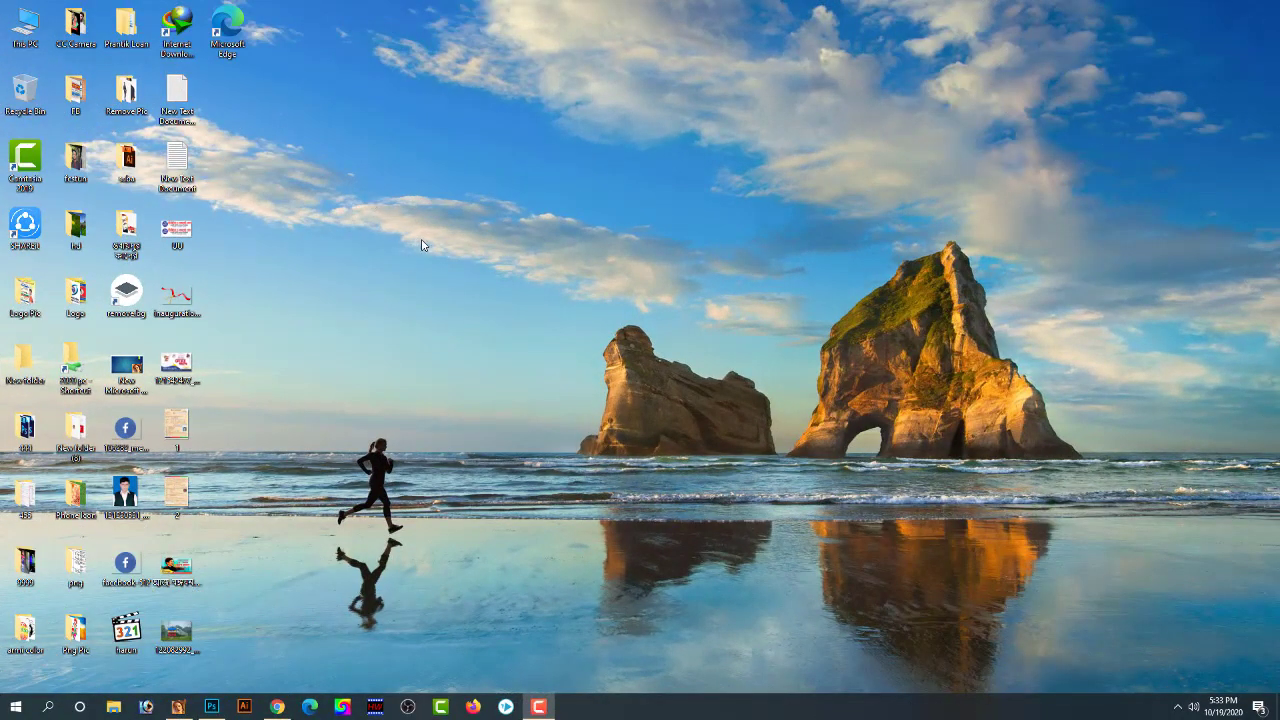
Create a new blank A4 document in Illustrator with rulers shown in inches
right_click(435, 171)
left_click(491, 212)
right_click(491, 217)
left_click(530, 256)
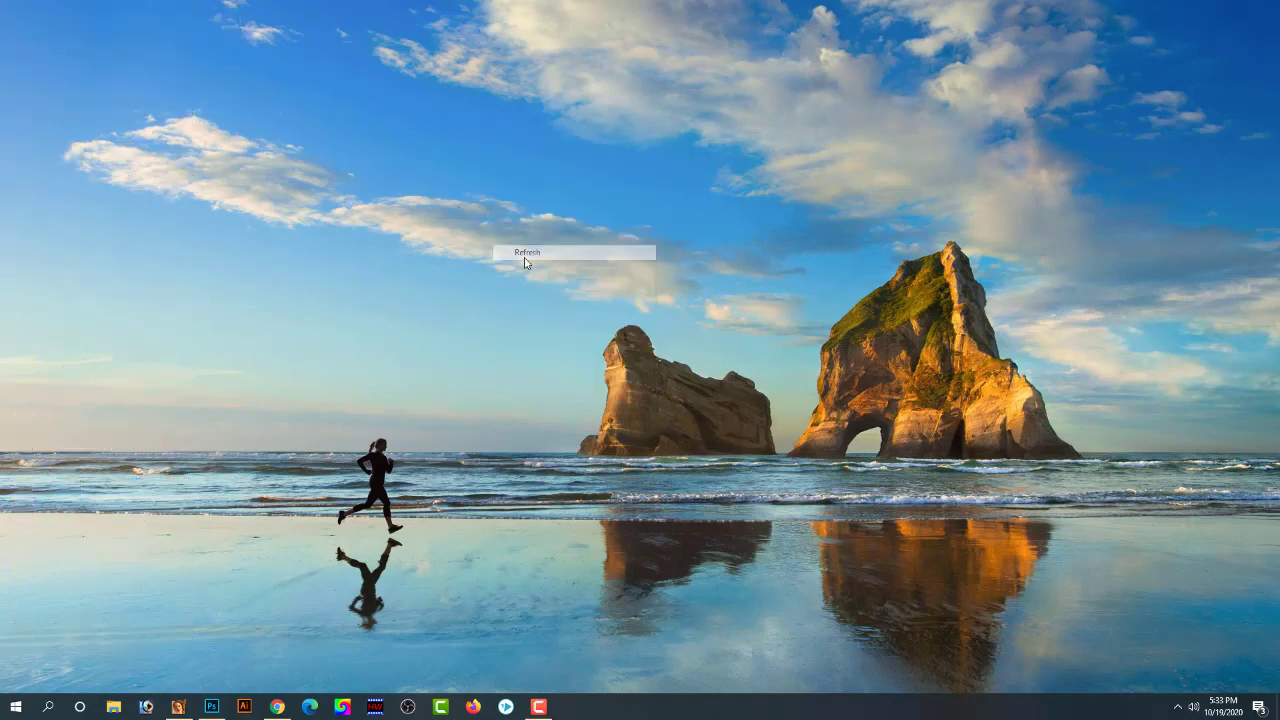
left_click(182, 707)
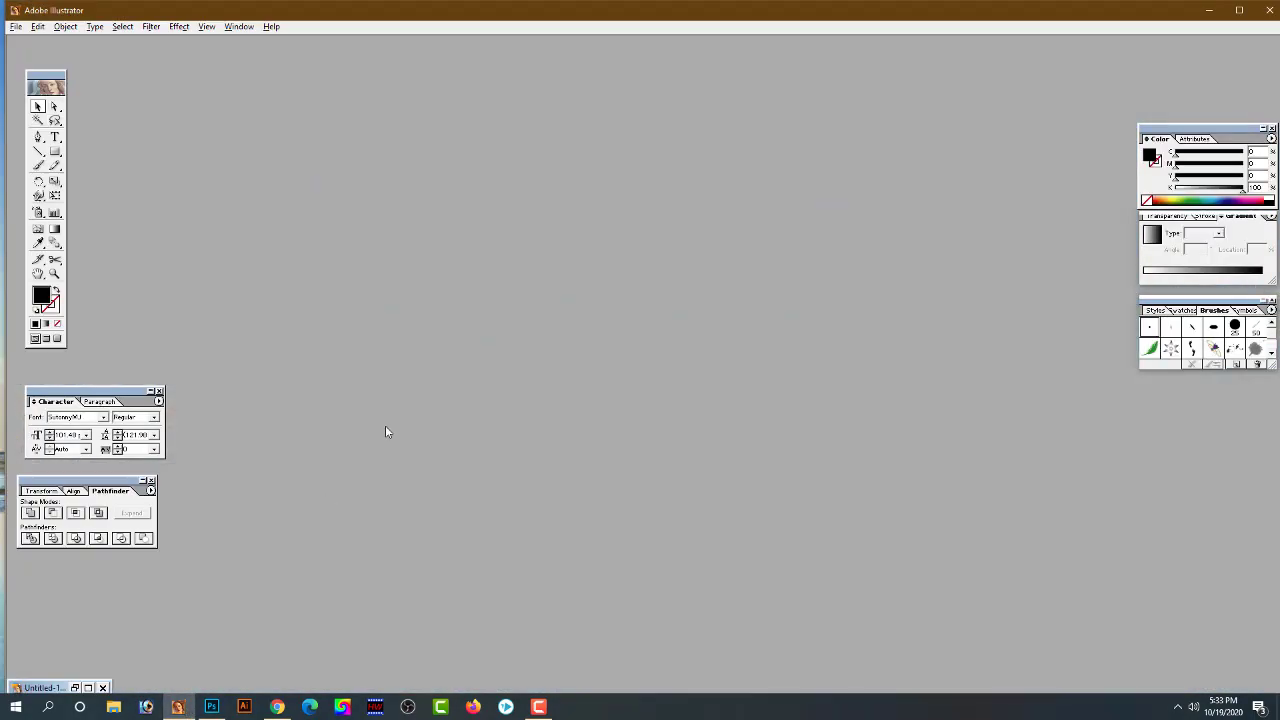
key("ctrl+n")
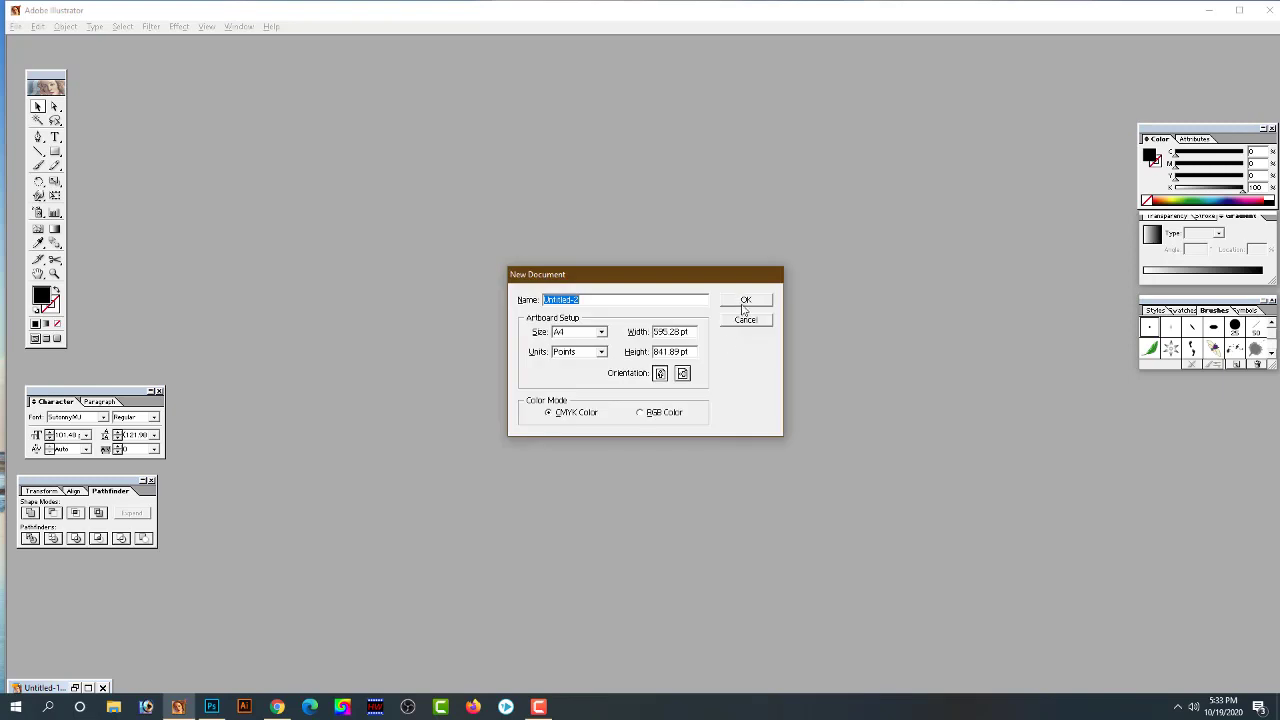
left_click(742, 305)
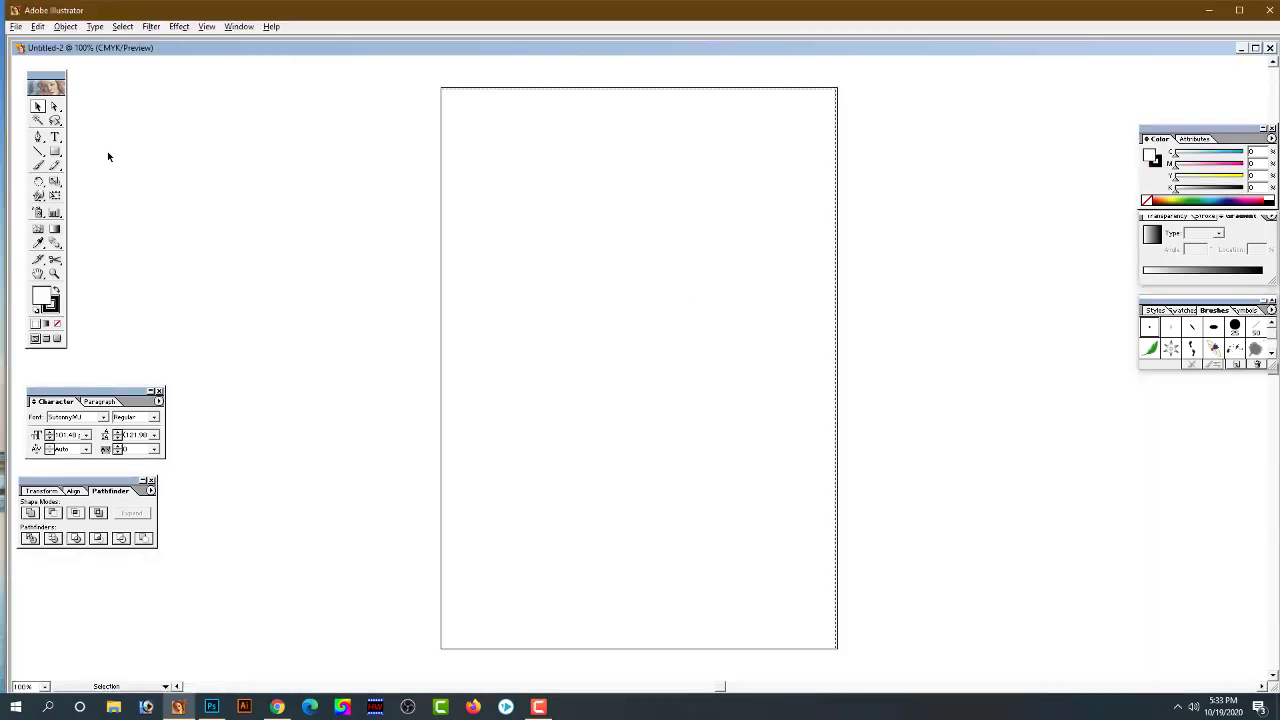
key("ctrl+r")
right_click(233, 61)
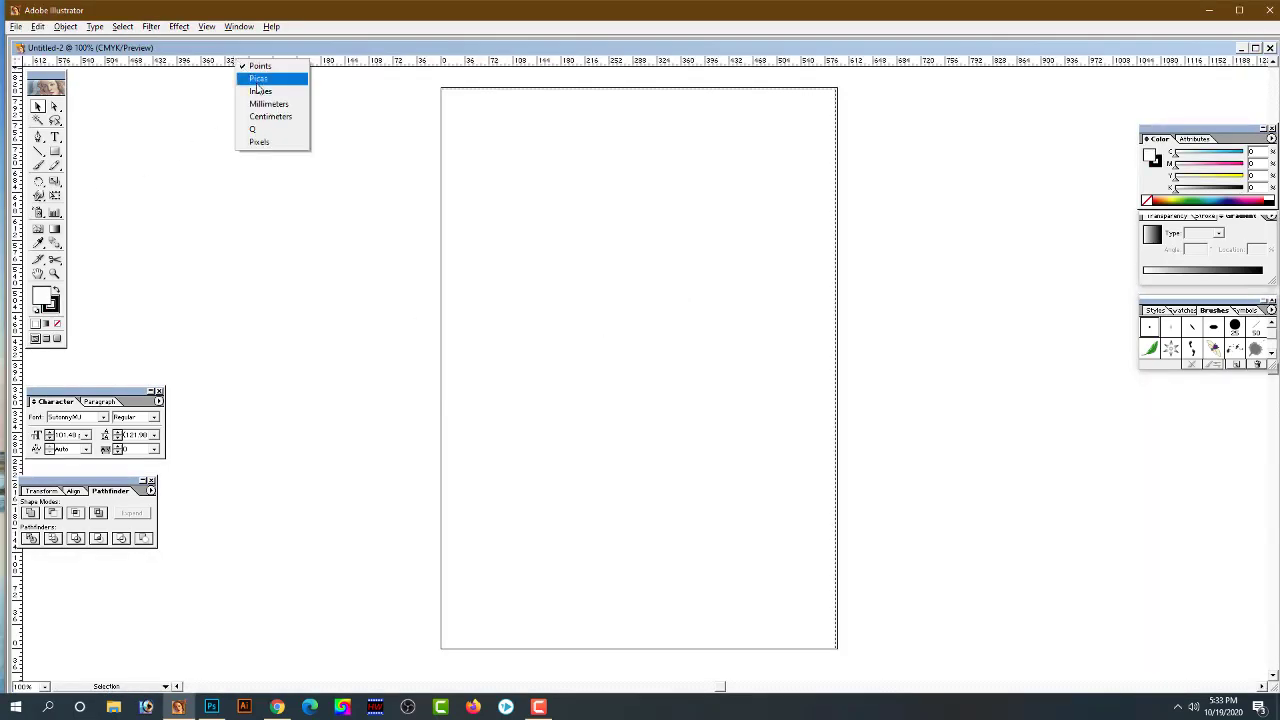
left_click(262, 91)
Draw a rectangle by entering a width of 6.5 in and a height of 4 in
left_click(55, 151)
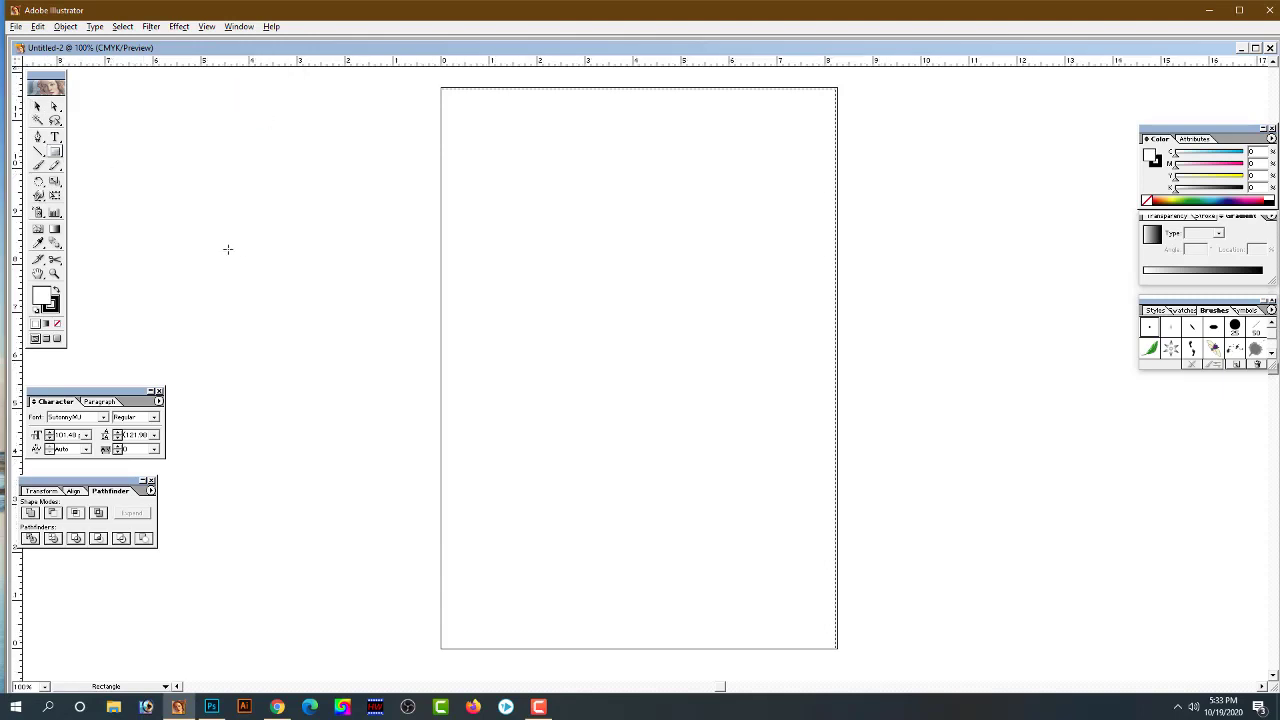
left_click(655, 378)
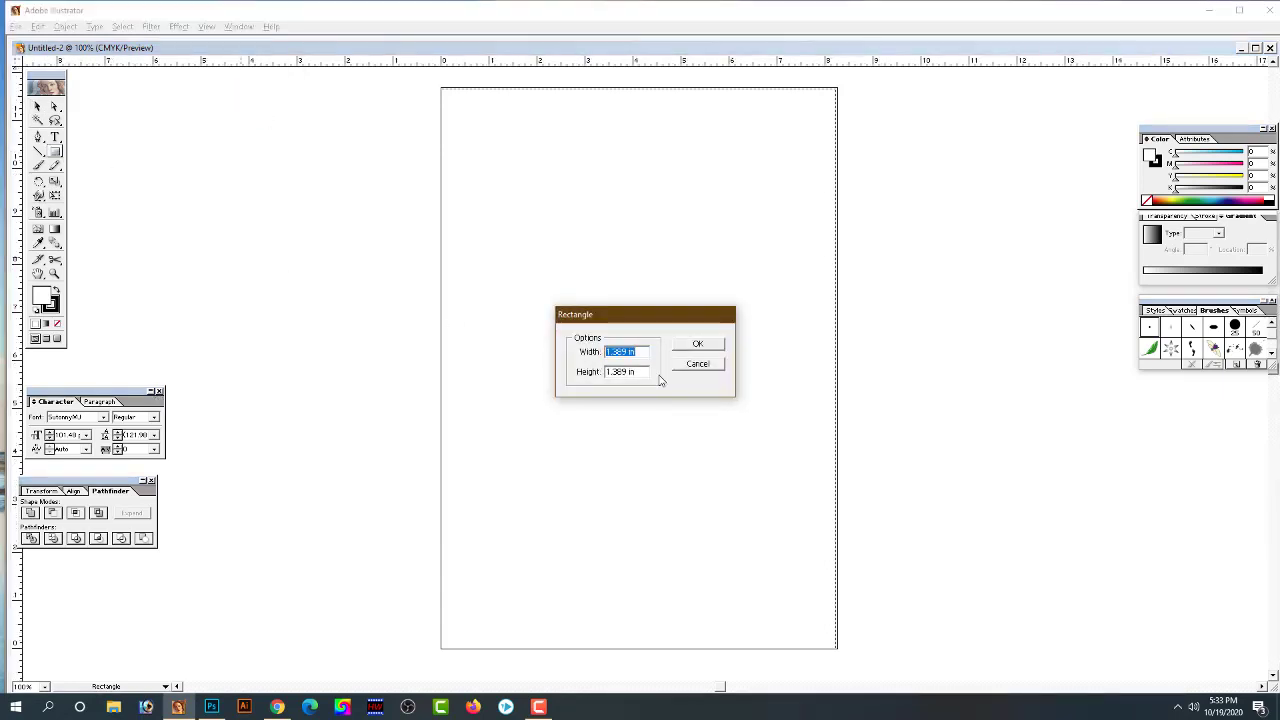
type("6")
key("Tab")
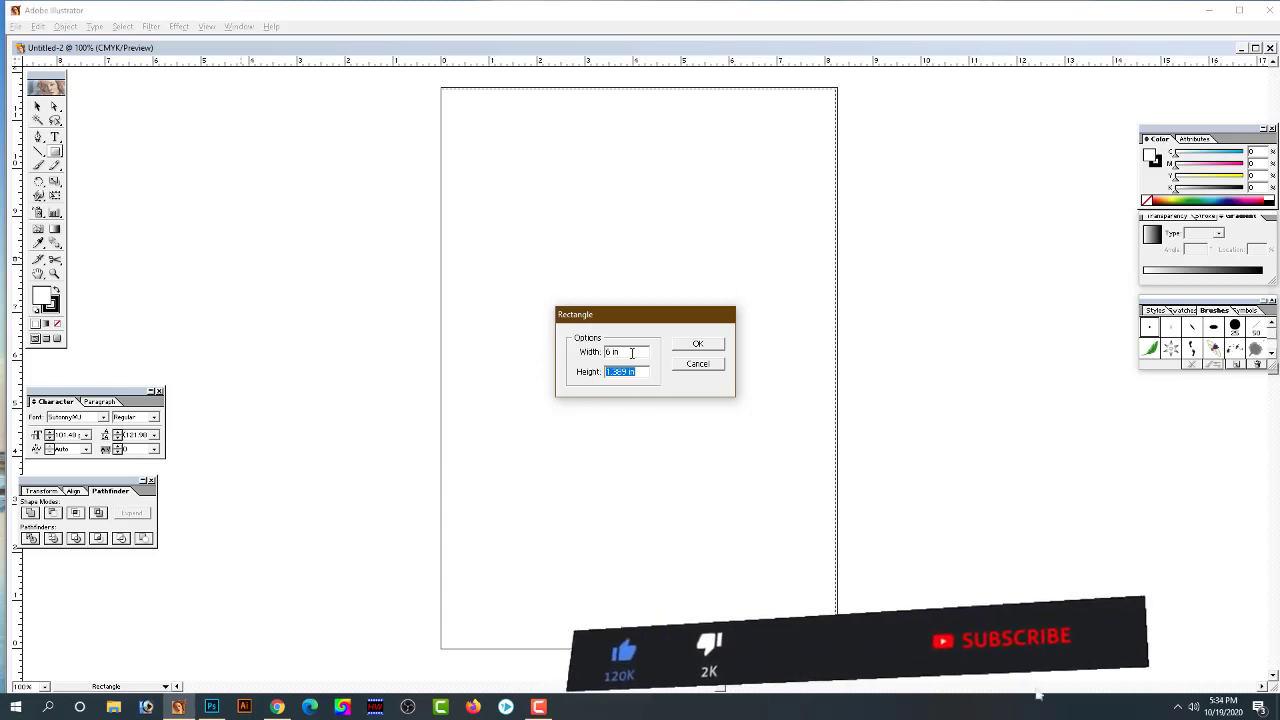
double_click(631, 353)
type("6.5")
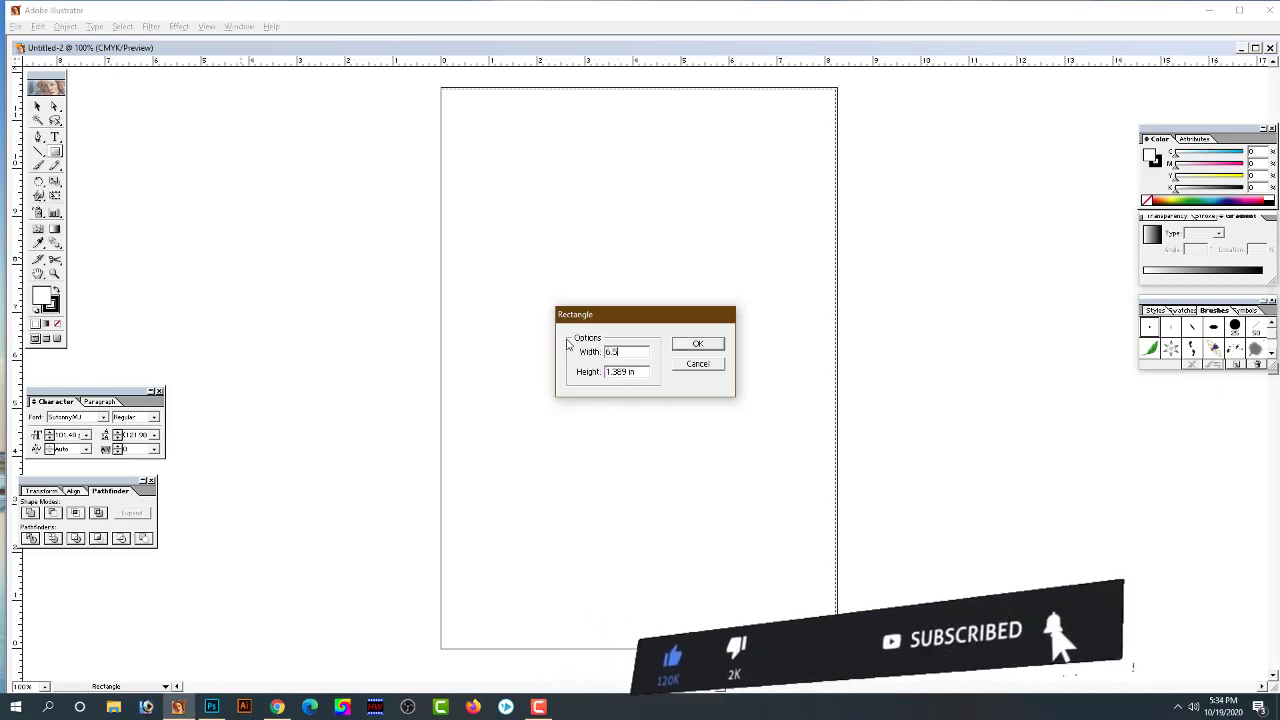
key("Tab")
type("4")
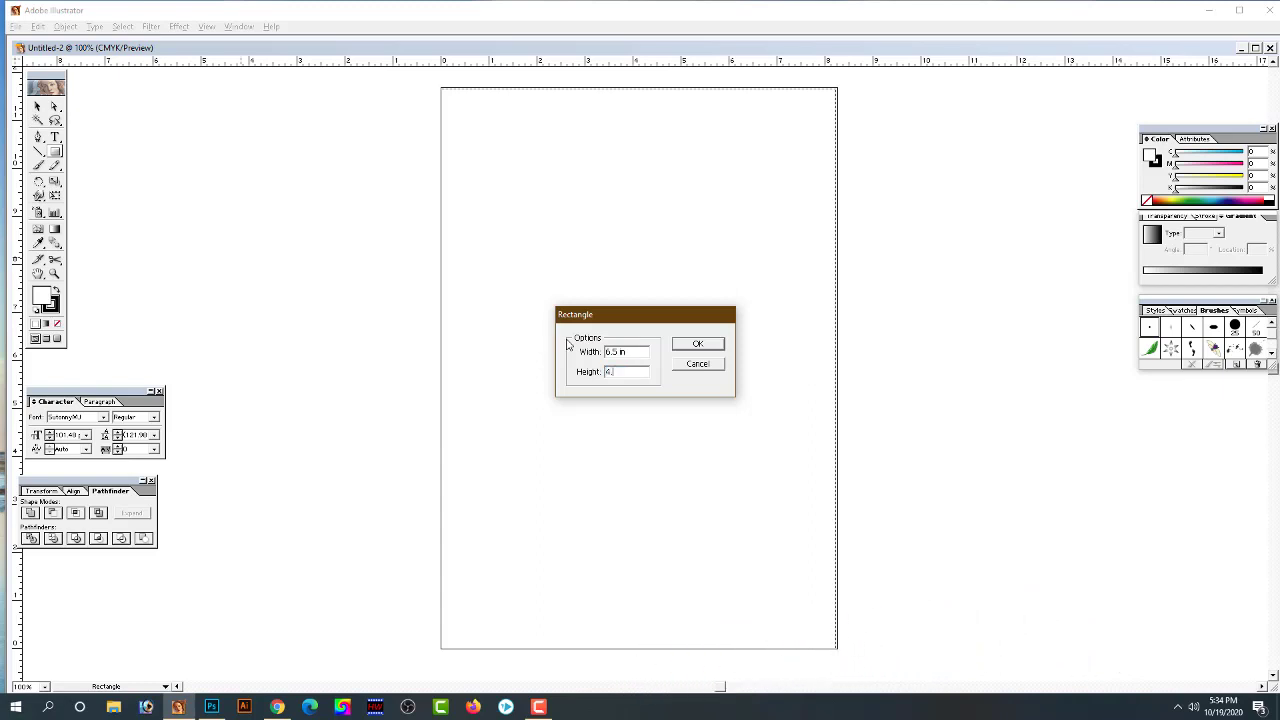
key("Return")
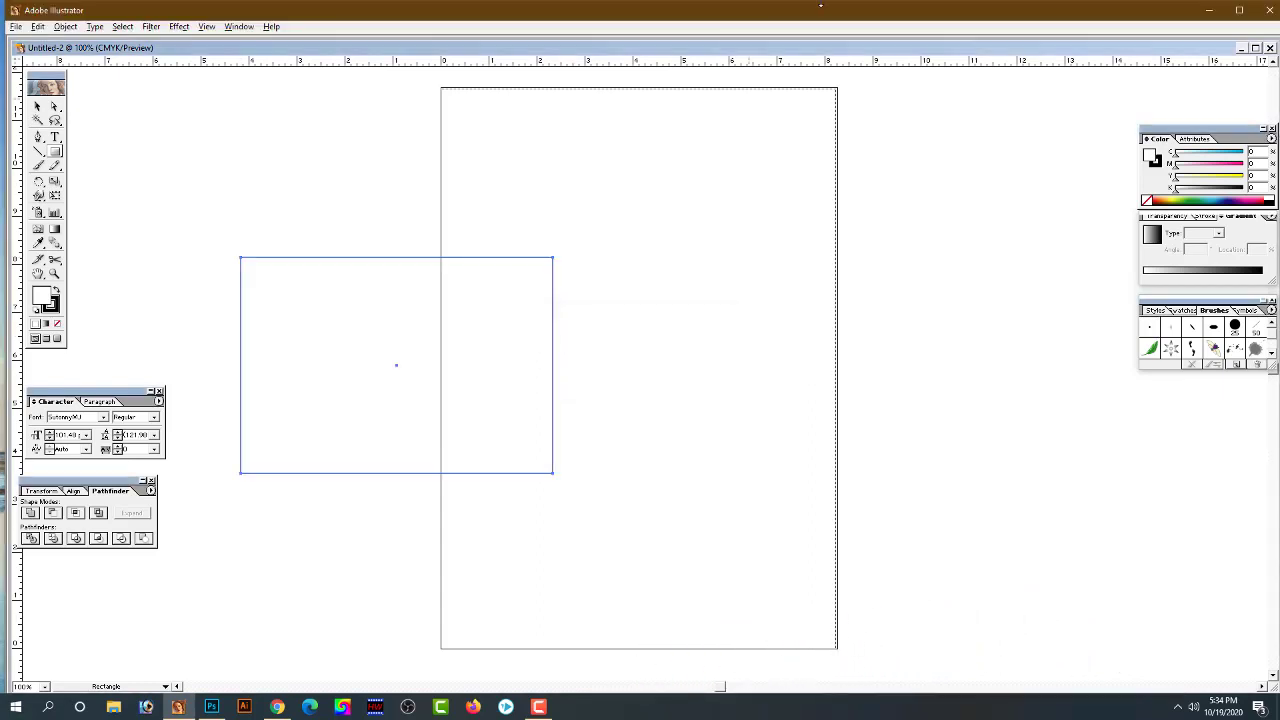
Set the rectangle's height to 4 in in the Transform panel
left_click(37, 106)
left_click(45, 491)
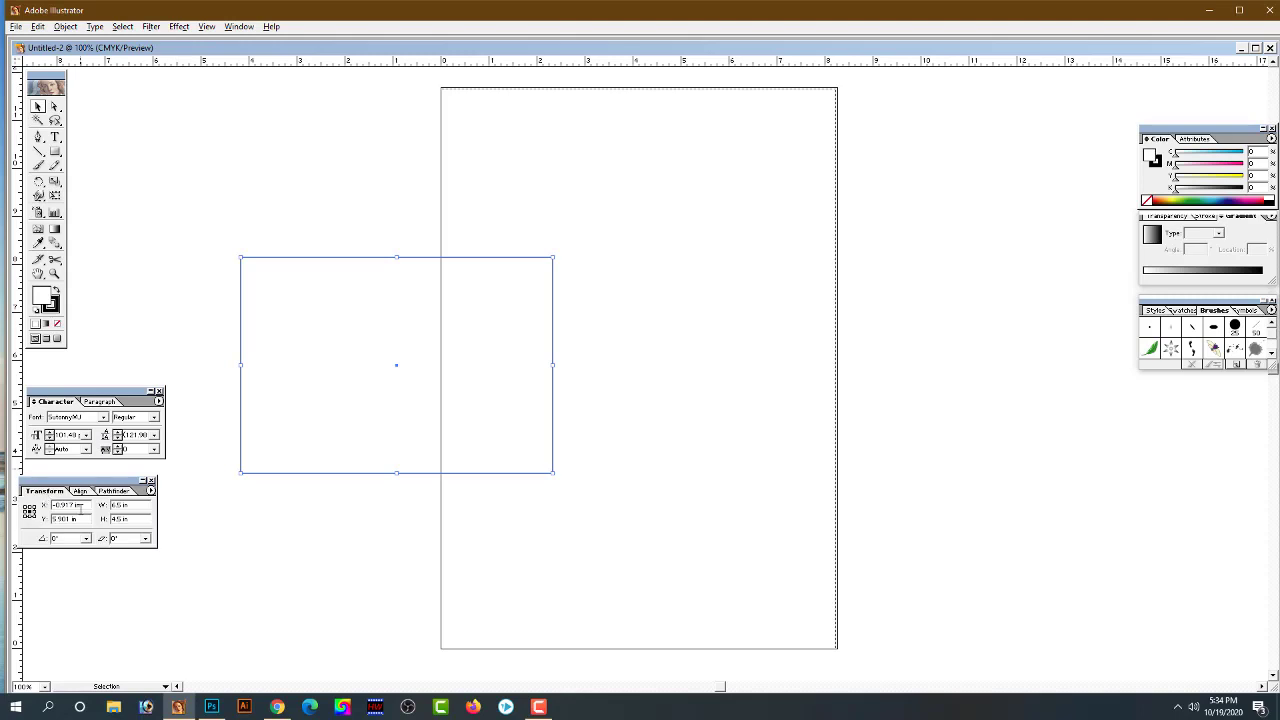
left_click(135, 517)
type("4")
key("Tab")
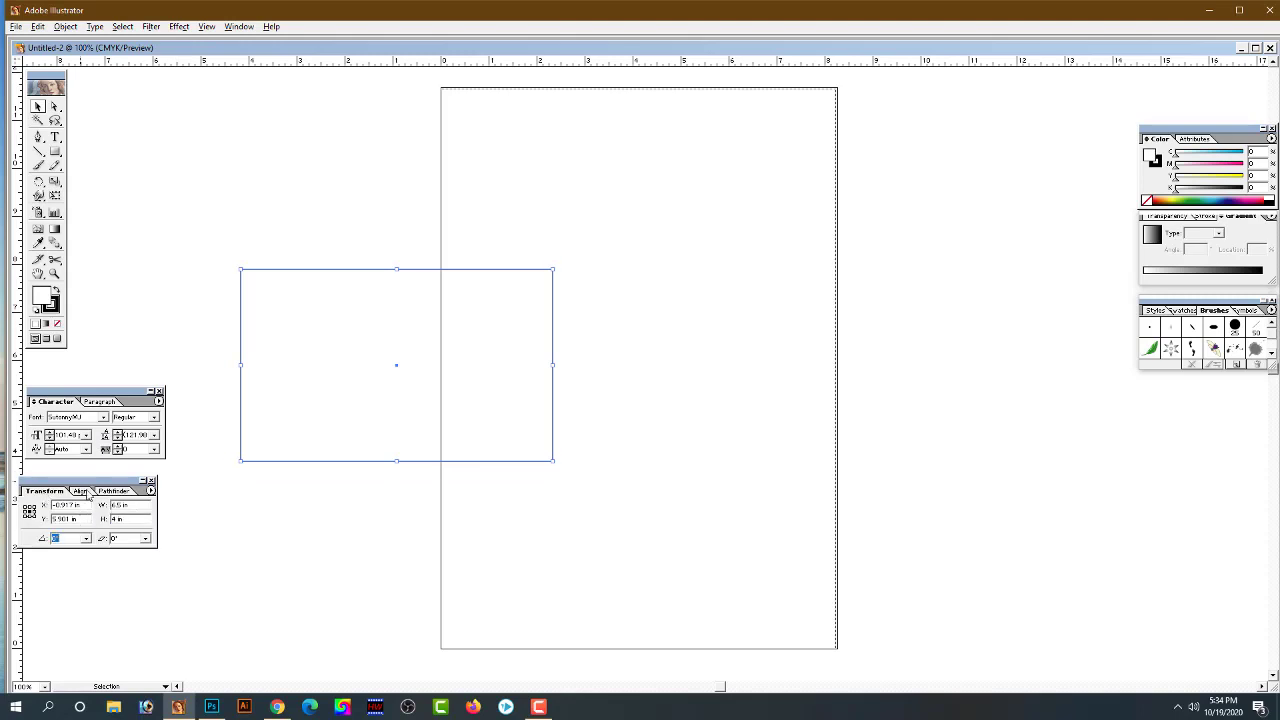
Move the rectangle left of the artboard and centre it on a new vertical guide
left_click(616, 360)
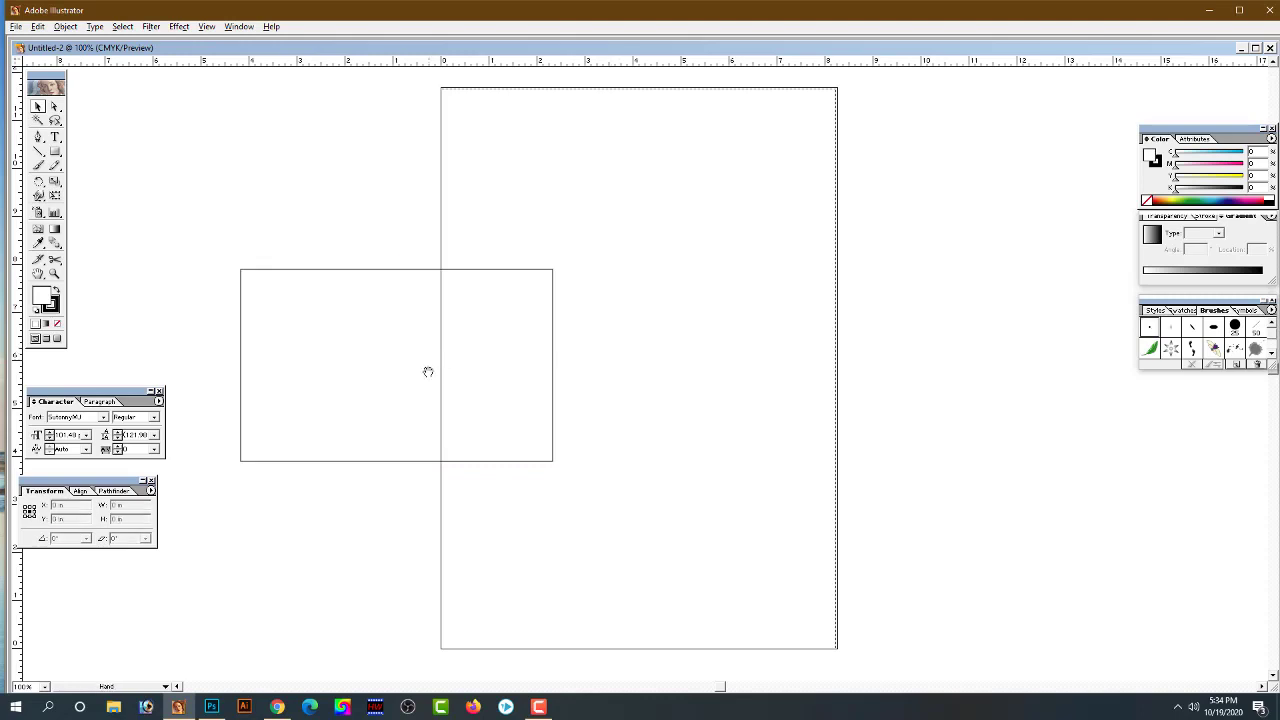
left_click_drag(428, 371, 806, 369)
left_click(745, 270)
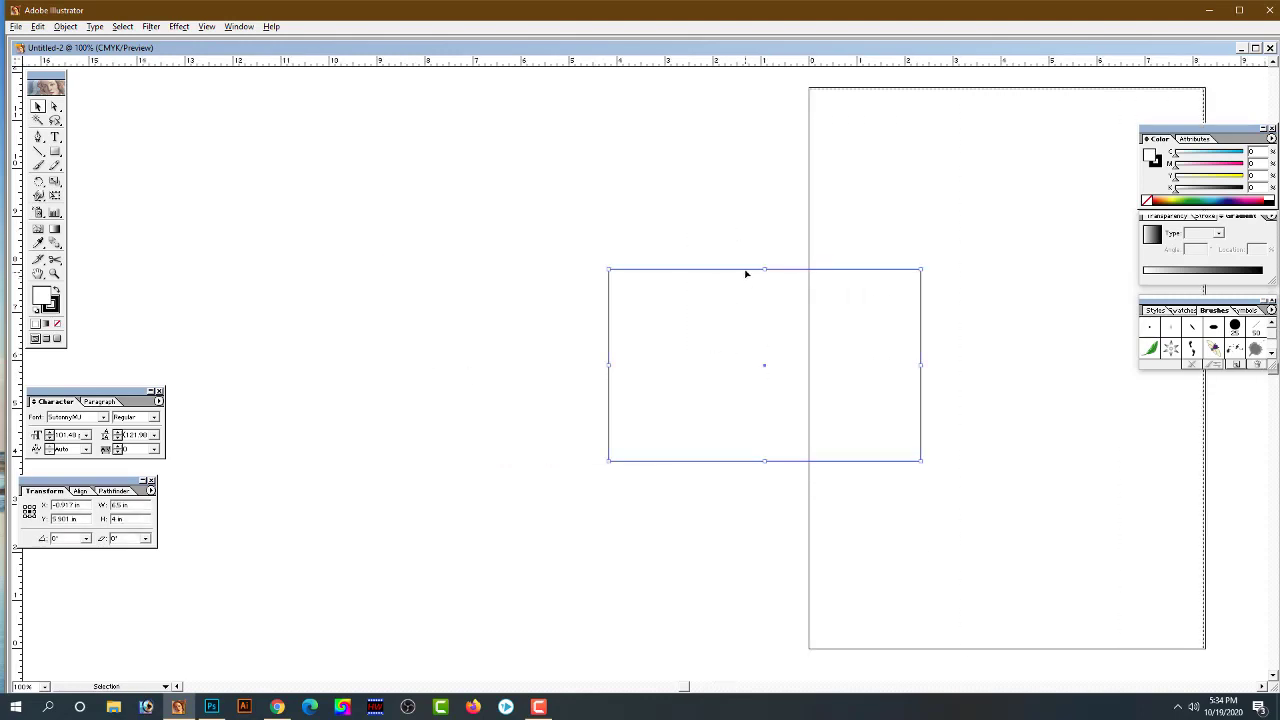
left_click_drag(737, 272, 552, 256)
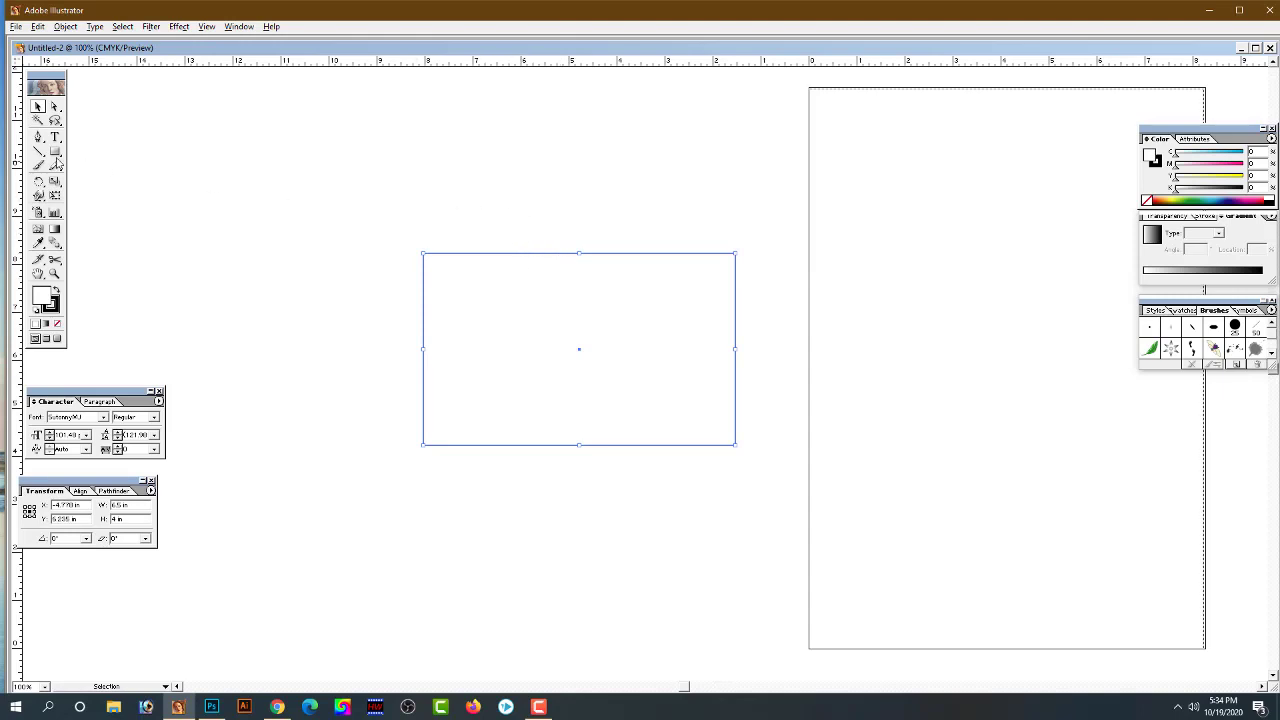
left_click_drag(18, 152, 570, 206)
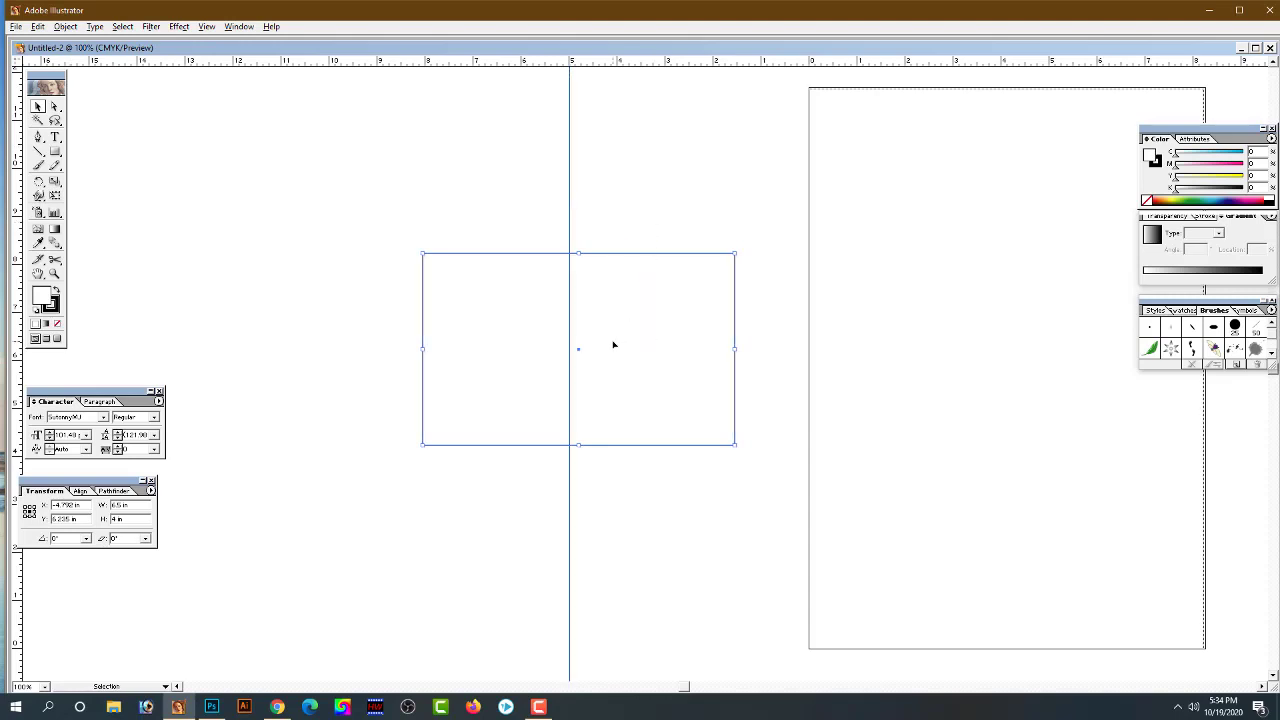
key("shift+Left")
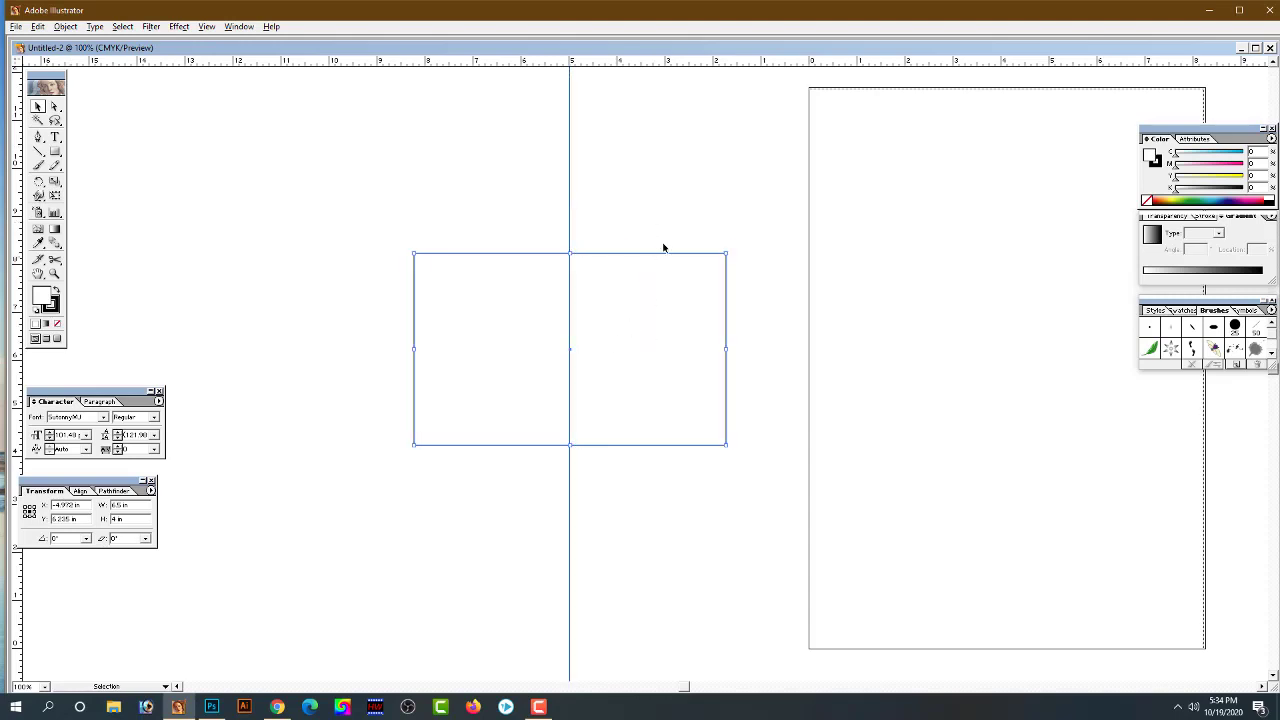
left_click(67, 27)
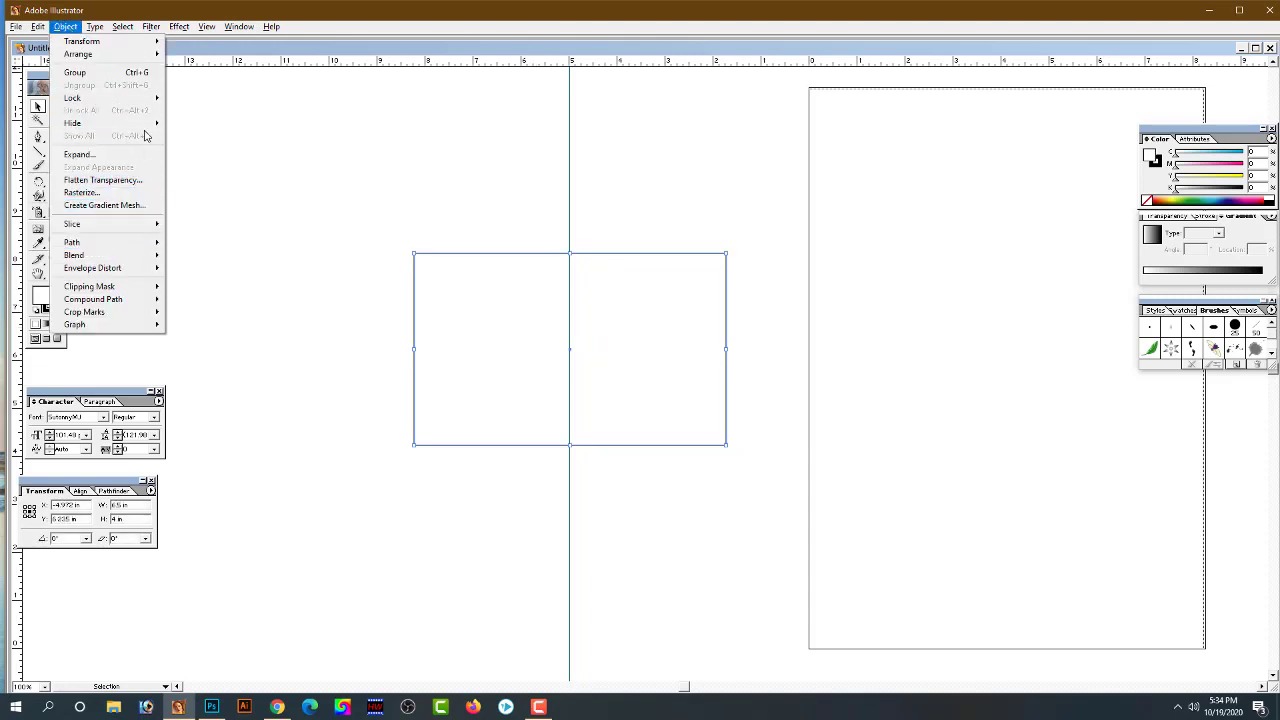
mouse_move(72, 242)
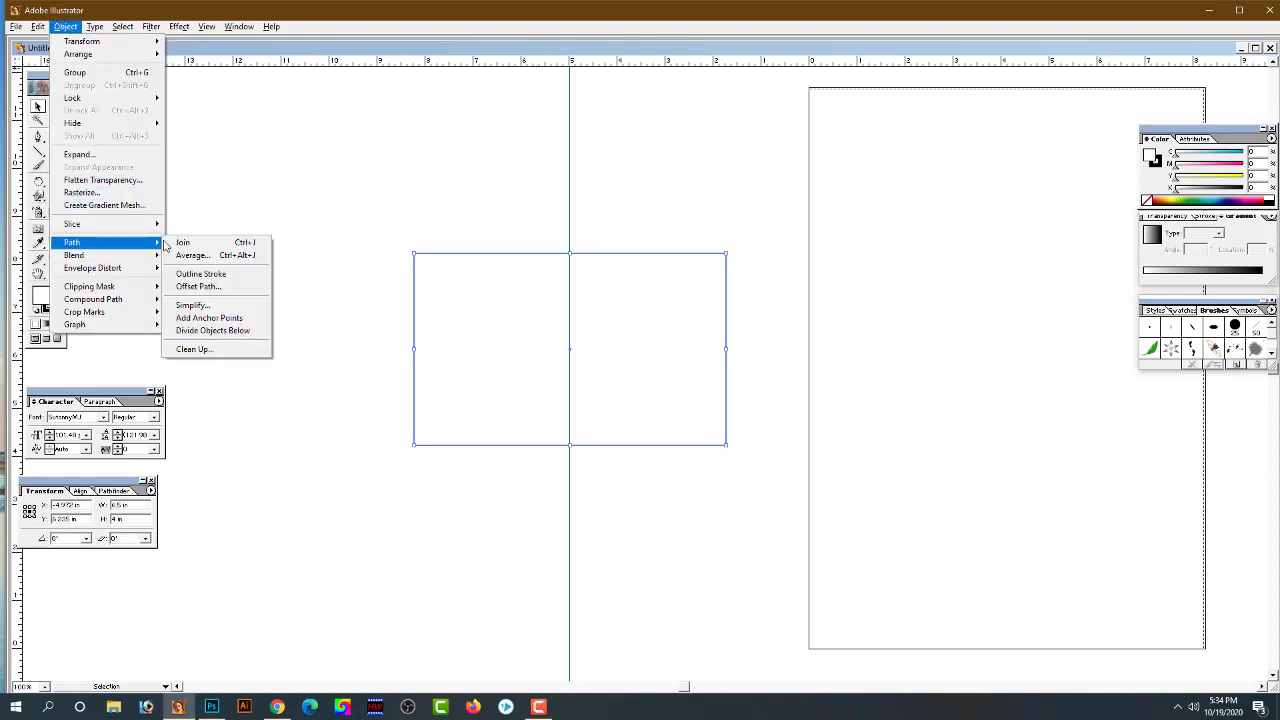
Create an inset copy of the rectangle with a negative Offset Path value
left_click(216, 287)
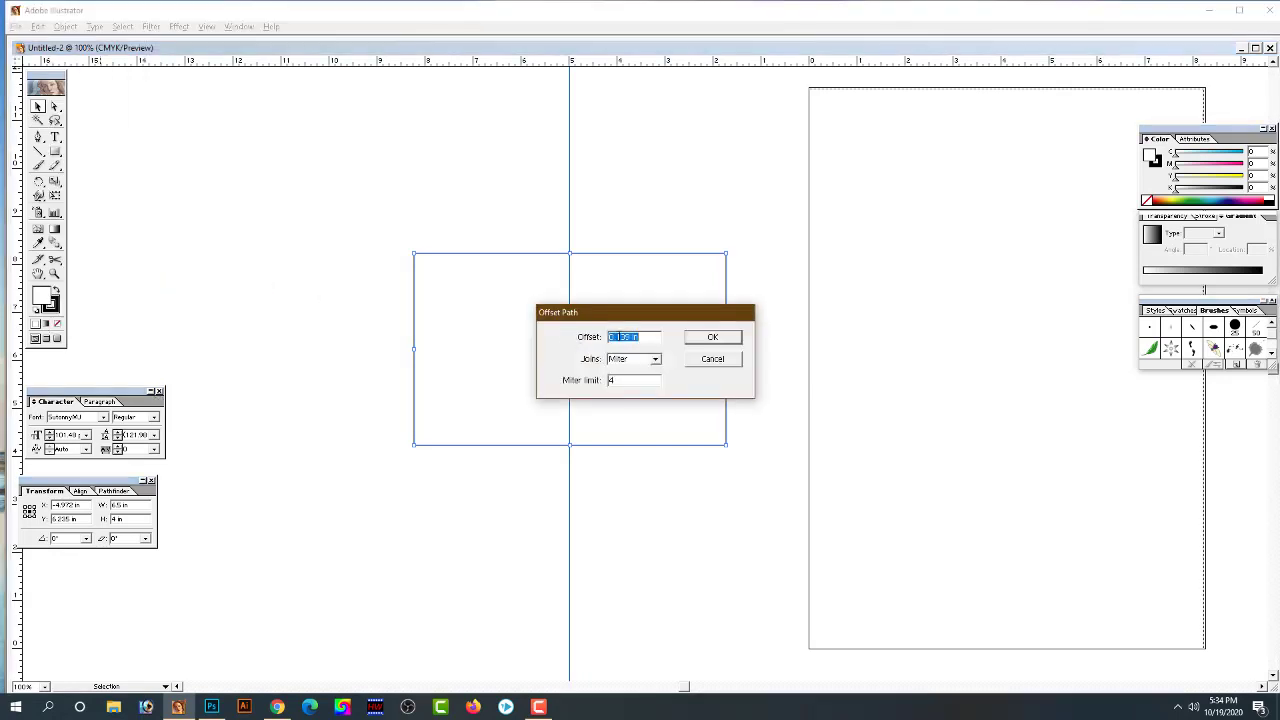
left_click(612, 337)
type("-")
key("Return")
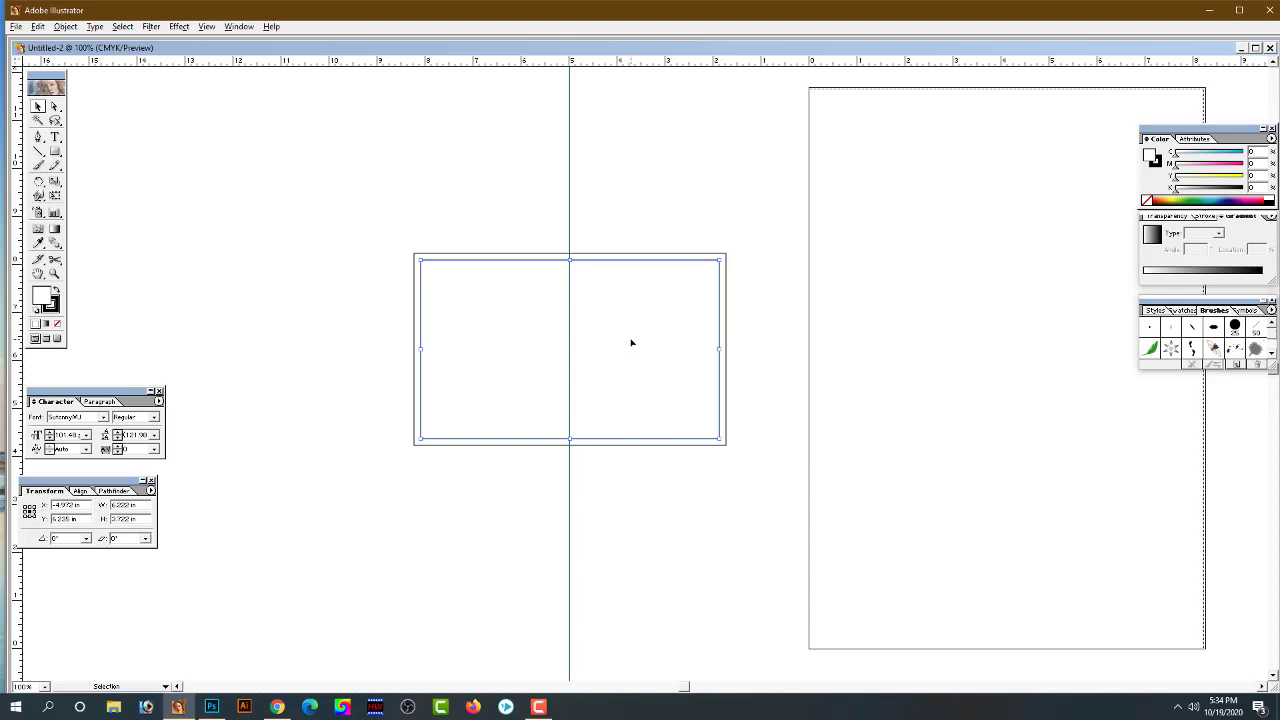
Select the outer rectangle, zoom to 200% and centre the view on the frames
left_click(506, 206)
left_click_drag(506, 205, 574, 327)
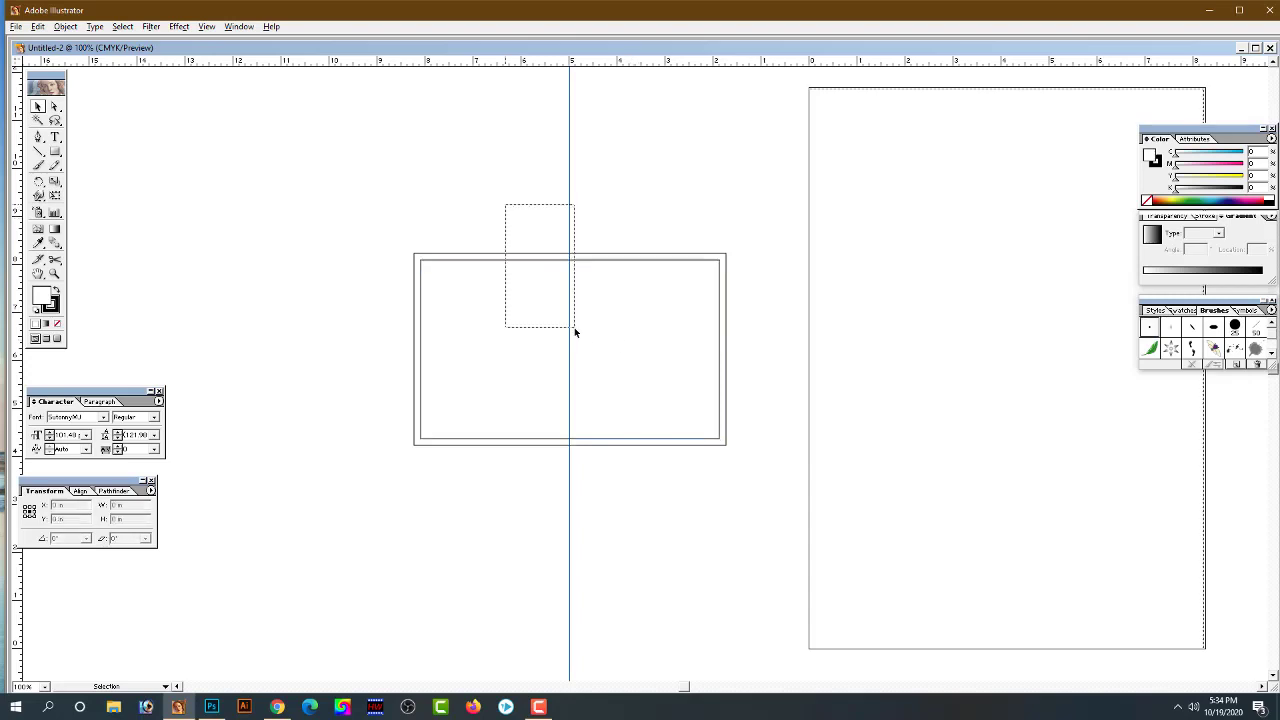
left_click(636, 334)
mouse_move(640, 380)
left_mouse_down()
mouse_move(686, 420)
mouse_move(795, 398)
left_mouse_up()
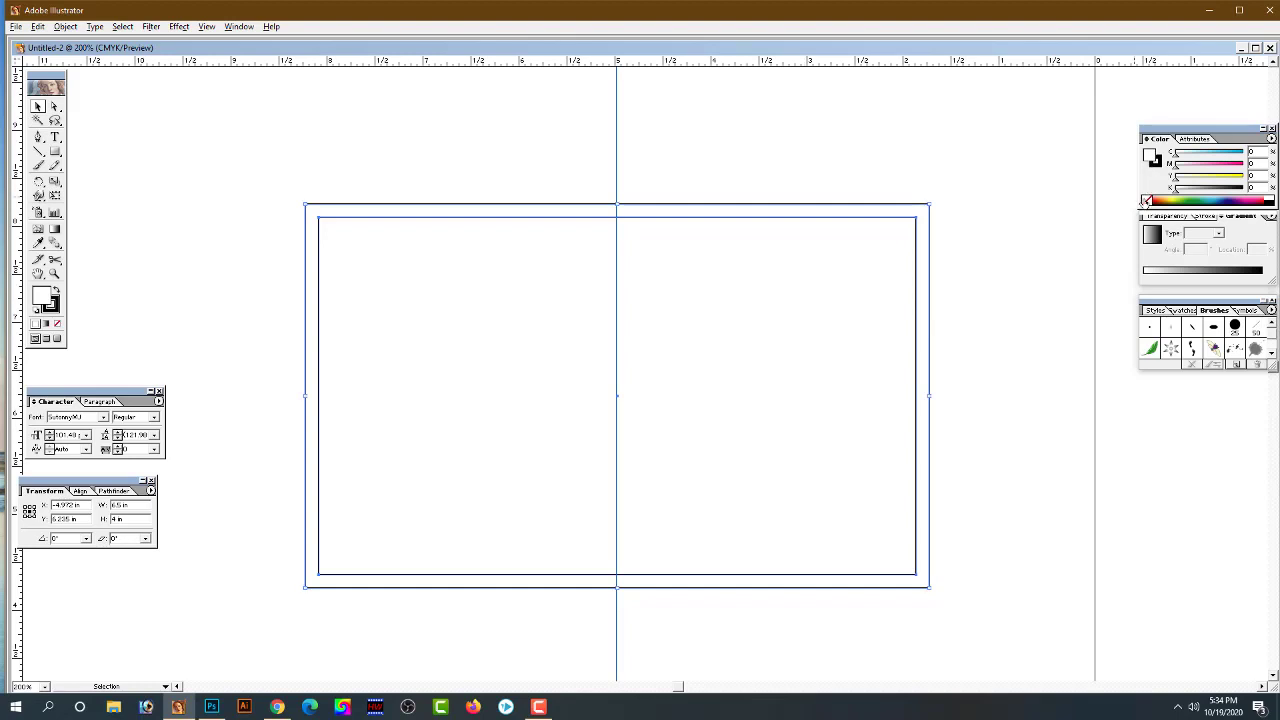
Remove the rectangles' fill and give both a 0.15 pt black stroke
left_click(1145, 200)
left_click(1160, 166)
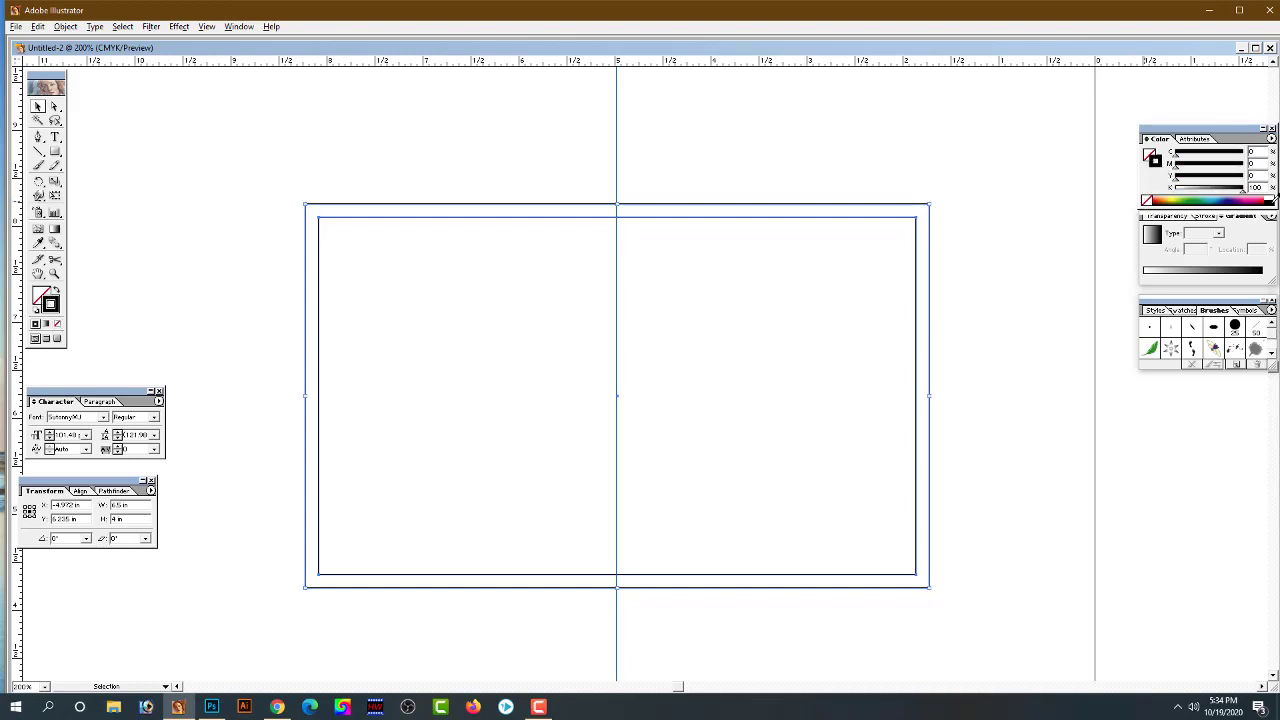
left_click(1210, 216)
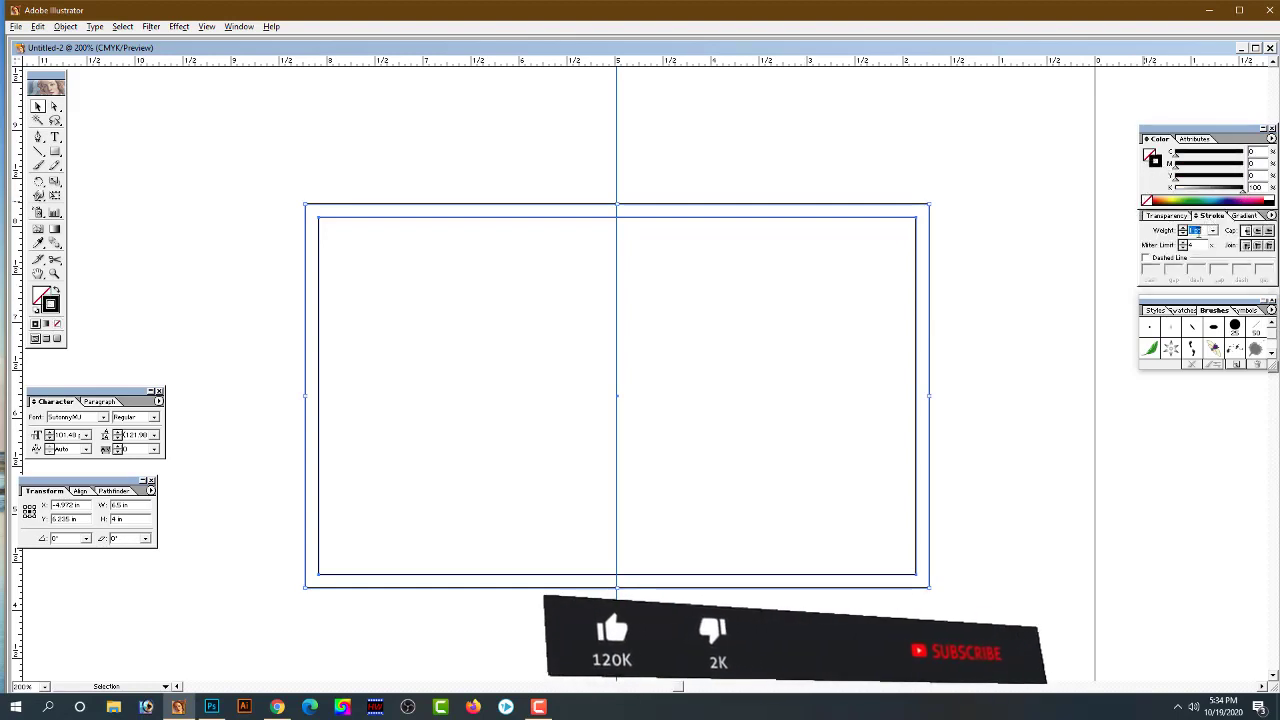
type("0.15")
key("Return")
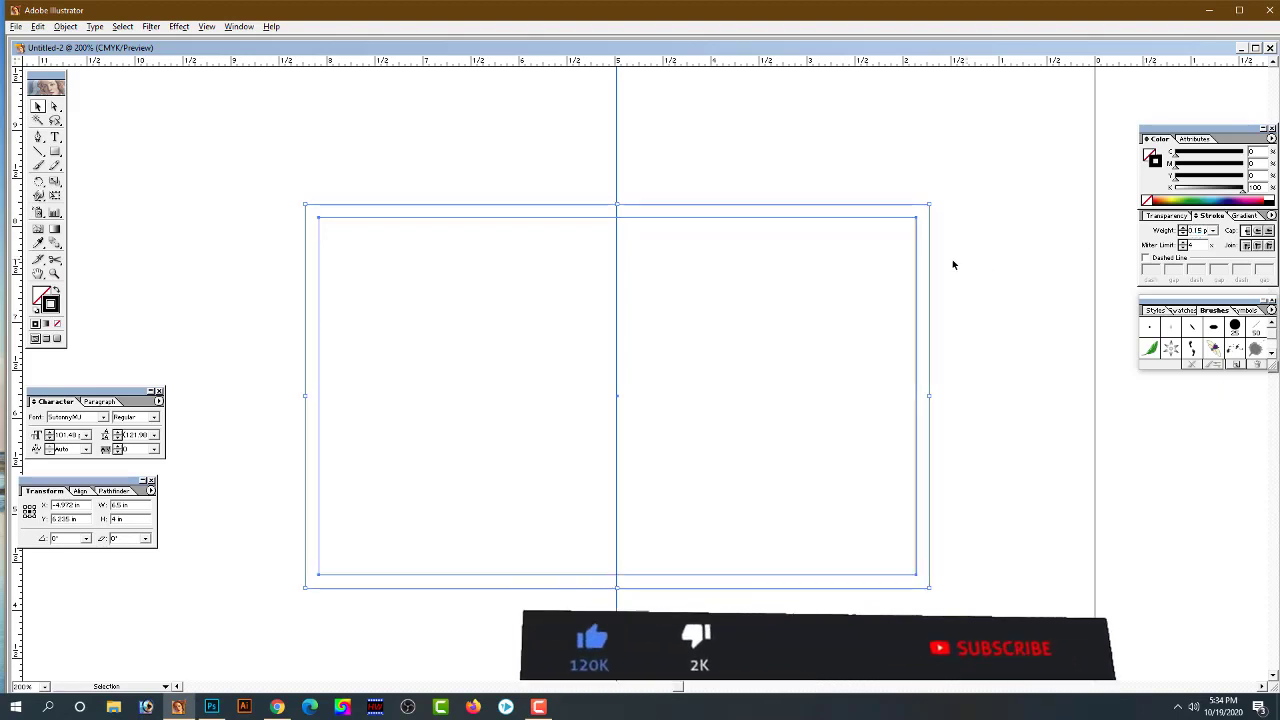
Reselect both frames to check the thin double lines, then deselect them
left_click_drag(1000, 263, 775, 378)
left_click(446, 282)
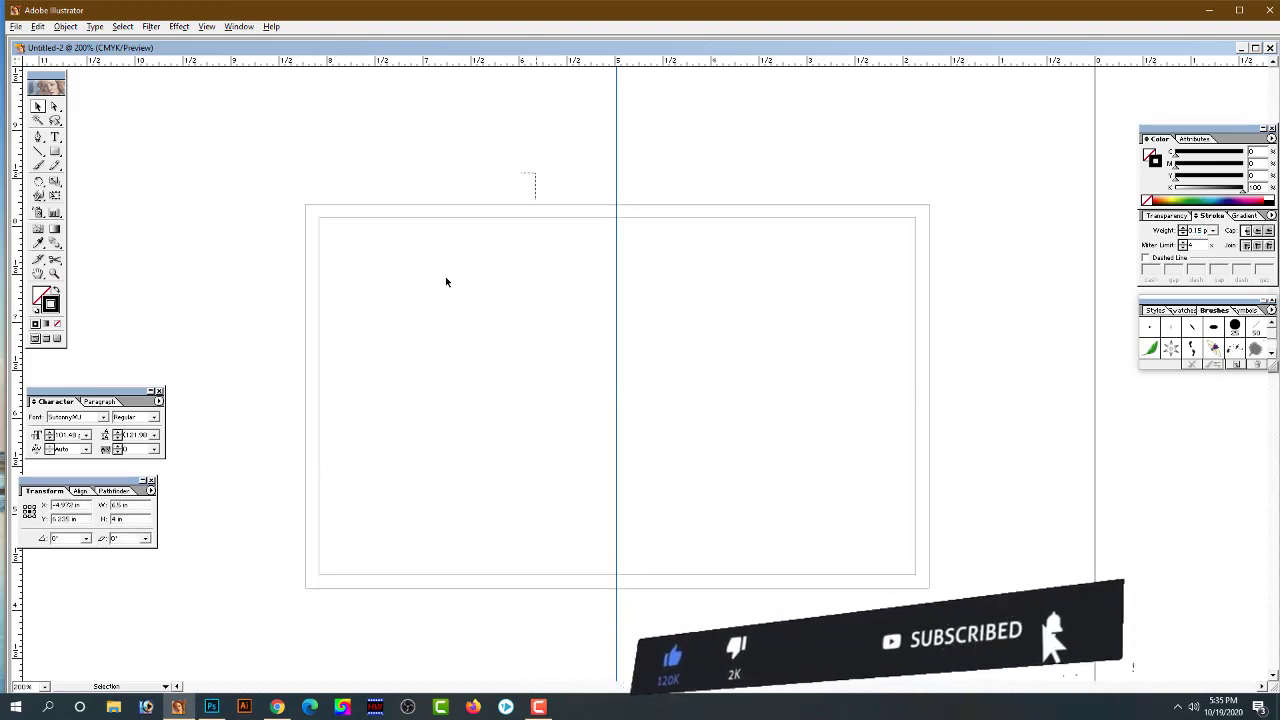
left_click_drag(446, 282, 422, 236)
left_click(994, 278)
left_click_drag(994, 278, 813, 375)
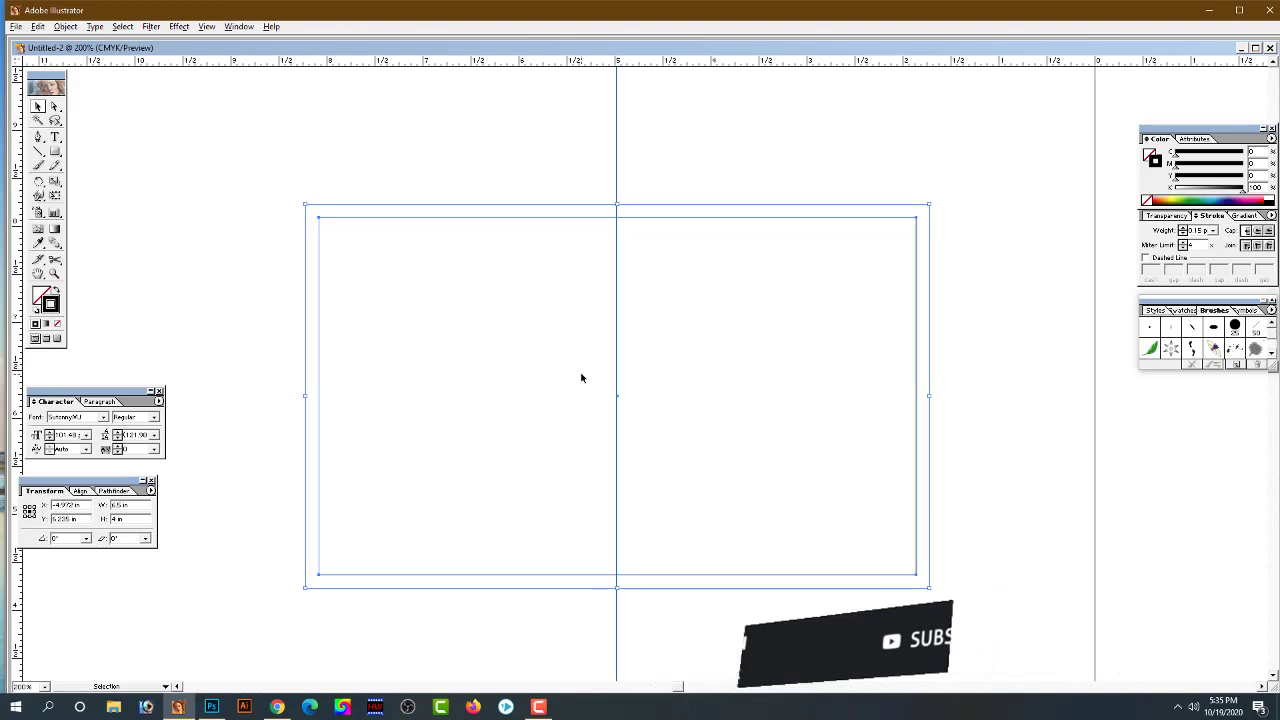
left_click(243, 158)
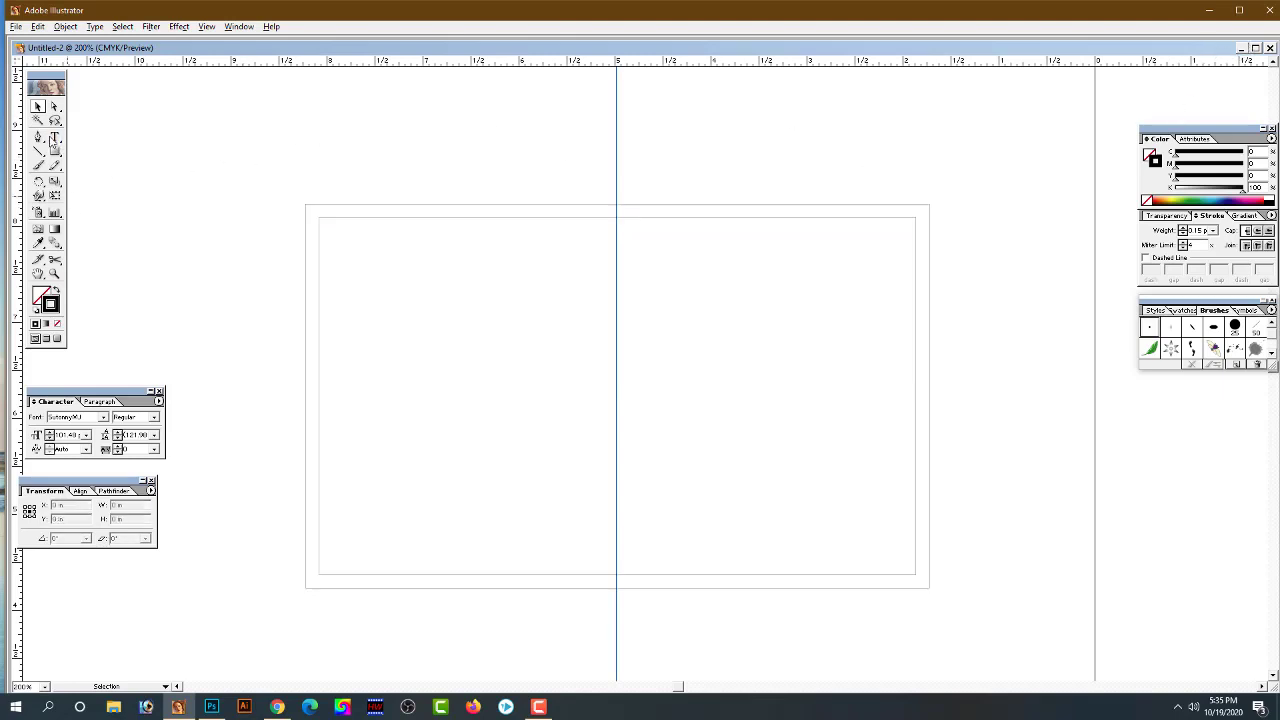
Type the Bengali title 'কাব্য আর্ট' at 25 pt inside the frame
left_click(54, 137)
left_click(510, 311)
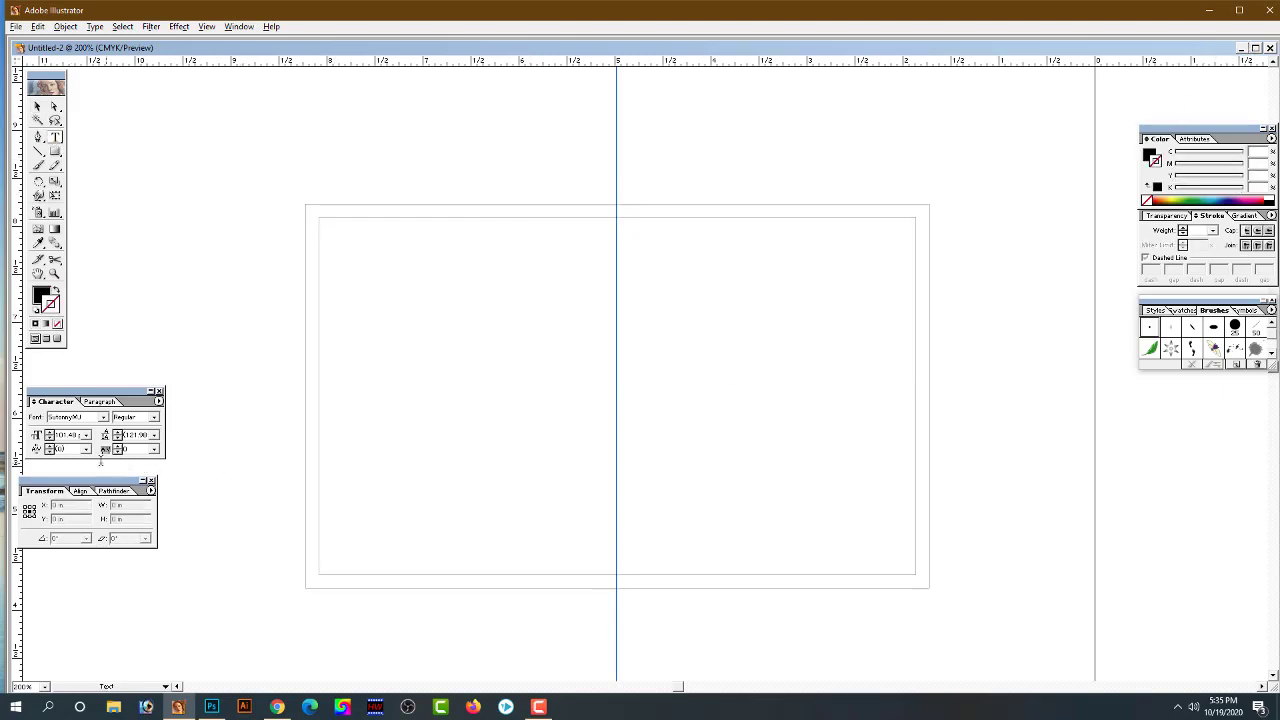
double_click(76, 436)
type("25")
key("Return")
type("ক্যা")
key("BackSpace")
key("BackSpace")
type("াব্য")
type(" আর্ট")
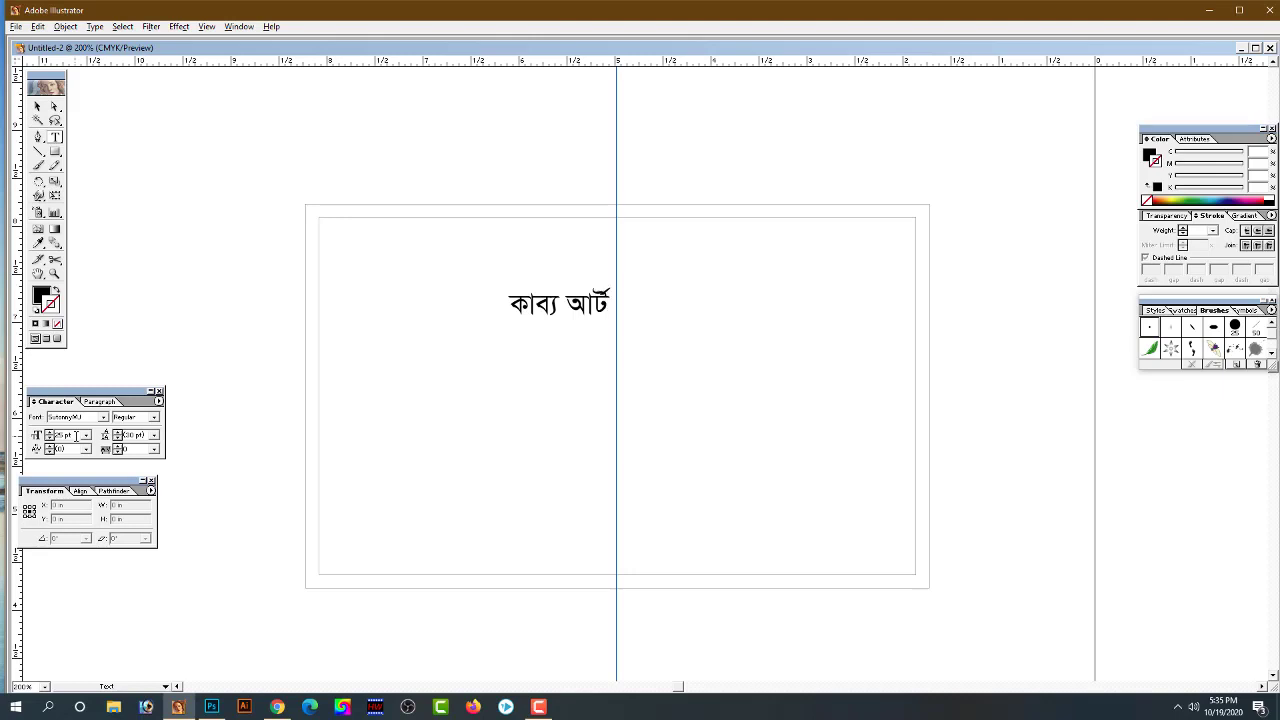
key("Escape")
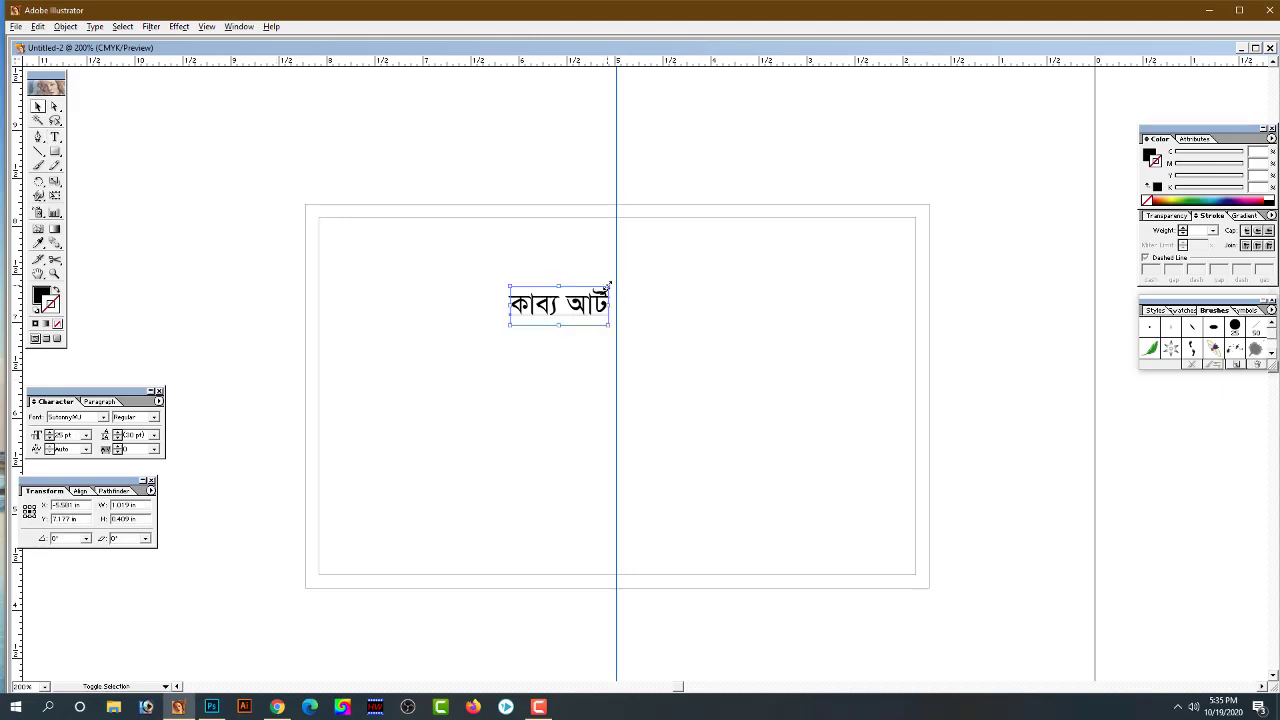
Enlarge the title near the frame top and place a smaller copy beneath it
left_click_drag(607, 287, 660, 267)
left_click_drag(593, 296, 633, 258)
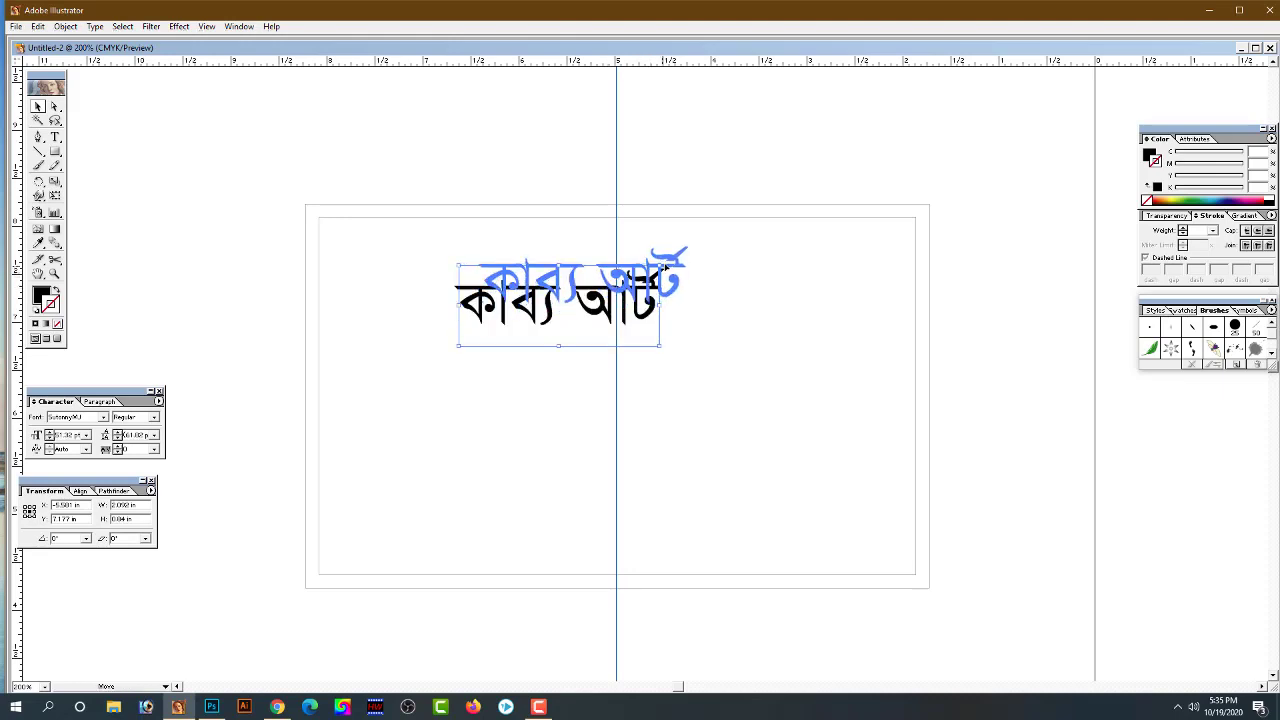
key("Right")
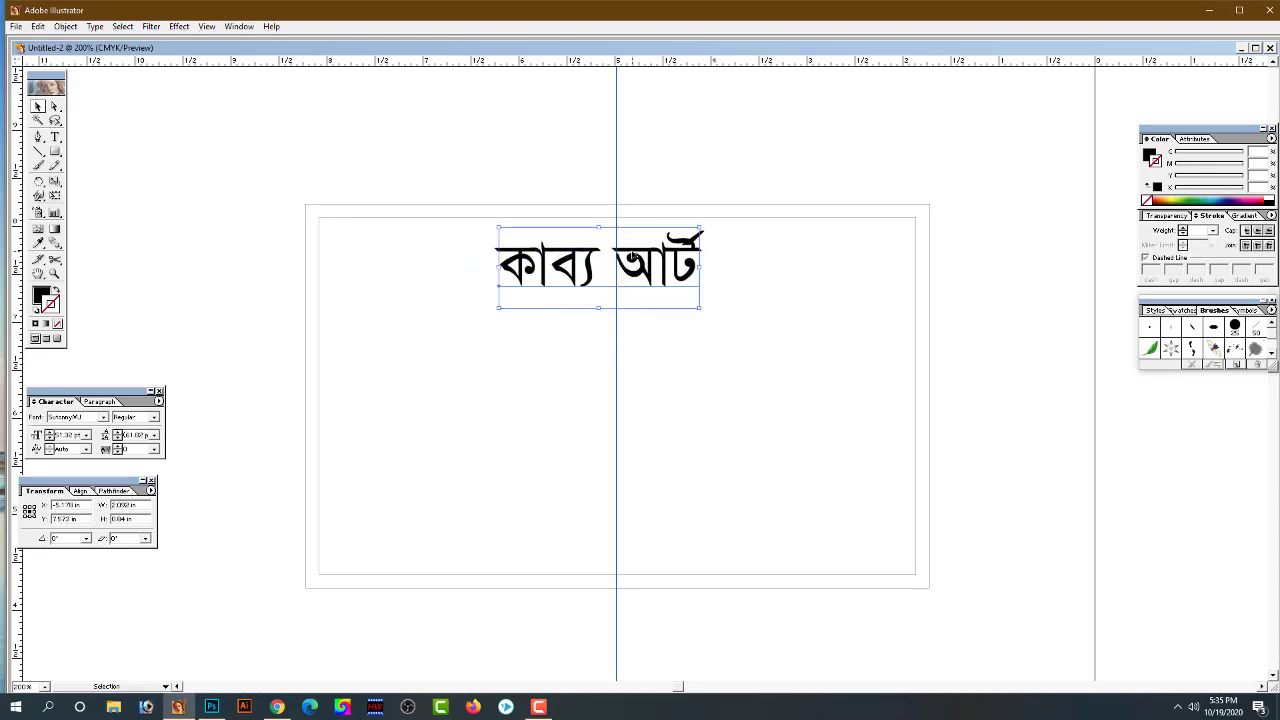
key("Right")
key("Right")
key("Right")
key("Right")
key("Right")
key("Right")
key("Right")
key("Right")
key("Right")
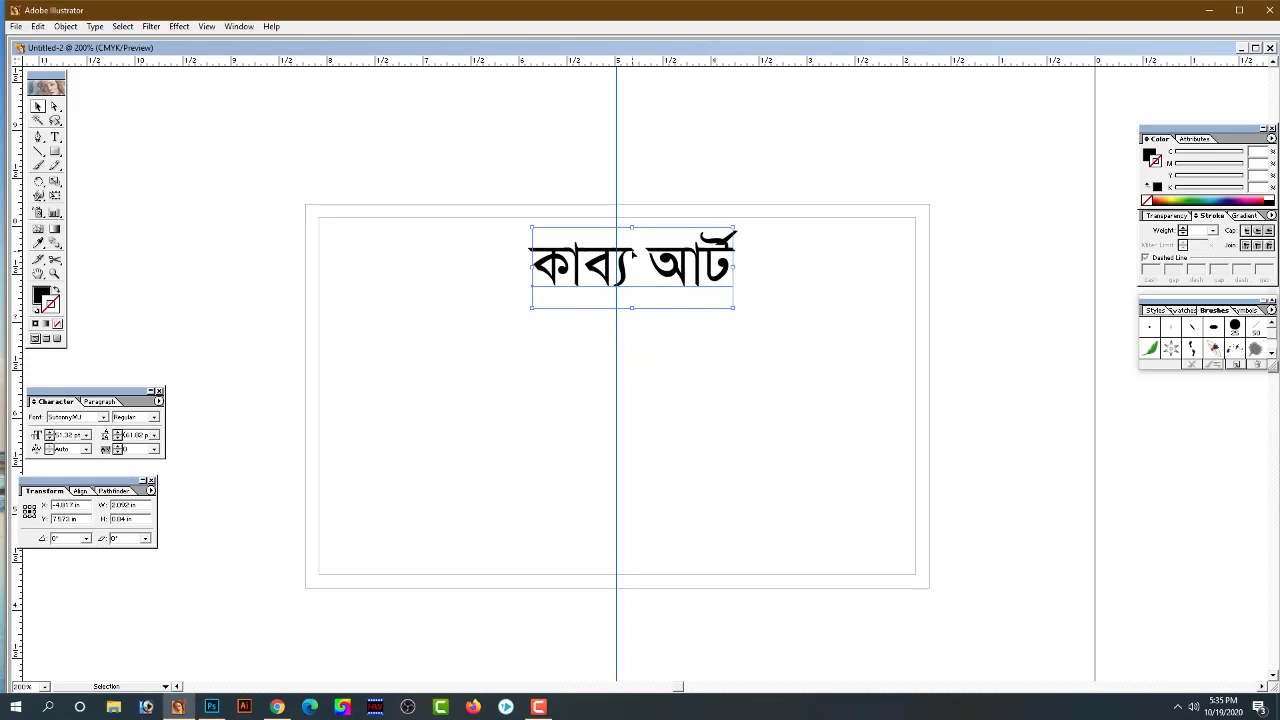
key("Left")
key("Left")
key("Left")
key("Left")
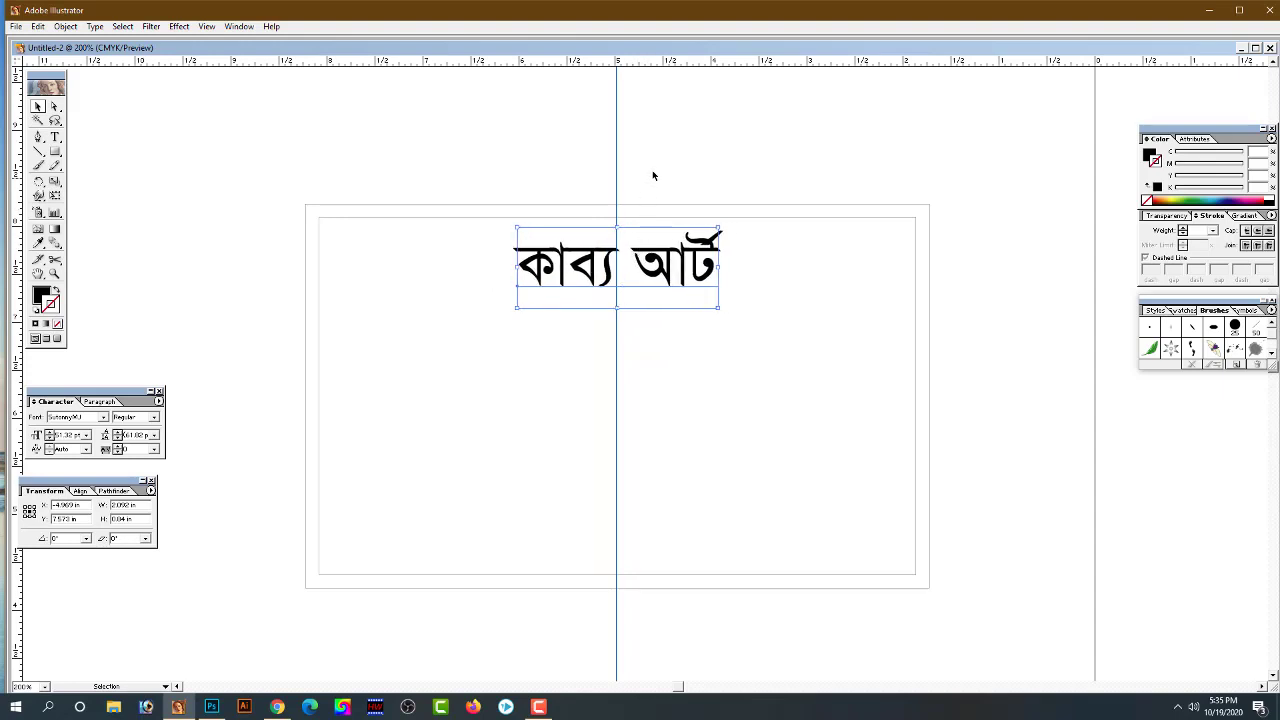
left_click(652, 175)
left_click(668, 265)
left_click_drag(669, 266, 667, 266)
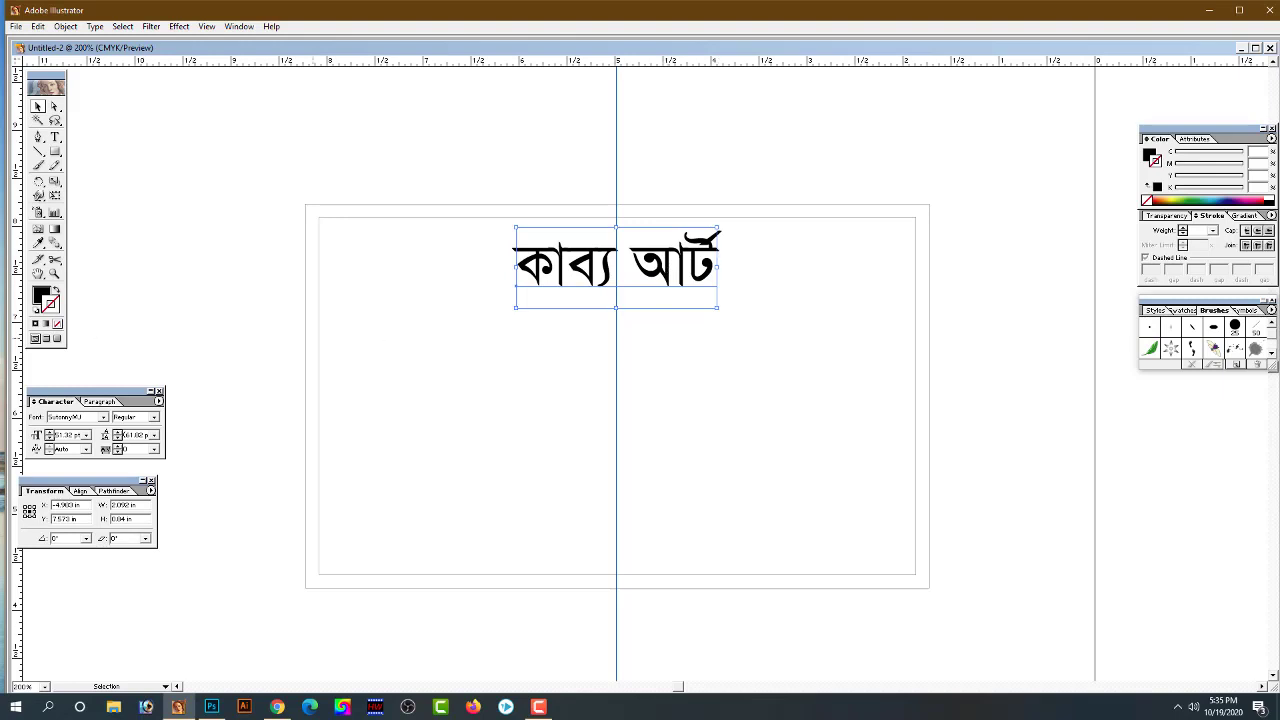
left_click(209, 260)
left_click_drag(663, 266, 661, 343)
left_click_drag(718, 303, 665, 330)
Switch the large title to the font found by typing 'Kalp' and nudge it left
left_click(638, 266)
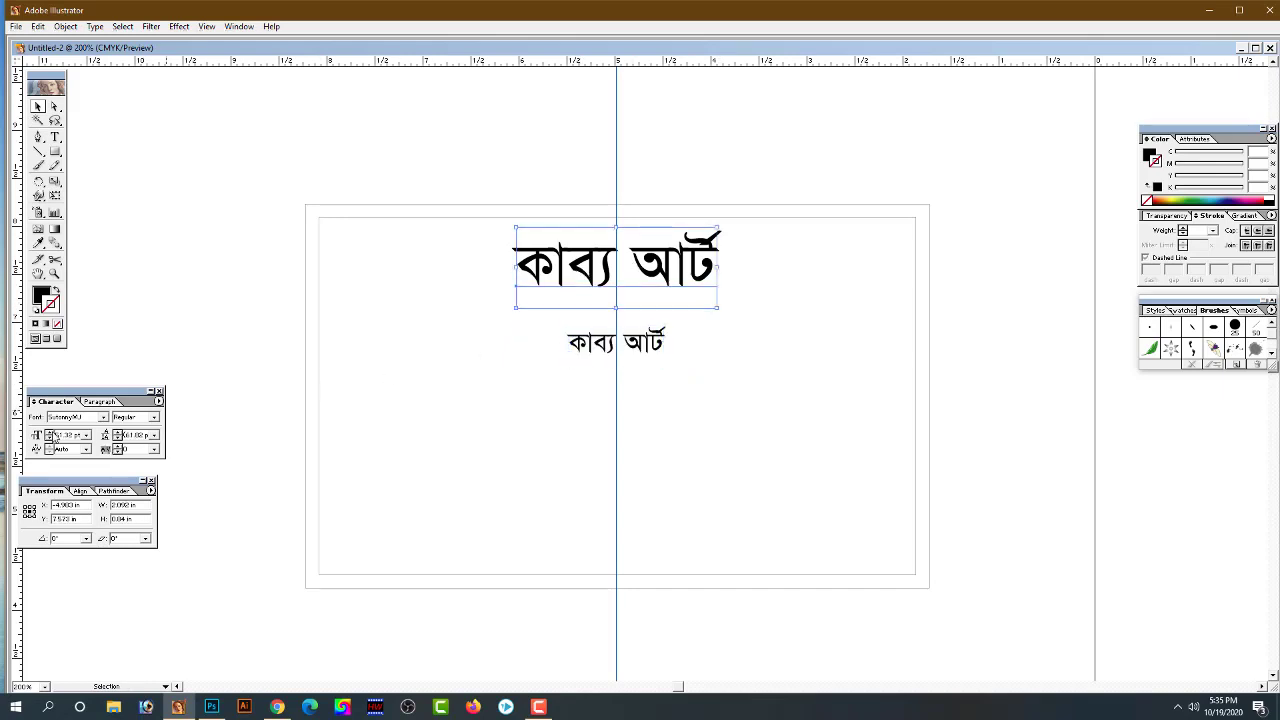
double_click(77, 437)
double_click(92, 416)
type("Kalp")
key("Down")
key("Down")
key("Down")
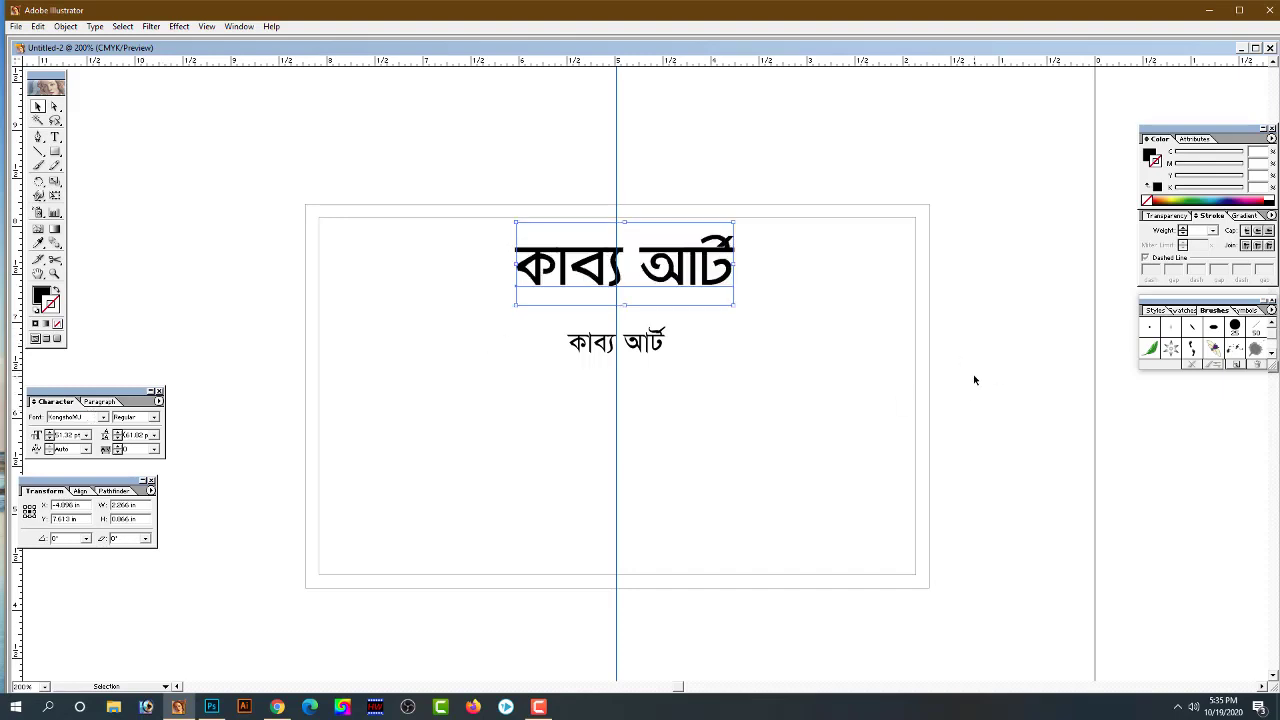
left_click(692, 344)
left_click(693, 268)
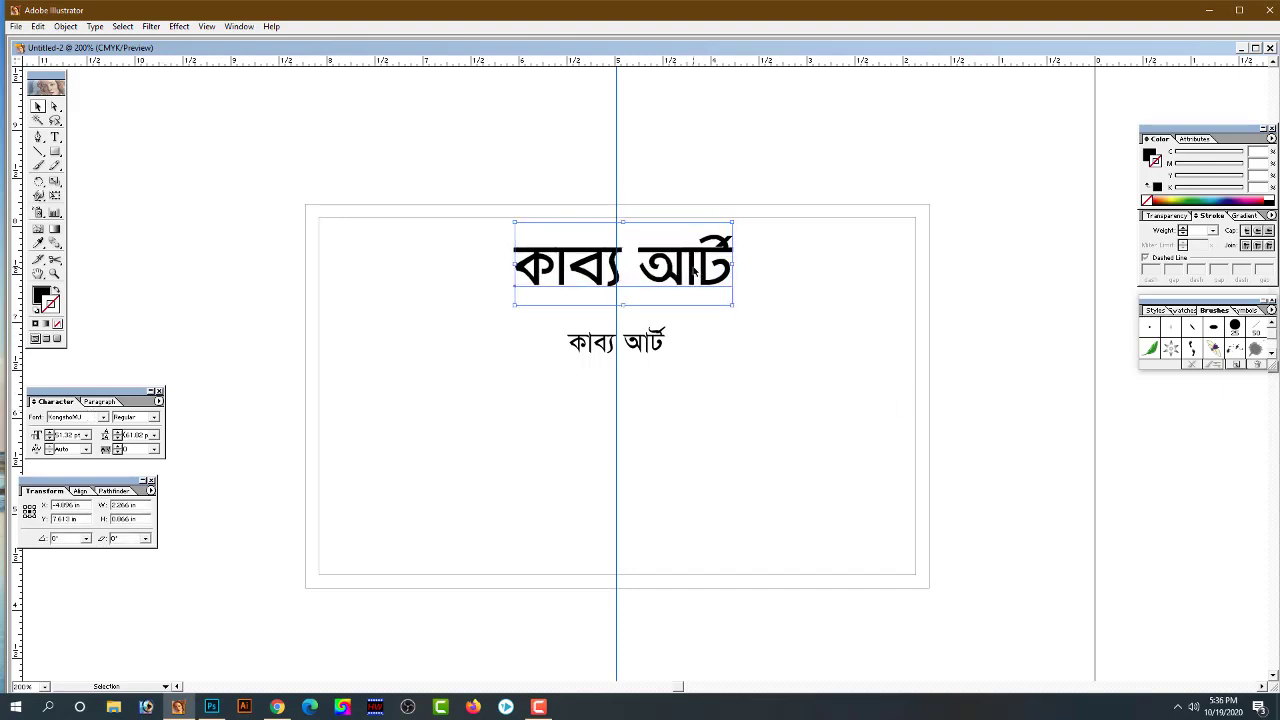
key("Left")
key("Left")
key("Left")
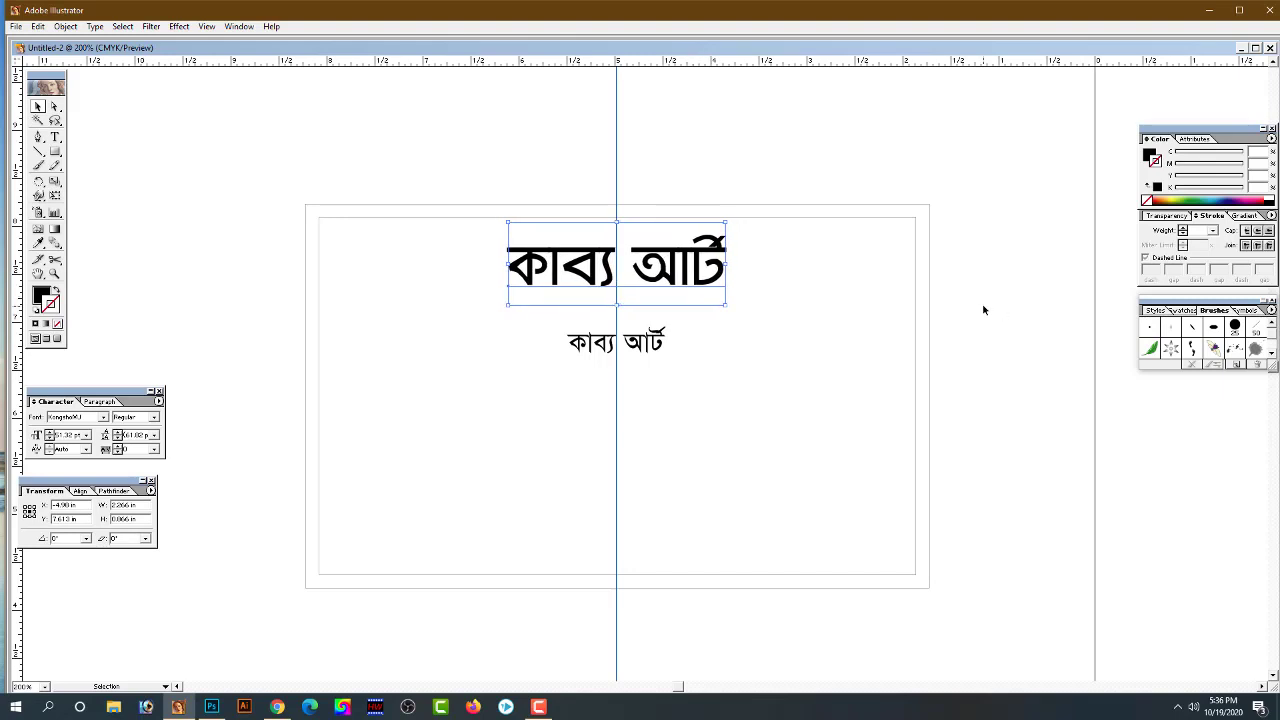
Nudge the large title up two steps to finalise its position
left_click(722, 267)
left_click(668, 170)
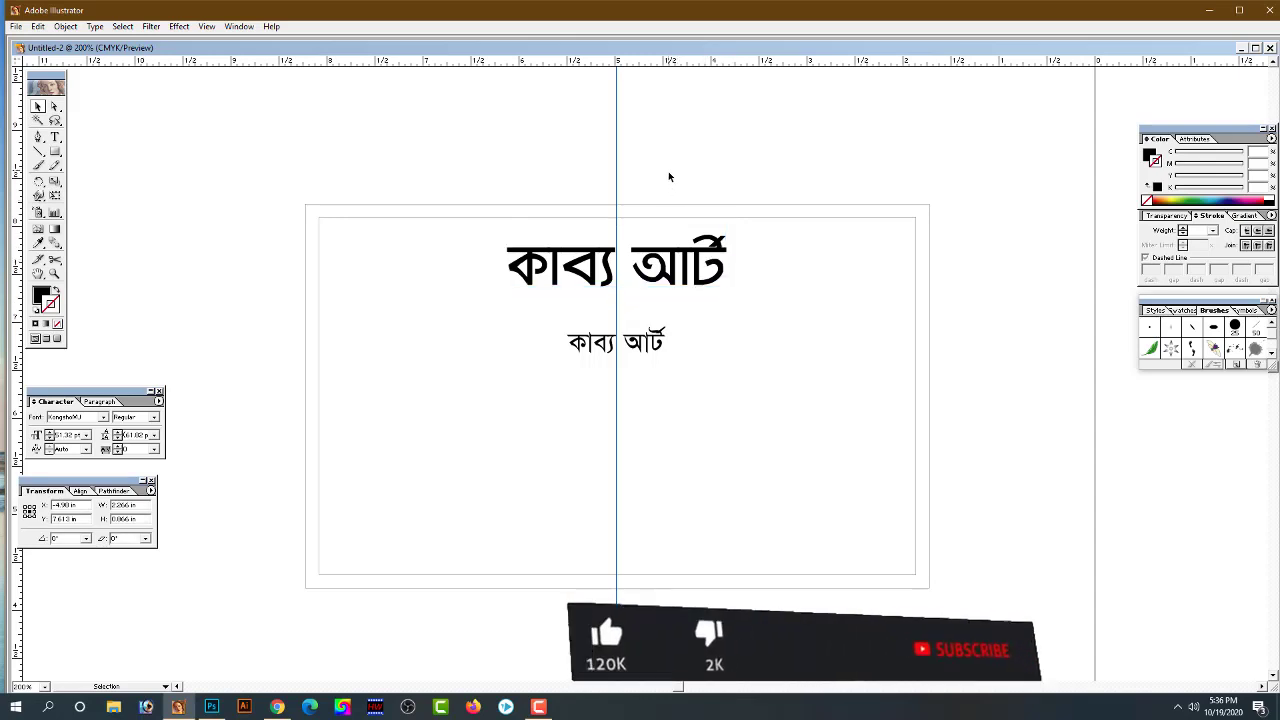
left_click(667, 273)
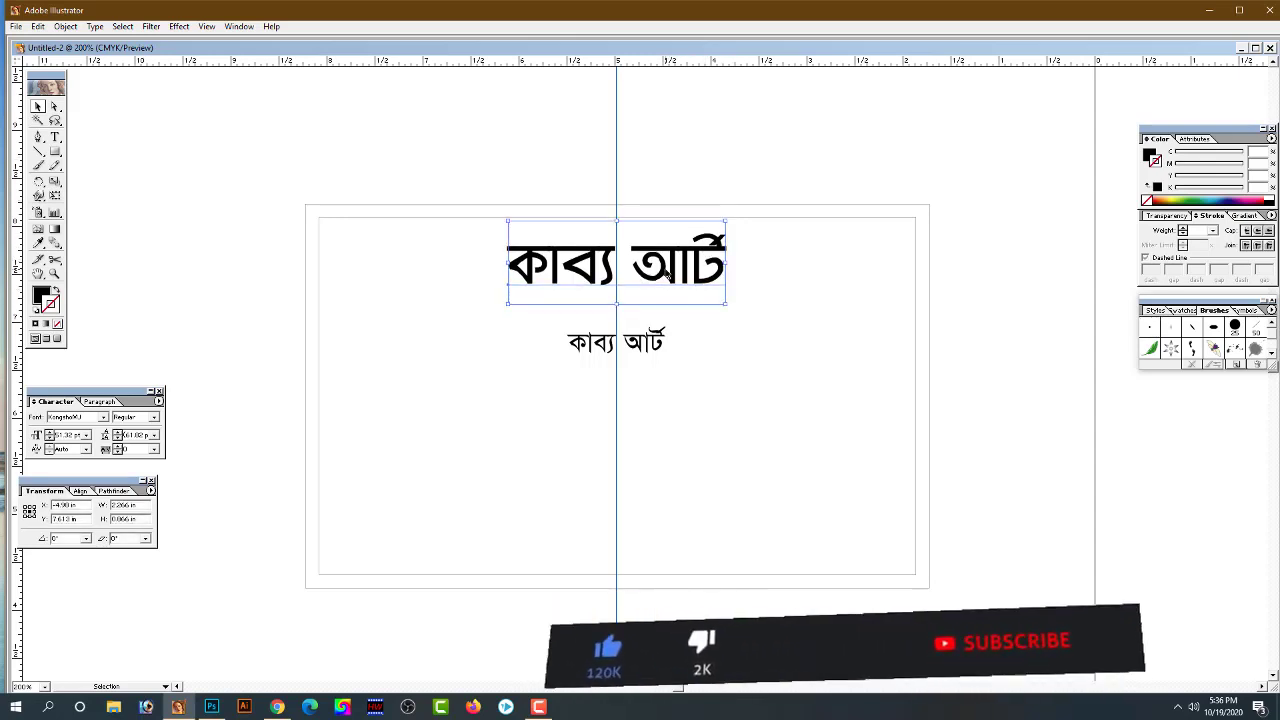
left_click(679, 183)
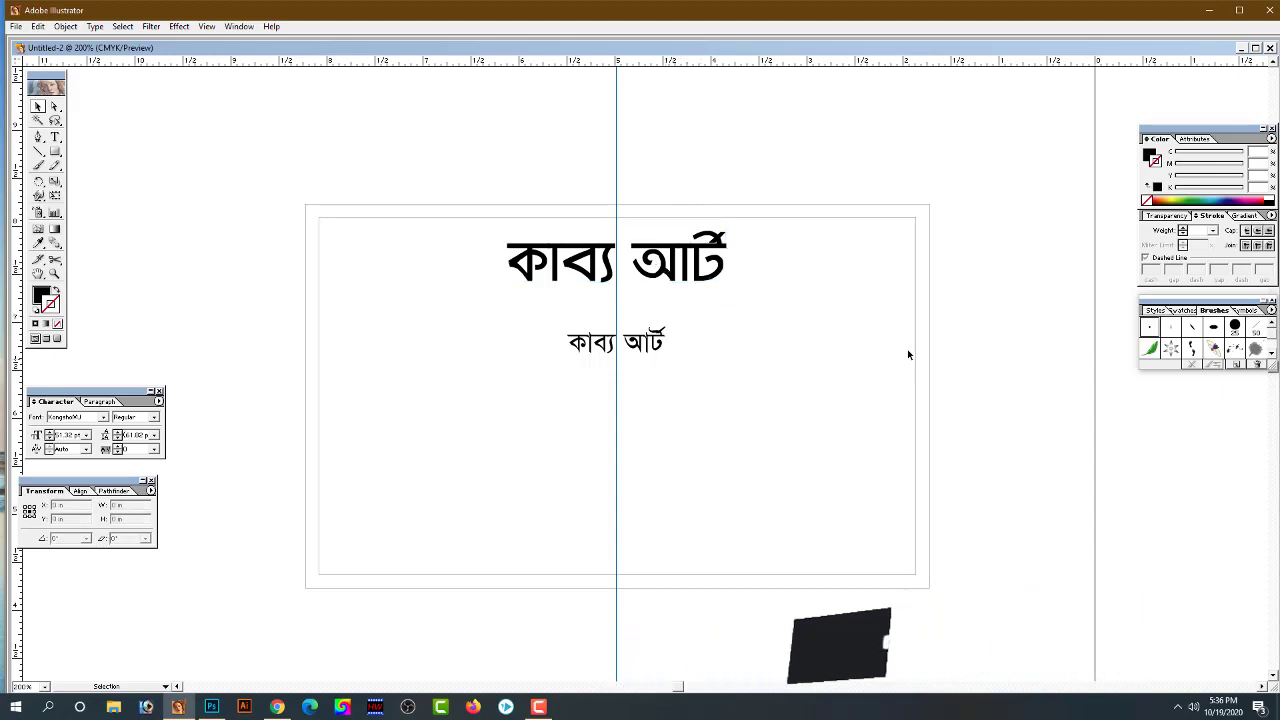
left_click(683, 265)
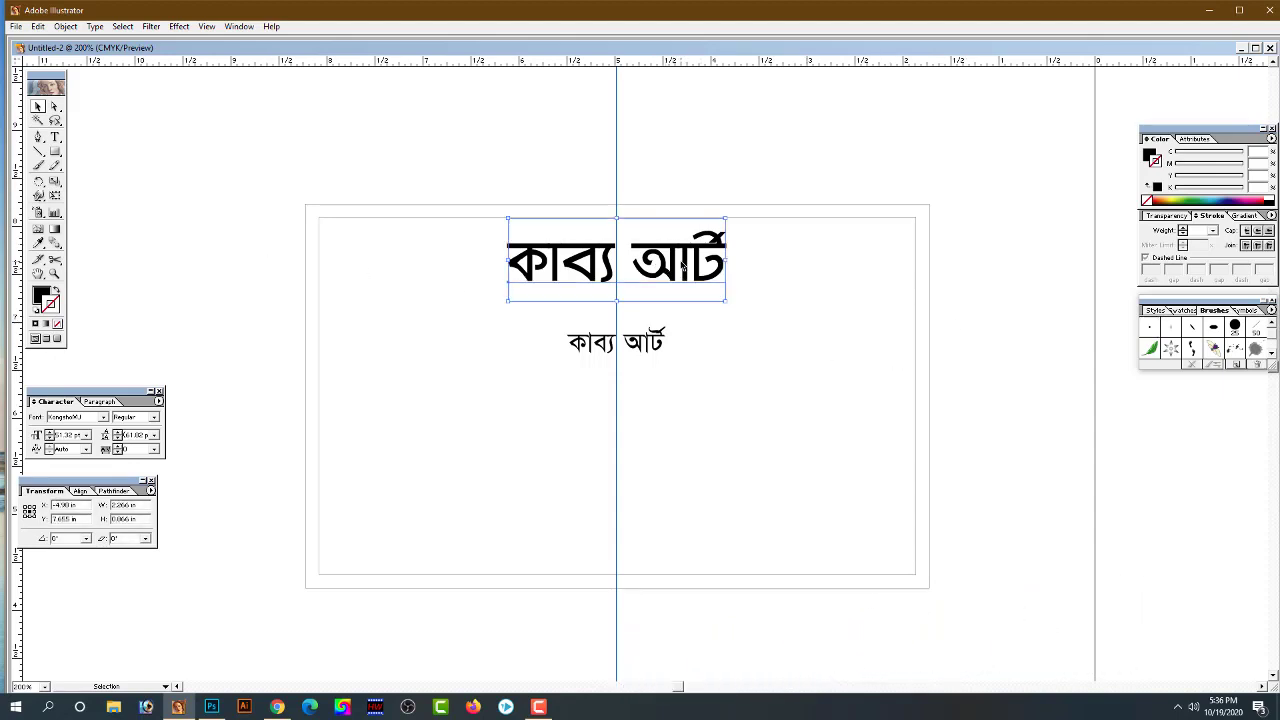
key("Up")
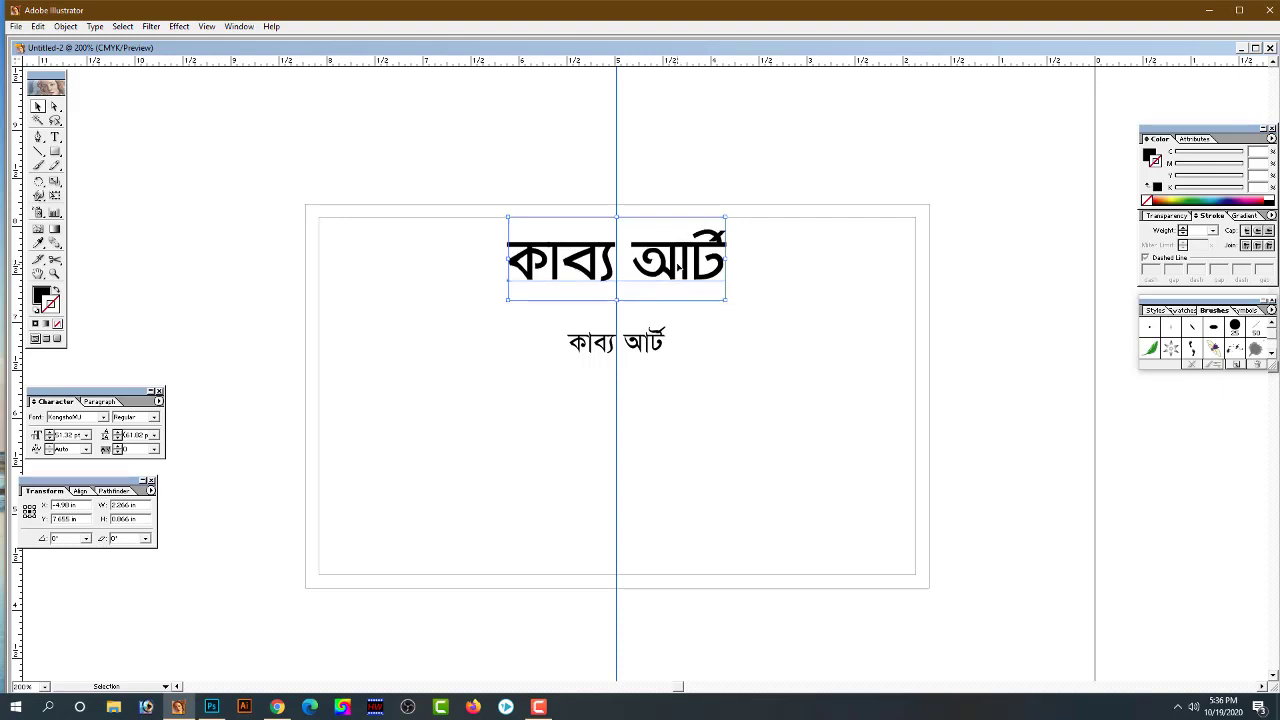
key("Up")
key("Up")
key("Up")
key("Up")
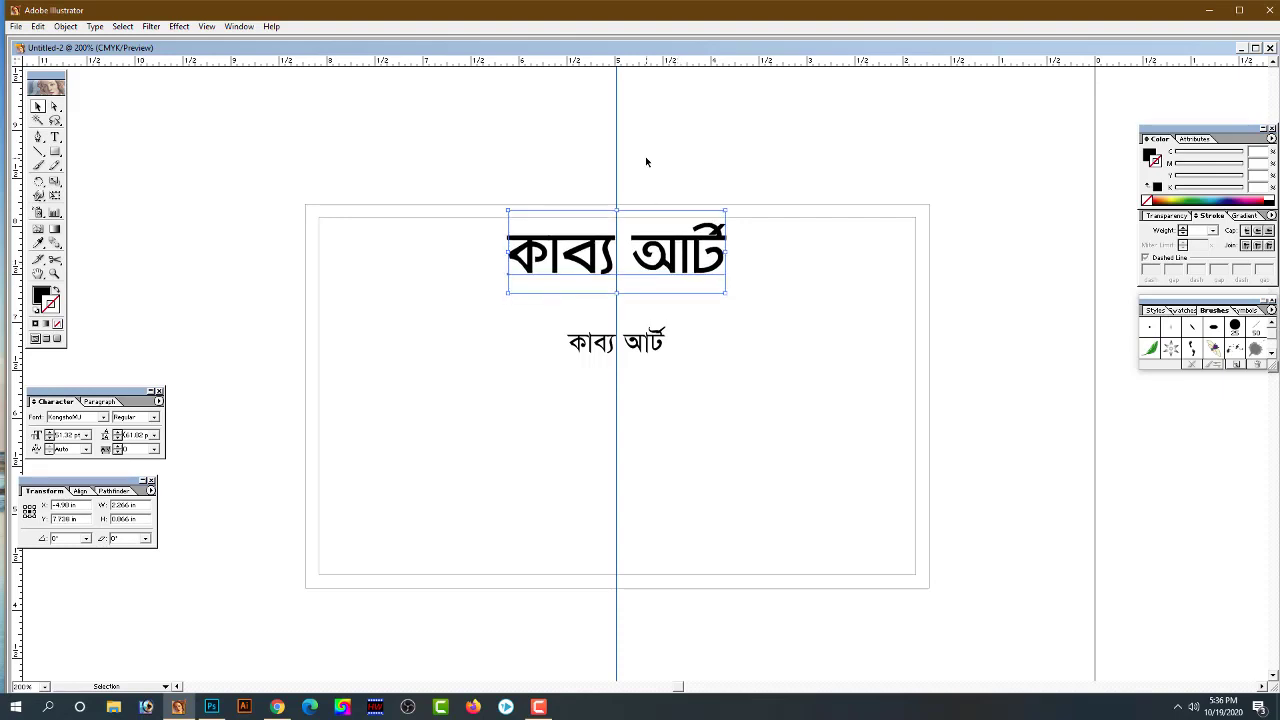
left_click(645, 160)
left_click(55, 151)
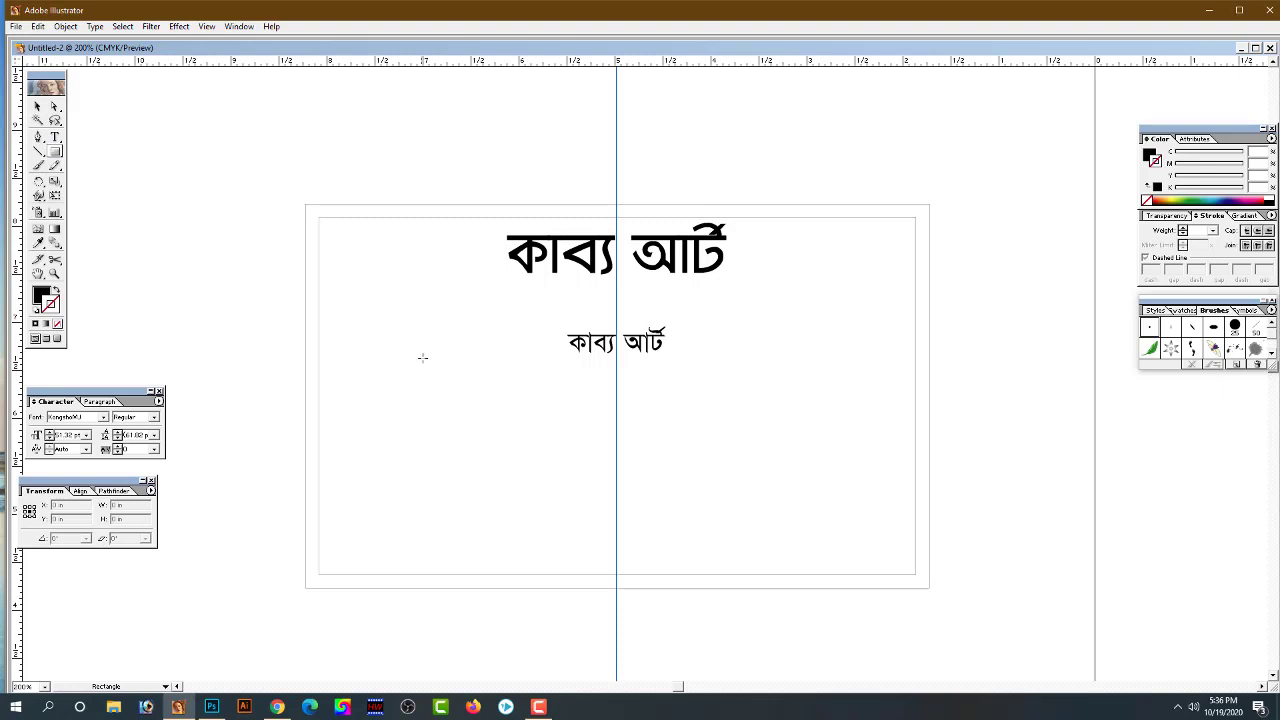
Draw a wide black bar under the title to the frame's right edge and nudge it up
left_click_drag(490, 284, 843, 319)
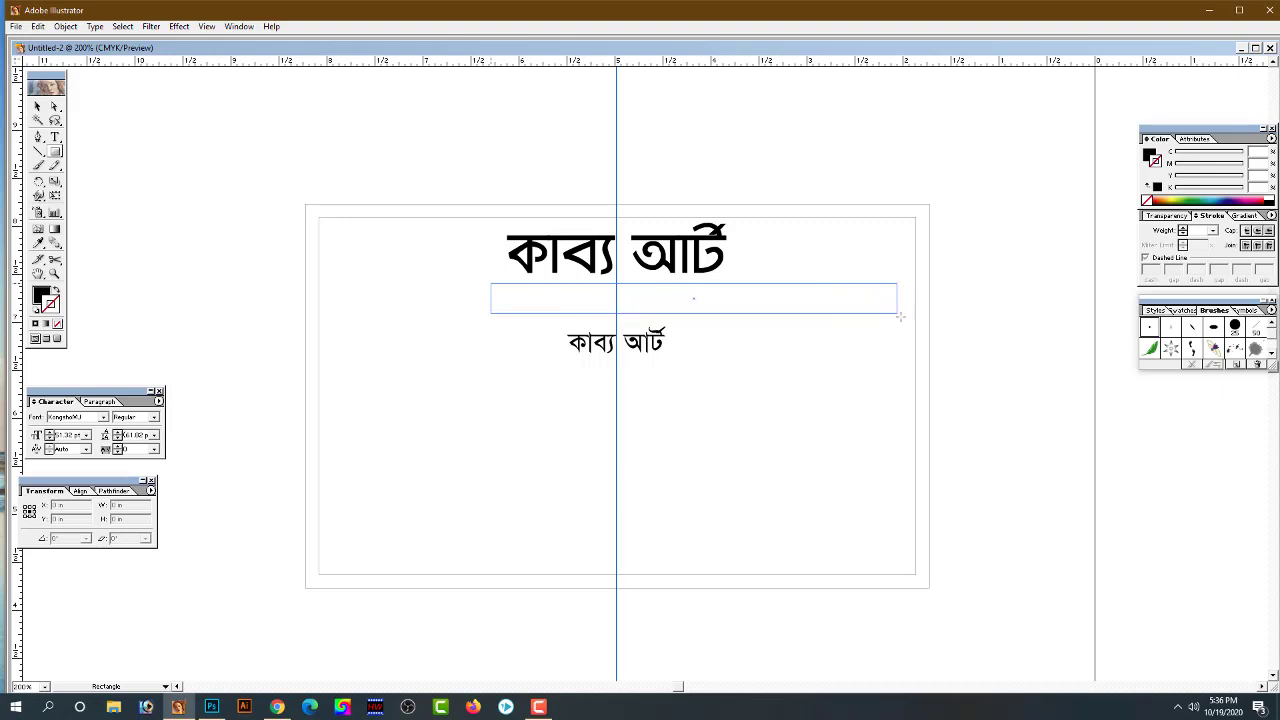
left_click_drag(843, 319, 915, 321)
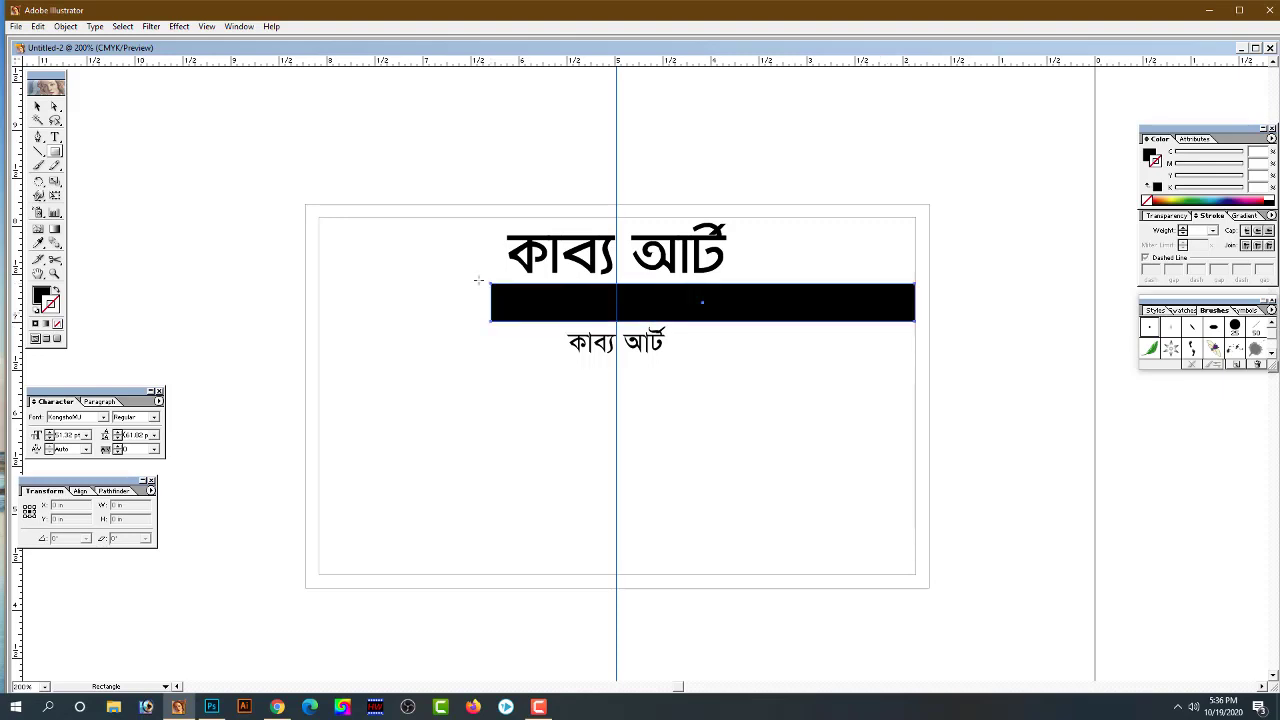
key("v")
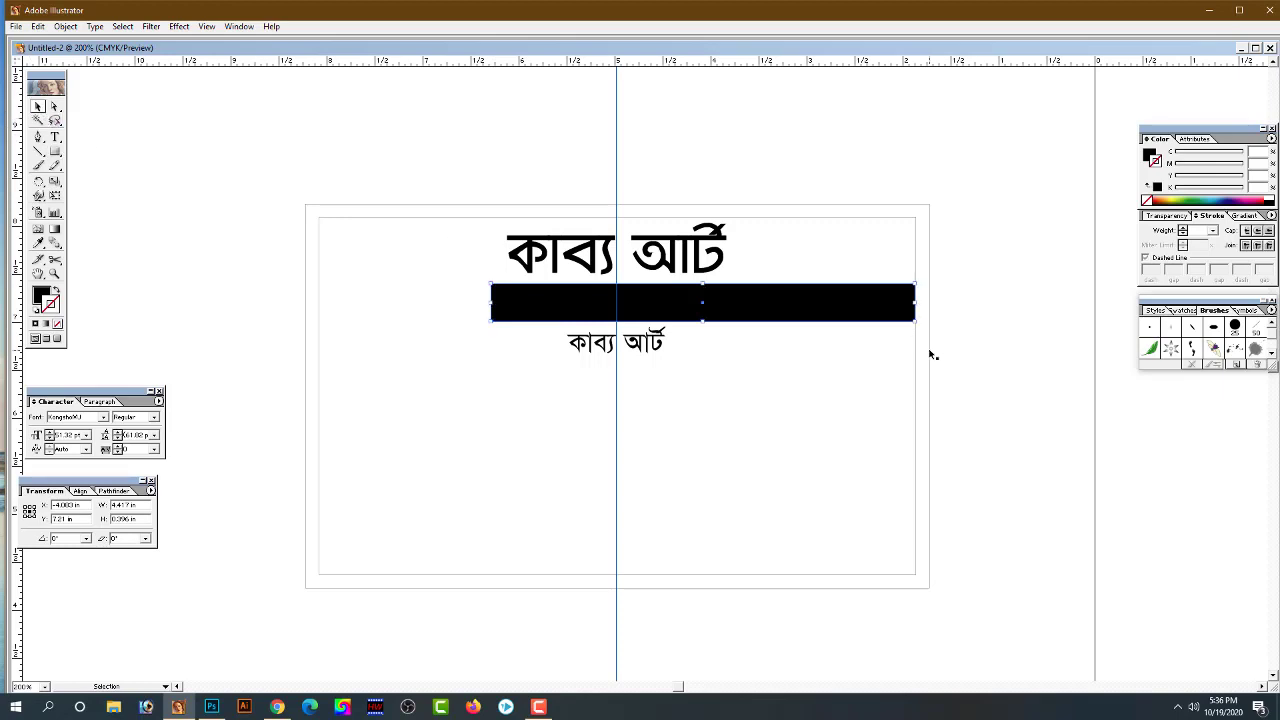
key("Up")
key("Up")
key("Up")
key("Up")
key("Up")
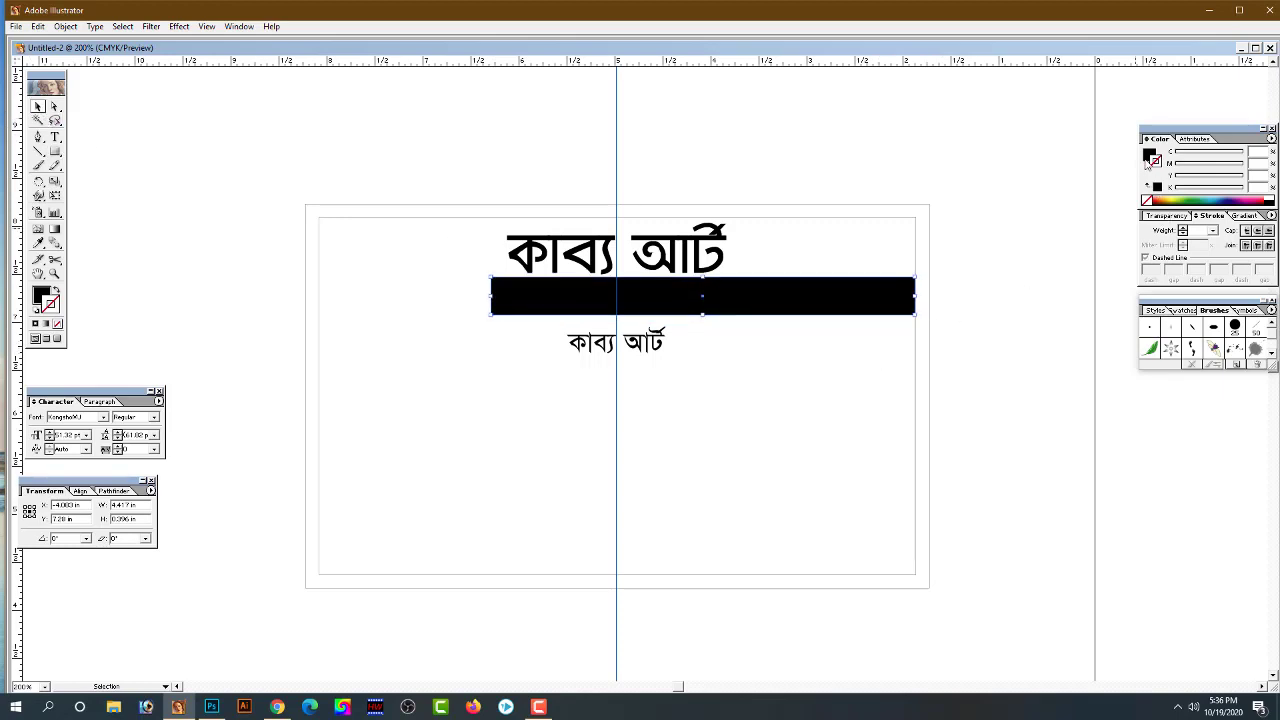
left_click(1148, 158)
Fill the bar with a gradient, stops near 25% and 95.51%, dark end lightened to 29% grey
left_click(1245, 216)
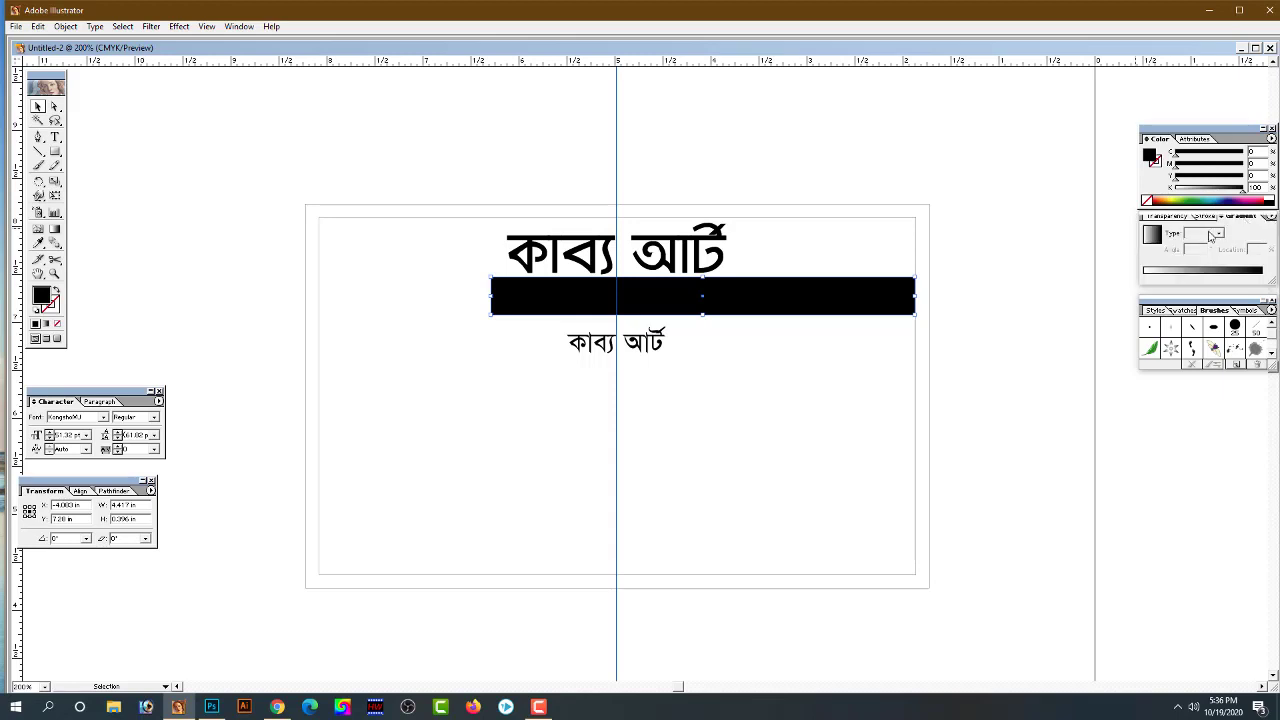
left_click(1204, 272)
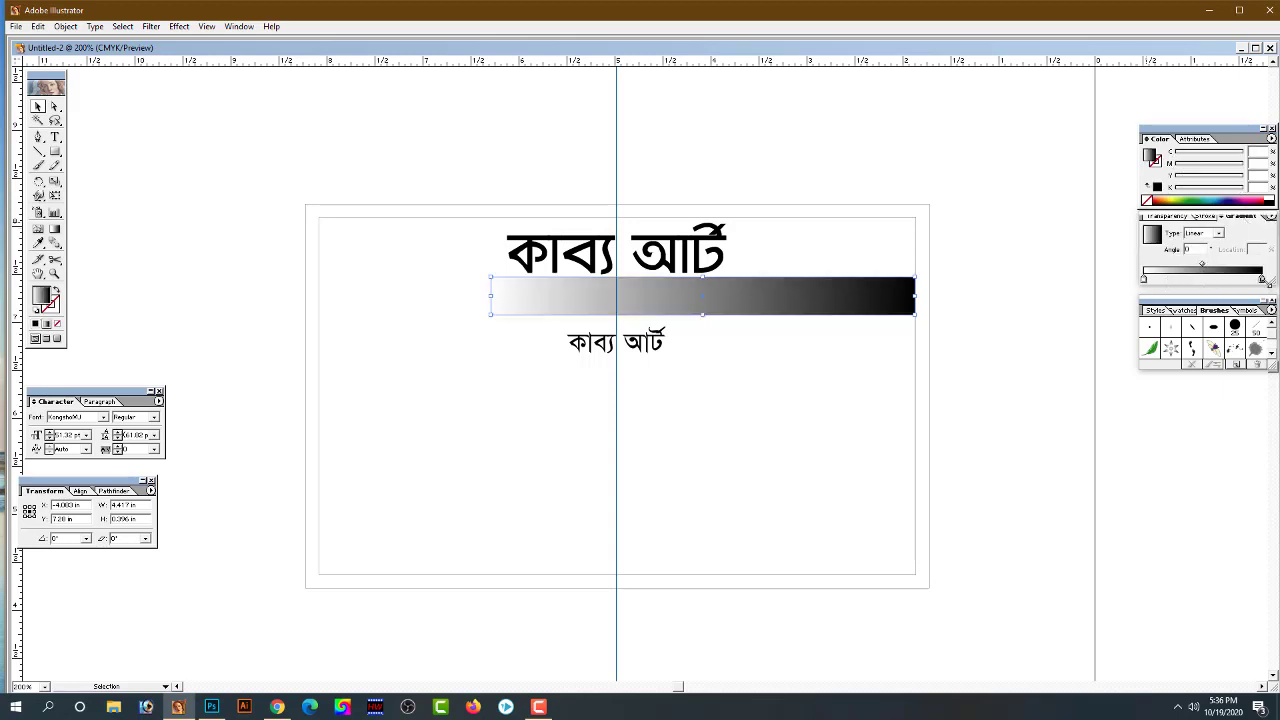
mouse_move(1262, 279)
left_mouse_down()
mouse_move(1174, 279)
mouse_move(1232, 279)
left_mouse_up()
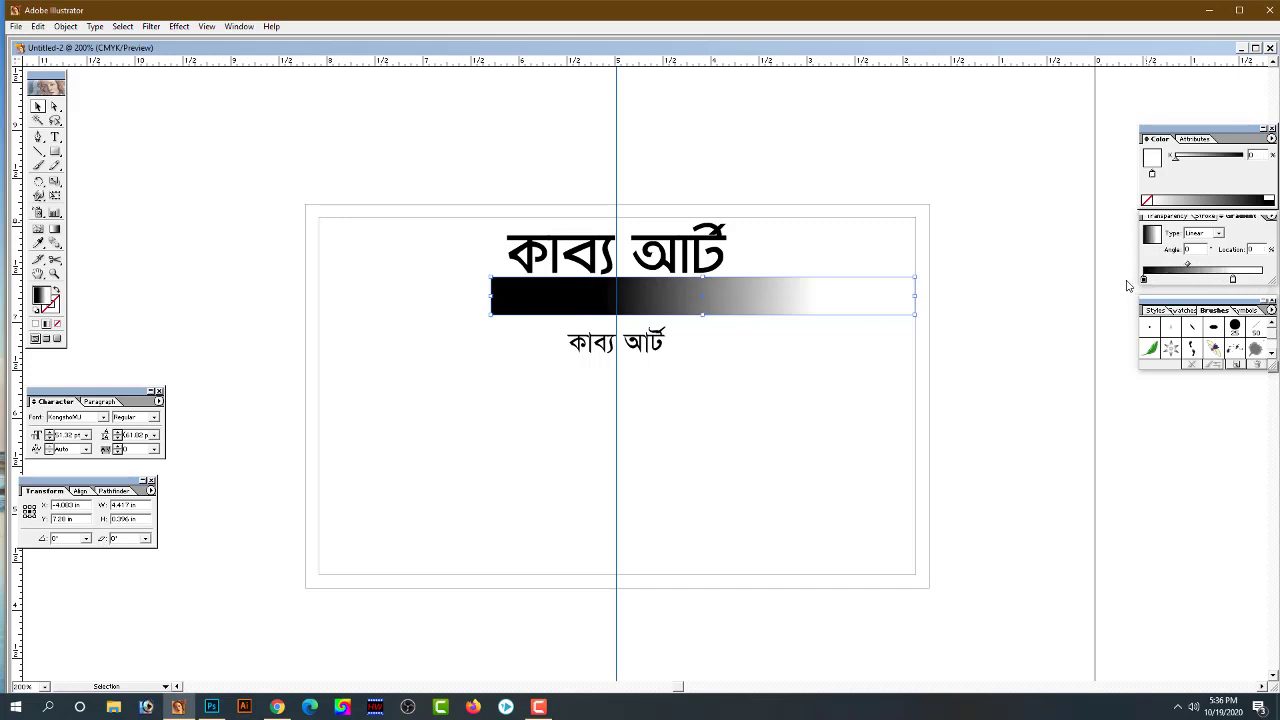
left_click_drag(1235, 285, 1259, 283)
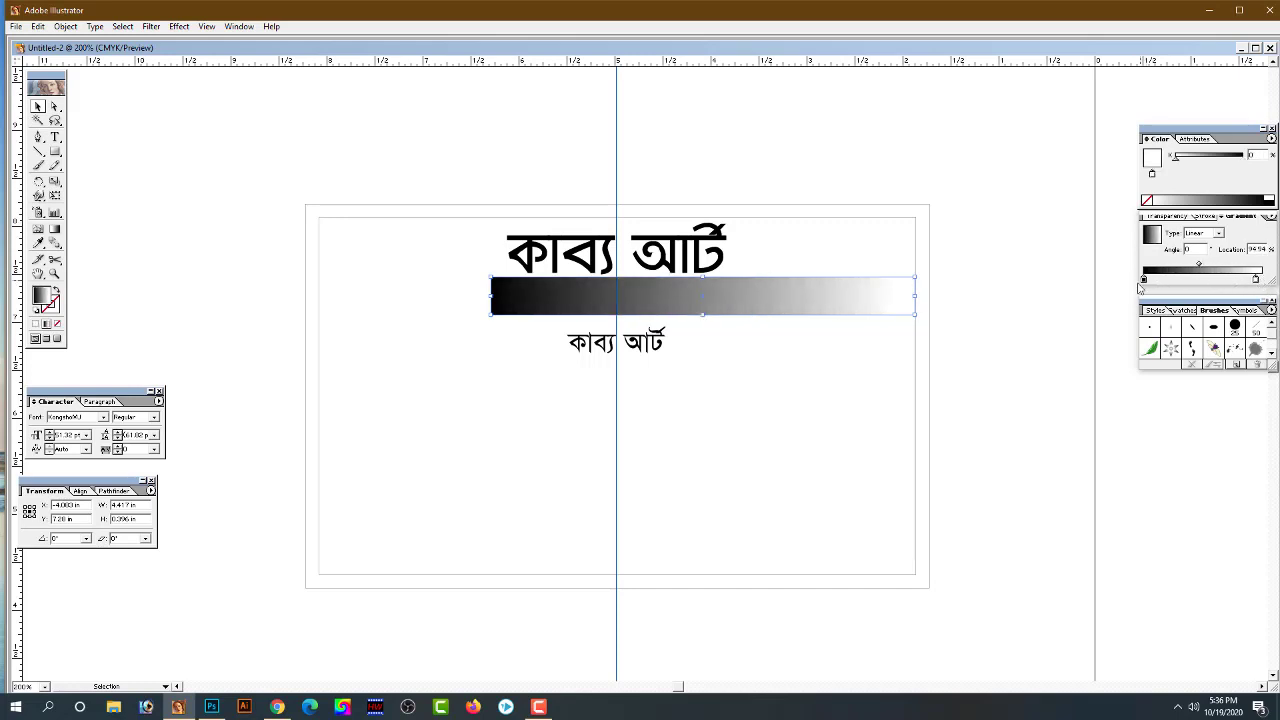
left_click(1144, 280)
left_click_drag(1174, 166, 1191, 162)
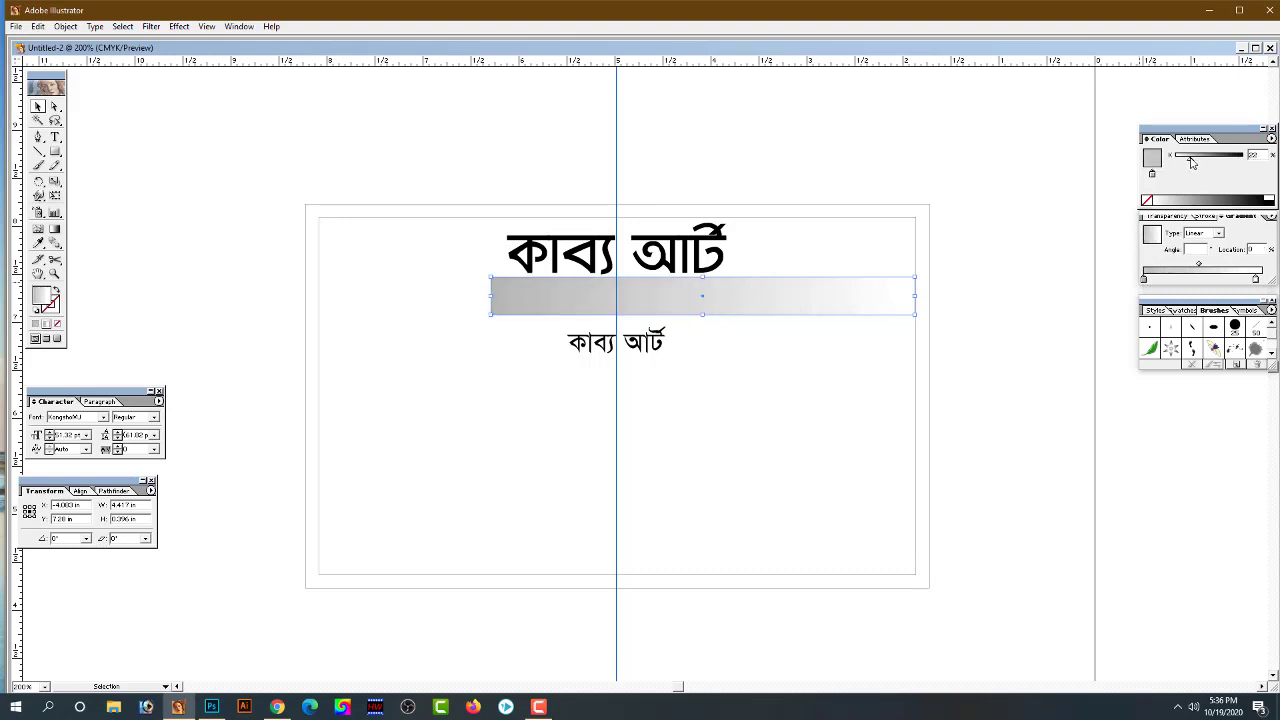
Nudge the gradient bar slightly down and move the small Bengali copy lower
left_click(1037, 205)
left_click(686, 291)
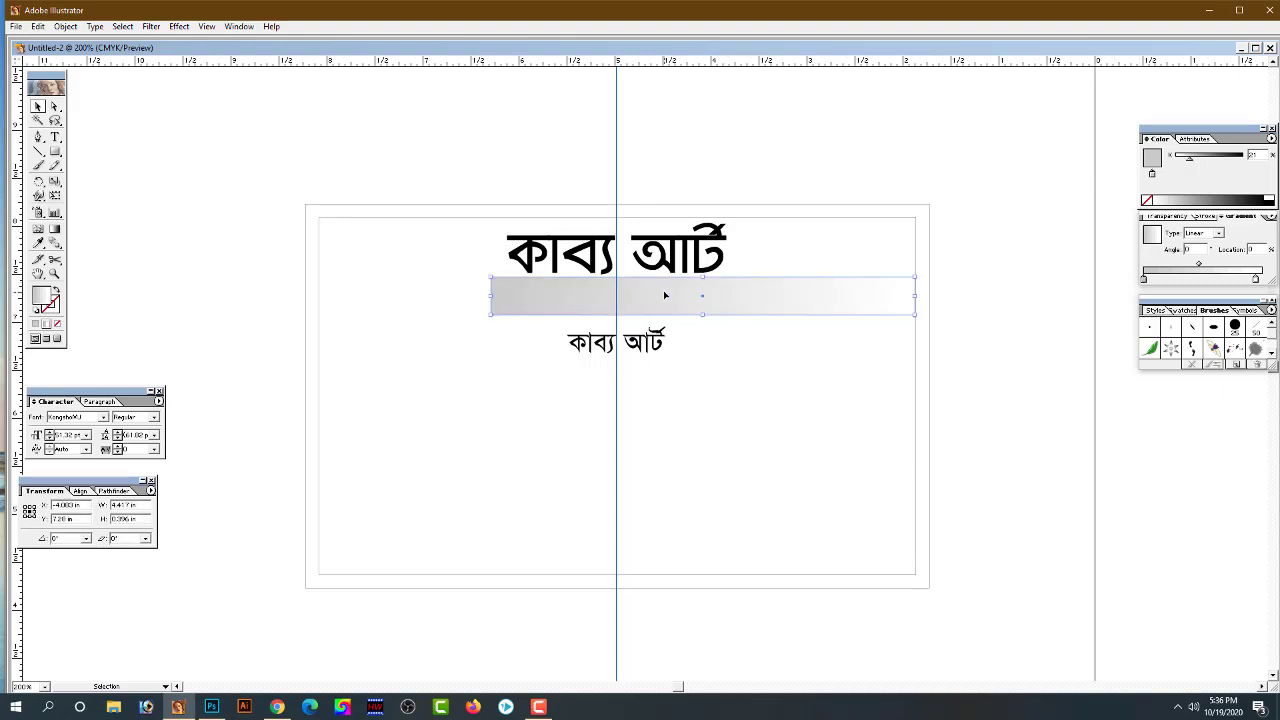
left_click_drag(664, 294, 678, 296)
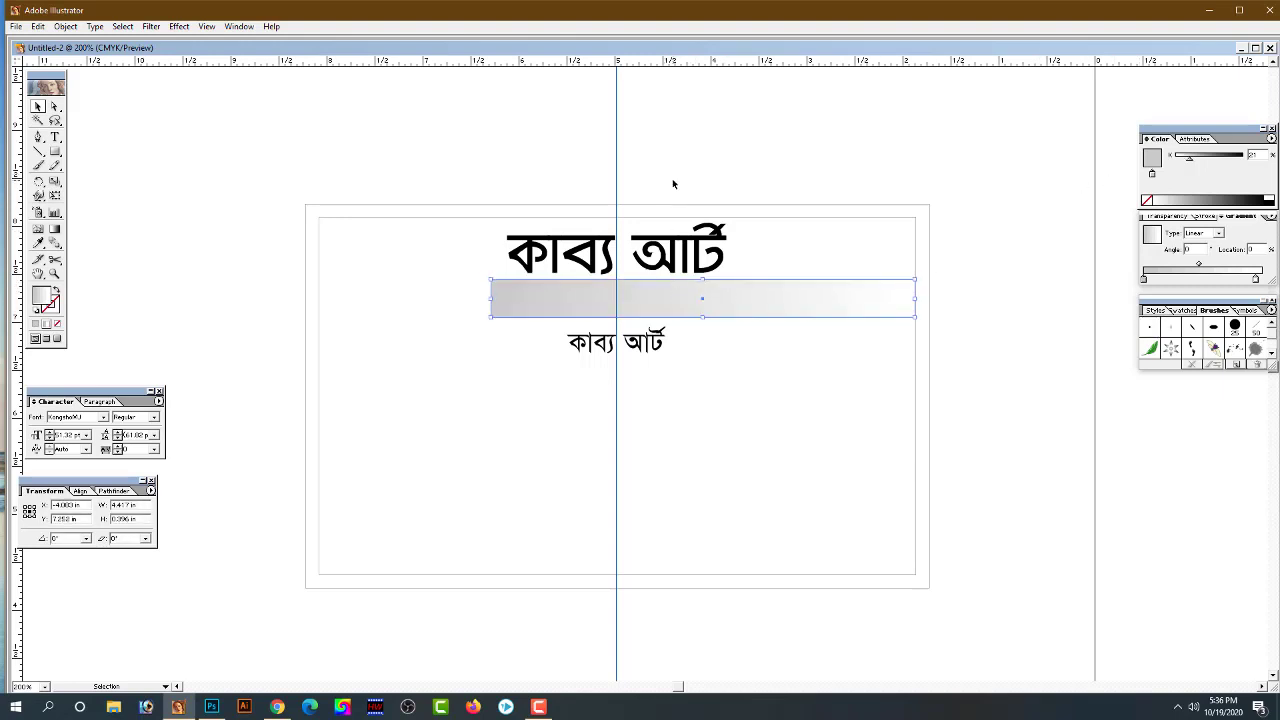
left_click(672, 183)
left_click(686, 300)
left_click(640, 345, "shift")
left_click_drag(615, 343, 611, 398)
Move the small text onto the grey bar and delete its contents
left_click(645, 301)
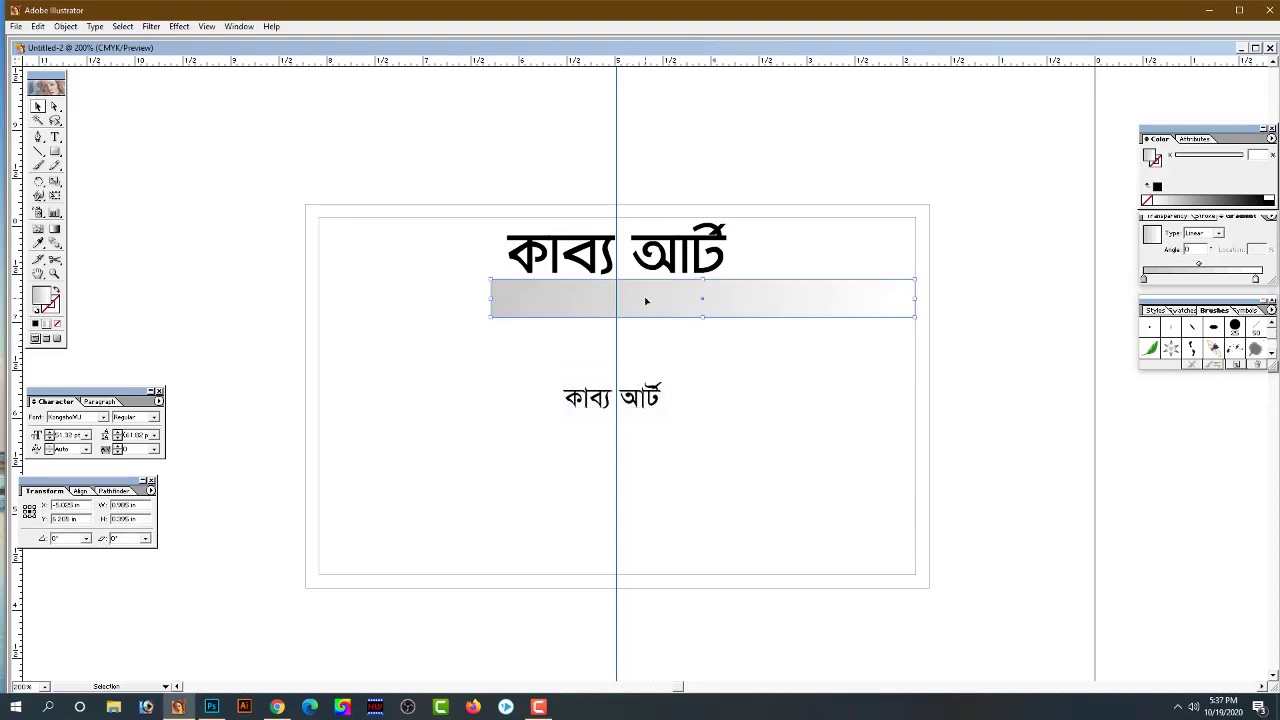
left_click_drag(656, 398, 635, 305)
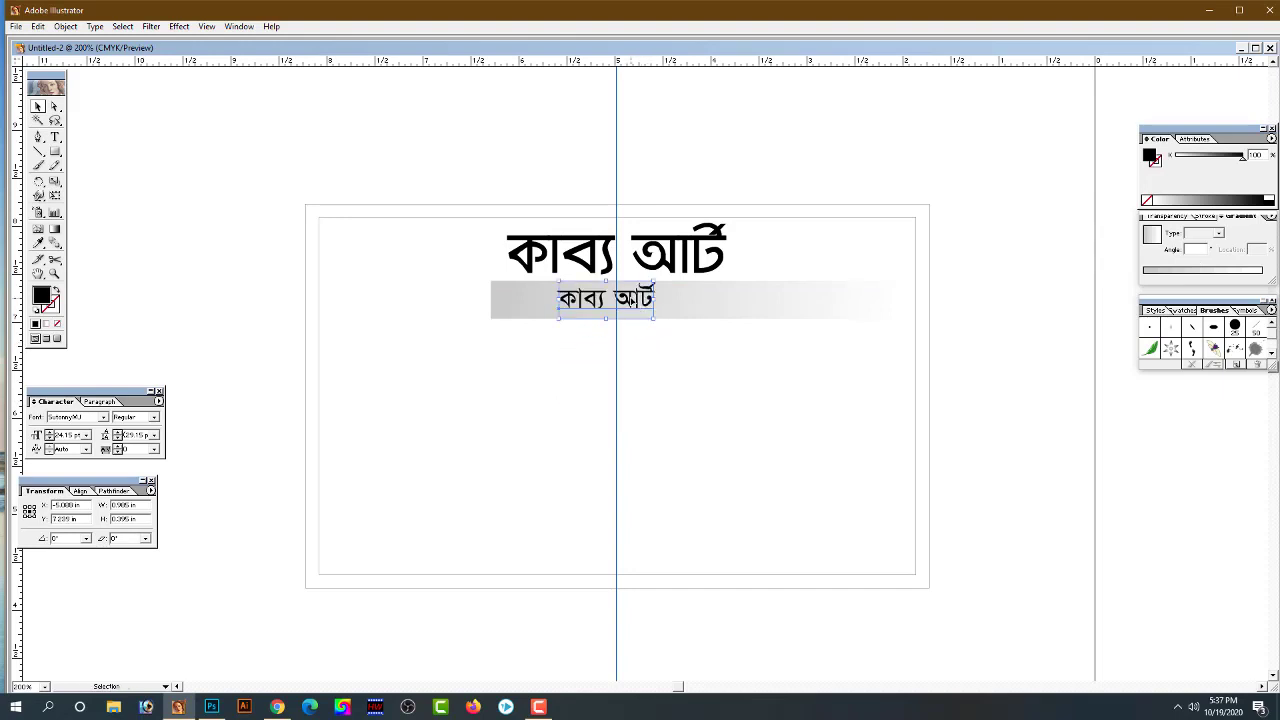
key("t")
left_click(633, 298)
key("ctrl+a")
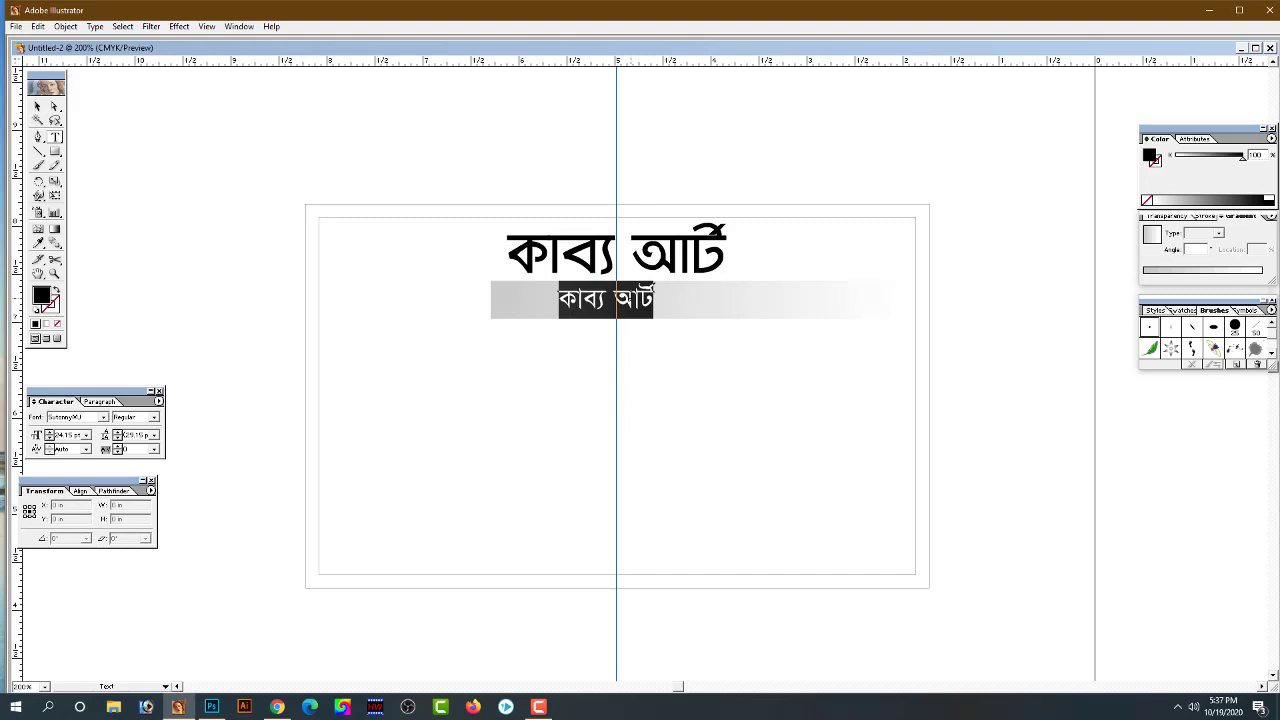
key("BackSpace")
Type the shop's Bengali address line in place of the old text
type("প")
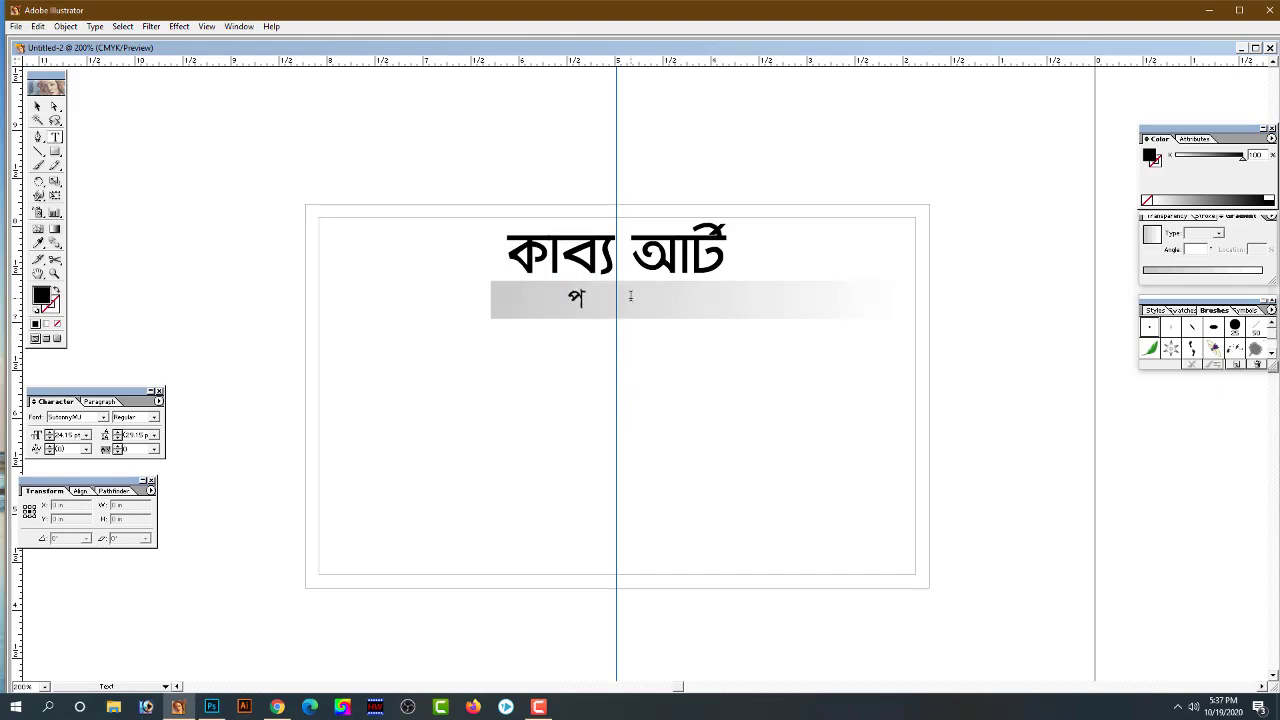
type("হম")
key("BackSpace")
key("BackSpace")
key("BackSpace")
key("Escape")
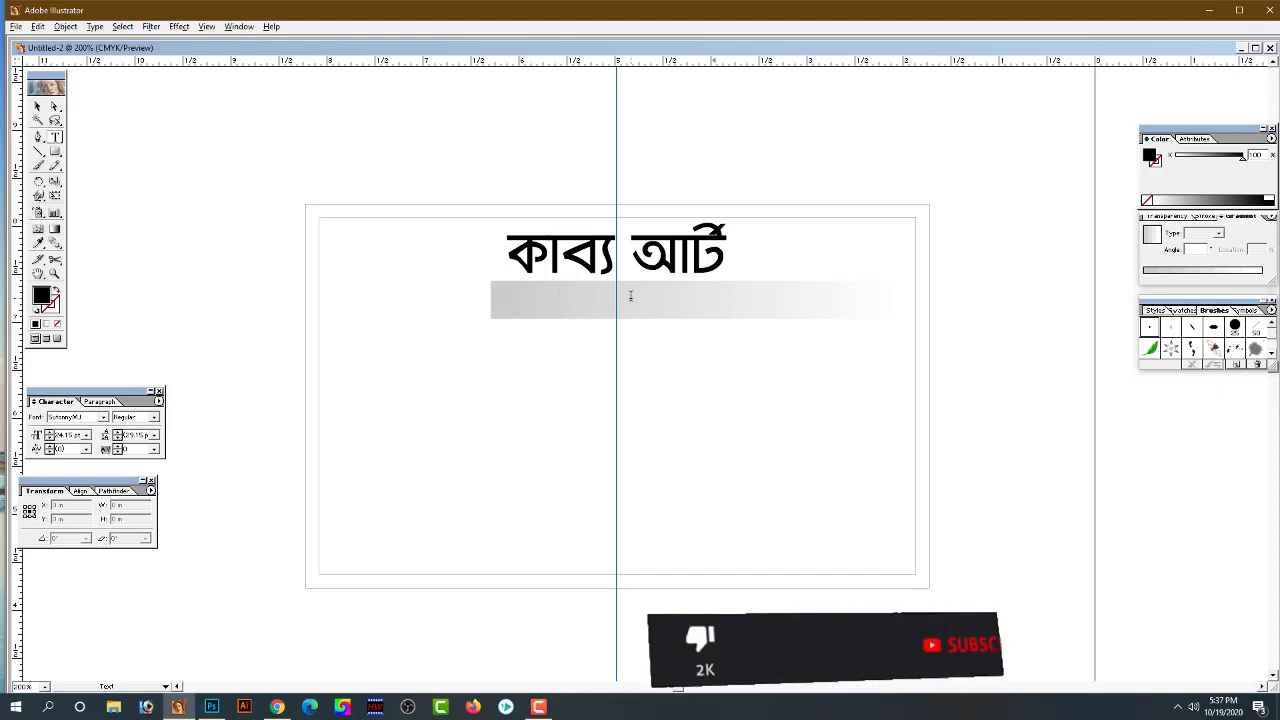
type("বাস")
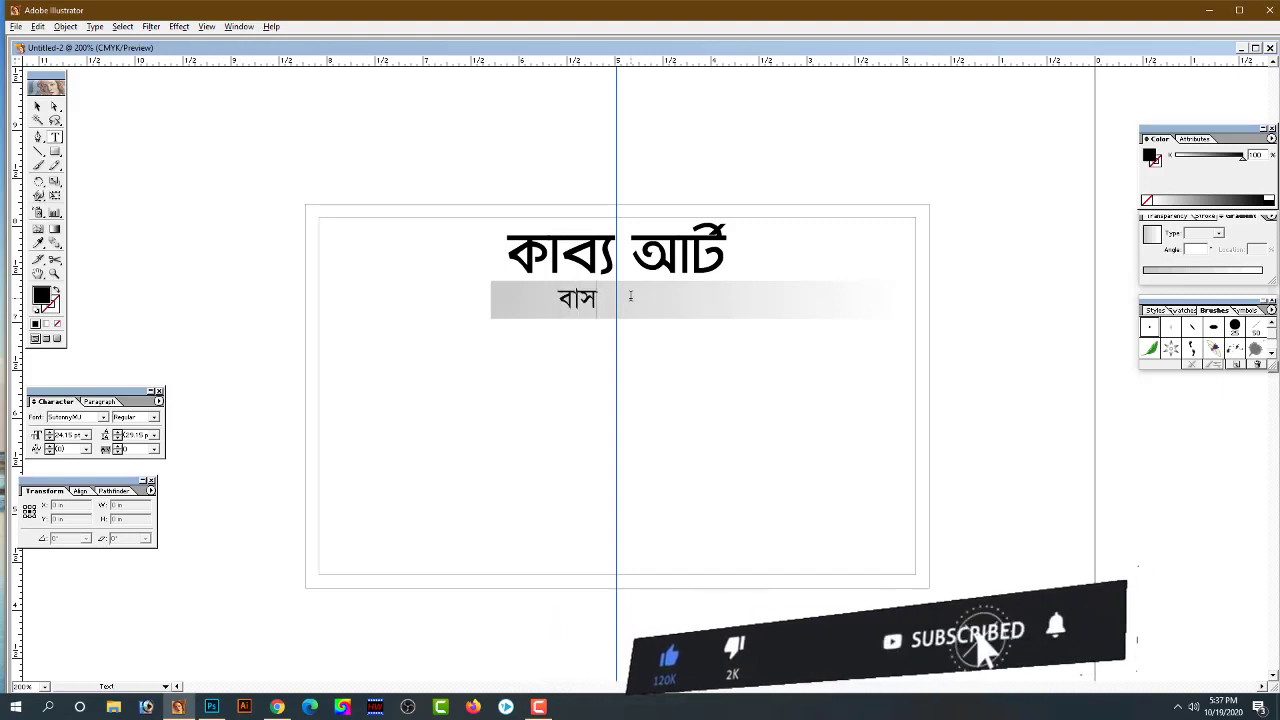
type(" কা")
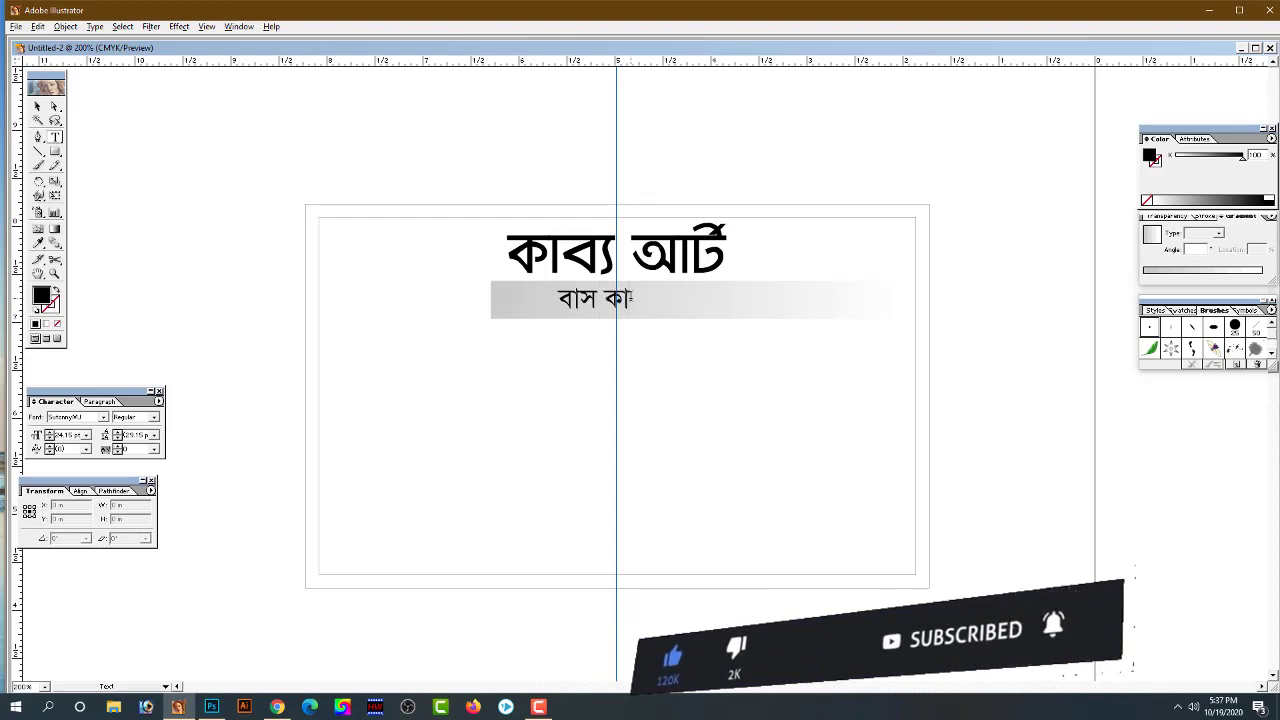
type("উন্ট")
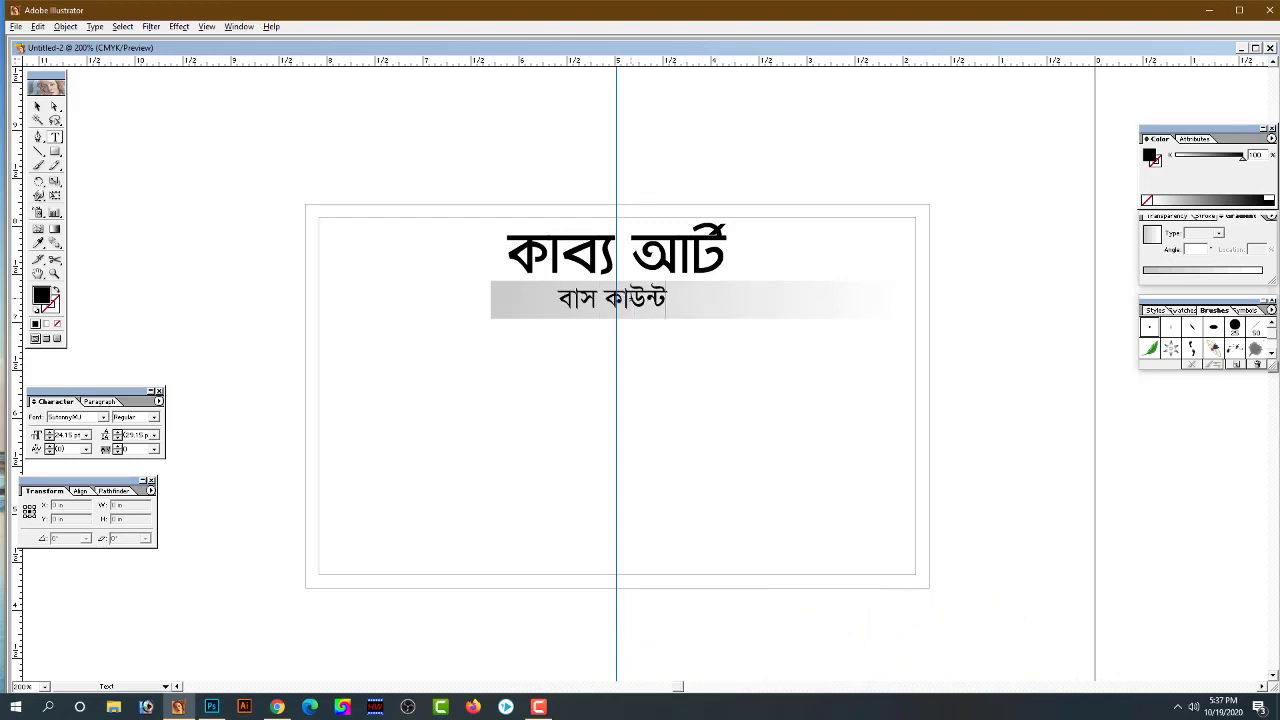
type("ার সং")
type("গ")
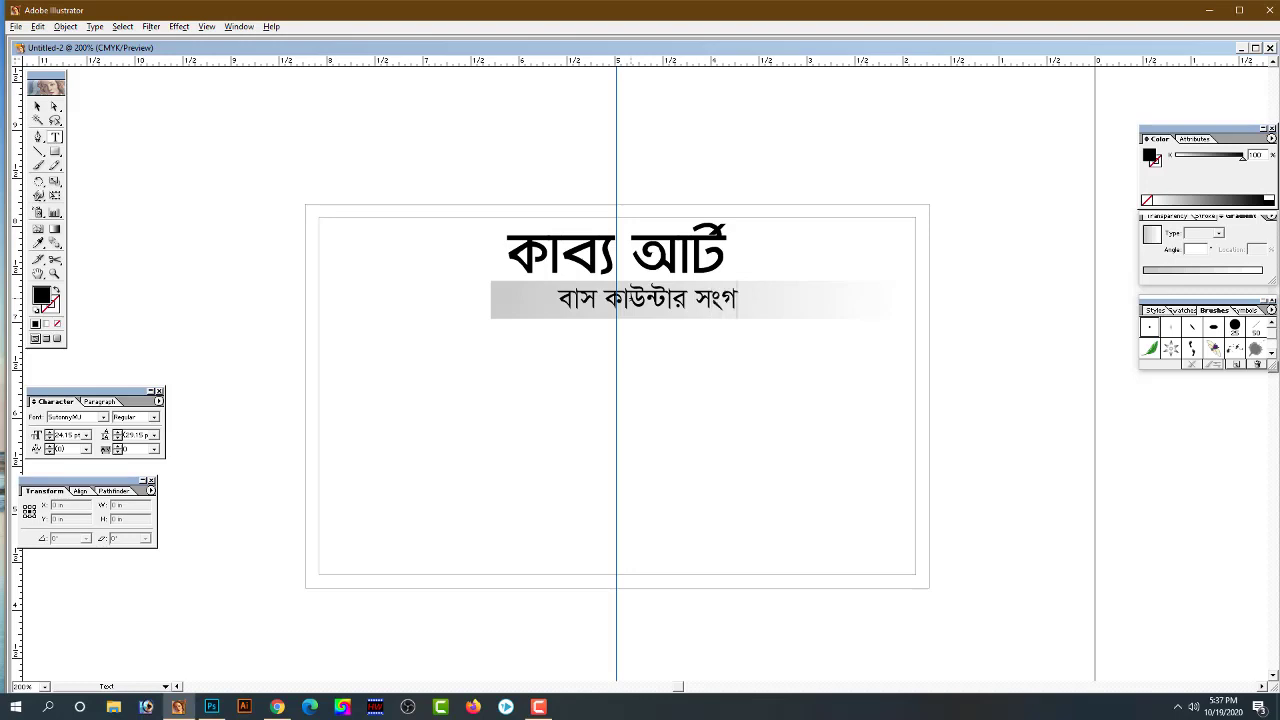
key("BackSpace")
type("লগ্ন")
type(", গোপা")
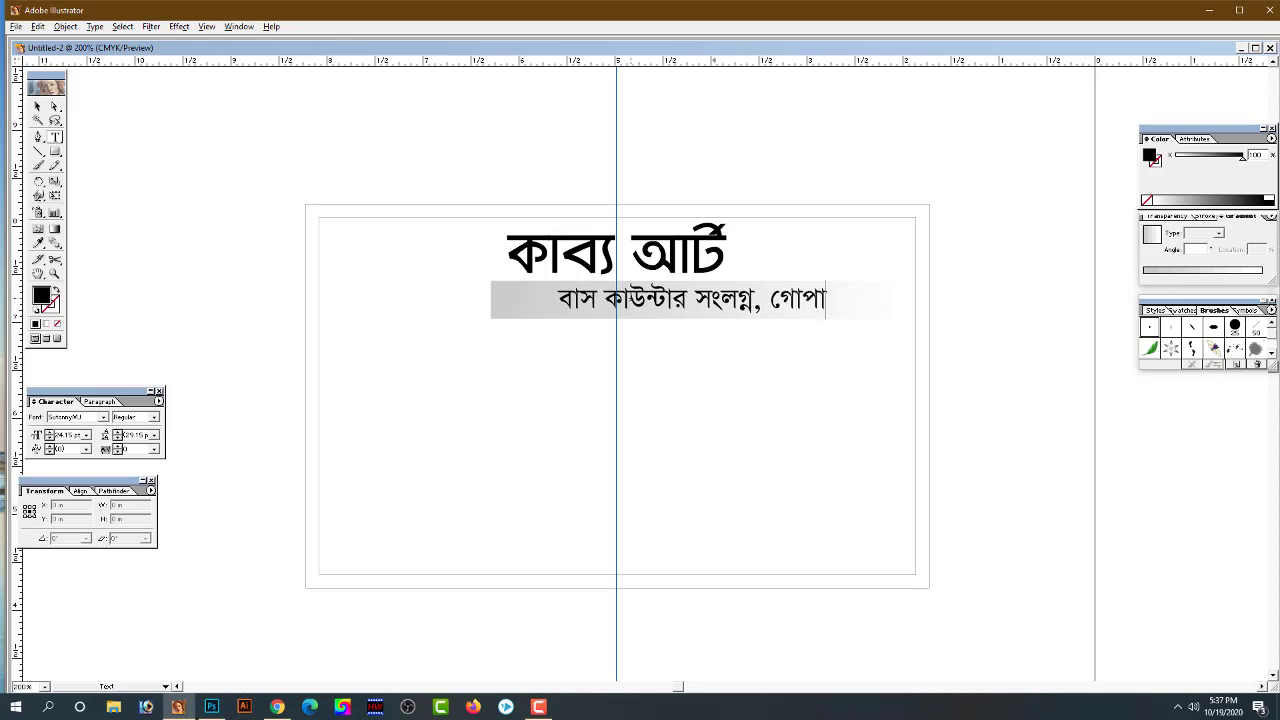
type("লপুর")
type("  জ")
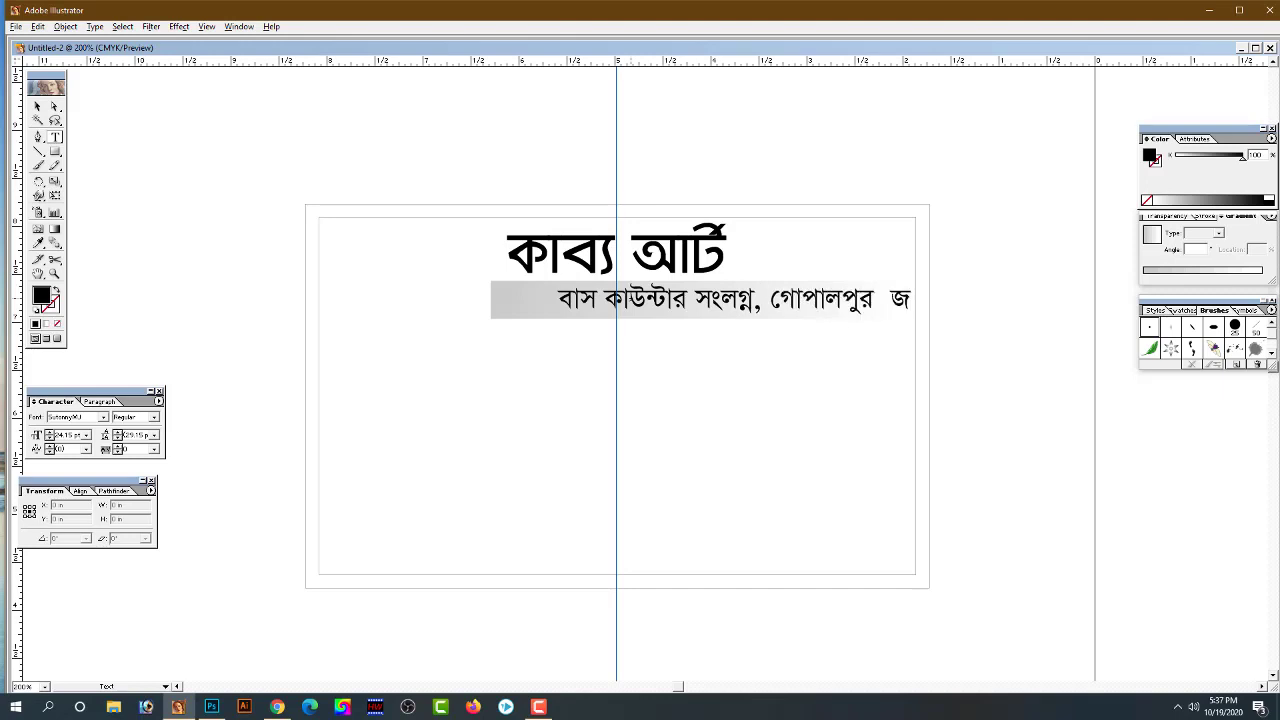
key("BackSpace")
key("BackSpace")
type(", জামালপুর।")
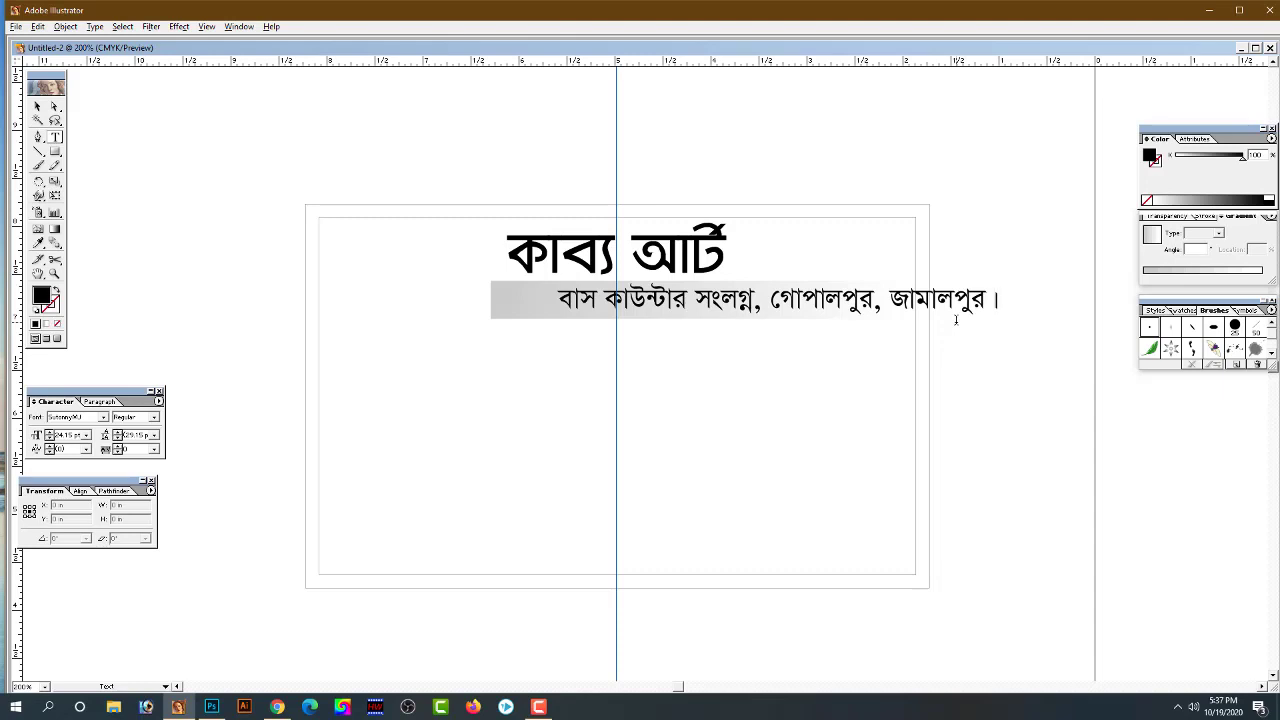
key("Escape")
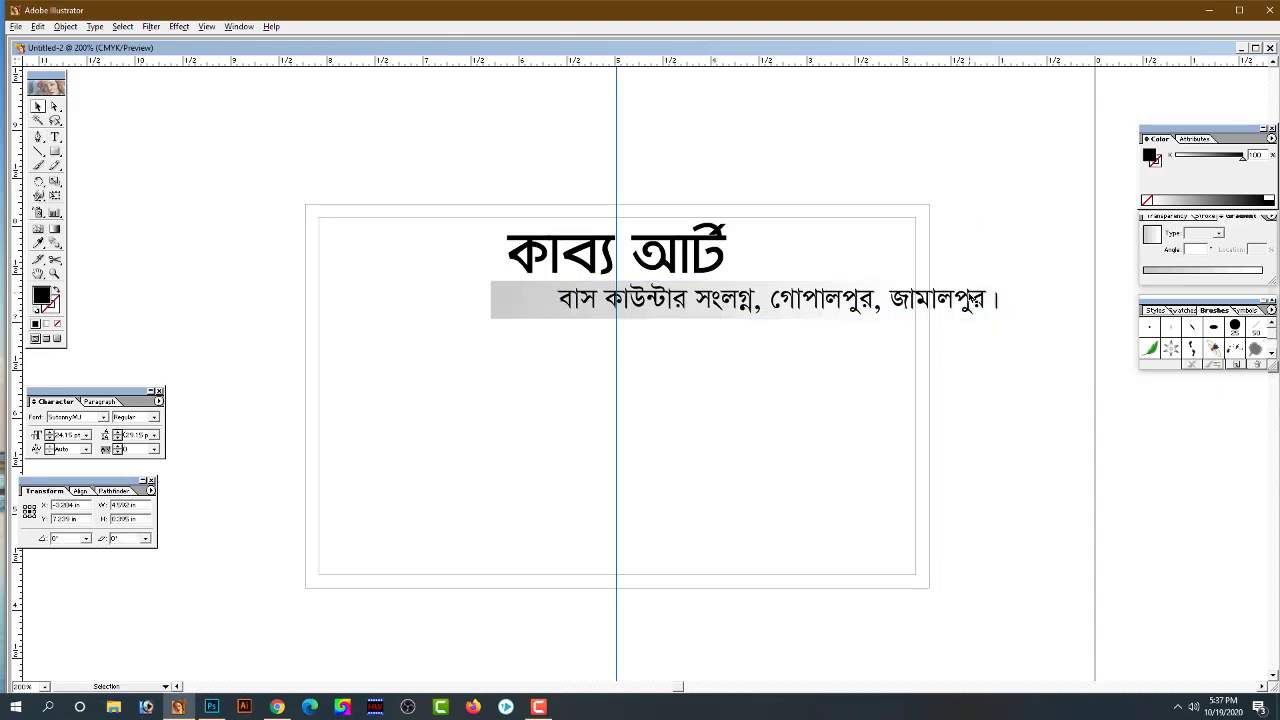
Shift the address line left, set it to 18 pt and nudge it up
left_click_drag(972, 300, 912, 301)
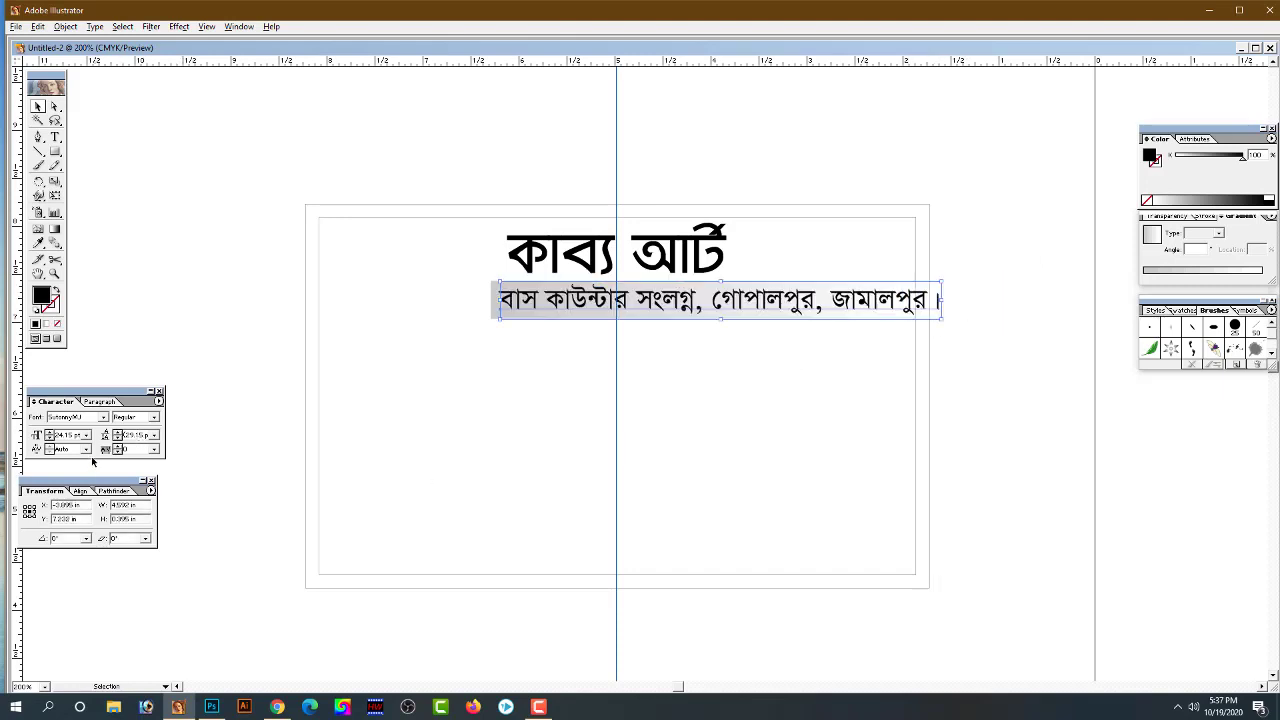
double_click(68, 435)
type("15")
key("Return")
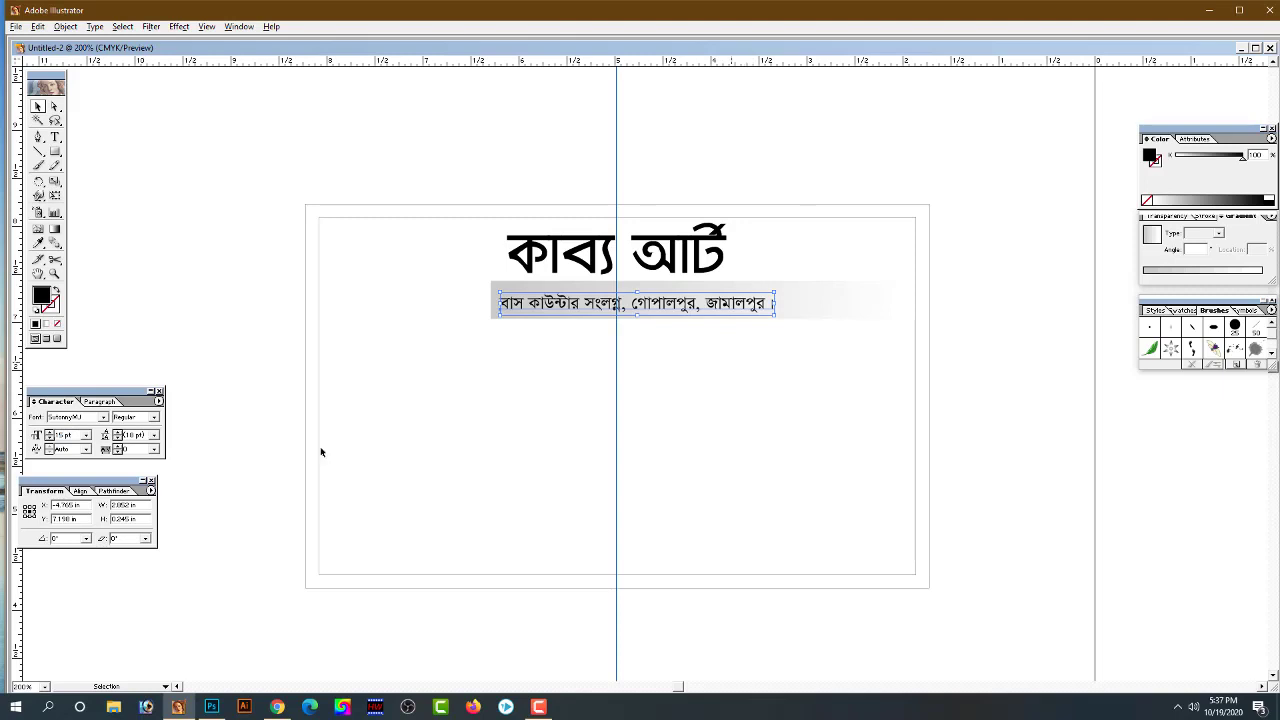
double_click(75, 434)
type("18")
key("Return")
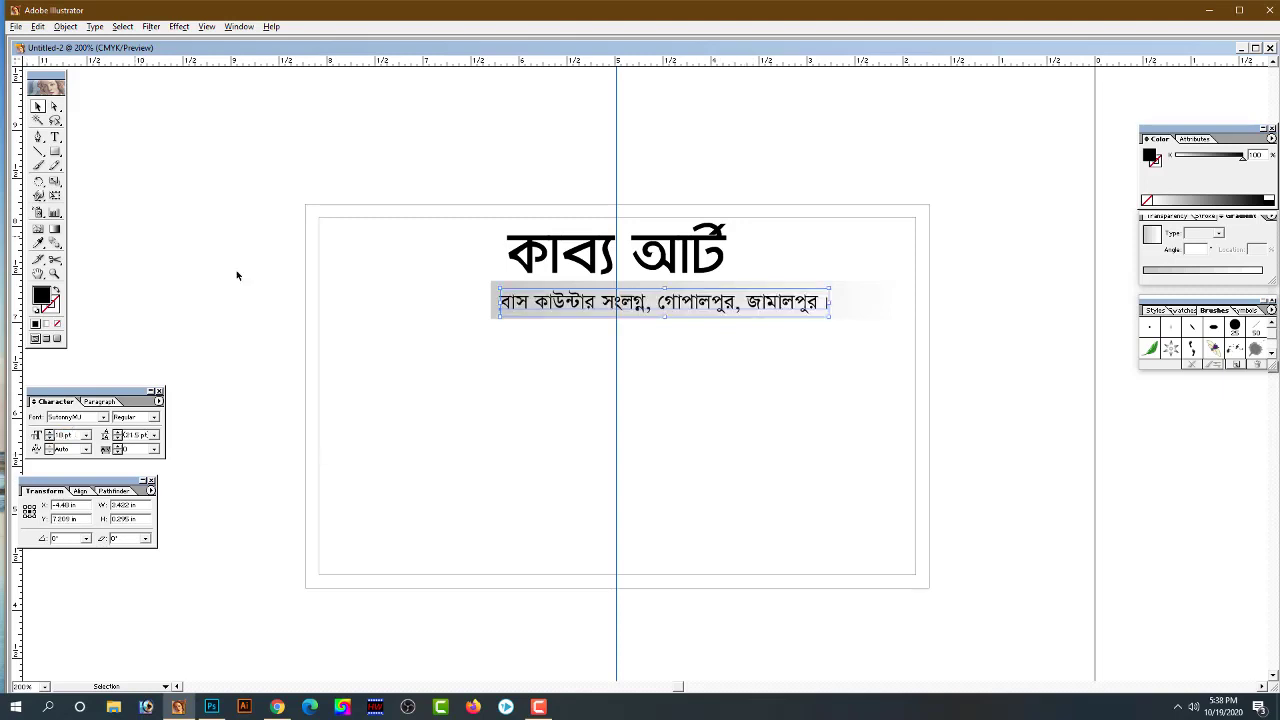
key("Up")
key("Up")
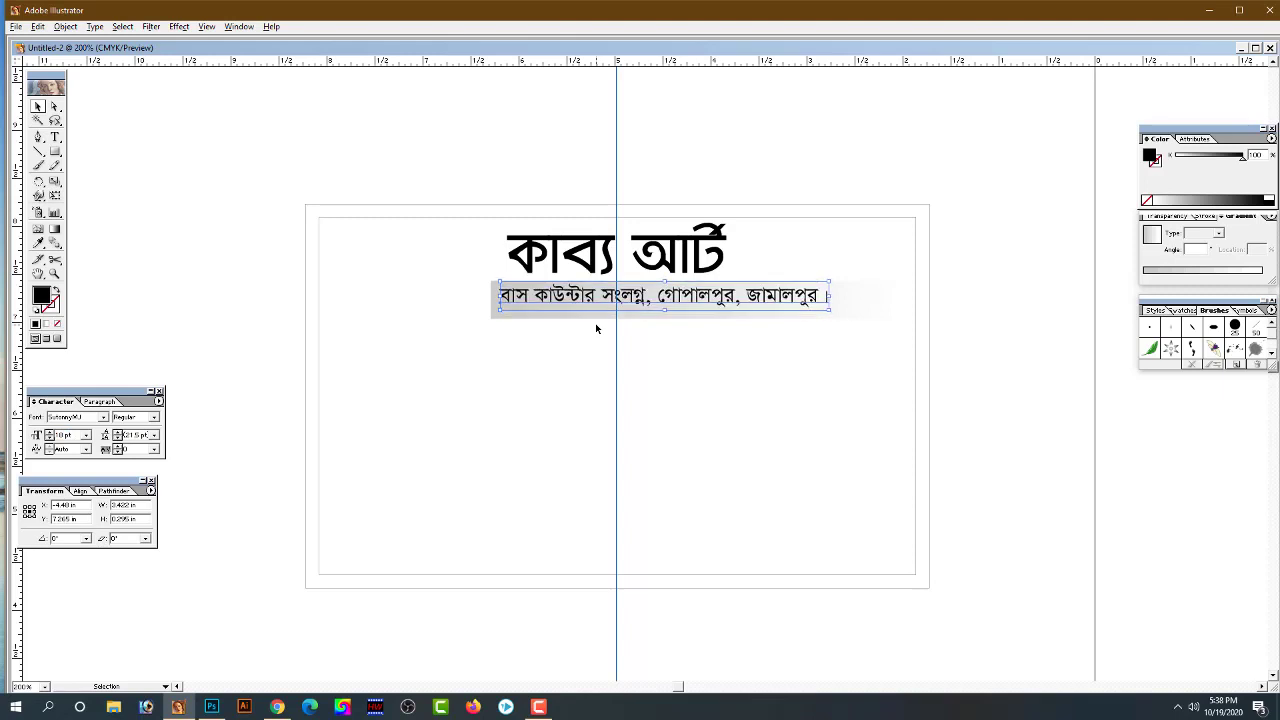
Pull the grey bar's bottom edge up to sit just beneath the address line
left_click(754, 372)
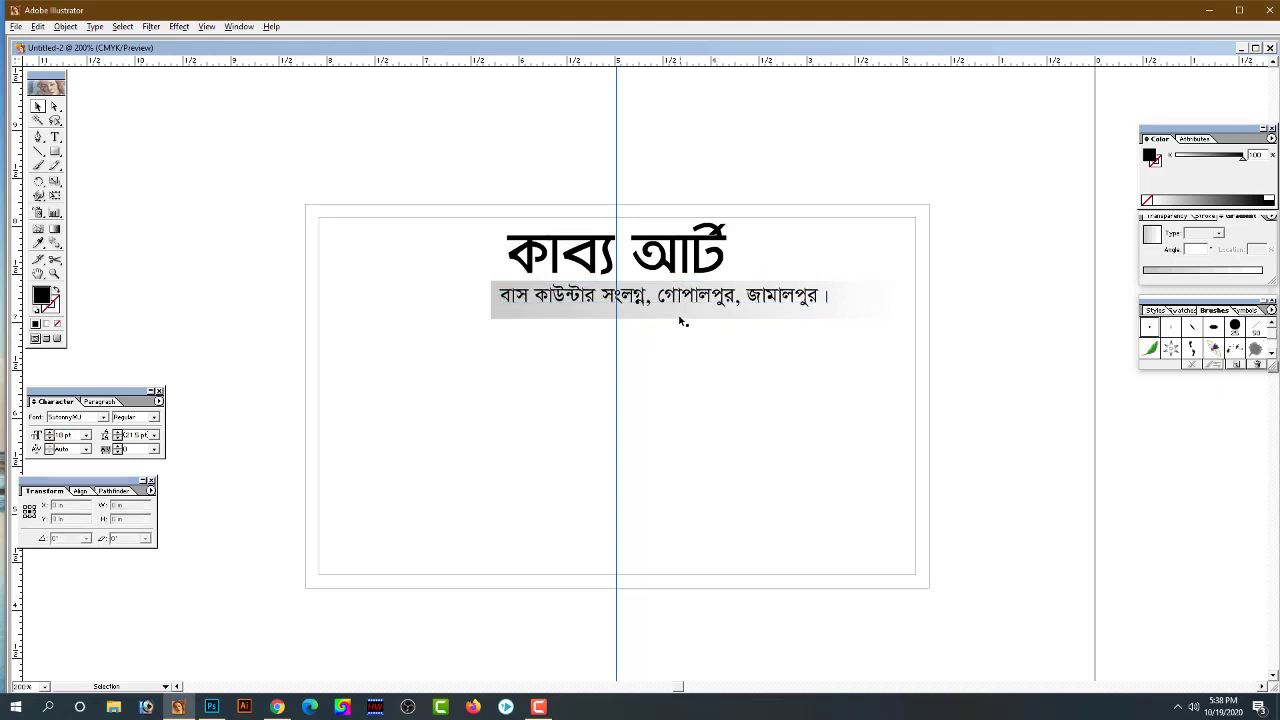
left_click(670, 316)
left_click_drag(701, 318, 703, 310)
left_click(740, 382)
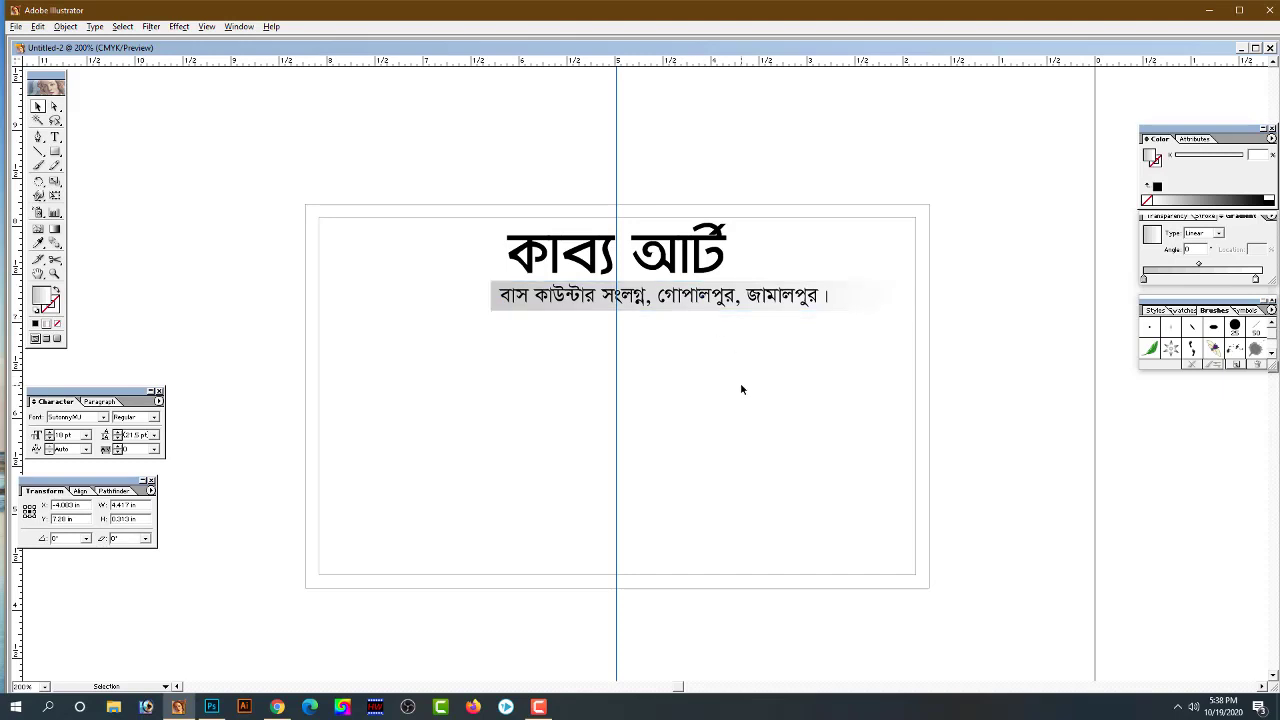
left_click_drag(725, 365, 742, 423)
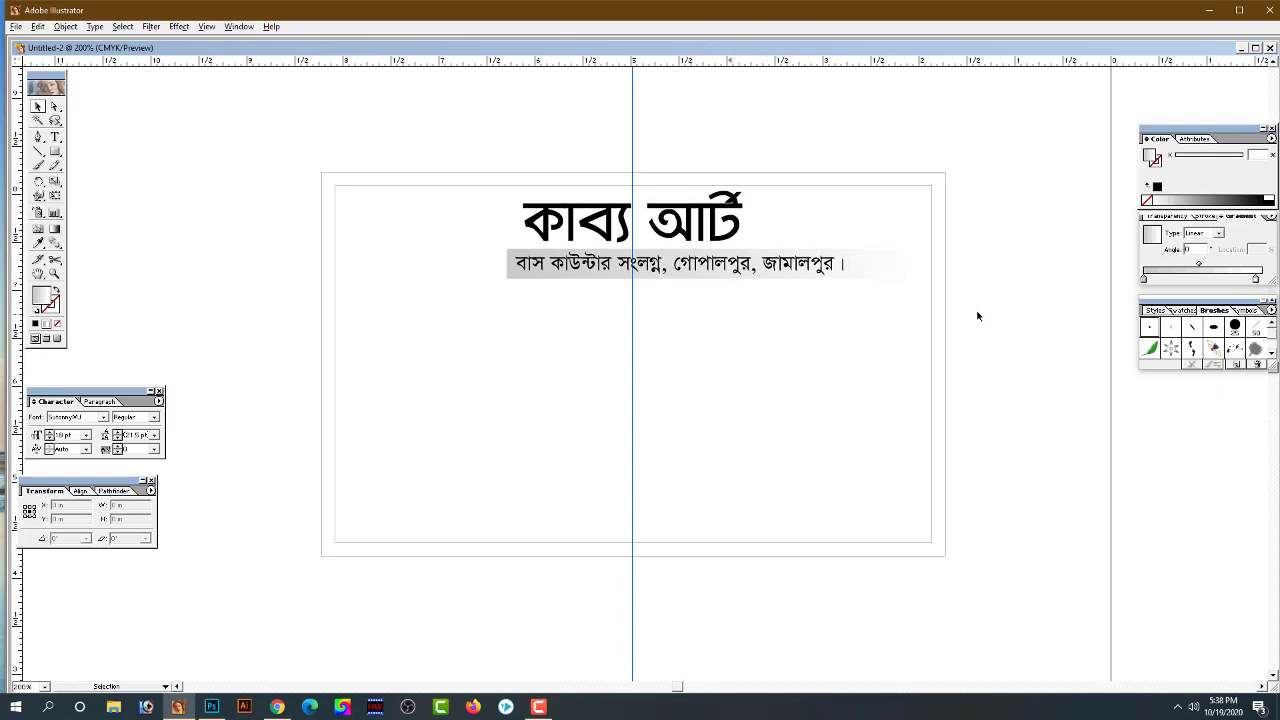
left_click(766, 267)
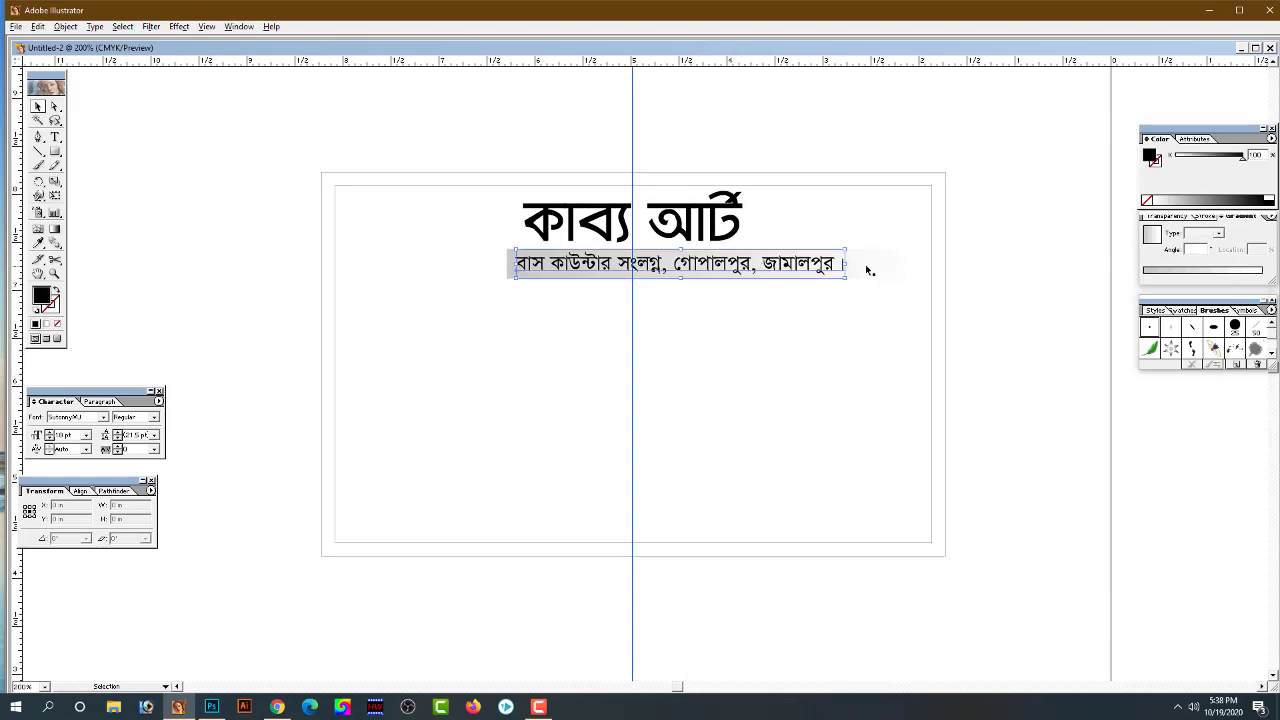
left_click(976, 289)
left_click_drag(893, 420, 904, 410)
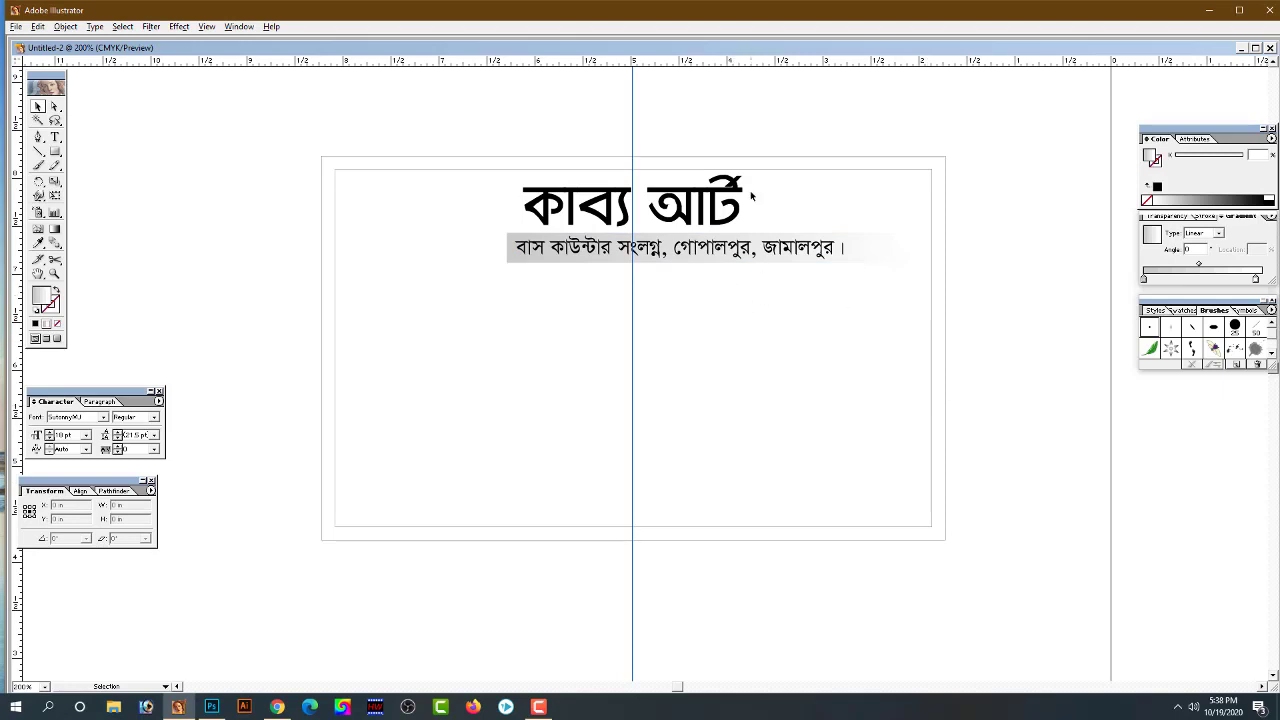
left_click_drag(847, 150, 801, 178)
Reshape the border rectangle into a thin strip, then shorten it to a small box at left
left_click(812, 164)
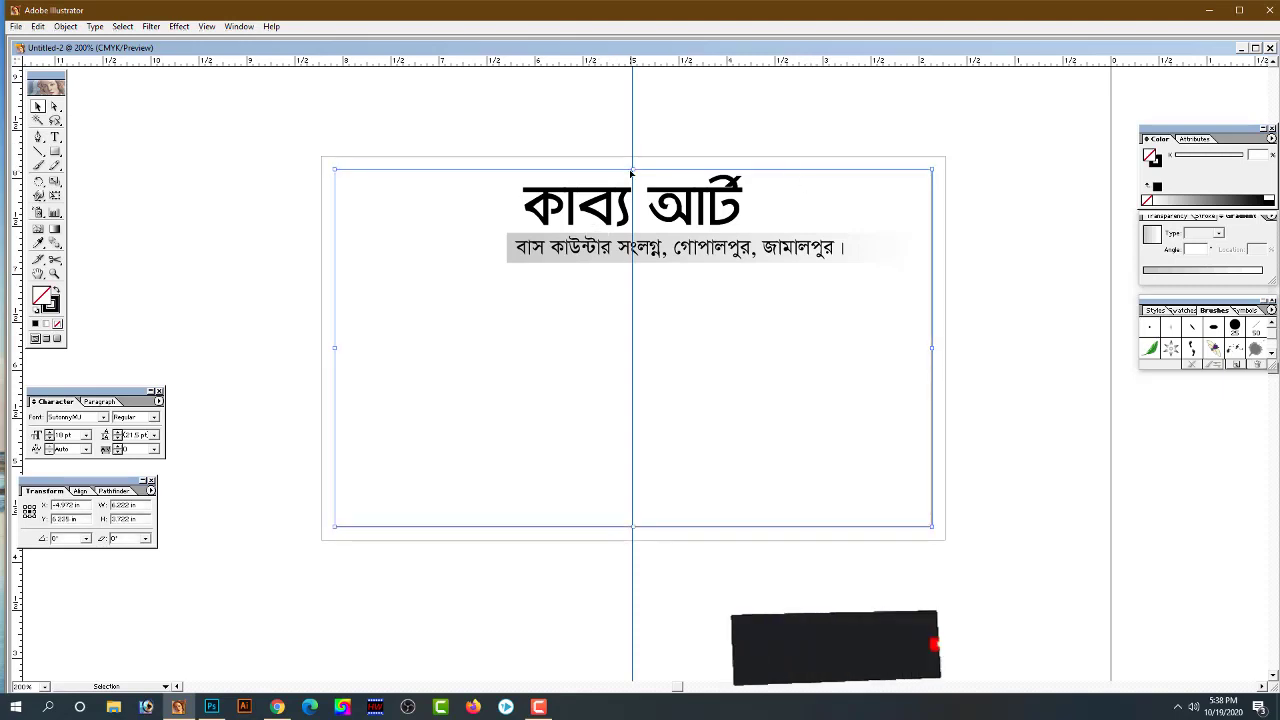
left_click_drag(632, 169, 632, 270)
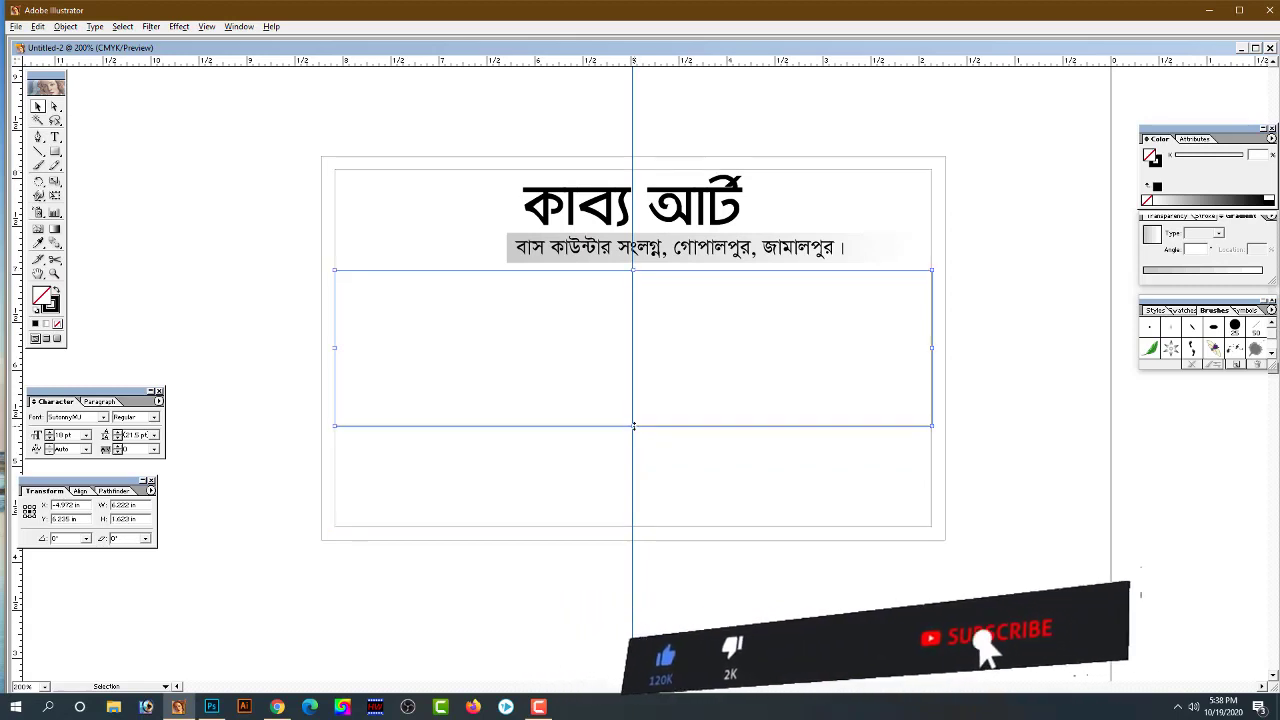
left_click_drag(633, 425, 634, 292)
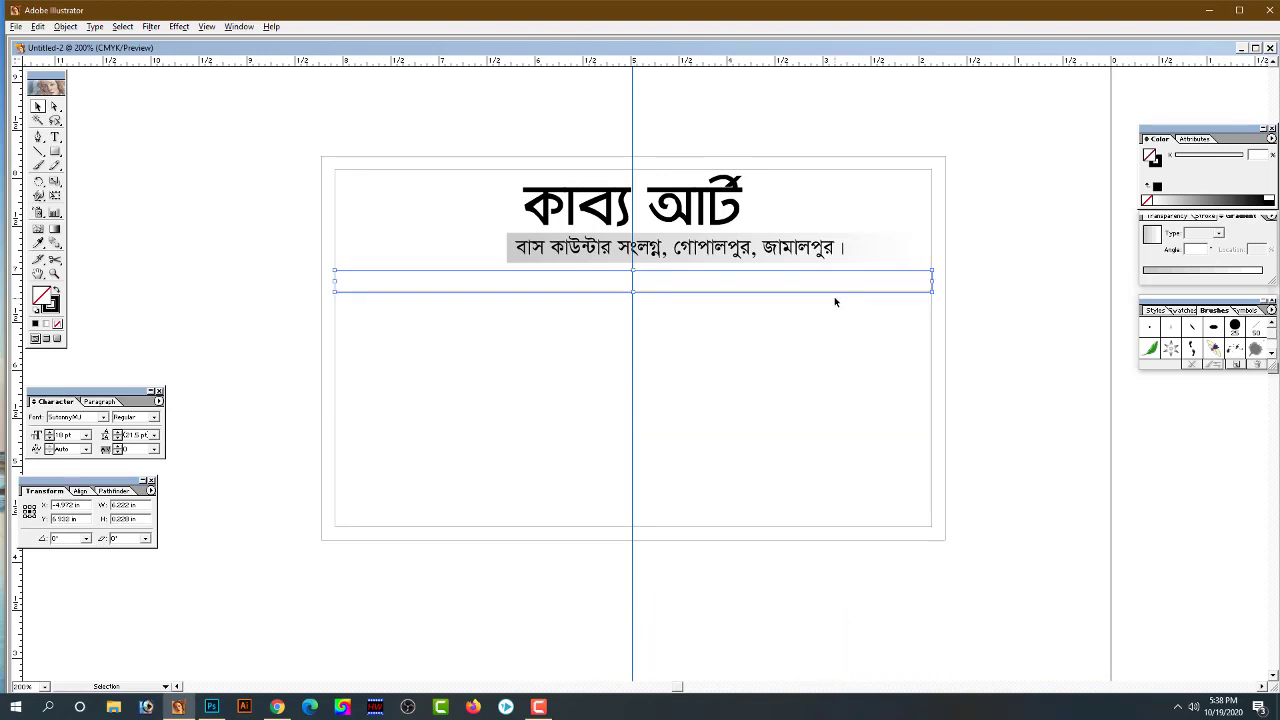
left_click_drag(932, 281, 498, 263)
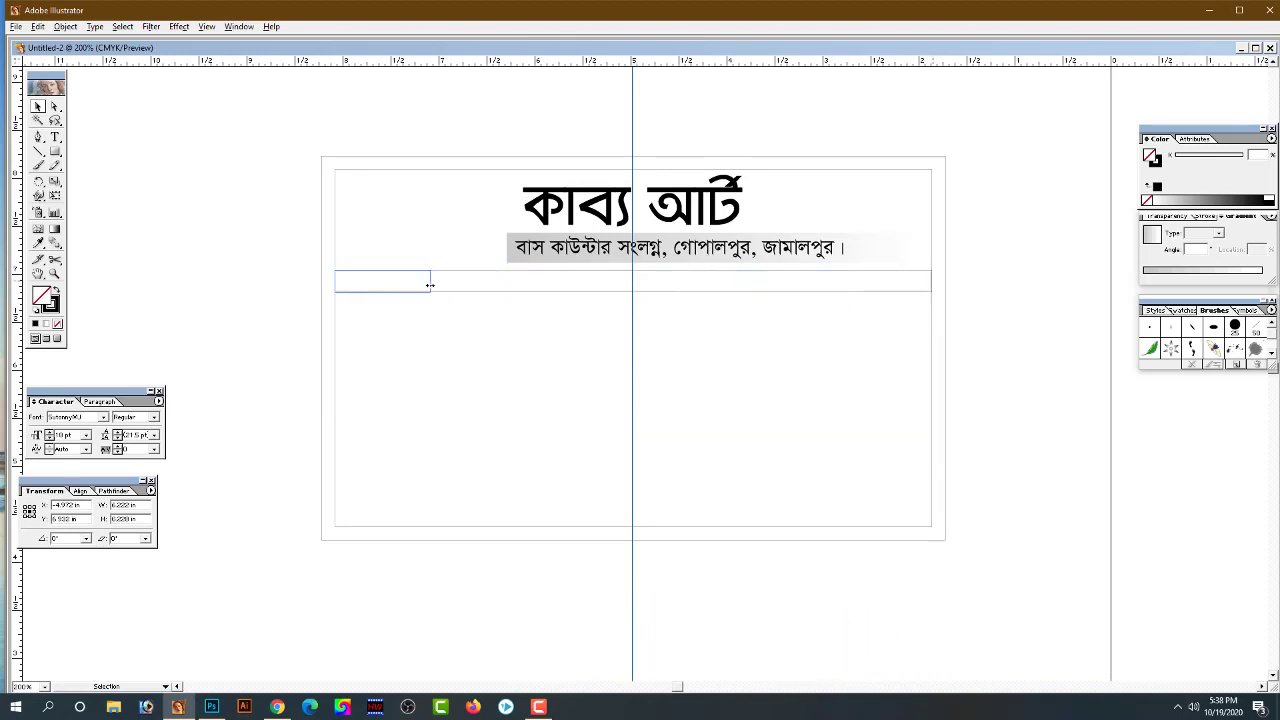
mouse_move(477, 271)
left_mouse_down()
mouse_move(385, 297)
mouse_move(452, 283)
left_mouse_up()
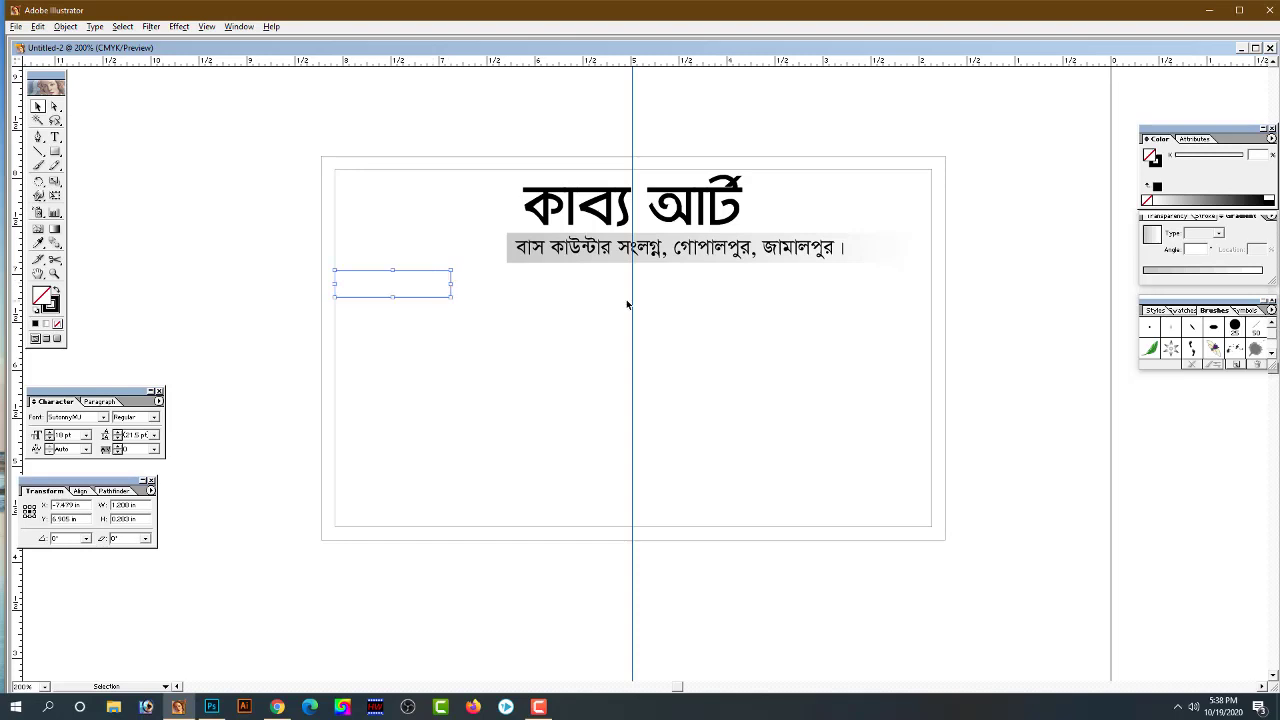
Fill the strip with a white-to-grey linear gradient and remove its outline
left_click(1199, 271)
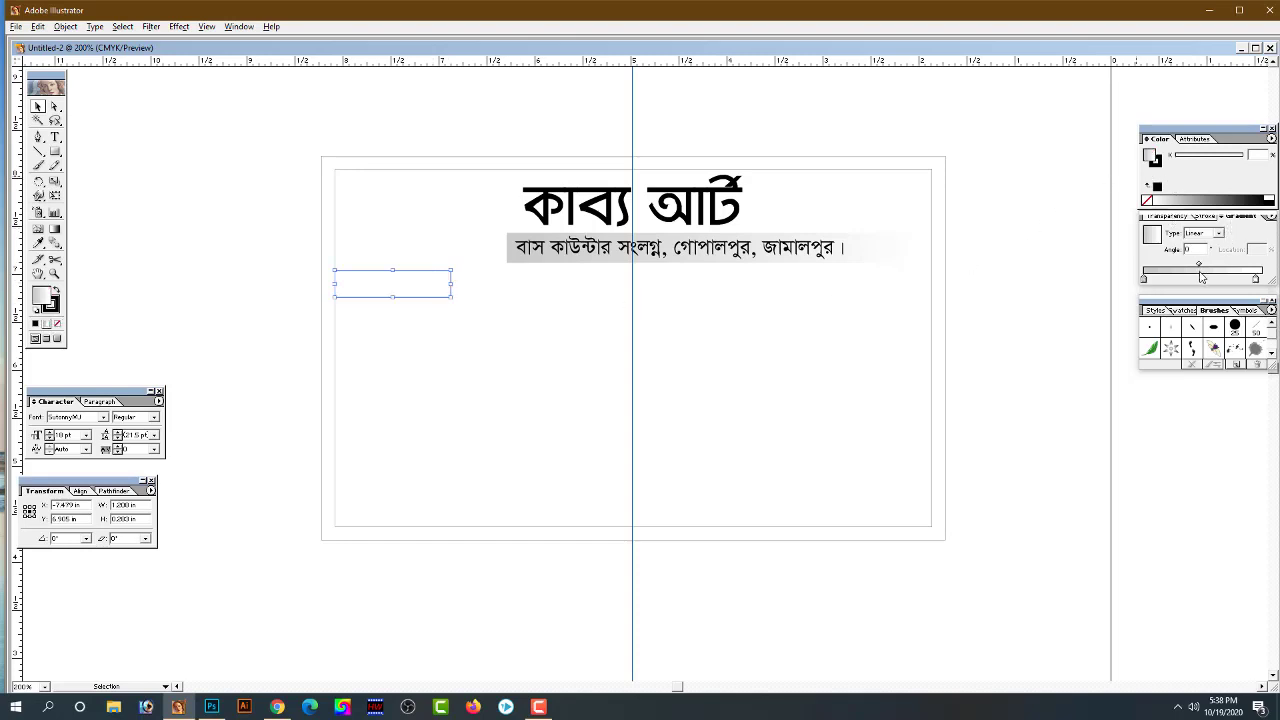
left_click_drag(1255, 279, 1168, 284)
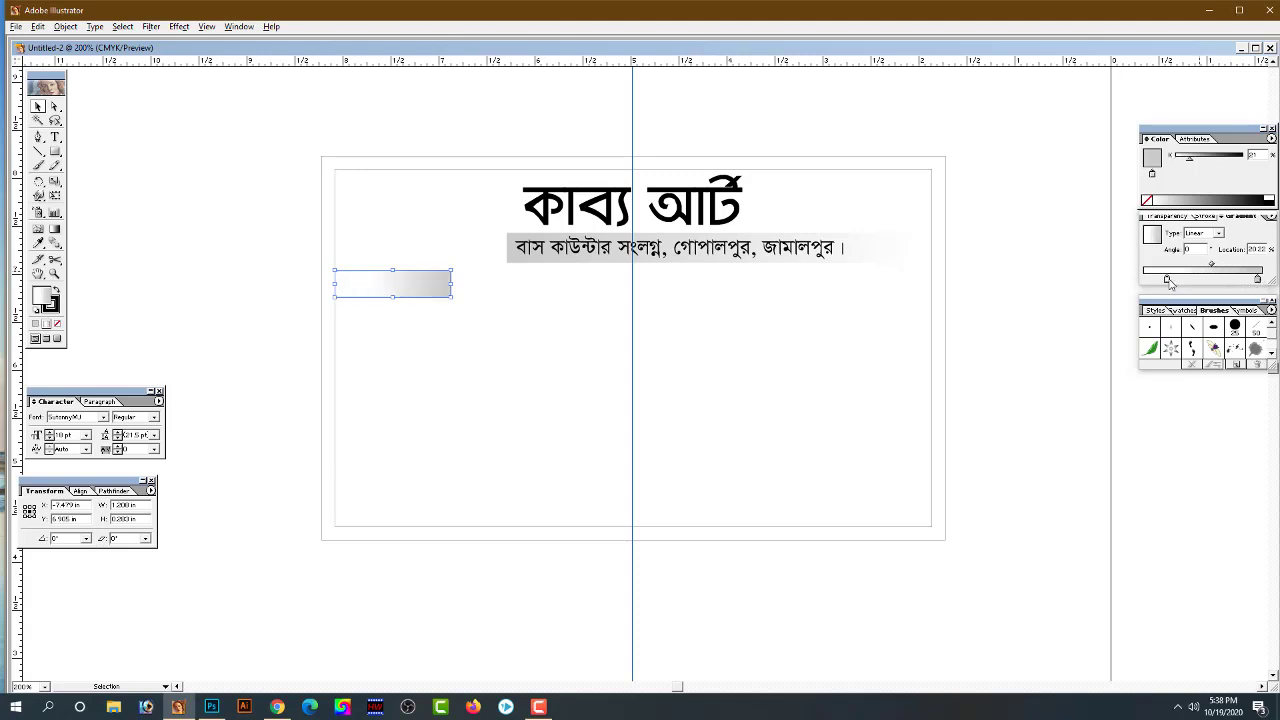
left_click(1168, 283)
left_click(255, 332)
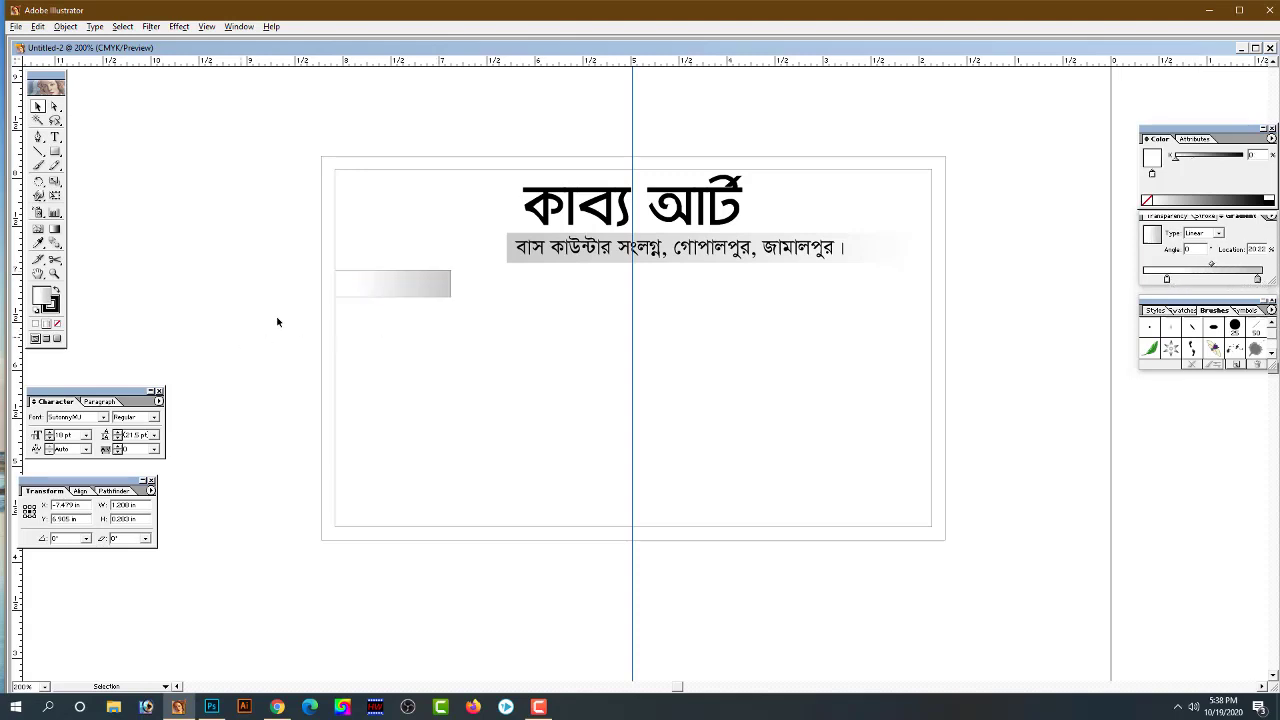
left_click(409, 286)
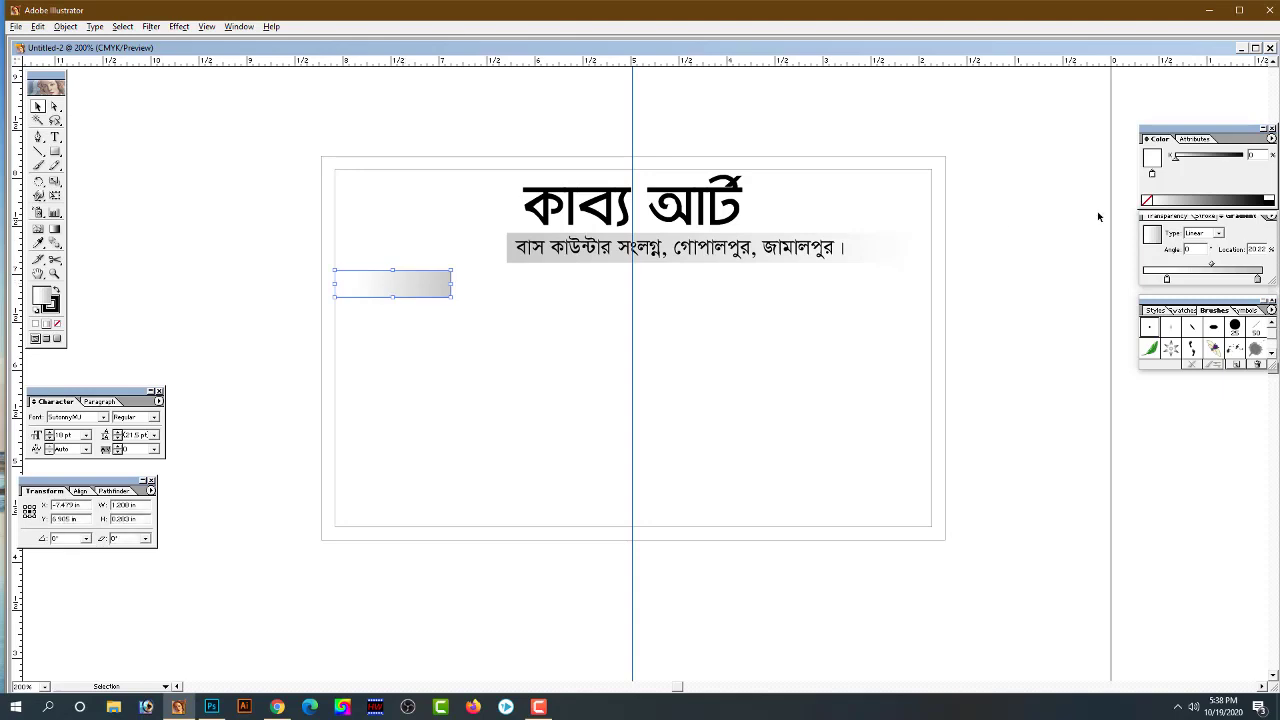
left_click(1157, 165)
left_click(1147, 200)
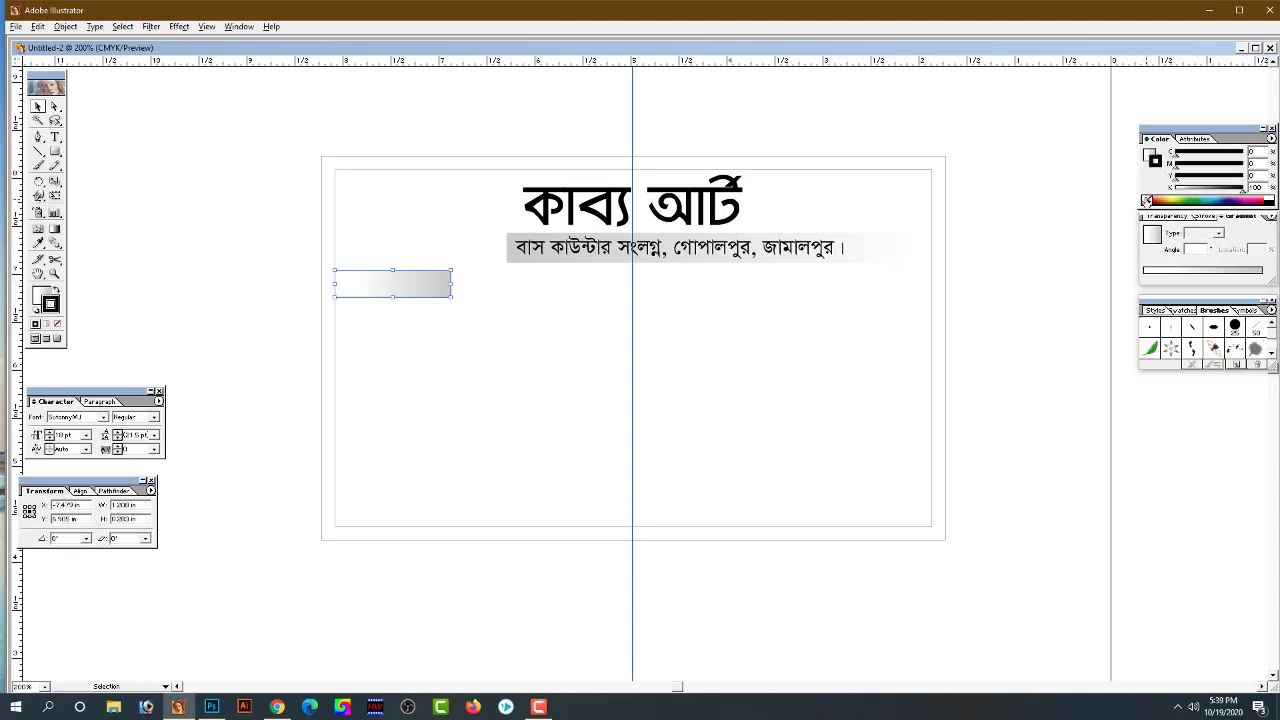
Duplicate the gradient strip directly beneath itself, nudged to close the gap
left_click(262, 307)
left_click(417, 292)
left_click_drag(421, 292, 428, 323)
key("Up")
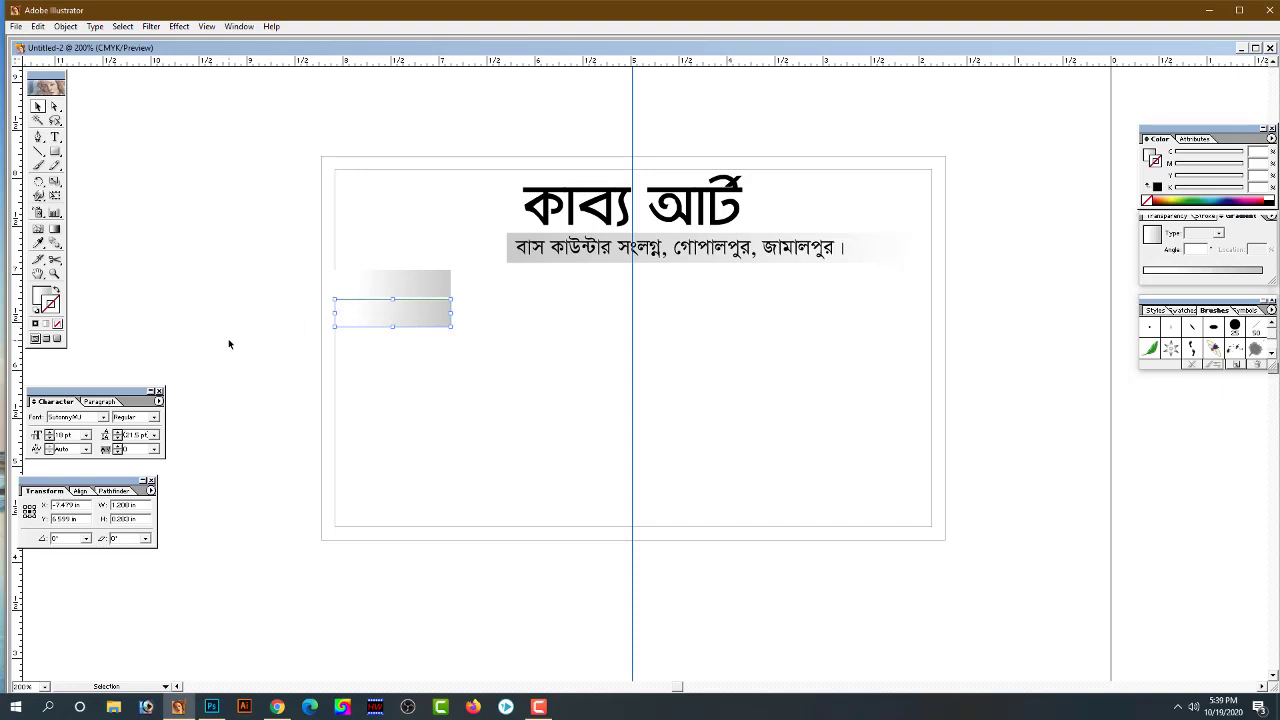
Copy both gradient strips to the right, butted against the originals
key("Down")
left_click(300, 297)
left_click(426, 306)
left_click(426, 286, "shift")
left_click_drag(426, 286, 549, 293)
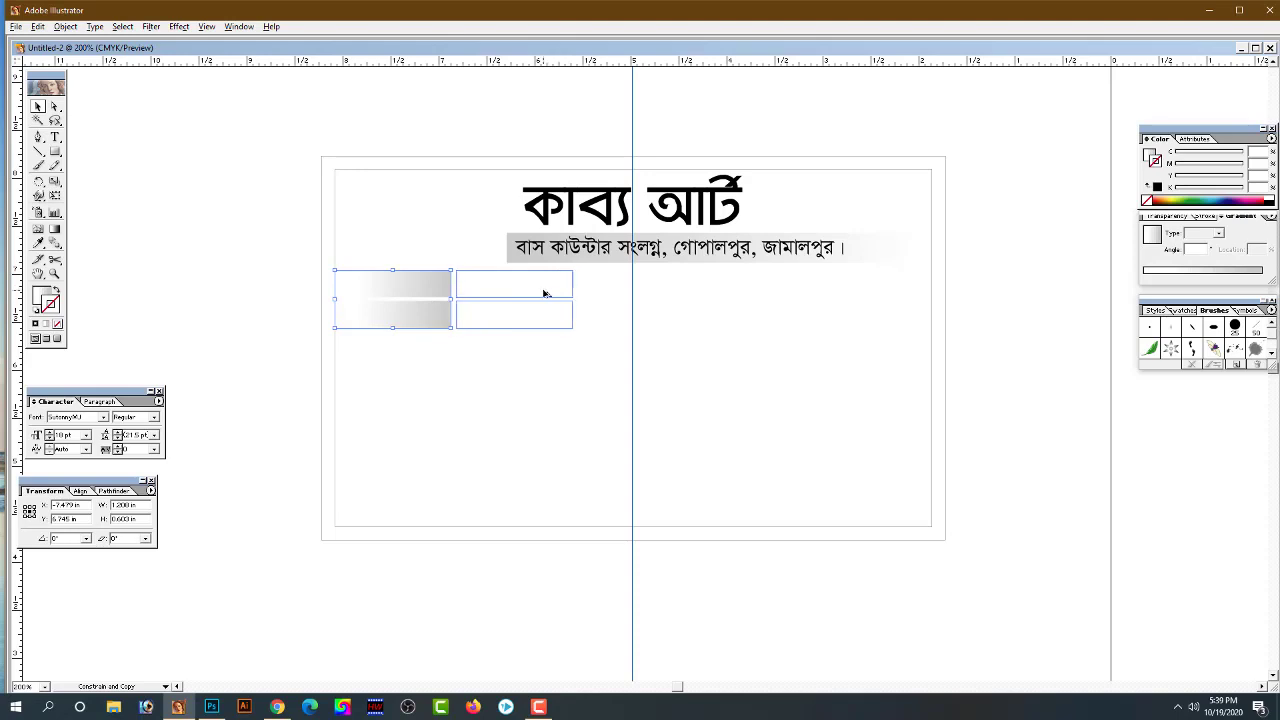
left_click_drag(549, 293, 931, 301)
key("Left")
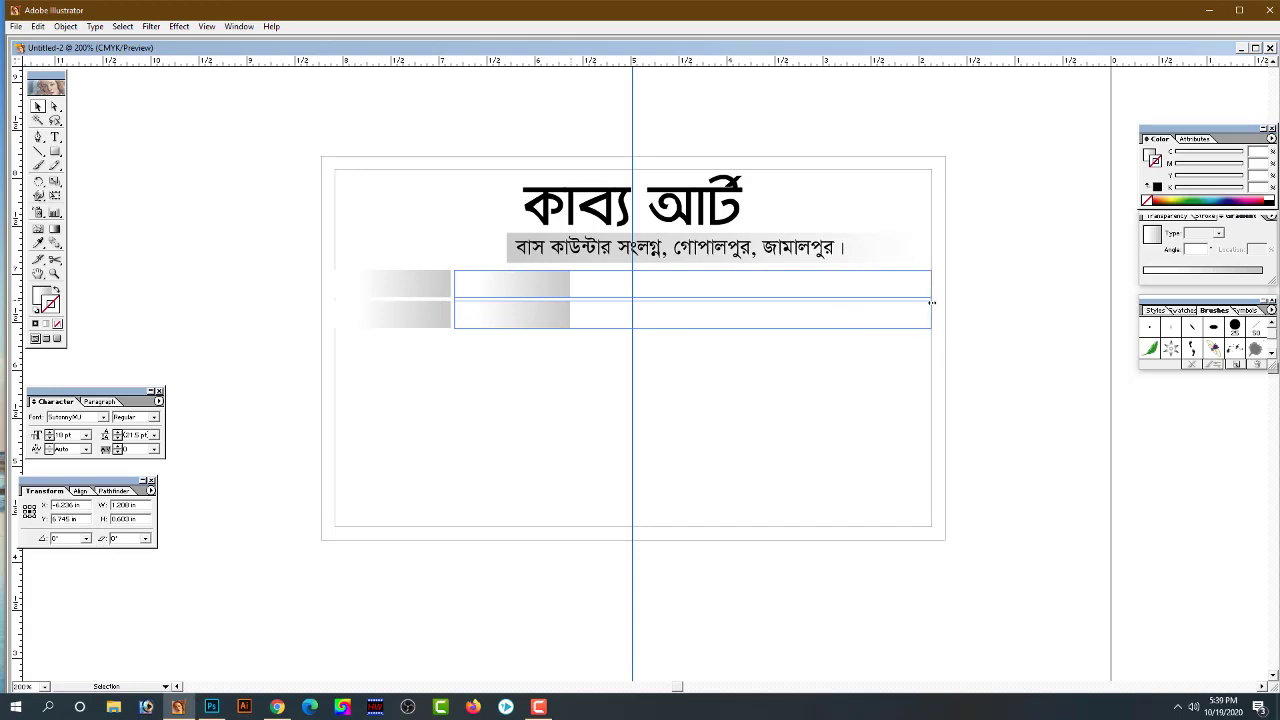
Stretch the copied strips to the page's right margin, forming two long gradient bands
left_click(1017, 336)
key("ctrl+plus")
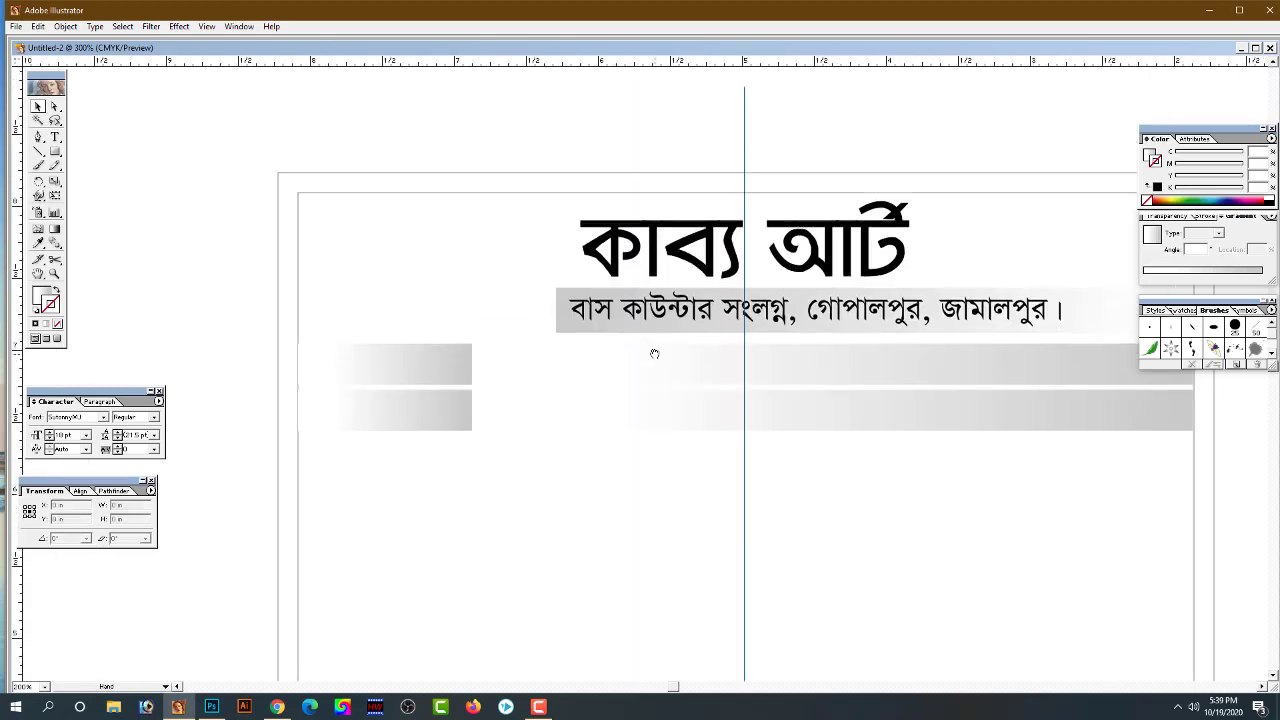
key("ctrl+minus")
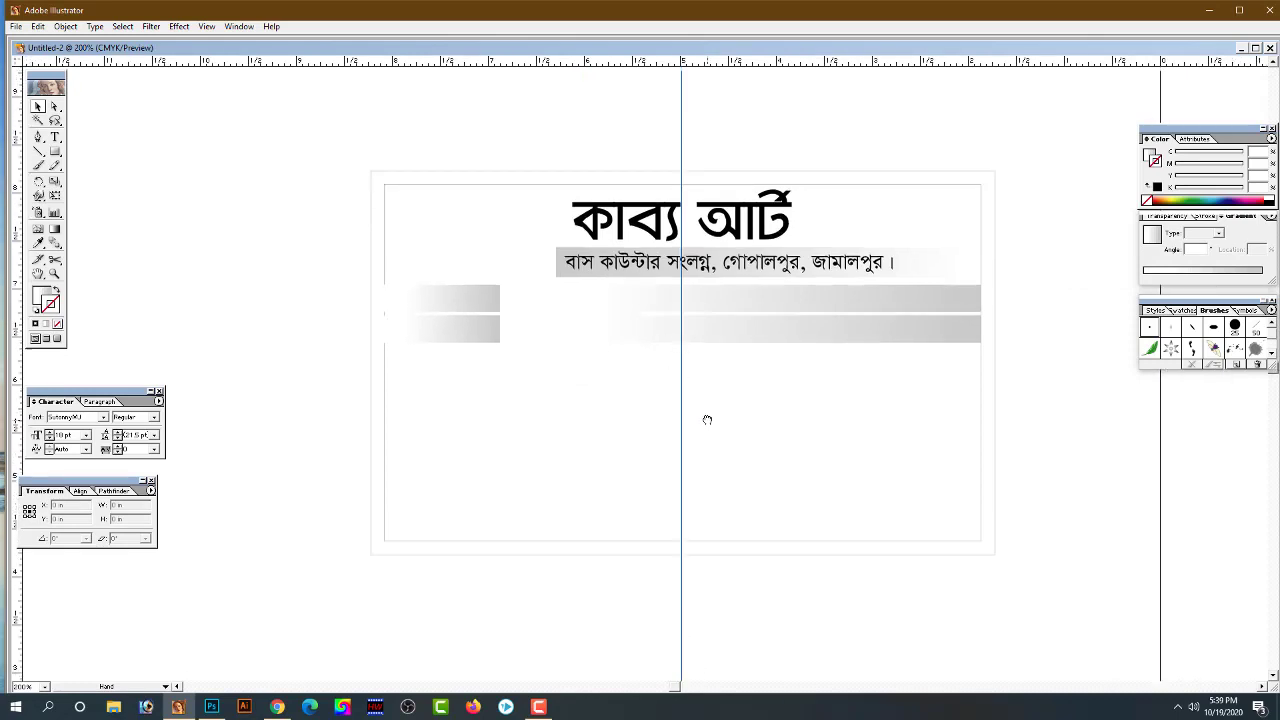
scroll(710, 418, "up", 1)
scroll(800, 390, "down", 2)
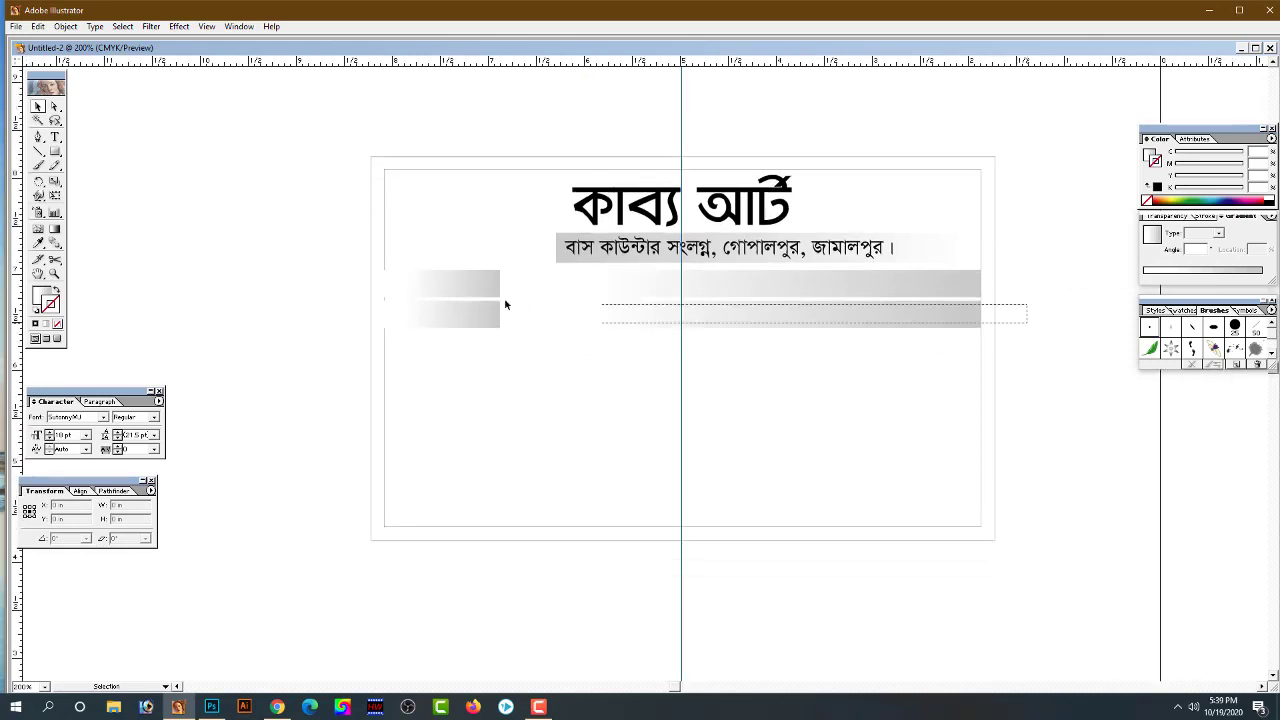
left_click_drag(505, 304, 457, 282)
left_click(1007, 398)
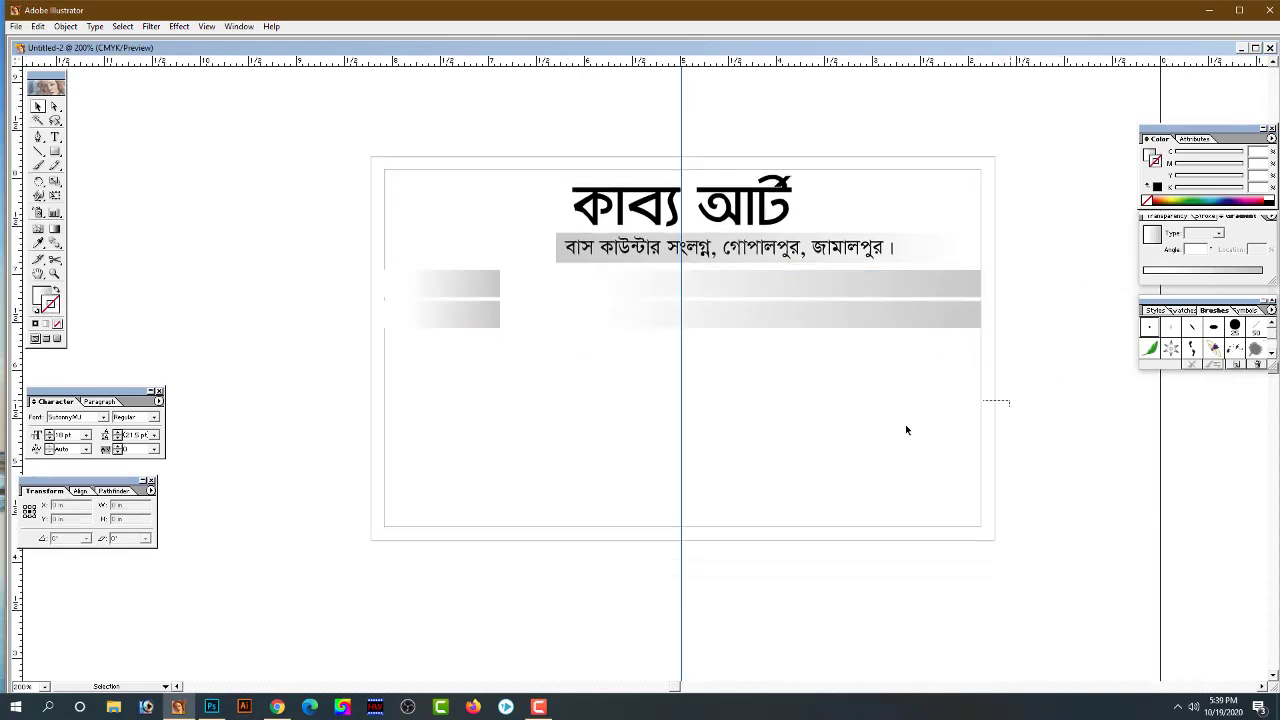
left_click(906, 430)
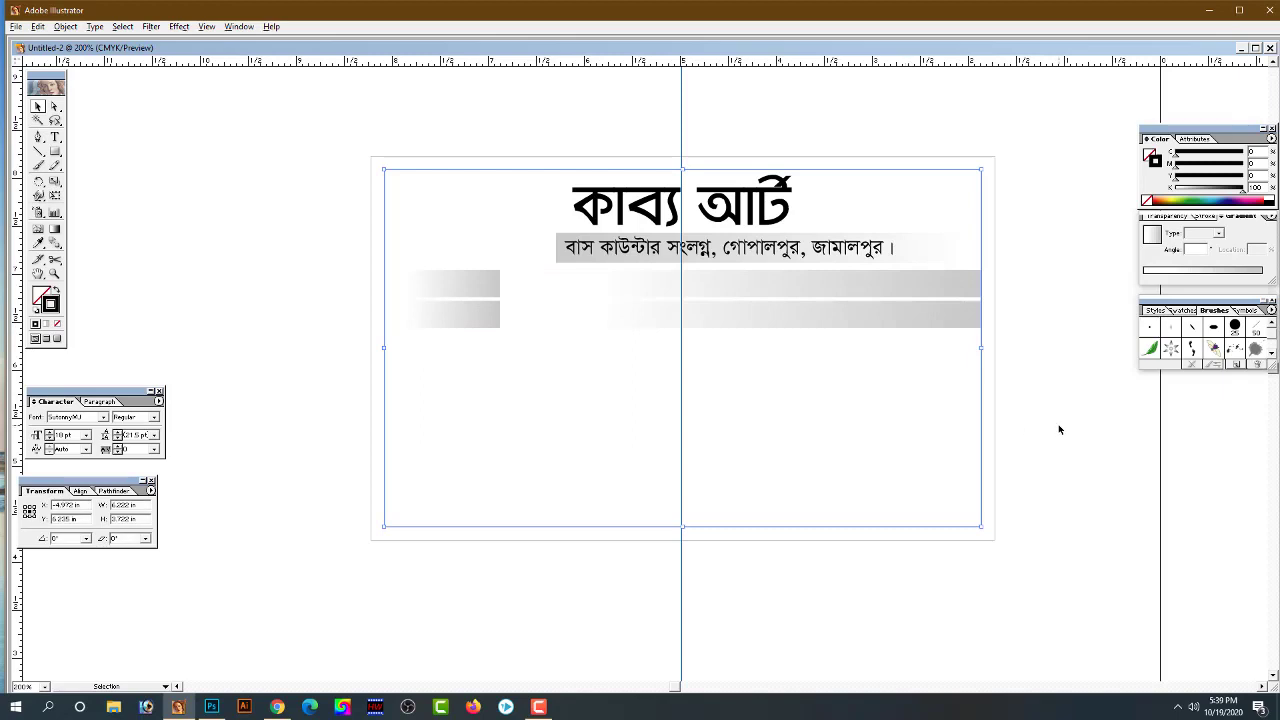
Make a thin, outline-free black bar under the grey bands, shortened to the first column
key("Down")
key("Up")
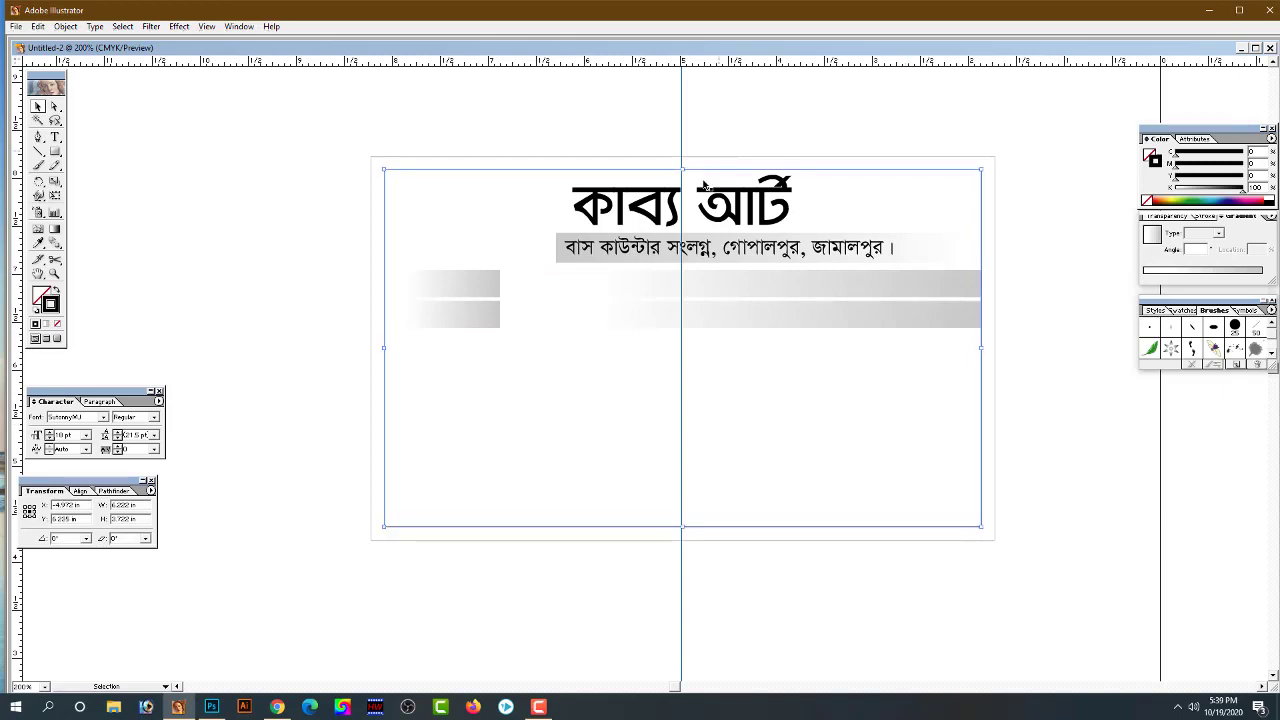
left_click_drag(684, 187, 687, 336)
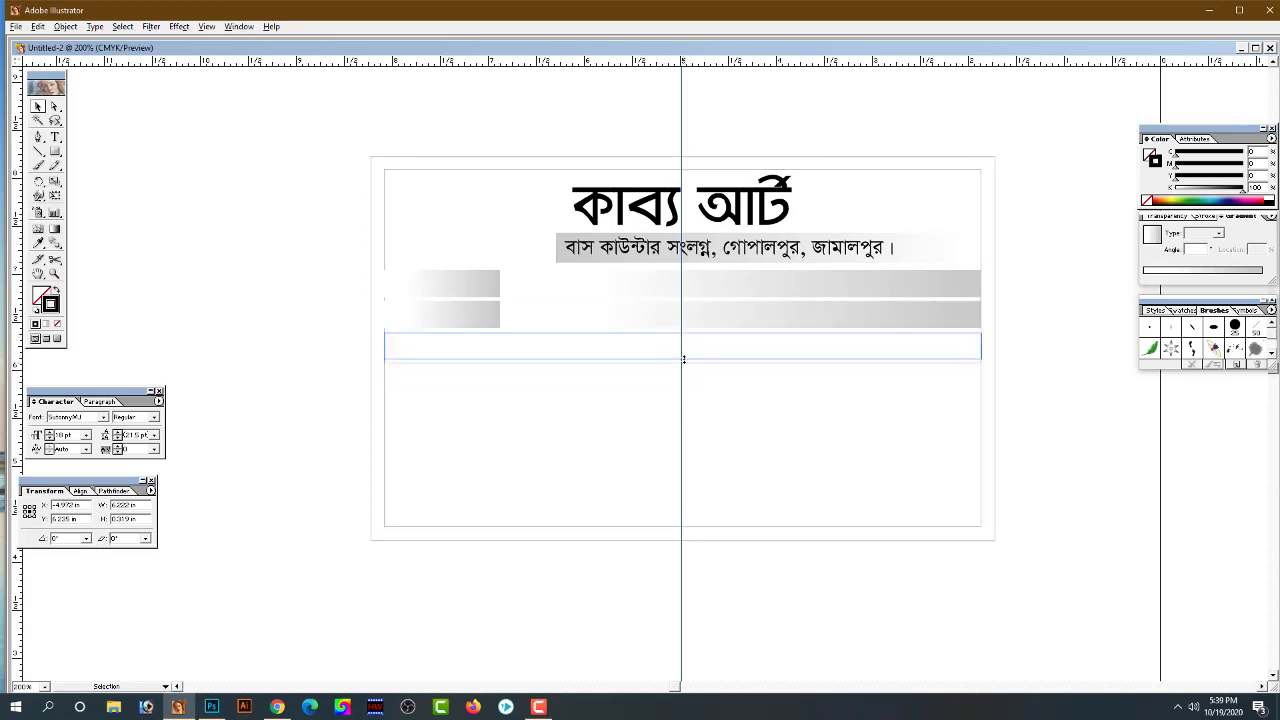
left_click_drag(684, 359, 684, 358)
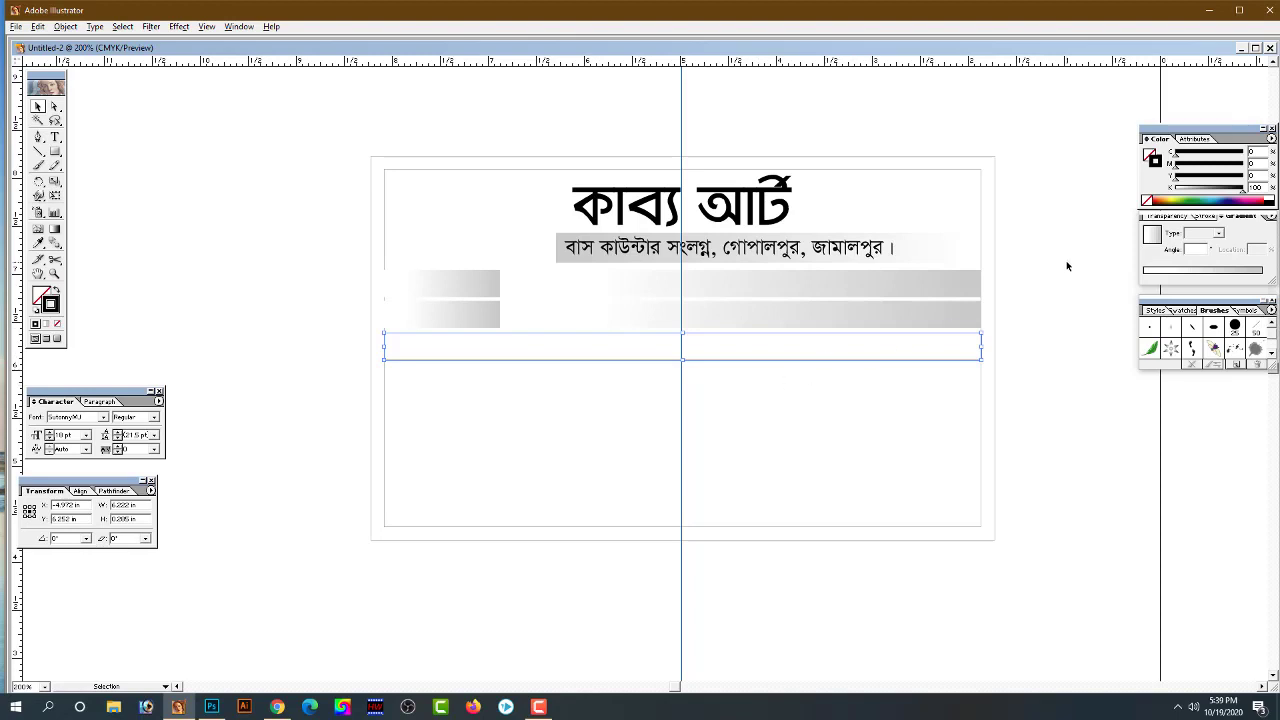
left_click(1147, 200)
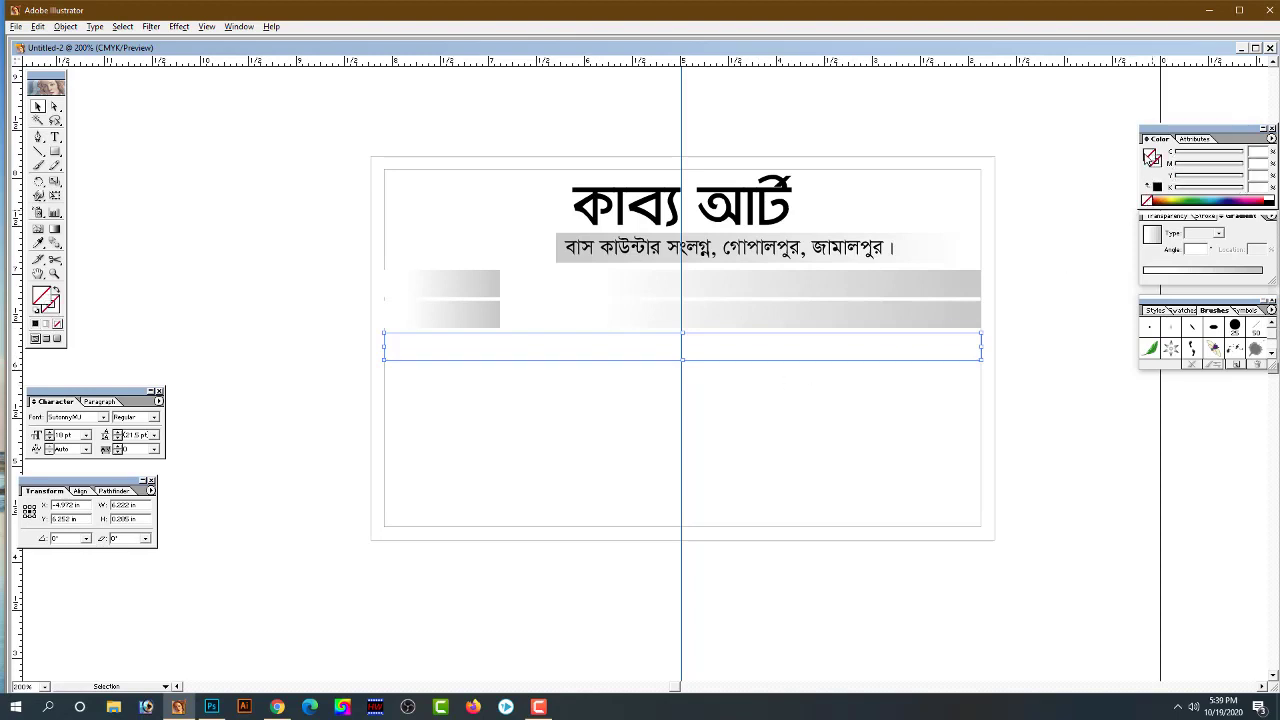
left_click(1271, 200)
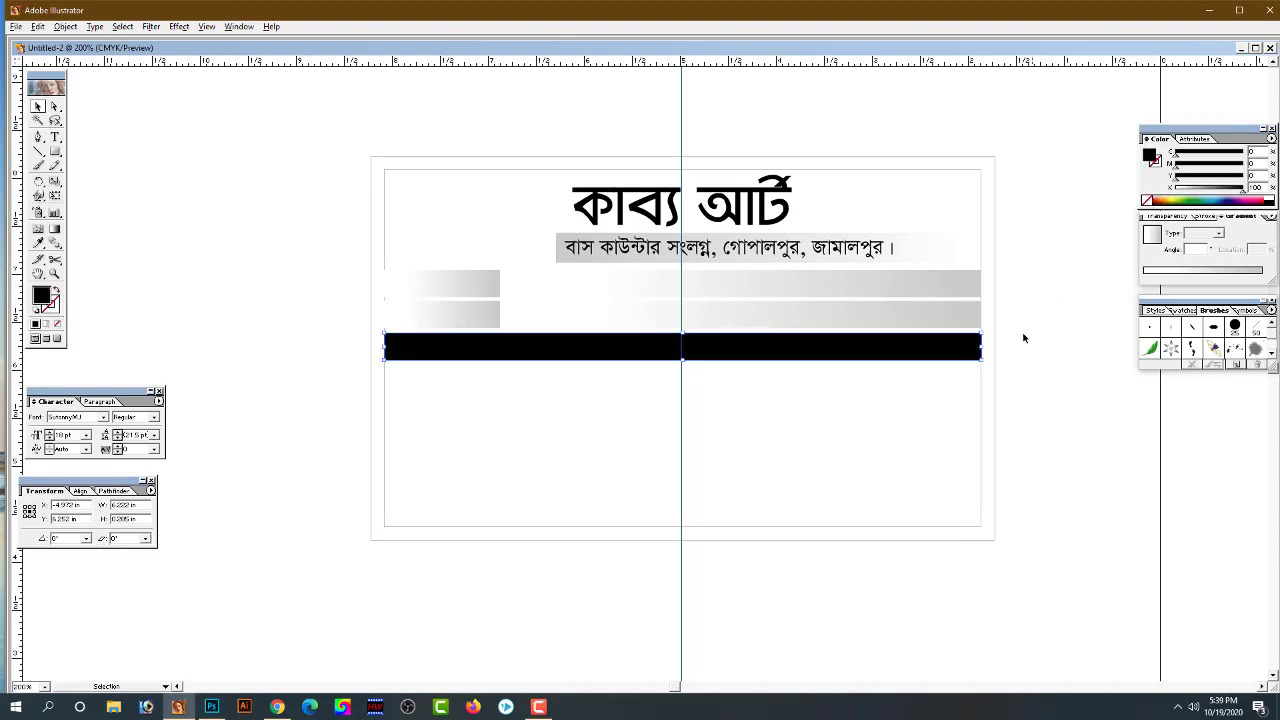
mouse_move(981, 348)
left_mouse_down()
mouse_move(530, 348)
mouse_move(668, 367)
left_mouse_up()
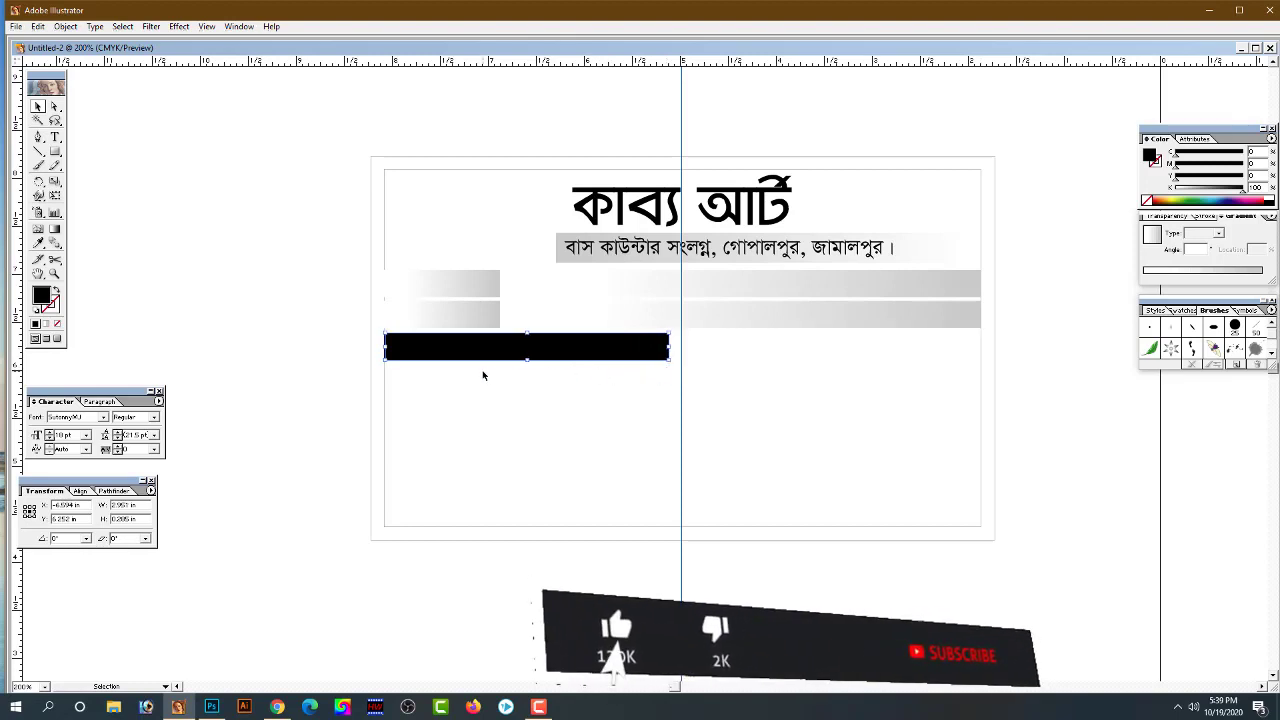
Add a second, narrower black block right of the bar with a small gap
mouse_move(669, 346)
left_mouse_down()
mouse_move(675, 358)
mouse_move(748, 362)
left_mouse_up()
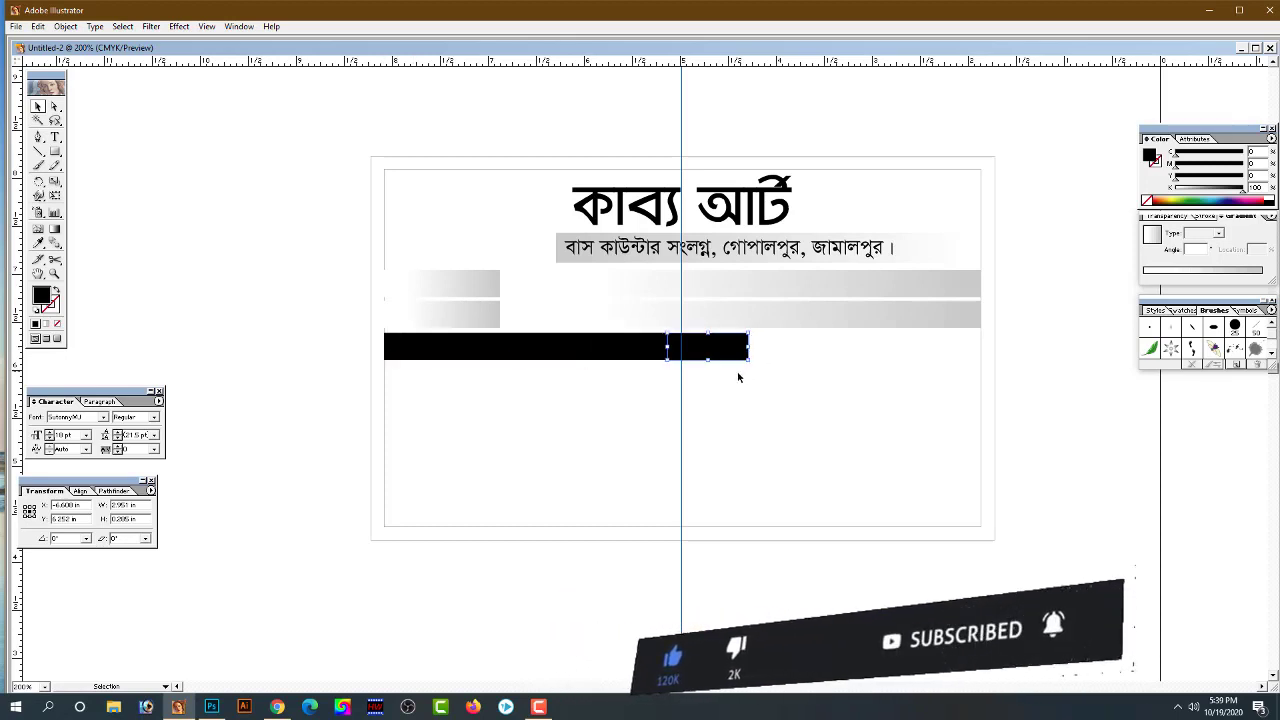
key("Right")
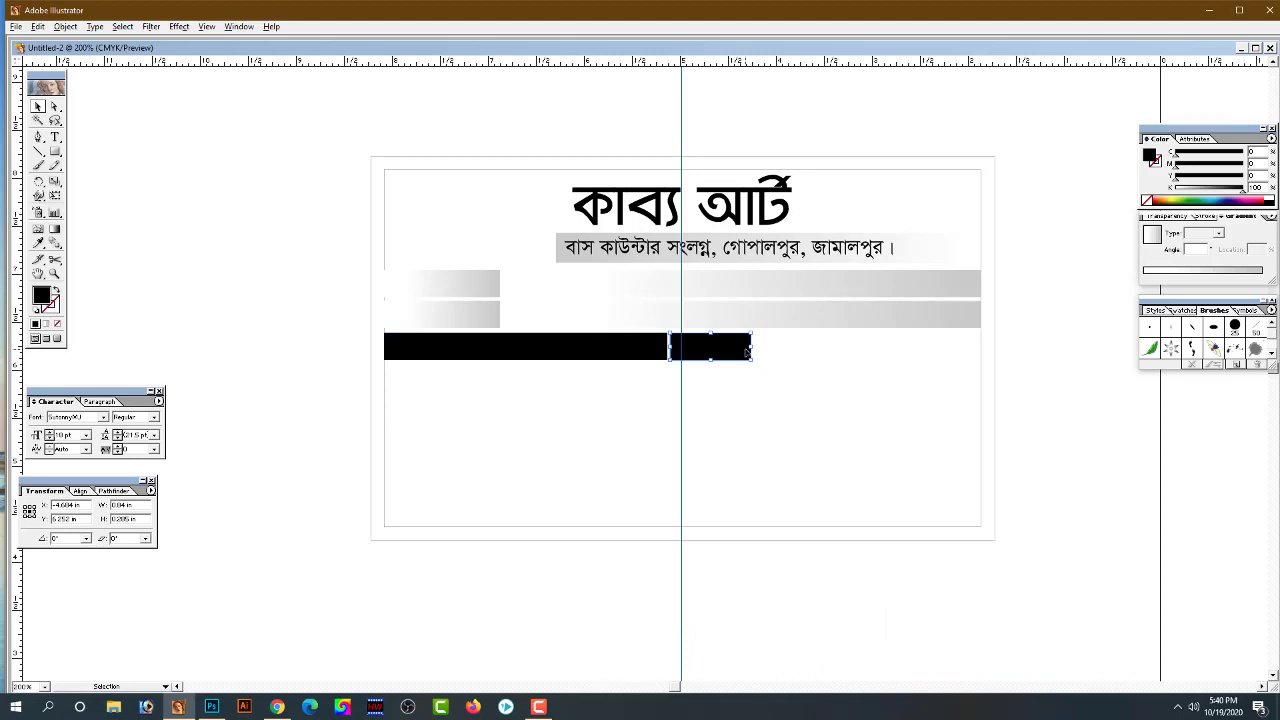
left_click_drag(746, 346, 731, 348)
left_click_drag(733, 347, 735, 350)
key("Left")
Add a third black block beside it and widen the last block toward the right edge
left_click_drag(672, 350, 808, 352)
left_click_drag(808, 352, 809, 350)
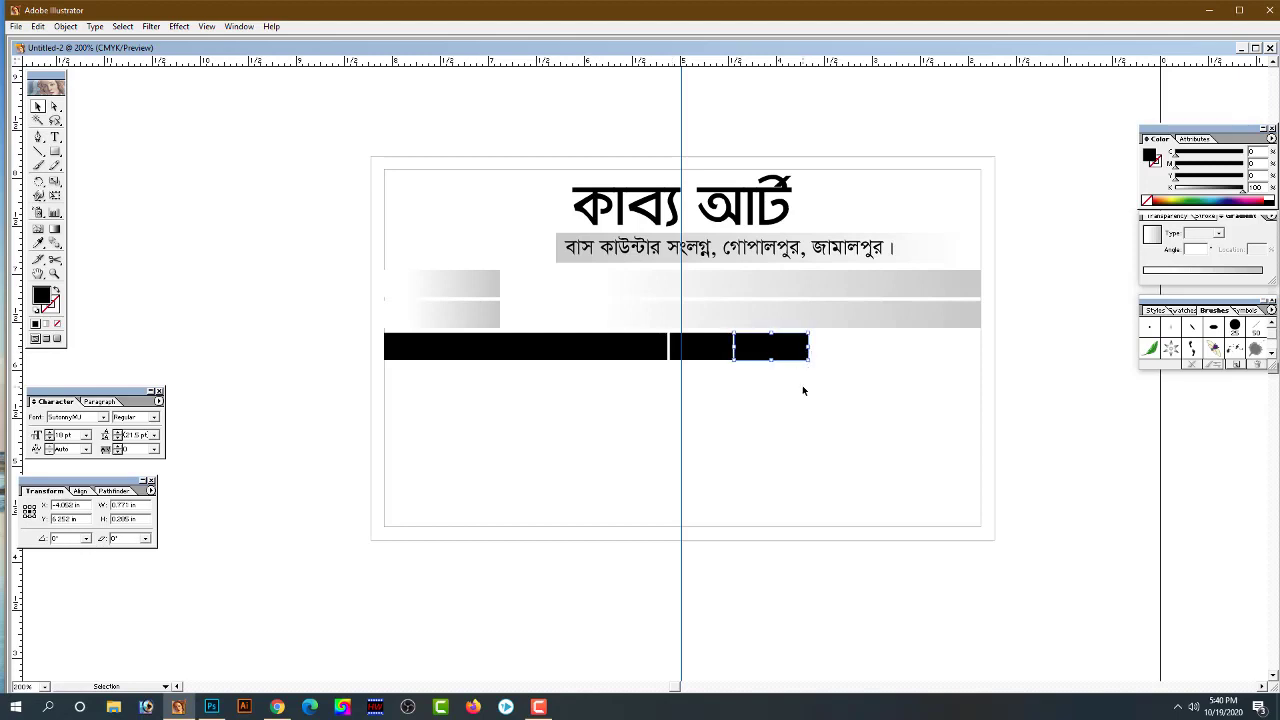
left_click_drag(807, 347, 803, 347)
key("Left")
left_click_drag(736, 348, 982, 349)
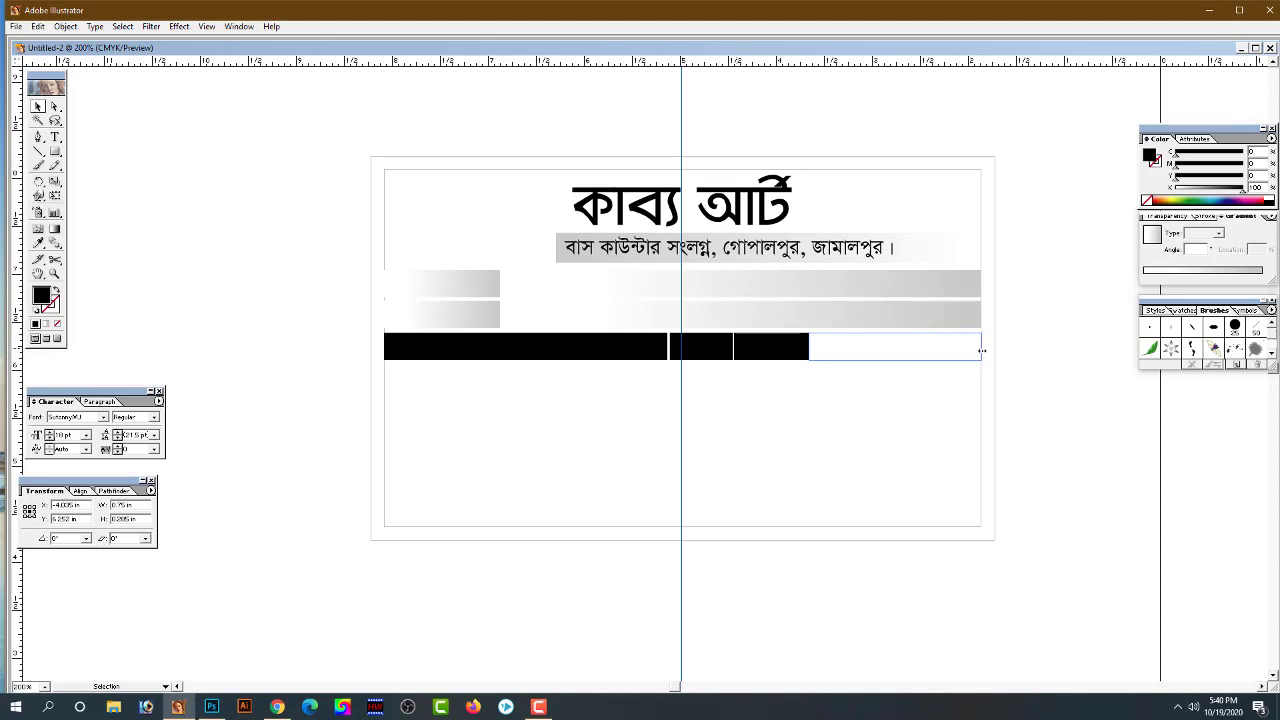
Extend the last block to the right edge and select all four header blocks
left_click_drag(981, 350, 985, 353)
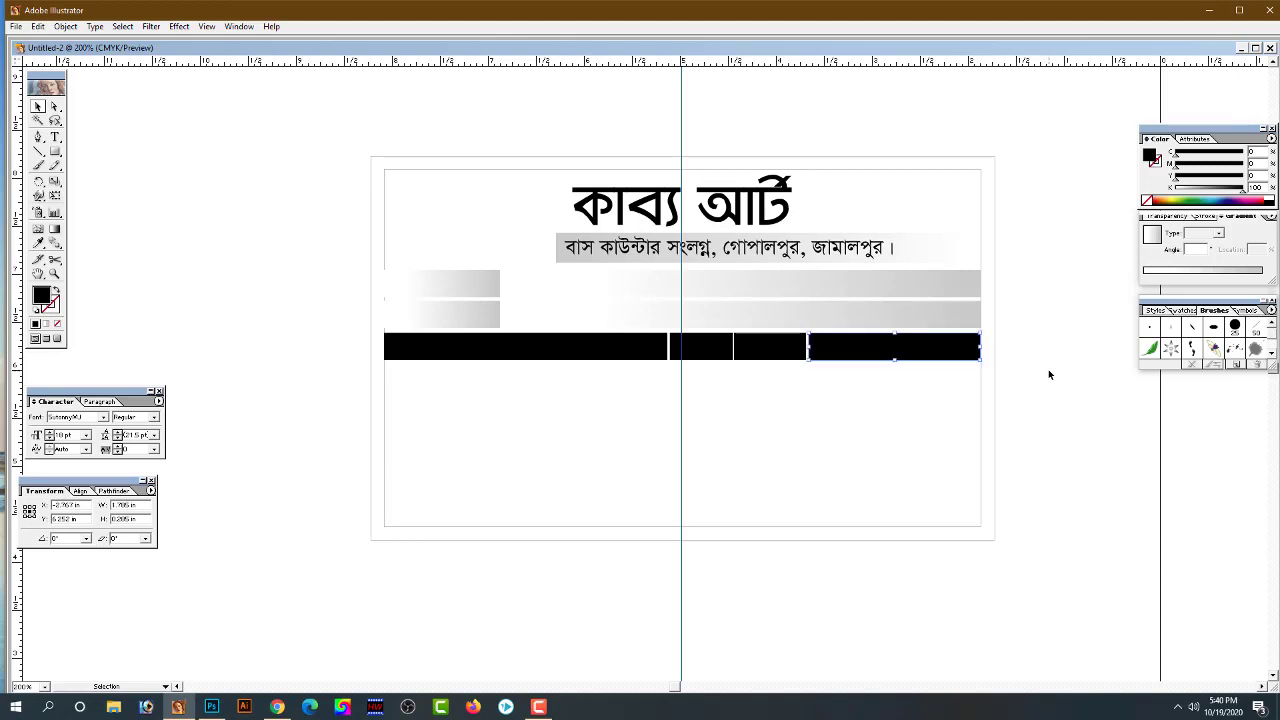
left_click(1040, 371)
left_click(757, 364)
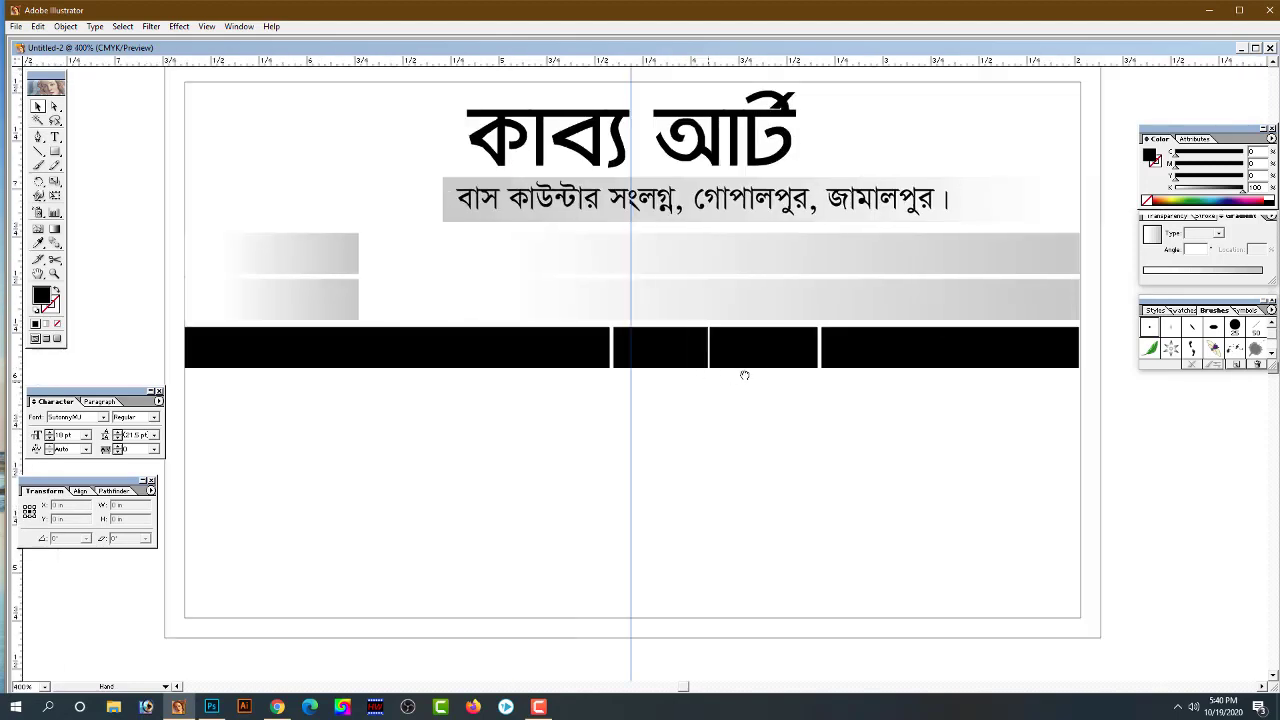
left_click(743, 371)
left_click(852, 334, "ctrl")
left_click(731, 345, "shift")
left_click(600, 343, "shift")
left_click(431, 345, "shift")
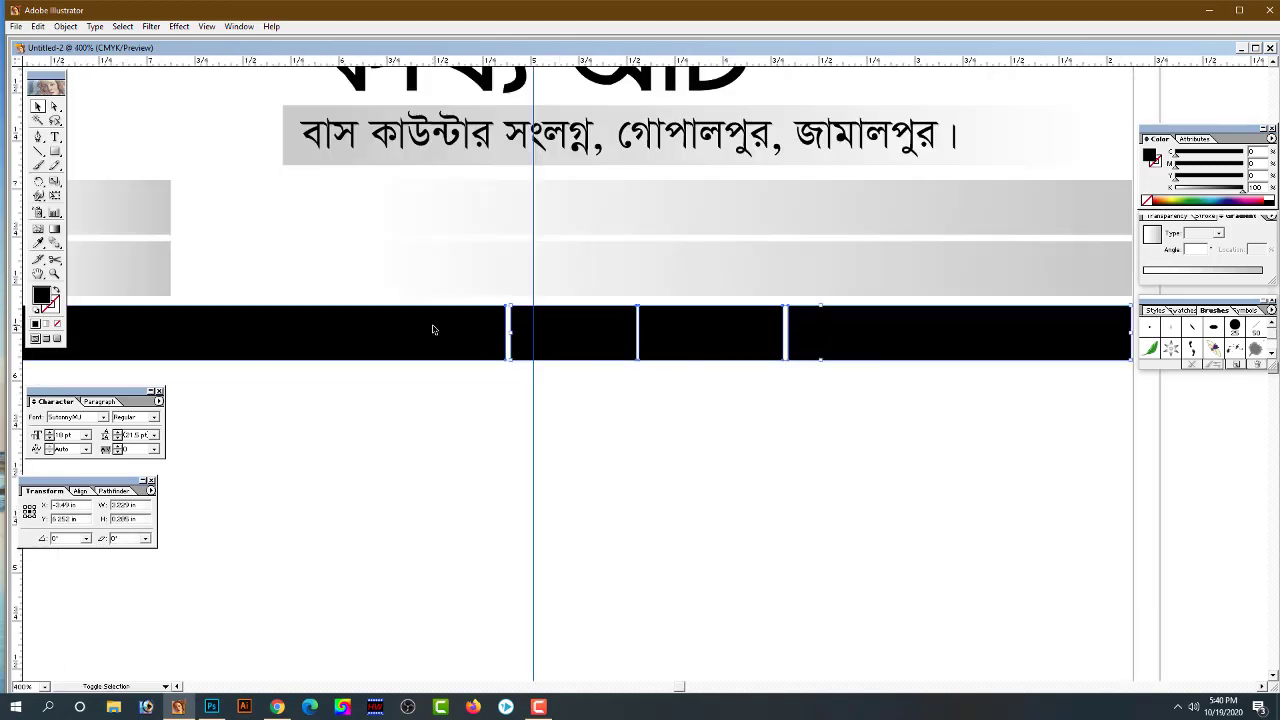
Try the Align panel's distribute options on the blocks, then undo them
left_click(81, 491)
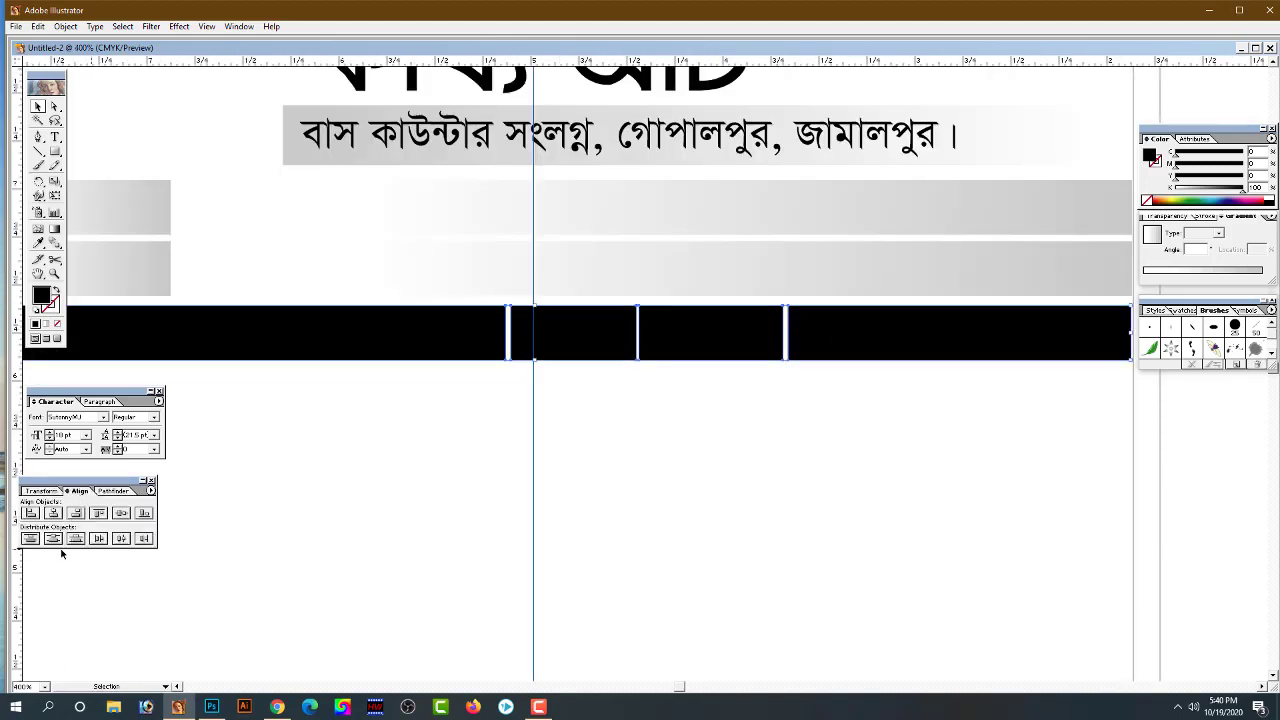
left_click(119, 539)
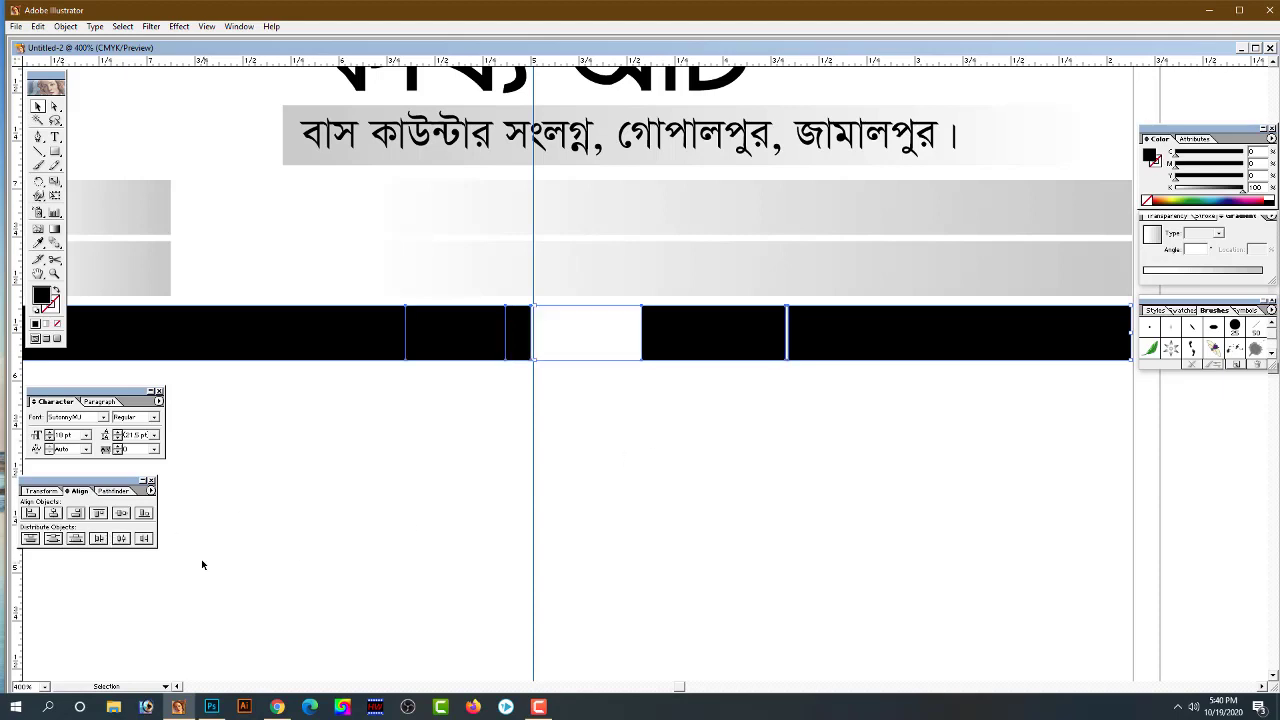
key("ctrl+z")
left_click(99, 540)
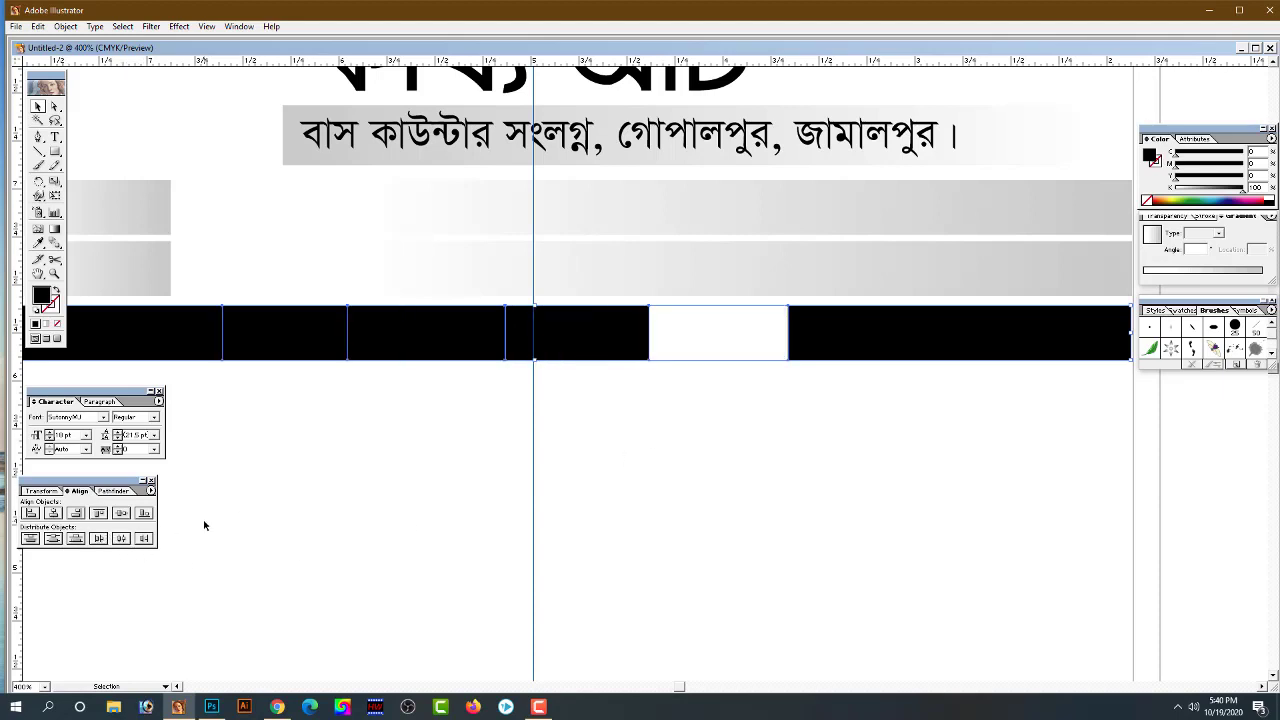
key("ctrl+z")
key("ctrl+minus")
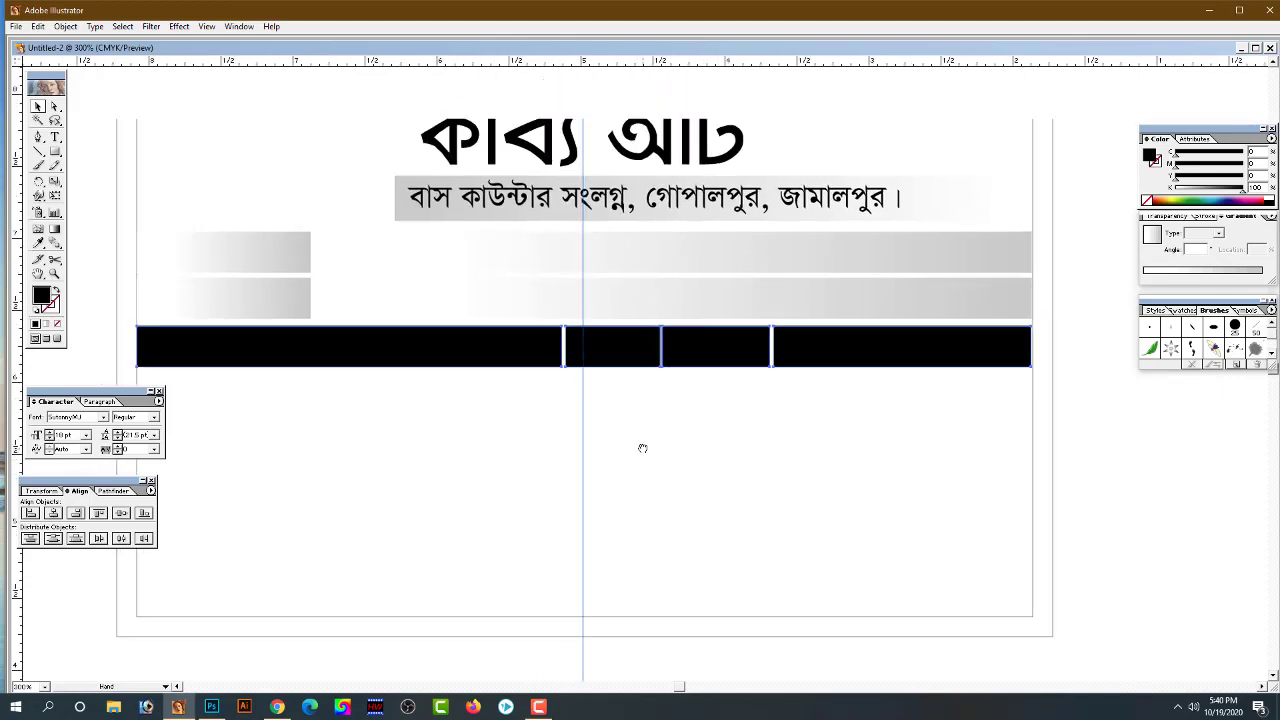
Nudge the first and middle header blocks with arrow keys to close their gaps
left_click(646, 349)
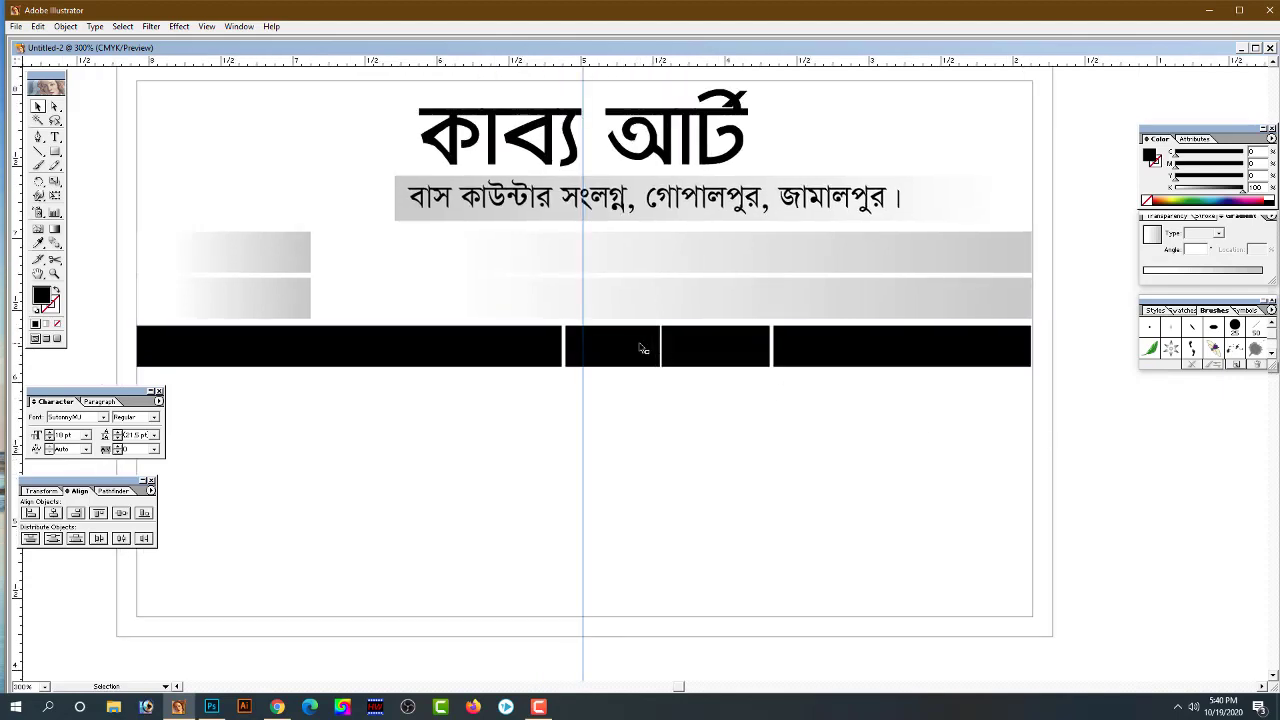
left_click(714, 352)
left_click(861, 426)
left_click_drag(635, 356, 638, 356)
key("Left")
left_click(741, 356)
key("Right")
left_click(817, 355)
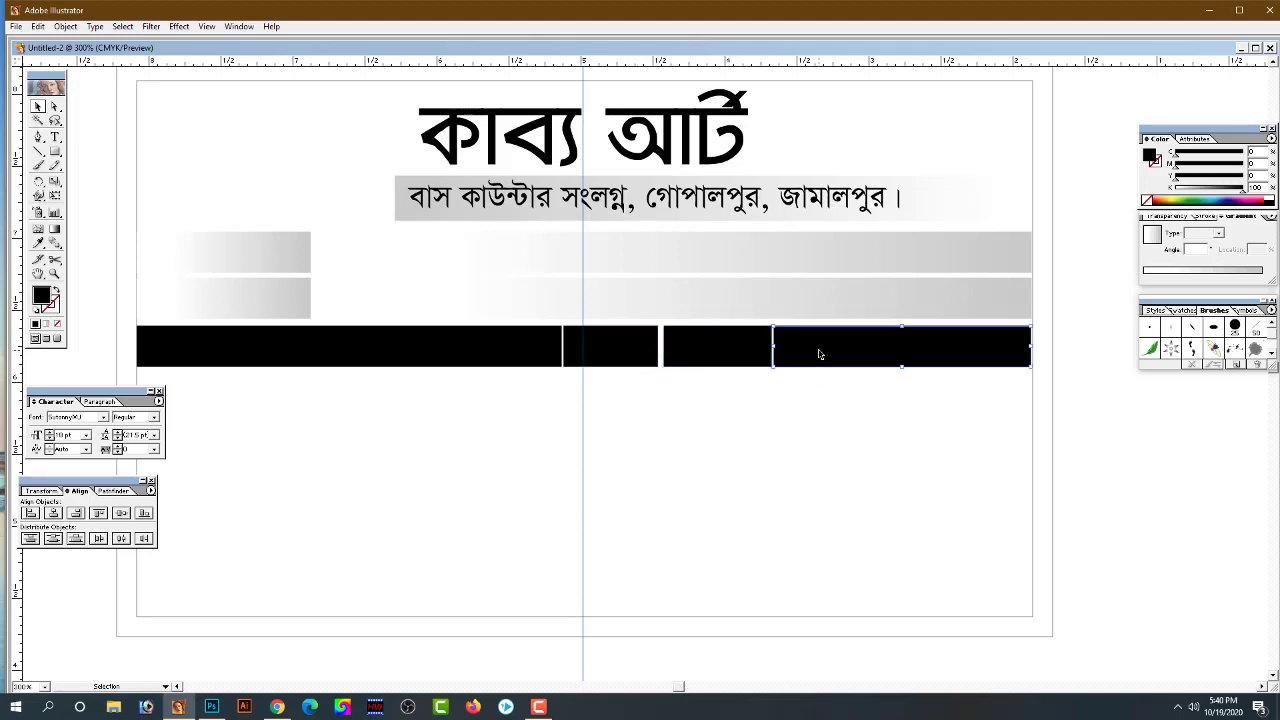
left_click(710, 354)
key("Left")
left_click(817, 354)
Zoom in and stretch the right blocks' left edges so the gaps are even
left_click(1144, 444)
left_click(686, 371)
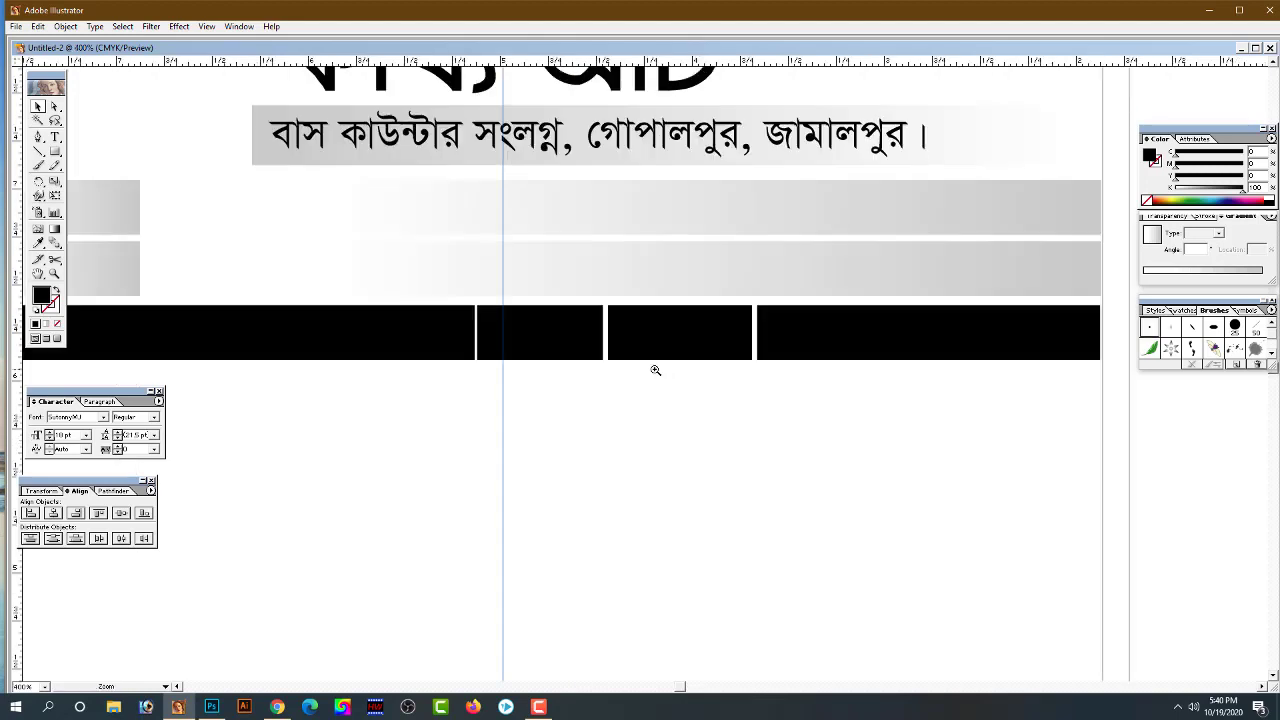
left_click(515, 357)
left_click(760, 357)
key("v")
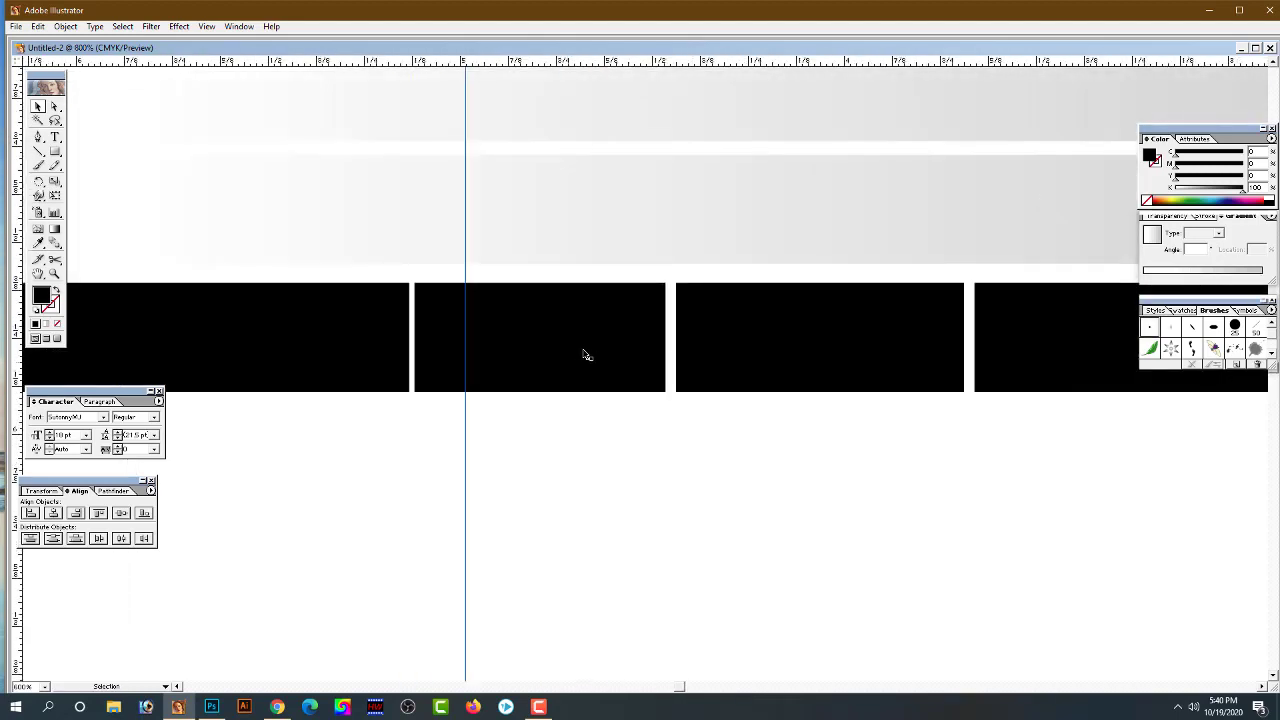
left_click(582, 352)
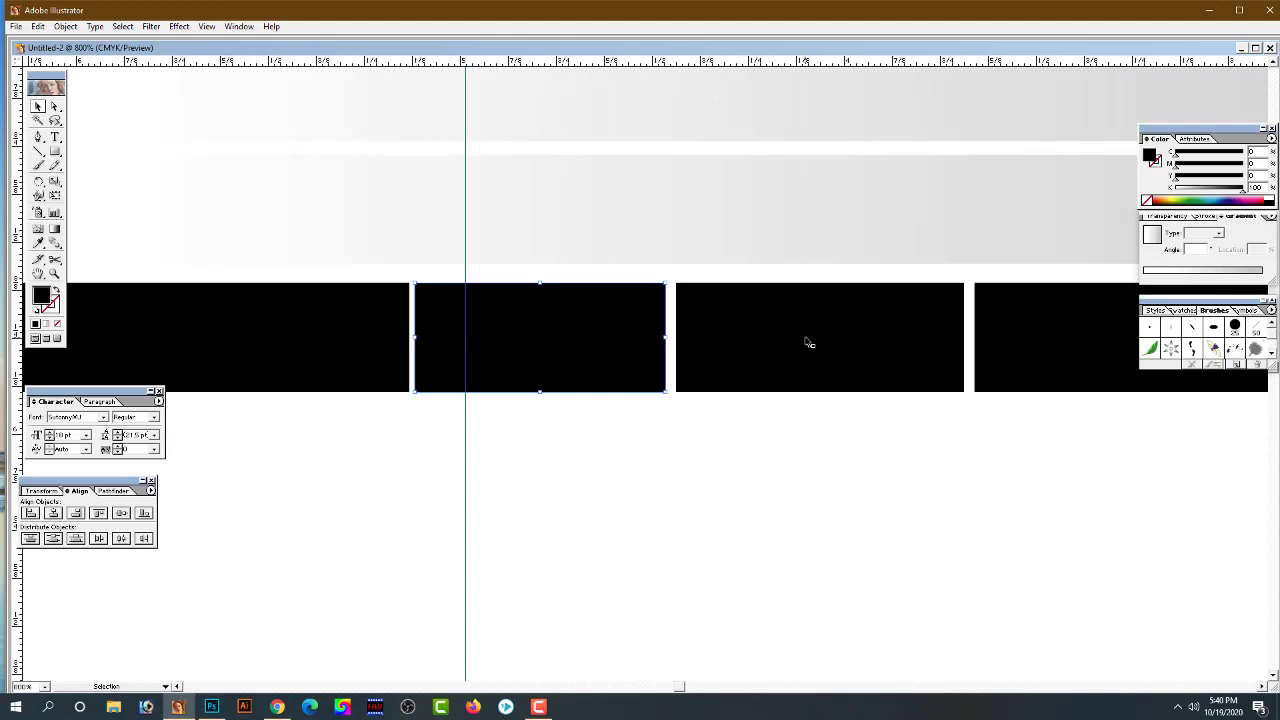
left_click(807, 343)
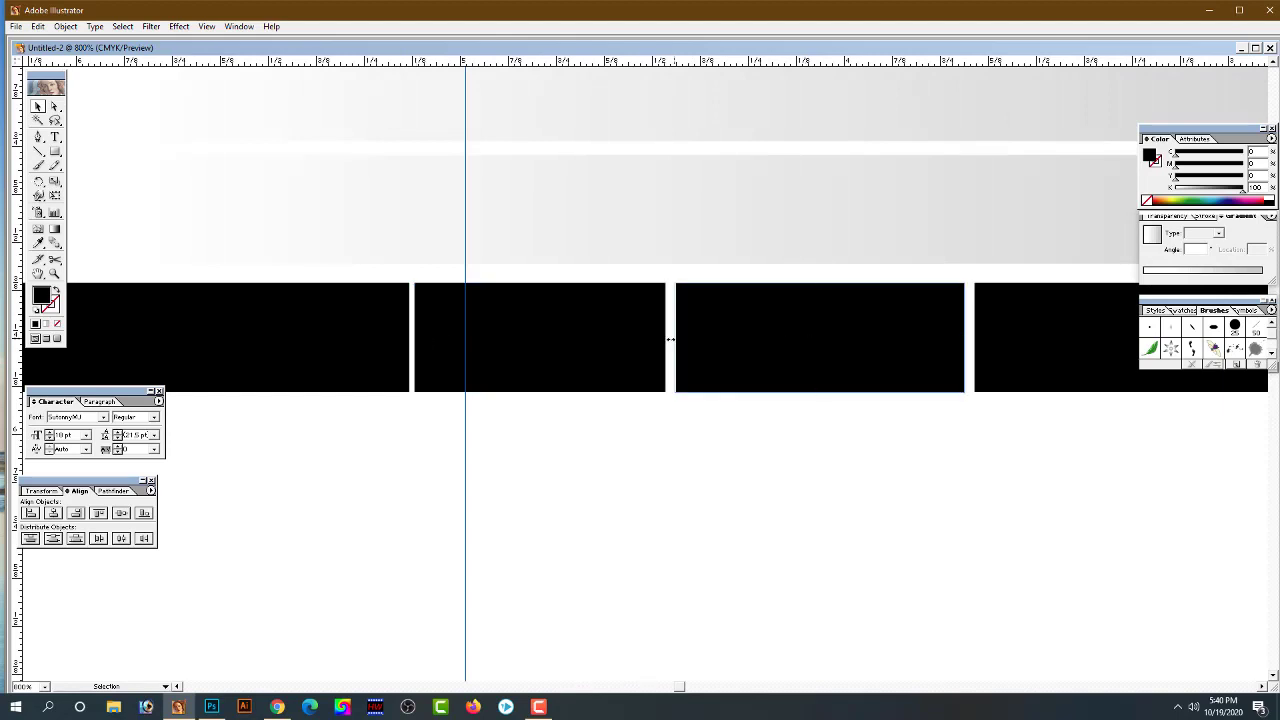
left_click_drag(672, 340, 671, 343)
left_click(1020, 349)
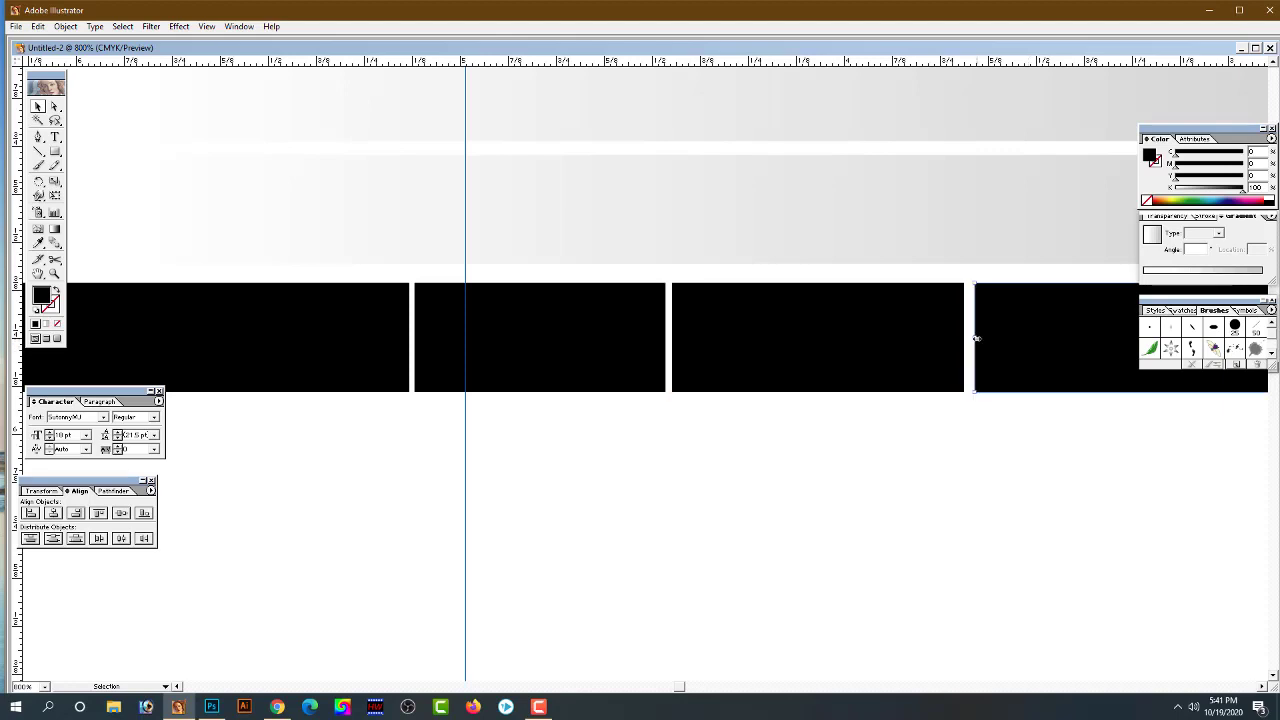
left_click_drag(975, 339, 971, 344)
key("ctrl+minus")
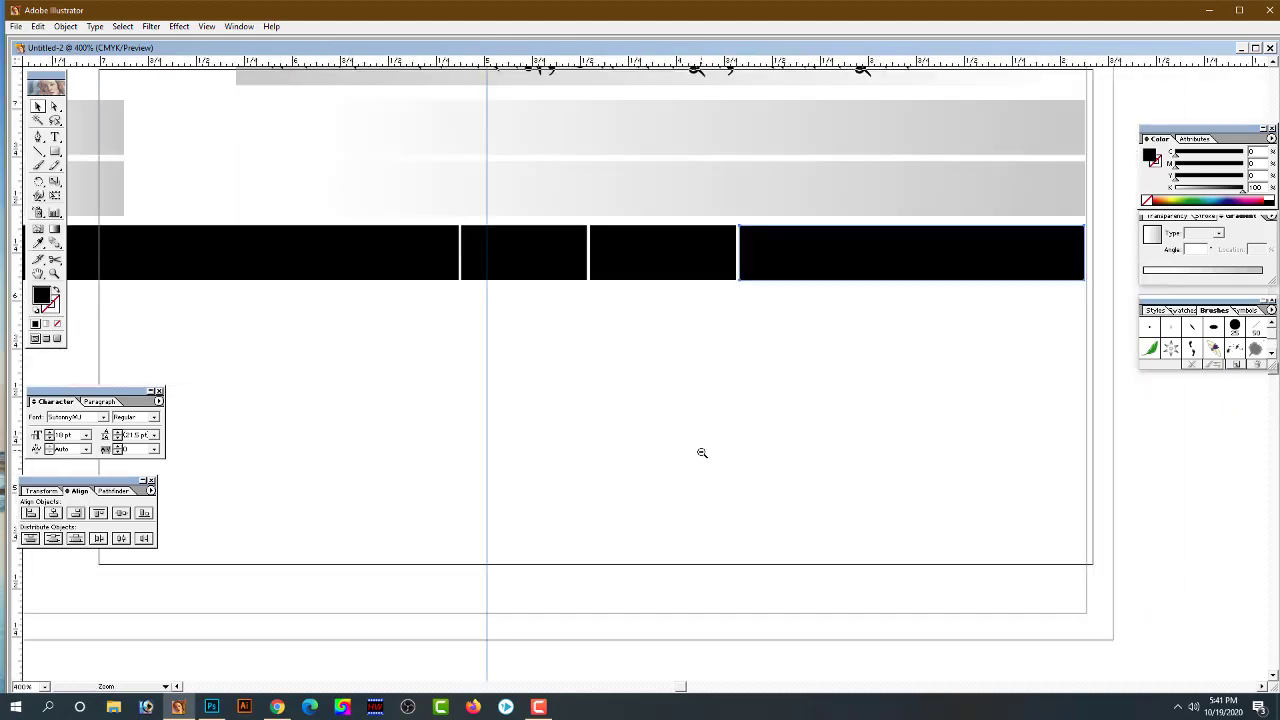
Pan and zoom around the form to inspect the header row at 300% and 200%
key("ctrl+minus")
scroll(650, 430, "left", 3)
scroll(740, 435, "up", 3)
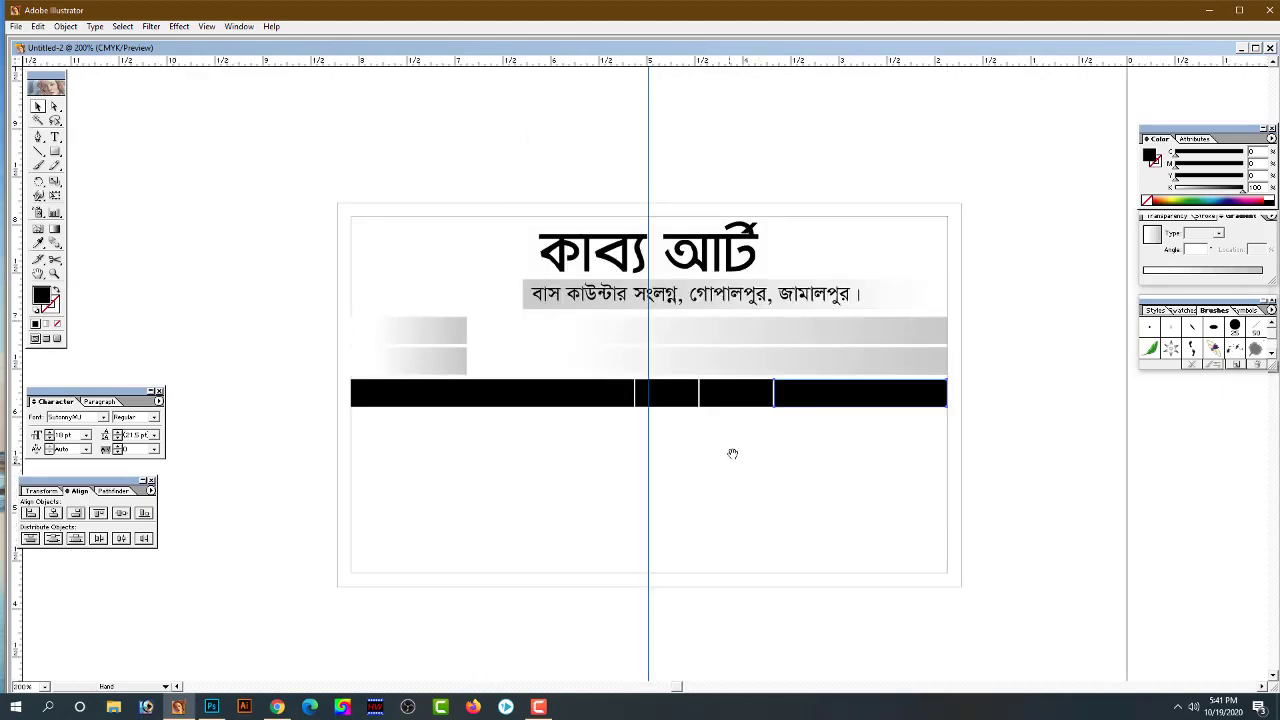
left_click(656, 418, "ctrl")
scroll(706, 454, "down", 1)
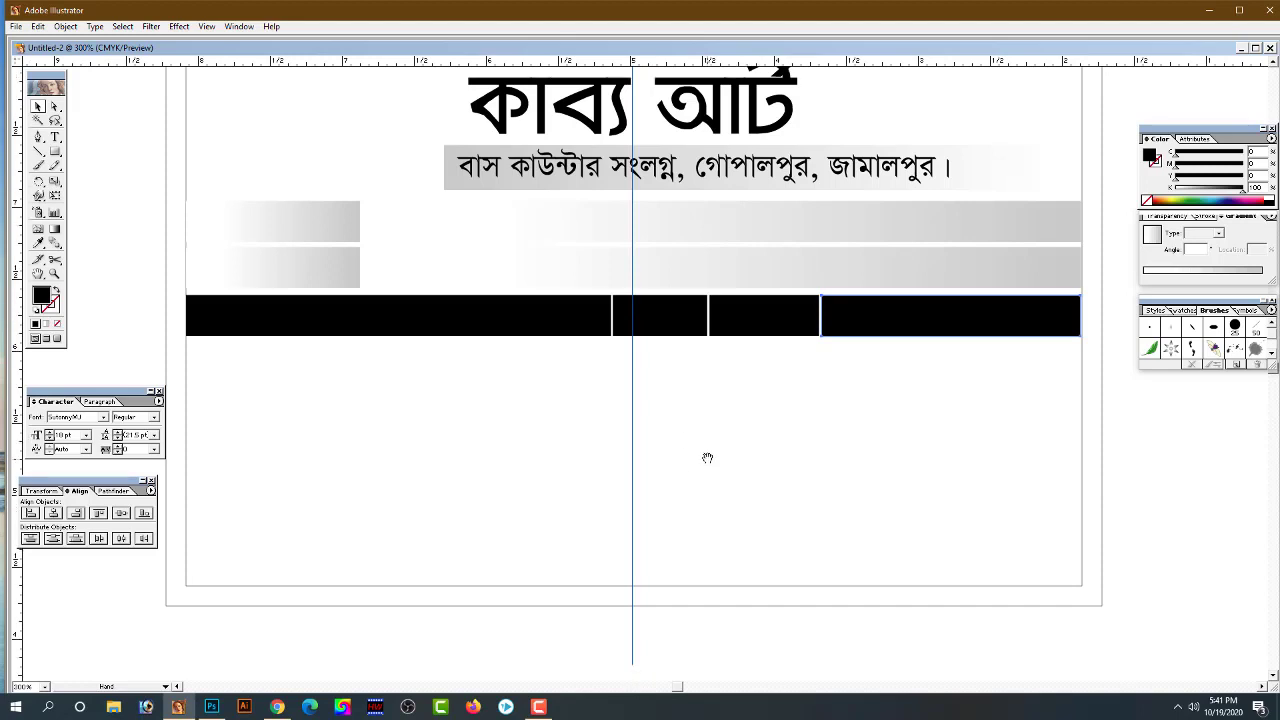
scroll(717, 451, "up", 2)
left_click(566, 351)
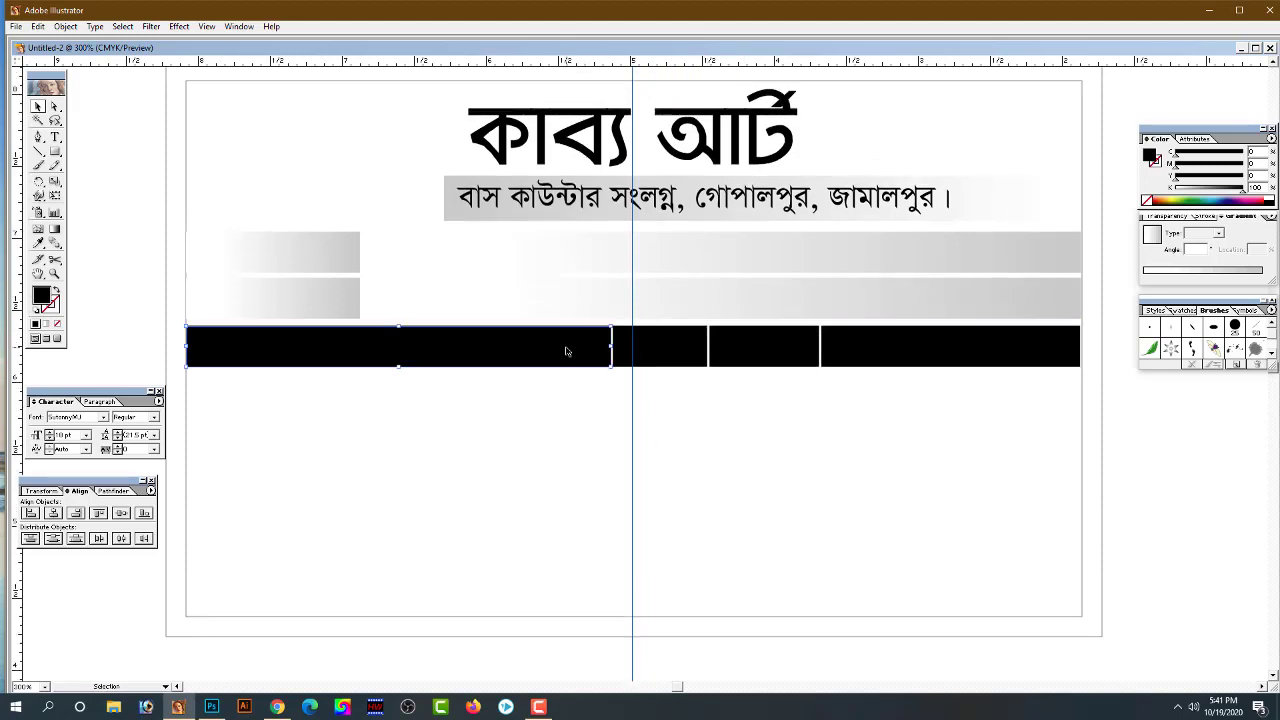
left_click(1146, 426)
left_click(667, 380, "alt")
Resize the large title text
left_click(786, 309)
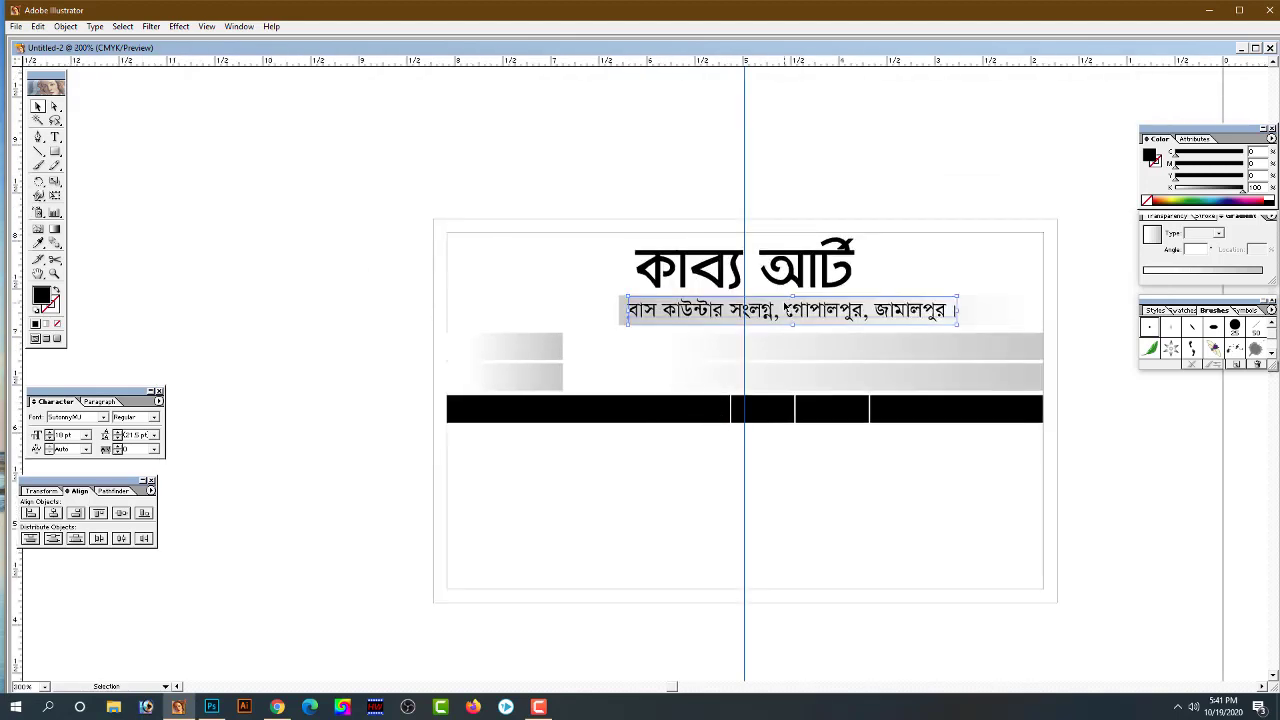
left_click(785, 355)
left_click(660, 376, "shift")
left_click(533, 371, "shift")
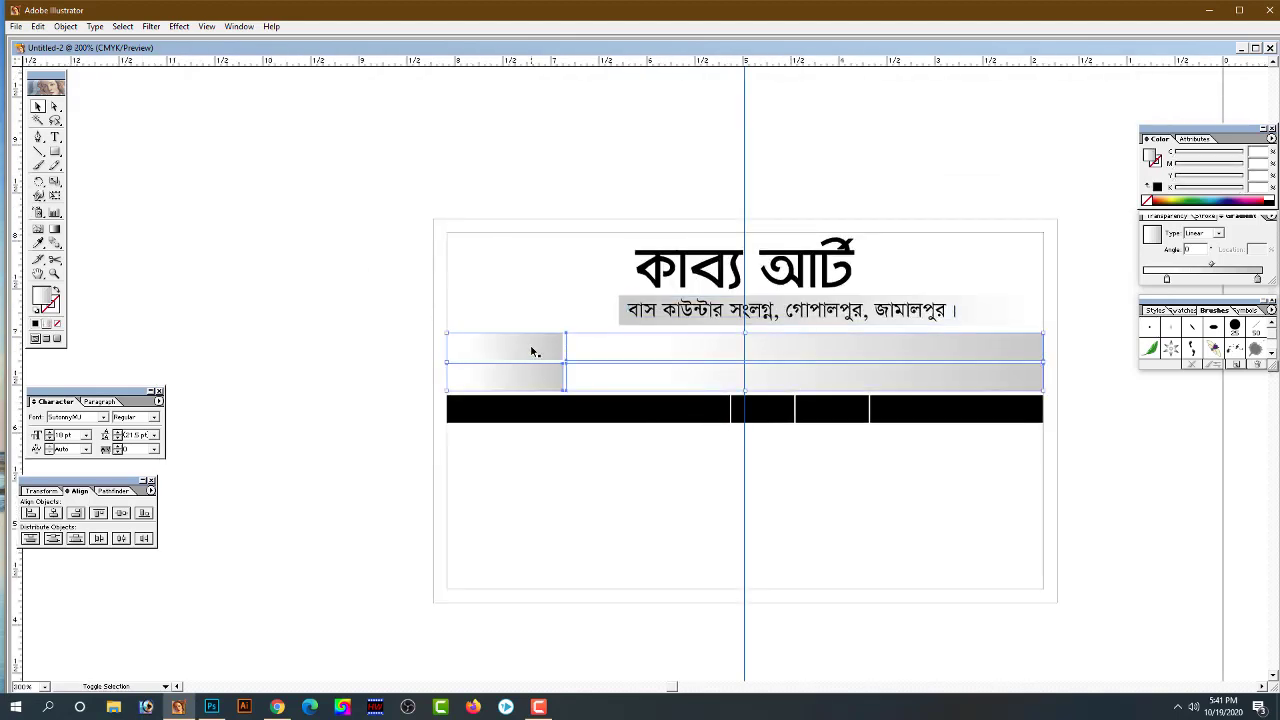
left_click(340, 309)
left_click(750, 275)
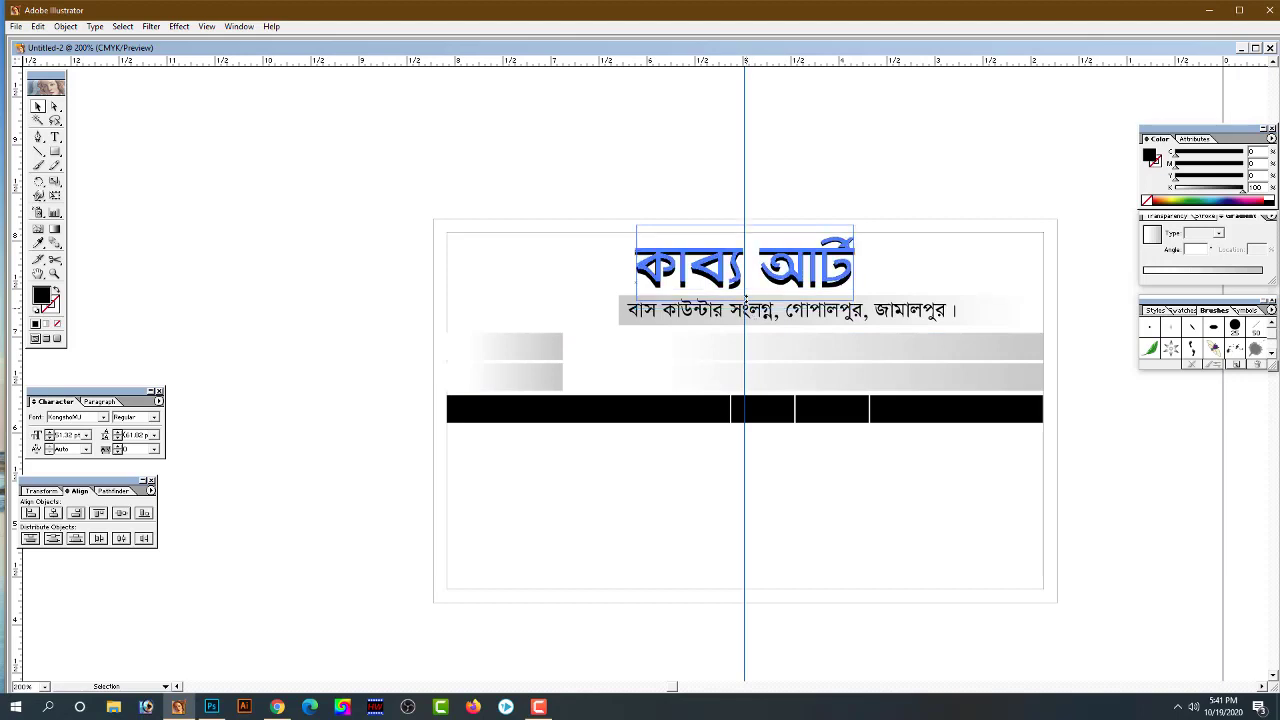
left_click_drag(744, 289, 772, 296)
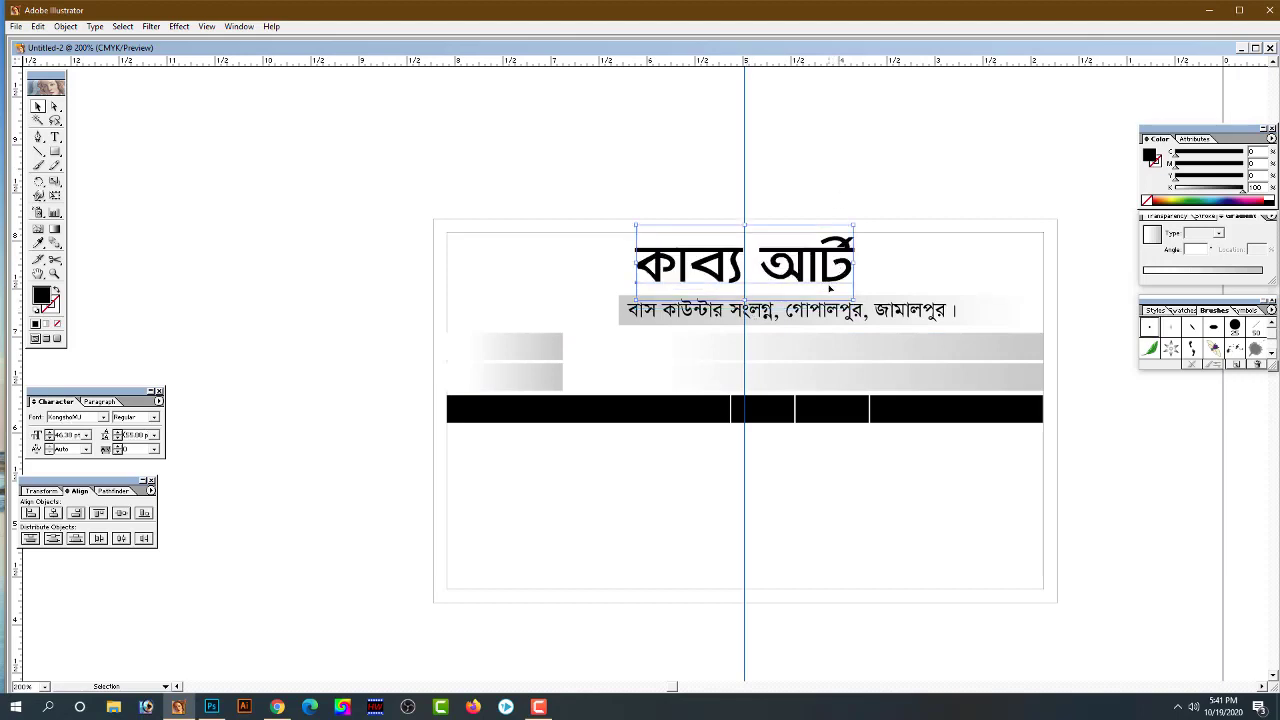
Move the address line up closer to the title and nudge the grey strips upward
left_click_drag(912, 318, 910, 310)
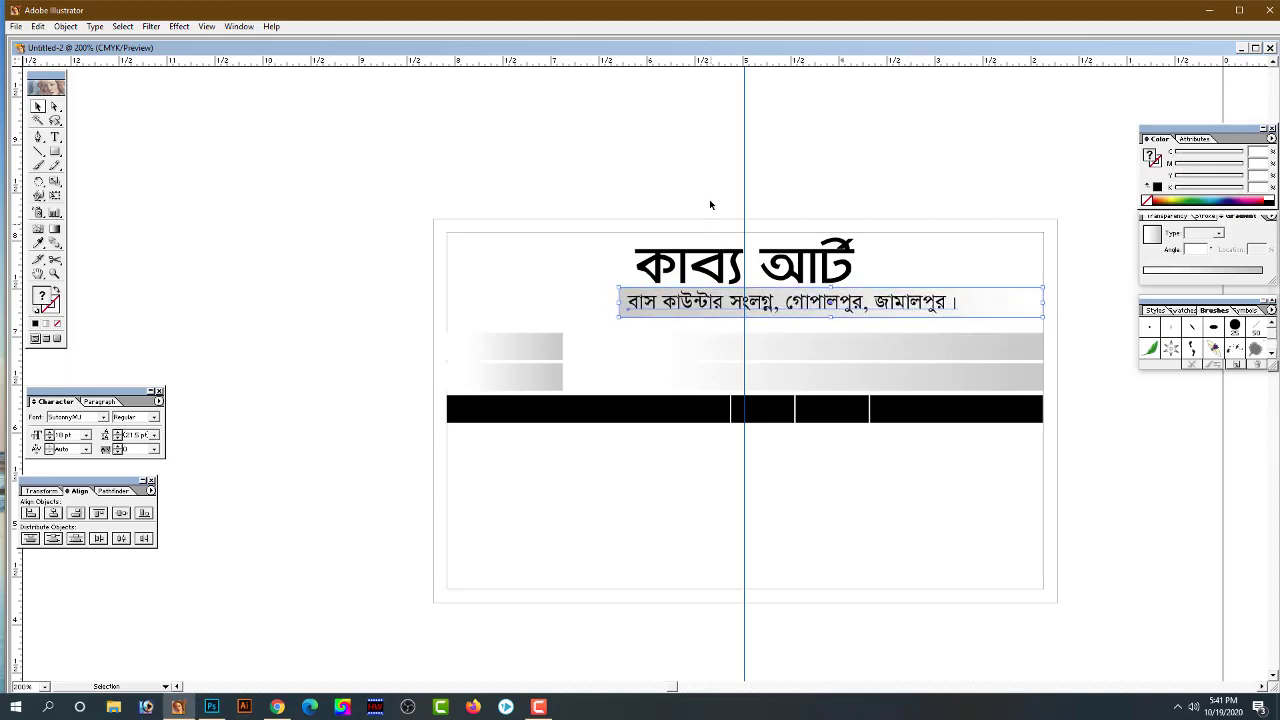
left_click(568, 322)
left_click(607, 377)
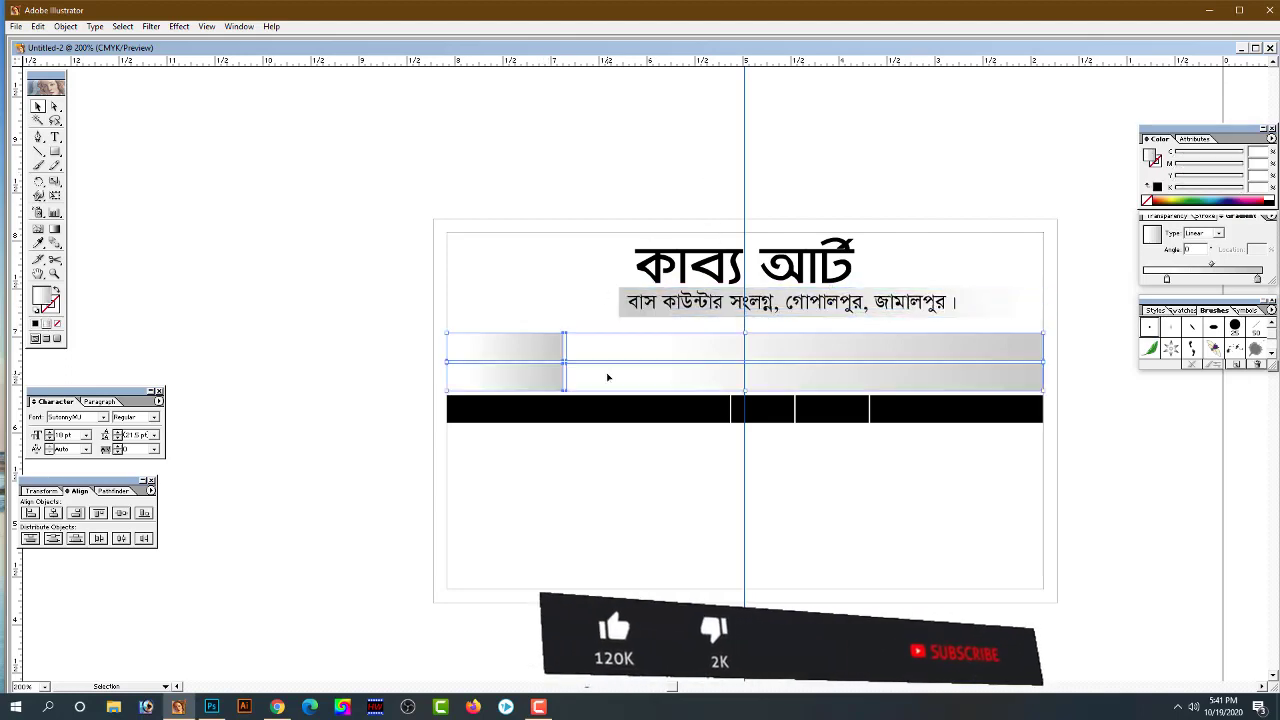
key("Up")
key("Up")
key("Up")
key("Up")
key("Up")
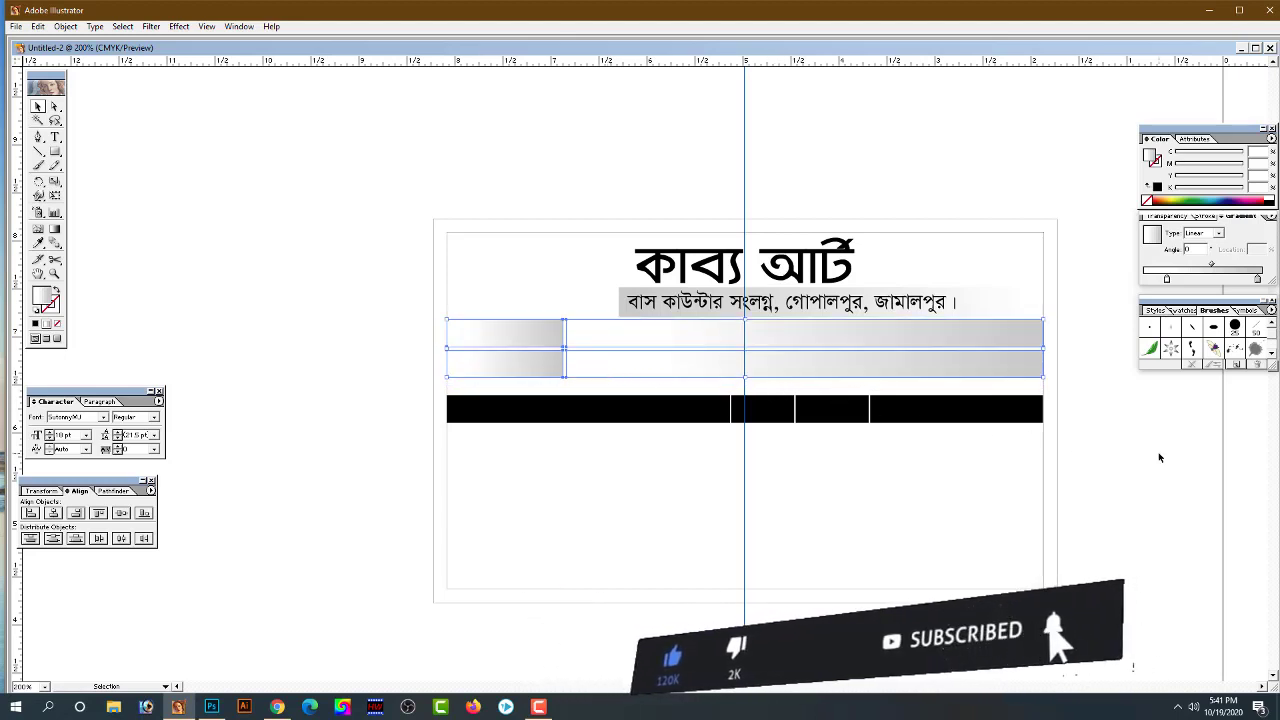
left_click_drag(951, 457, 620, 397)
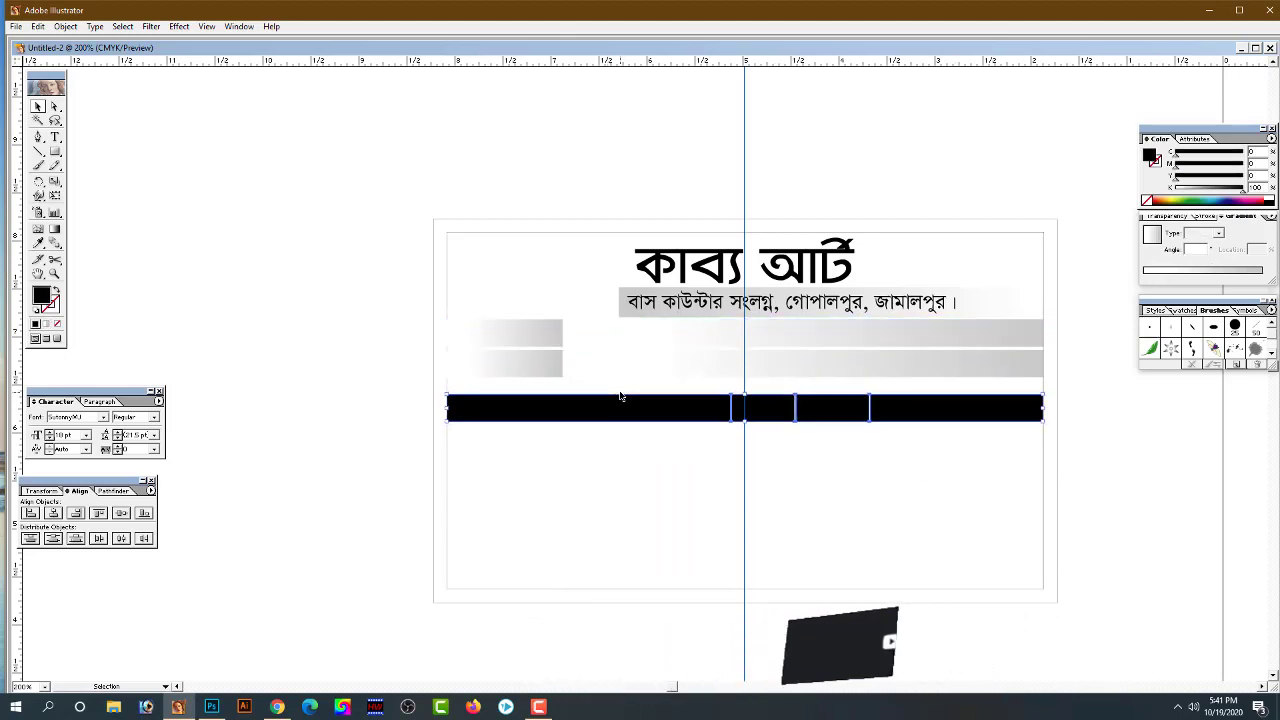
Nudge the header row up and duplicate it into four rows stacked below
key("Up")
key("Up")
key("Up")
key("Up")
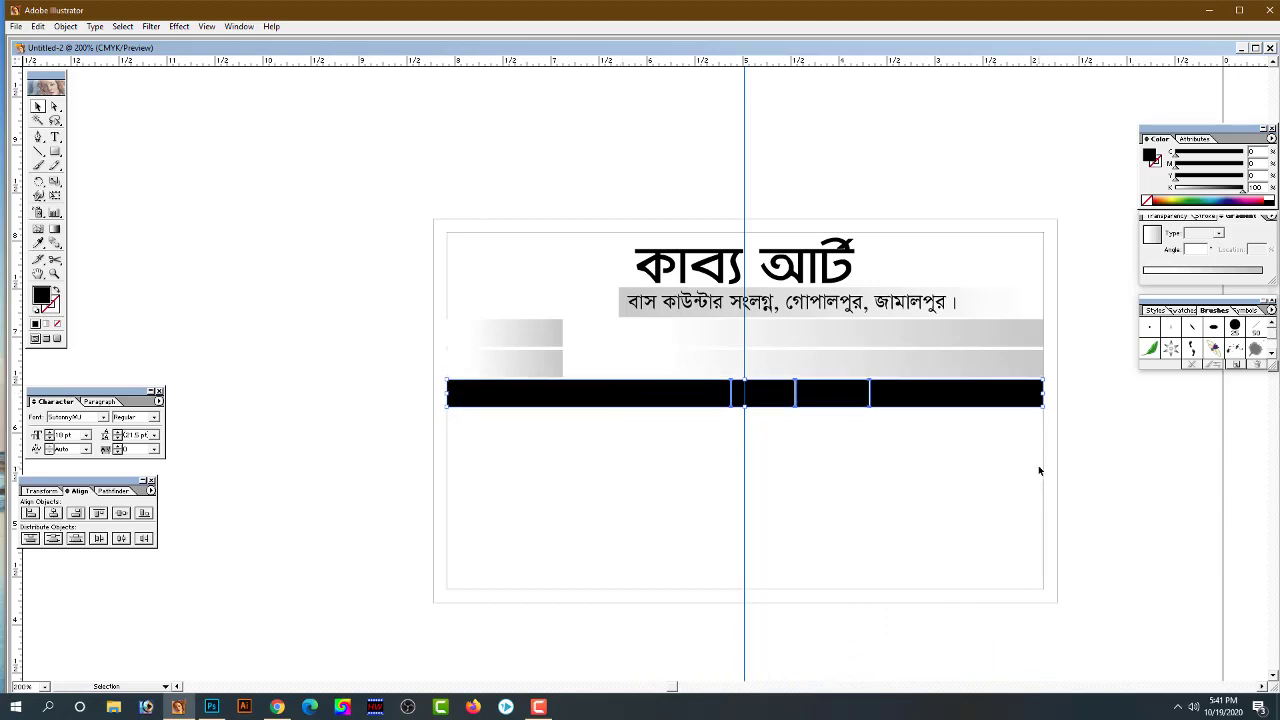
left_click_drag(942, 404, 946, 433)
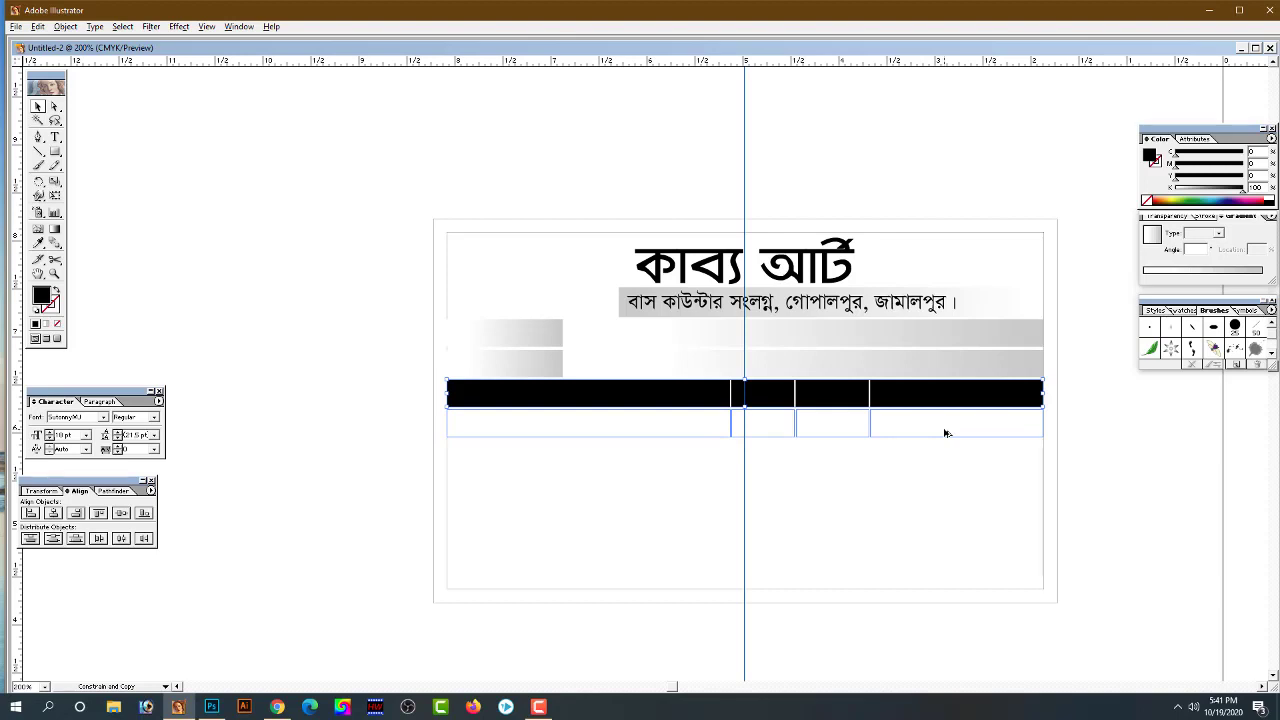
left_click_drag(946, 433, 946, 433)
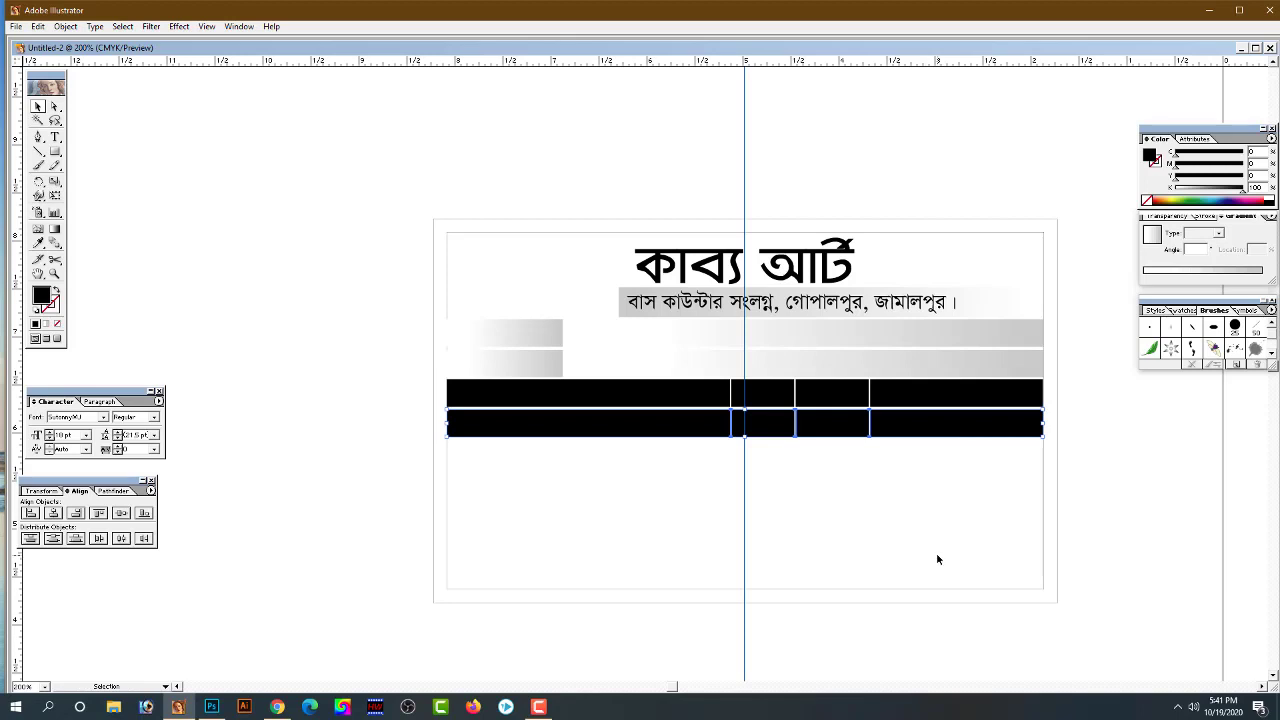
key("ctrl+d")
key("ctrl+d")
key("ctrl+d")
key("ctrl+d")
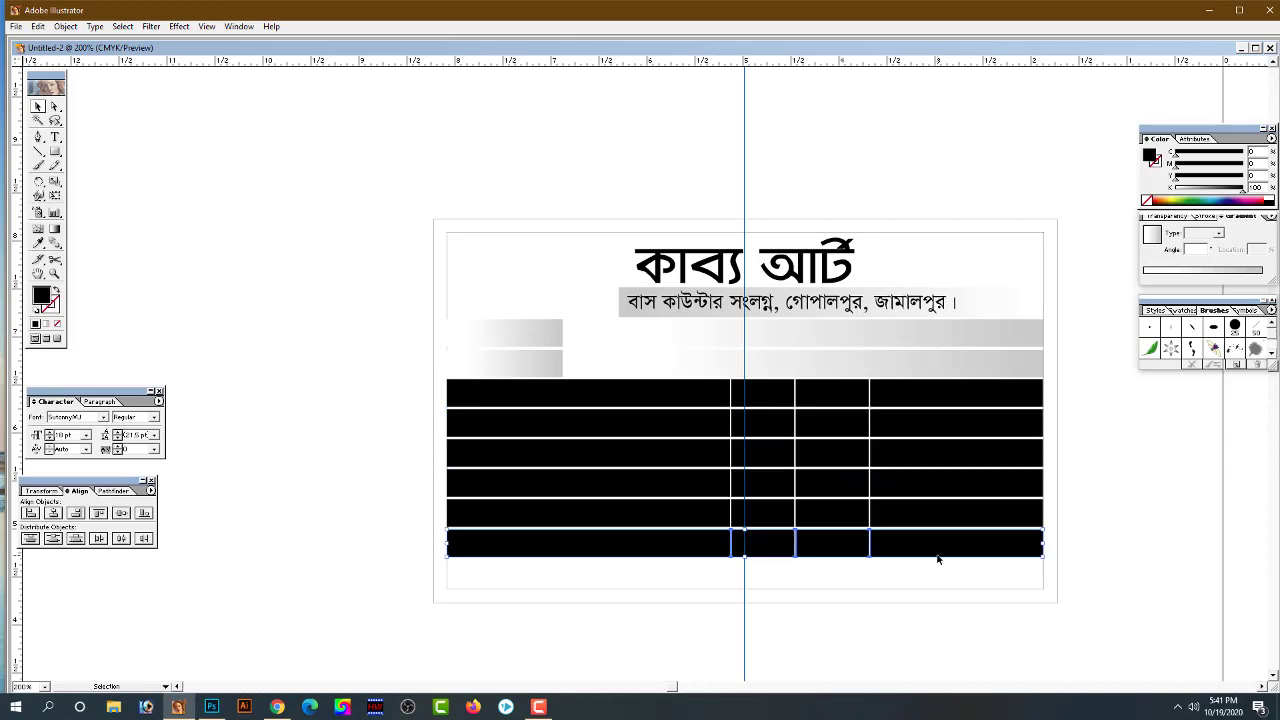
key("Delete")
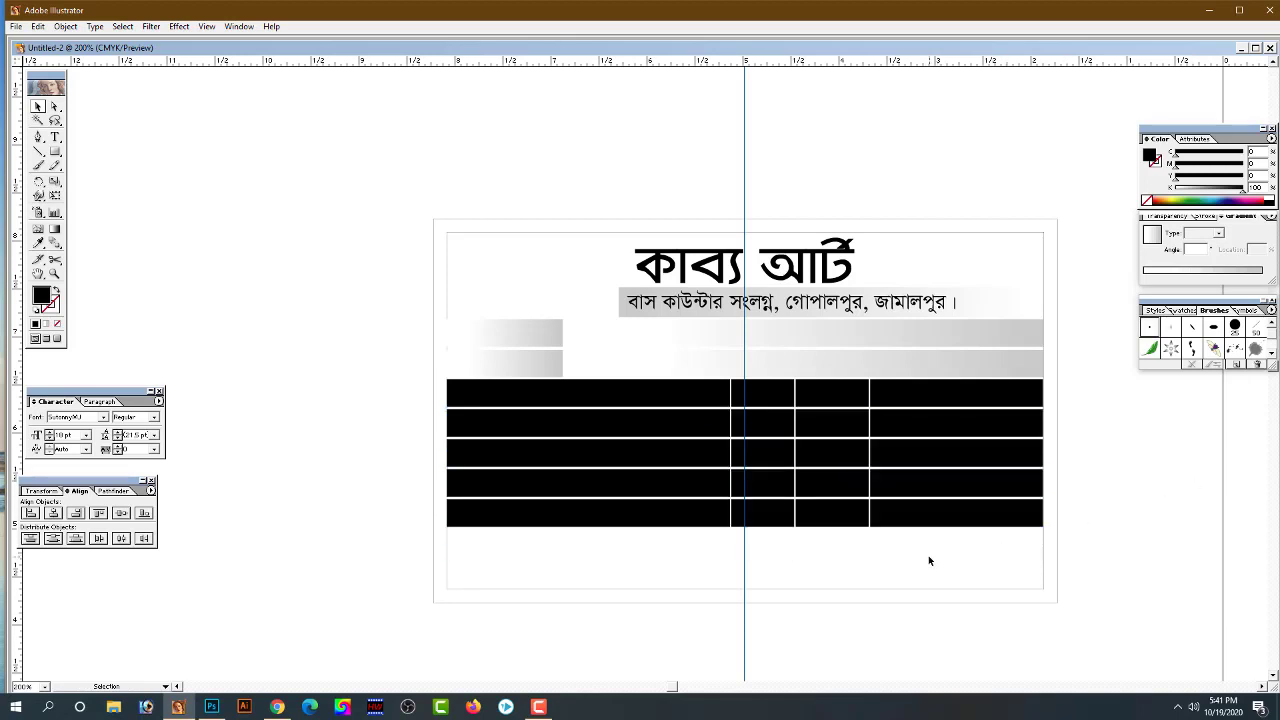
Fill the four lower rows light grey (about 10% K) and zoom in to check them
left_click_drag(928, 556, 652, 428)
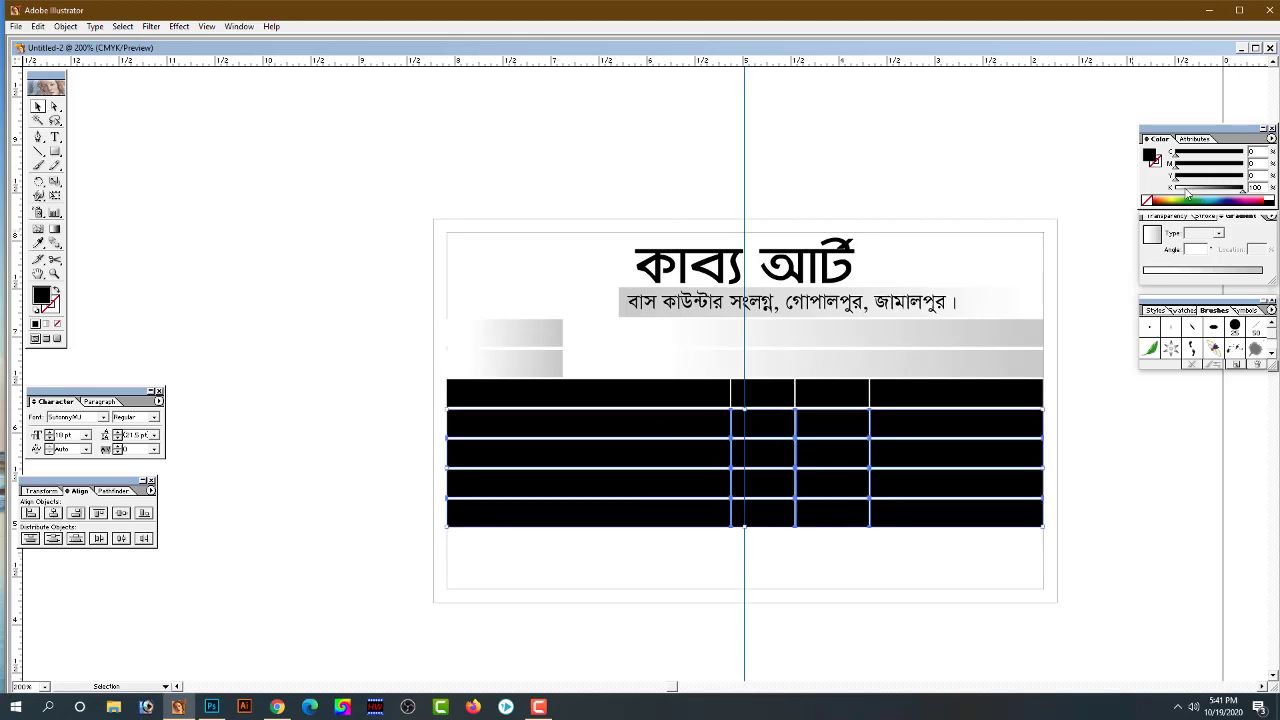
left_click_drag(1186, 190, 1181, 190)
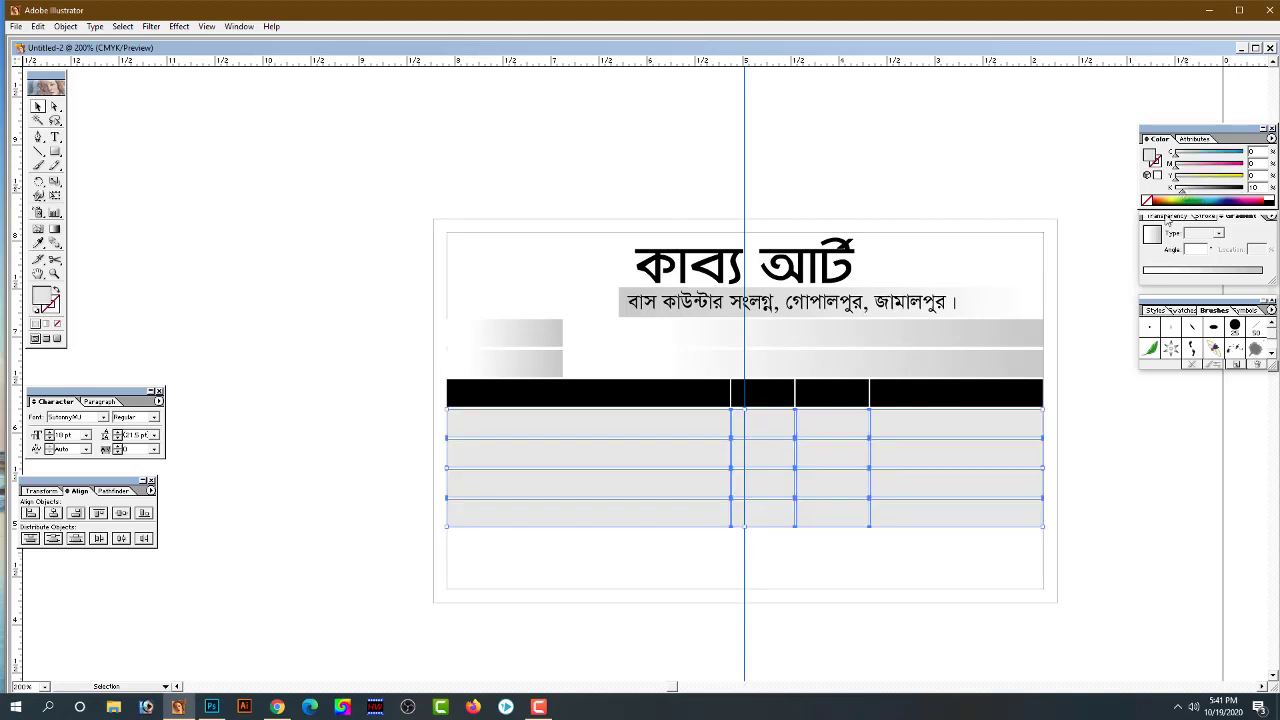
left_click(1097, 503)
key("ctrl+equal")
scroll(782, 450, "up", 3)
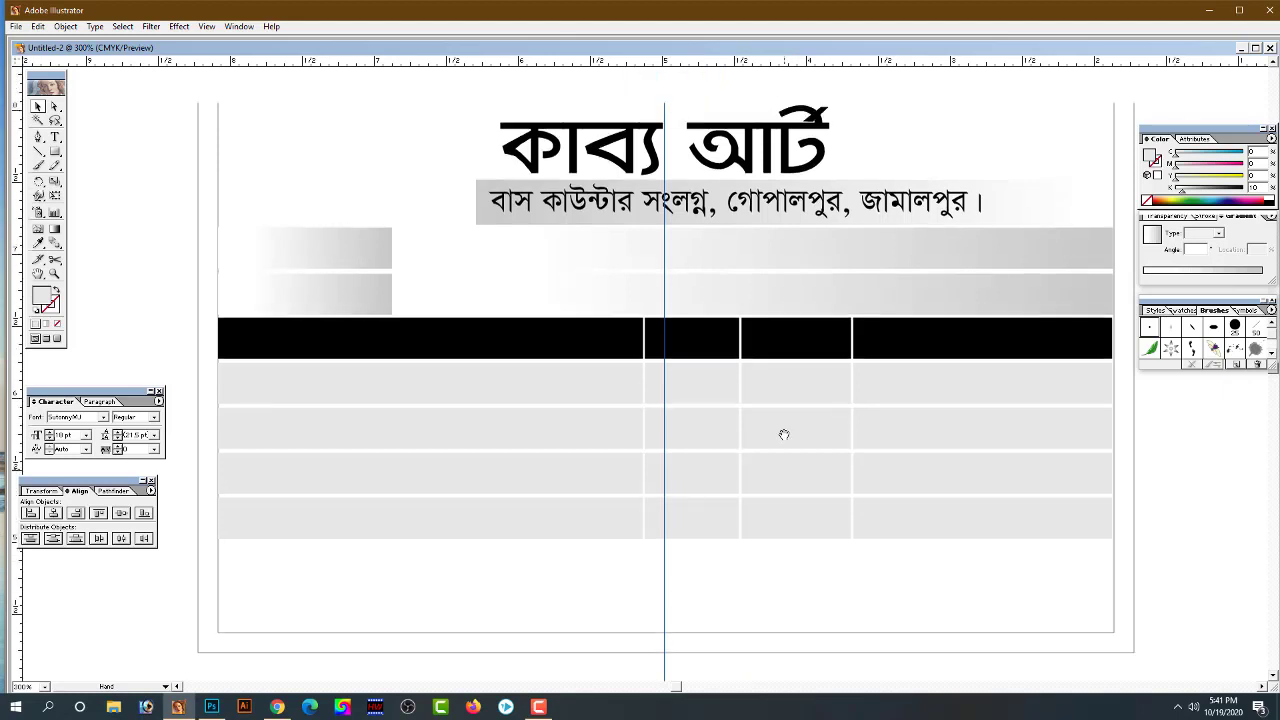
scroll(800, 530, "down", 1)
scroll(840, 470, "down", 1)
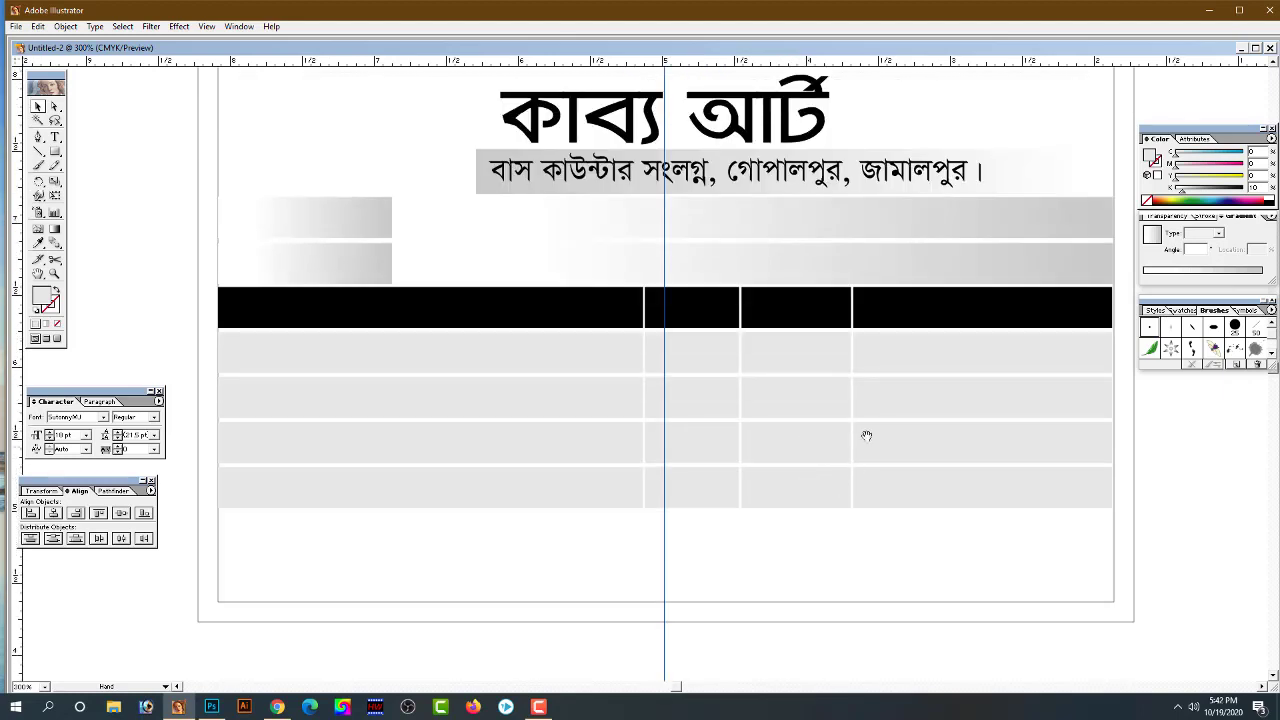
key("v")
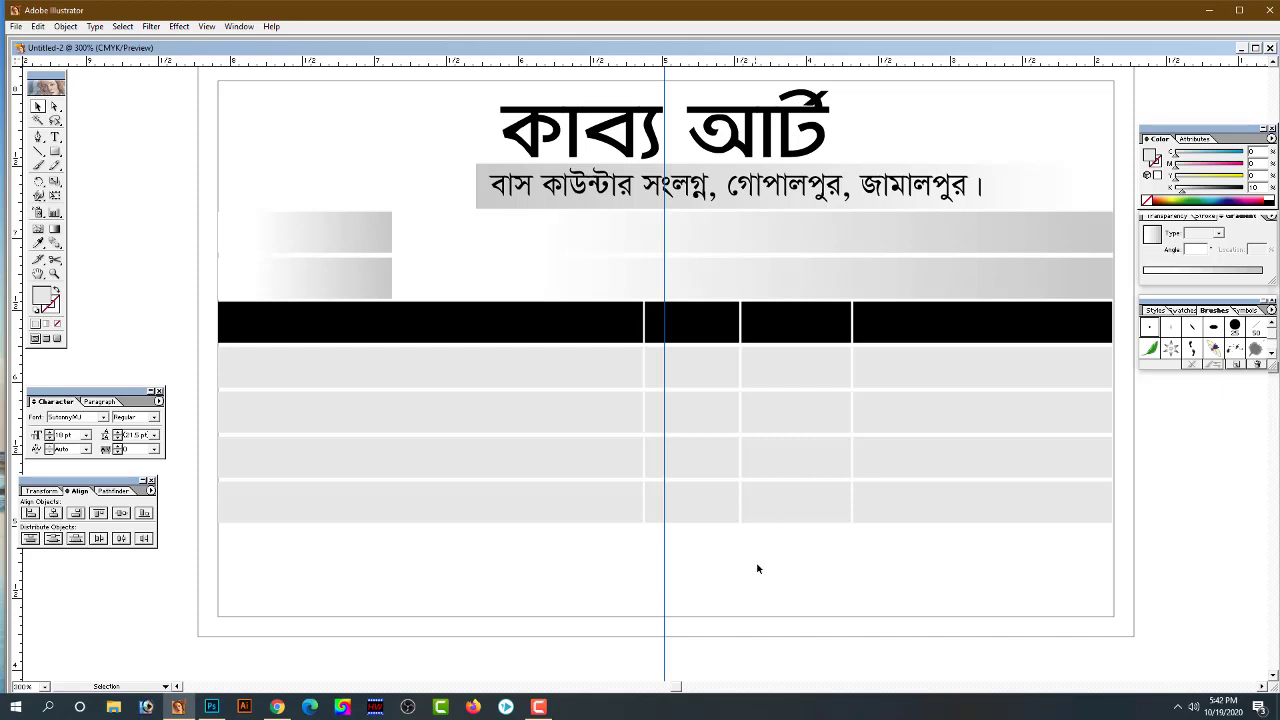
Copy the subtitle into the first grey strip and retype it as নাম
left_click(694, 192)
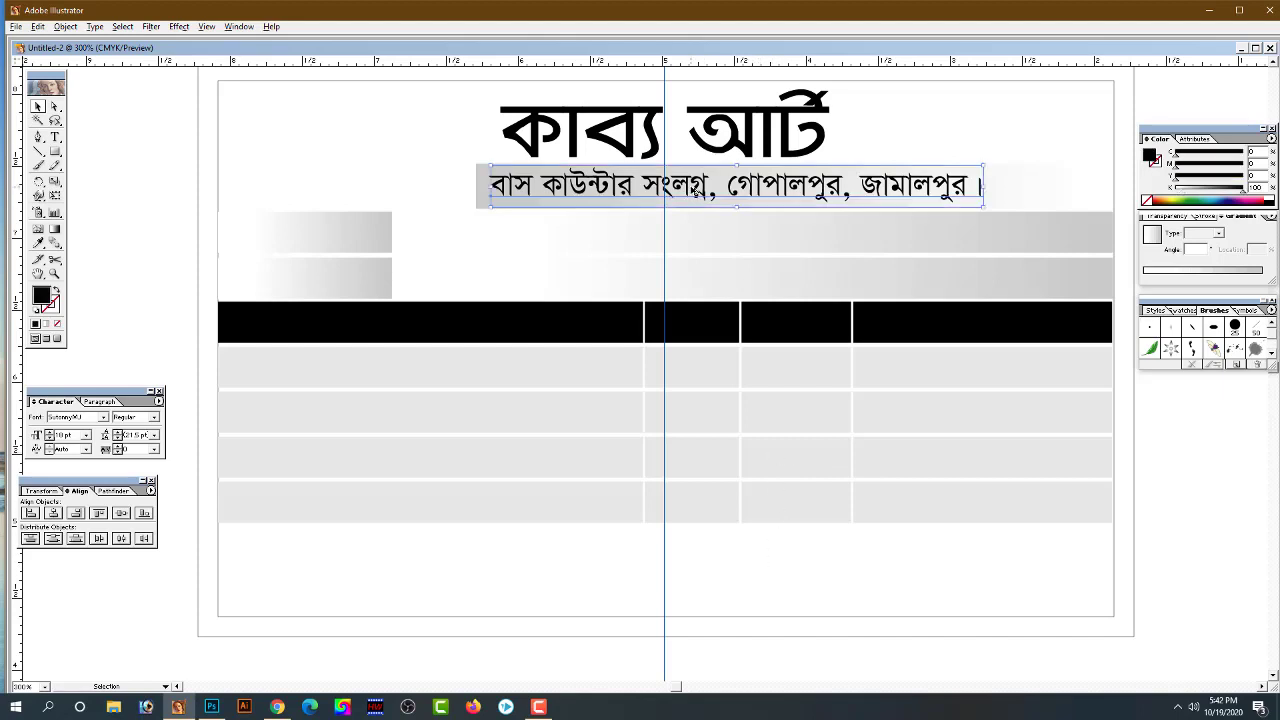
left_click_drag(694, 192, 466, 238)
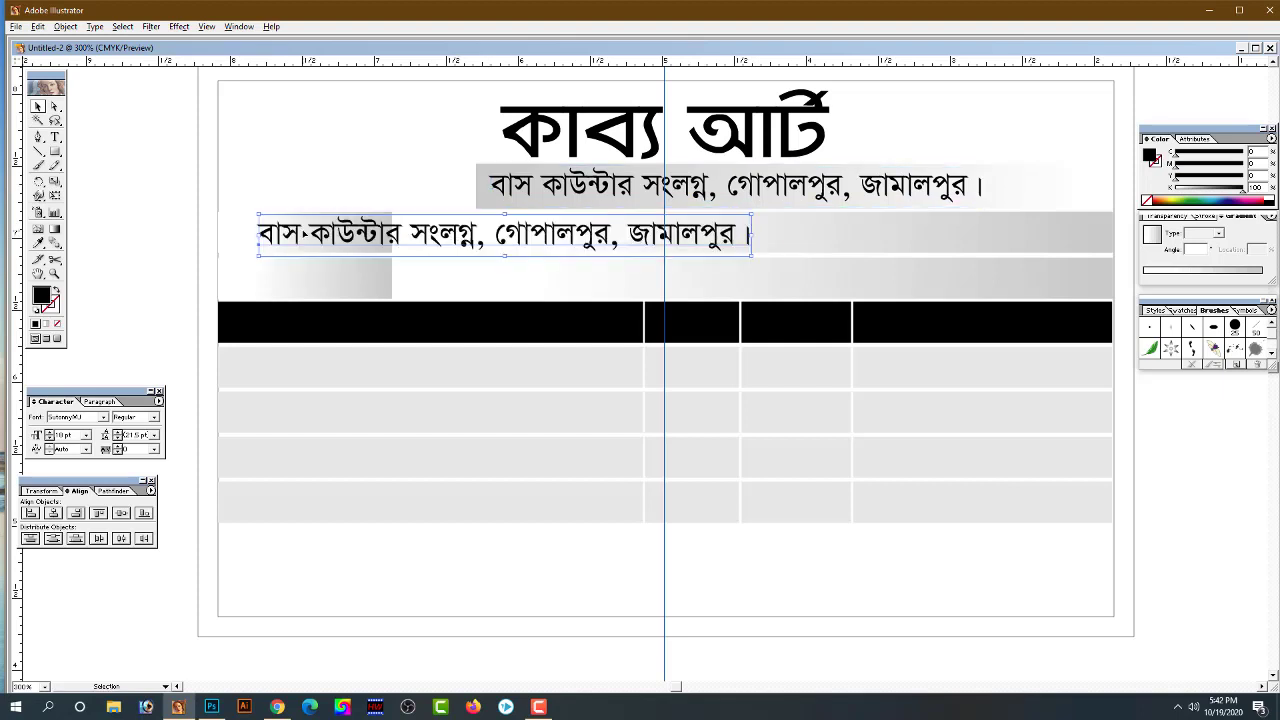
key("t")
triple_click(307, 232)
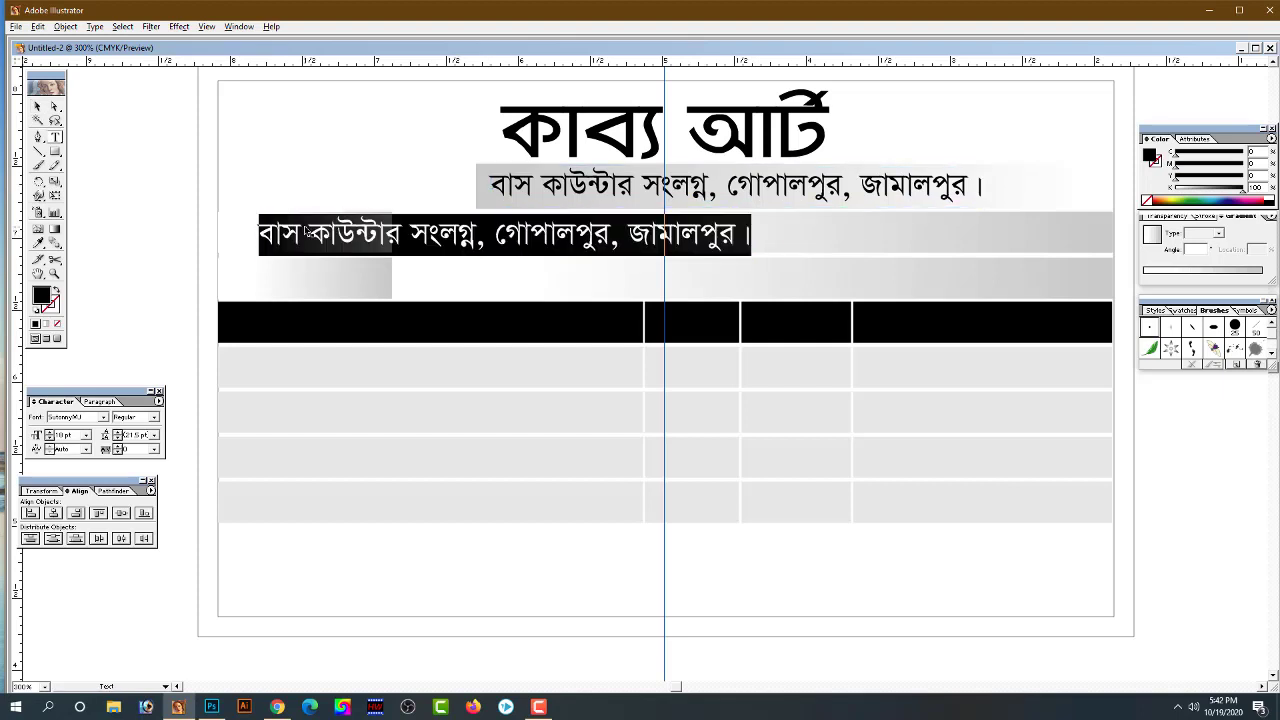
type("নাম")
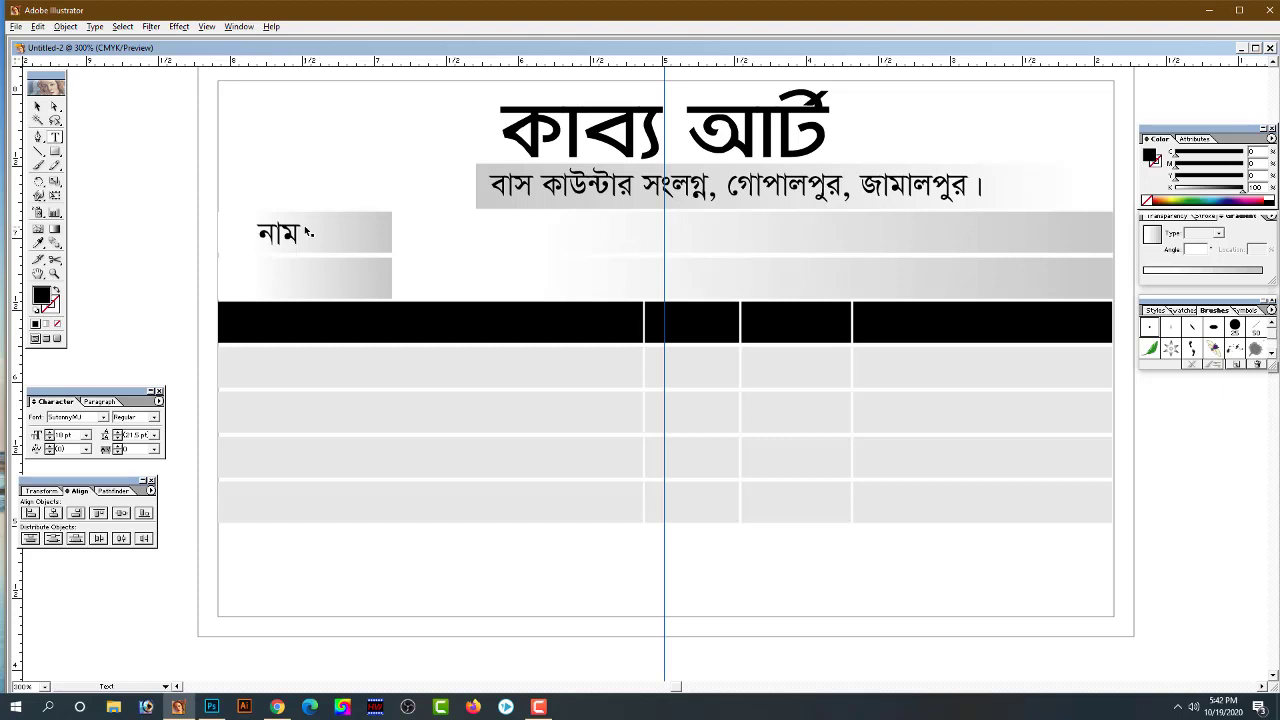
key("Escape")
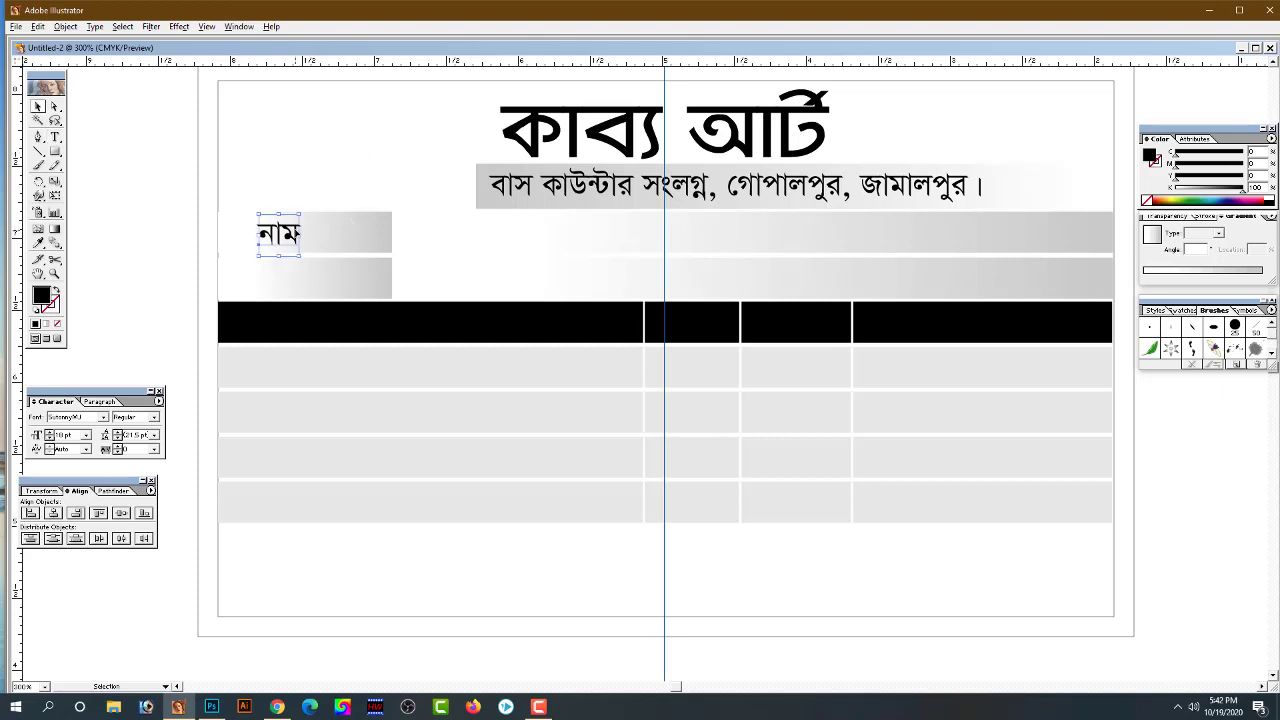
Copy the label into the second strip as ঠিকানা, and another copy into the header row
left_click_drag(294, 237, 291, 278)
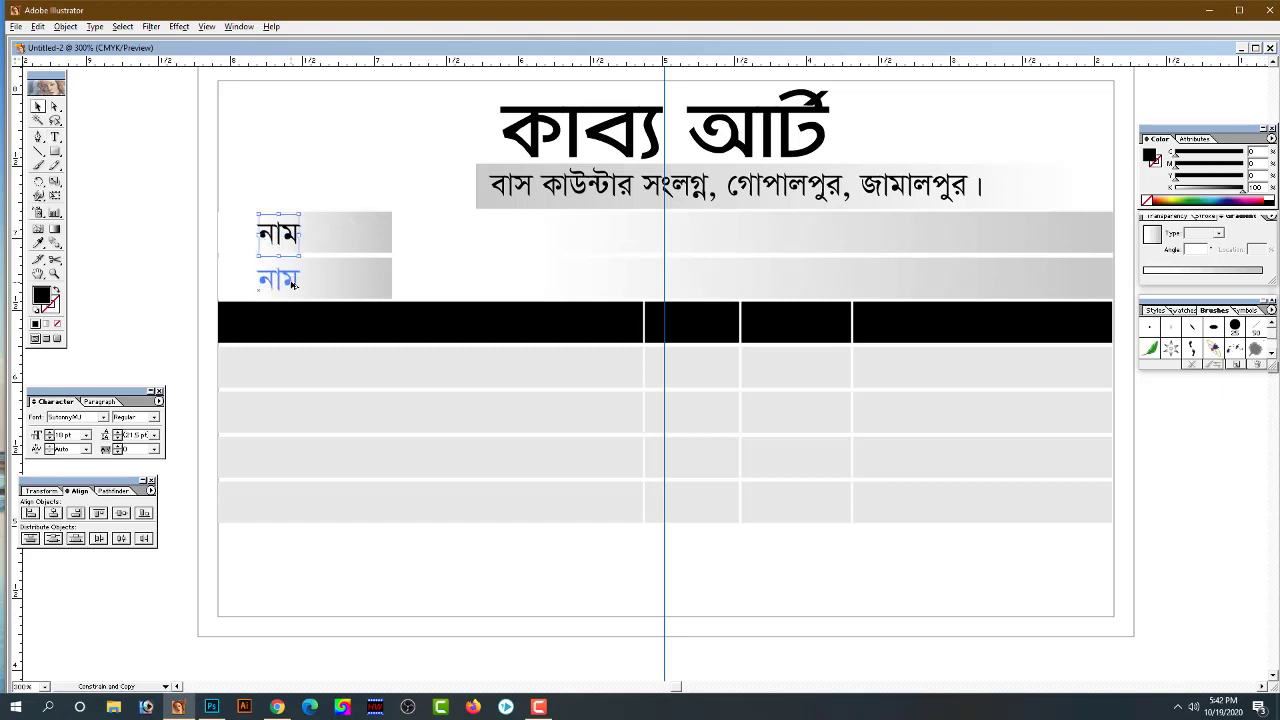
key("ctrl+shift+a")
double_click(278, 277)
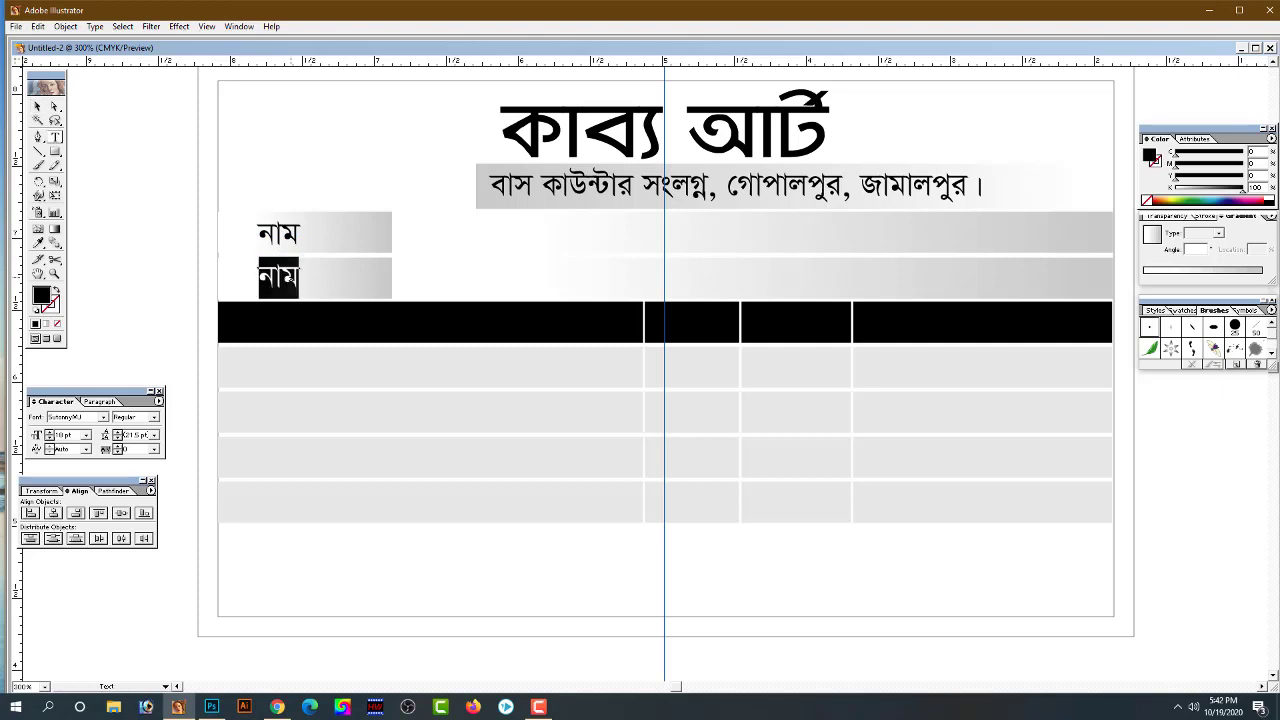
type("ঠি")
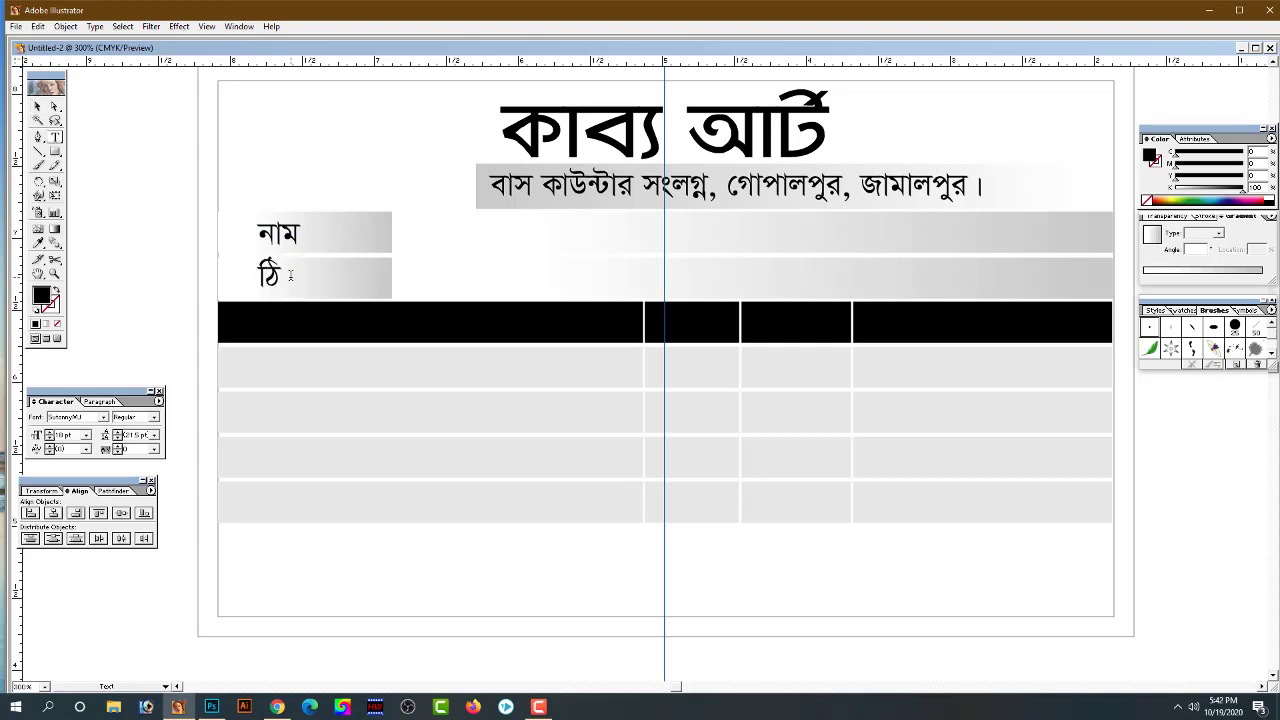
type("ঠকানা")
key("Escape")
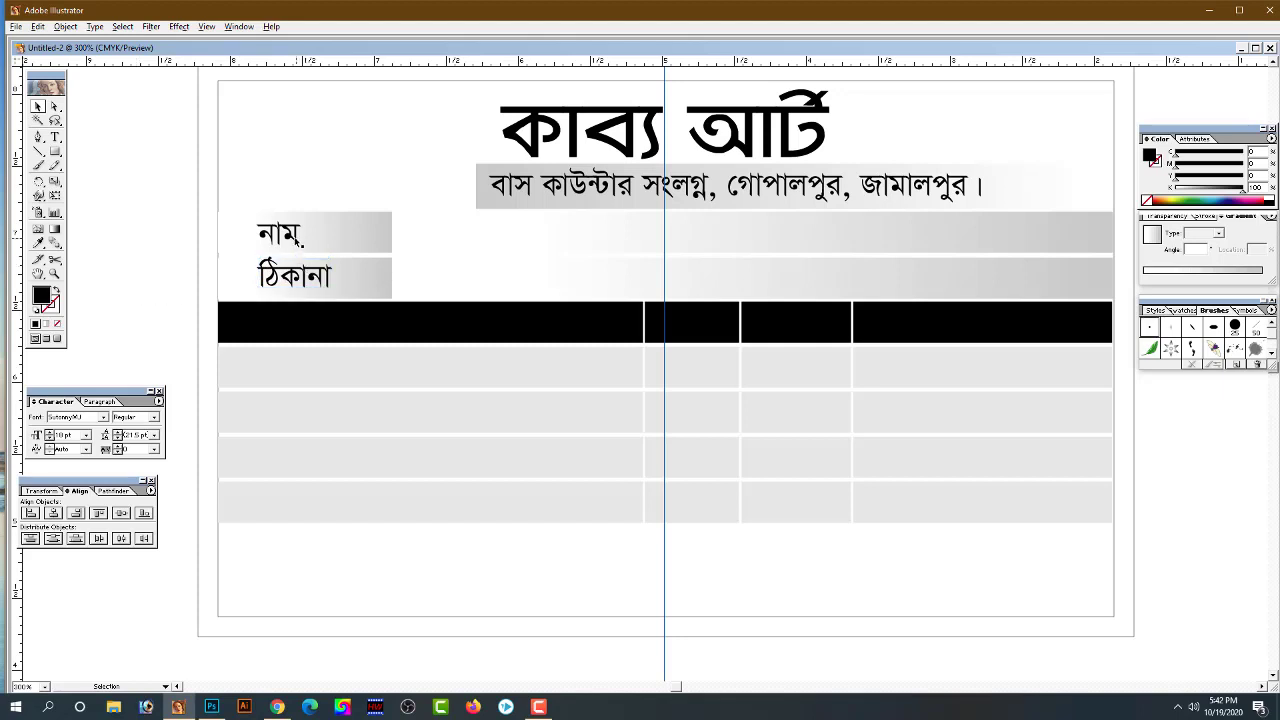
left_click_drag(290, 240, 432, 328)
Make the first header label bold and white and retype it as কাজের ধরণ
left_click(153, 417)
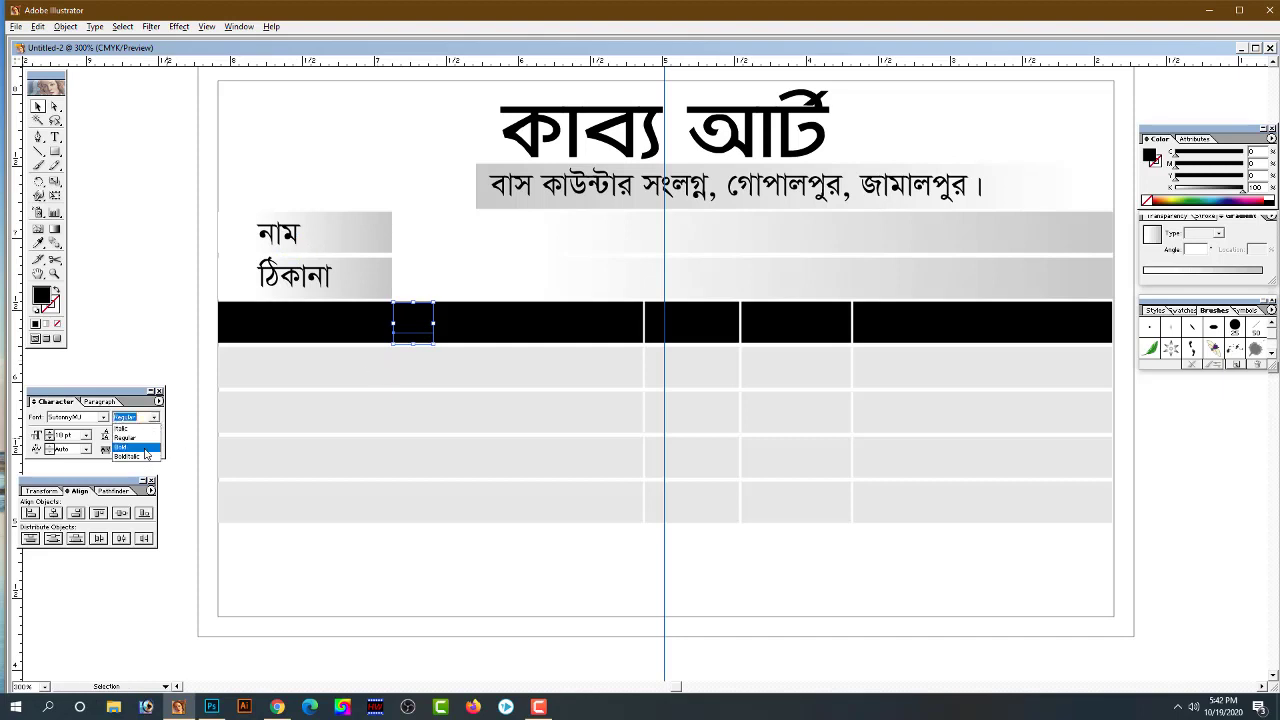
left_click(146, 447)
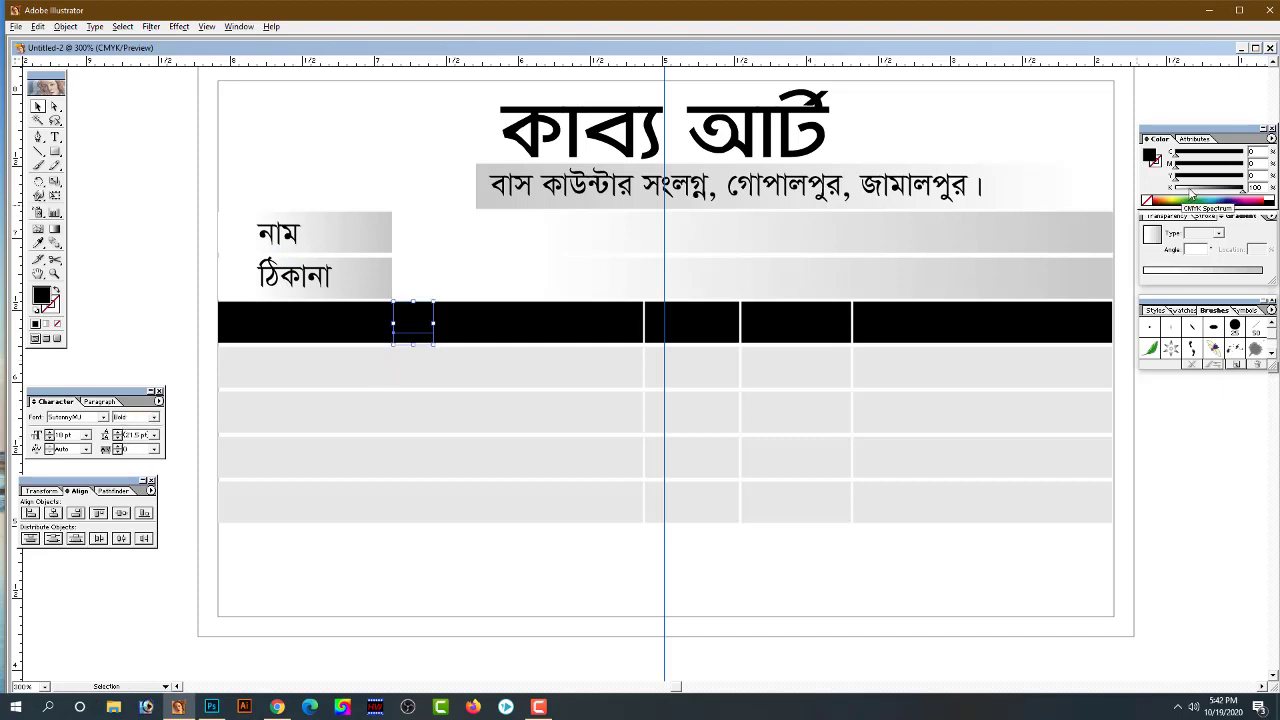
left_click_drag(1245, 188, 1180, 188)
double_click(410, 325)
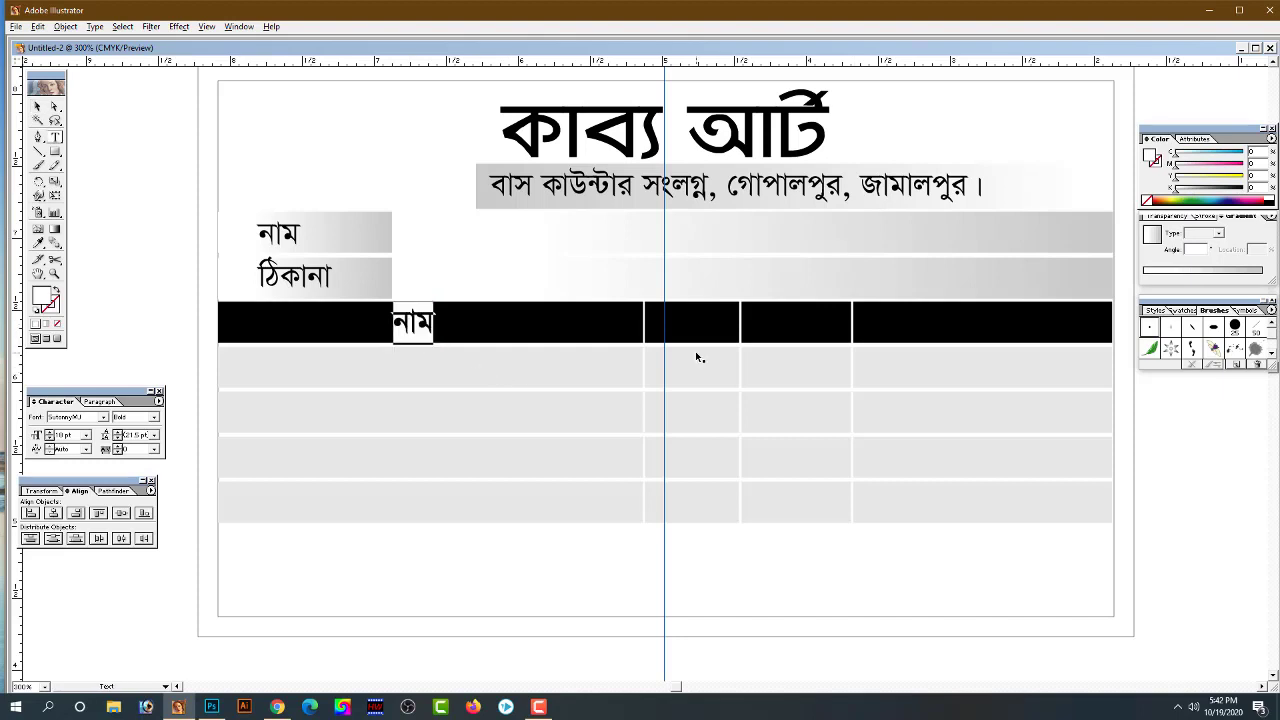
type("কাজে")
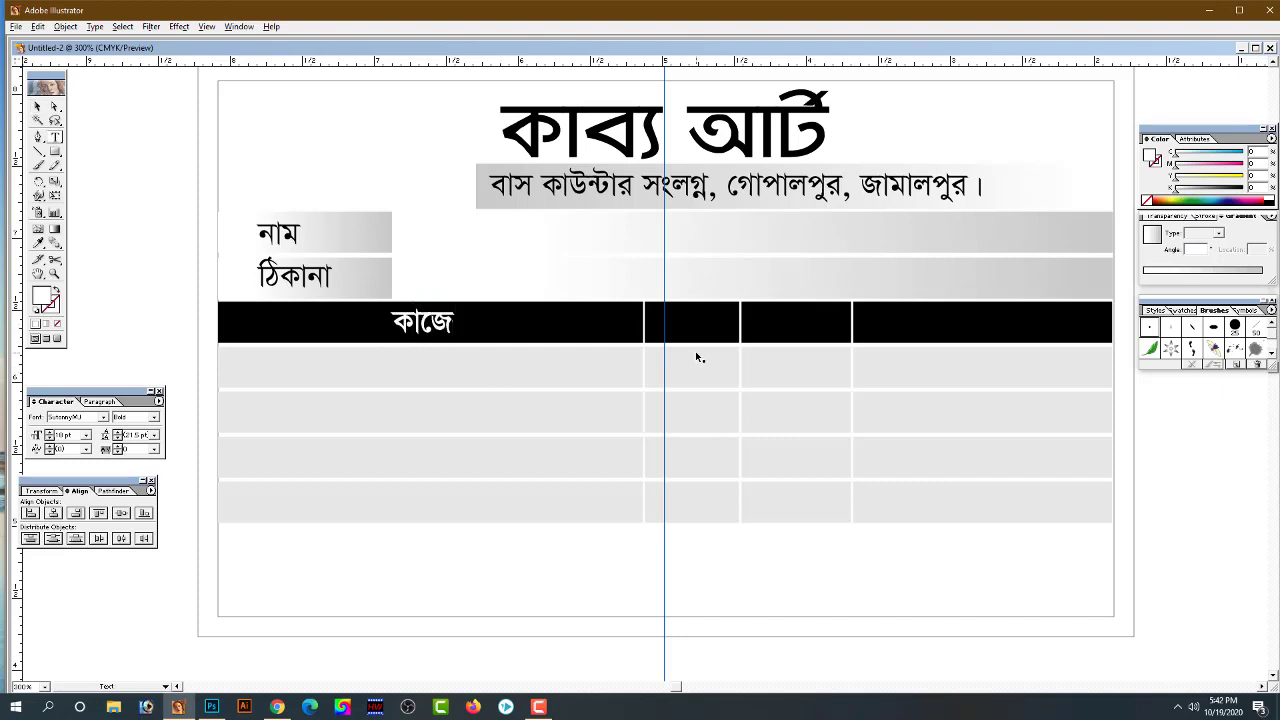
type("র")
type(" ধরণ")
key("Escape")
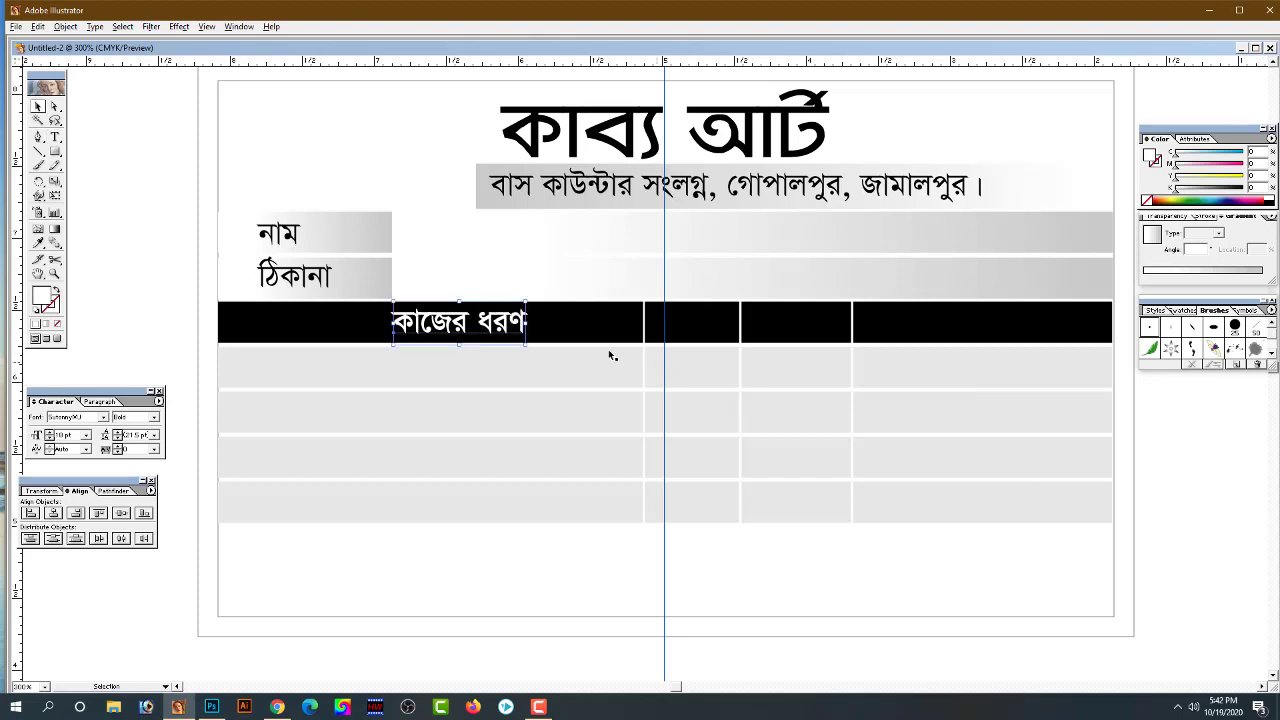
Copy the header label into the second column and relabel it দর
left_click_drag(511, 327, 777, 327)
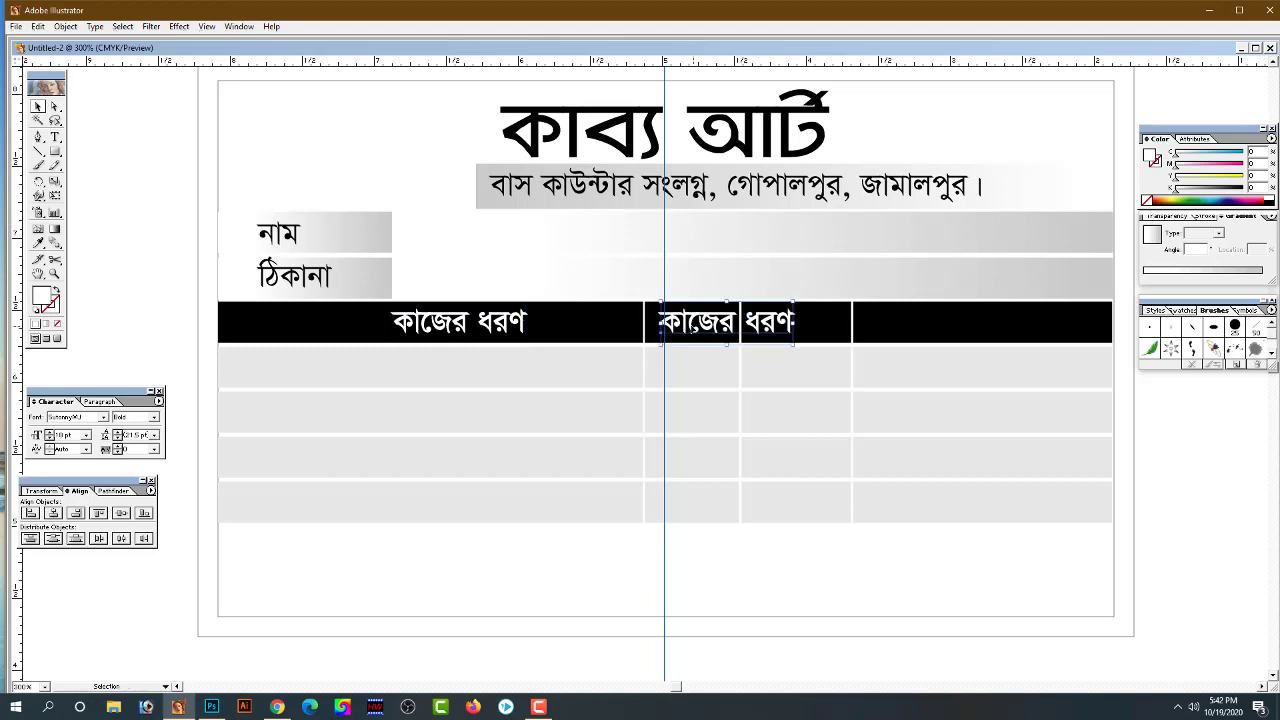
double_click(692, 330)
key("ctrl+a")
type("দর")
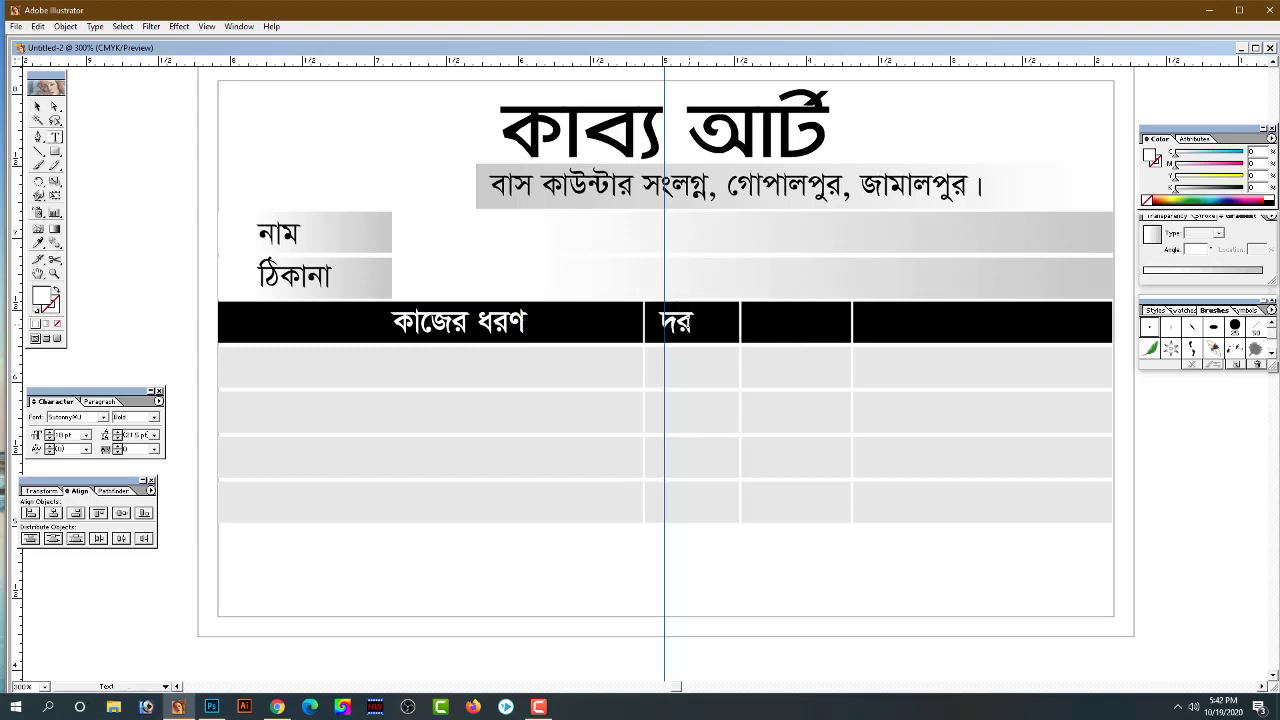
key("Escape")
Copy the দর header into the third column, relabel it সংখ্যা and nudge it left
left_click_drag(688, 326, 802, 326)
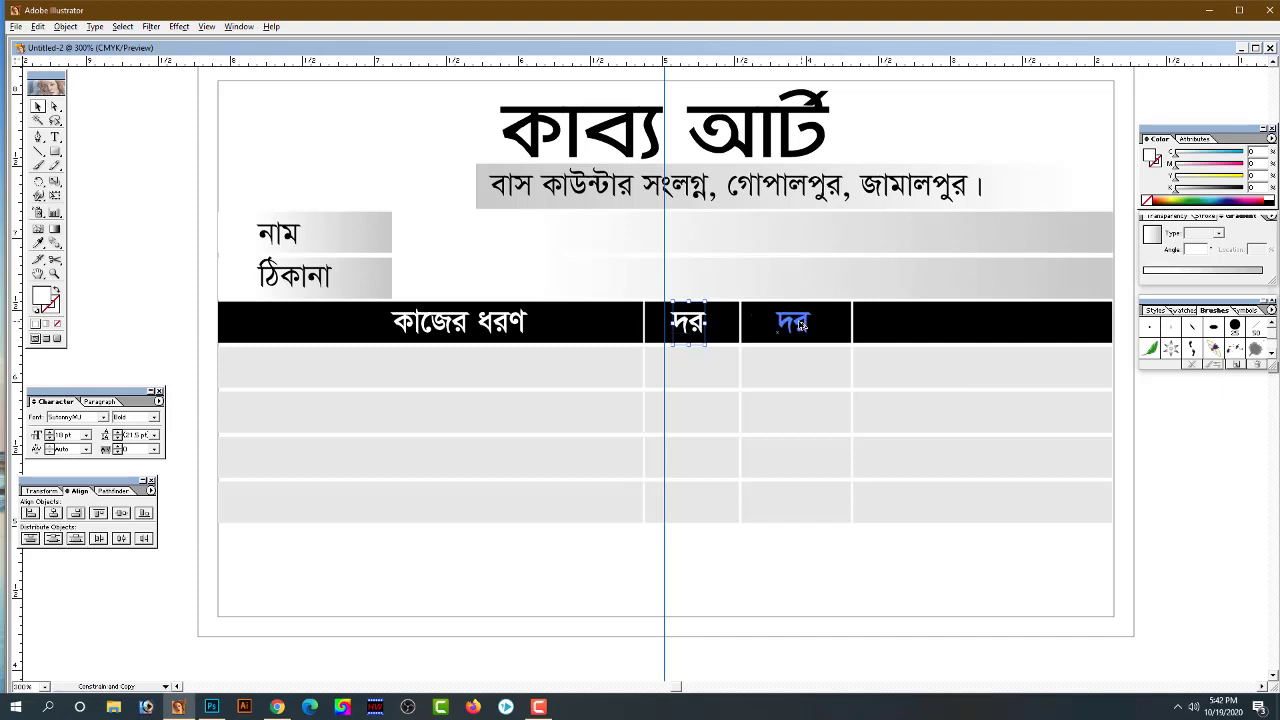
double_click(790, 322)
key("ctrl+a")
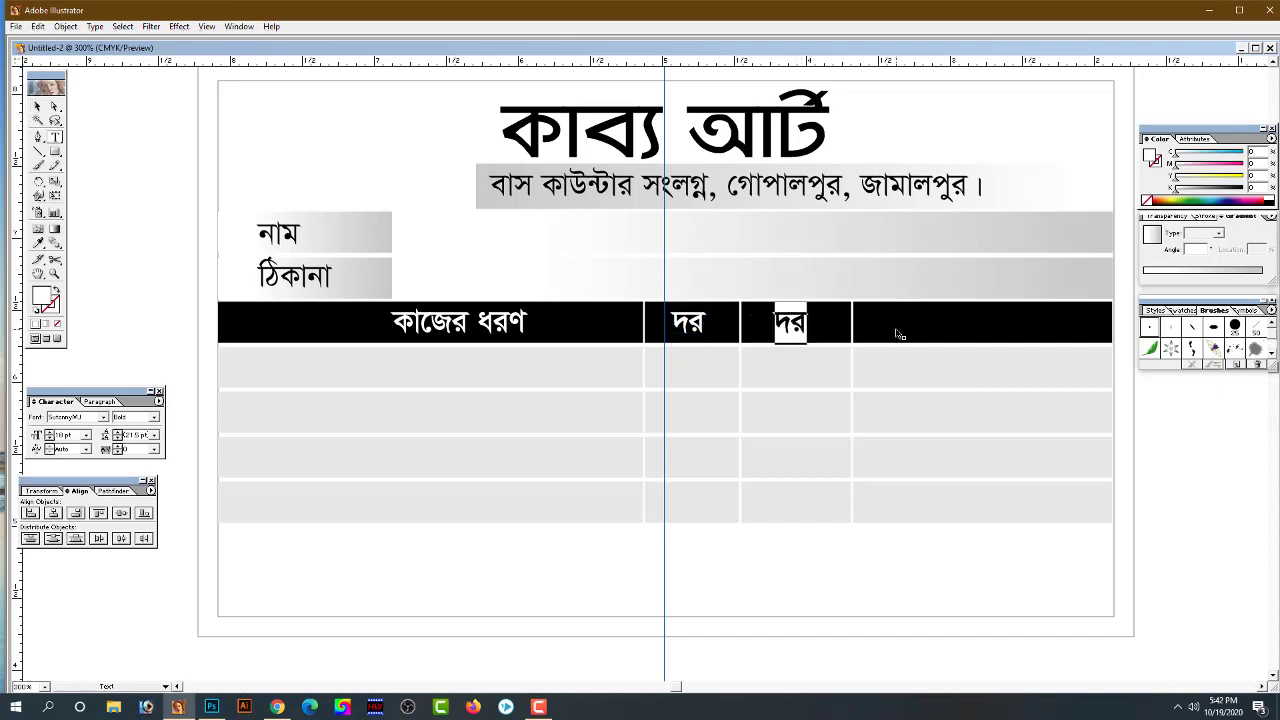
type("সং")
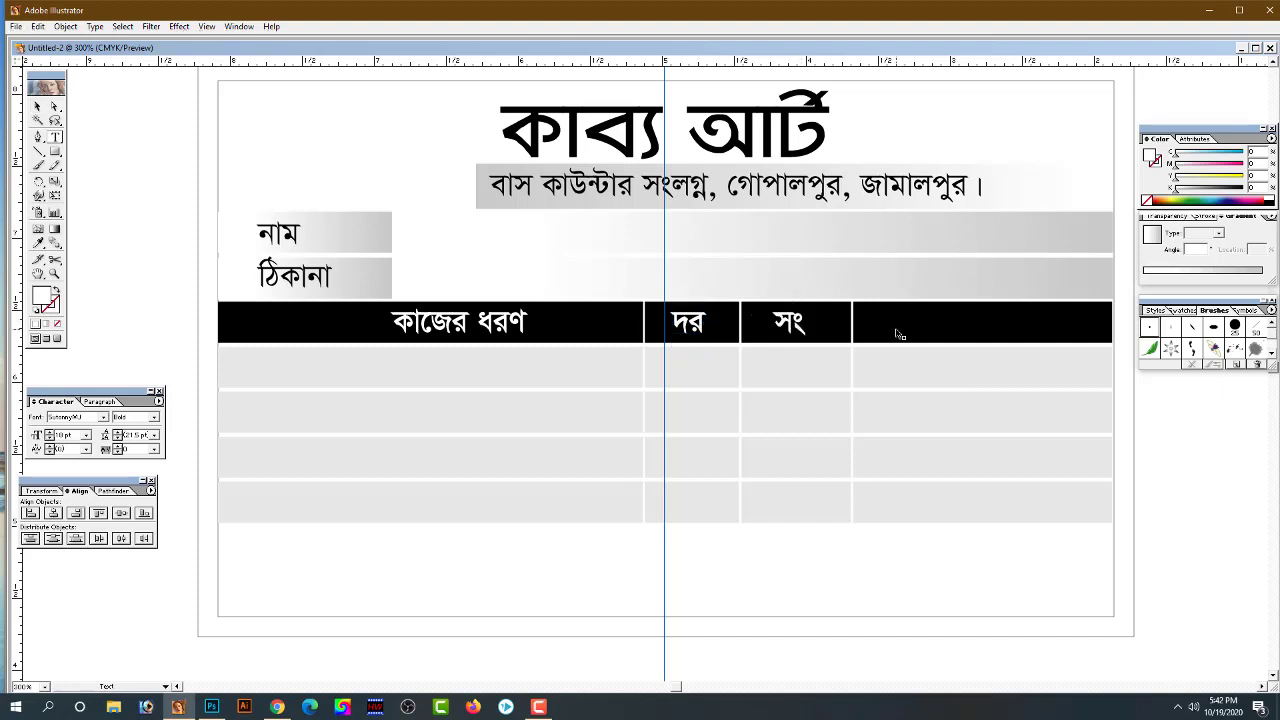
type("খ্যা")
key("Escape")
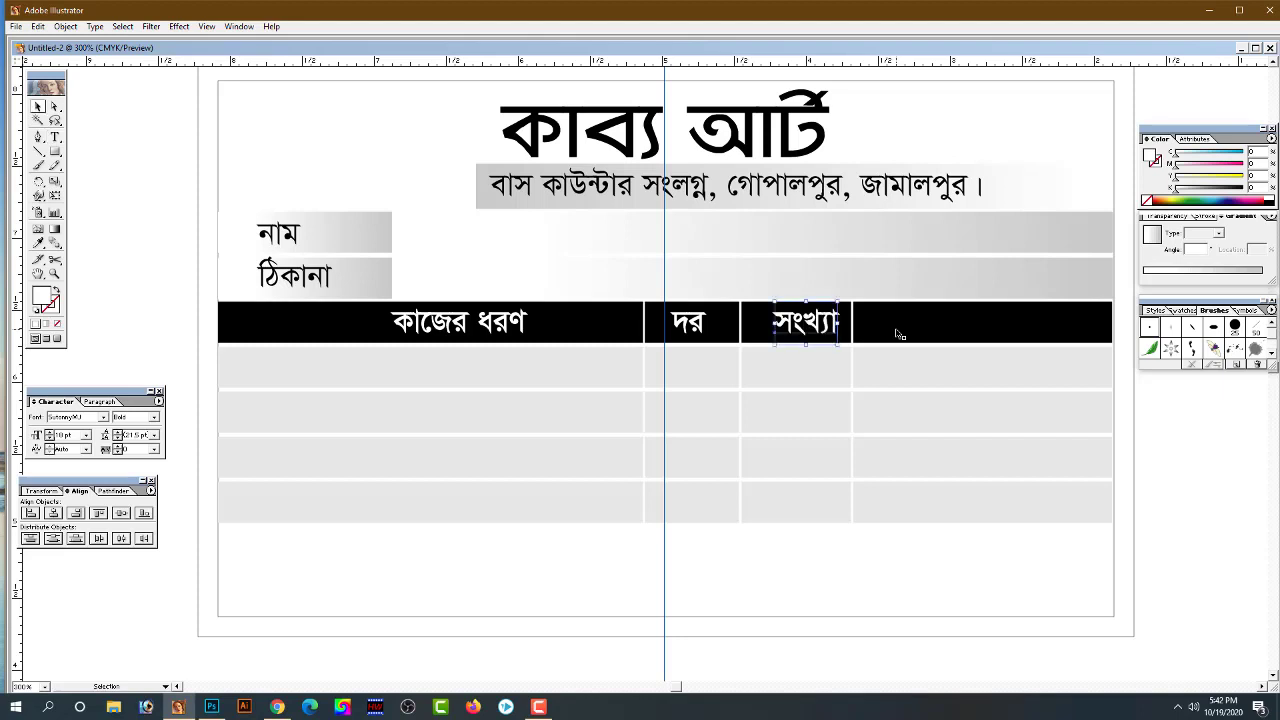
key("Left")
key("Left")
key("Left")
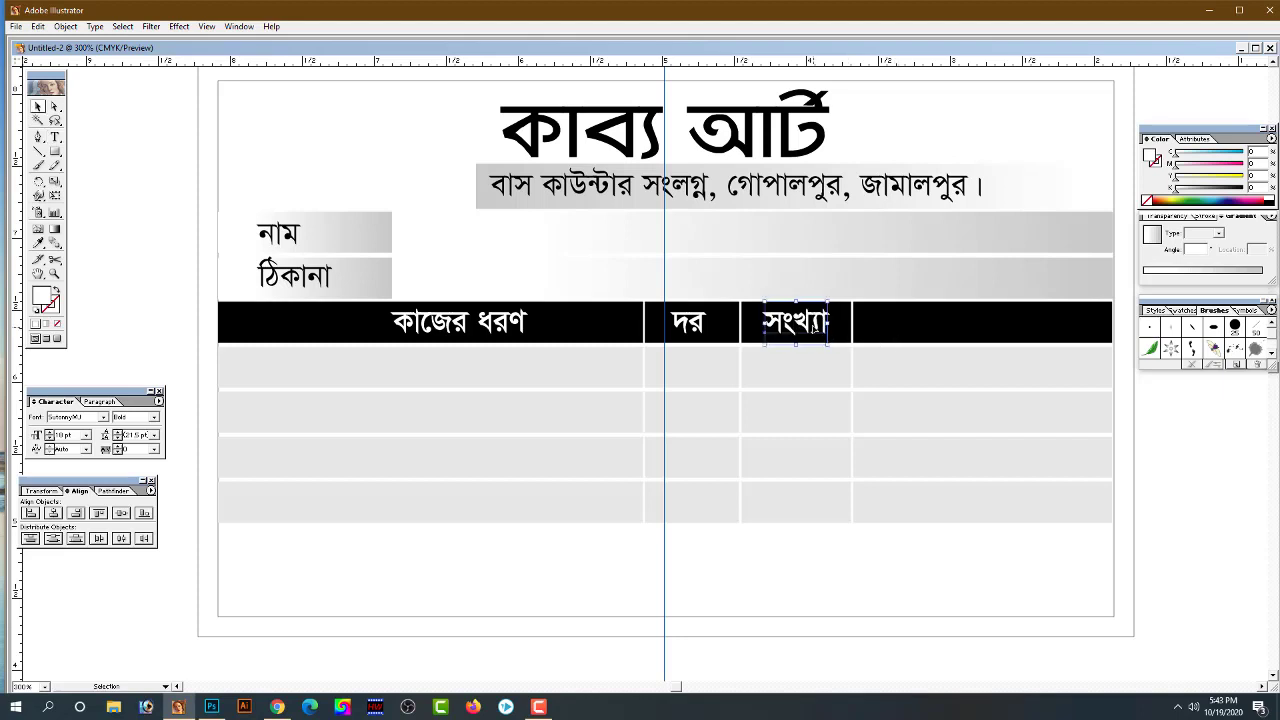
Copy the সংখ্যা header into the fourth column, relabel it মূল্য and nudge it right
left_click_drag(814, 327, 975, 327)
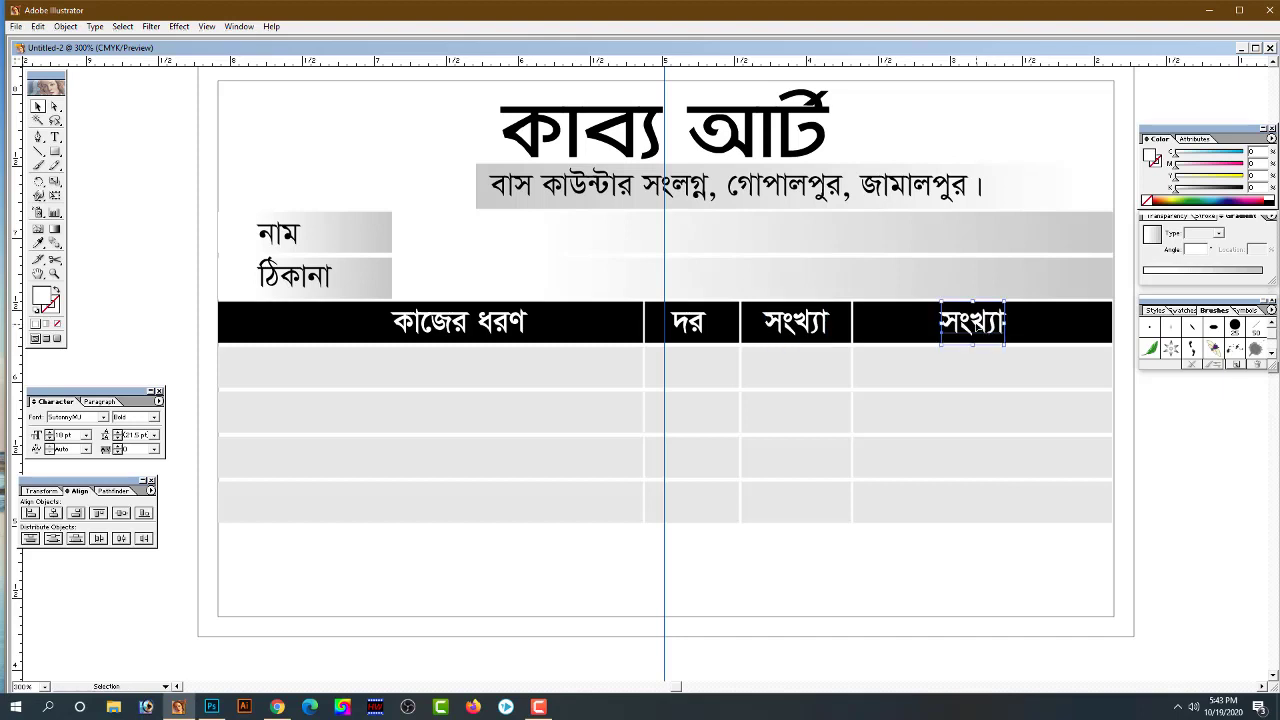
double_click(975, 325)
key("ctrl+a")
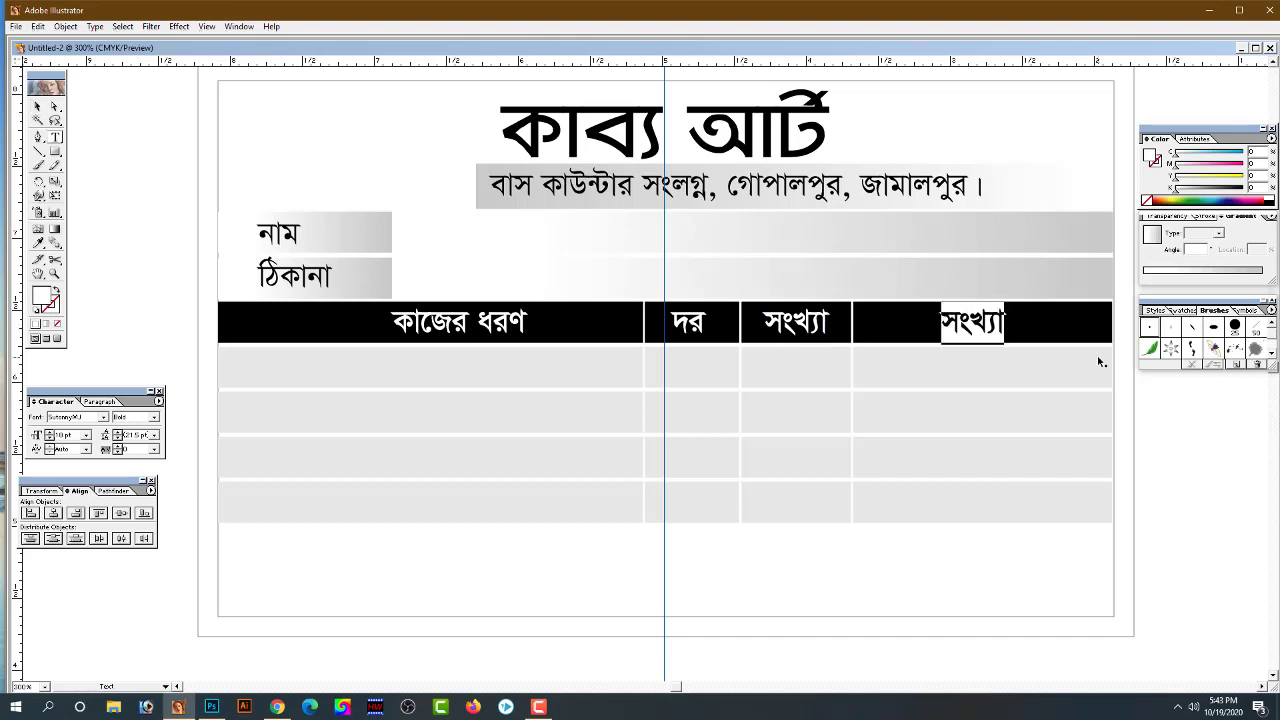
type("ম")
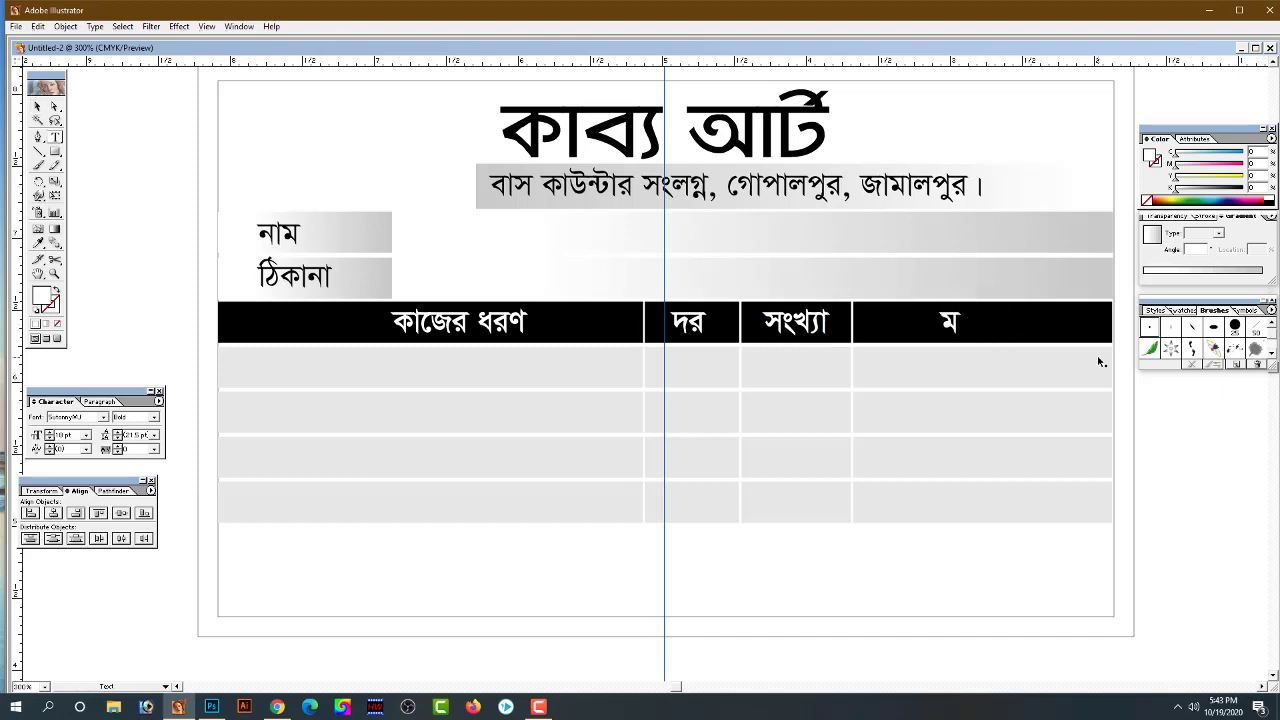
type("ূল্য")
key("Escape")
key("Right")
key("Right")
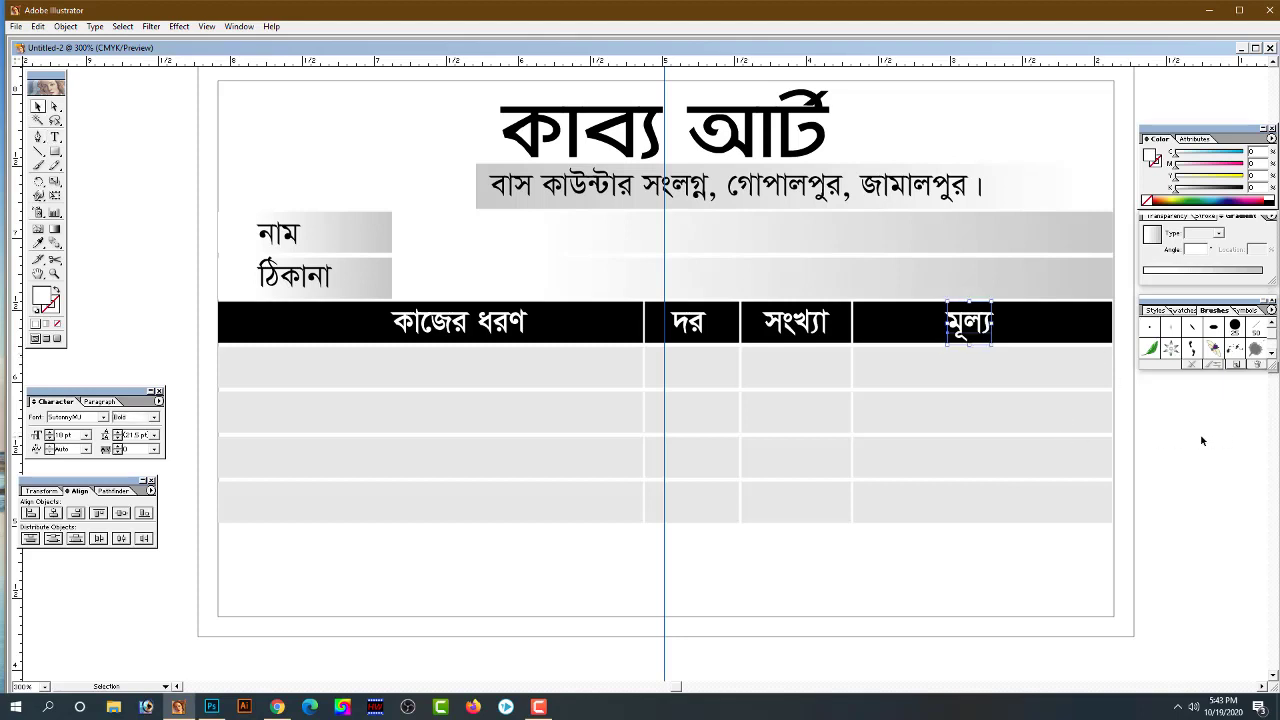
left_click(1186, 440)
left_click(709, 370, "alt")
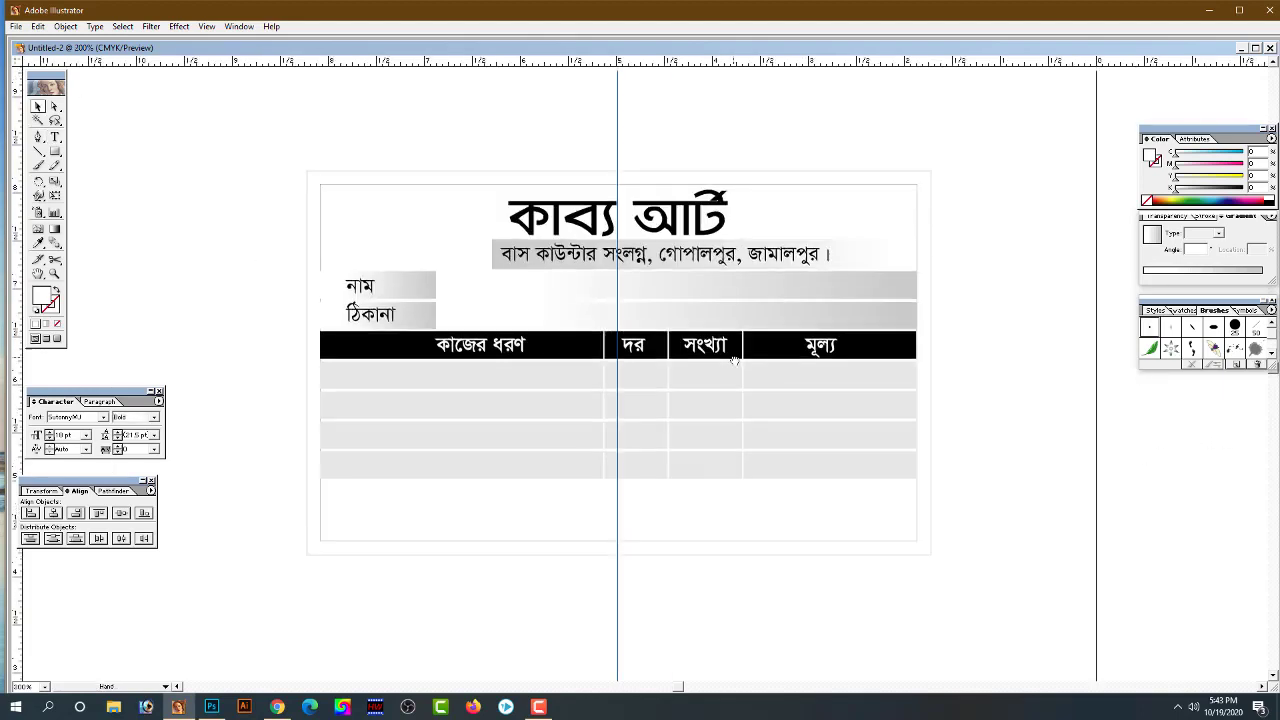
left_click(726, 370)
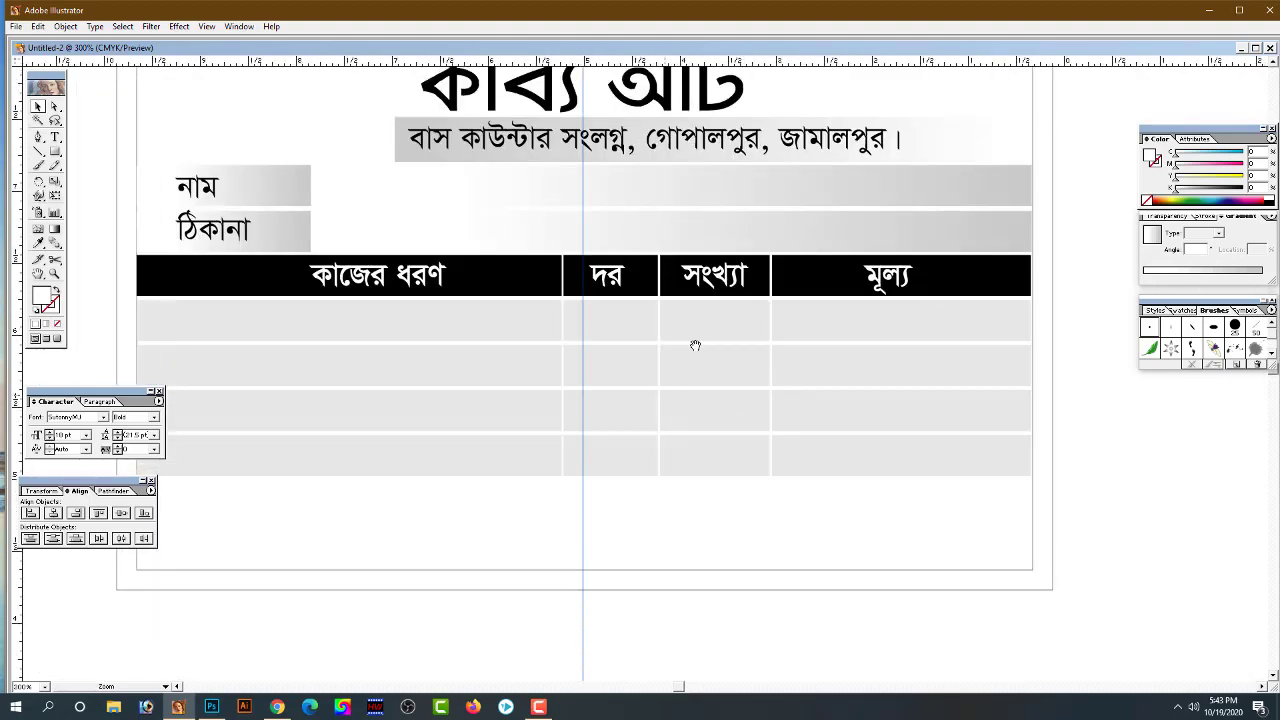
left_click(691, 343, "alt")
mouse_move(711, 366)
left_mouse_down()
mouse_move(778, 417)
mouse_move(826, 420)
left_mouse_up()
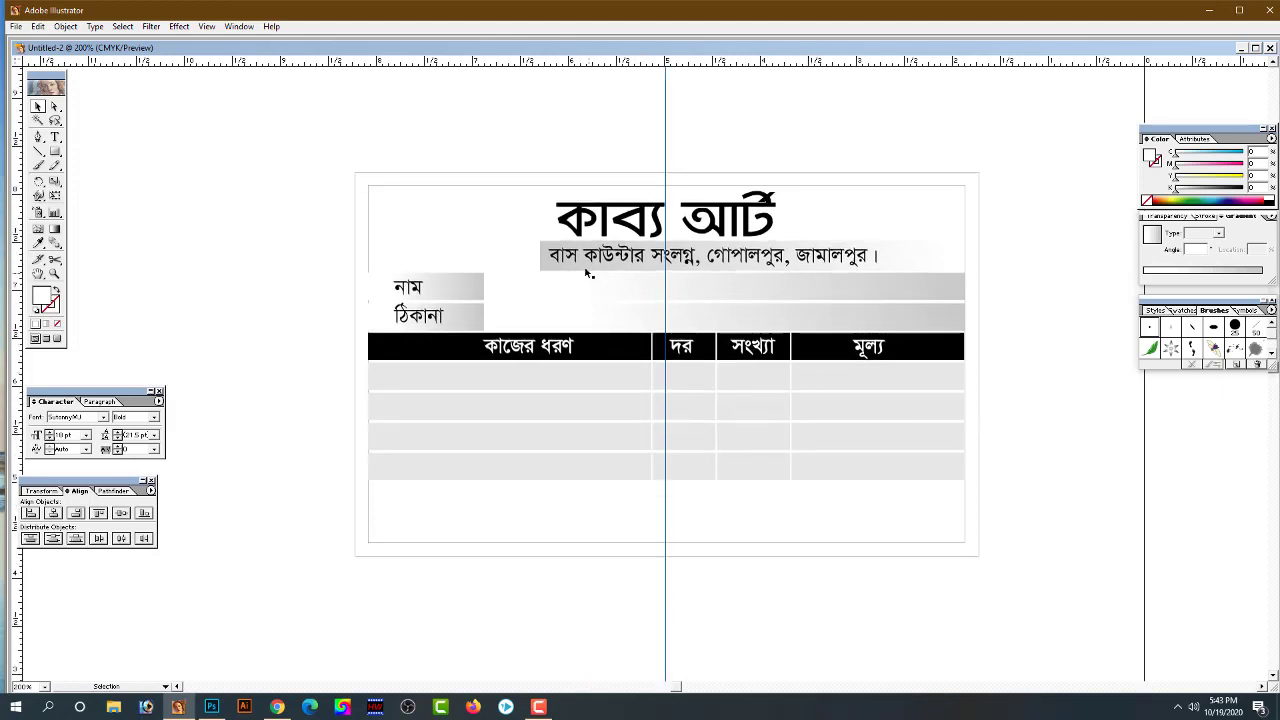
Copy the address line below the table and retype it as কথায়, a dotted field, and মোট মূল্য
left_click_drag(590, 258, 443, 497)
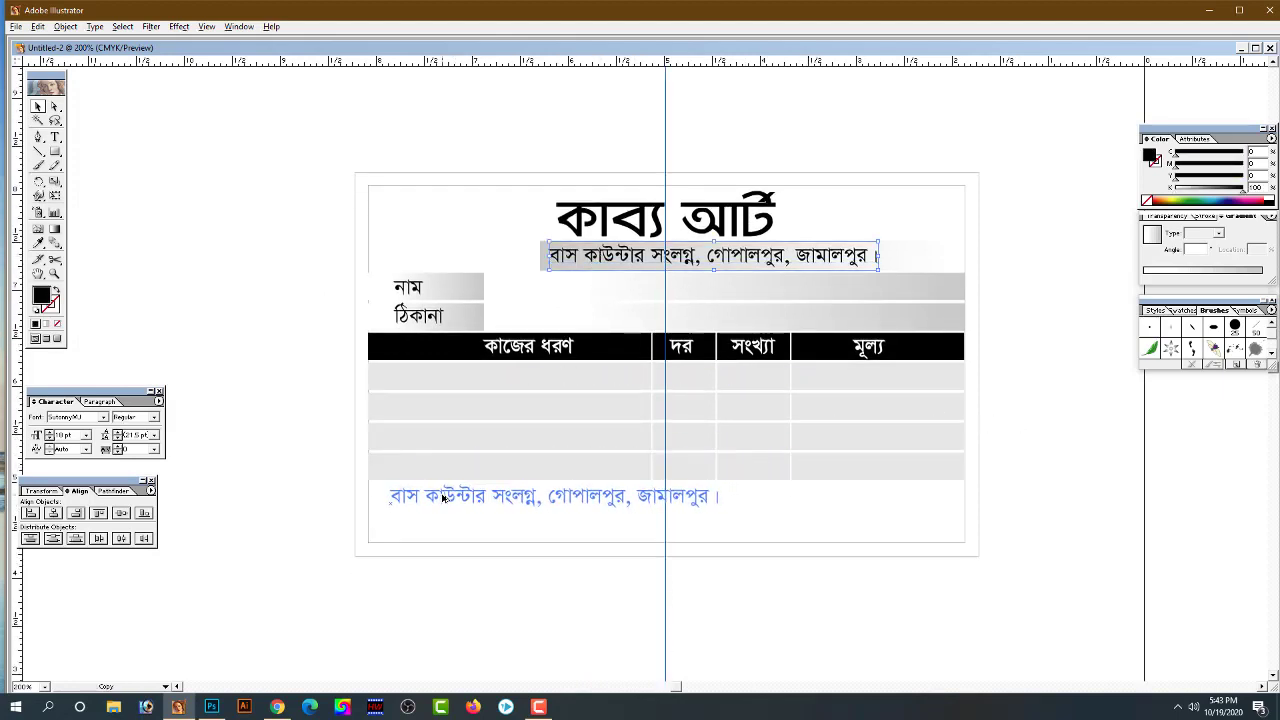
triple_click(527, 507)
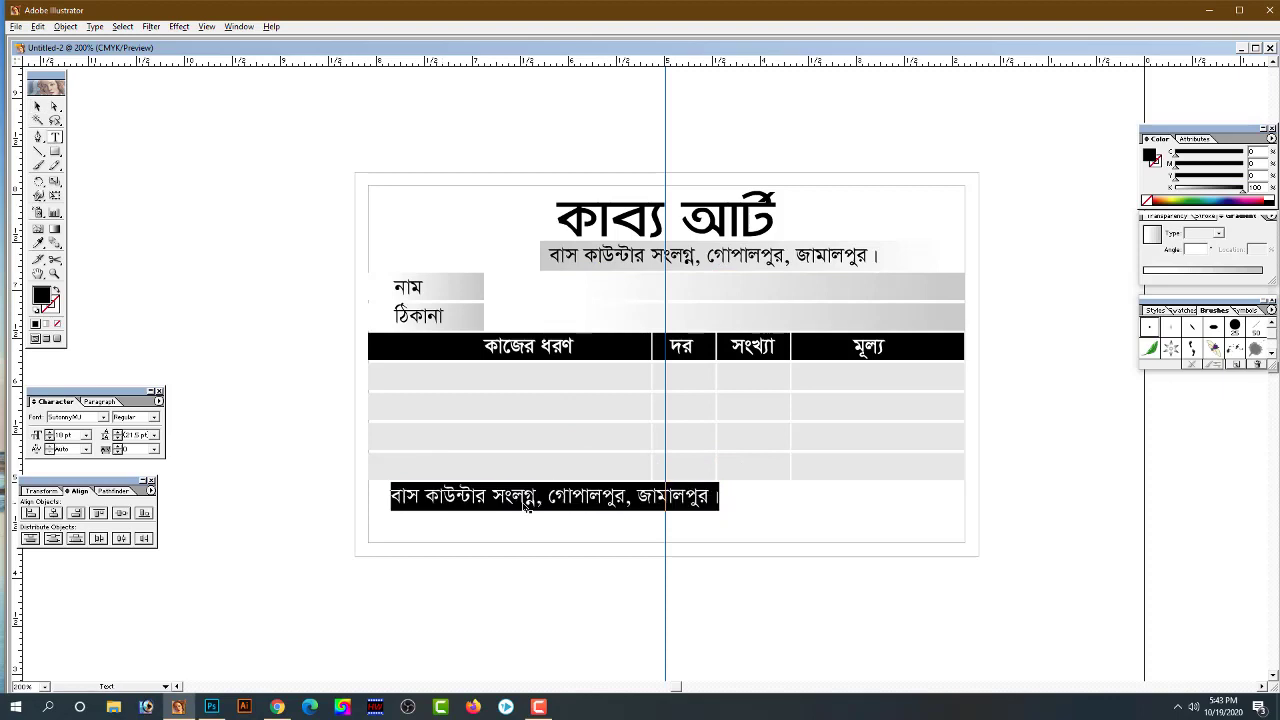
type("কথায়")
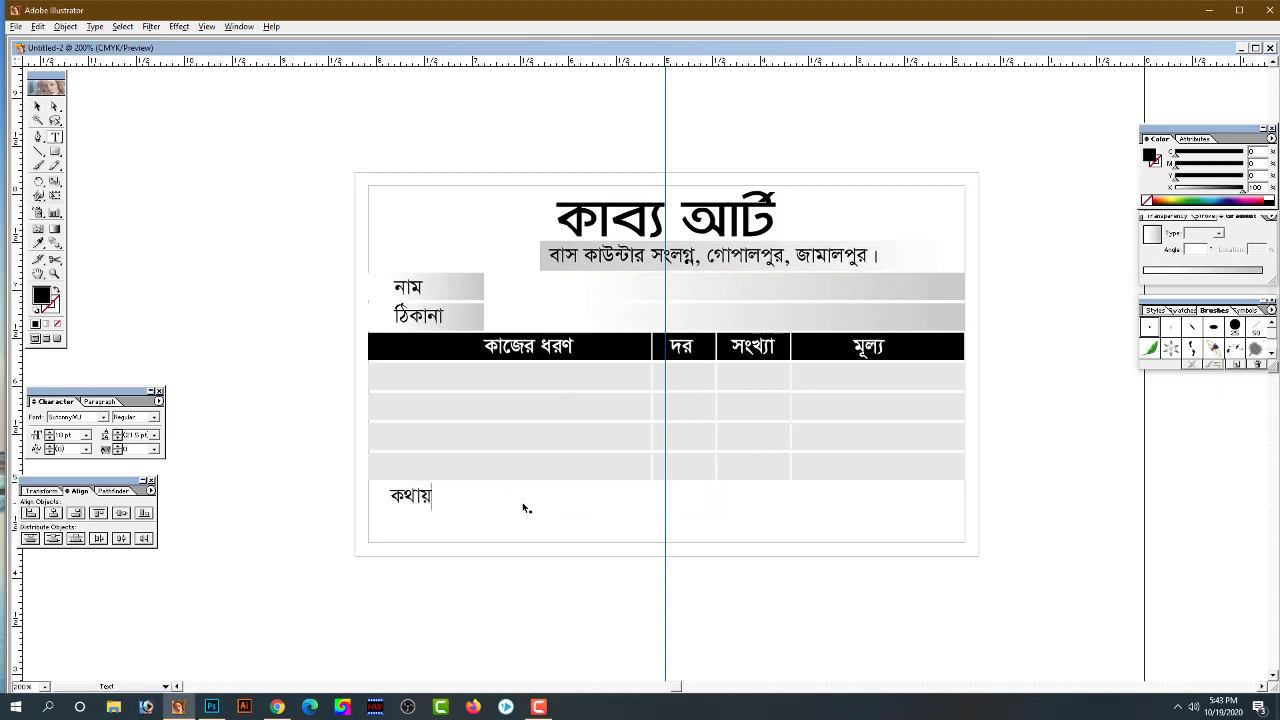
type("..................................")
type("............................ মো")
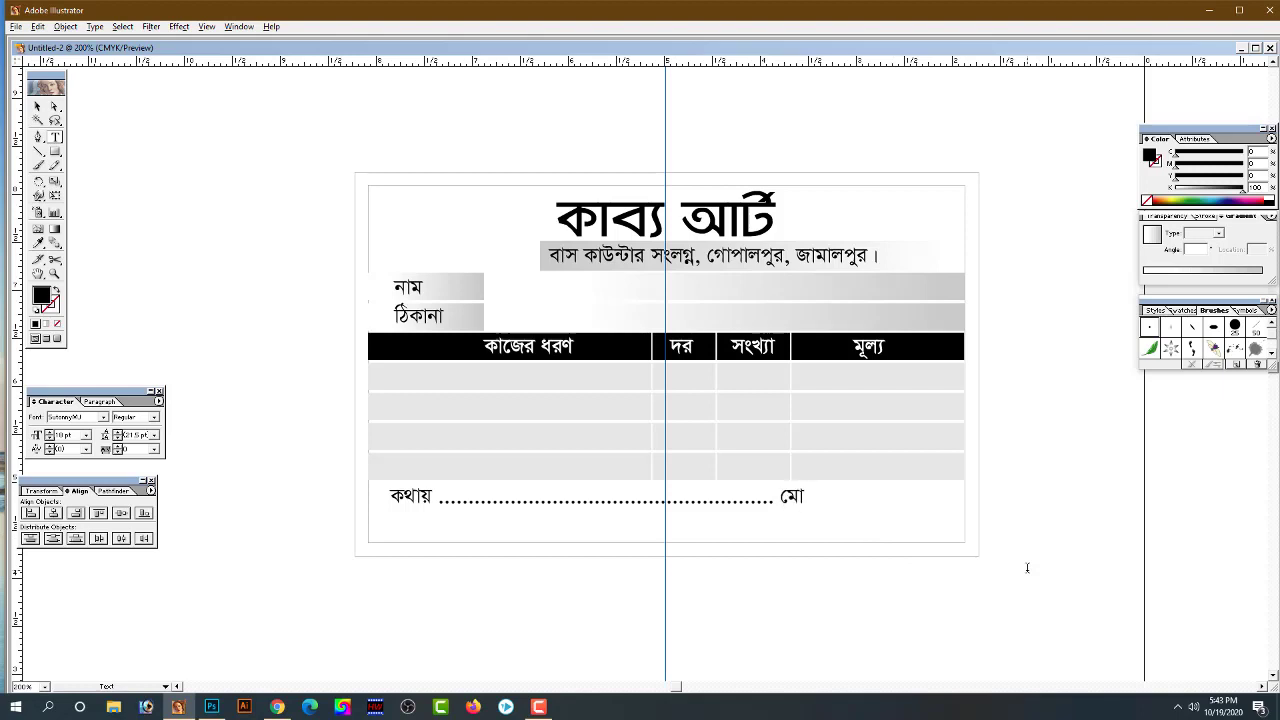
type("ট মূল্য")
key("Escape")
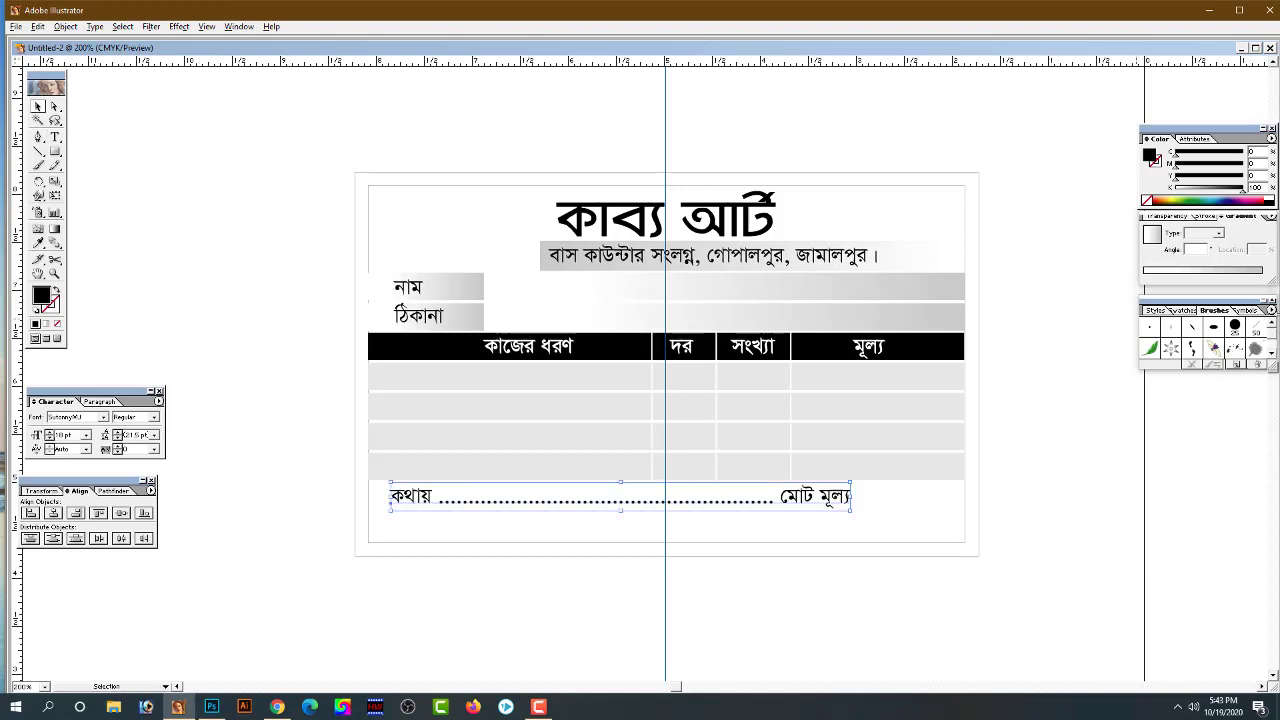
left_click(1083, 469)
key("ctrl+equal")
Delete three dots from the footer's dotted field and add a space before মোট মূল্য
scroll(730, 460, "left", 2)
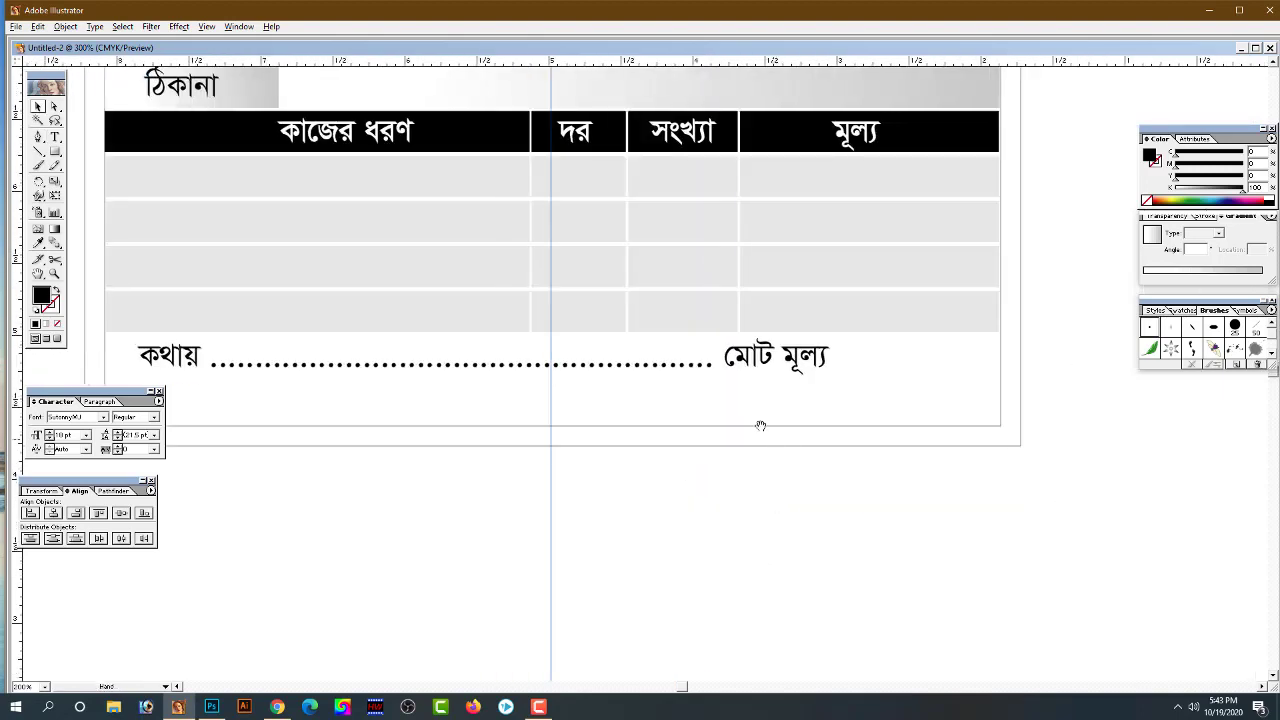
double_click(718, 367)
key("BackSpace")
key("BackSpace")
key("BackSpace")
key("BackSpace")
key("BackSpace")
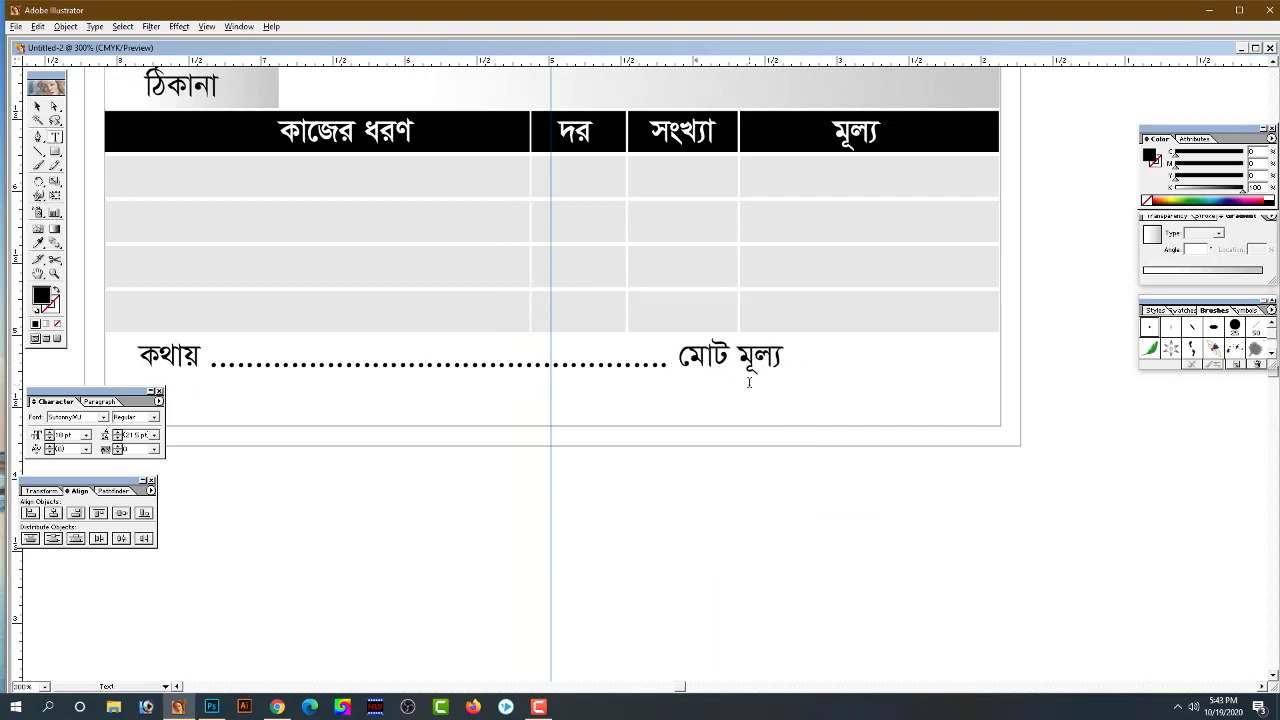
key("BackSpace")
key("BackSpace")
key("BackSpace")
key("BackSpace")
key("BackSpace")
key("BackSpace")
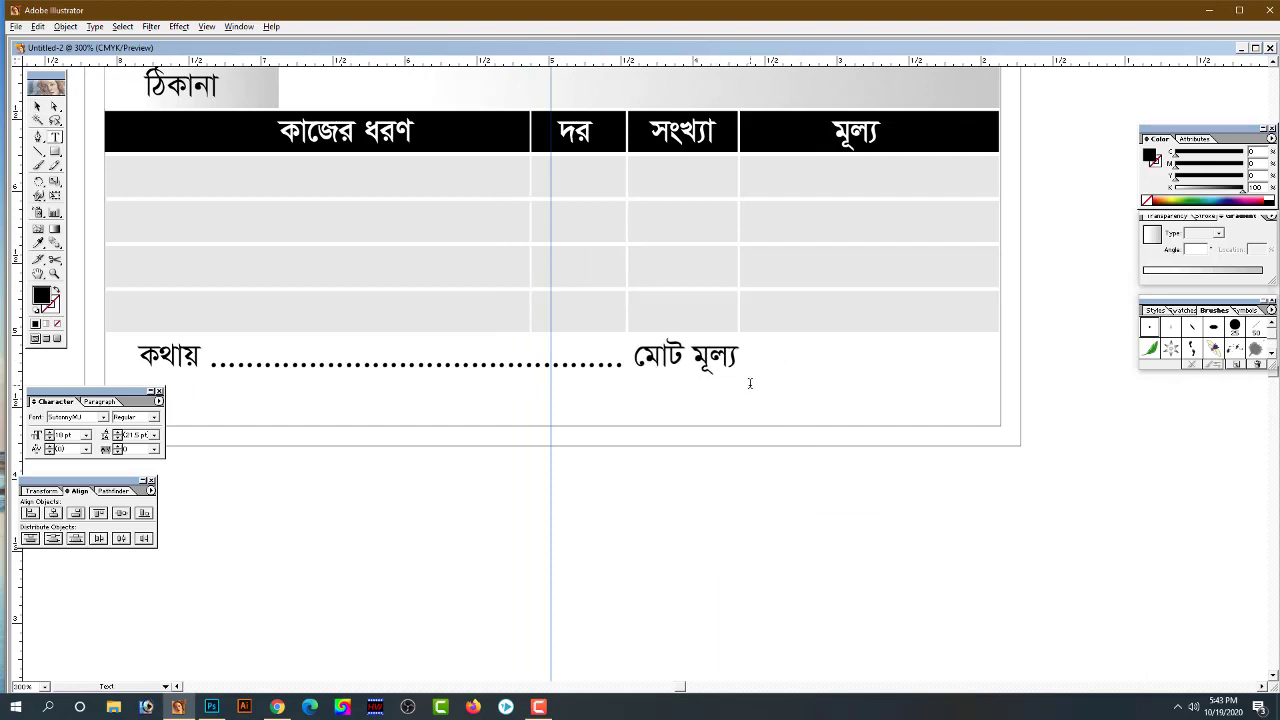
key("BackSpace")
key("BackSpace")
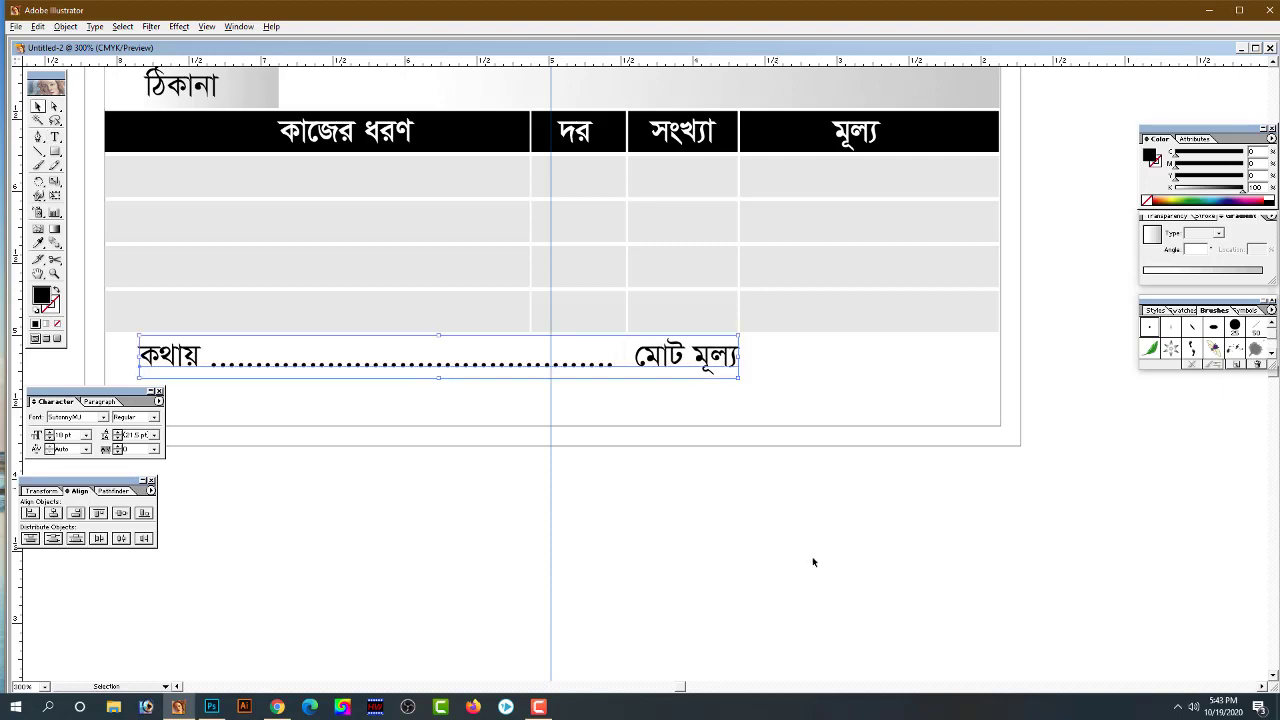
key("ctrl+alt+space")
Move the footer line left to the table's edge and add four more dots to its field
left_click(475, 397)
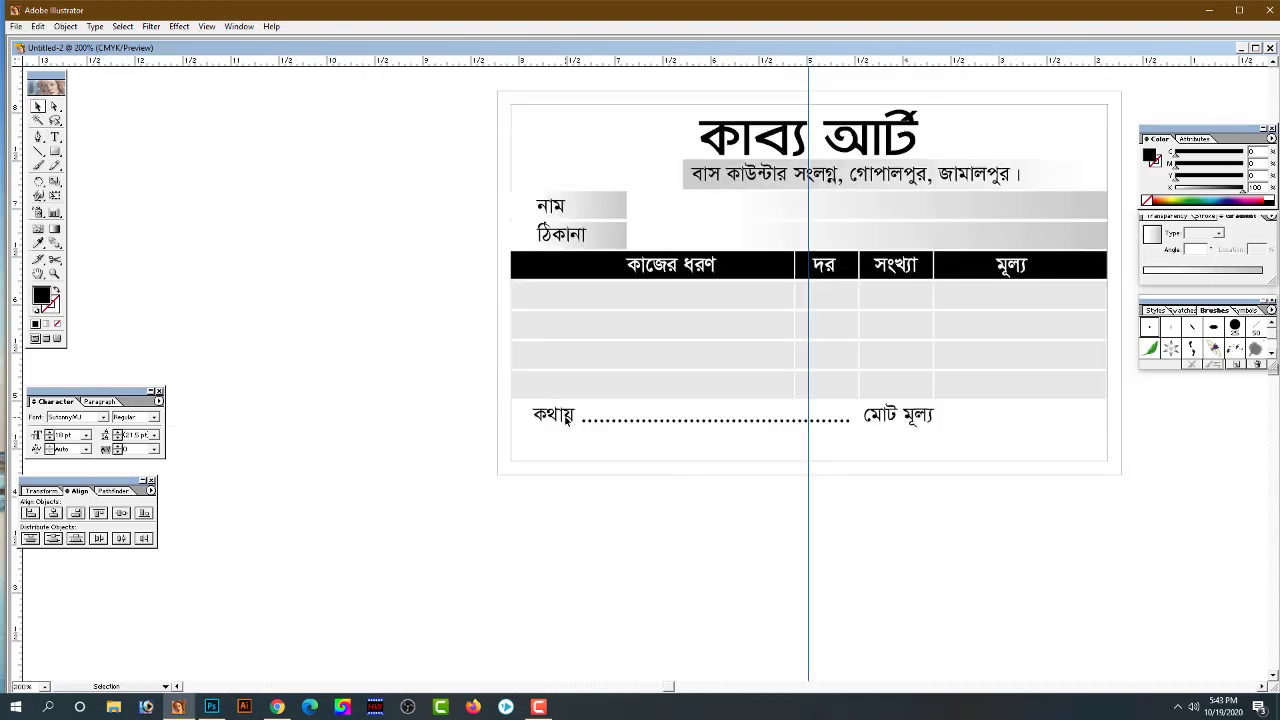
left_click_drag(567, 420, 548, 419)
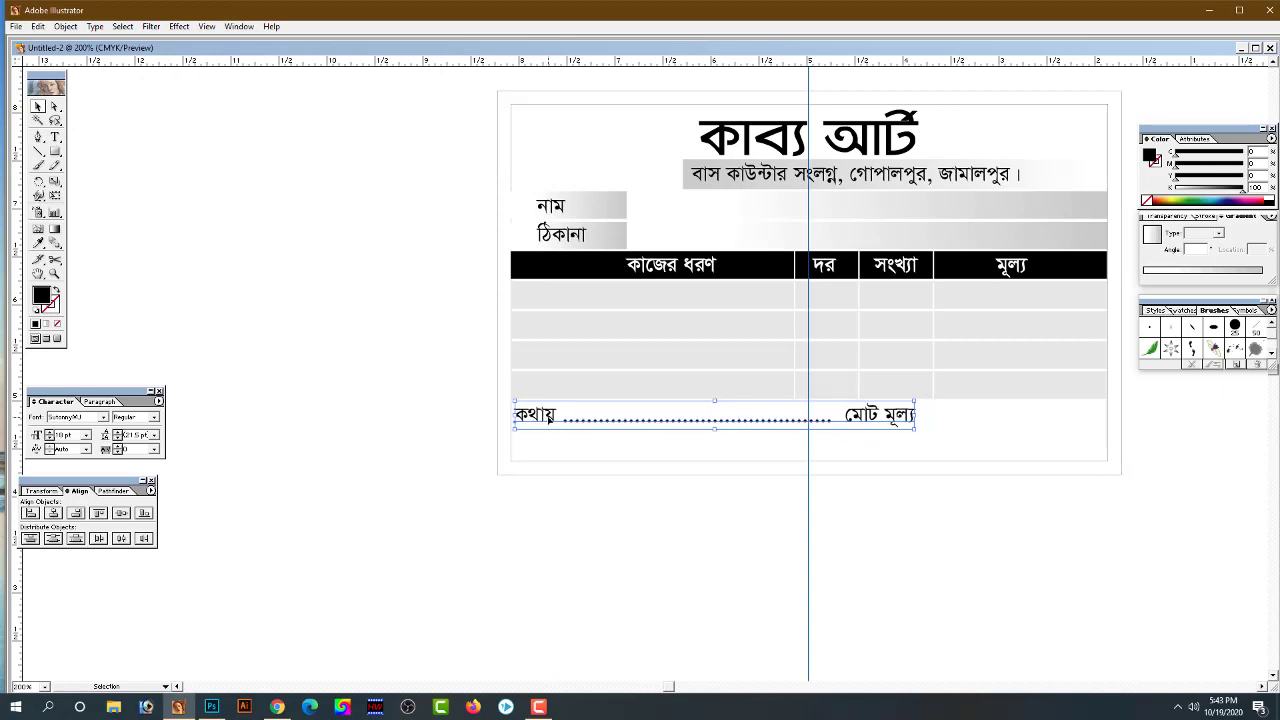
key("ctrl+shift+a")
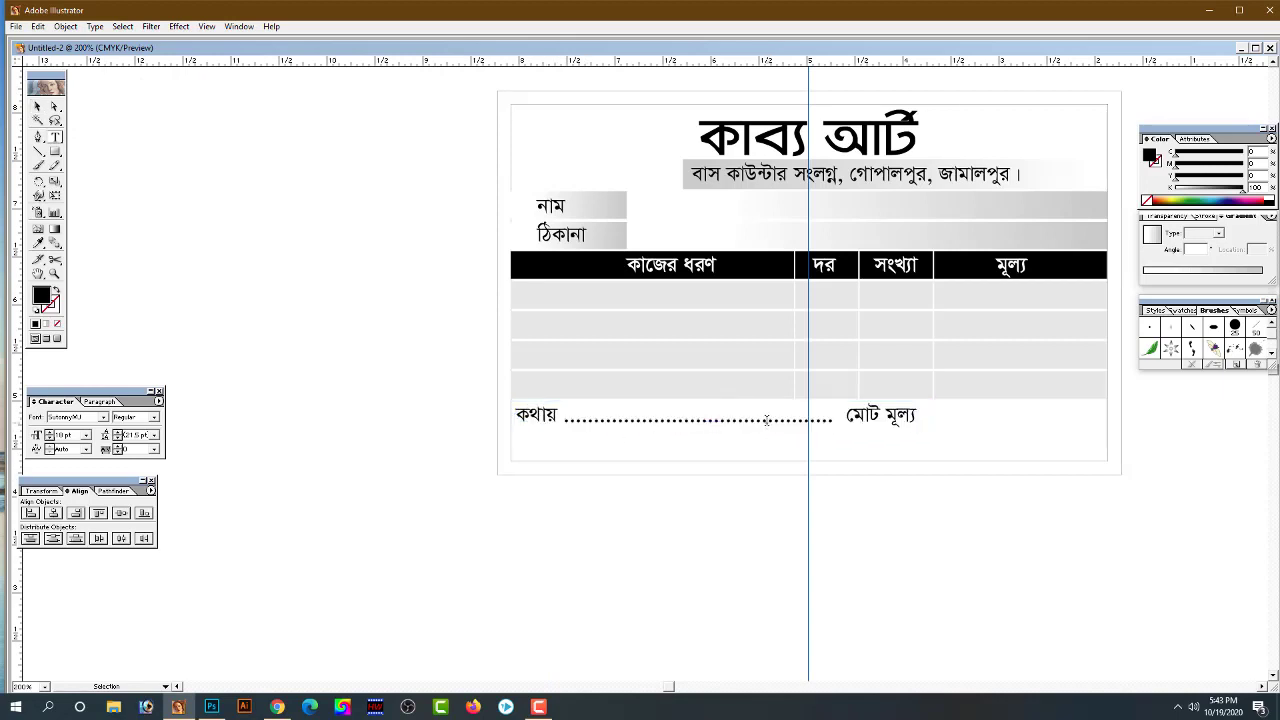
key("t")
left_click(768, 420)
type("....")
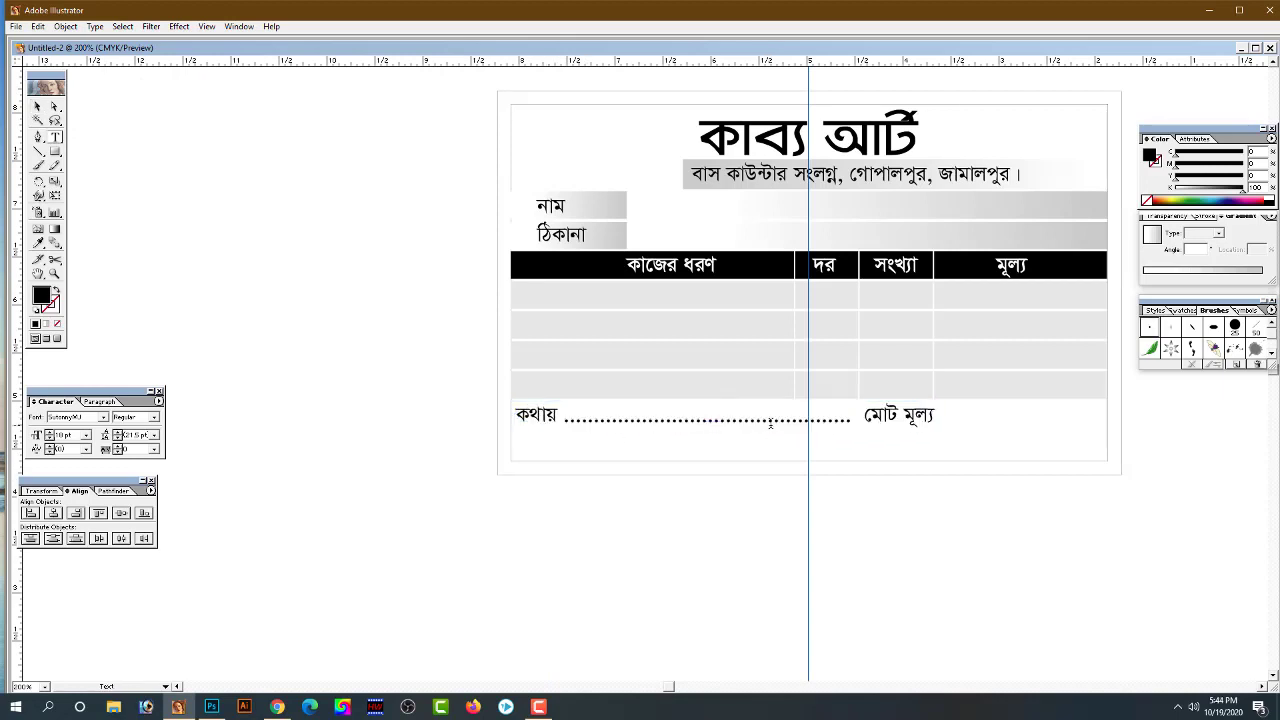
key("Escape")
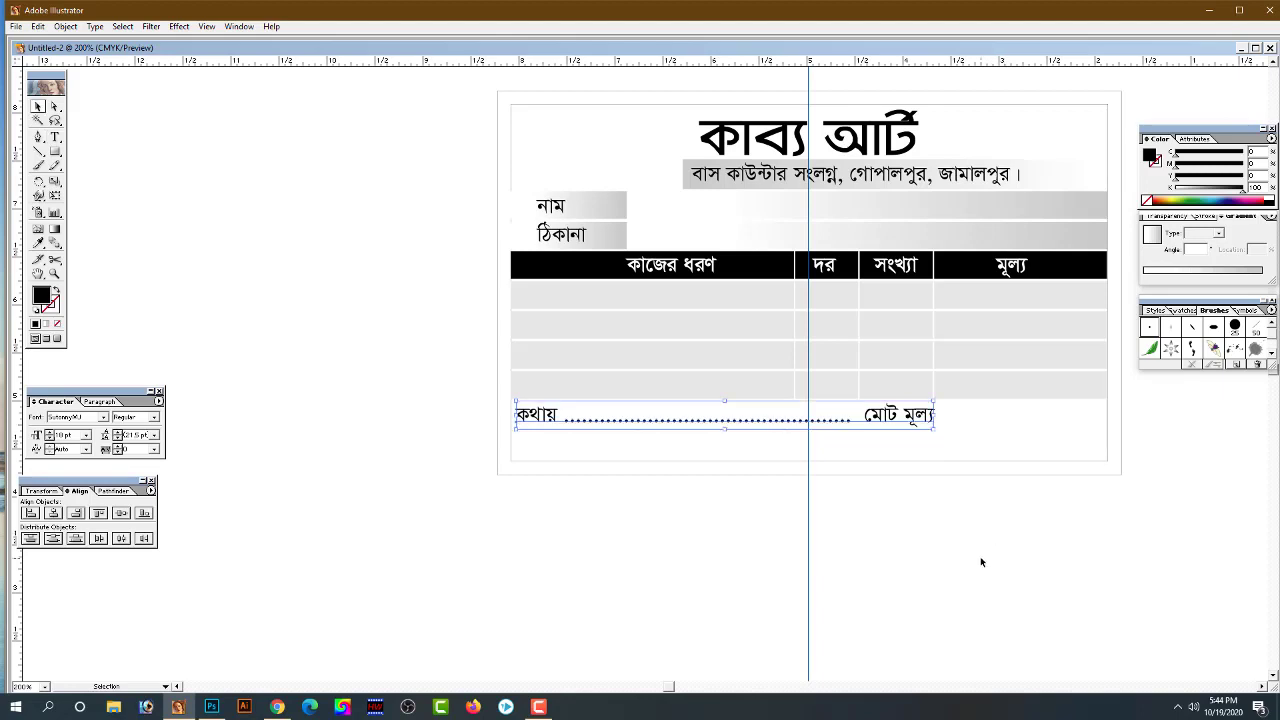
left_click(969, 567)
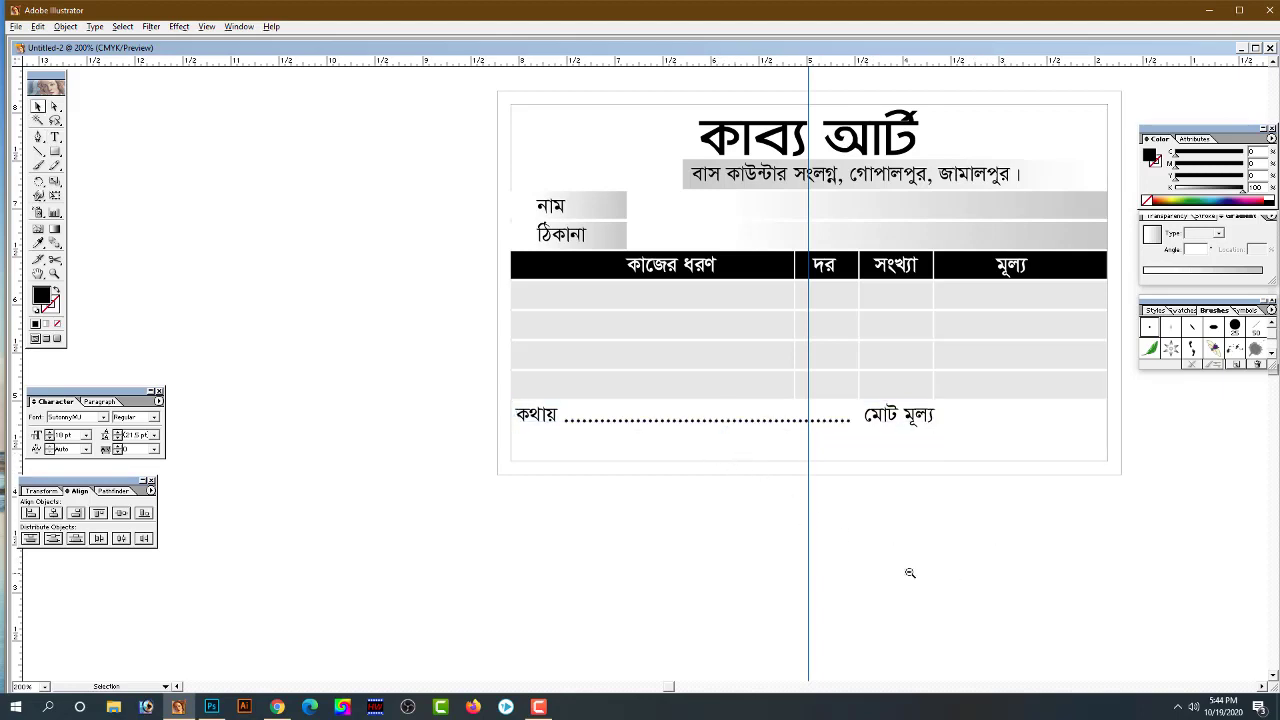
scroll(890, 550, "right", 2)
scroll(974, 346, "up", 1)
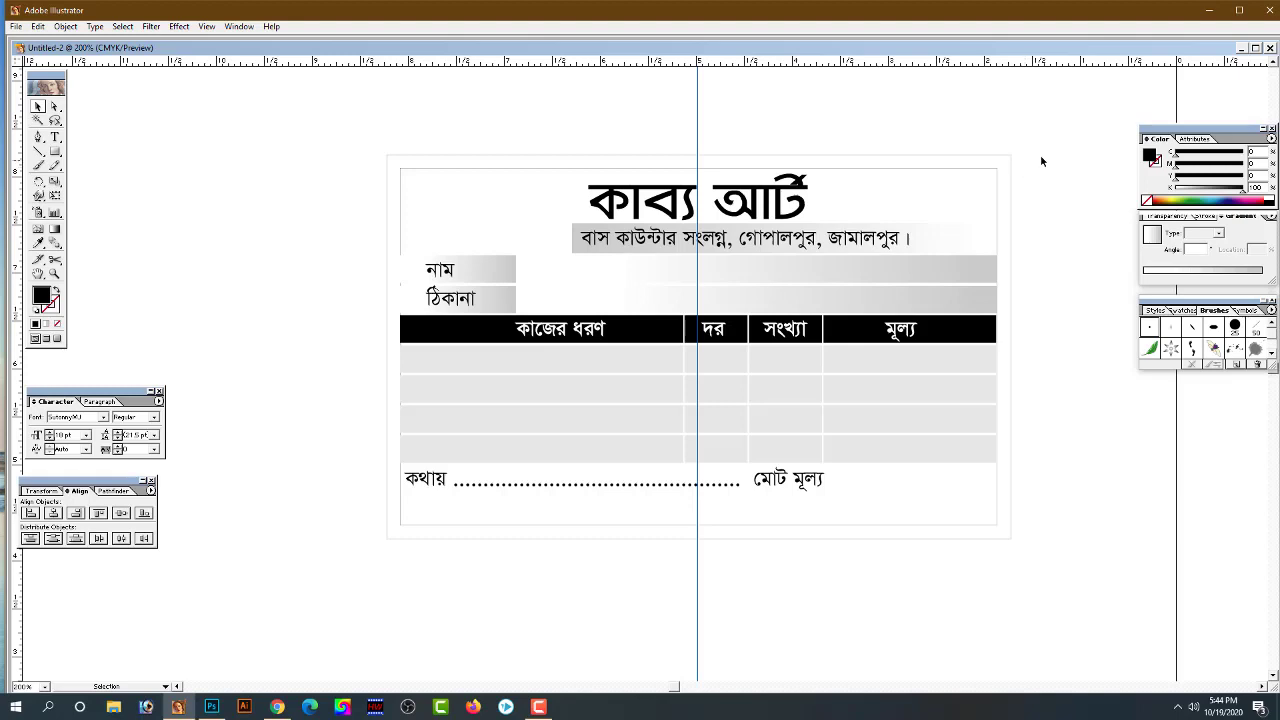
Select all the cash memo artwork and drag its top-centre handle down to squash its height
left_click(447, 196)
left_click(305, 148)
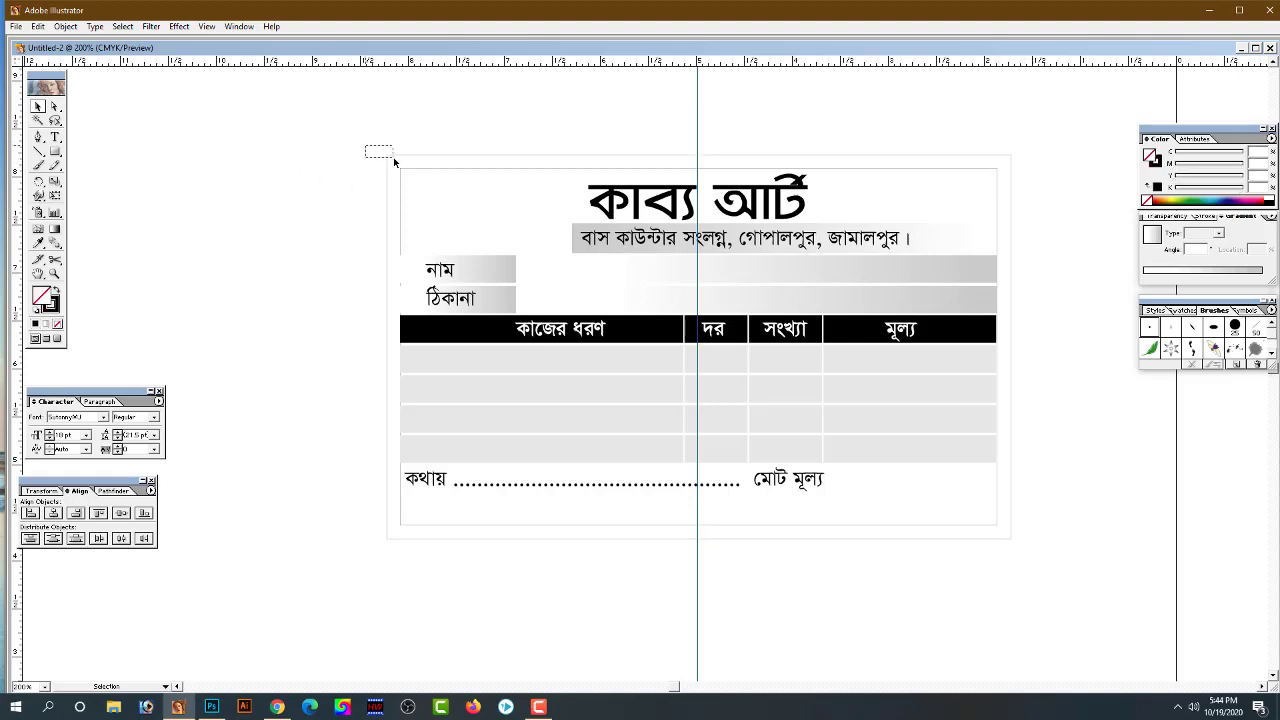
left_click_drag(382, 152, 393, 157)
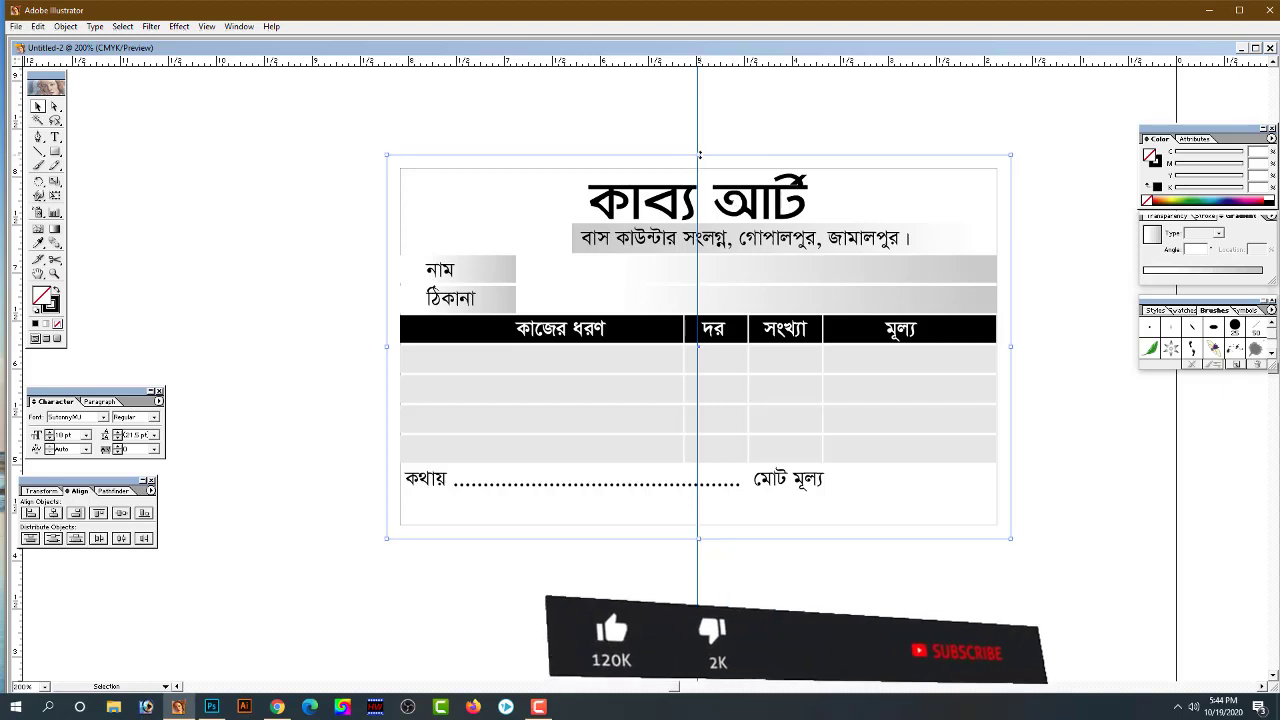
left_click_drag(699, 155, 743, 510)
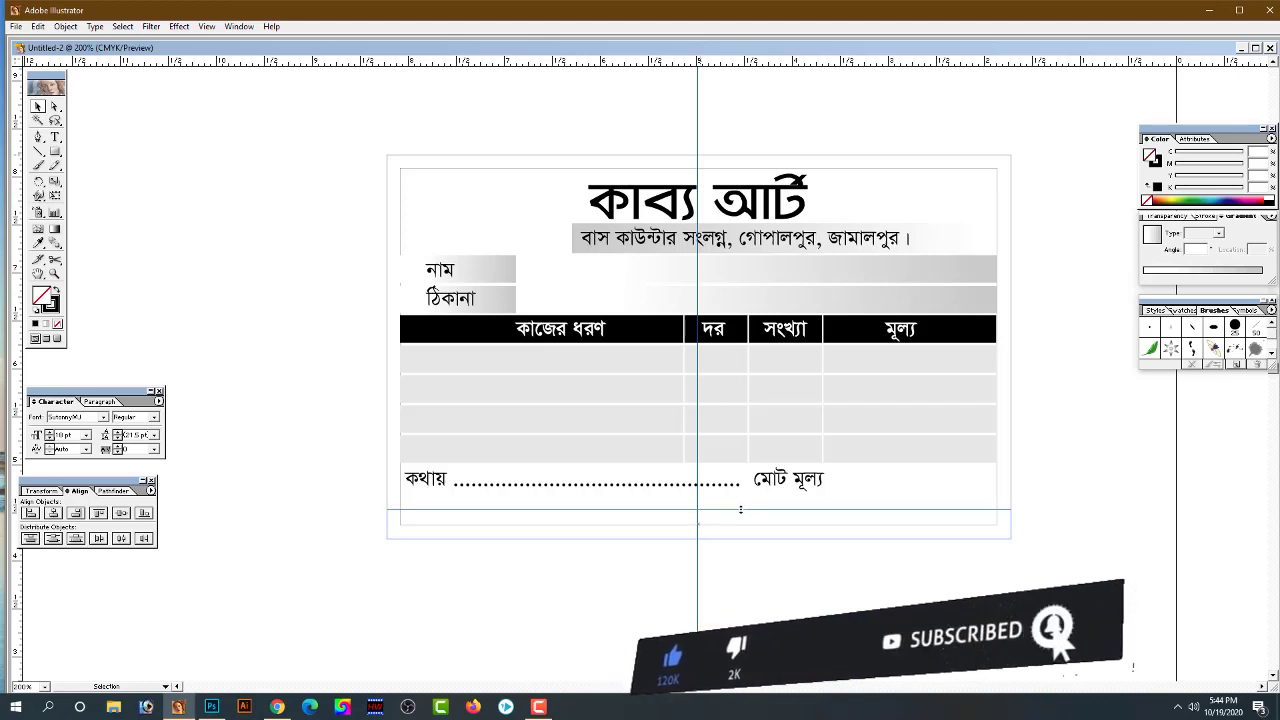
left_click_drag(743, 510, 741, 505)
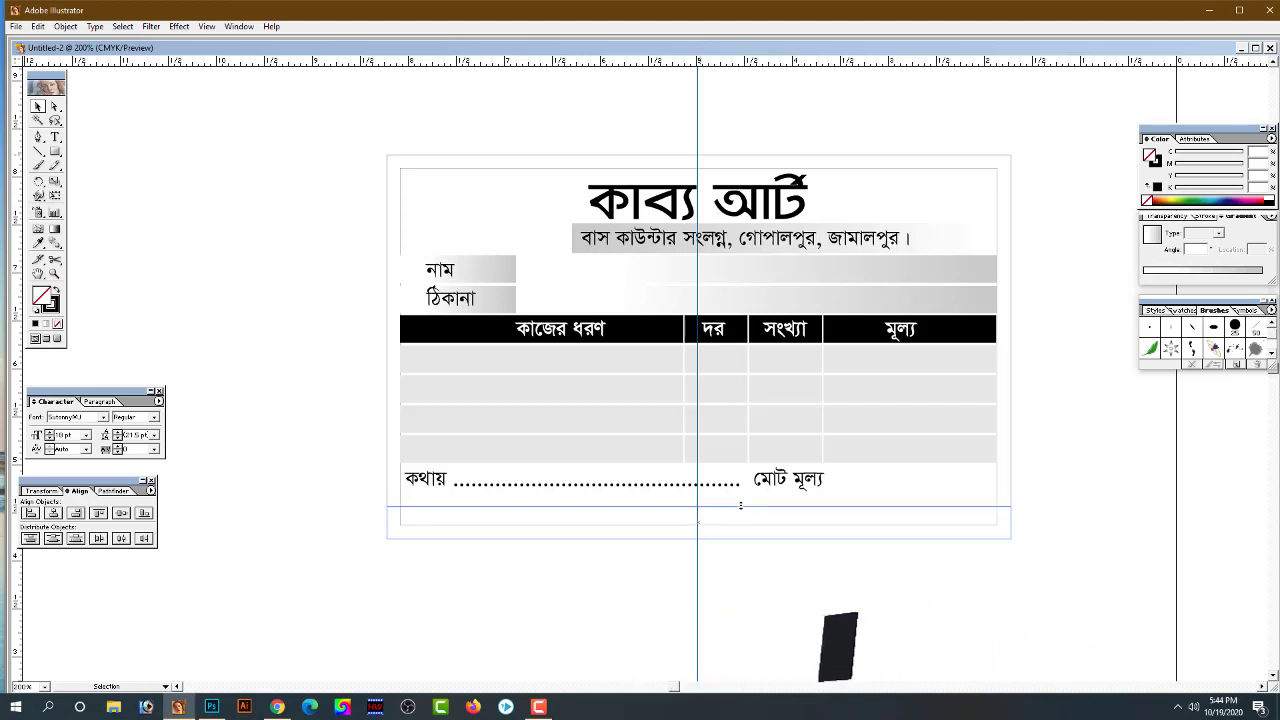
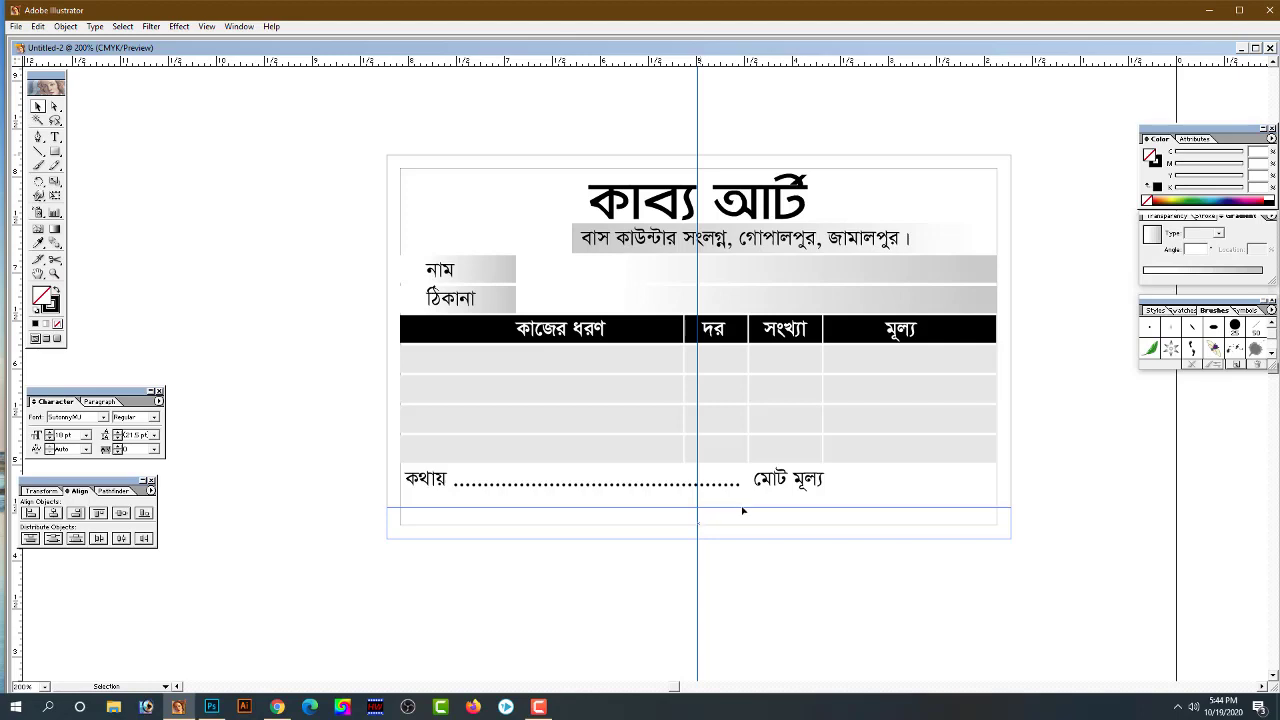
Shrink the rectangle into a thin footer bar with no stroke and a solid black fill
left_click_drag(743, 510, 706, 540)
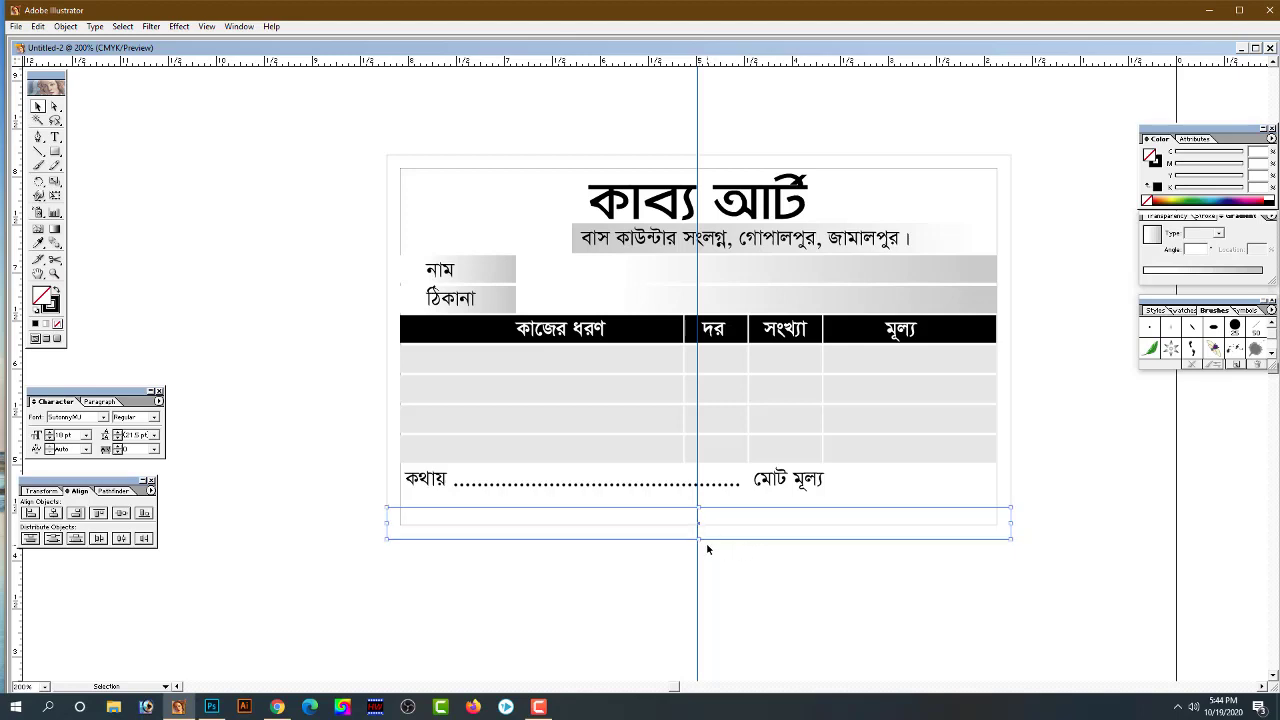
left_click(1157, 163)
left_click(1146, 201)
left_click(1268, 199)
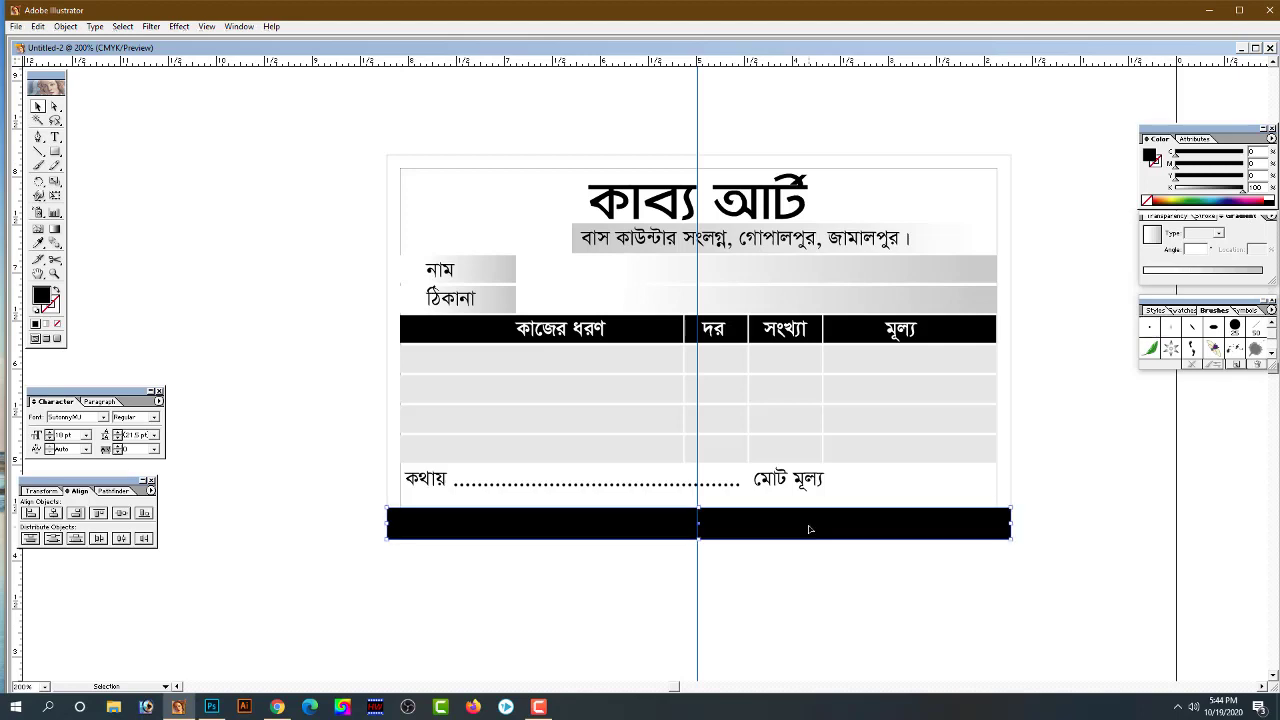
Add a narrower centred copy of the bar filled light grey (K 19)
left_click_drag(1009, 521, 904, 541)
left_click(1189, 189)
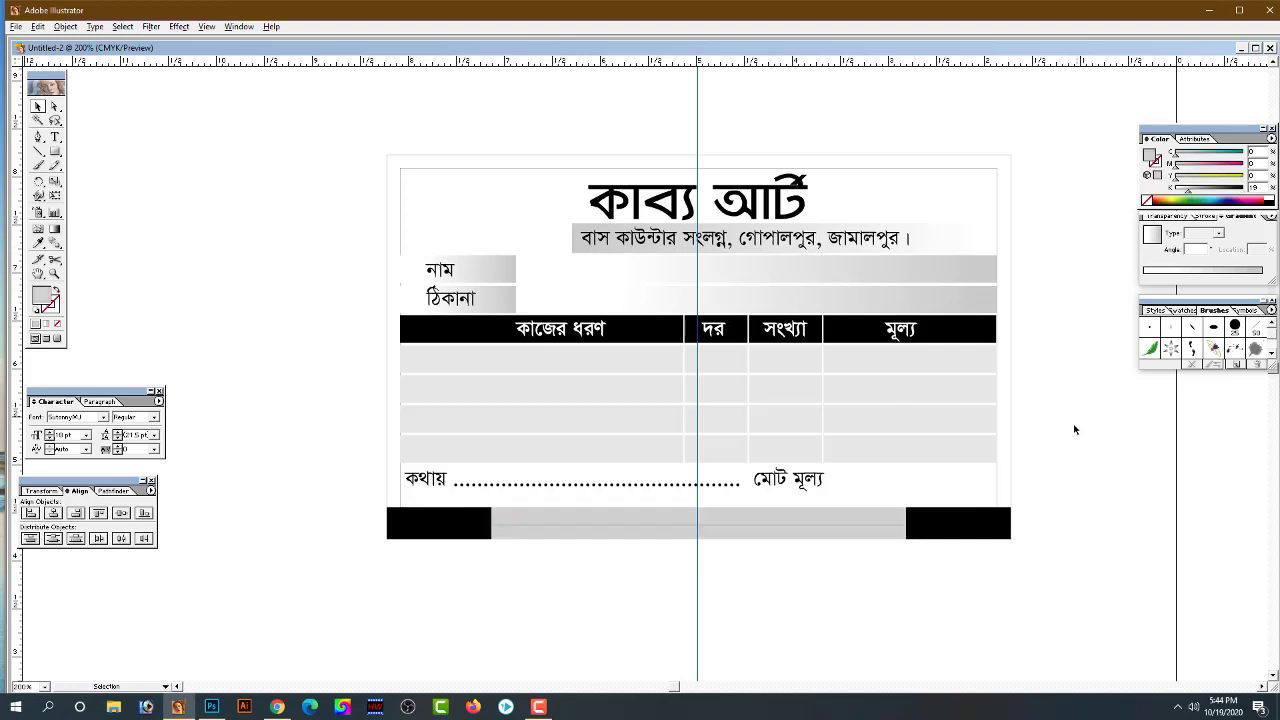
left_click_drag(740, 514, 748, 442)
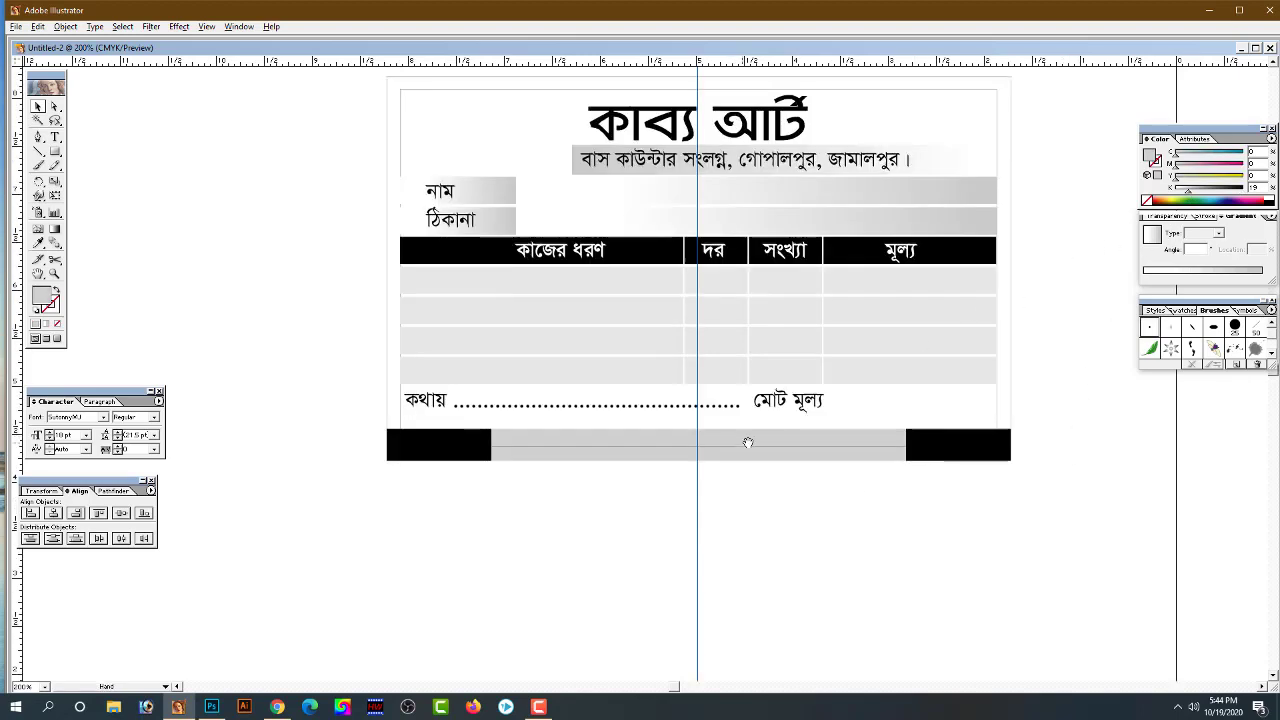
Copy the bottom কথায় text line into the footer and delete its words, leaving an empty box
left_click(796, 402)
left_click_drag(798, 406, 828, 450)
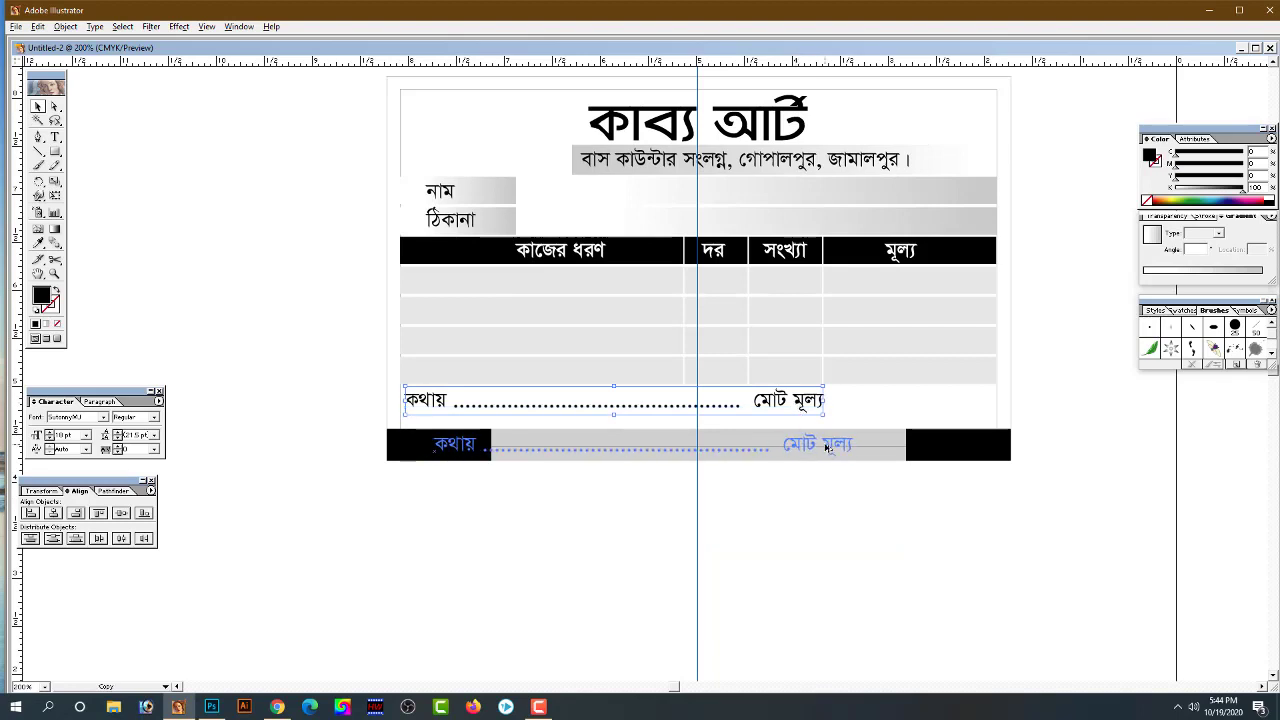
key("t")
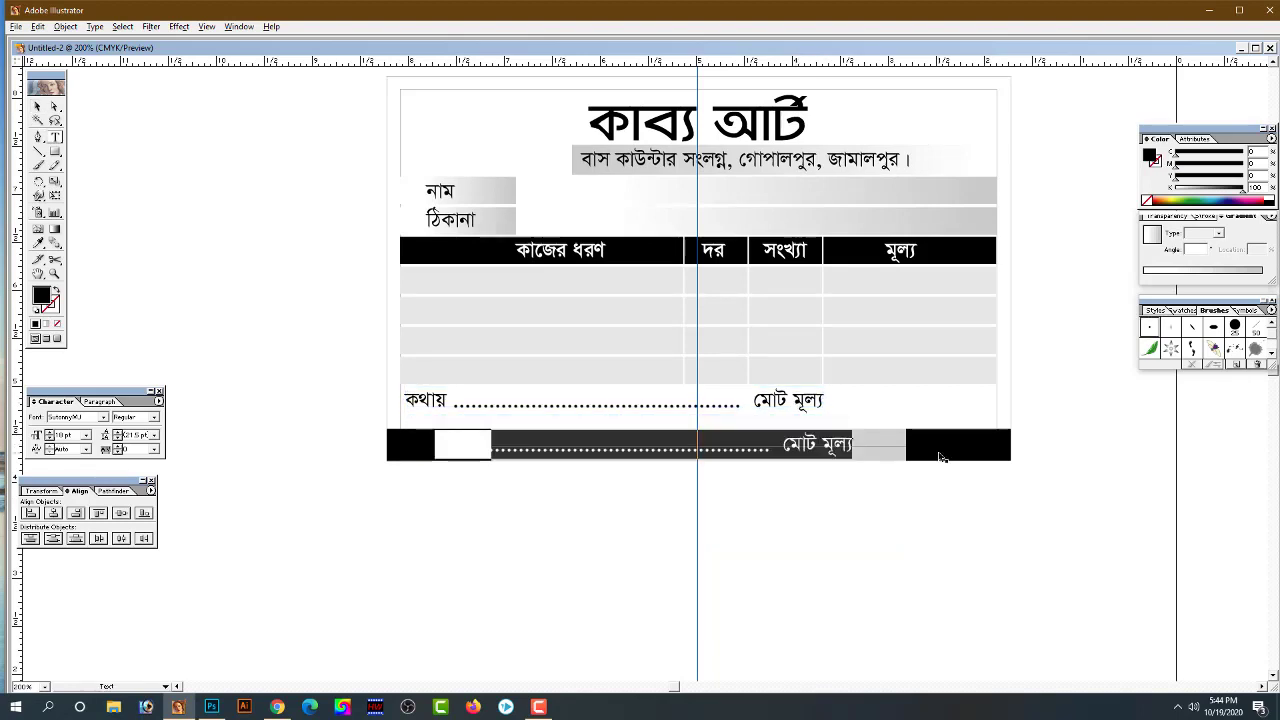
key("BackSpace")
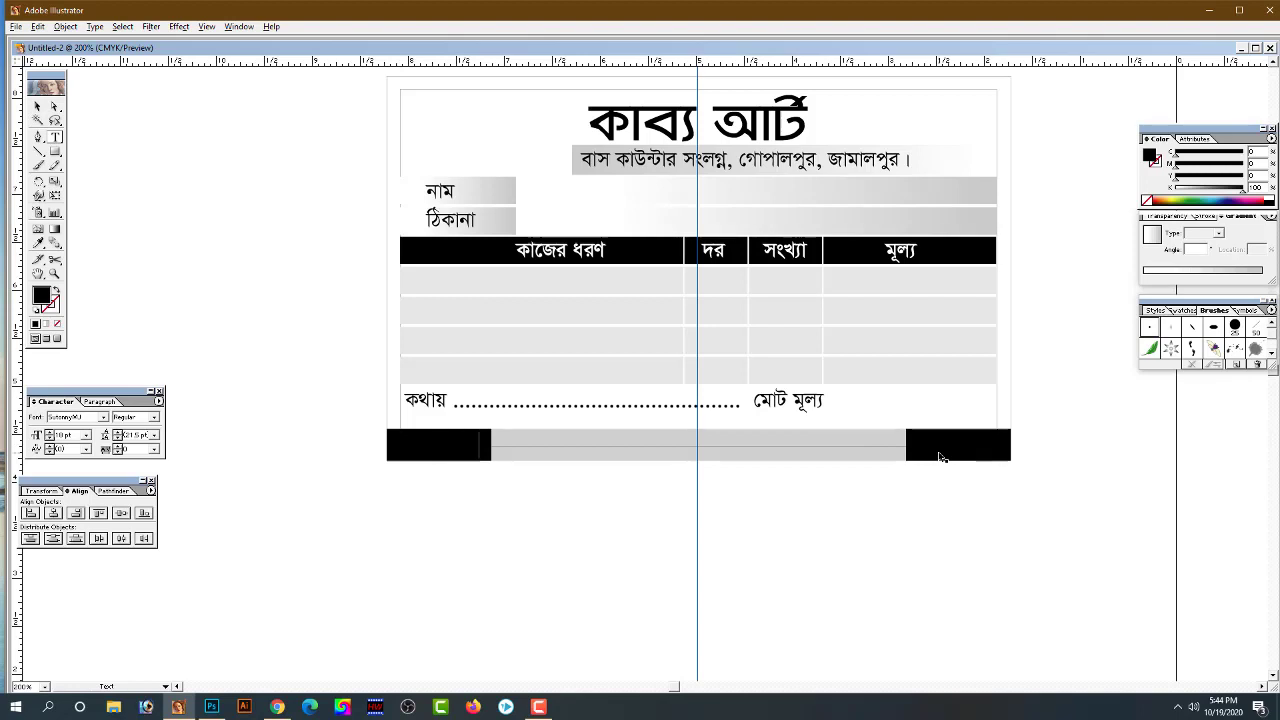
key("Escape")
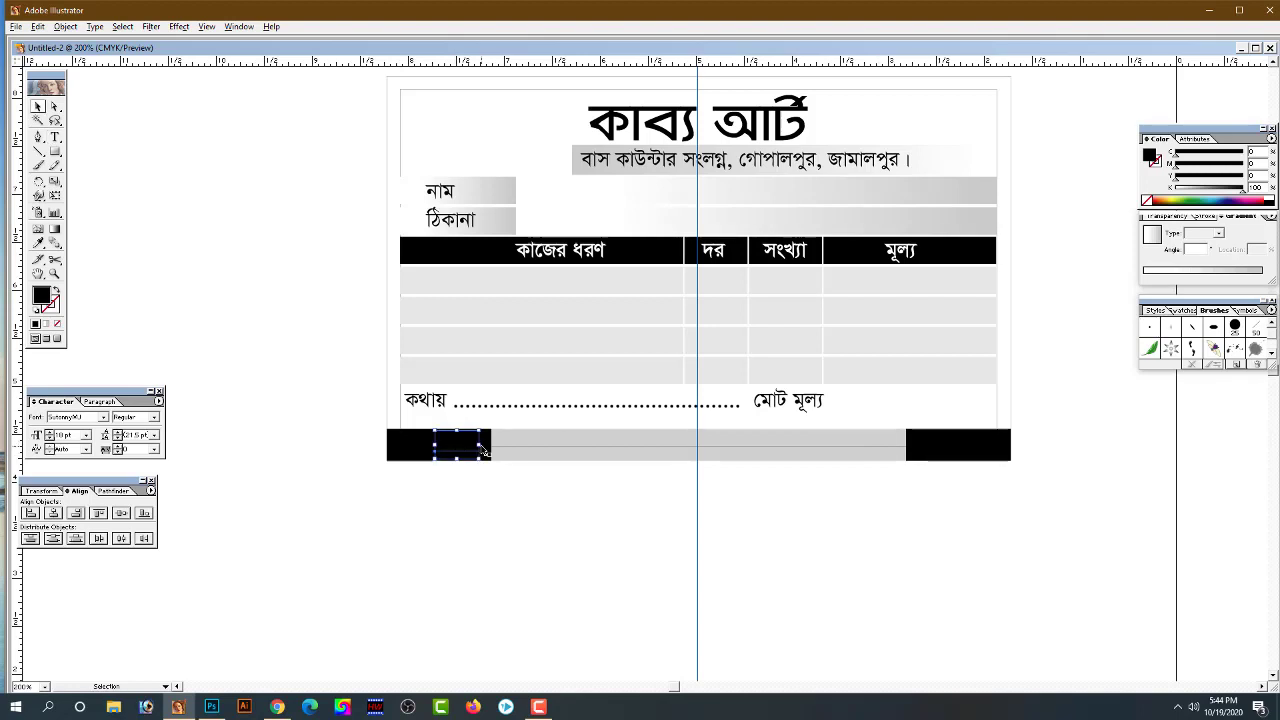
Place স্বাক্ষর at the band's right end and a copy reading ক্রেতার স্বাক্ষর at its left
left_click_drag(465, 448, 862, 462)
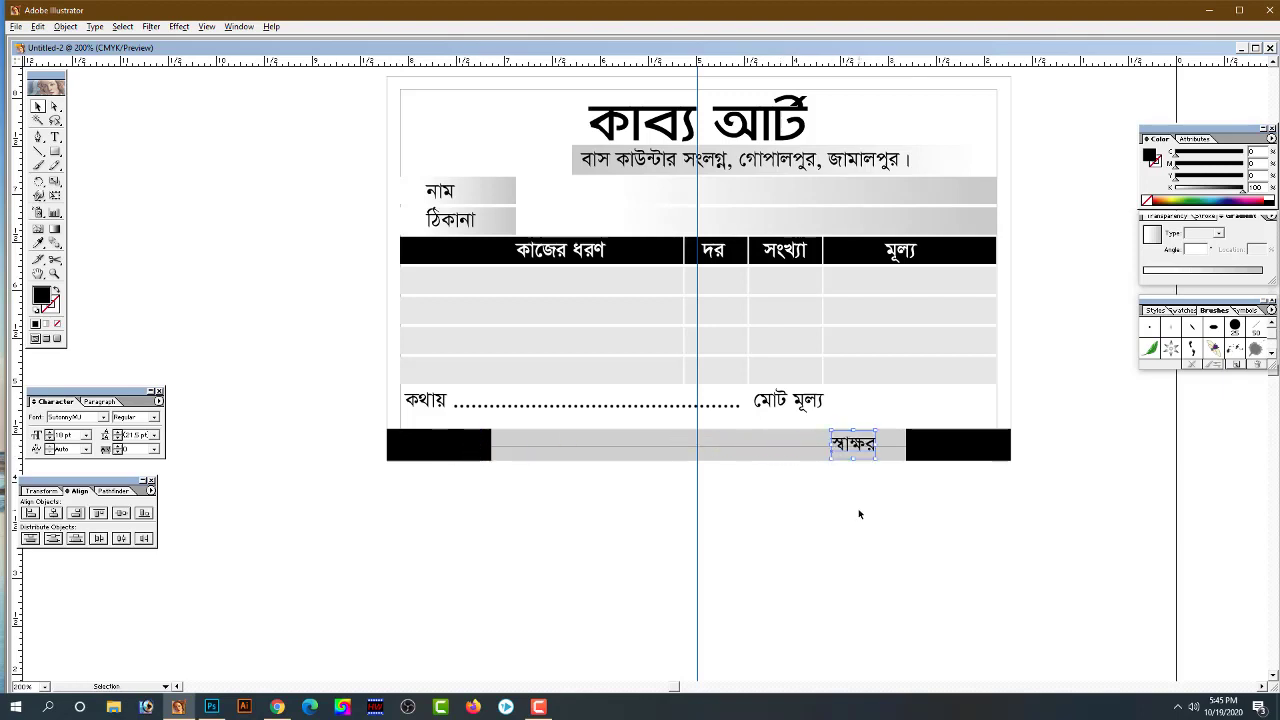
left_click_drag(858, 451, 533, 447)
double_click(531, 445)
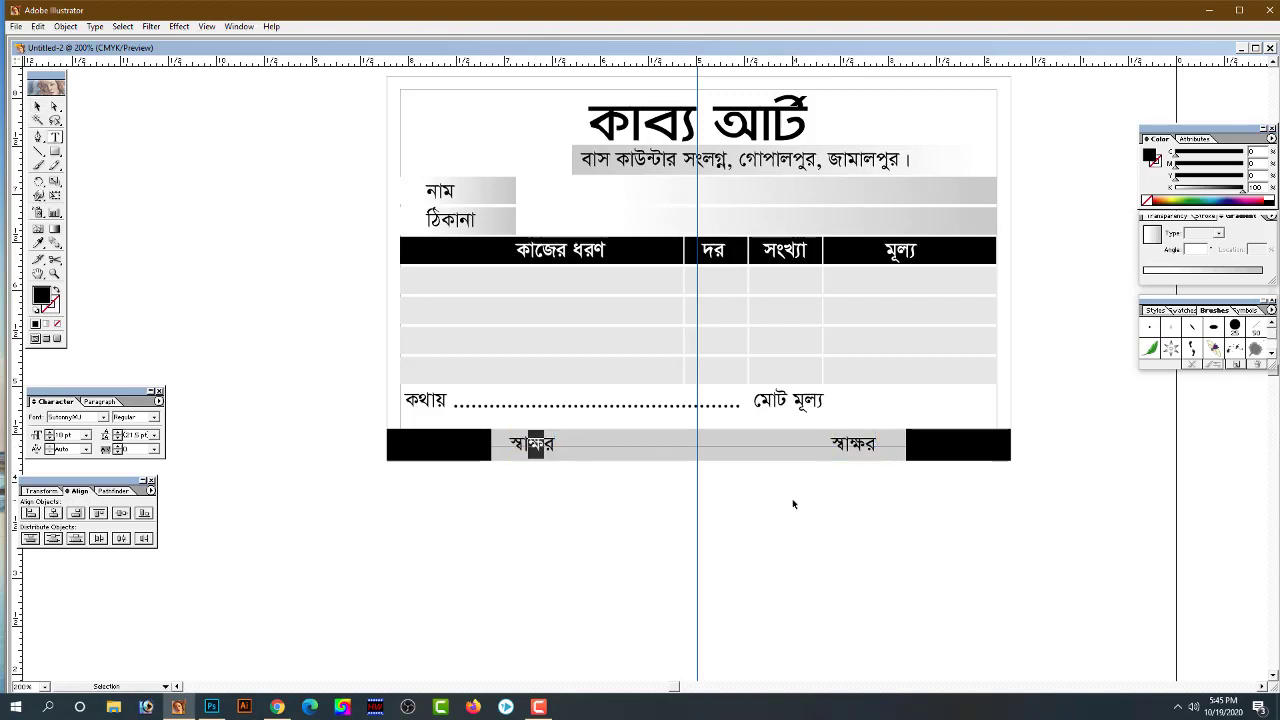
type("কে")
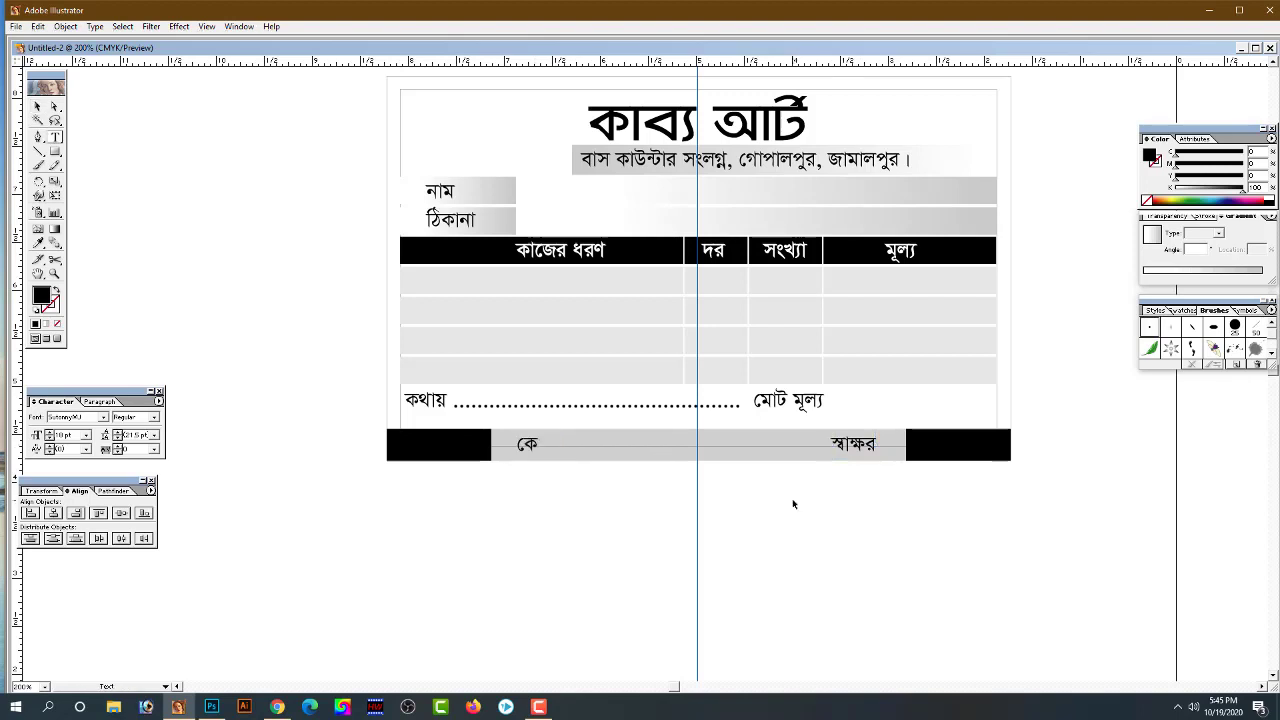
type("তার")
type(" স্বাক্ষর")
key("Escape")
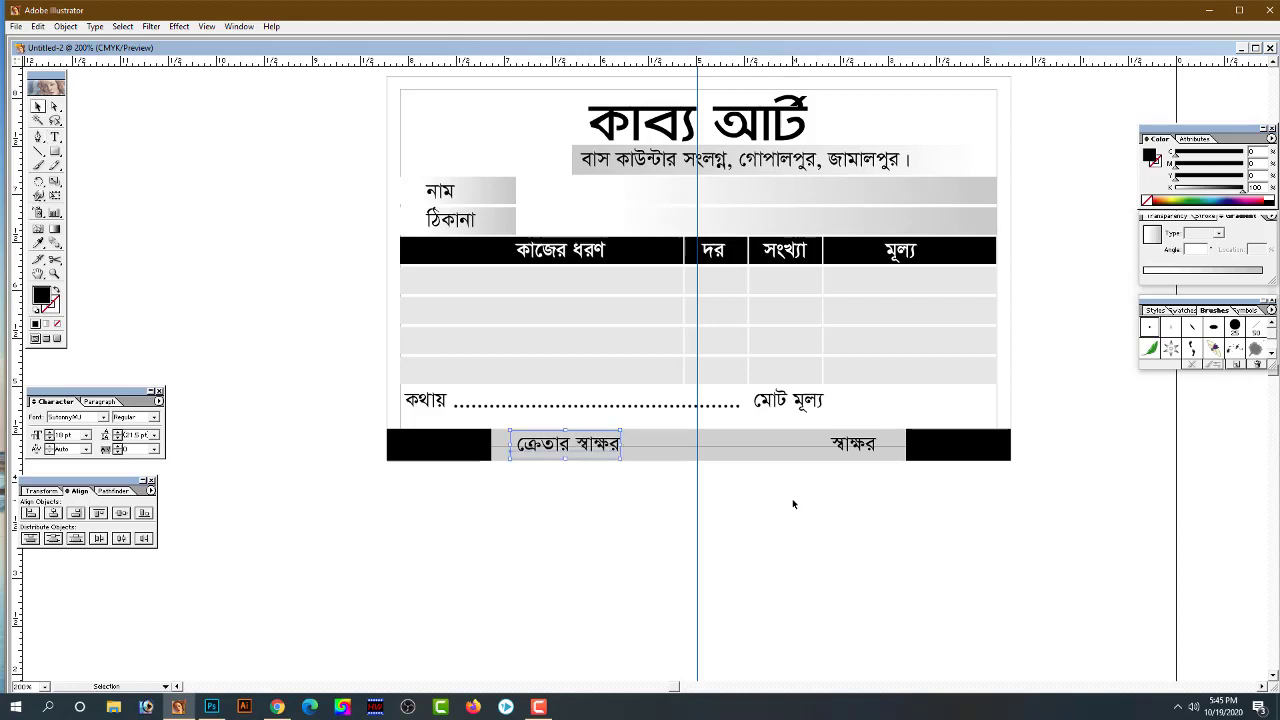
Nudge the ক্রেতার স্বাক্ষর label slightly to the left
left_click(785, 505)
left_click_drag(520, 444, 513, 444)
key("t")
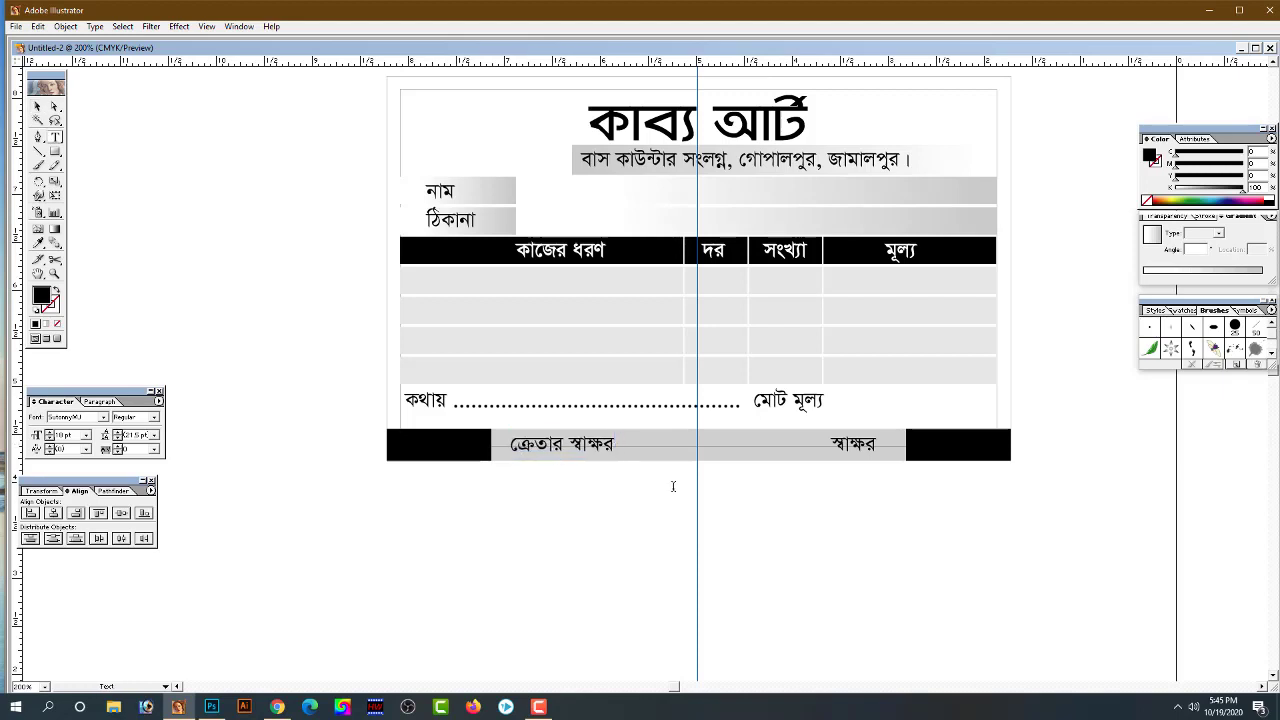
key("v")
left_click(547, 448)
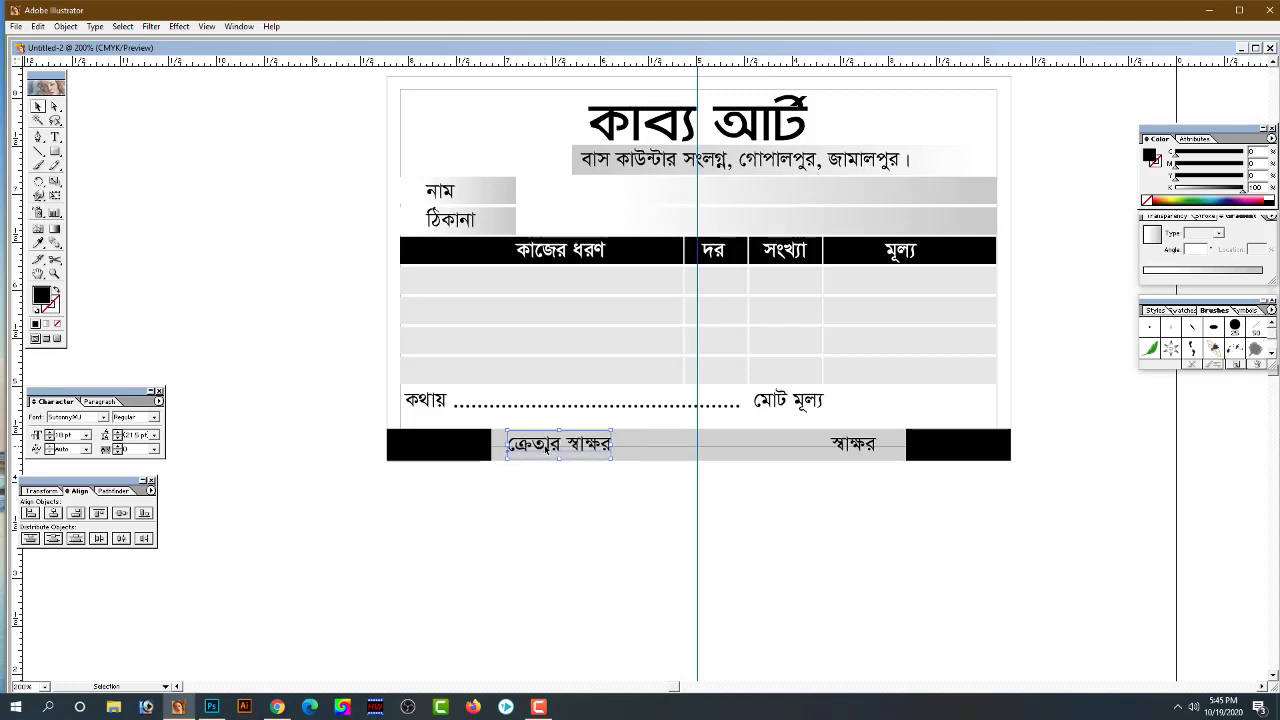
key("Left")
key("Left")
key("Left")
key("Left")
key("Left")
key("Left")
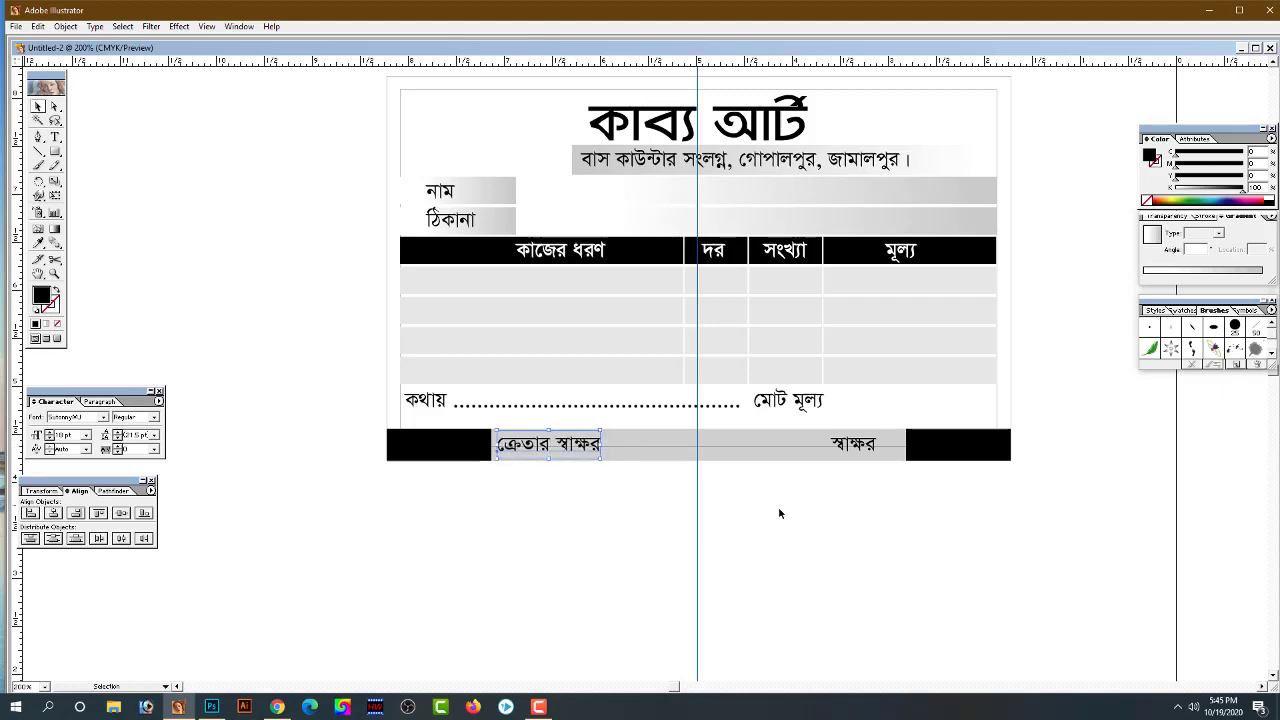
left_click(760, 515)
Widen the grey band and spread both labels further toward the footer's ends
left_click(468, 445)
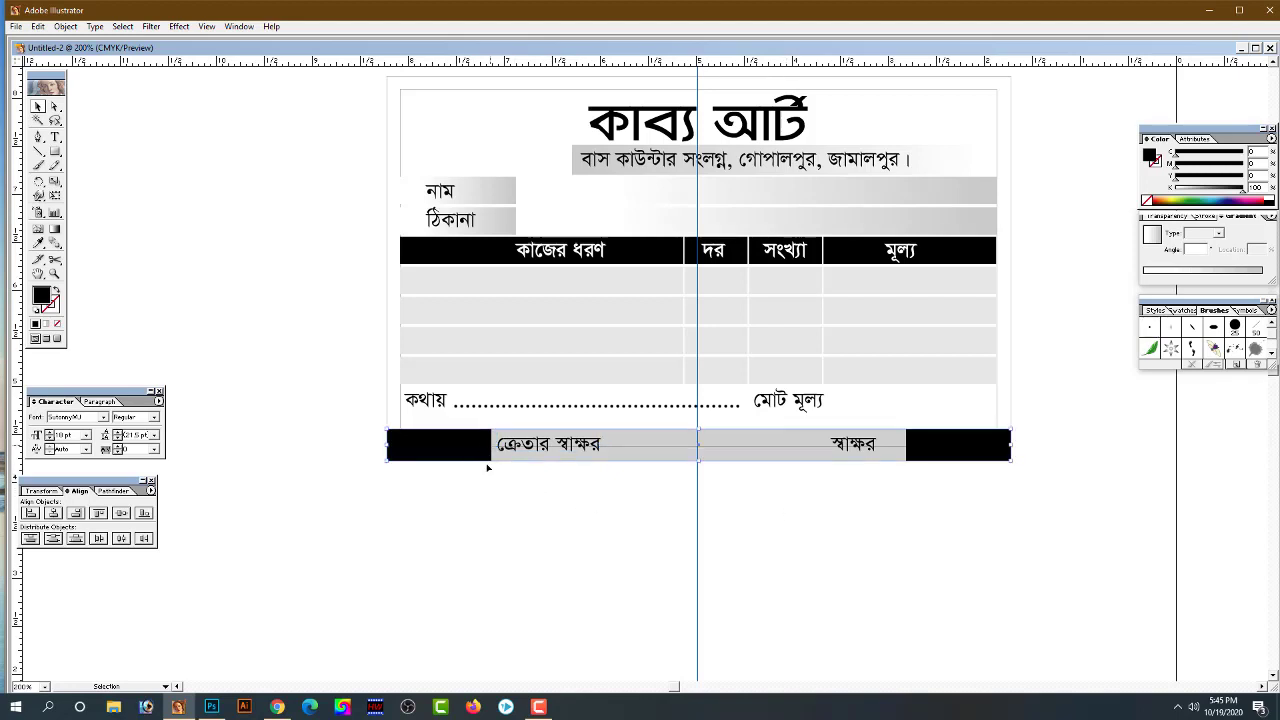
left_click(748, 482)
left_click(905, 448)
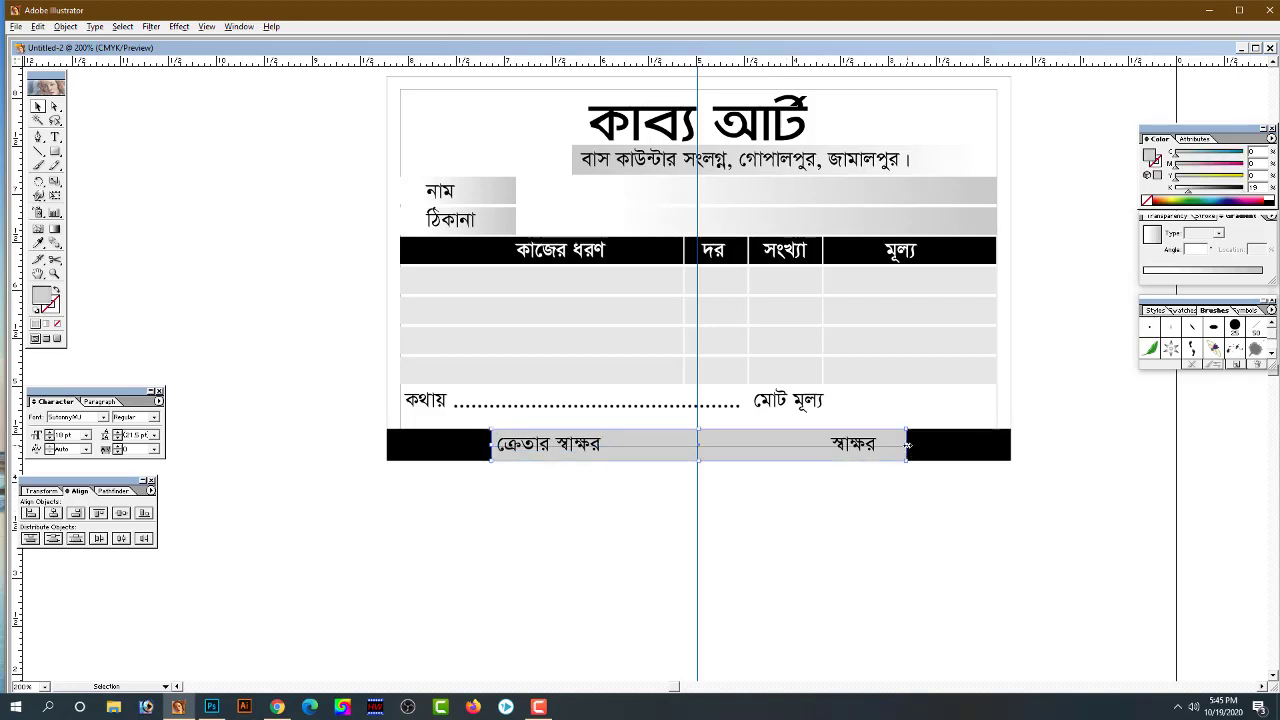
left_click_drag(907, 445, 947, 444)
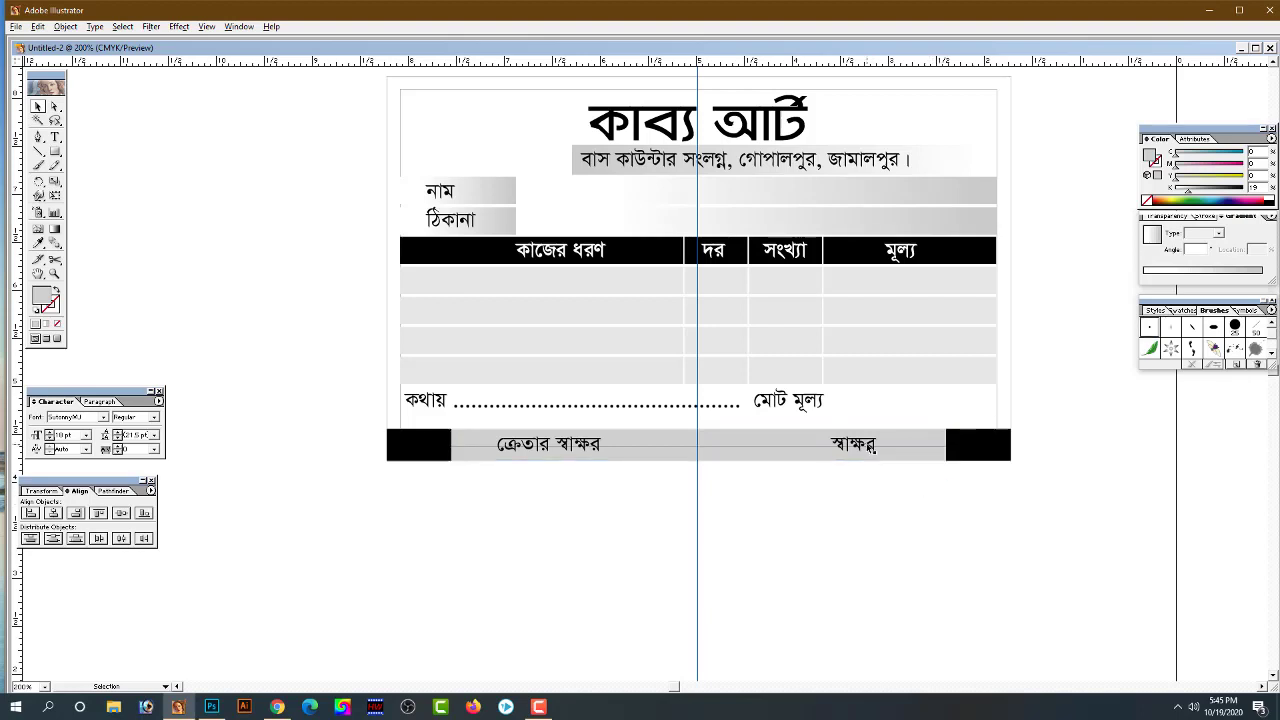
left_click_drag(870, 447, 926, 452)
left_click_drag(590, 452, 547, 449)
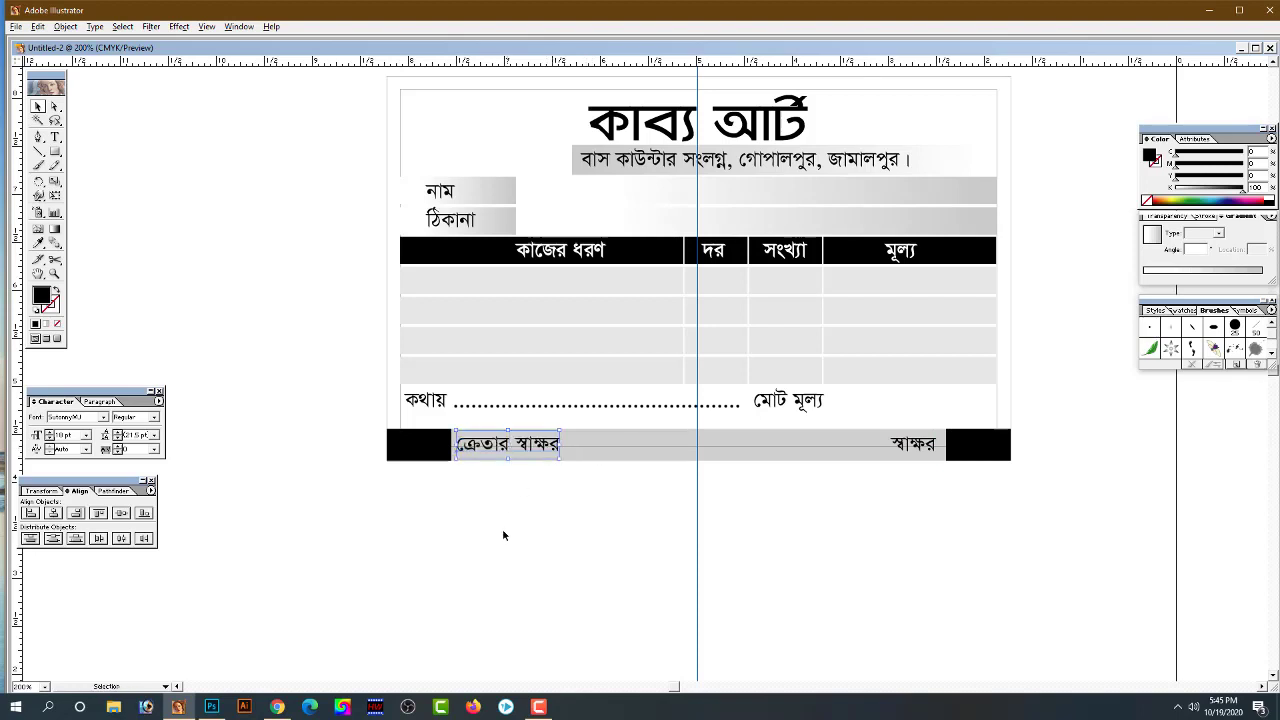
left_click(502, 530)
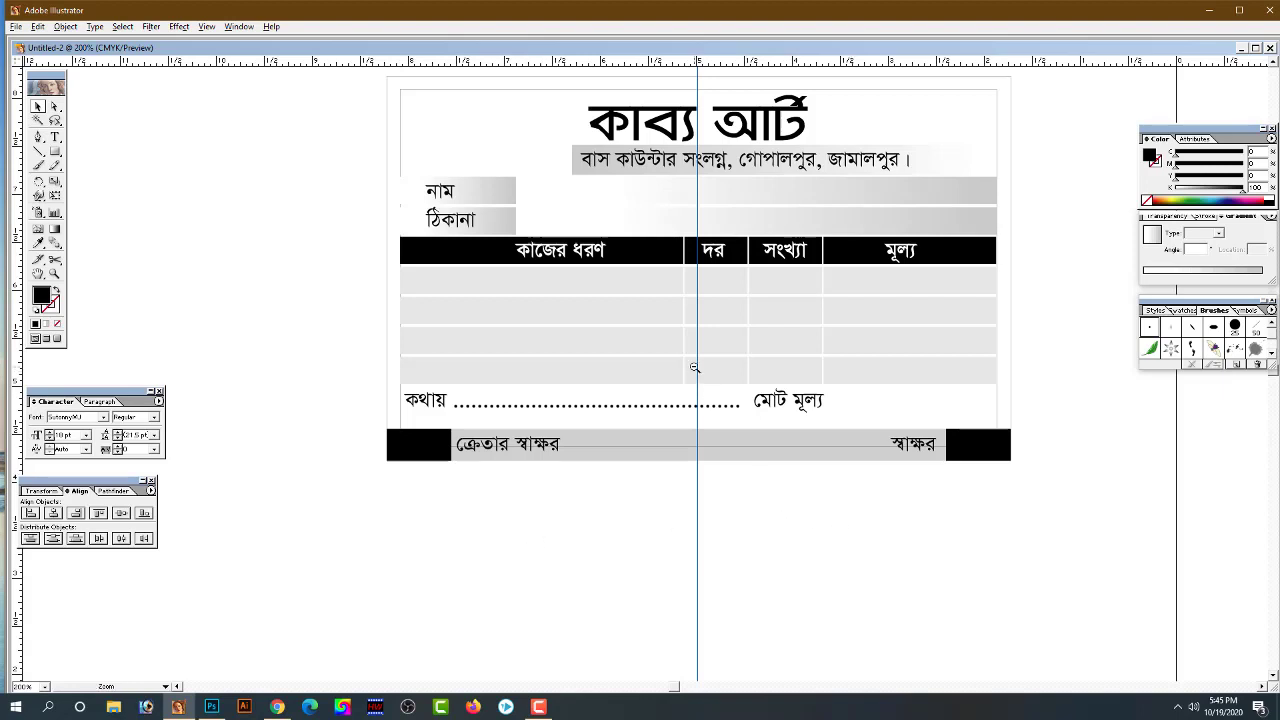
key("ctrl+minus")
scroll(714, 471, "up", 3)
key("ctrl+equal")
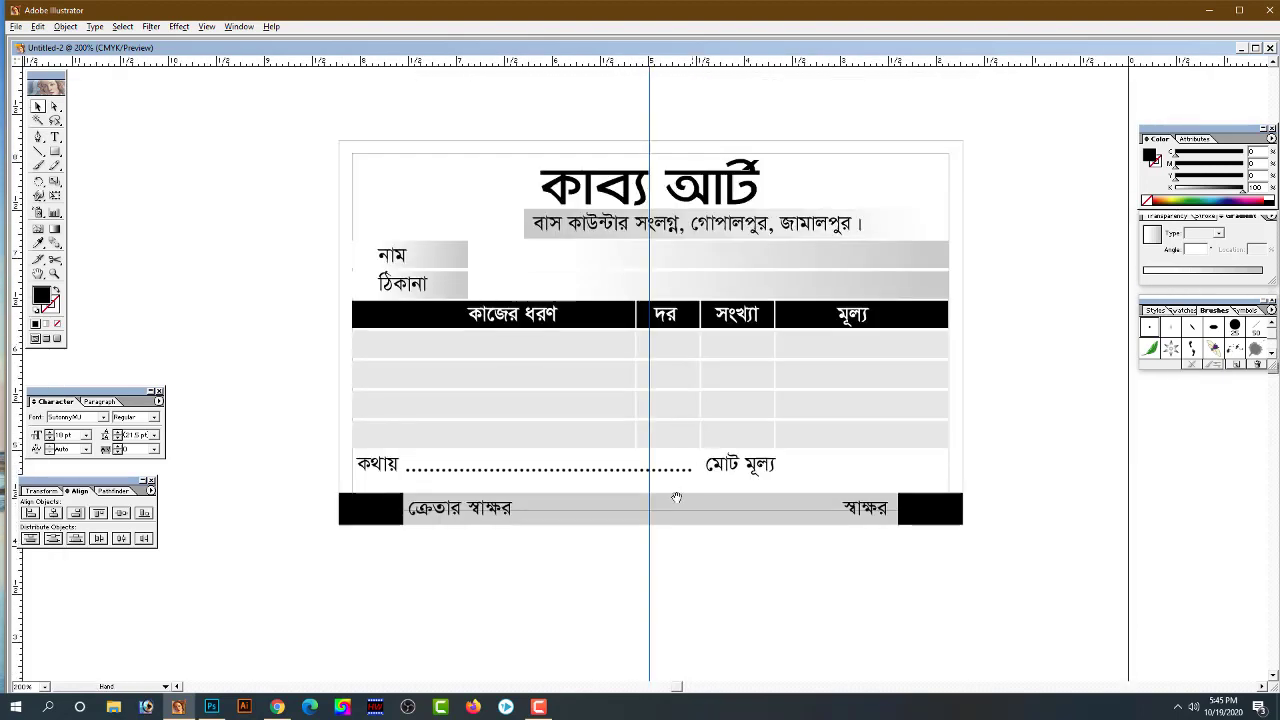
mouse_move(674, 500)
left_mouse_down()
mouse_move(760, 500)
mouse_move(794, 420)
left_mouse_up()
left_click(800, 398)
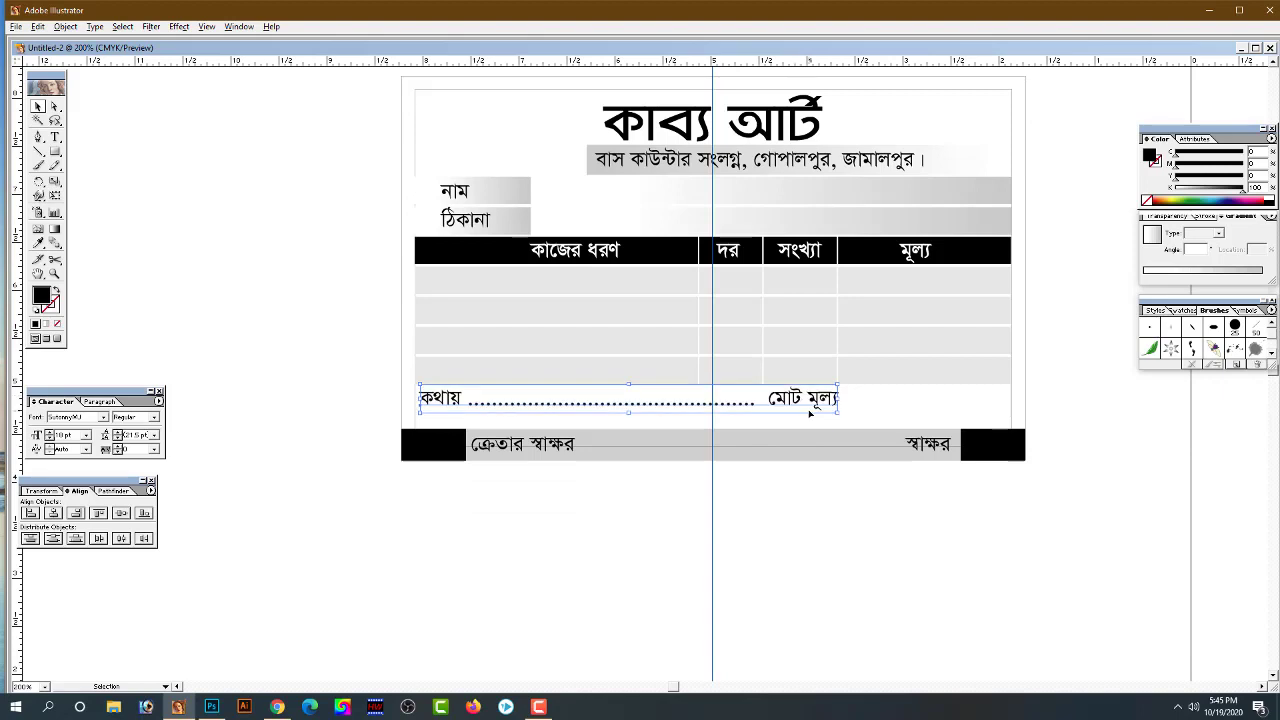
key("Down")
key("Up")
left_click(818, 513)
scroll(766, 320, "up", 2)
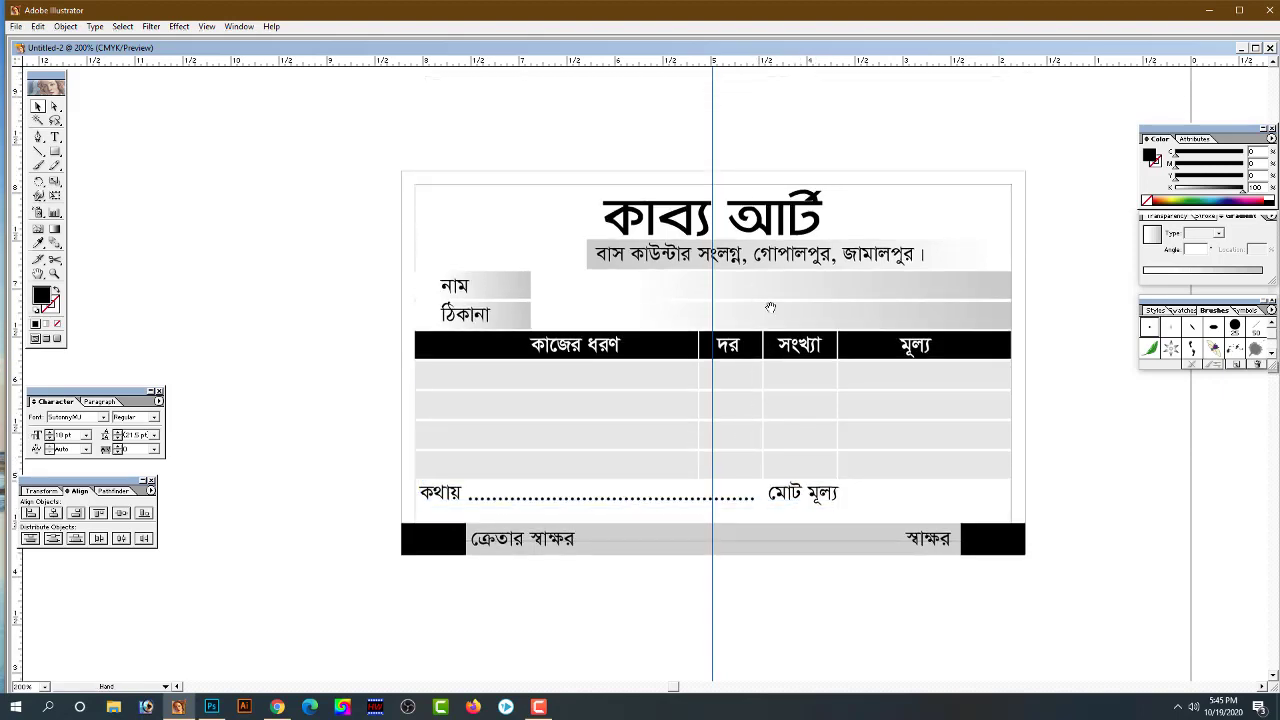
left_click_drag(770, 307, 783, 387)
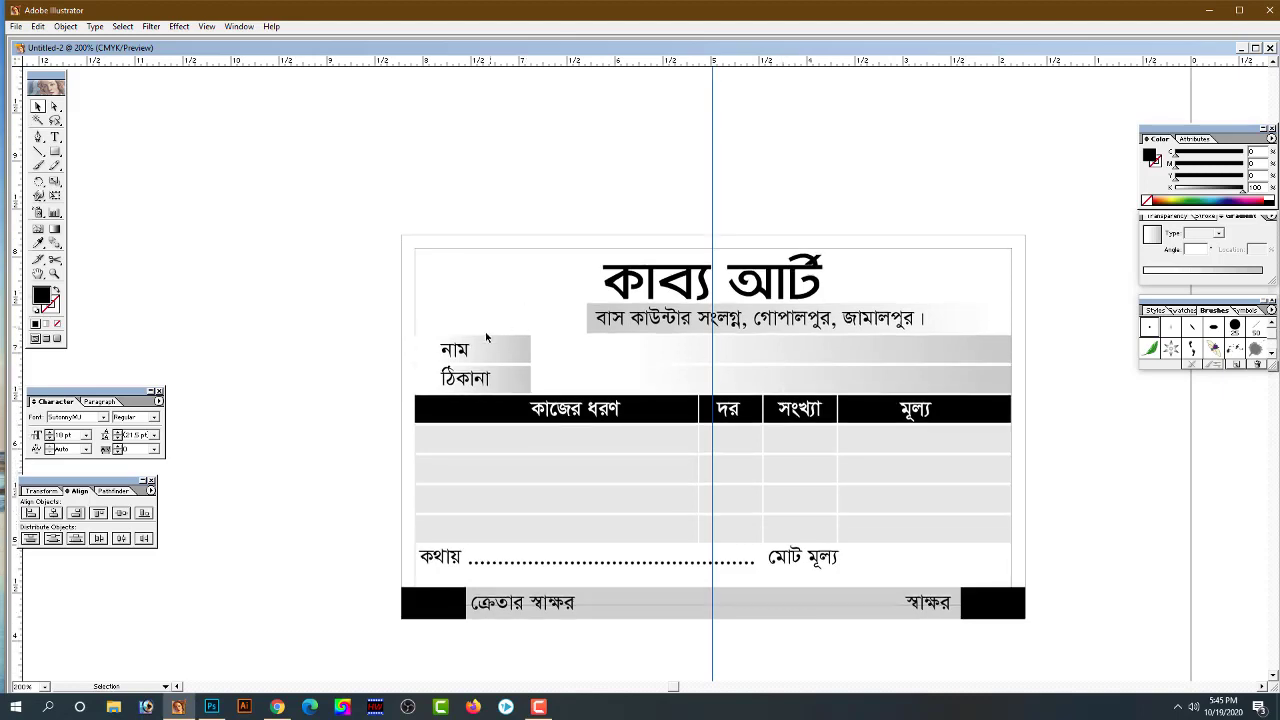
Copy the নাম label upward, retype it as ক্রমিক and nudge it slightly up
left_click_drag(499, 350, 499, 315)
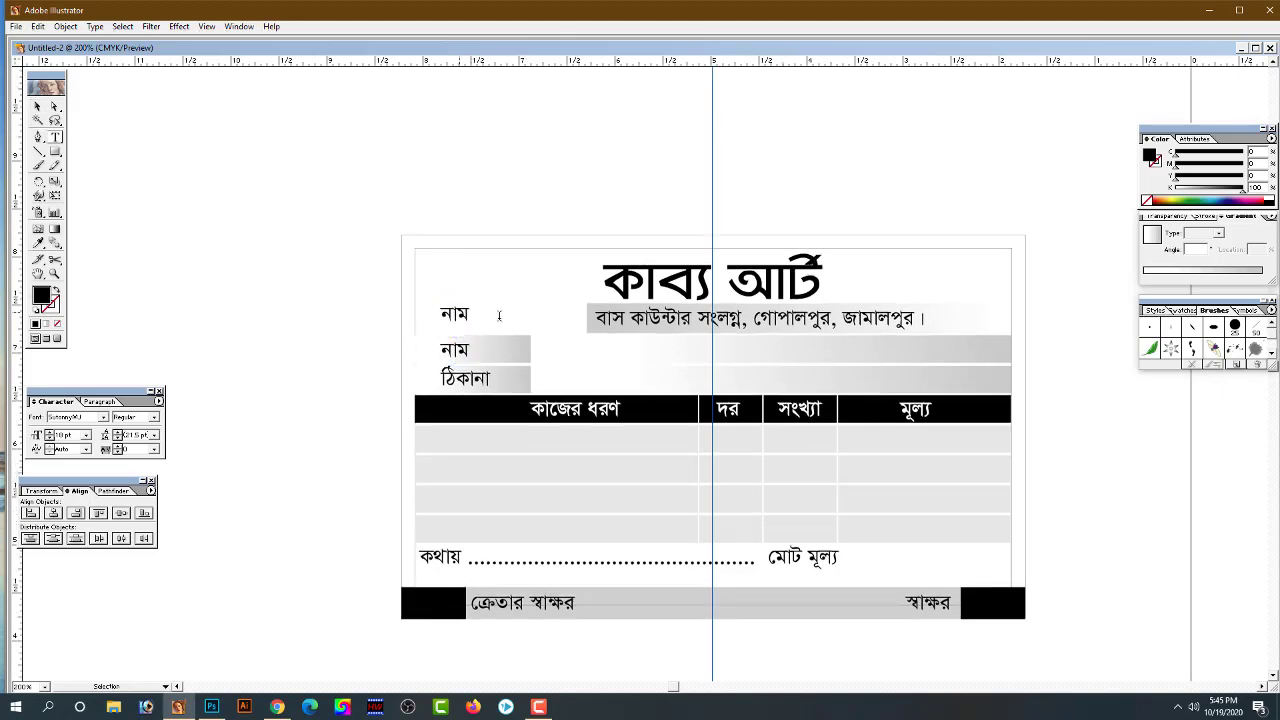
double_click(499, 315)
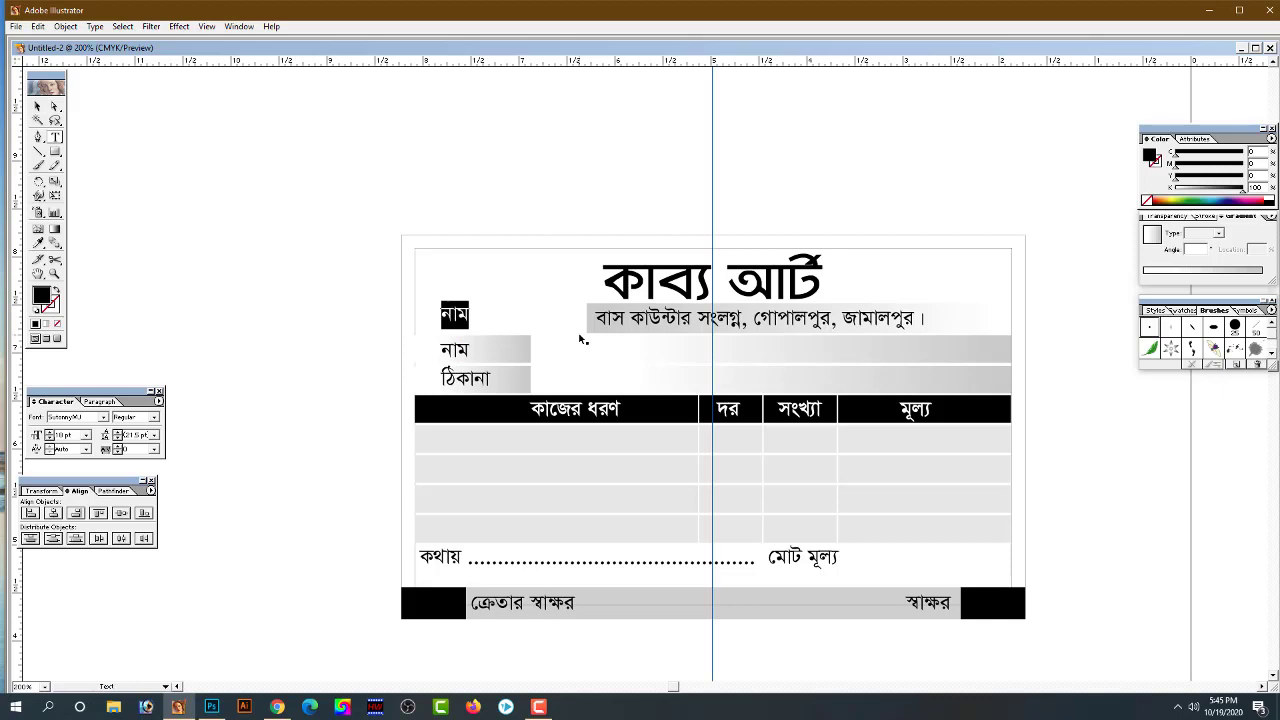
type("ক্রমিক")
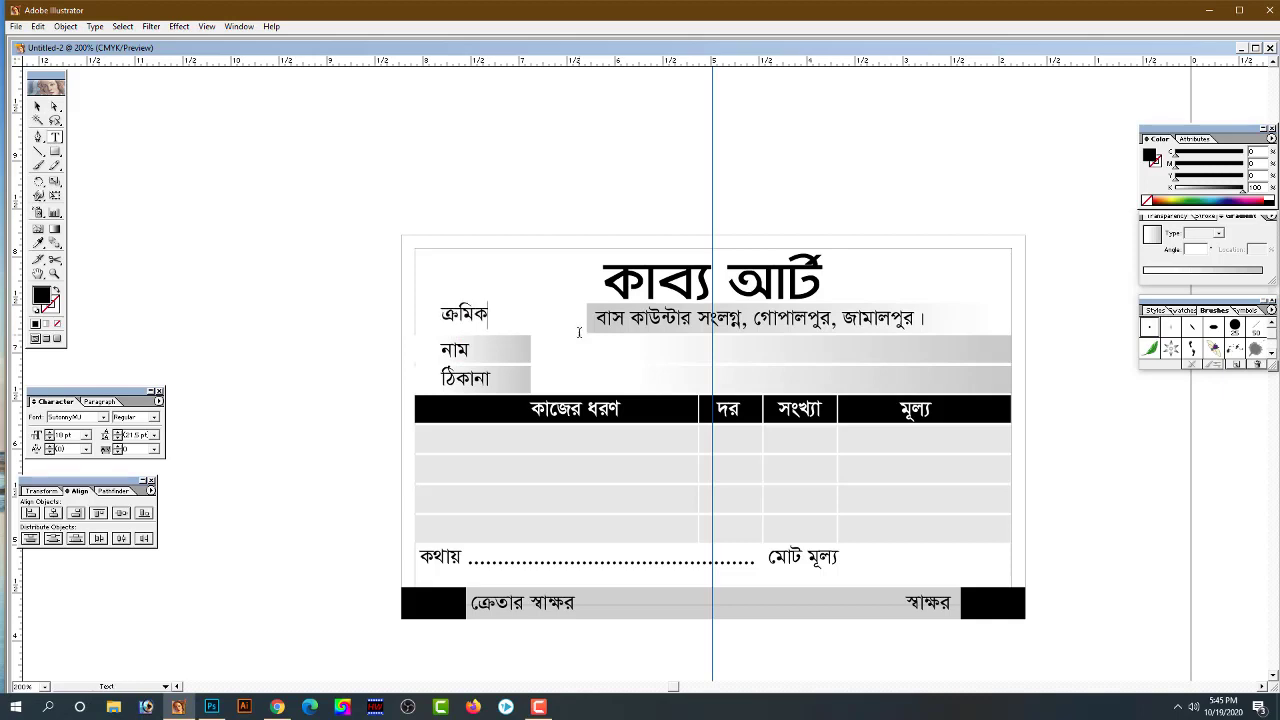
key("Escape")
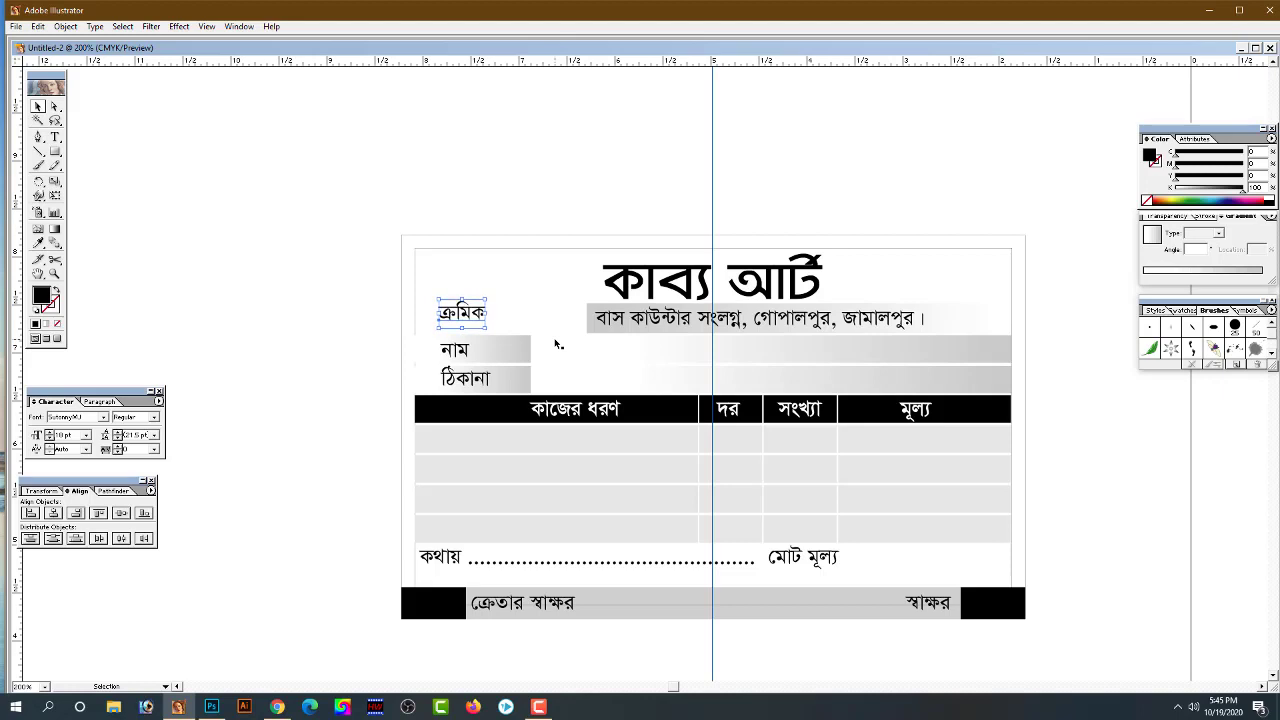
key("Up")
key("Down")
key("Up")
left_click(371, 335)
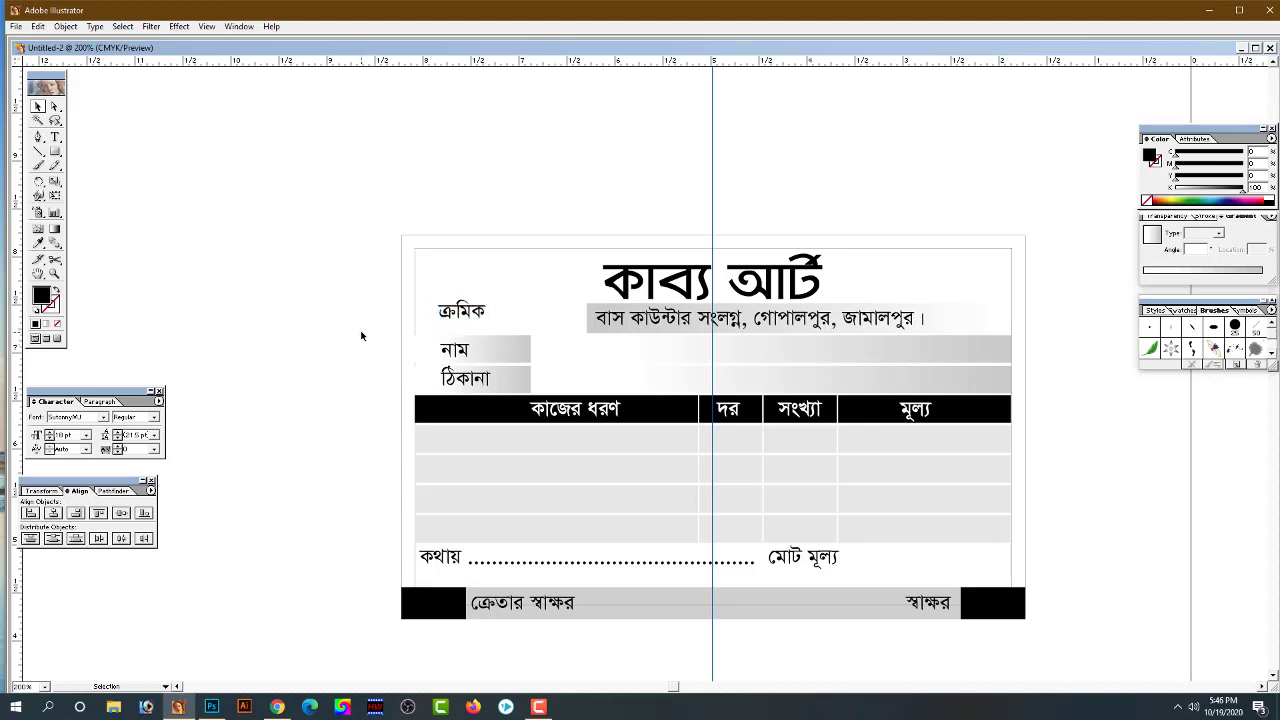
Pan and zoom to 300% on the form's upper-left corner
mouse_move(710, 436)
left_mouse_down()
mouse_move(753, 293)
mouse_move(734, 357)
left_mouse_up()
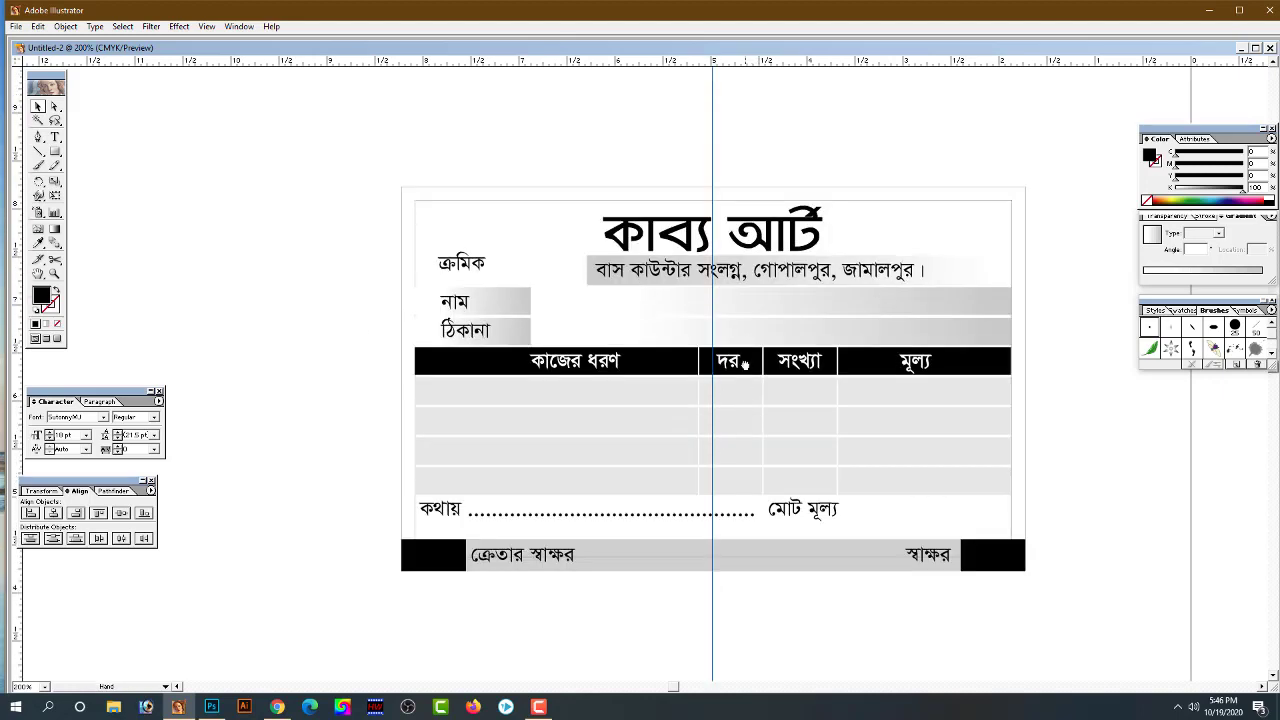
scroll(750, 400, "down", 2)
scroll(762, 433, "up", 3)
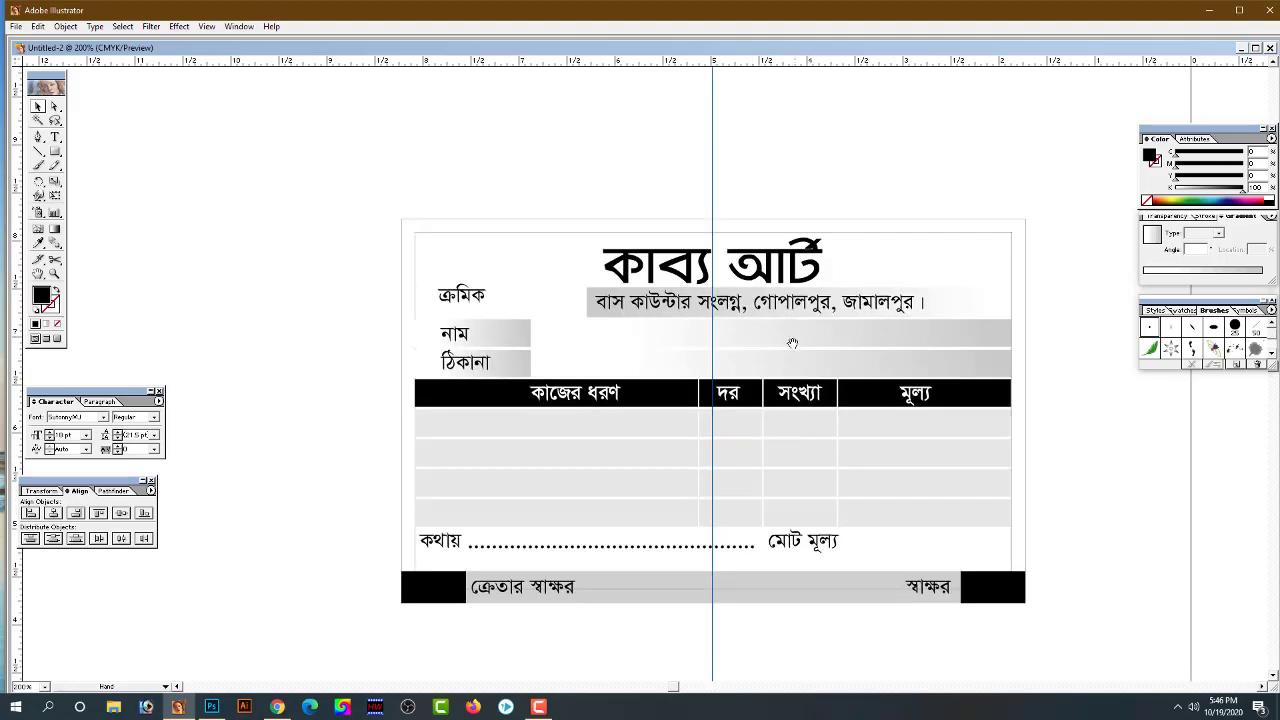
key("z")
left_click(785, 335)
left_click_drag(733, 459, 797, 345)
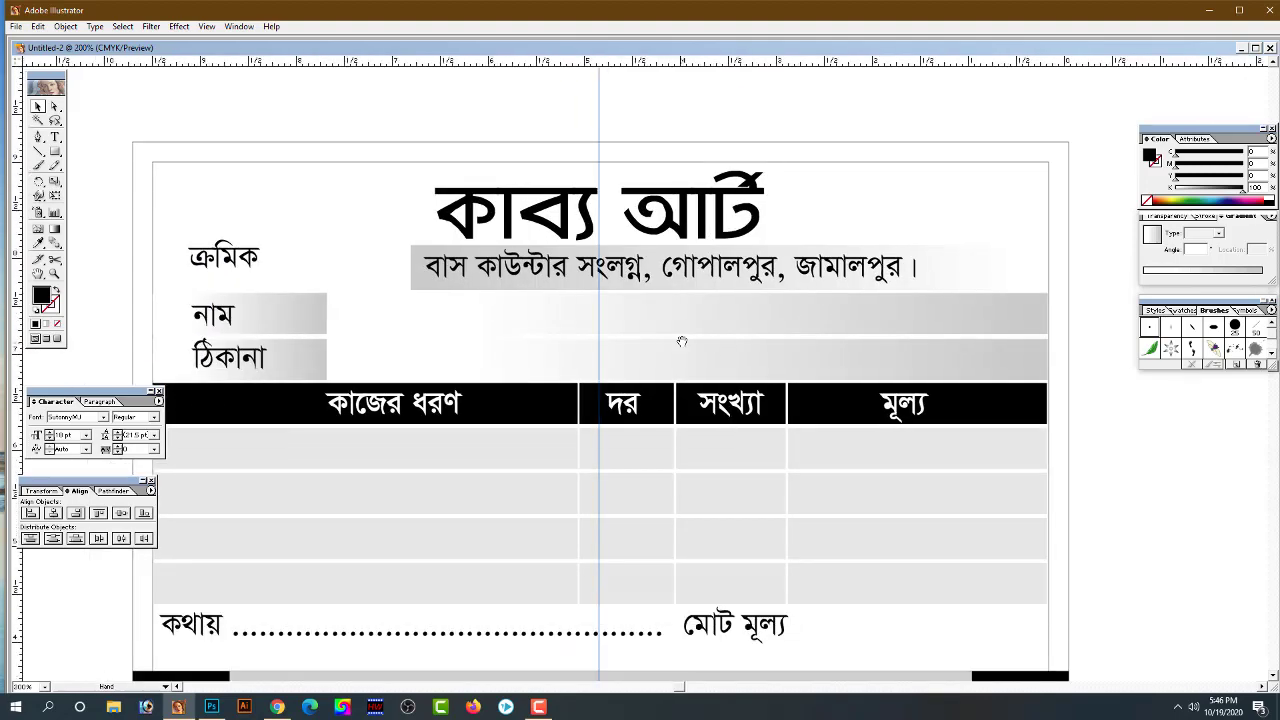
key("ctrl+minus")
key("v")
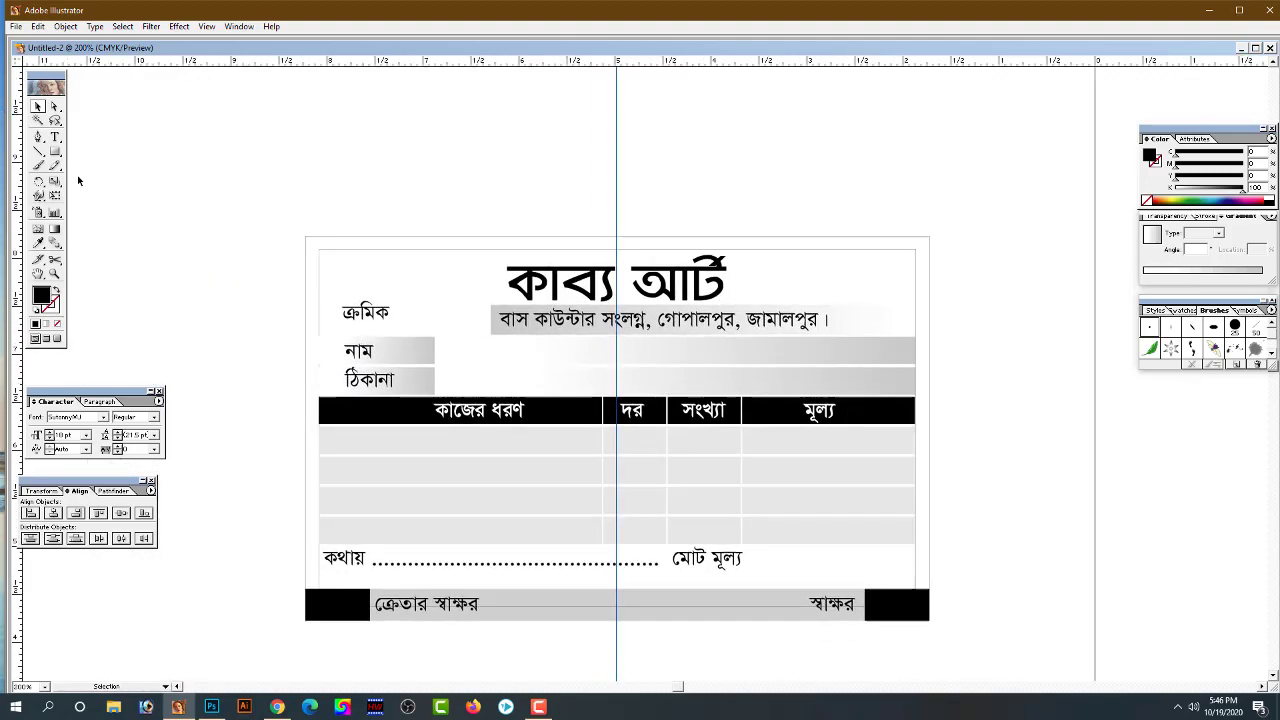
left_click(265, 296, "ctrl")
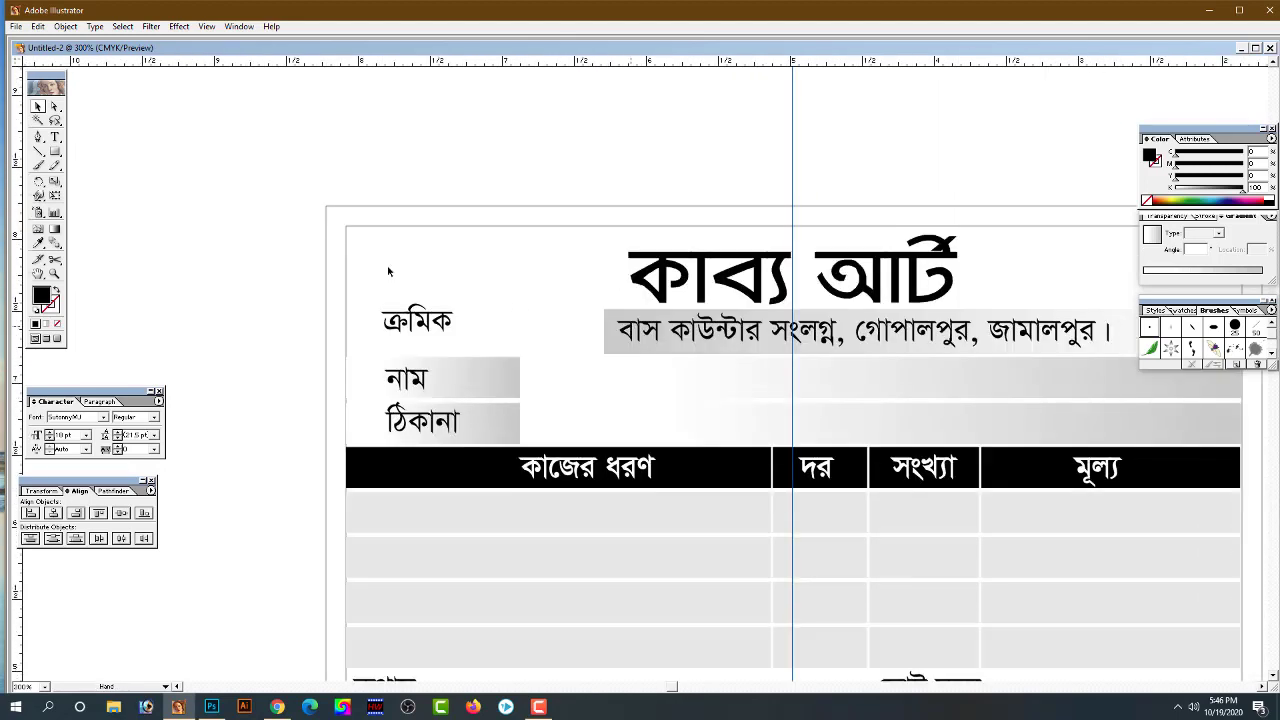
Draw a black square above the memo
key("p")
left_click(37, 106)
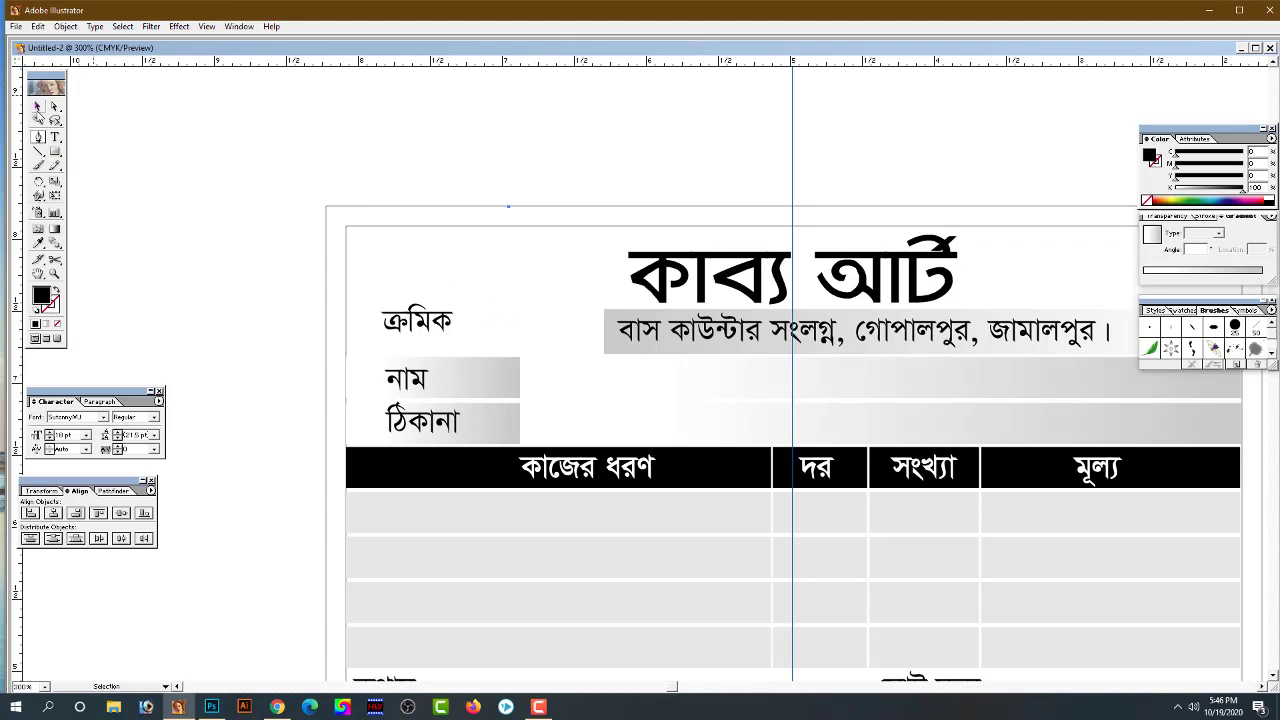
left_click(55, 151)
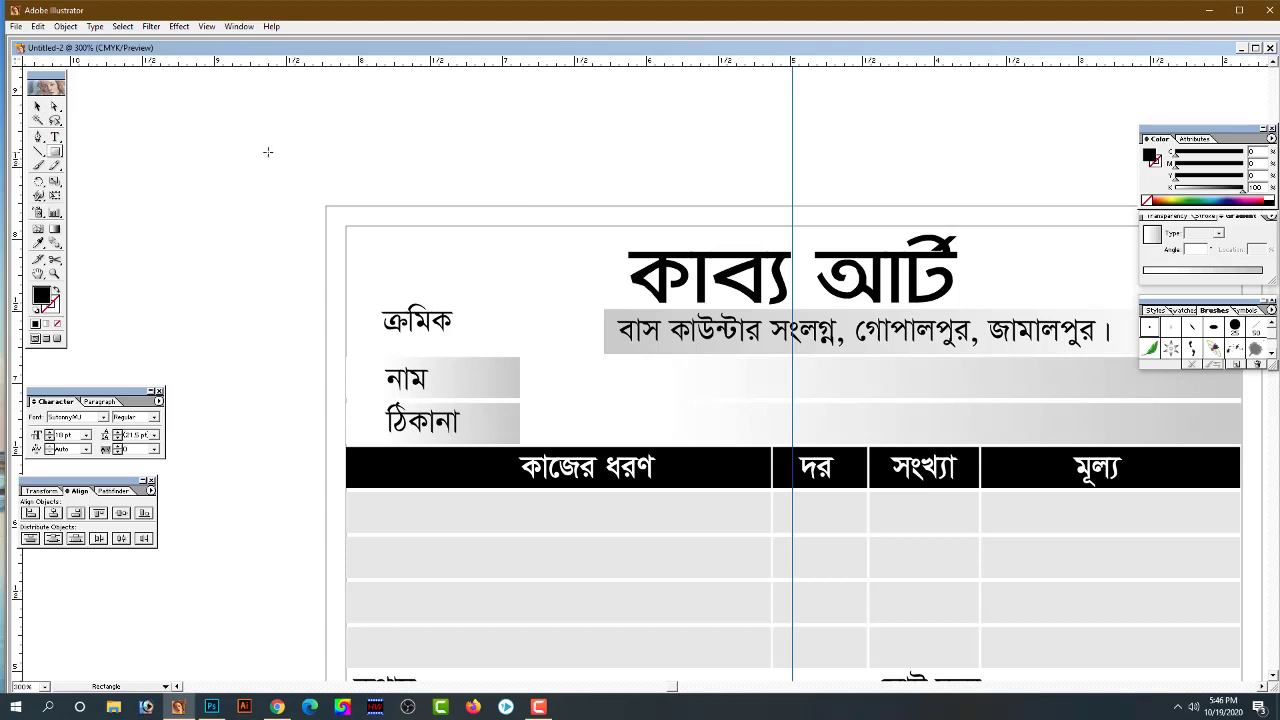
left_click_drag(268, 151, 339, 225)
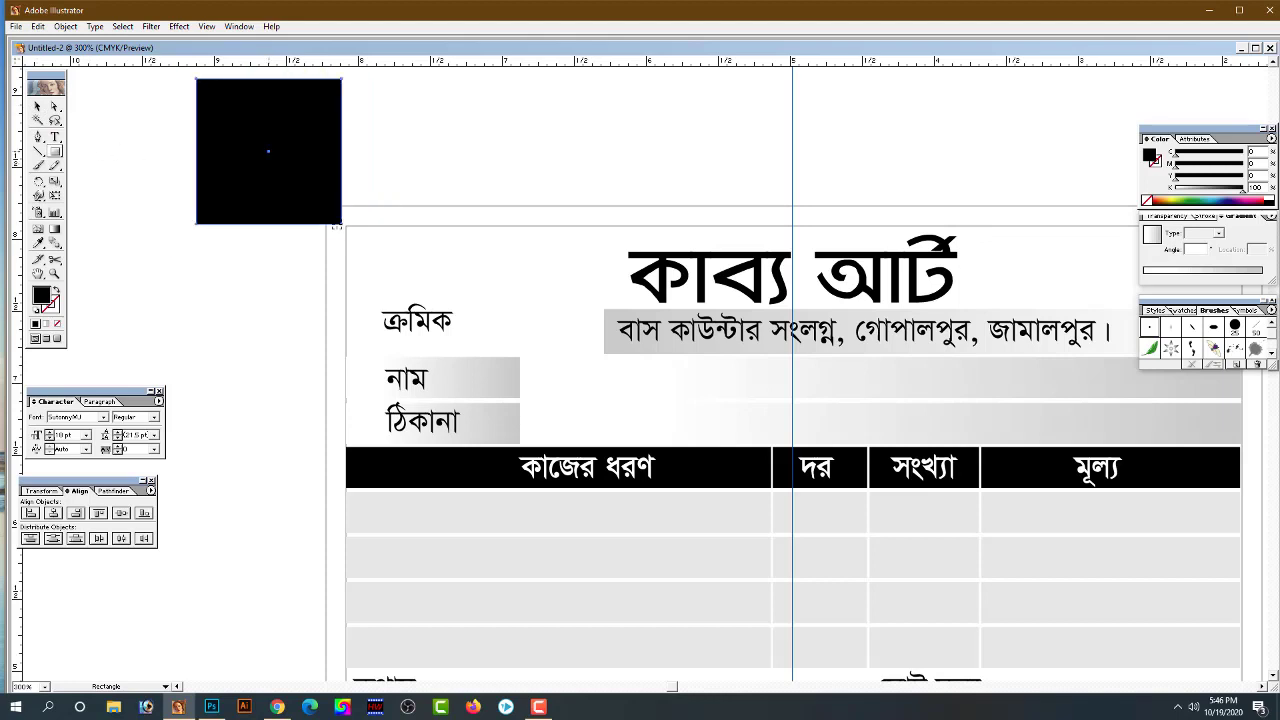
Move the square onto the memo's top edge and rotate it 45° into a diamond
left_click(37, 106)
left_click_drag(334, 82, 570, 165)
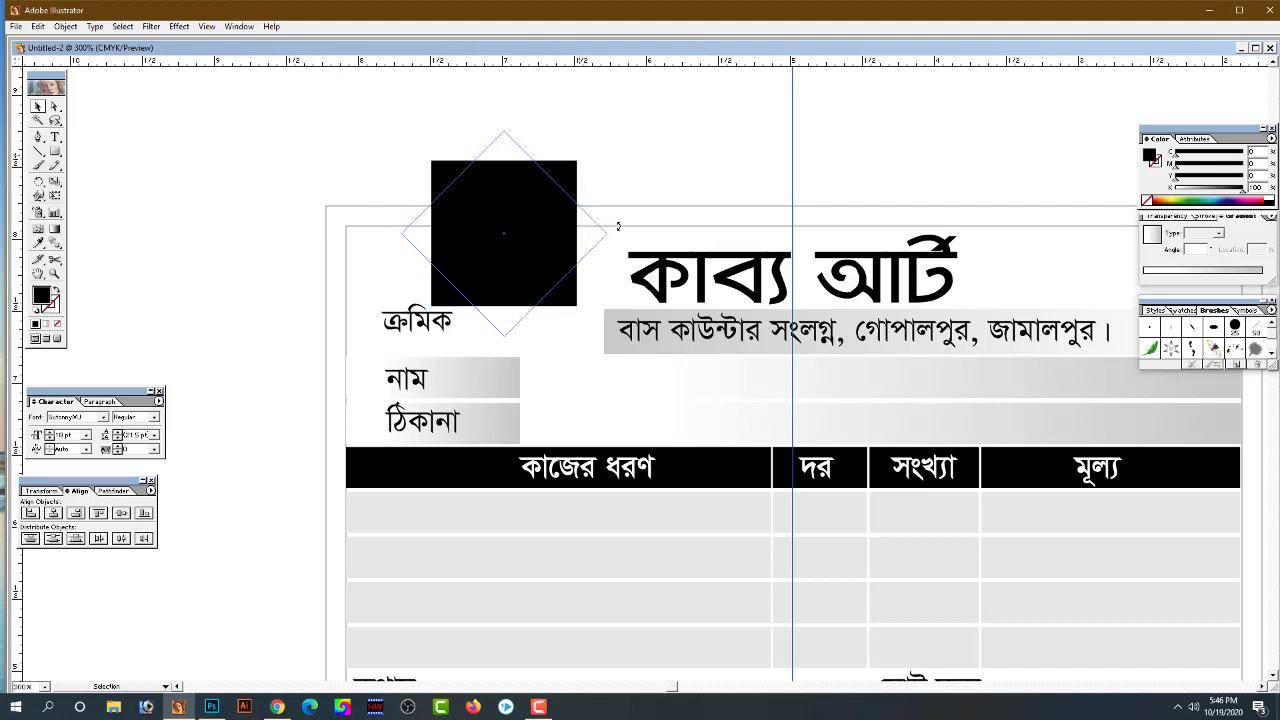
mouse_move(577, 157)
left_mouse_down()
mouse_move(610, 228)
mouse_move(593, 238)
mouse_move(616, 232)
left_mouse_up()
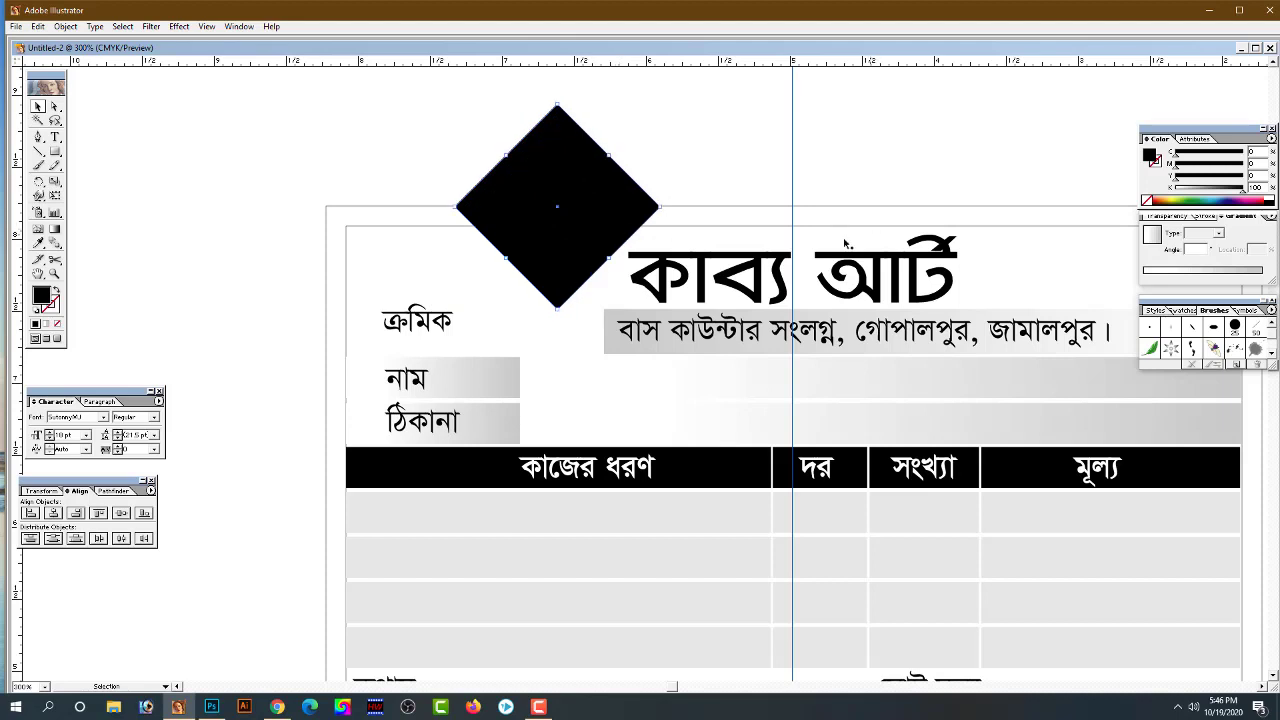
key("ctrl+plus")
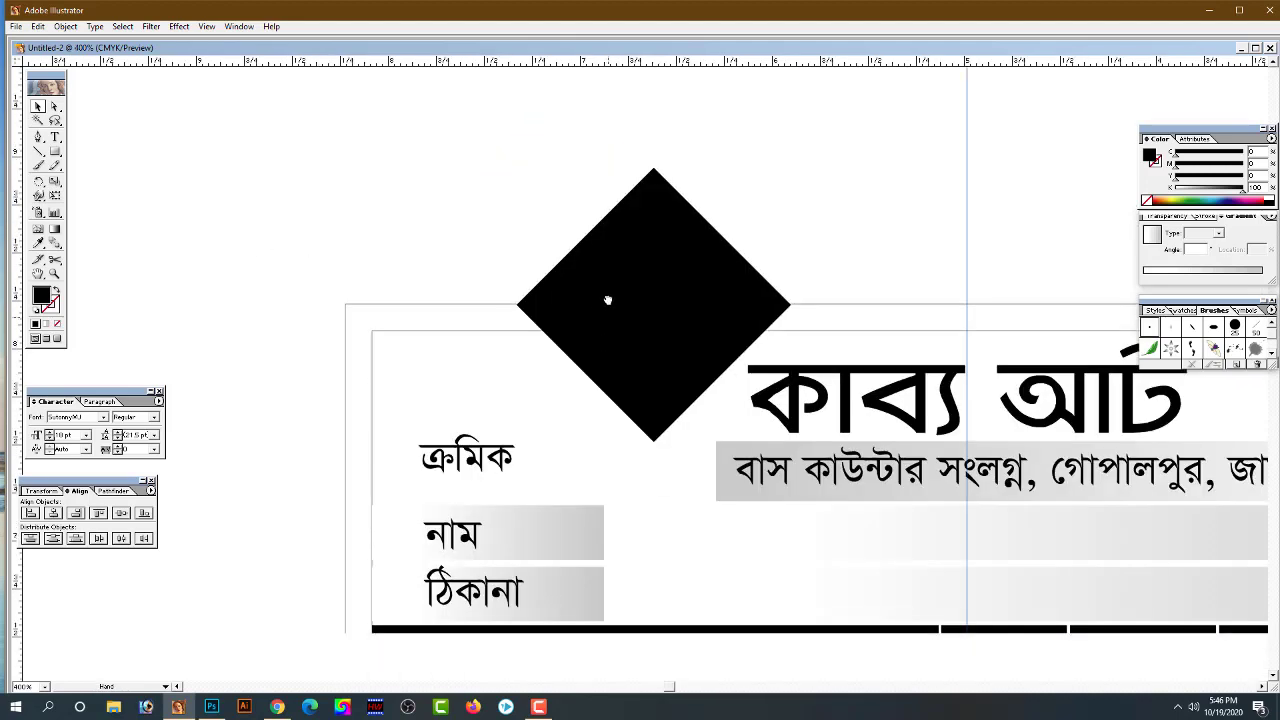
Delete the diamond's top anchor so only its lower black triangle remains
left_click(54, 106)
left_click_drag(544, 146, 748, 242)
key("Delete")
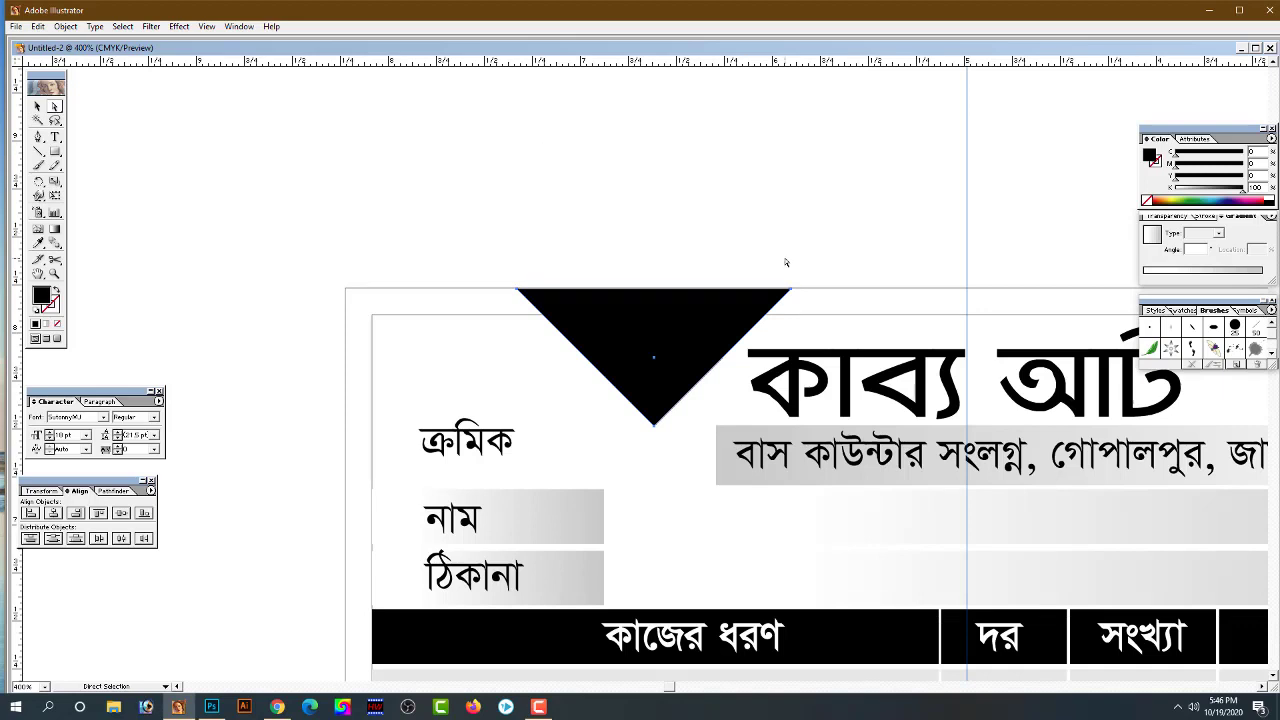
left_click(37, 106)
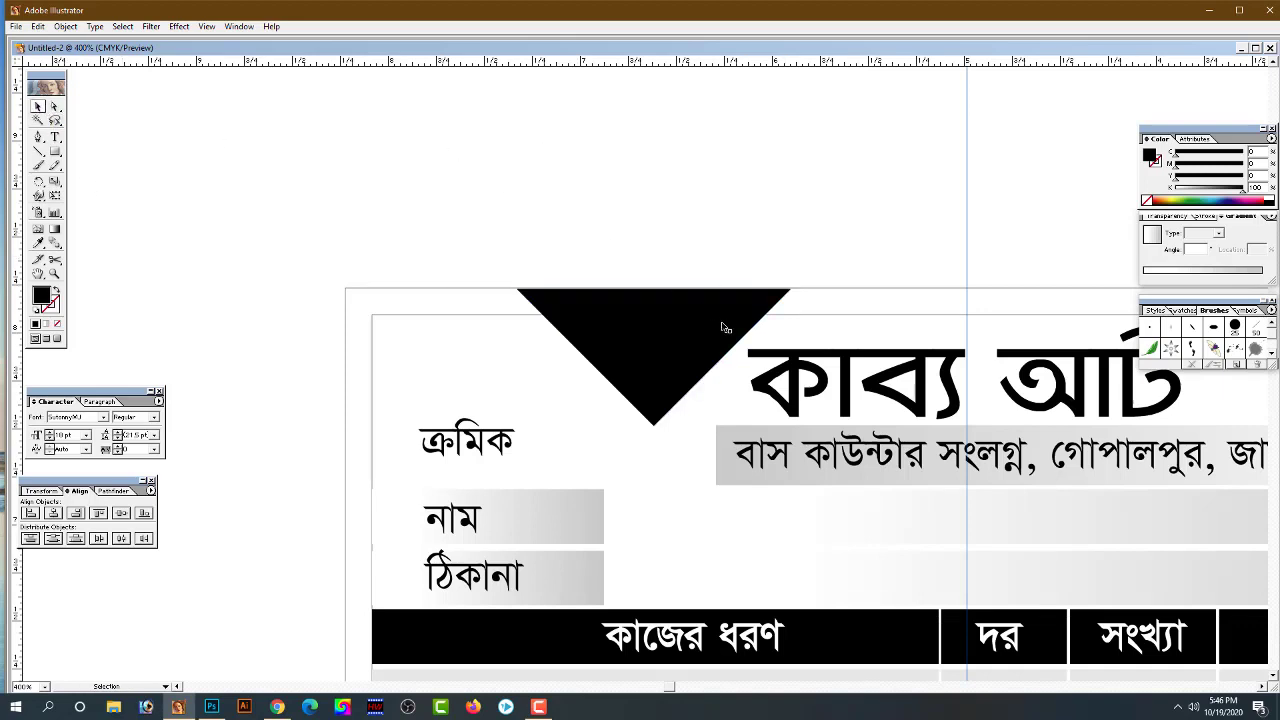
scroll(732, 342, "right", 2)
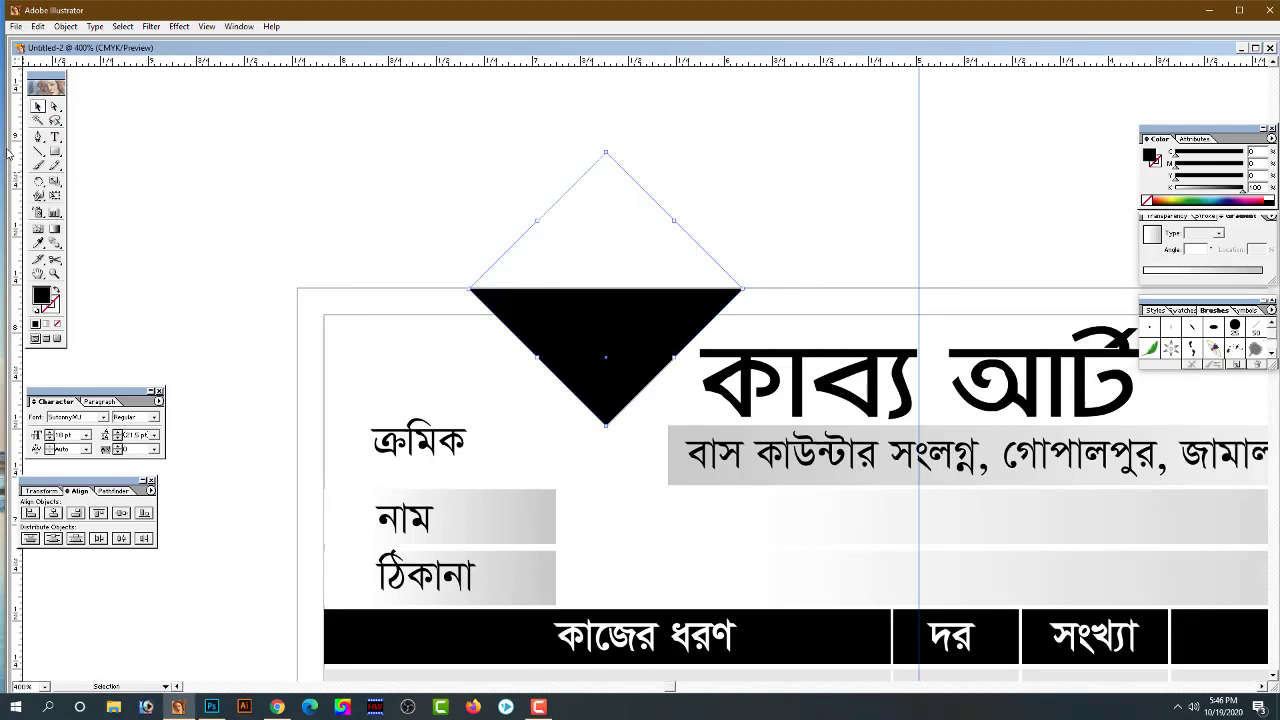
left_click(55, 107)
left_click_drag(543, 177, 680, 211)
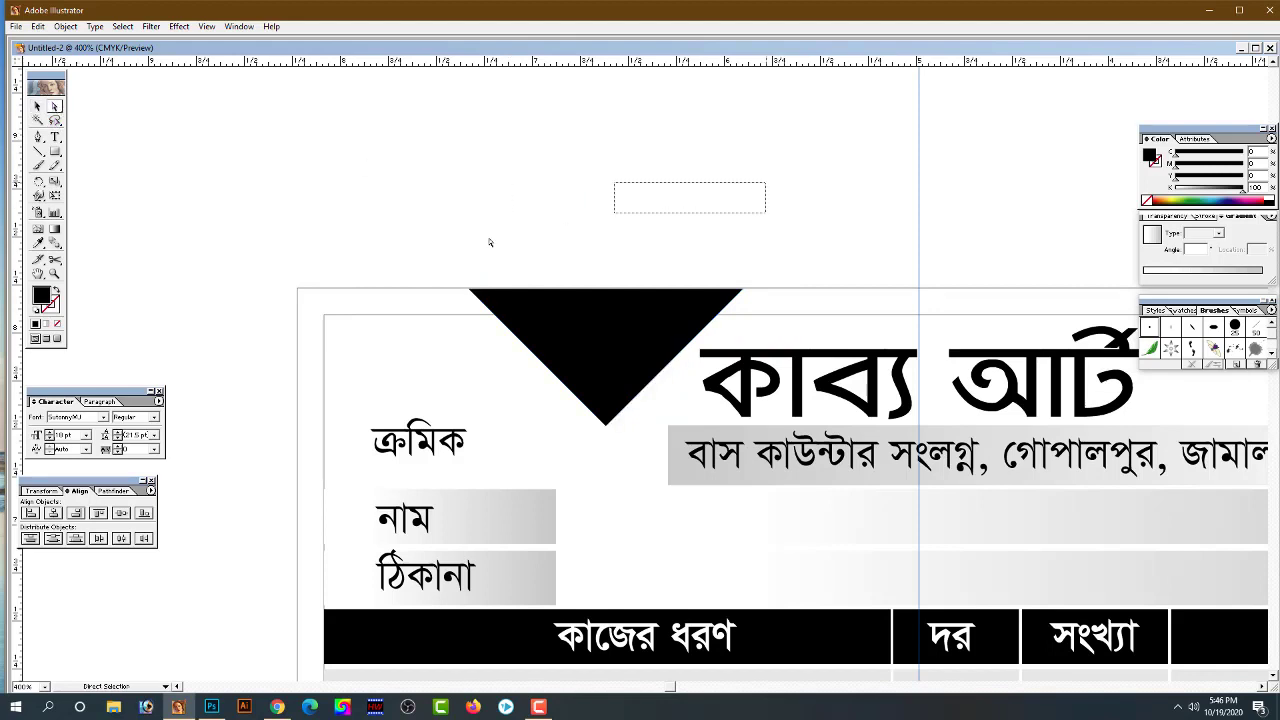
left_click(37, 106)
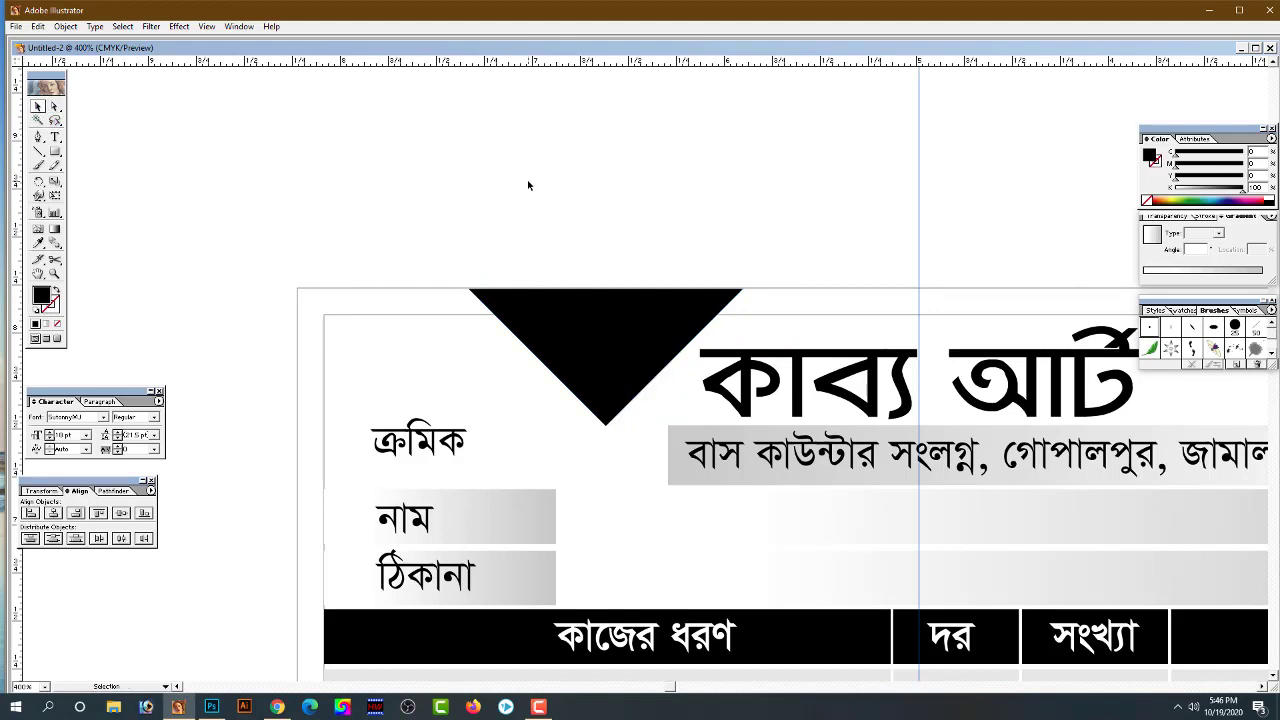
Enlarge the triangle slightly around its centre and nudge it into place
left_click(640, 345)
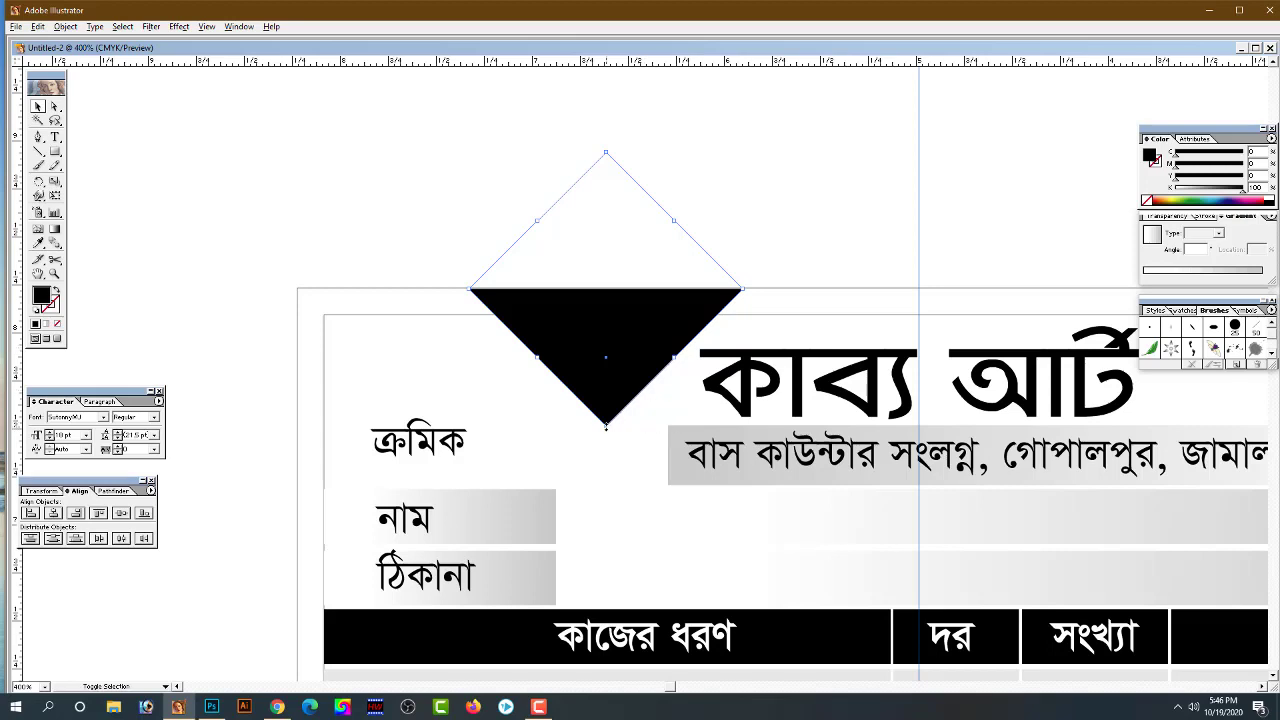
left_click_drag(606, 426, 606, 446)
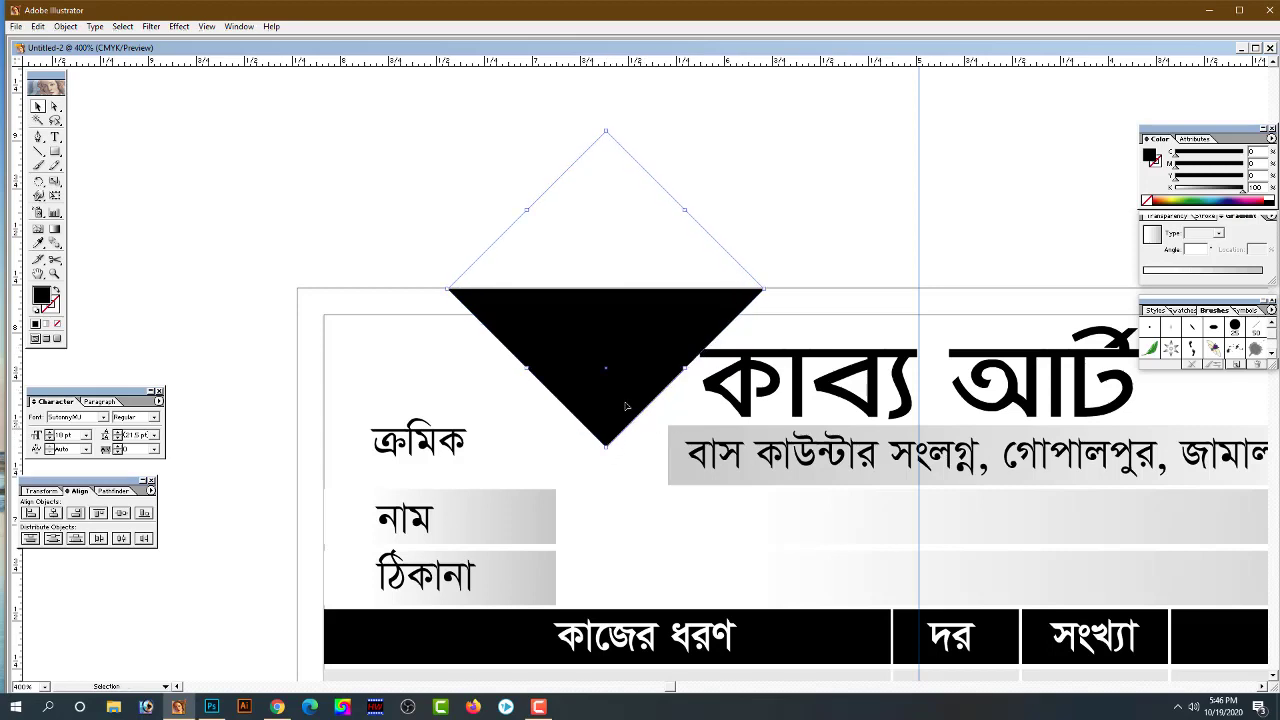
key("Left")
key("Left")
key("Left")
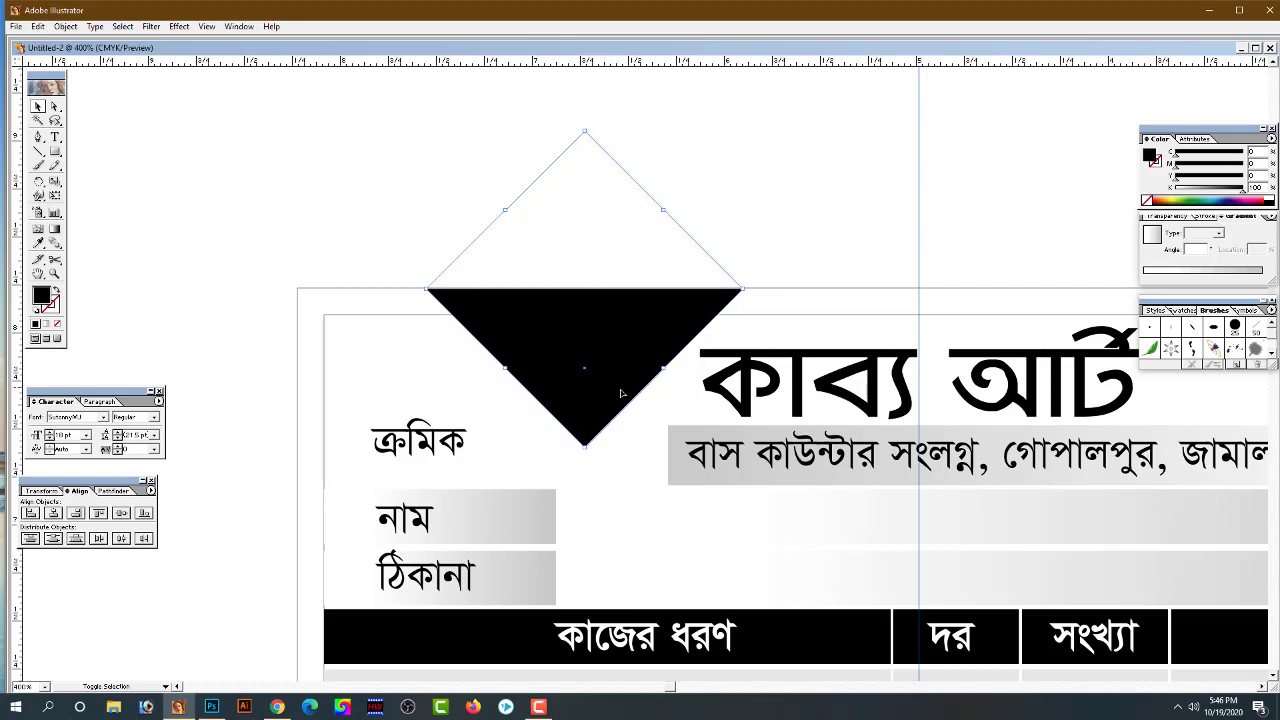
key("Right")
key("Right")
key("Right")
key("Right")
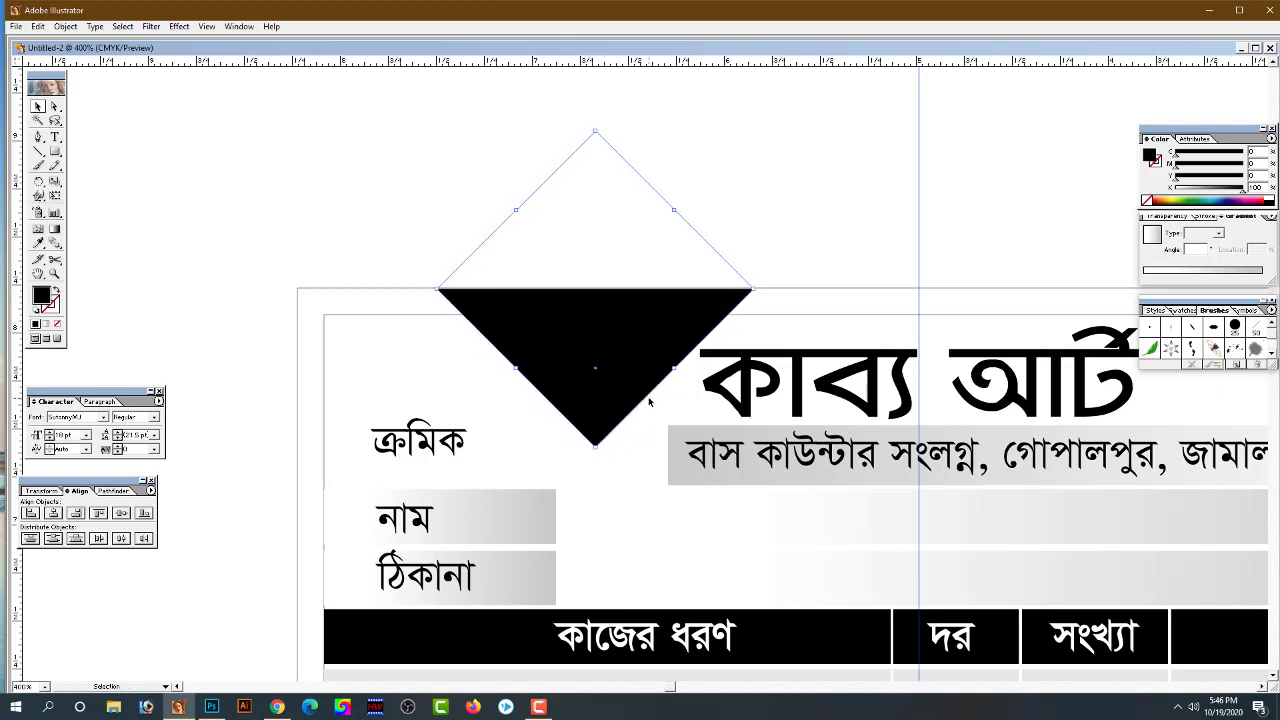
Add a slightly offset copy of the triangle filled grey (about K 33)
key("Left")
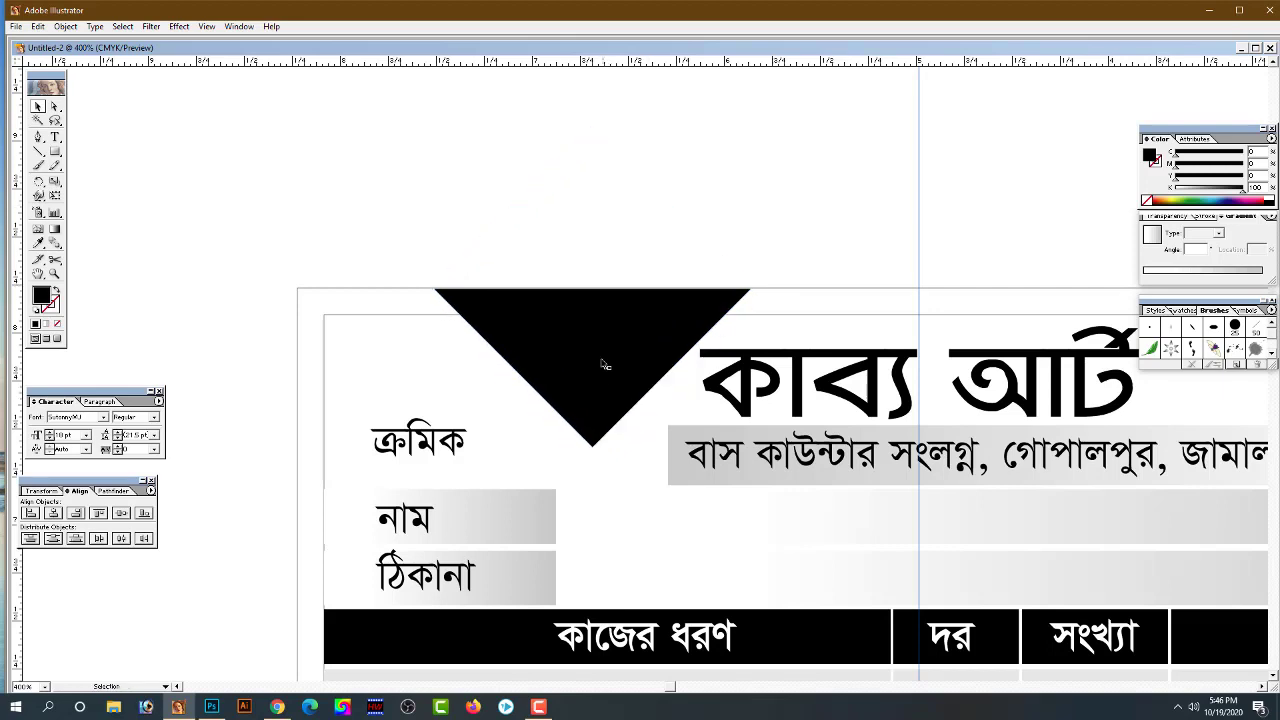
left_click_drag(622, 372, 602, 370)
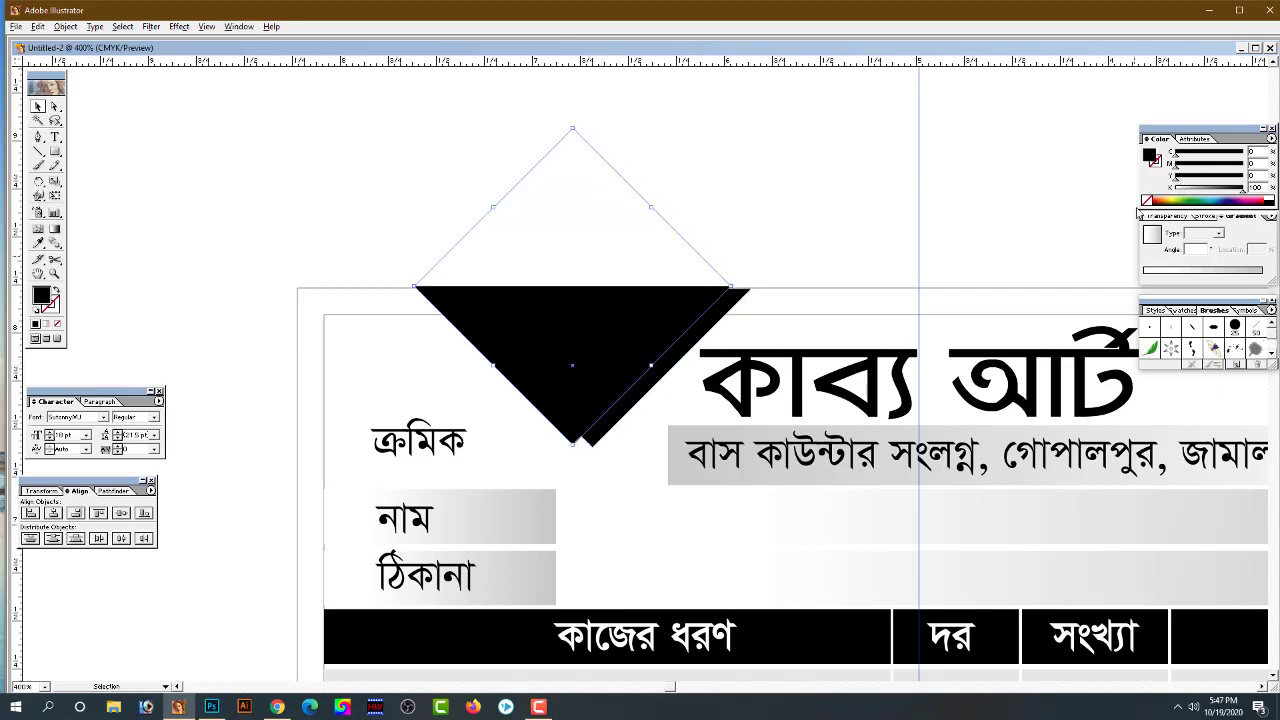
key("Down")
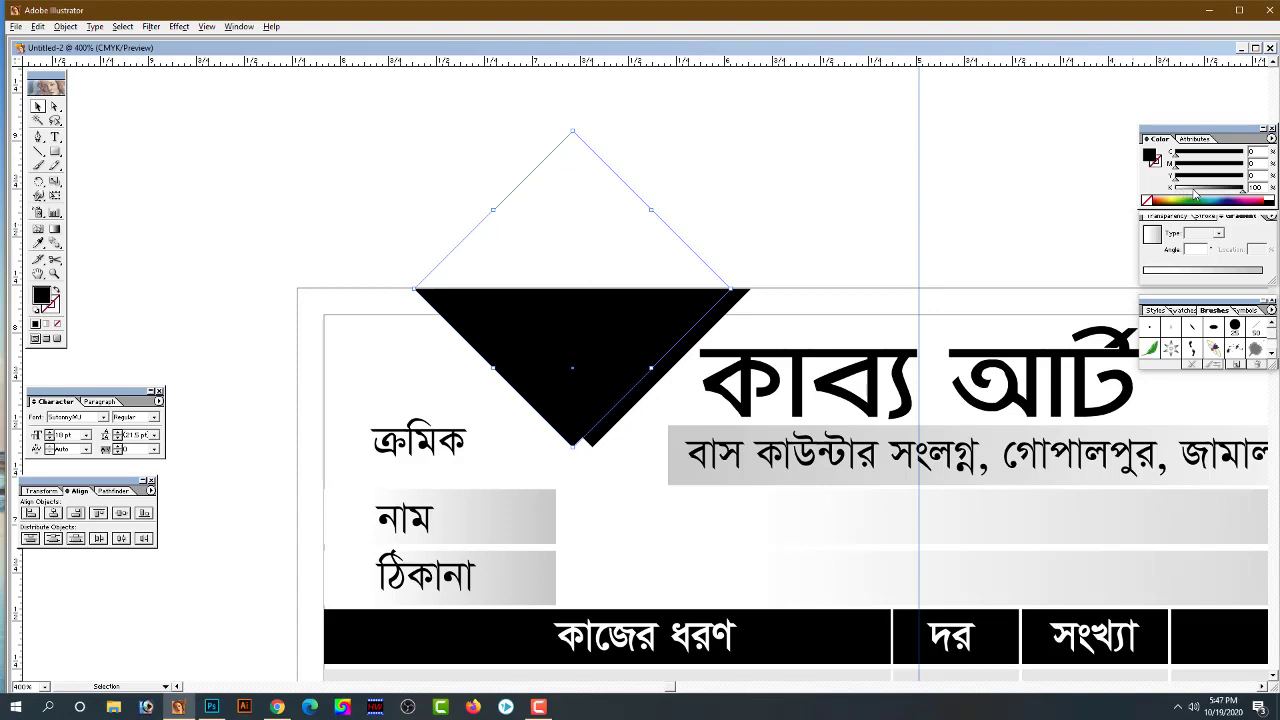
left_click(1200, 190)
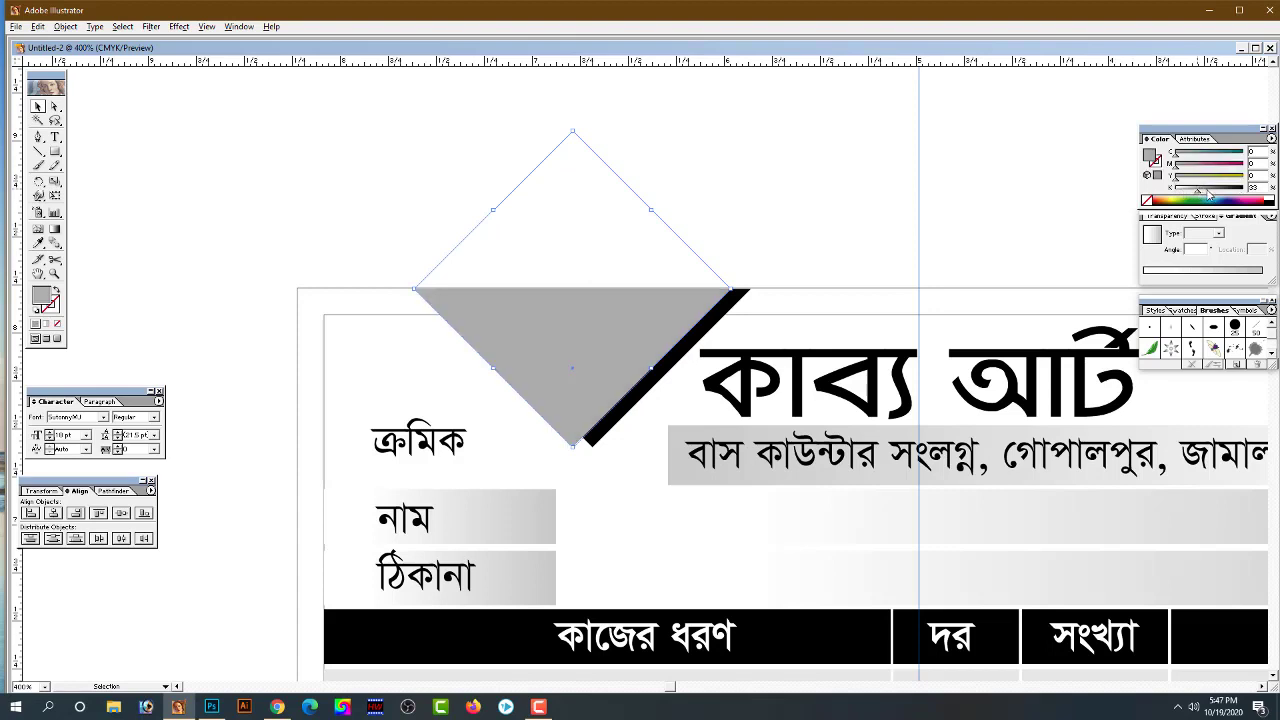
left_click(817, 226)
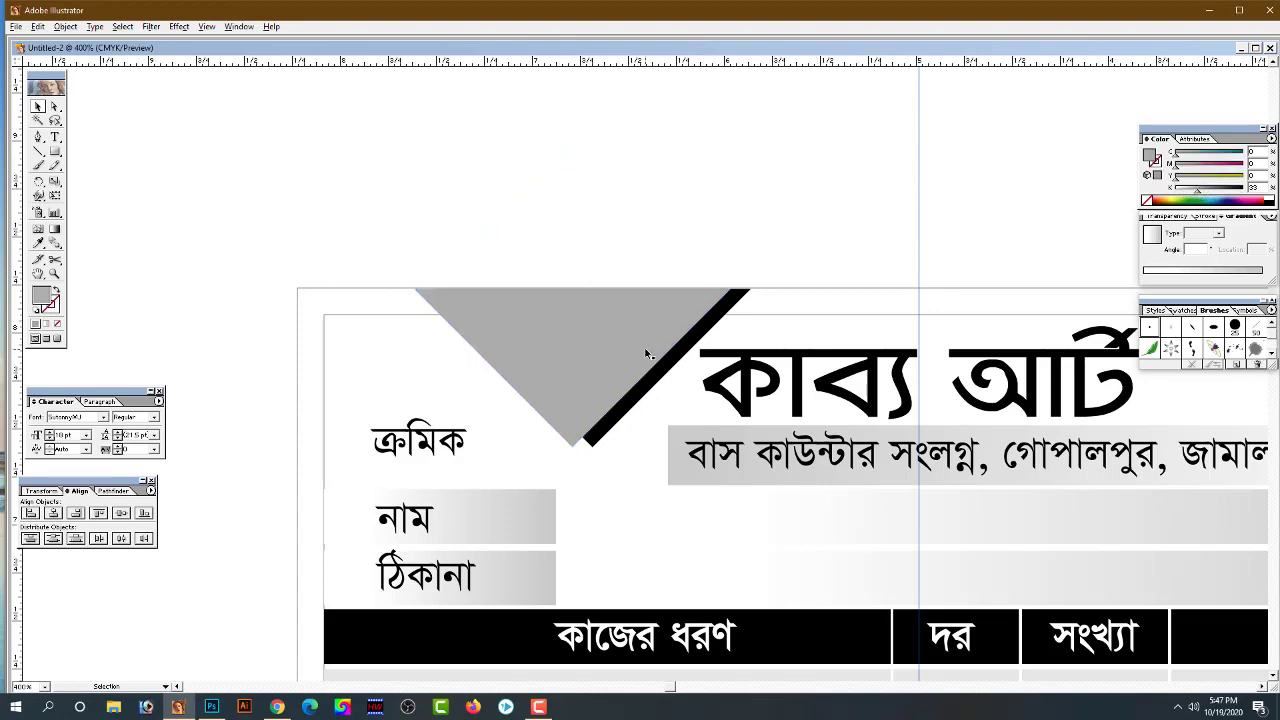
Add another offset copy filled lighter grey (about K 16), then zoom out
left_click_drag(671, 330, 648, 336)
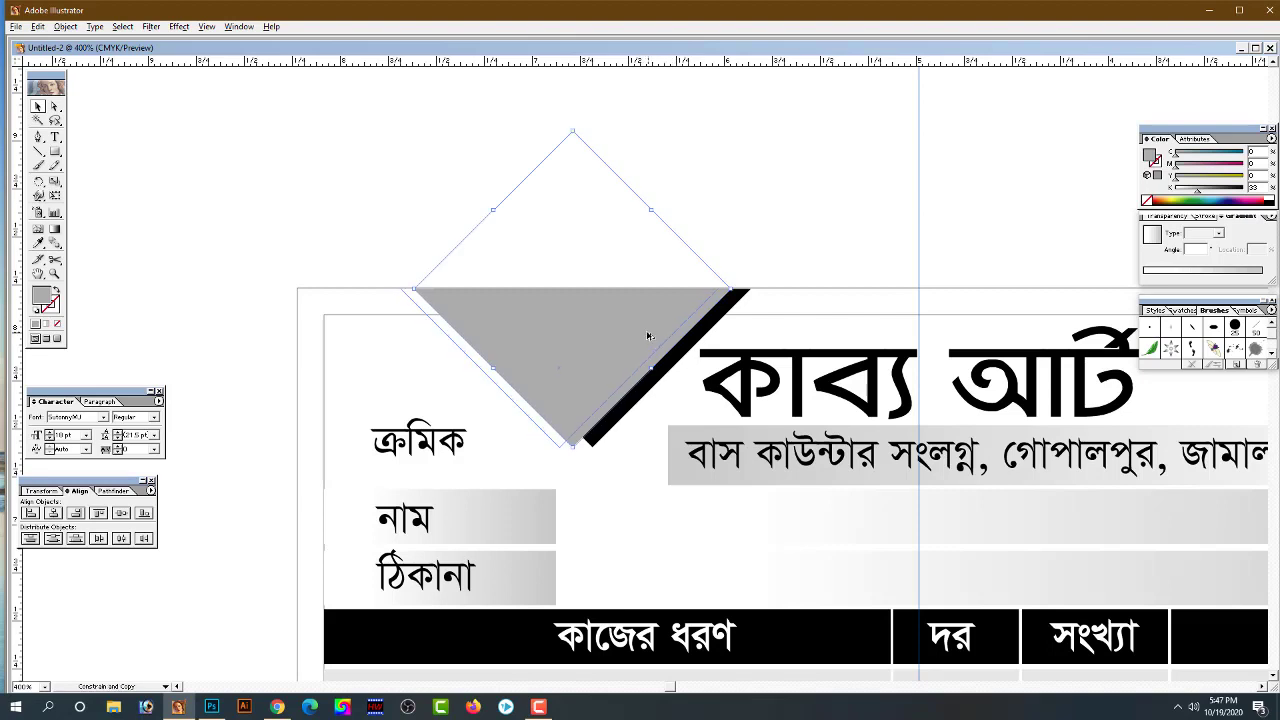
left_click_drag(648, 336, 628, 336)
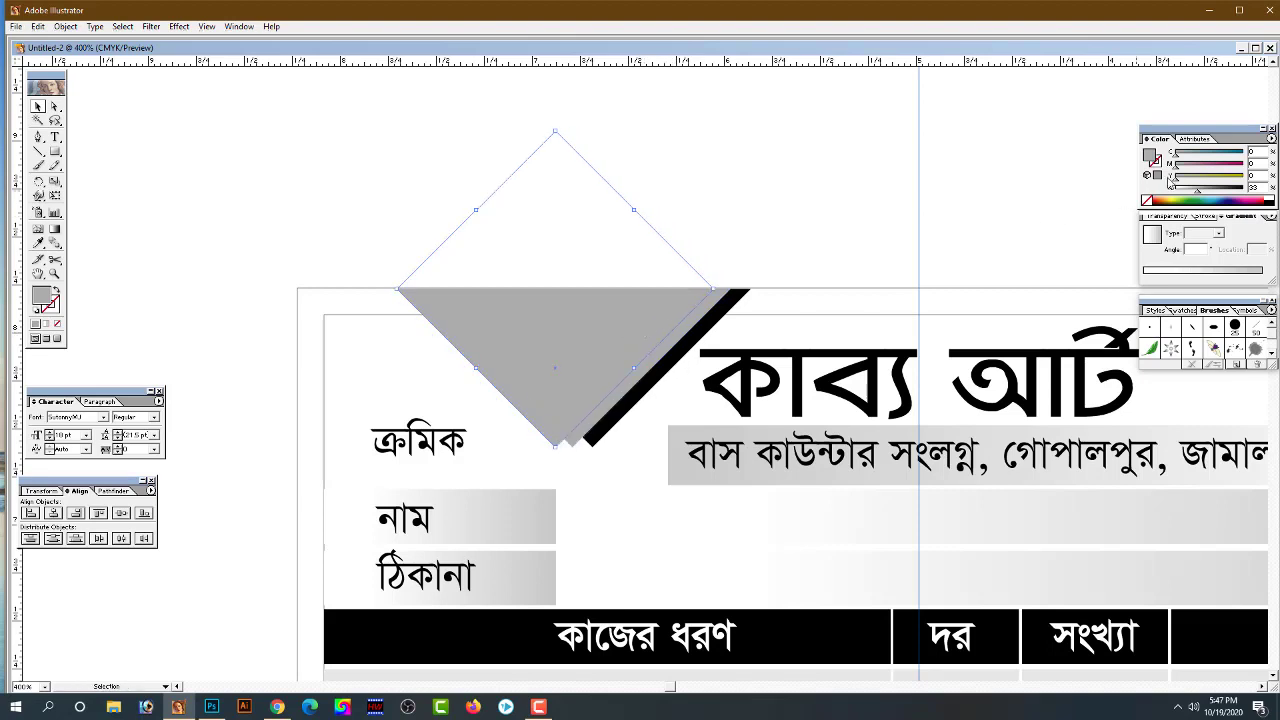
left_click_drag(1188, 194, 1181, 195)
left_click(825, 231)
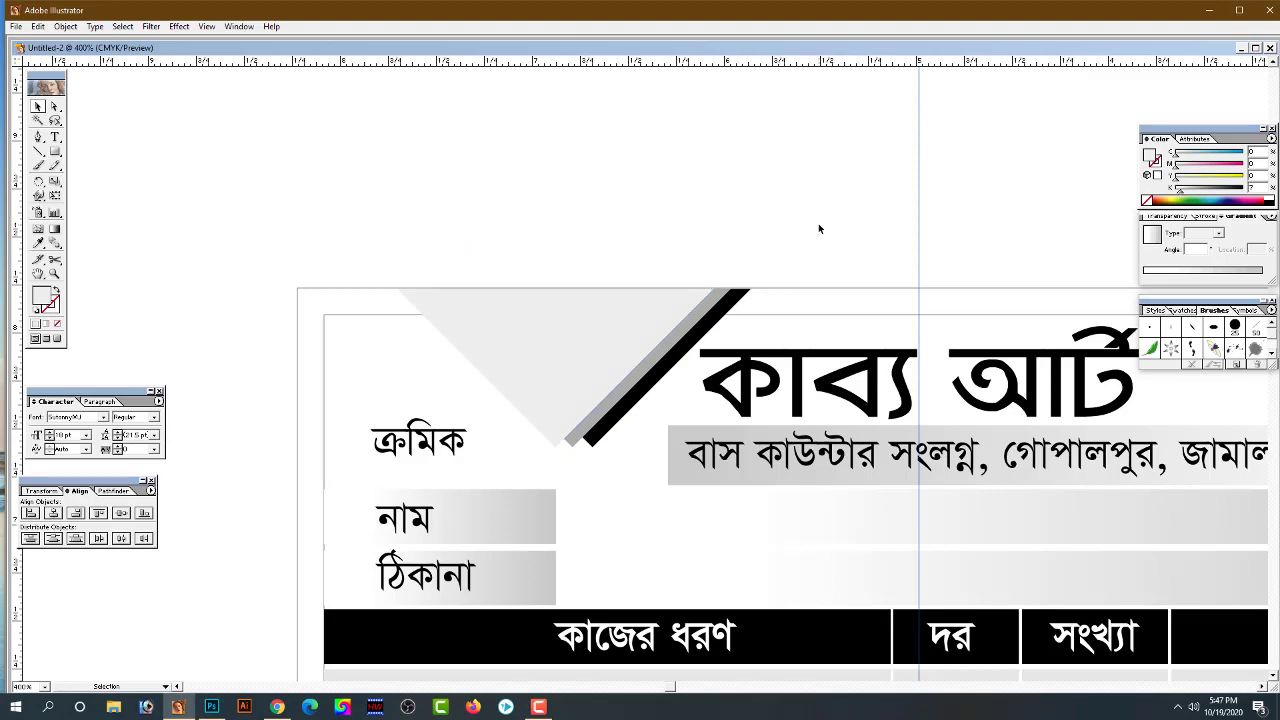
left_click(818, 445, "alt")
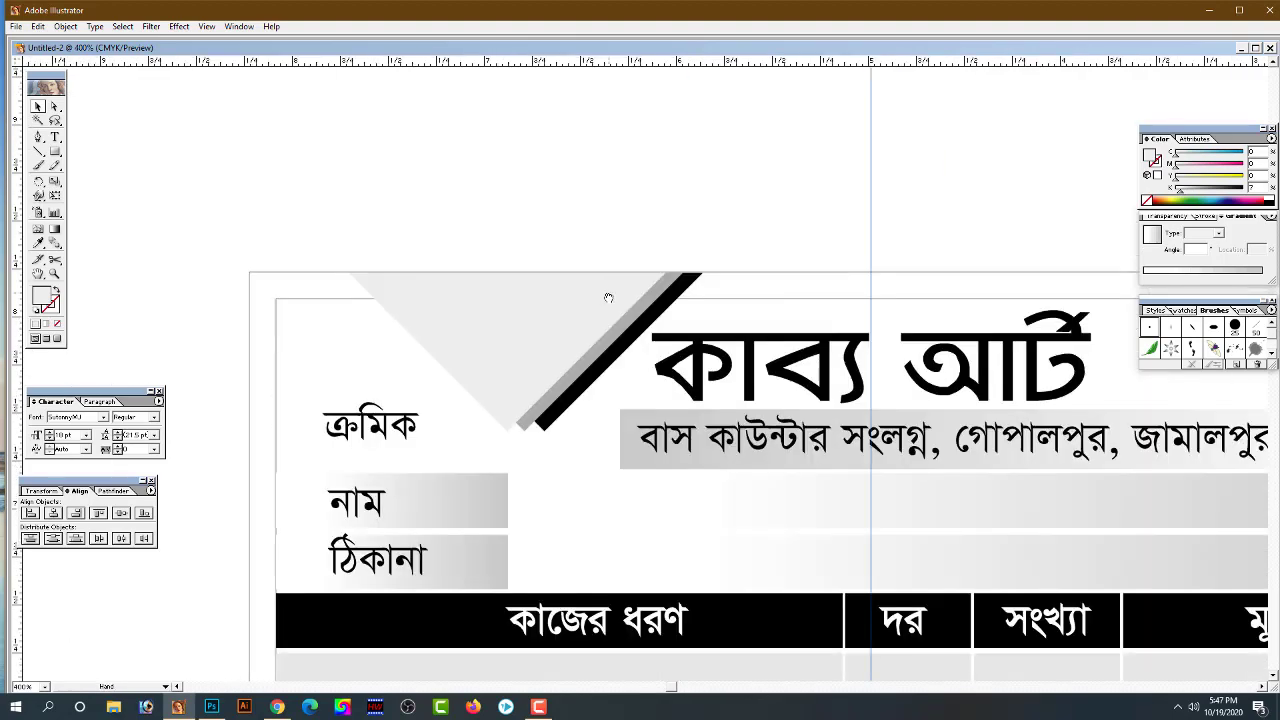
Duplicate the striped triangle to the memo's right edge
mouse_move(612, 295)
left_mouse_down()
mouse_move(566, 313)
mouse_move(542, 372)
left_mouse_up()
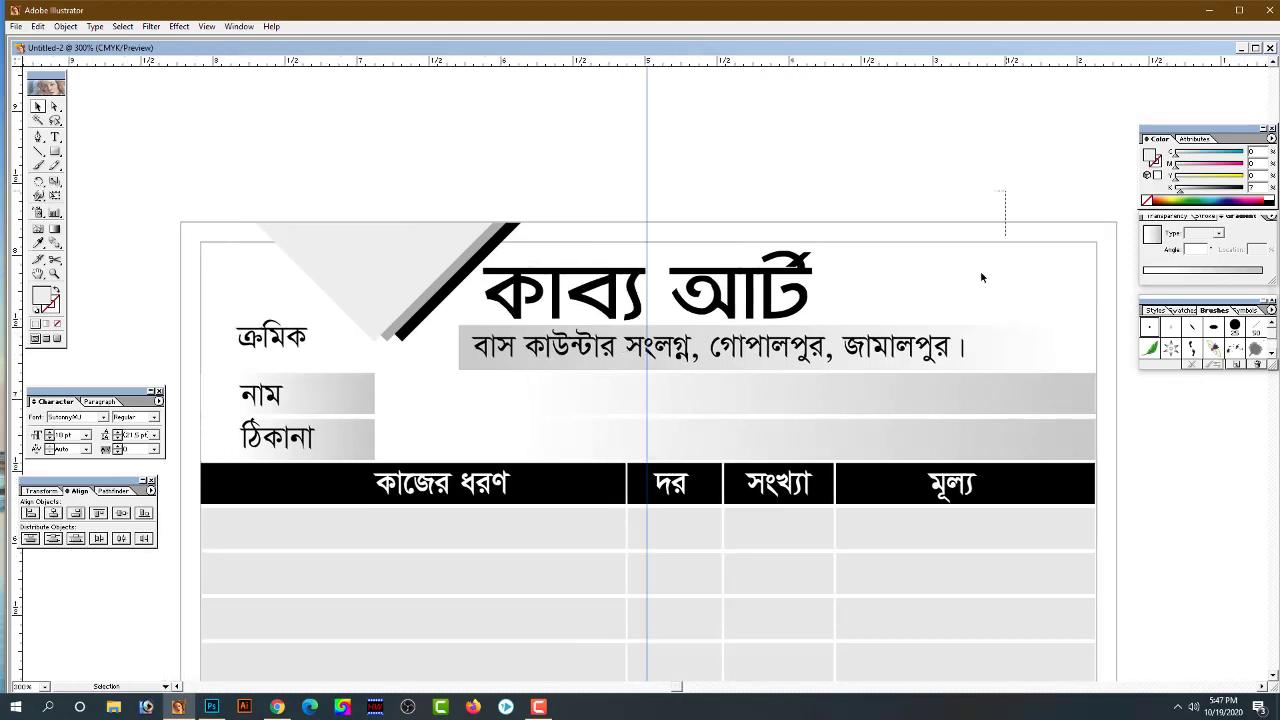
left_click_drag(1005, 190, 980, 277)
left_click(518, 218)
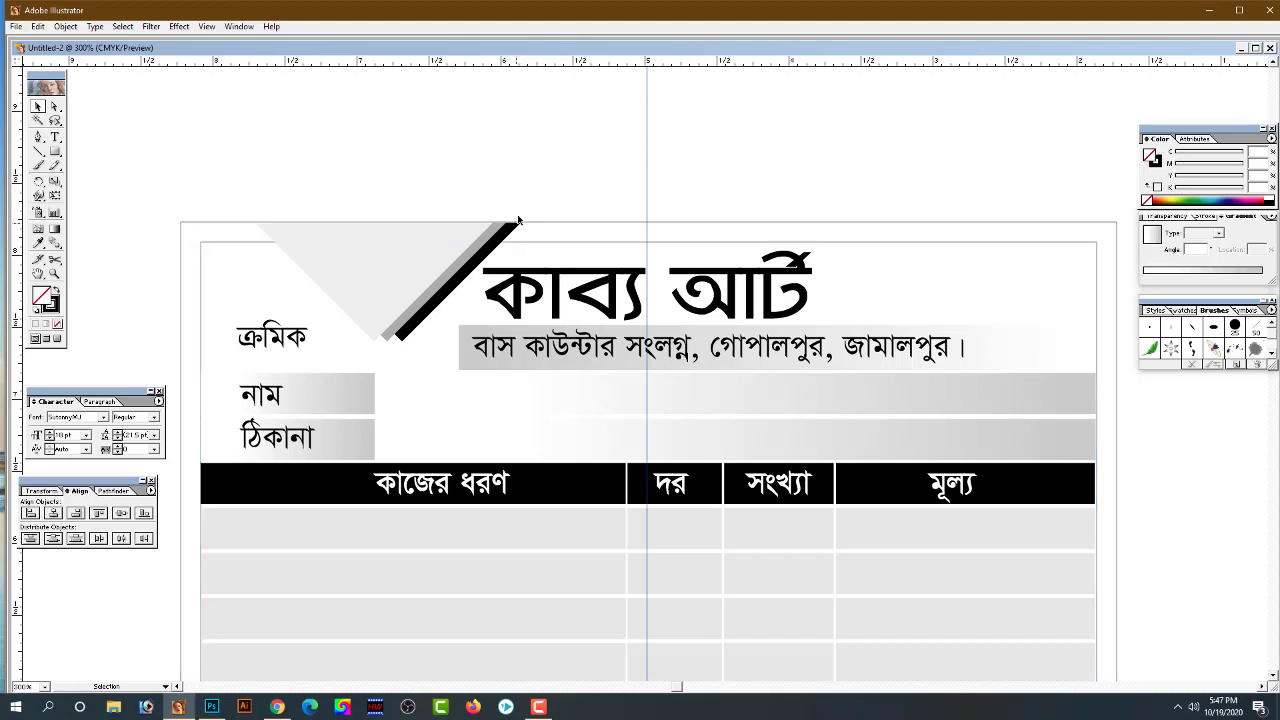
left_click(432, 290)
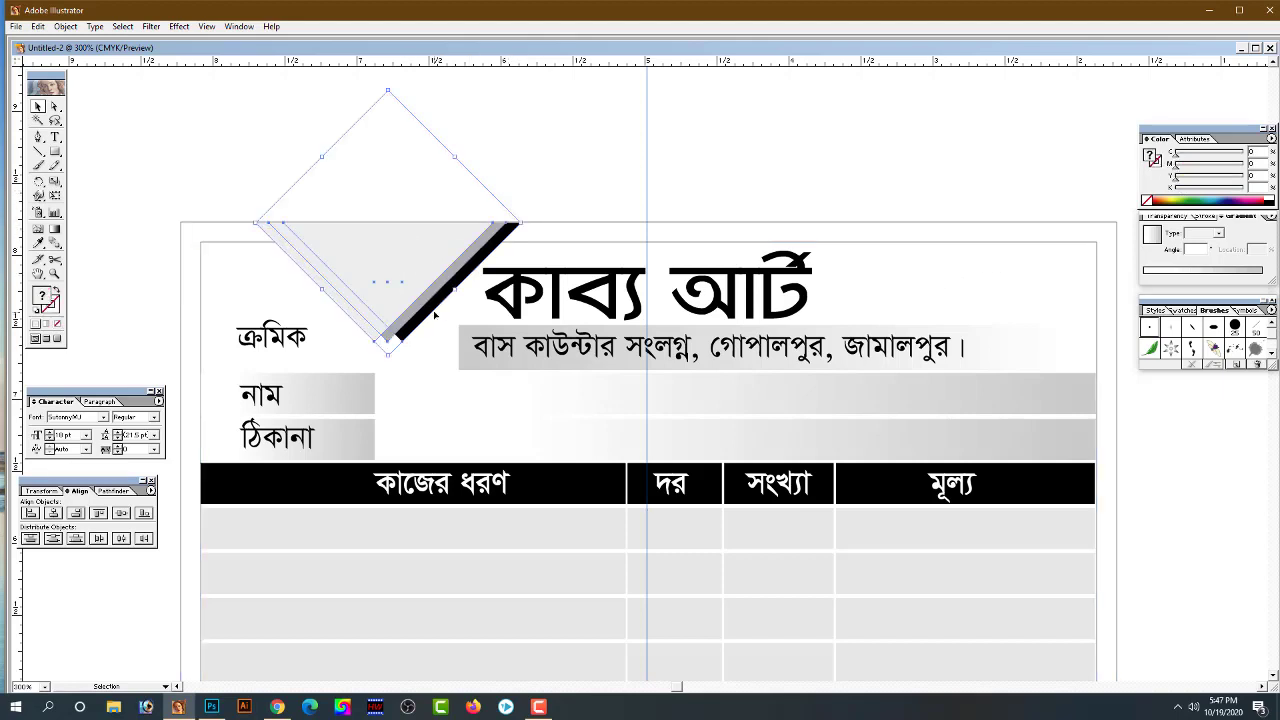
left_click_drag(448, 285, 1078, 243)
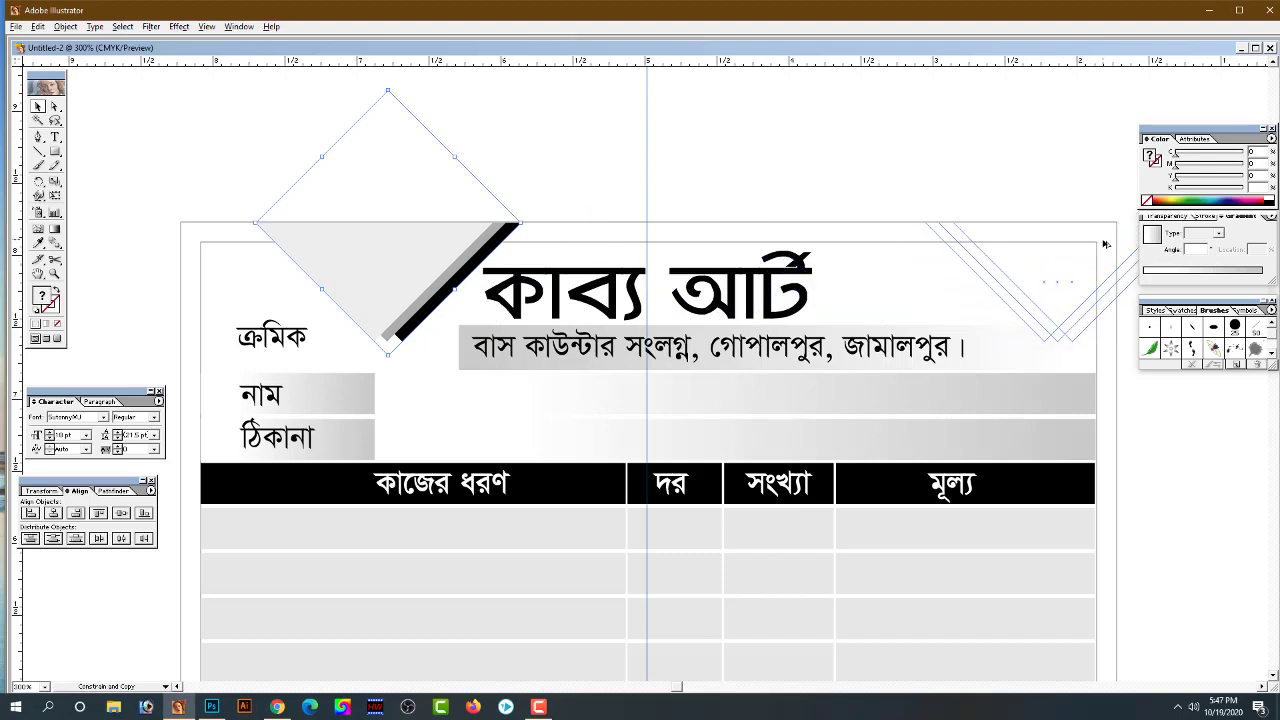
left_click_drag(1078, 243, 1104, 244)
left_click_drag(967, 276, 677, 276)
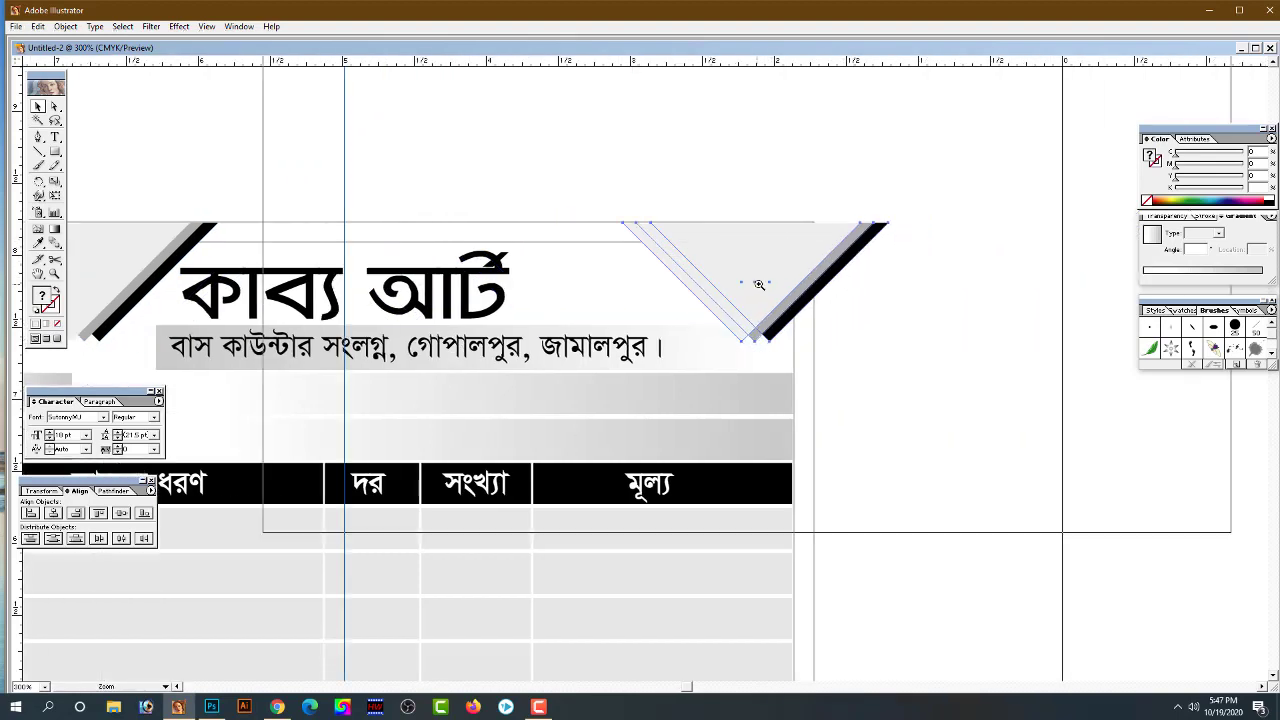
key("ctrl+plus")
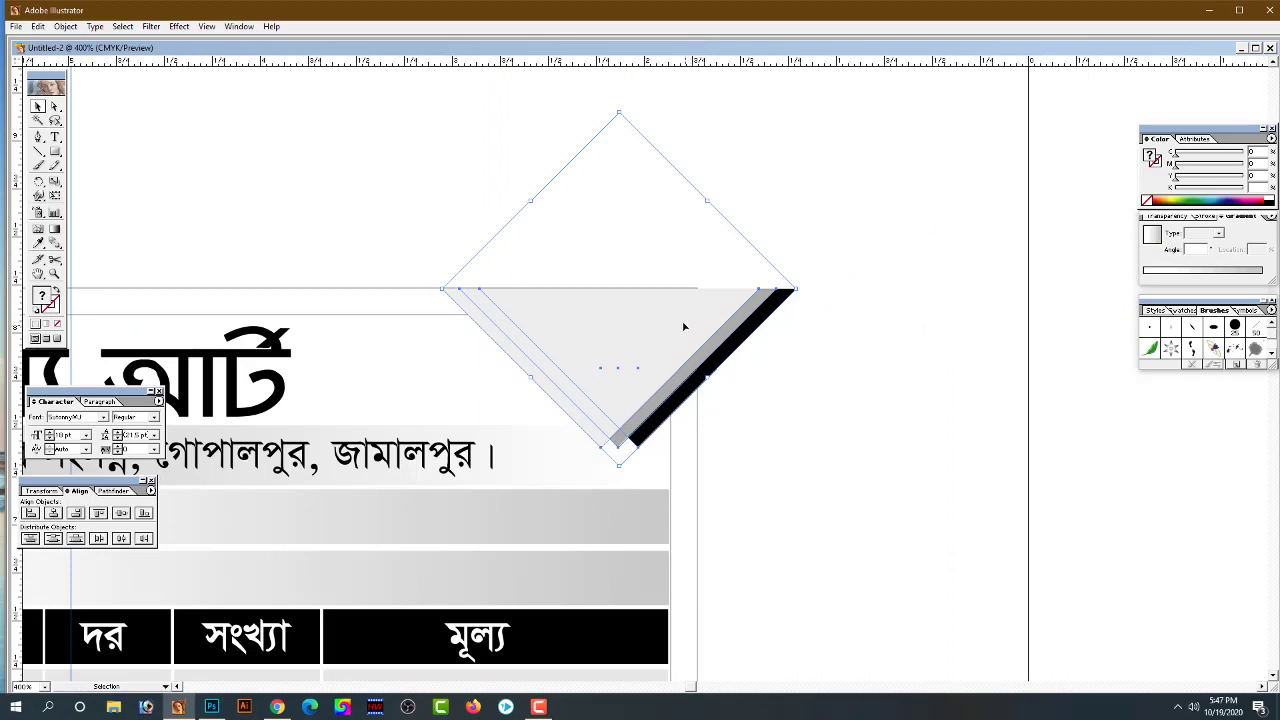
left_click_drag(684, 326, 714, 326)
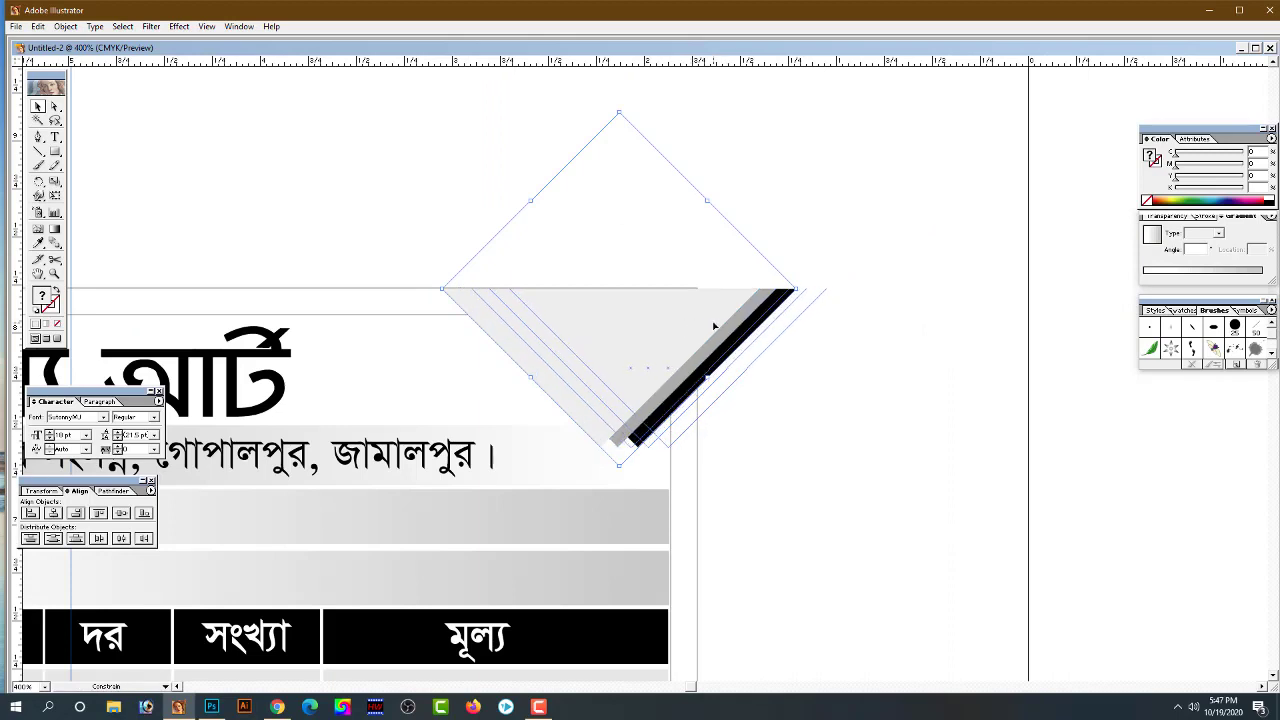
left_click_drag(714, 326, 714, 326)
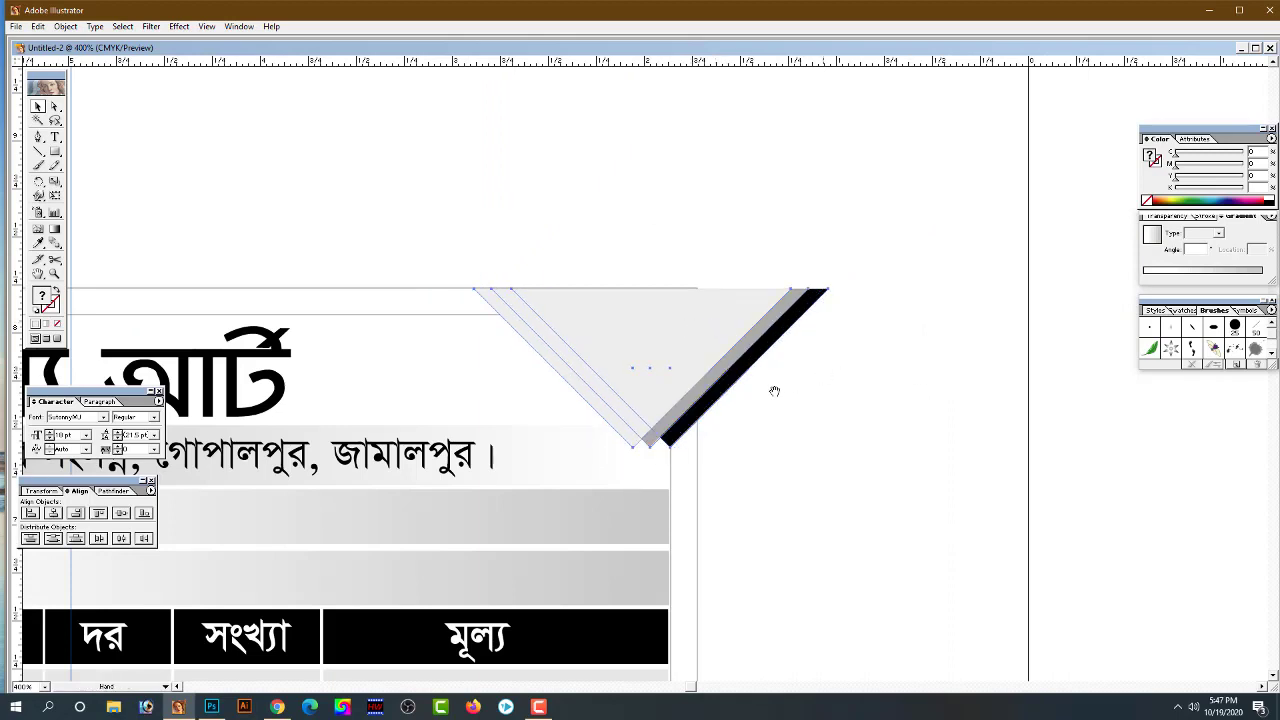
Zoom in on the copied triangle and nudge it up slightly
left_click_drag(774, 391, 916, 375)
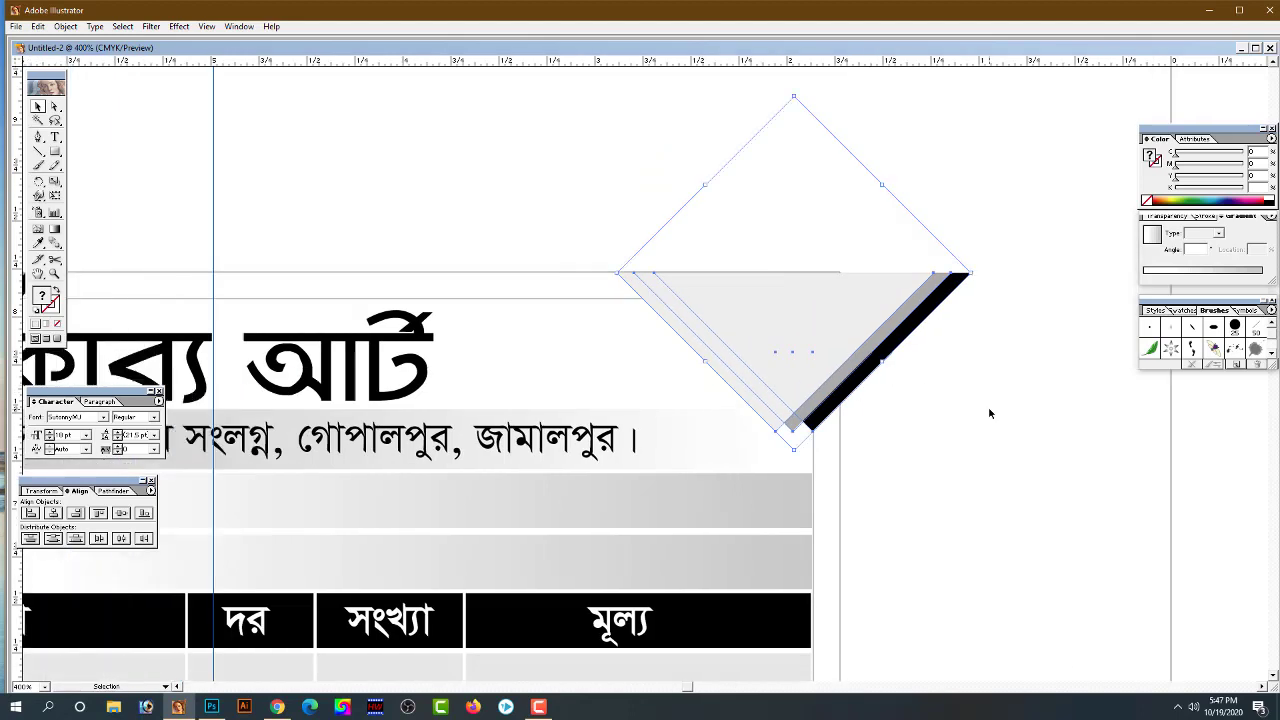
left_click(744, 349)
left_click_drag(726, 391, 757, 366)
left_click(911, 204)
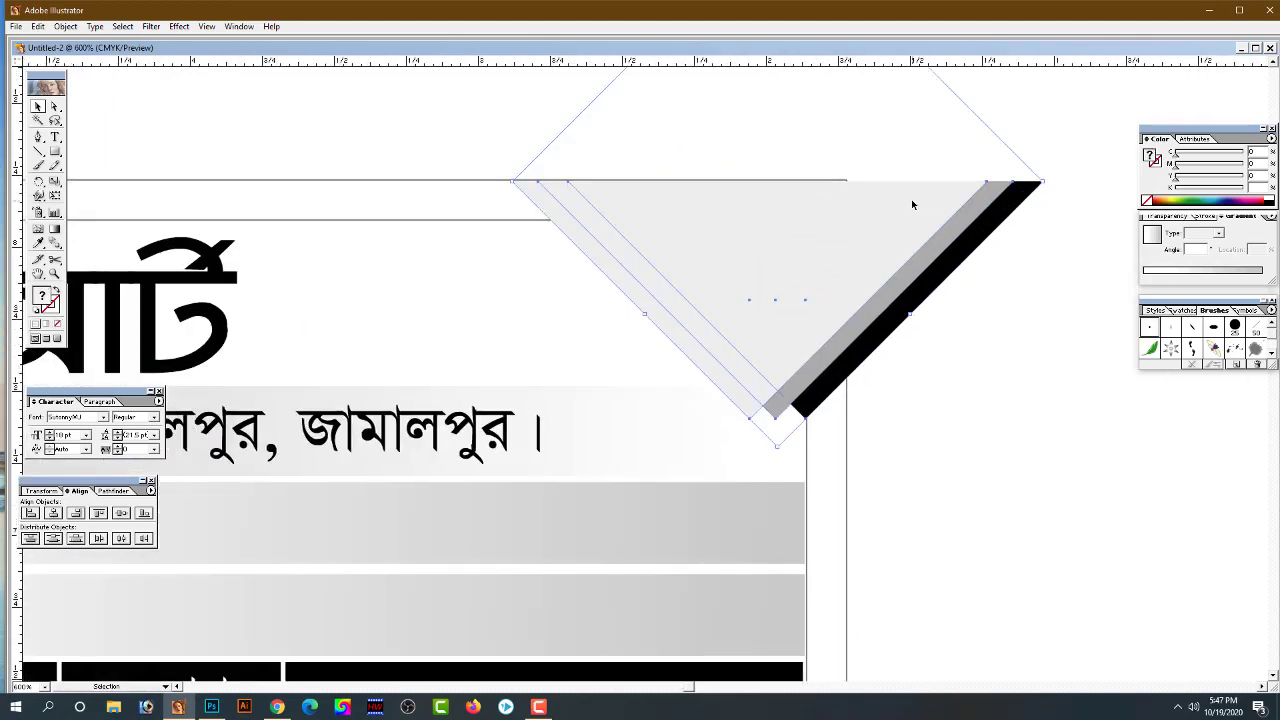
key("Up")
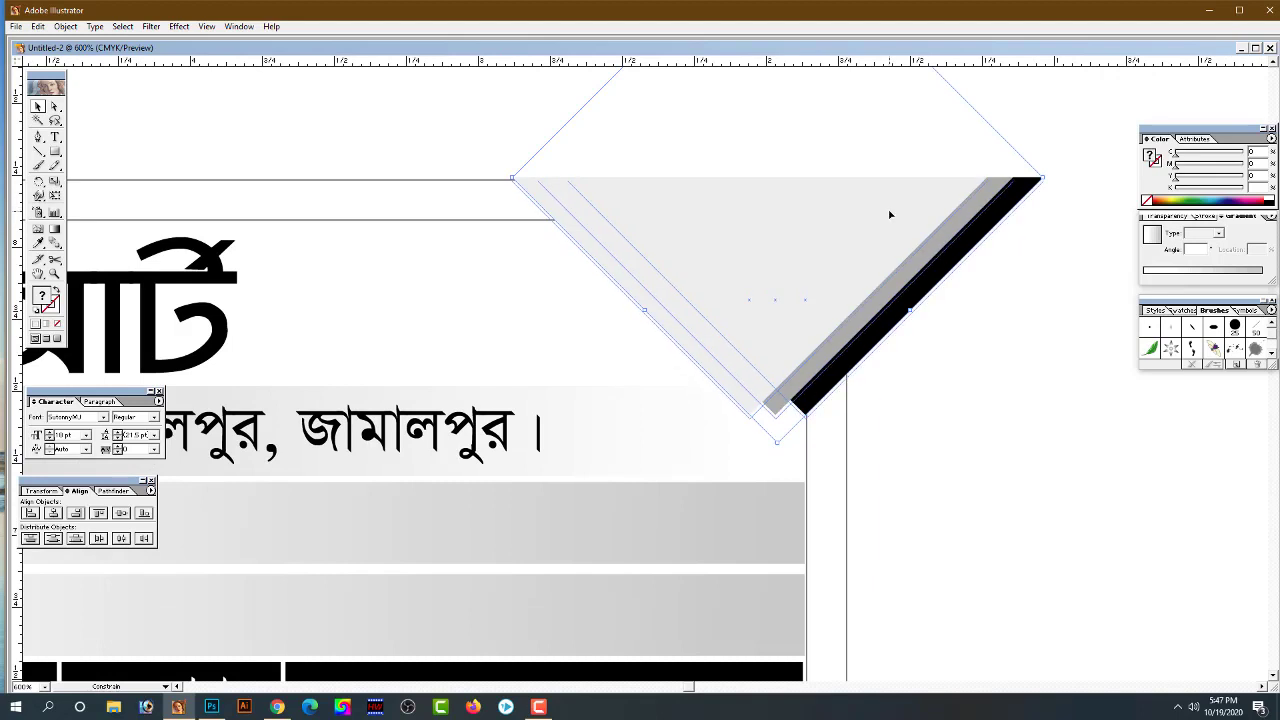
key("Down")
key("Up")
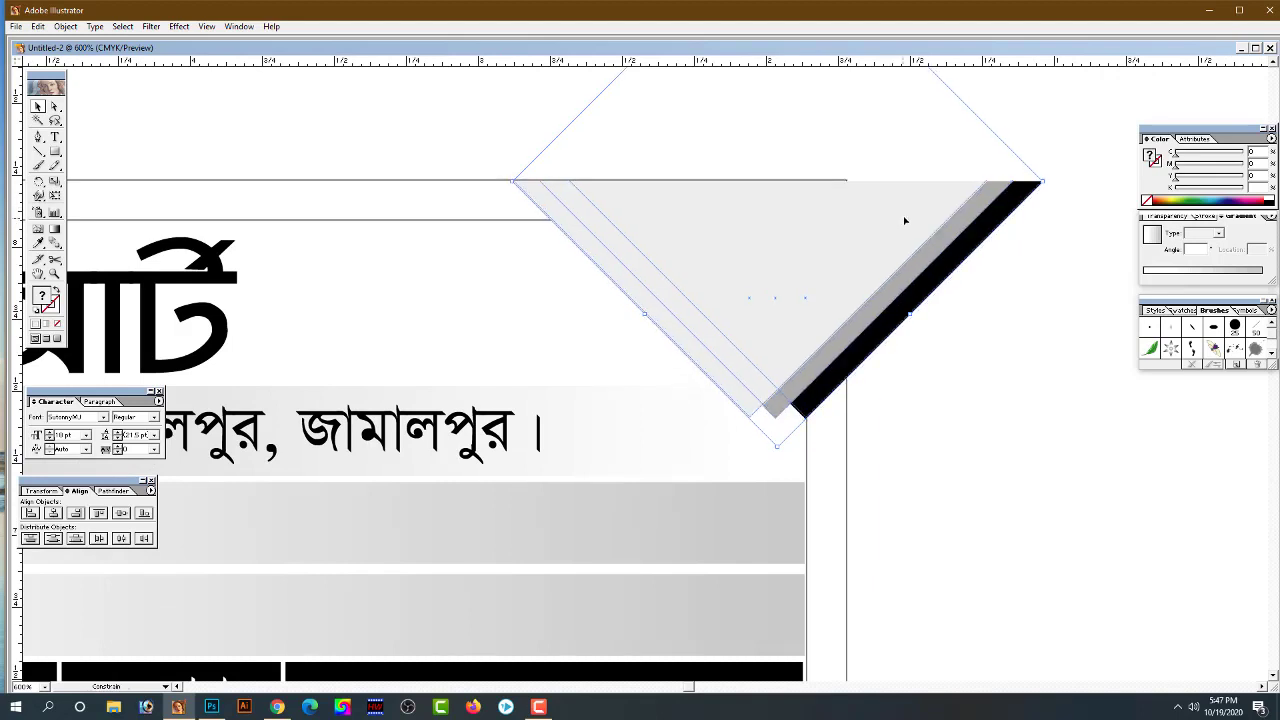
left_click(1004, 294)
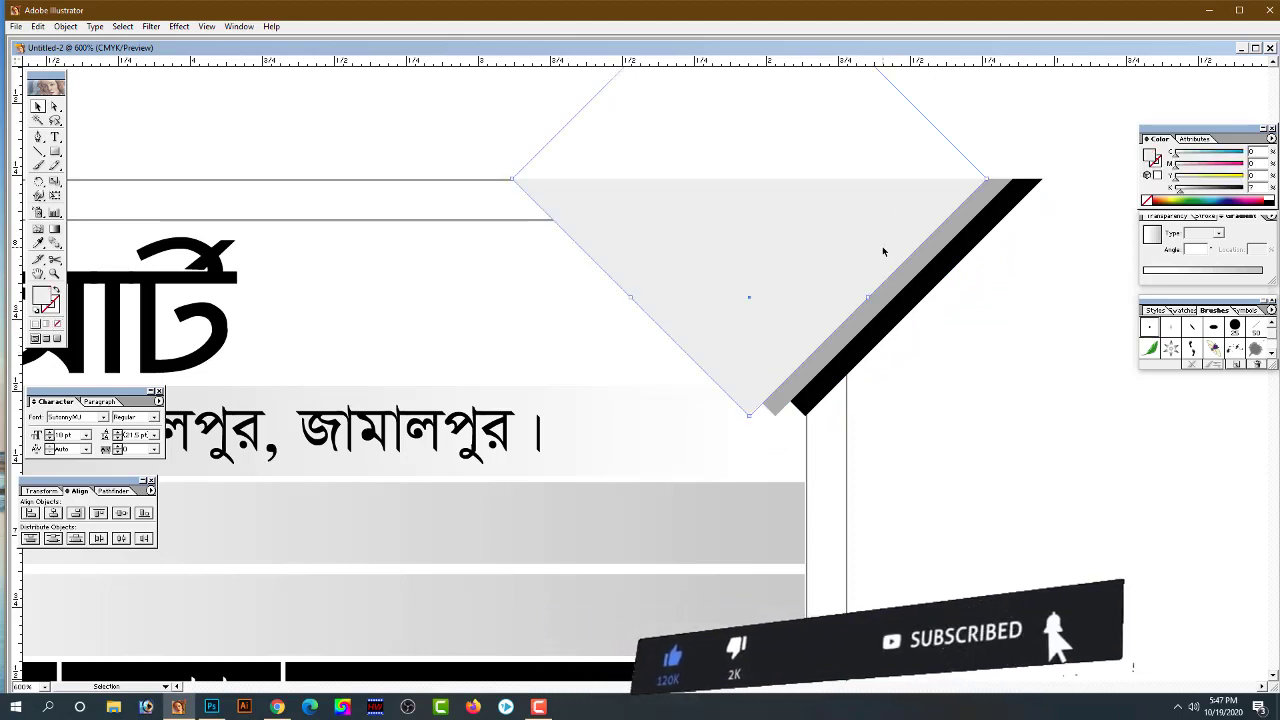
Shrink the copy to about half size, tuck it into the top-right corner, and zoom out
left_click(988, 185)
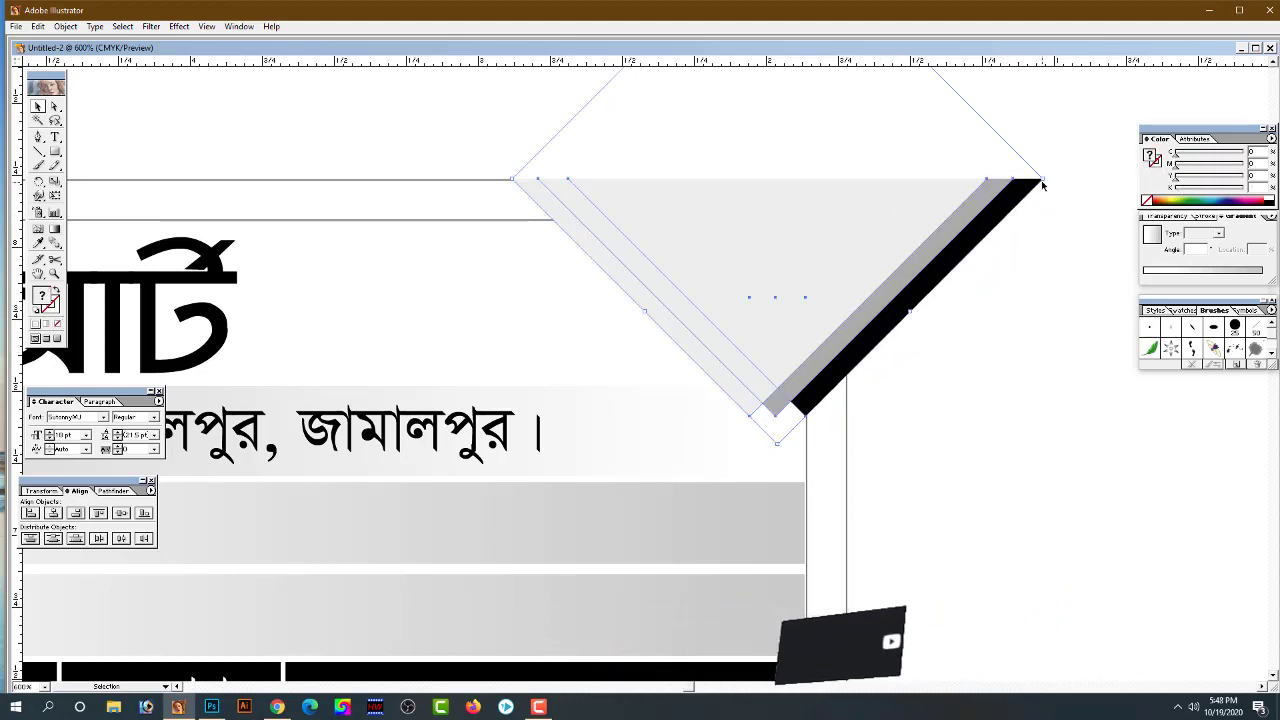
mouse_move(988, 185)
left_mouse_down()
mouse_move(930, 225)
mouse_move(802, 222)
left_mouse_up()
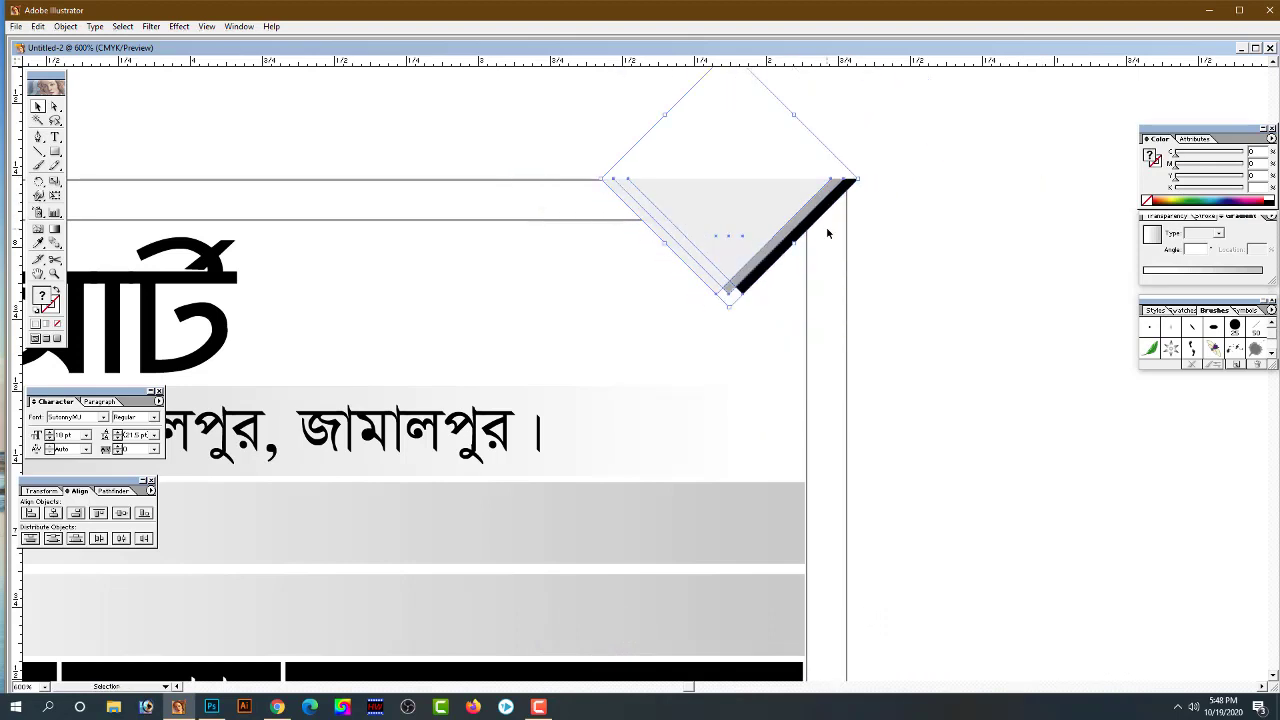
key("Left")
key("Left")
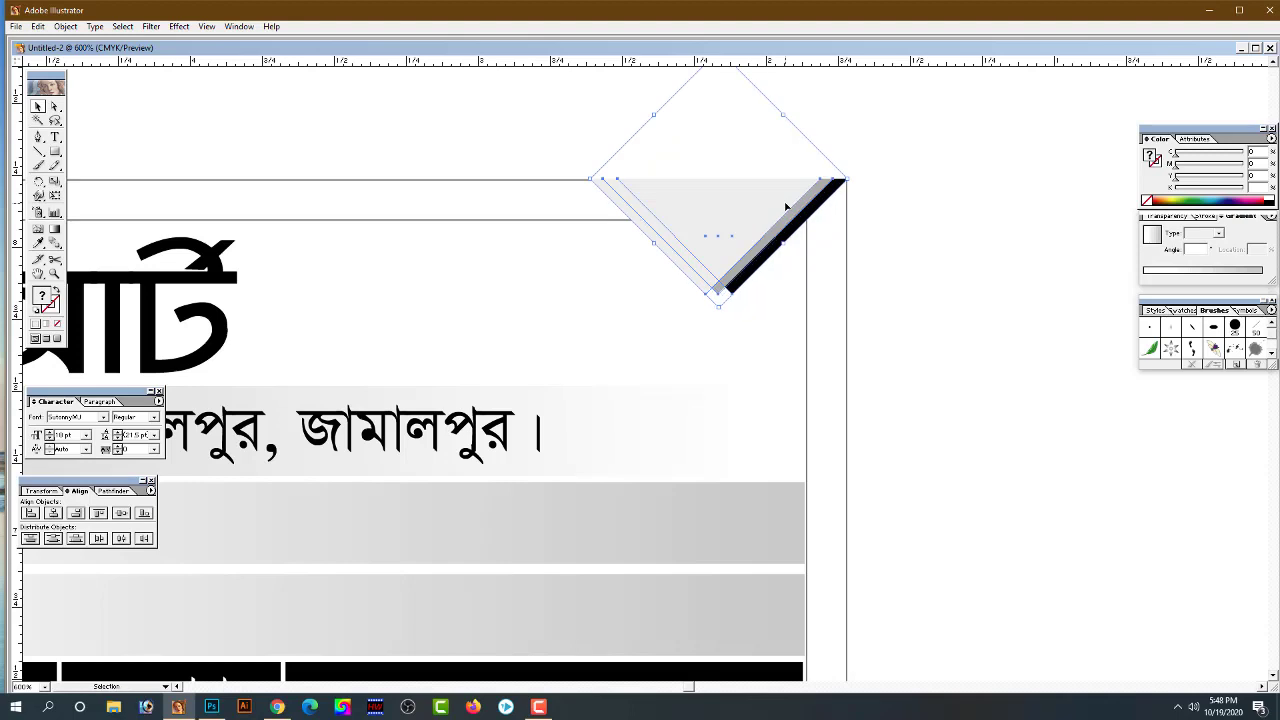
left_click(930, 253)
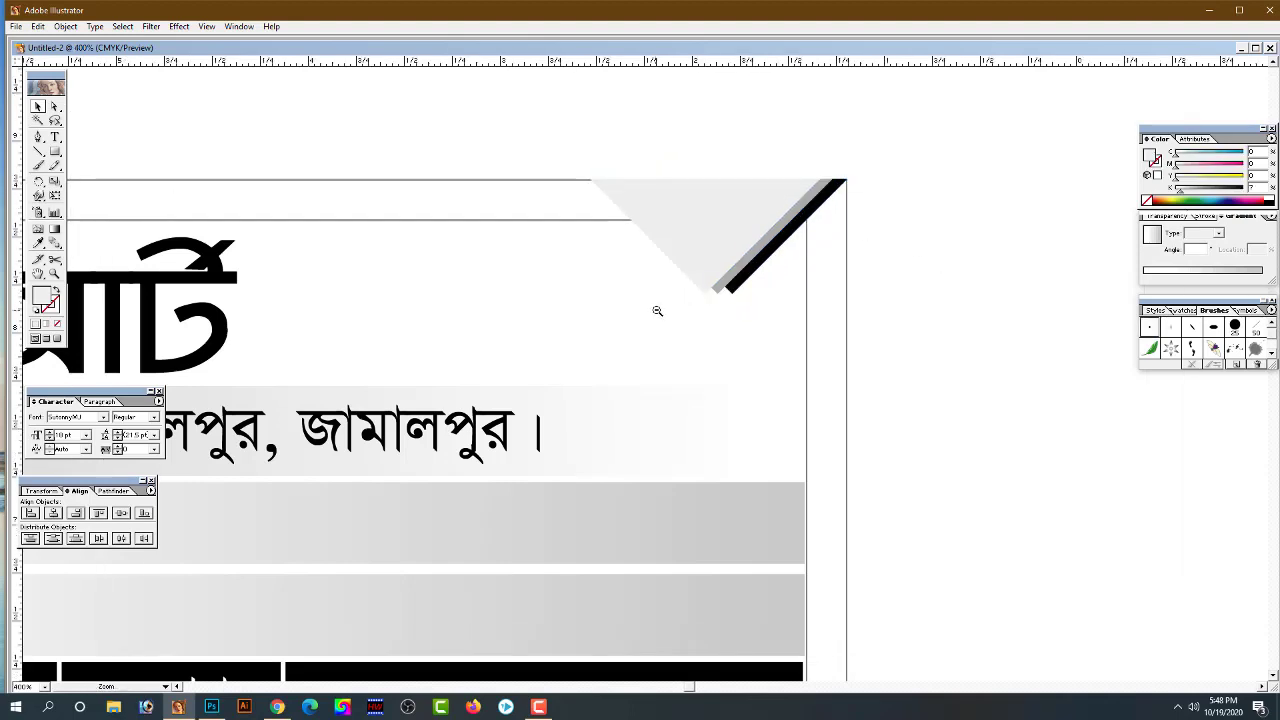
key("ctrl+minus")
key("ctrl+minus")
left_click_drag(783, 338, 880, 210)
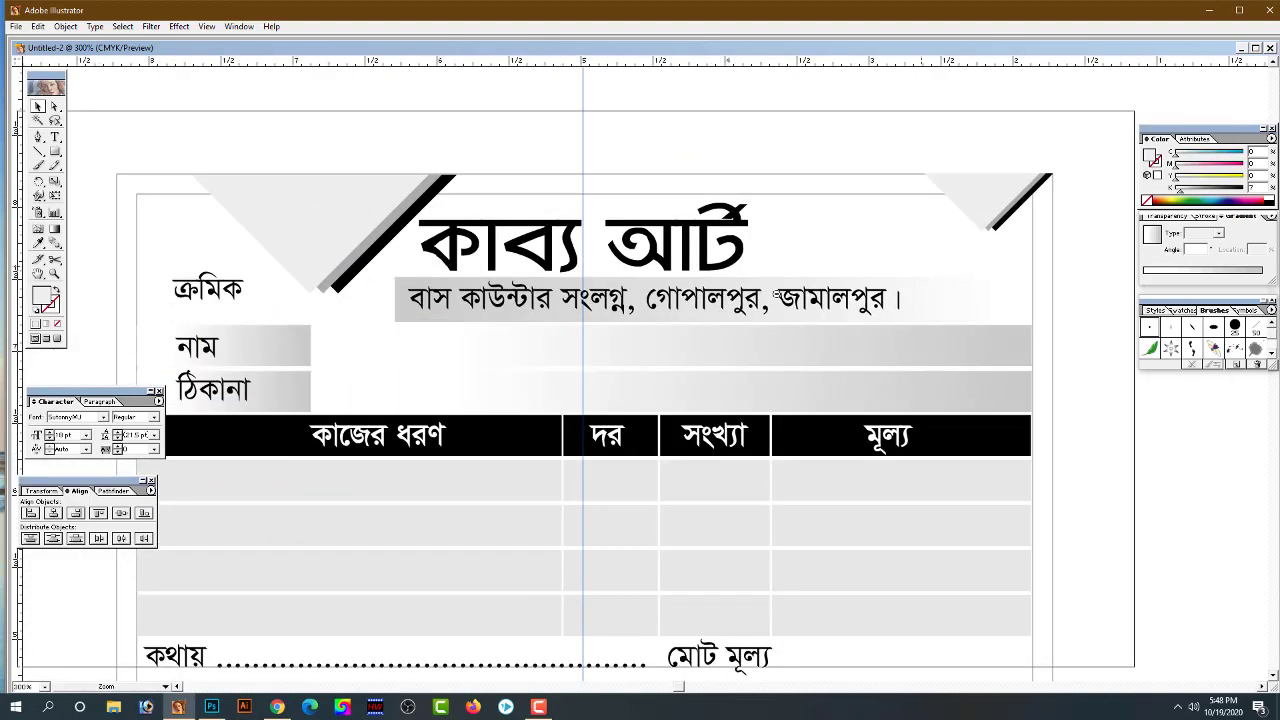
key("ctrl+minus")
left_click_drag(709, 338, 899, 219)
Duplicate the কাব্য আর্ট title left of the memo, rotate it vertical and shrink it
key("ctrl+plus")
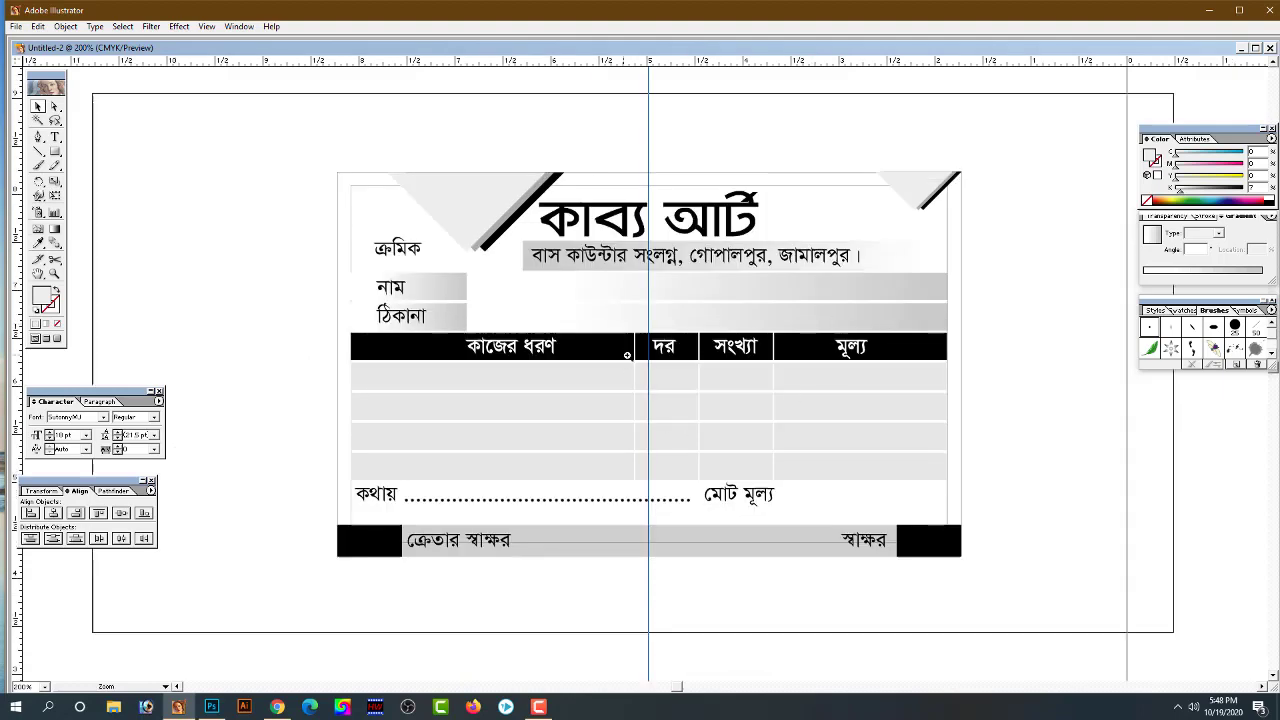
mouse_move(670, 442)
left_mouse_down()
mouse_move(676, 357)
mouse_move(682, 398)
mouse_move(683, 380)
left_mouse_up()
key("ctrl+minus")
key("v")
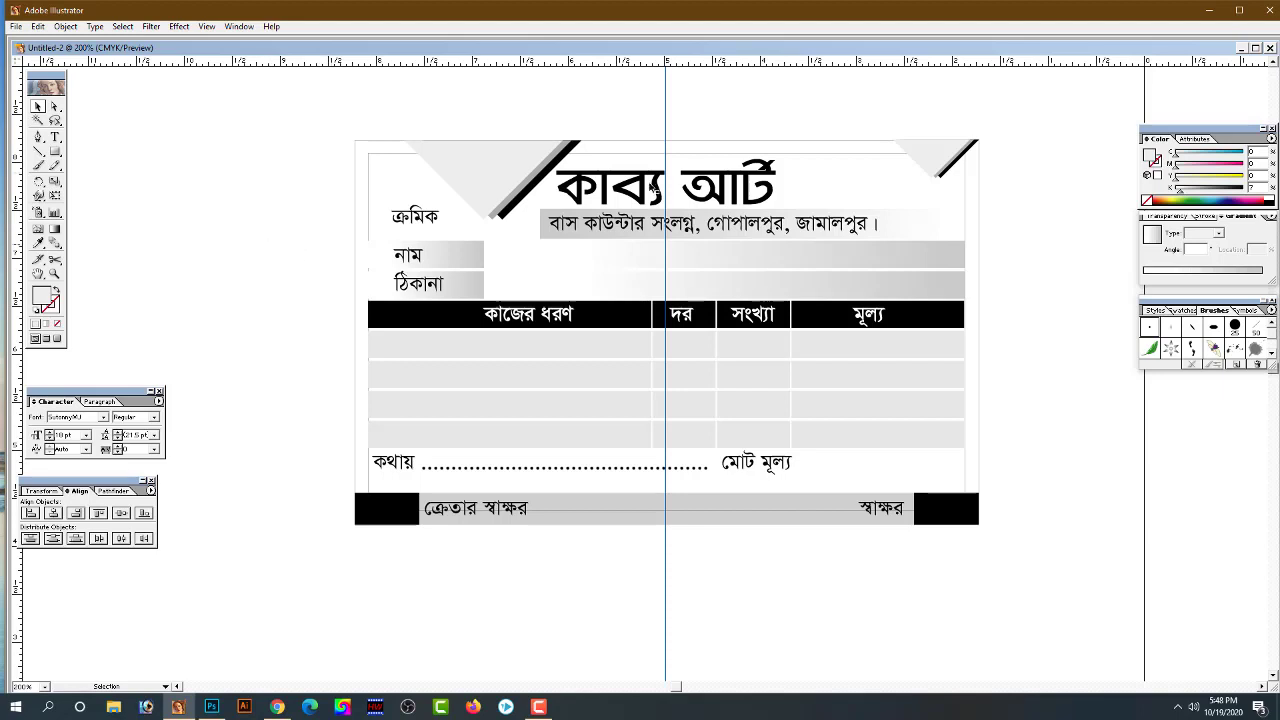
left_click_drag(722, 186, 331, 283)
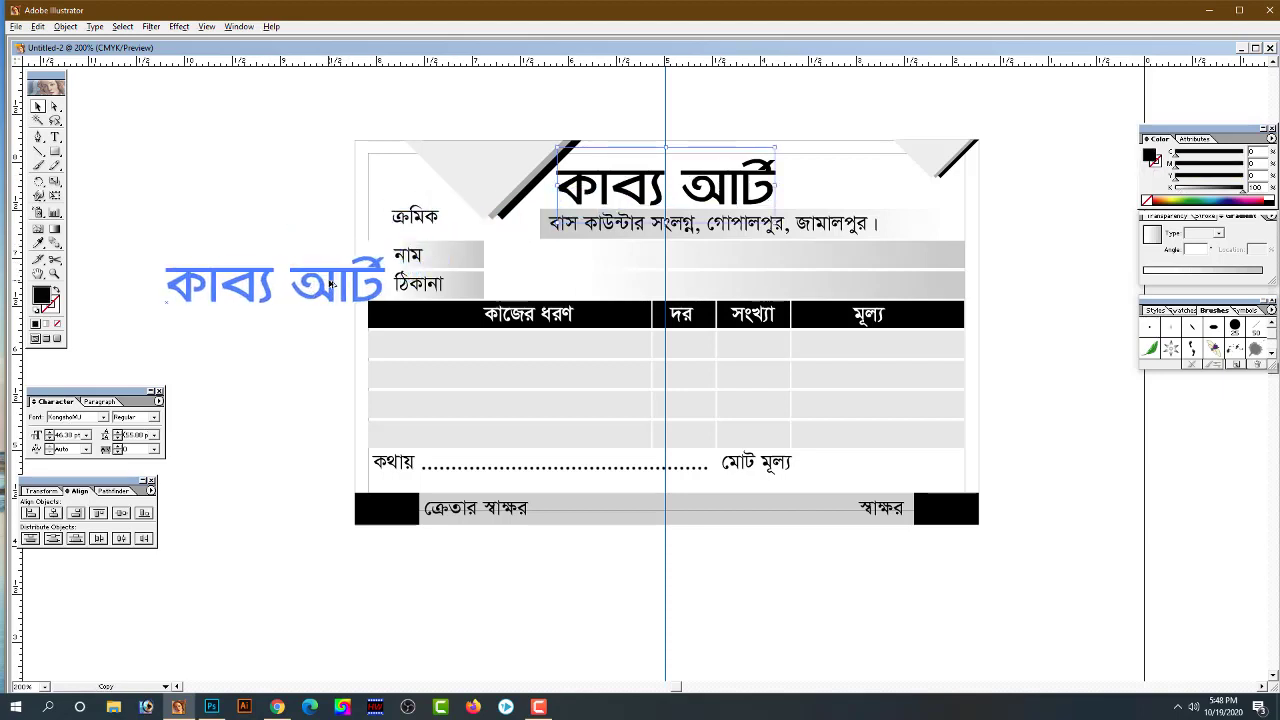
mouse_move(388, 240)
left_mouse_down()
mouse_move(296, 244)
mouse_move(343, 279)
left_mouse_up()
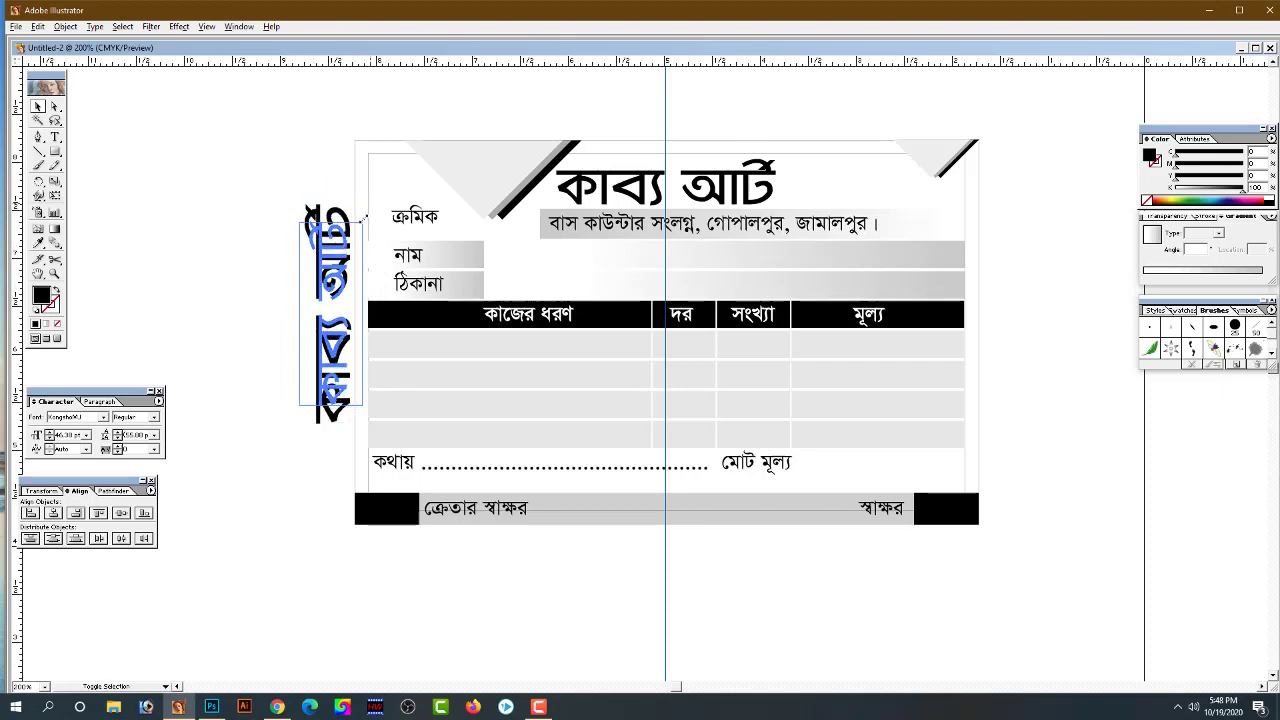
left_click_drag(370, 204, 358, 235)
left_click_drag(337, 287, 337, 287)
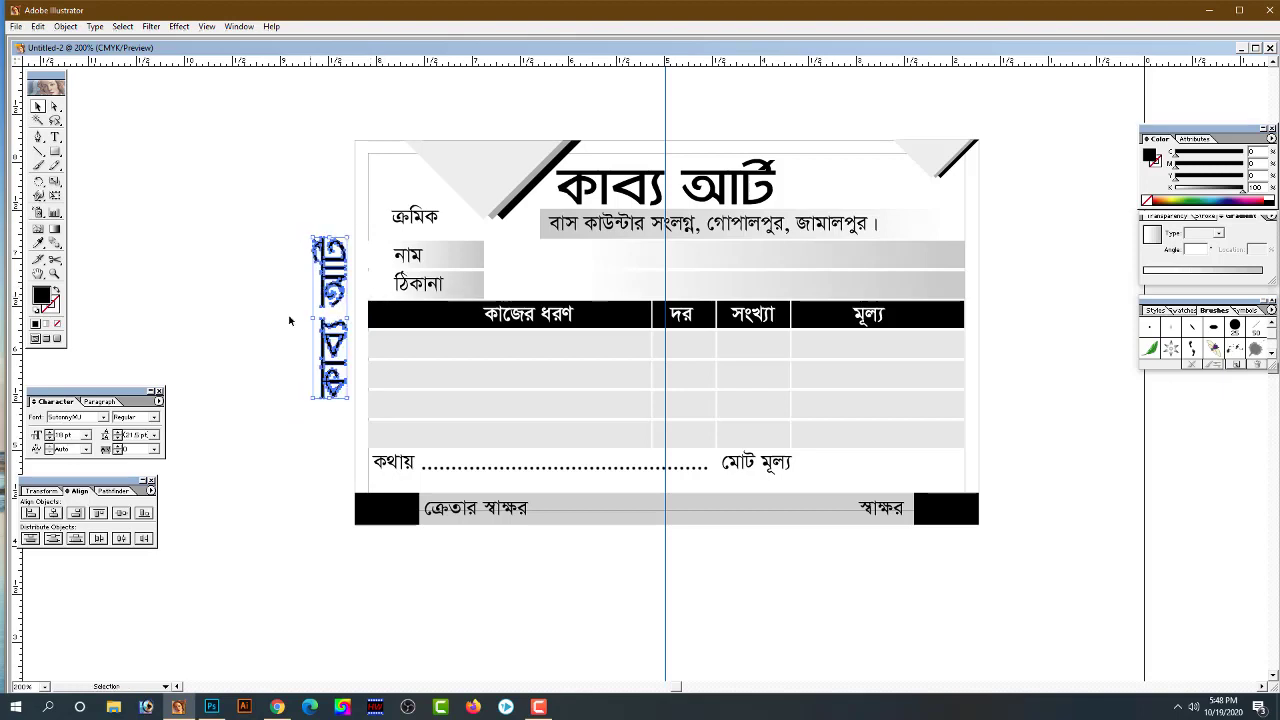
Nudge the vertical title slightly right, then zoom back to the memo's top half
left_click(239, 312)
left_click(410, 310)
left_click(646, 405)
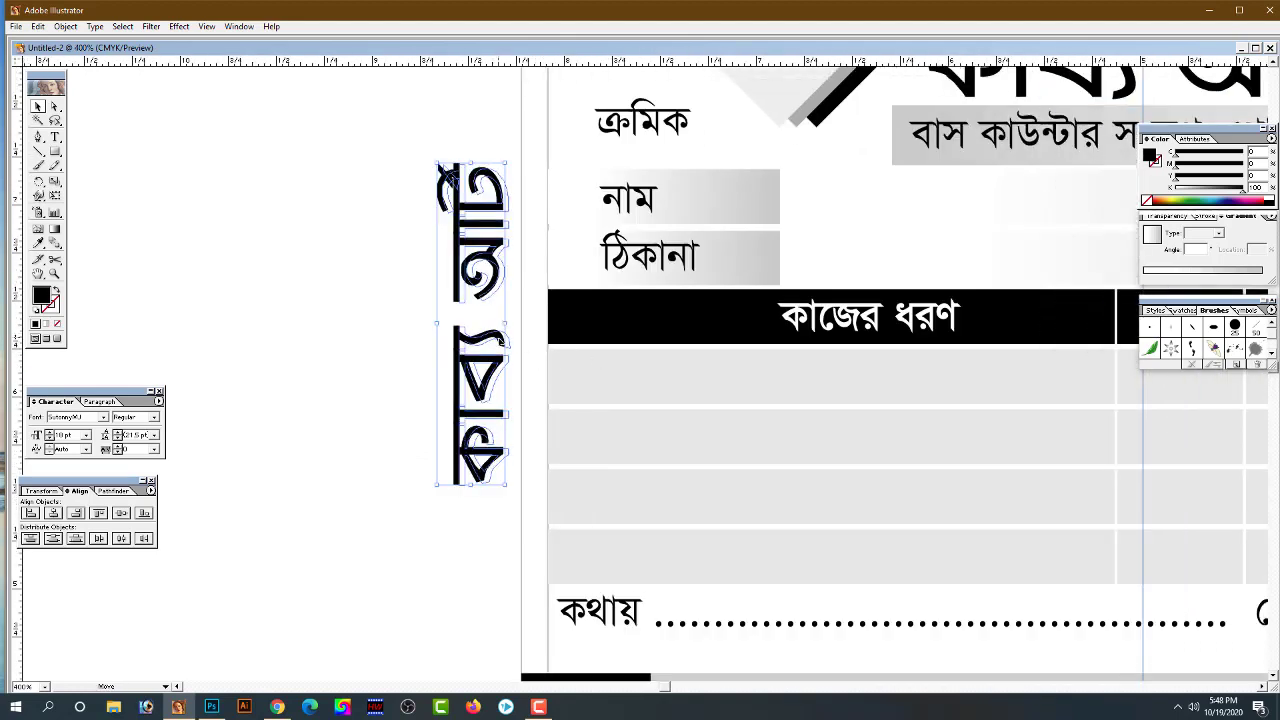
left_click_drag(494, 344, 516, 348)
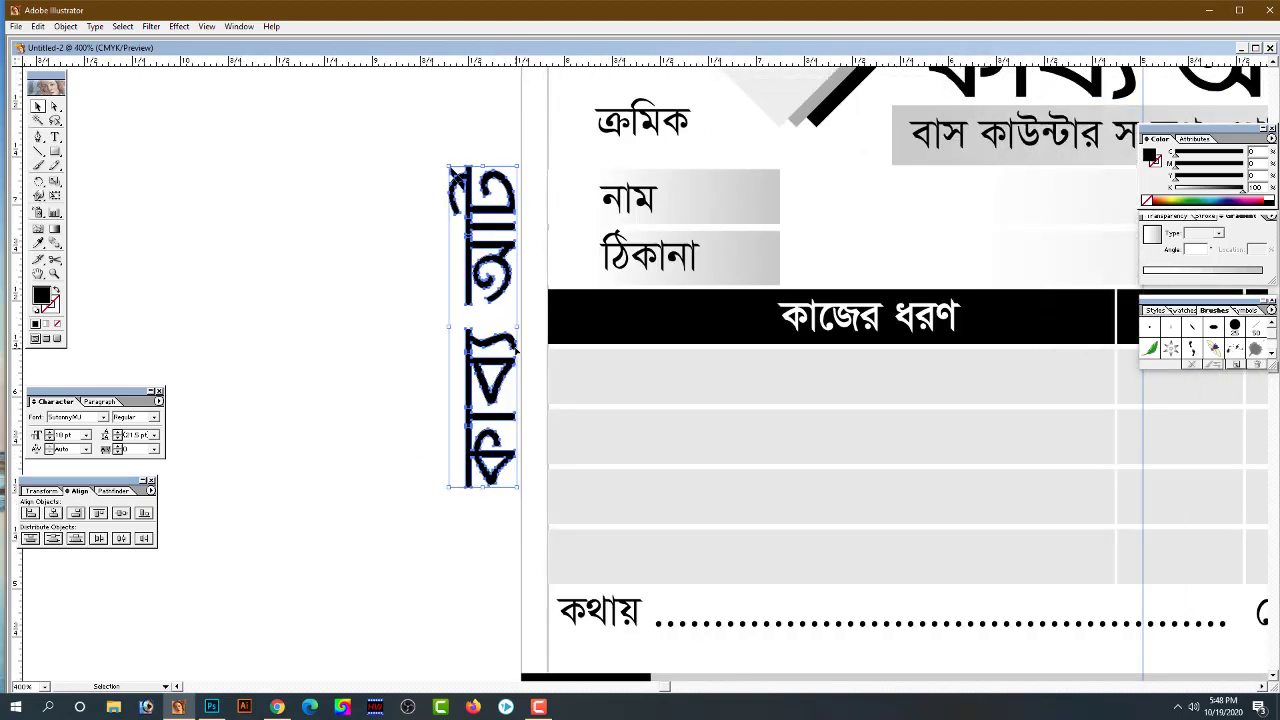
left_click(349, 352)
left_click(583, 374, "ctrl+alt")
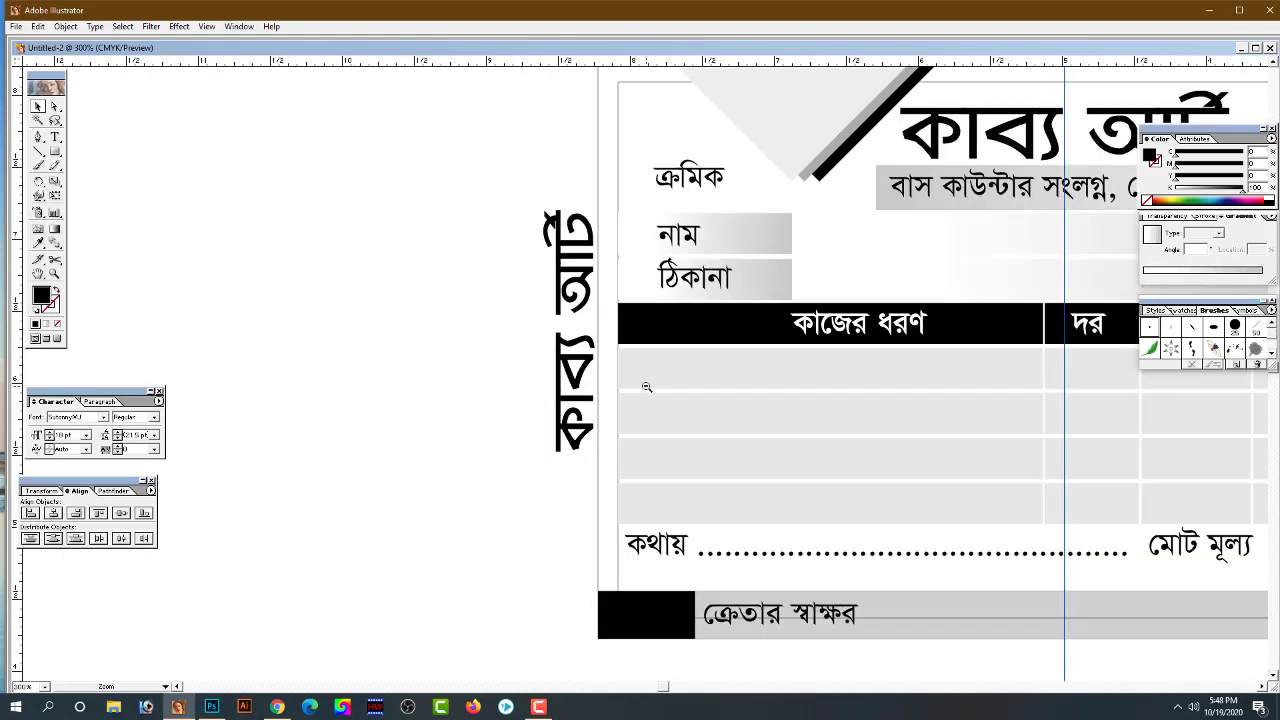
mouse_move(646, 380)
left_mouse_down()
mouse_move(715, 393)
mouse_move(660, 380)
mouse_move(654, 420)
mouse_move(683, 377)
mouse_move(653, 433)
mouse_move(698, 418)
left_mouse_up()
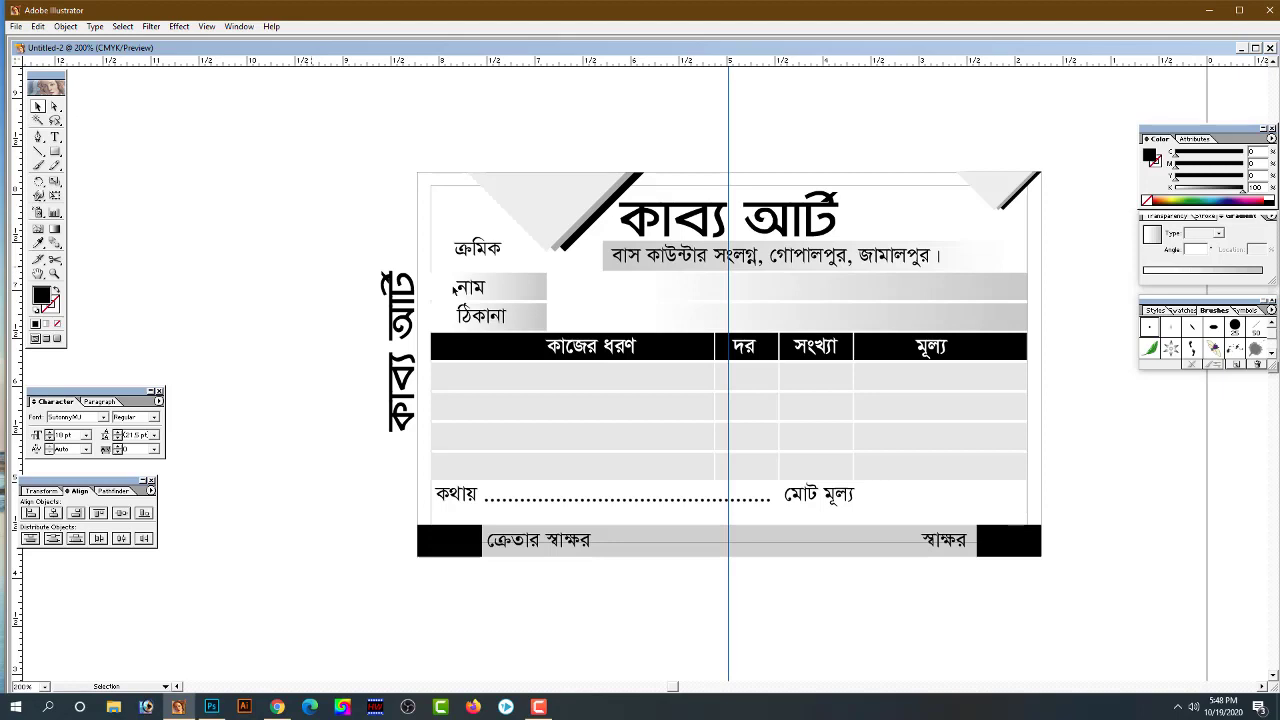
left_click(632, 243)
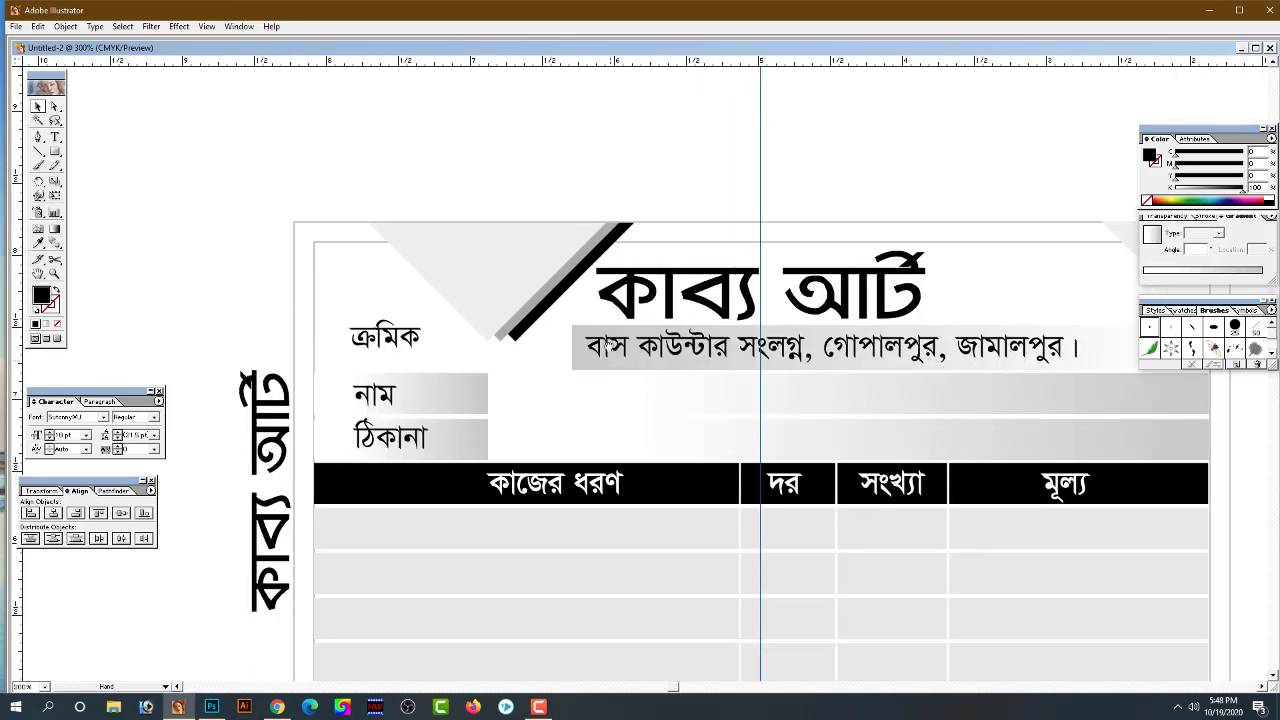
scroll(660, 360, "up", 2)
scroll(663, 330, "up", 1)
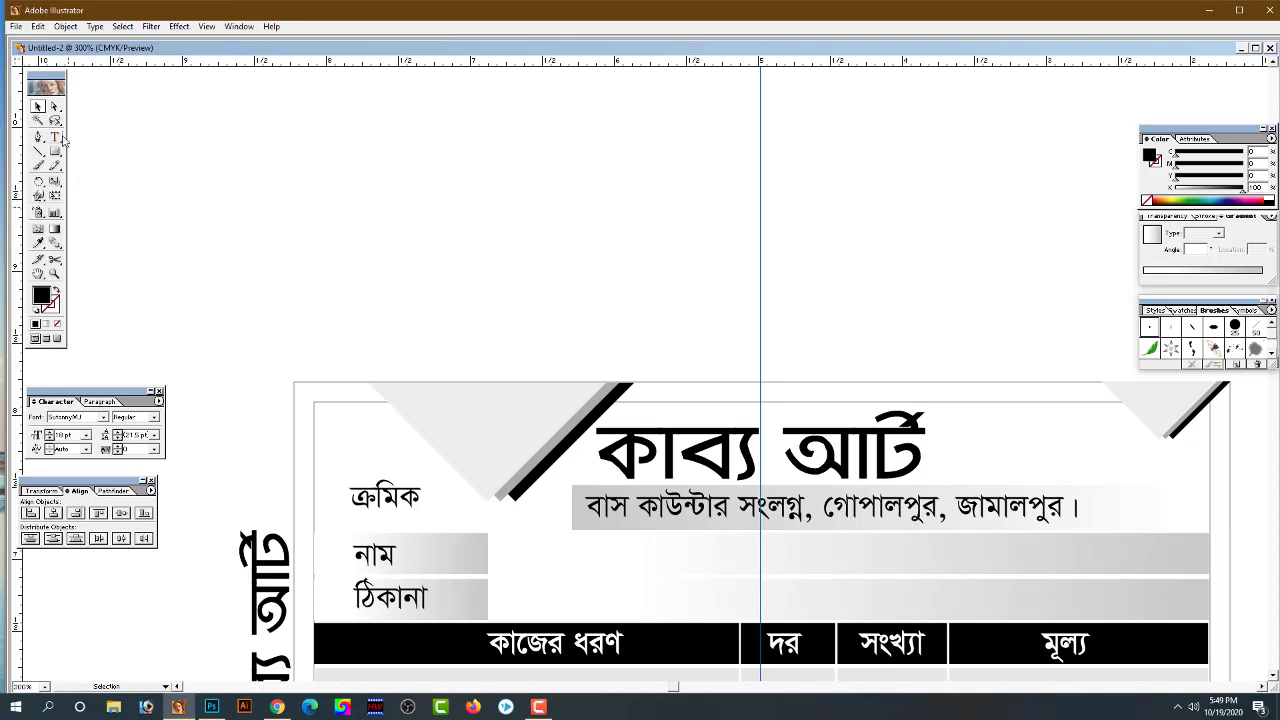
Type the text 'KA' above the memo's top-left corner
left_click(56, 139)
left_click(408, 200)
left_click(90, 416)
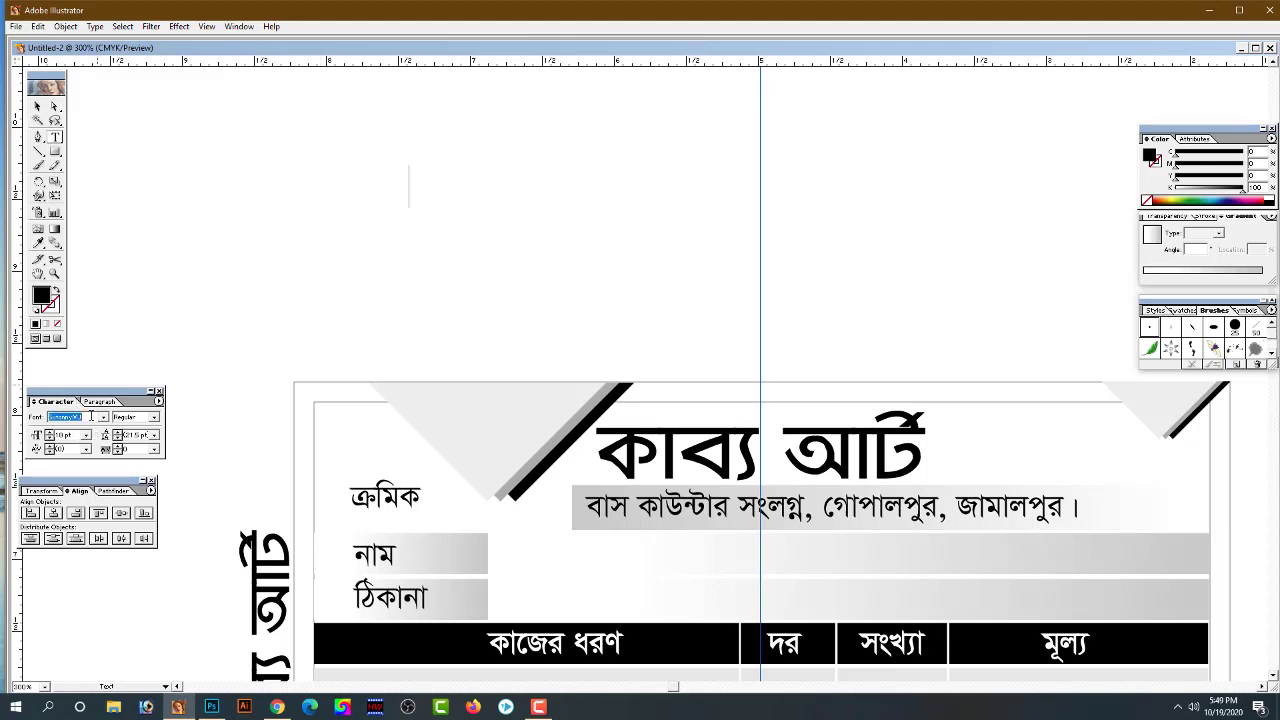
type("Tiwer")
key("Return")
type("K")
type("A")
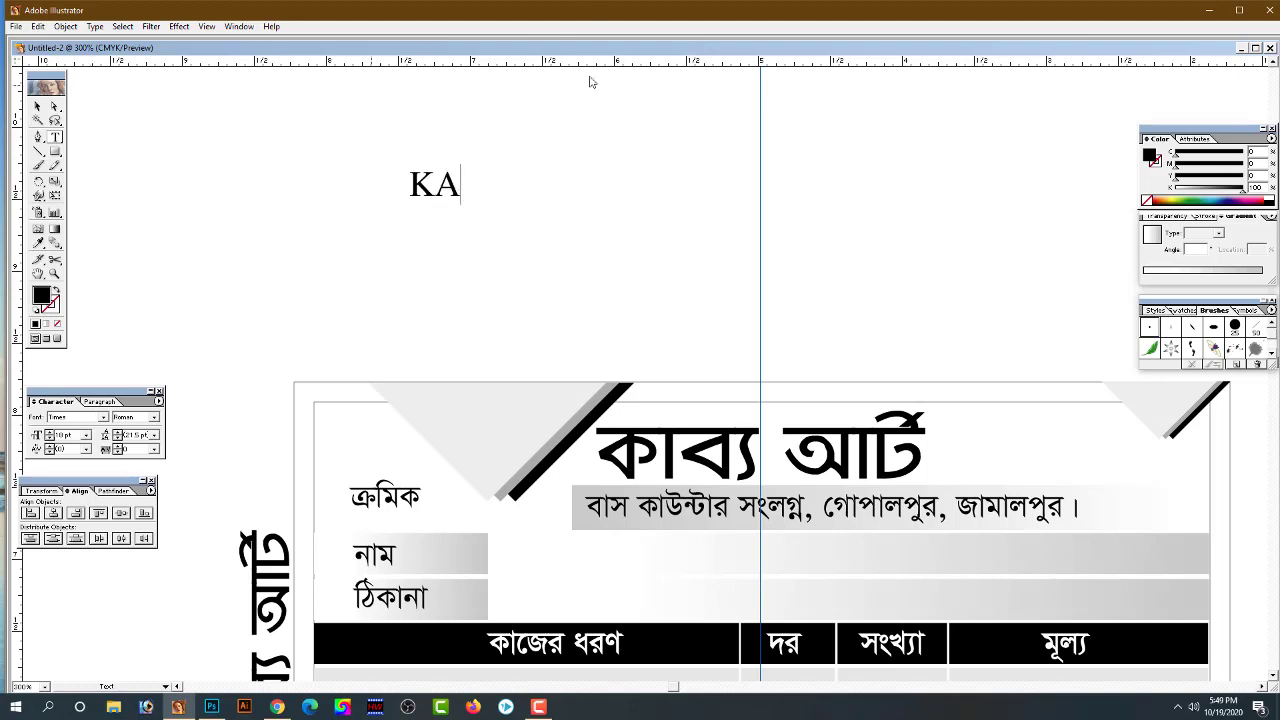
key("Escape")
Change the KA text's font to The Bold Font
left_click(104, 413)
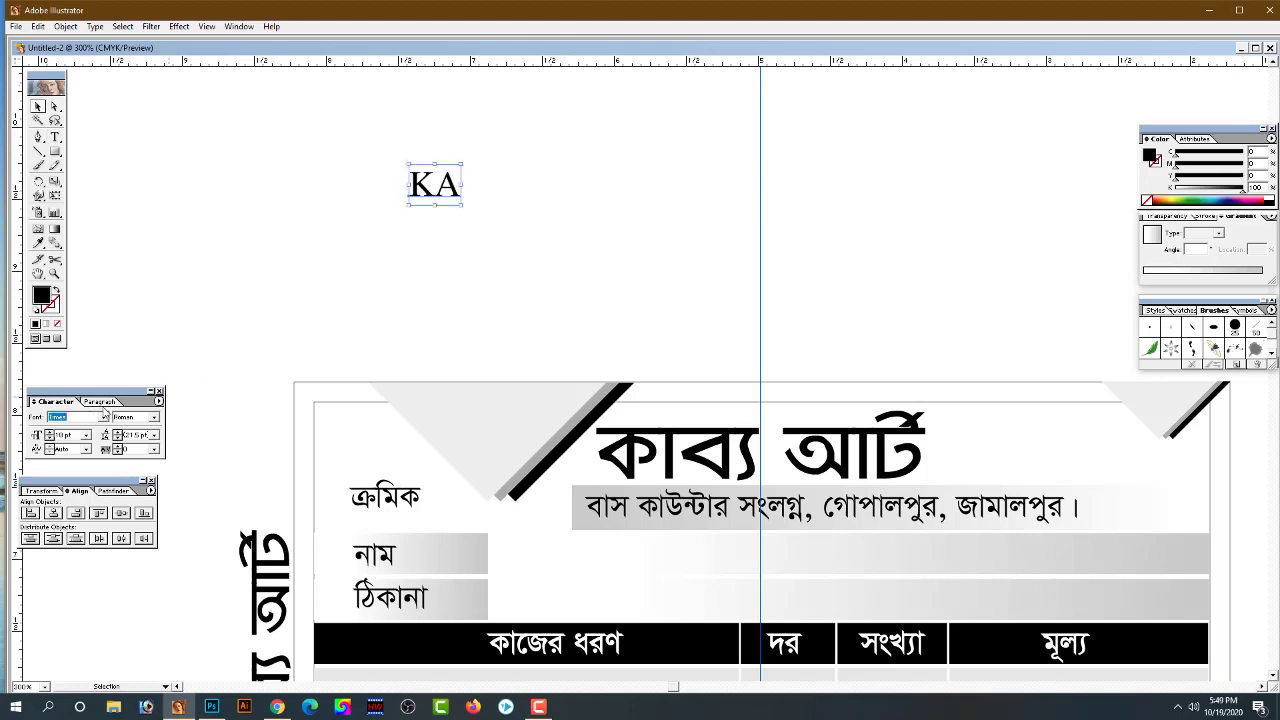
type("Tr")
type("Th")
key("Return")
key("Return")
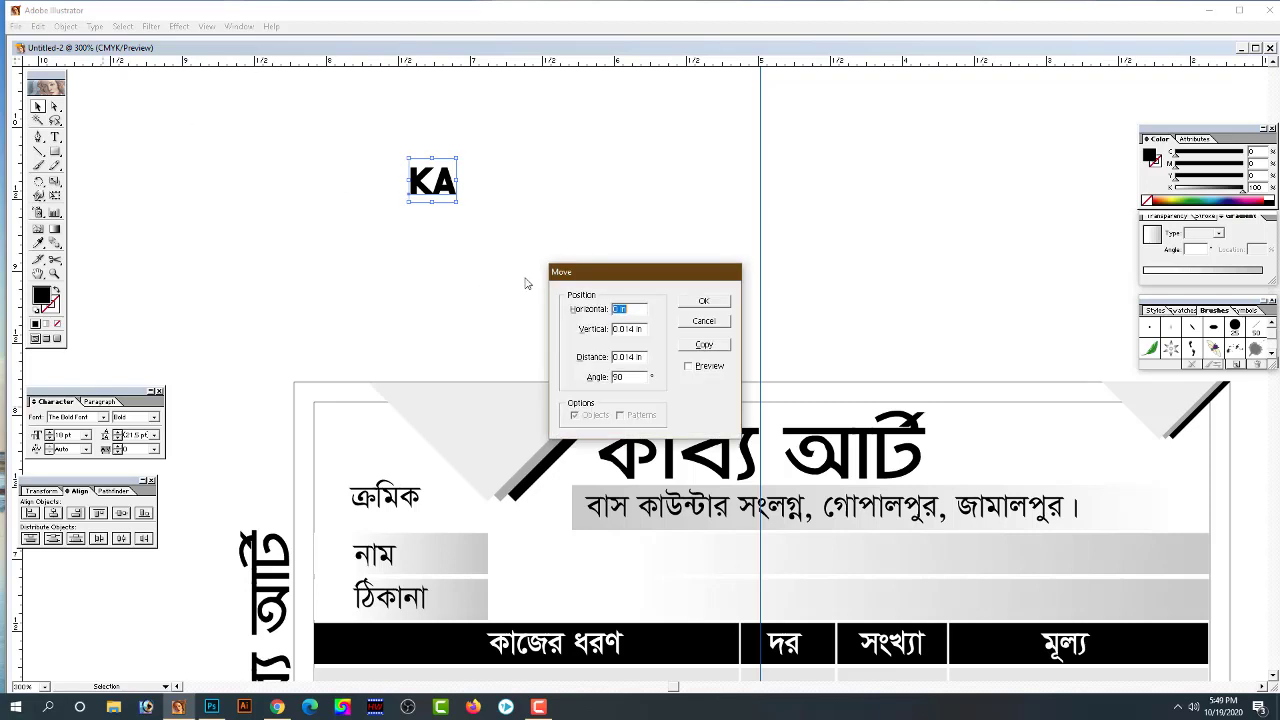
left_click(704, 302)
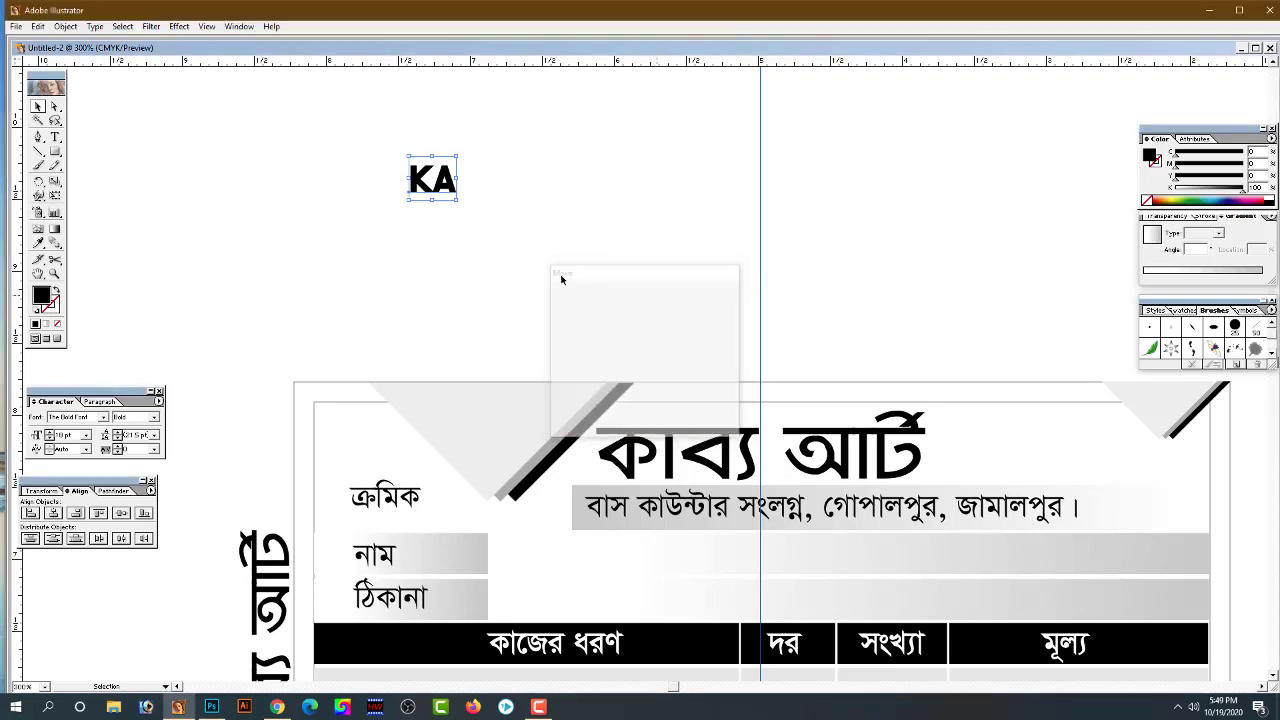
Ungroup the KA lettering into separate K and A shapes
left_click(453, 187, "shift")
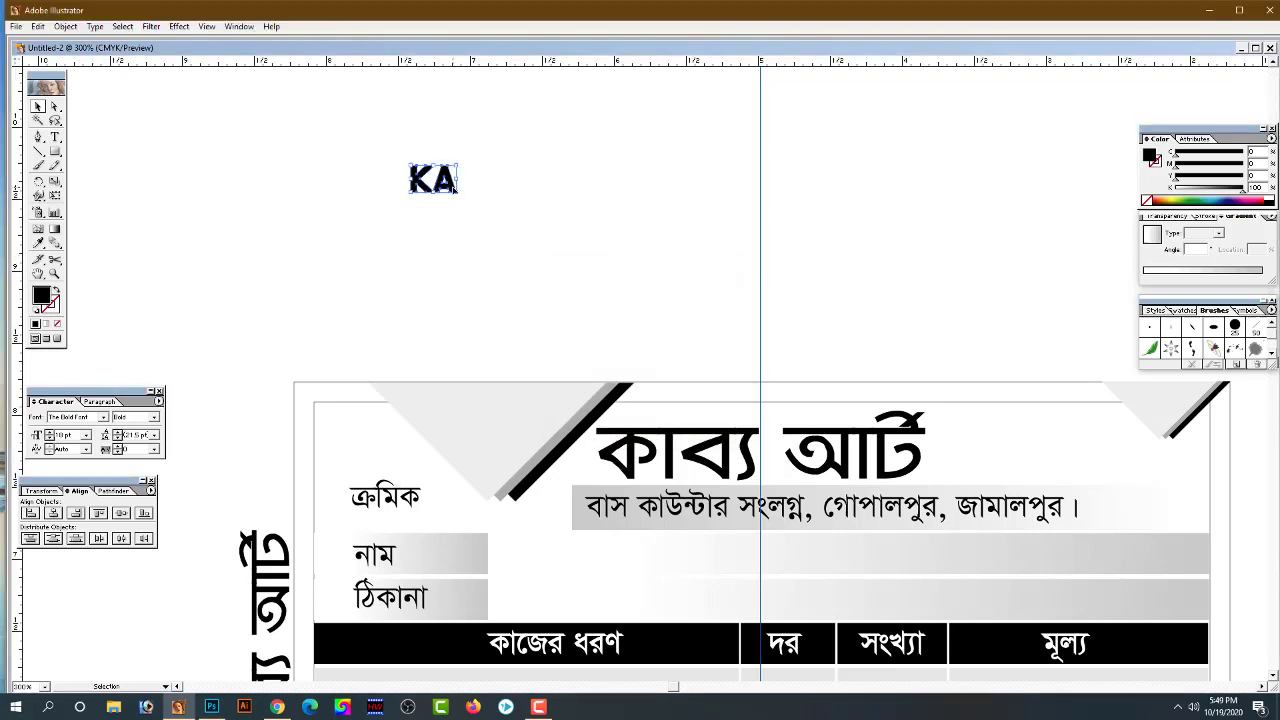
left_click(491, 251)
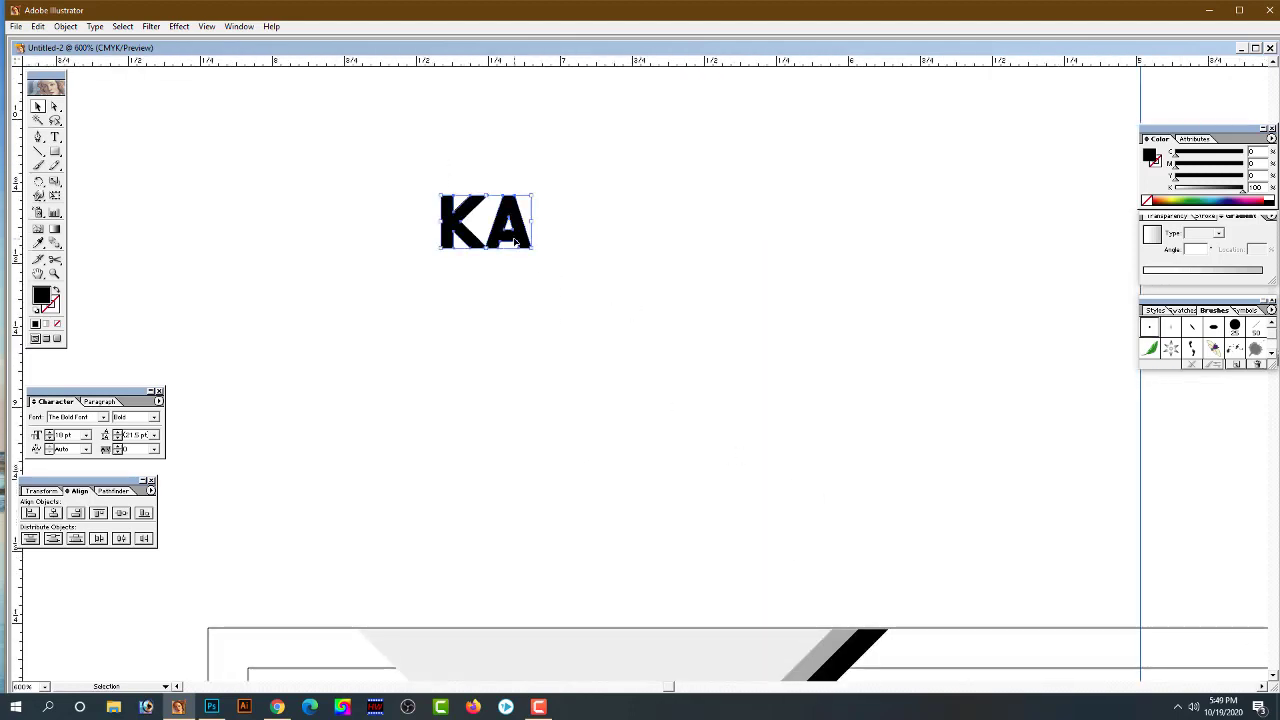
mouse_move(523, 240)
left_mouse_down()
mouse_move(569, 530)
mouse_move(650, 183)
mouse_move(614, 300)
left_mouse_up()
left_click(620, 306)
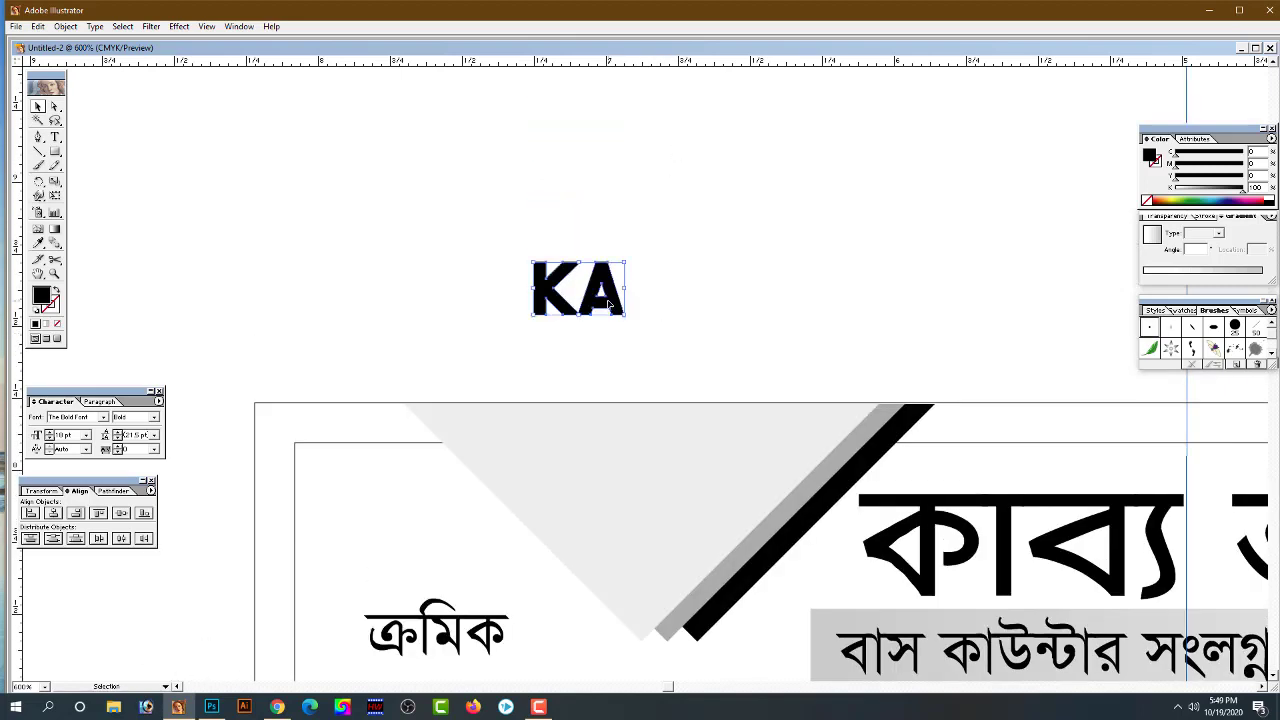
right_click(612, 302)
left_click(640, 337)
Stretch the K's lower-right leg far down and right by nudging its anchor points
left_click_drag(626, 311, 632, 309)
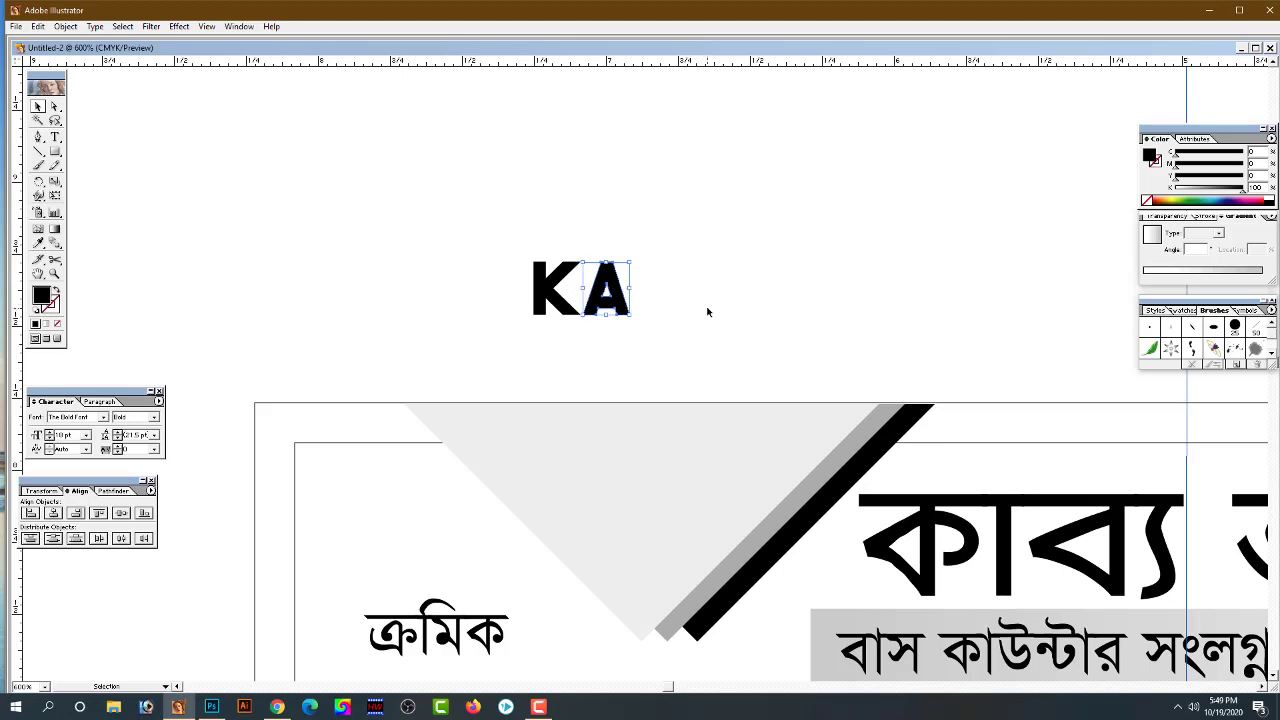
left_click(707, 312)
left_click(578, 313)
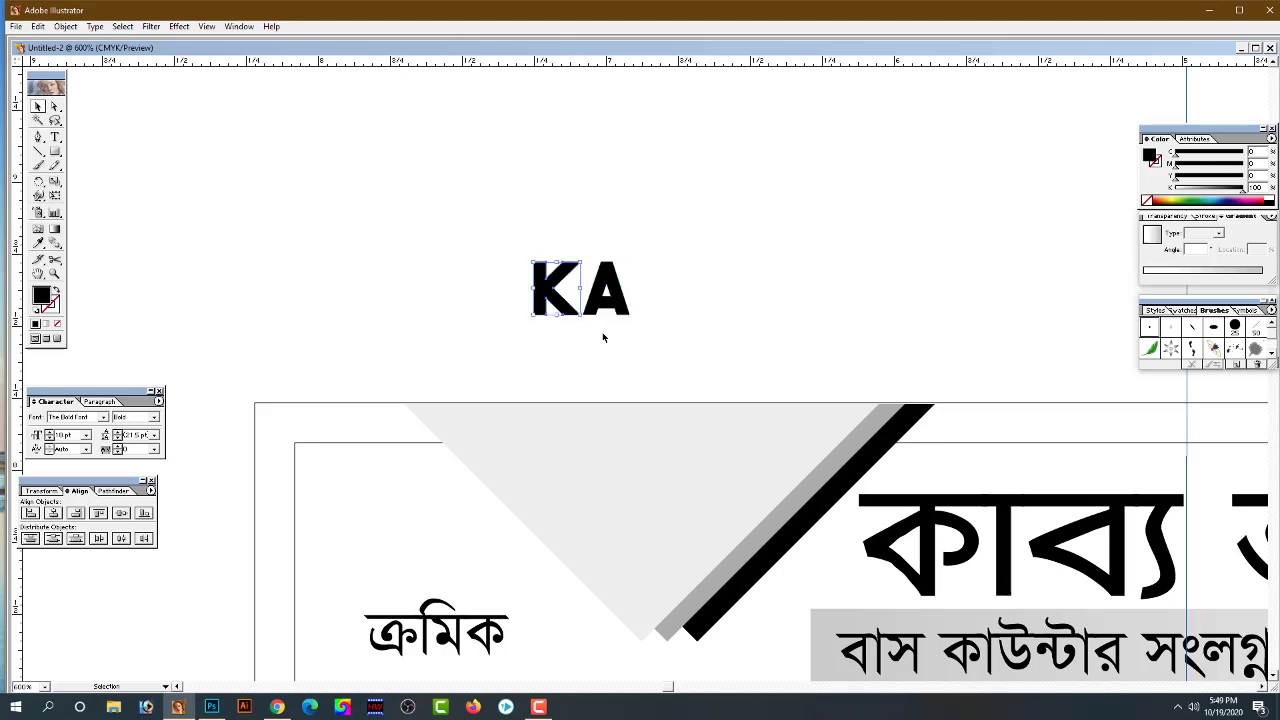
left_click(55, 107)
left_click_drag(583, 330, 564, 312)
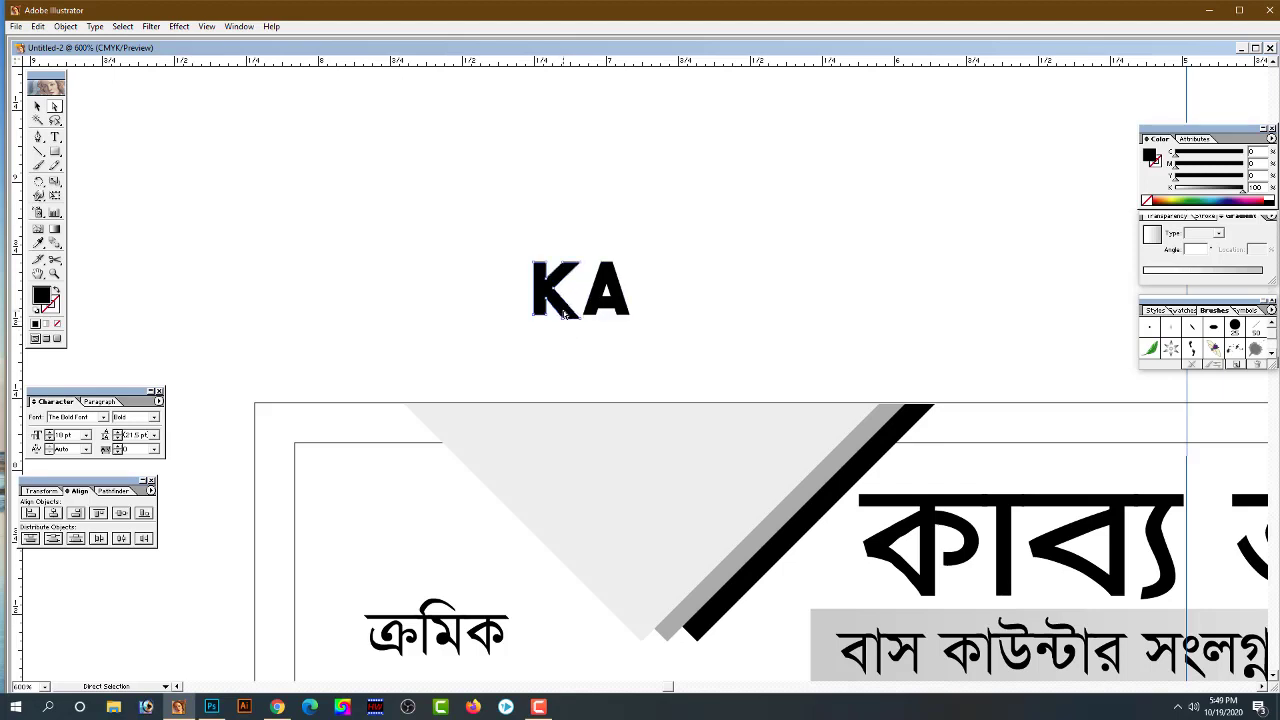
key("Right")
key("Down")
key("Right")
key("Down")
key("Right")
key("Down")
key("Right")
key("Down")
key("Down")
key("Right")
key("Down")
key("Down")
key("Right")
key("Down")
key("Right")
key("Down")
key("Right")
key("Down")
key("Right")
key("Down")
key("Right")
key("Down")
Move the A up-left into the K's crook and shrink it proportionally
left_click(469, 282)
left_click(37, 106)
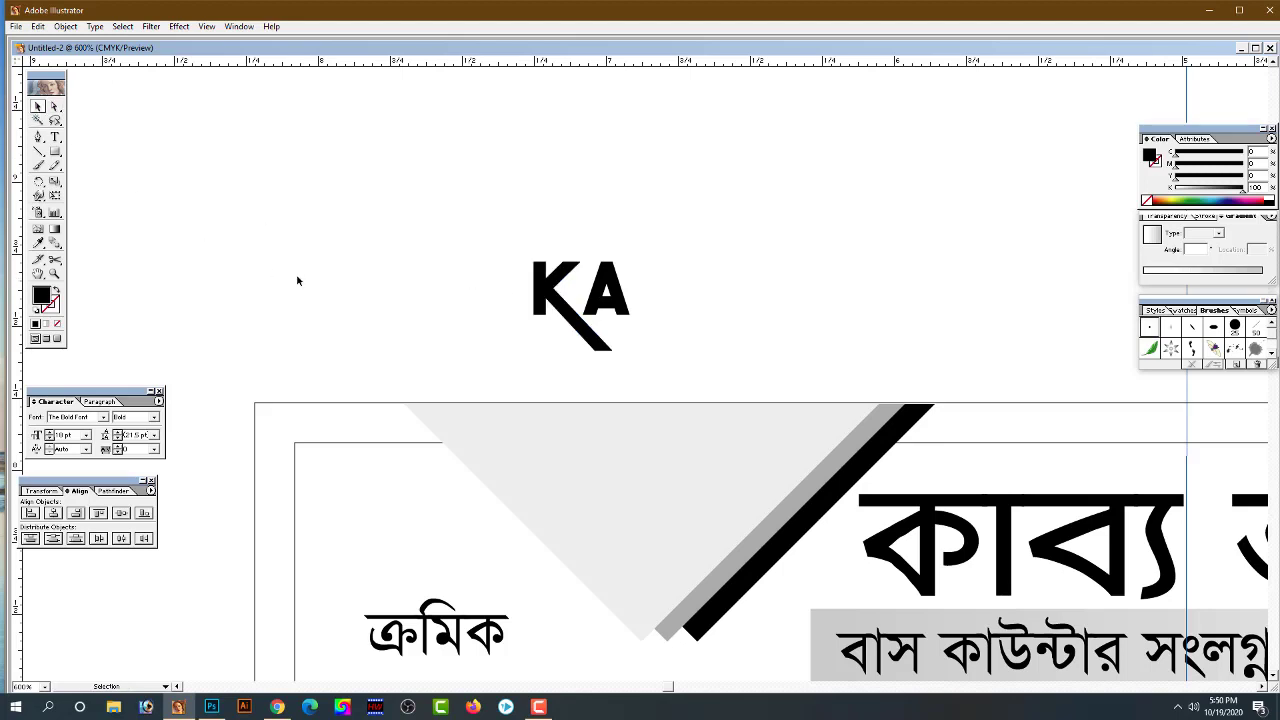
key("ctrl+plus")
scroll(689, 349, "down", 1)
left_click_drag(689, 349, 684, 314)
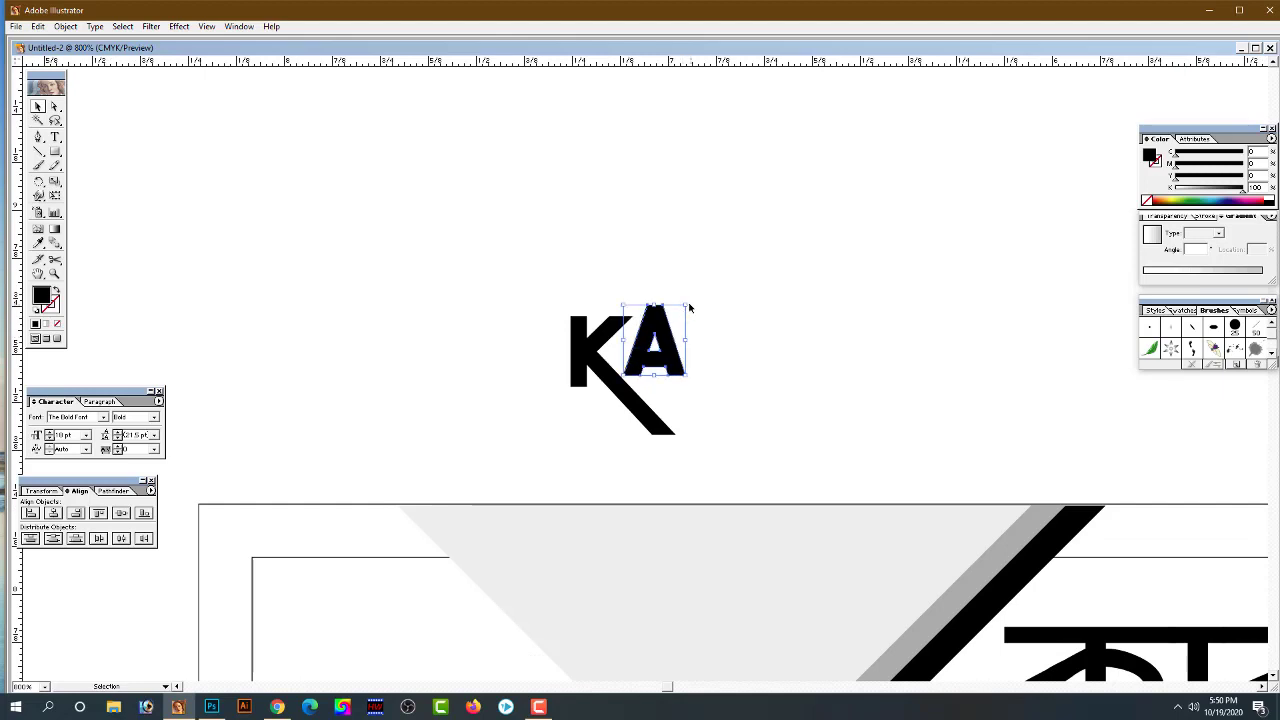
key("shift")
left_click_drag(686, 304, 652, 345)
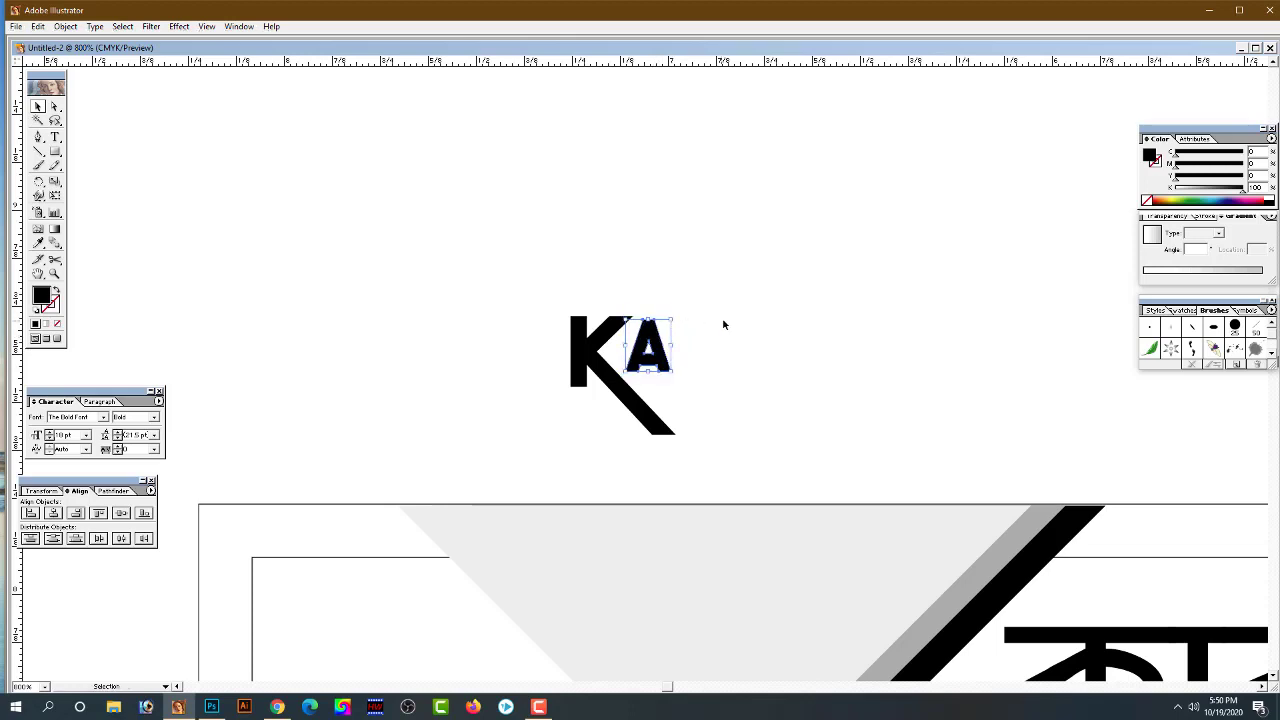
left_click_drag(674, 375, 664, 358)
key("ctrl+z")
left_click(713, 340)
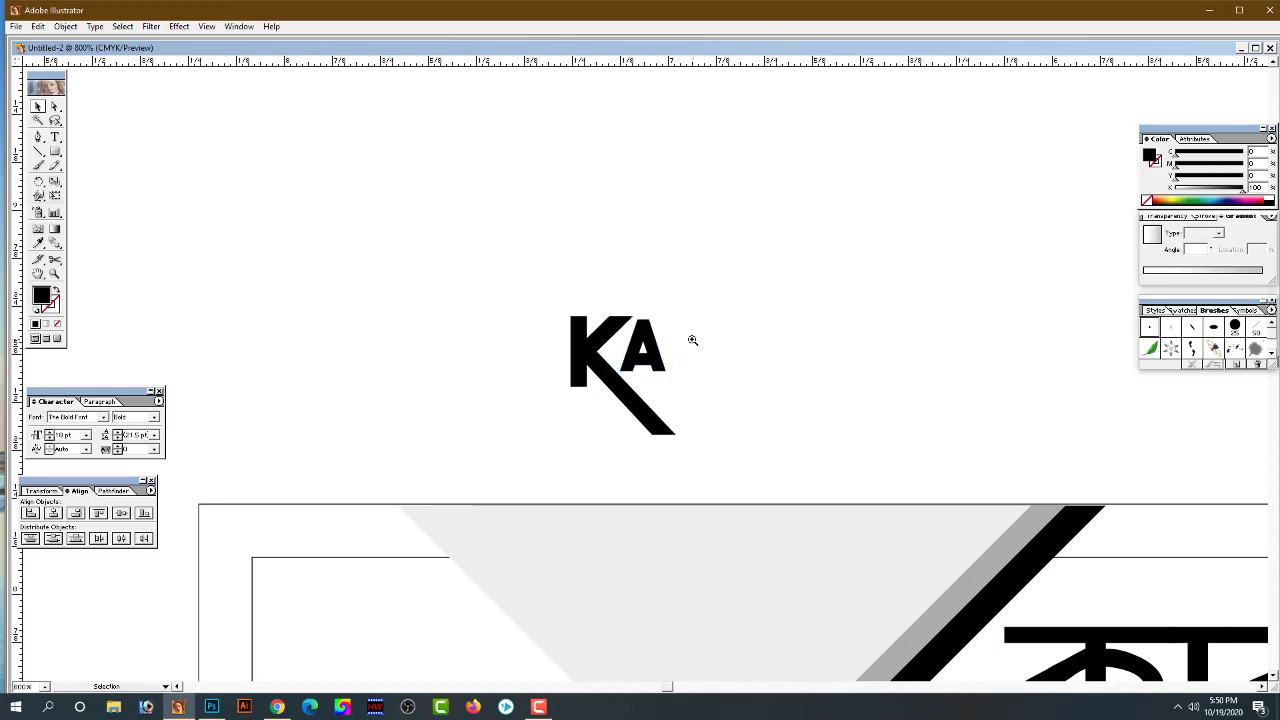
Reframe the view on the KA lettering and memo header, selecting both letter shapes
left_click(698, 385)
left_click_drag(677, 394, 591, 398)
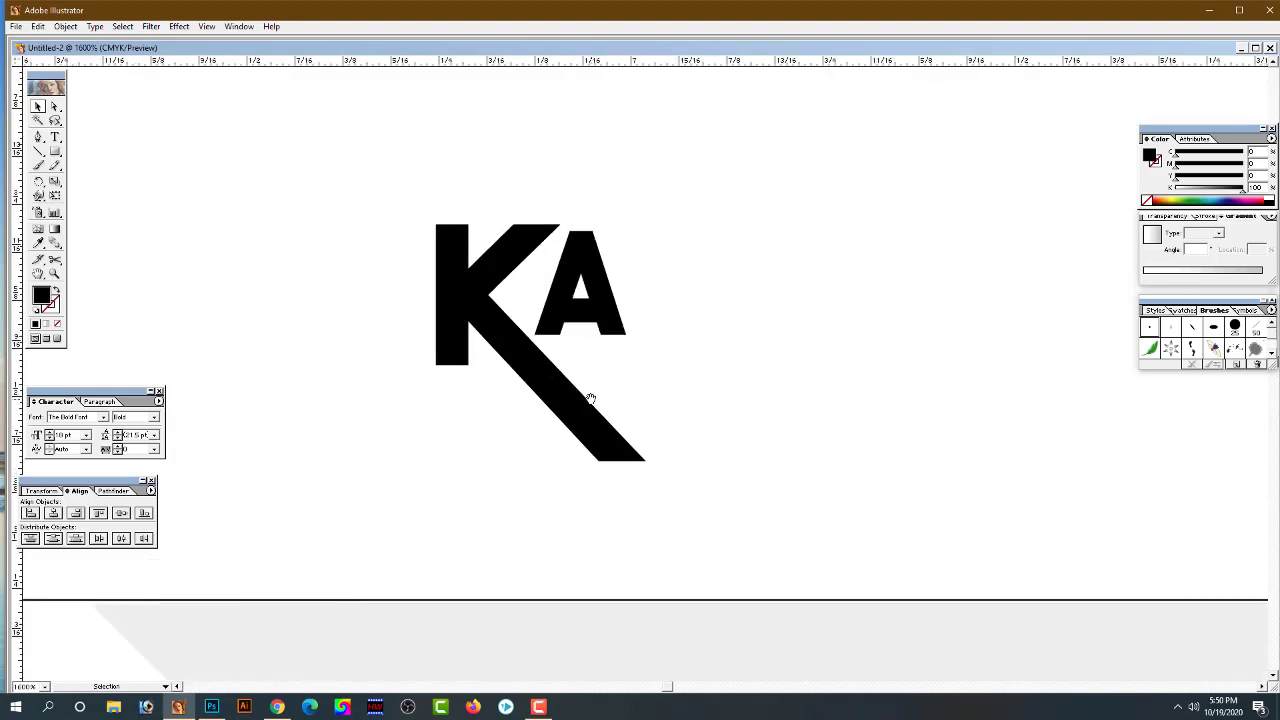
left_click_drag(766, 506, 366, 206)
key("ctrl+minus")
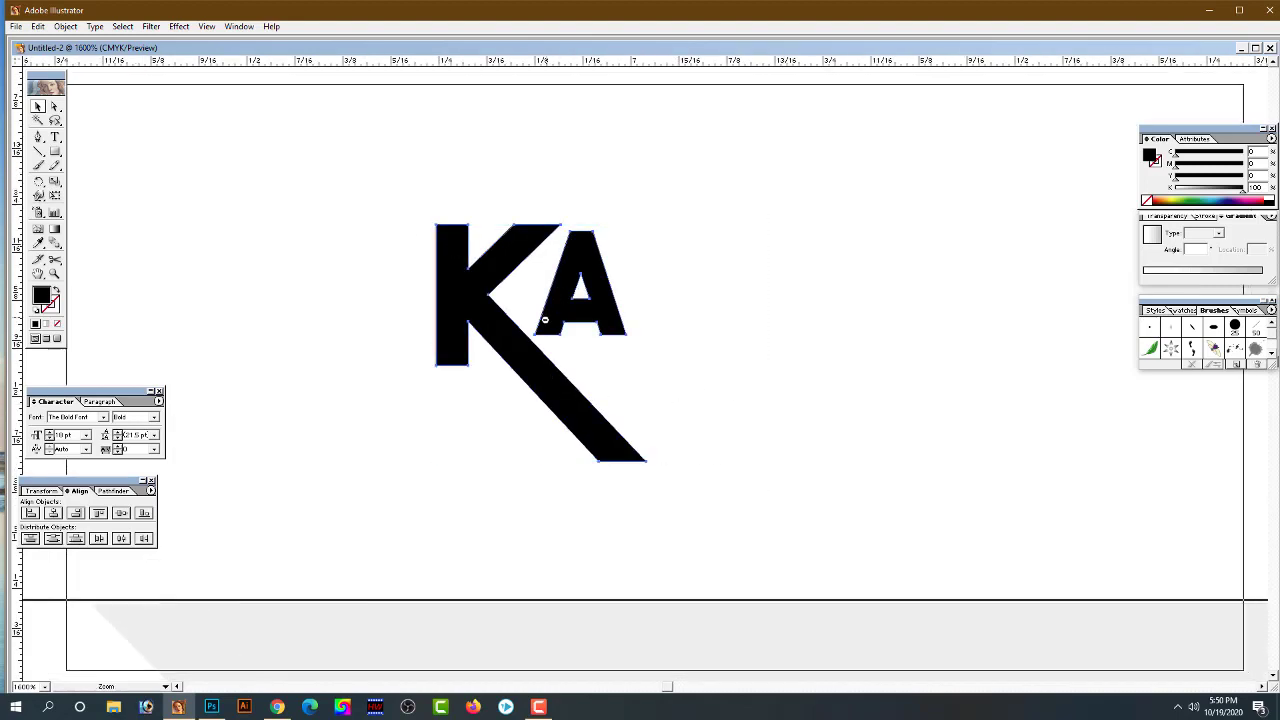
left_click_drag(605, 367, 605, 318)
left_click(630, 330)
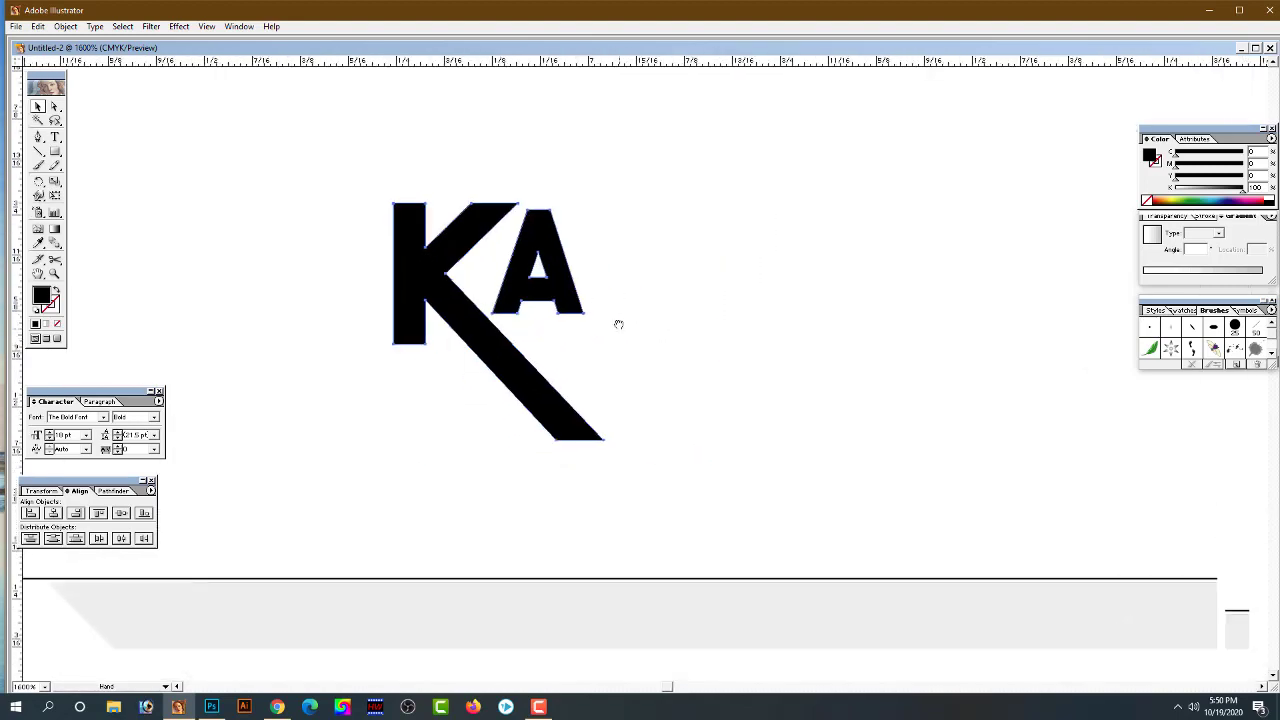
key("ctrl+minus")
key("ctrl+minus")
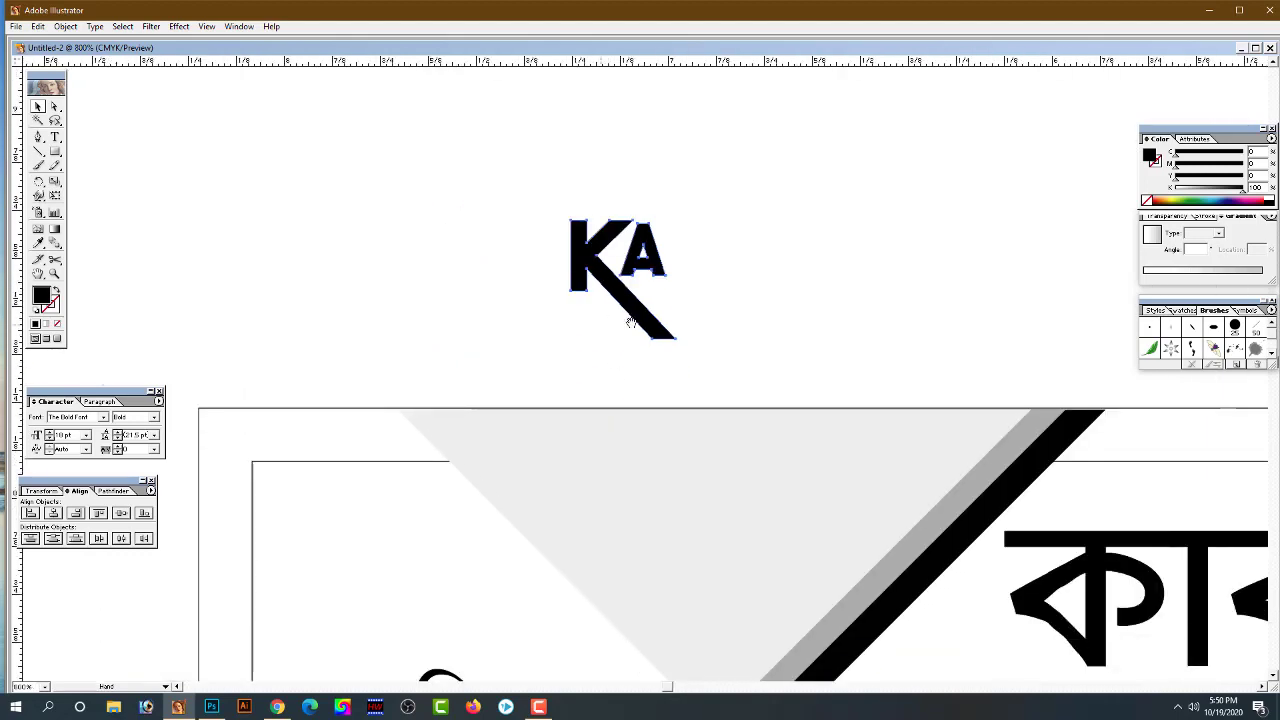
left_click_drag(523, 191, 678, 356)
Draw a grey-filled ellipse enclosing the KA lettering and nudge it into place
left_click(718, 323)
left_click_drag(57, 155, 104, 158)
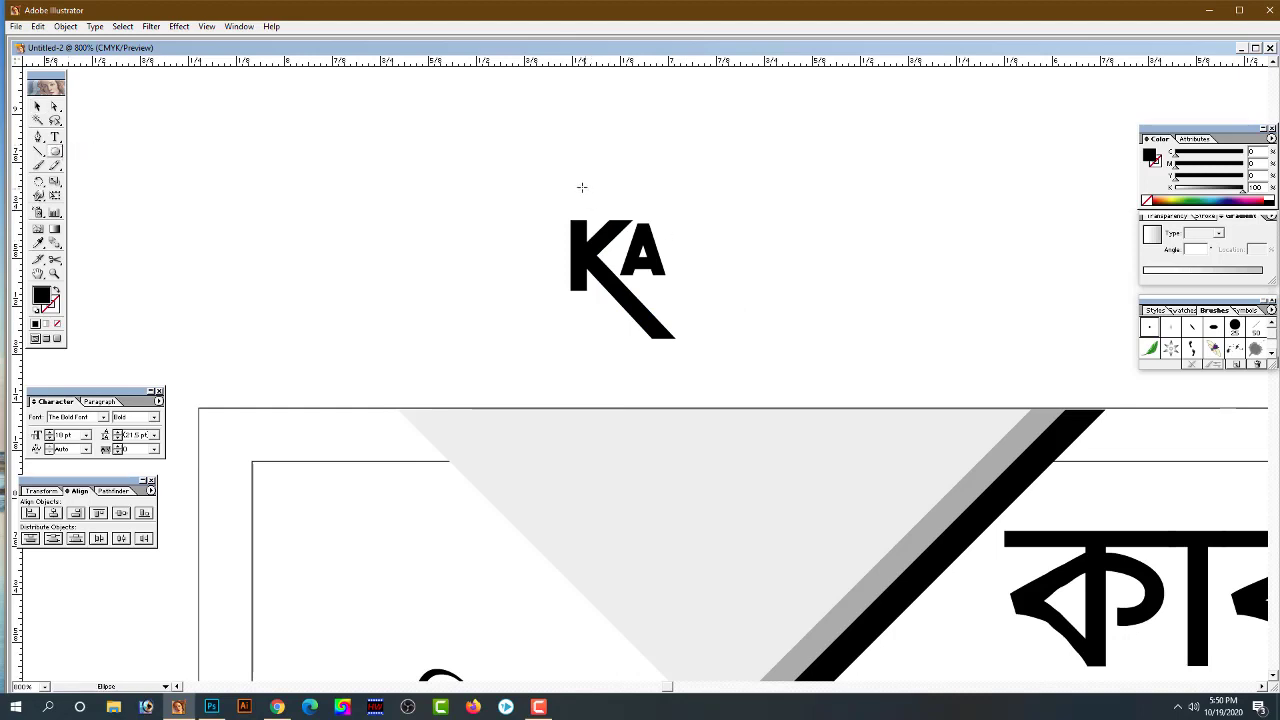
left_click_drag(503, 181, 760, 354)
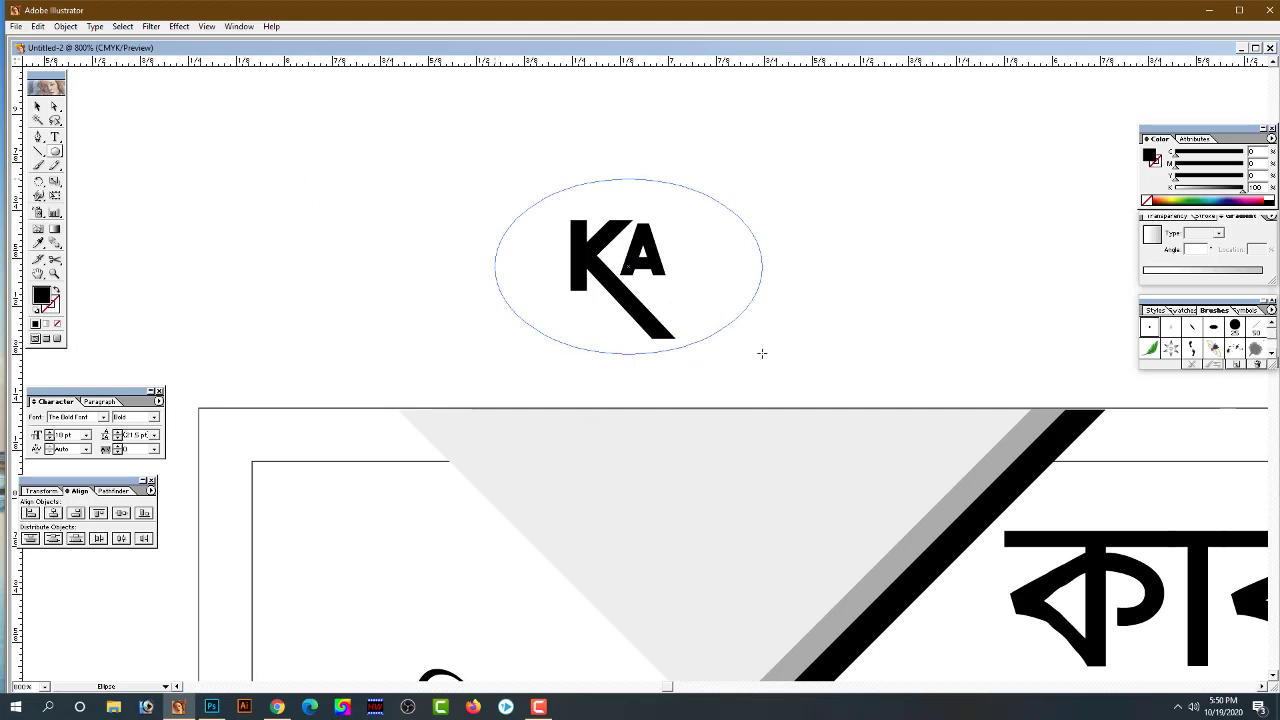
left_click_drag(760, 354, 761, 367)
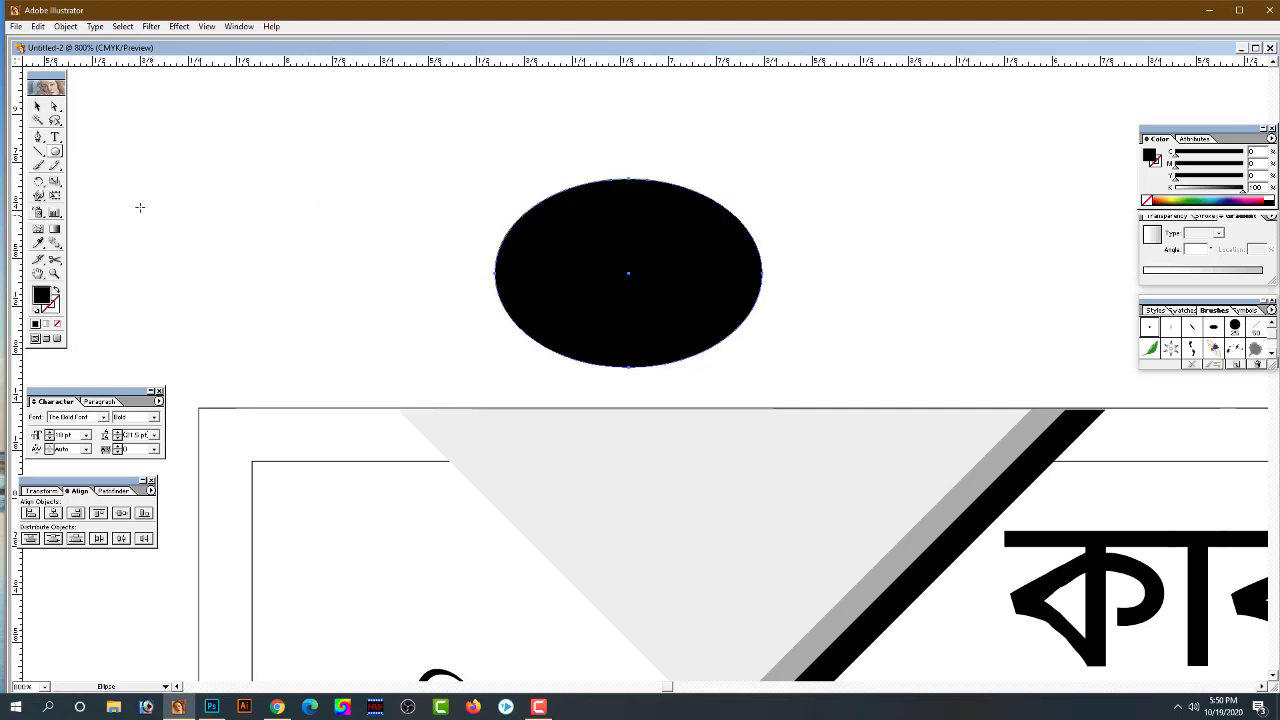
left_click(37, 105)
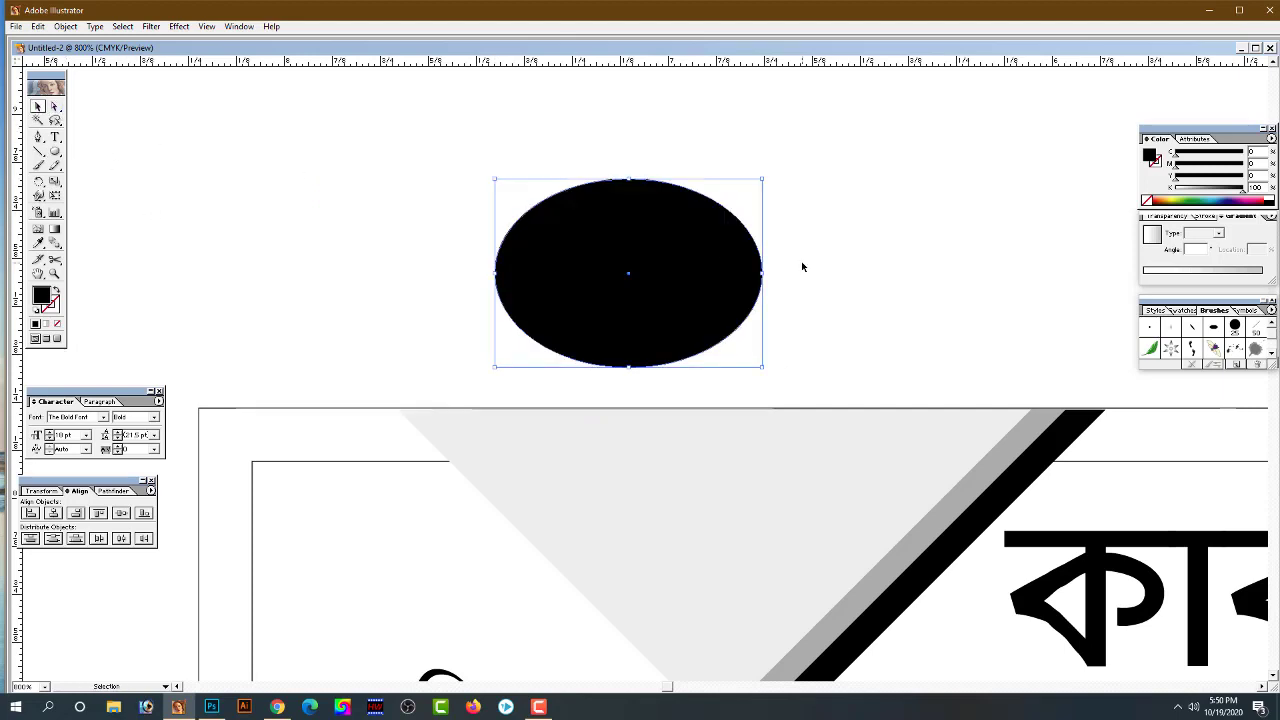
left_click(1198, 189)
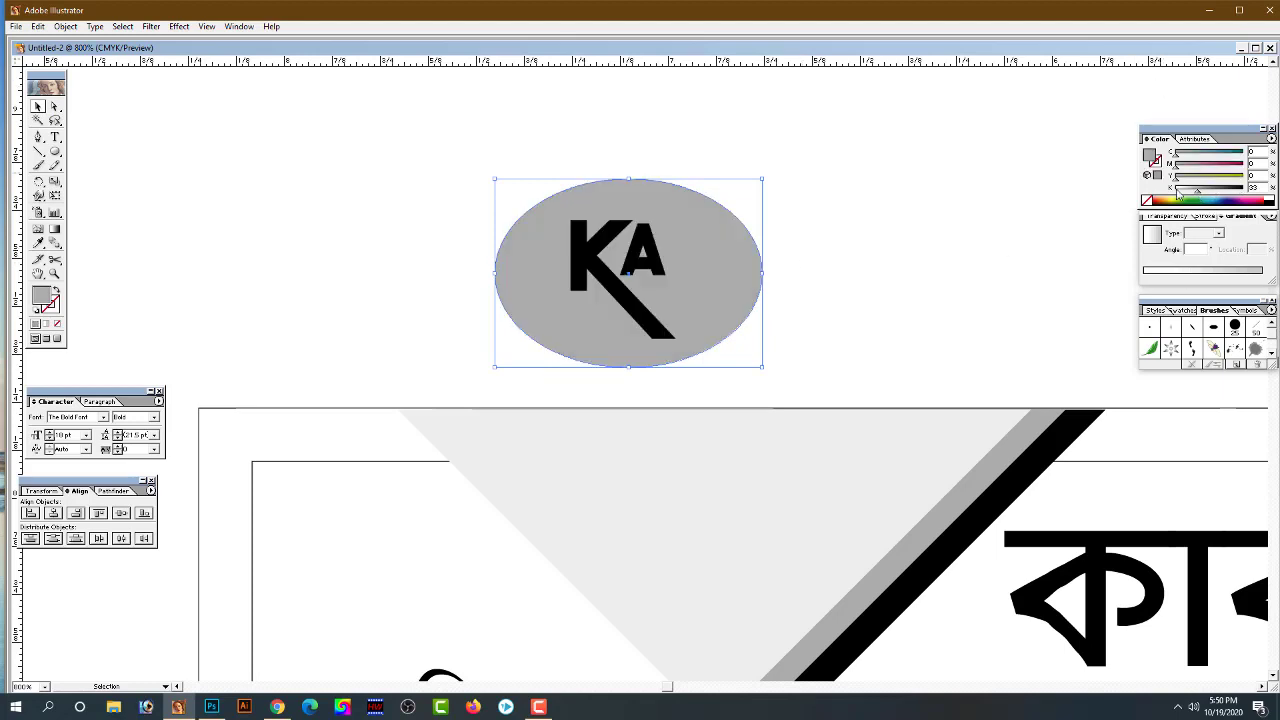
key("Left")
key("Up")
key("Up")
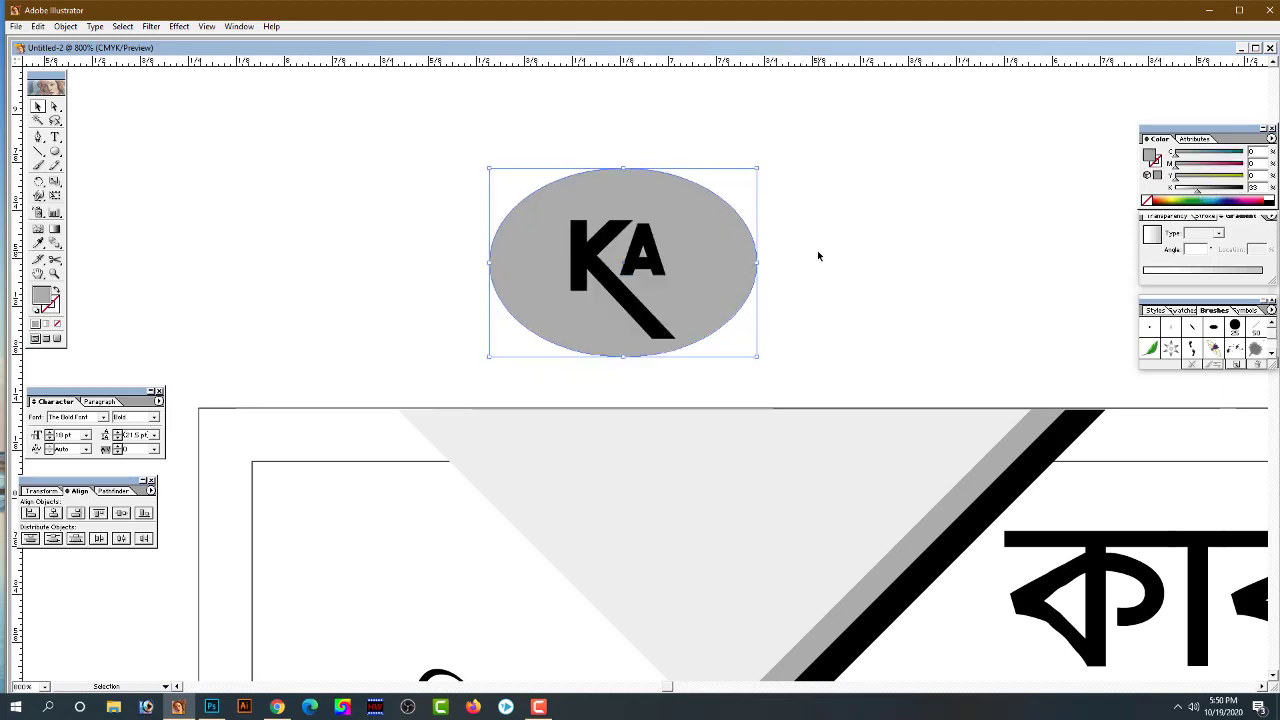
key("Down")
Add a smaller white ellipse copy inside, leaving a grey ring
left_click(834, 257)
left_click(738, 291)
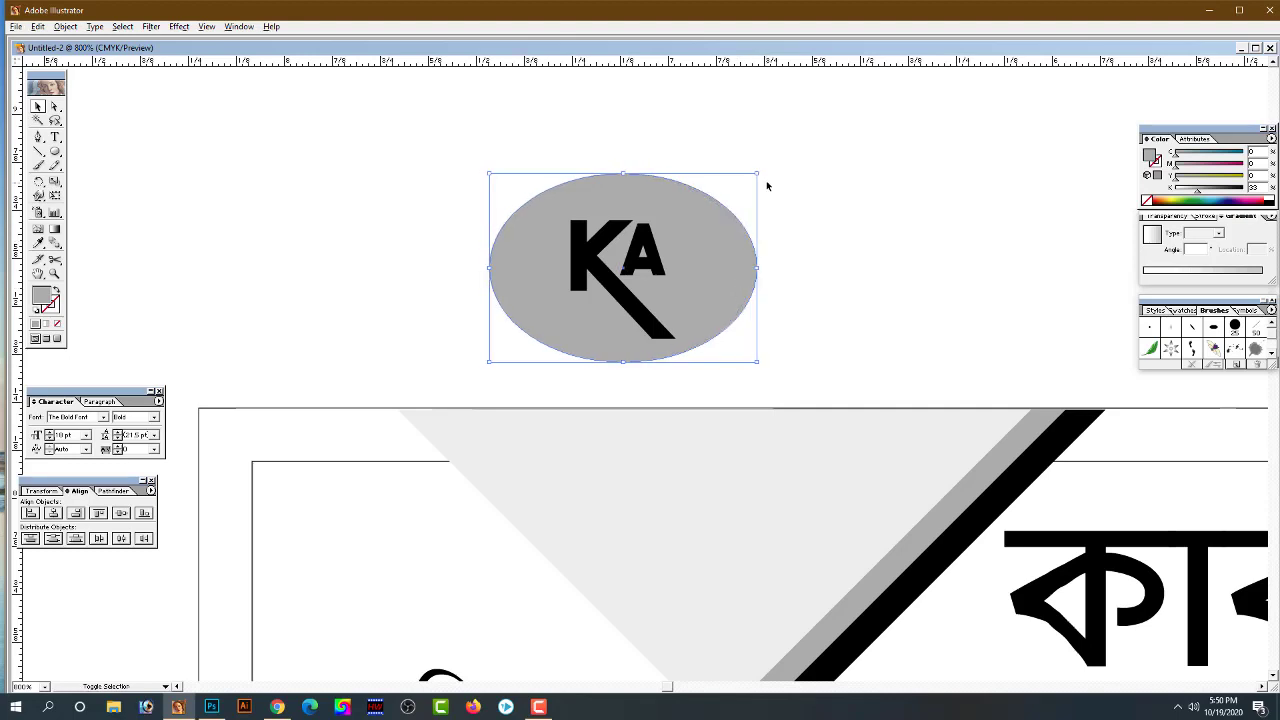
left_click_drag(759, 173, 799, 186)
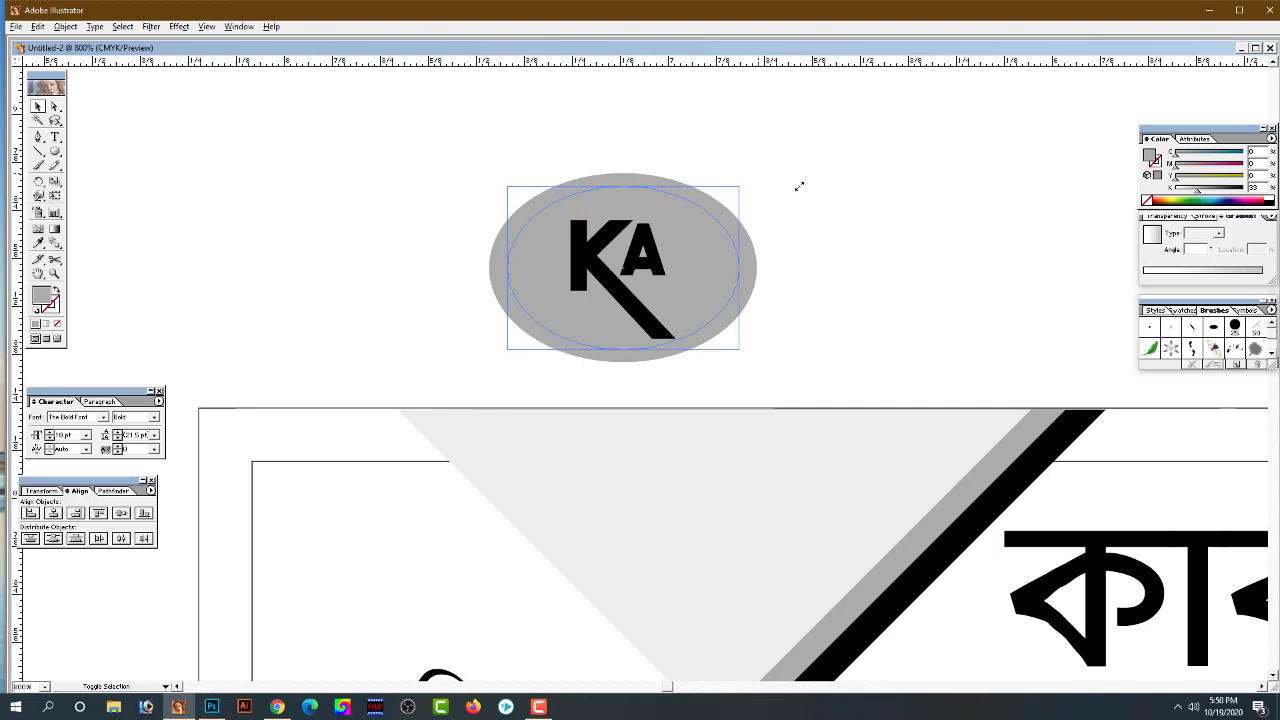
left_click_drag(1184, 191, 1176, 191)
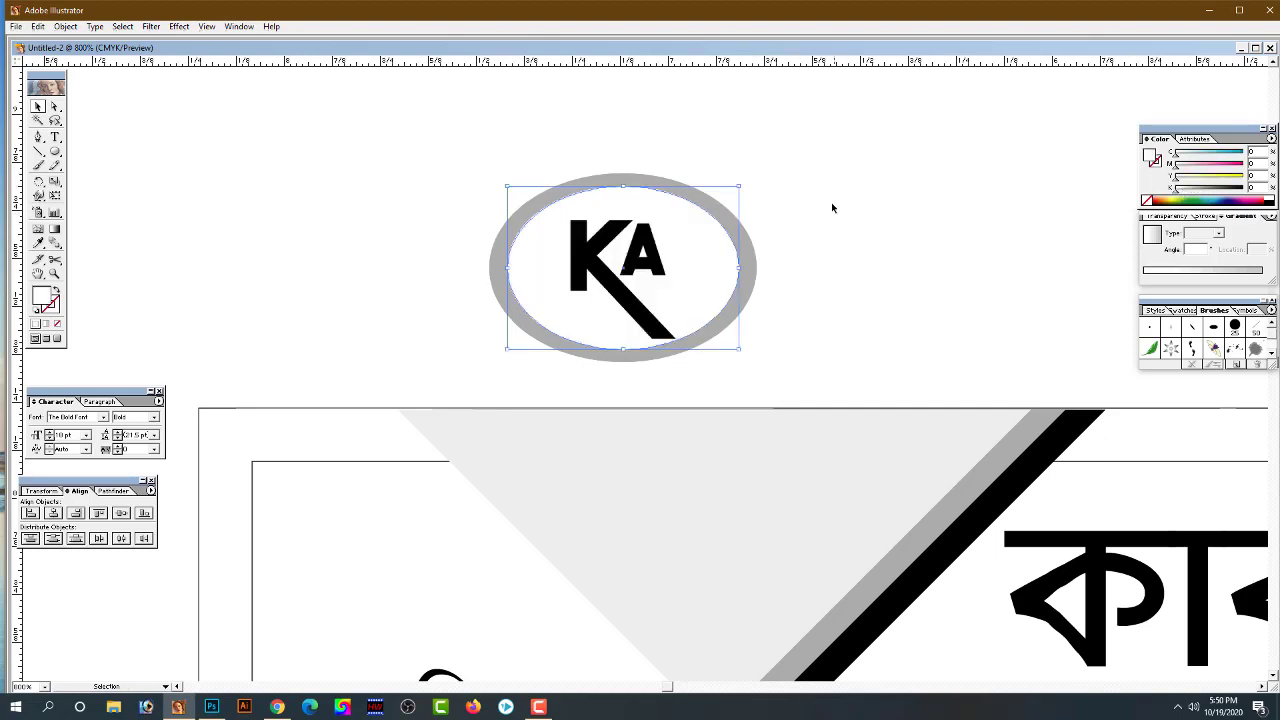
left_click(889, 220)
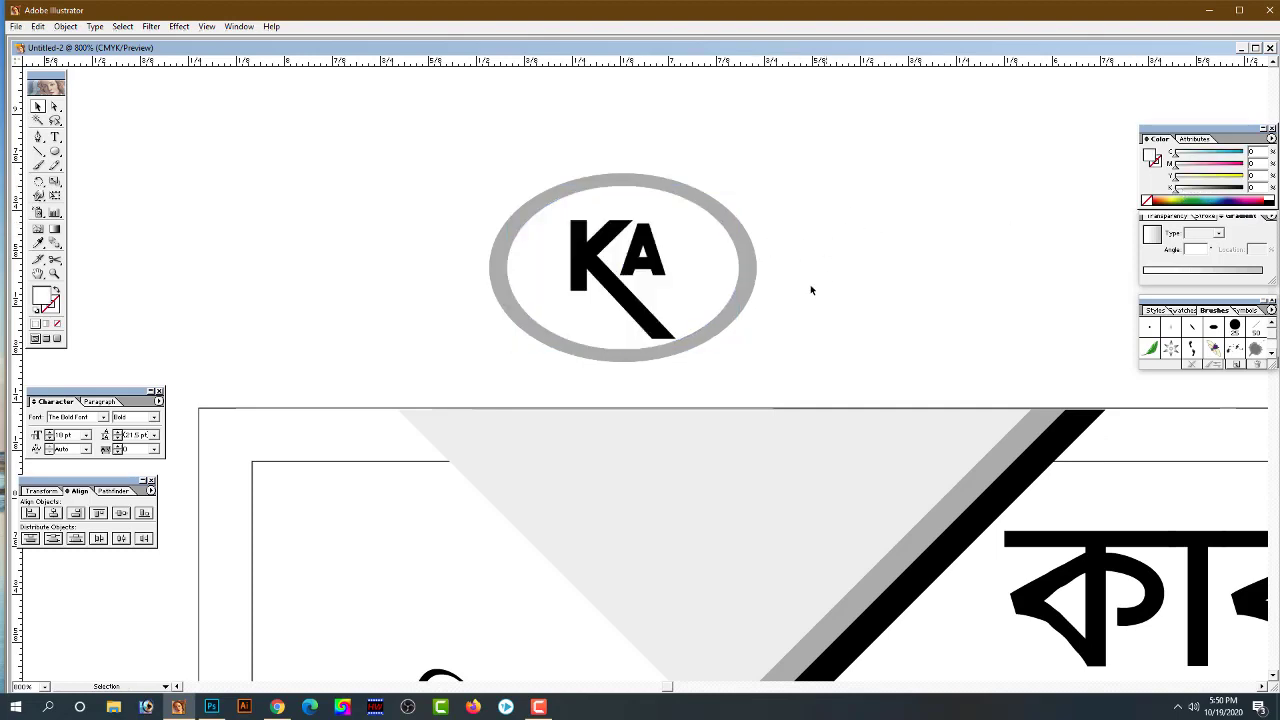
Enlarge the inner ellipse to thin the ring, fill it black, and send it behind KA
left_click(737, 308)
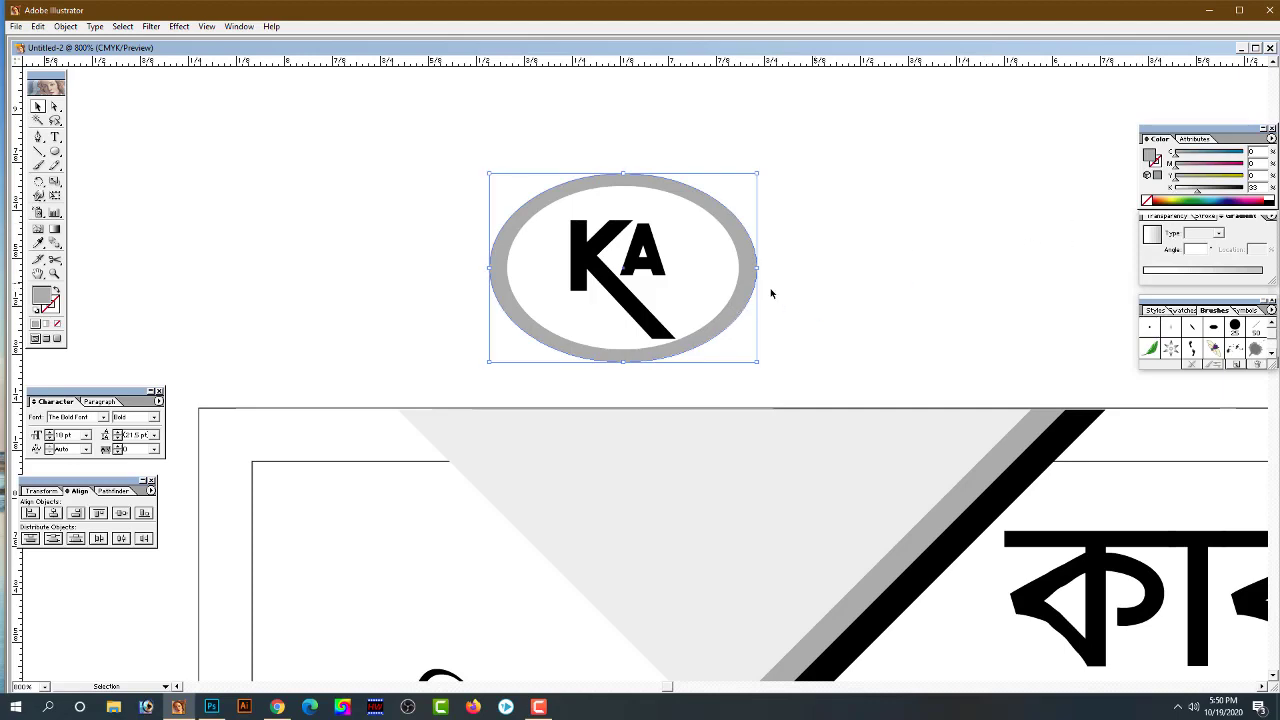
left_click(733, 290)
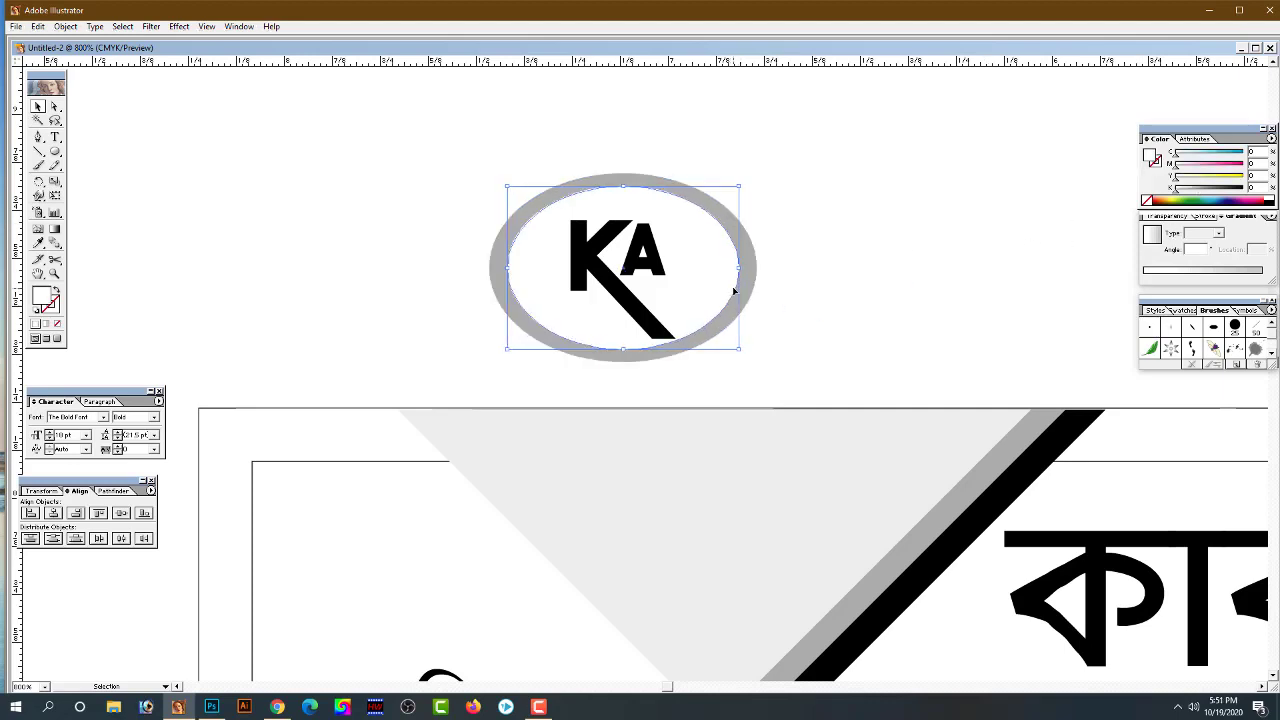
key("ctrl+shift+b")
left_click_drag(737, 185, 760, 181)
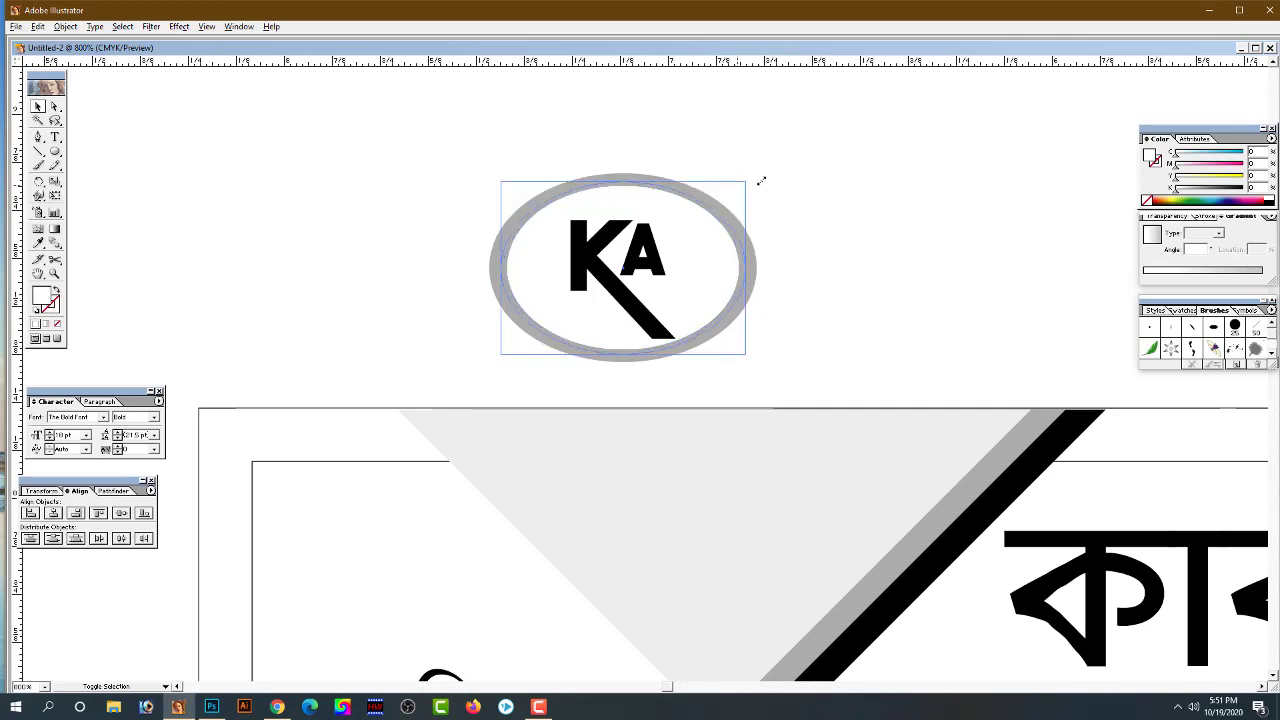
left_click_drag(760, 181, 757, 177)
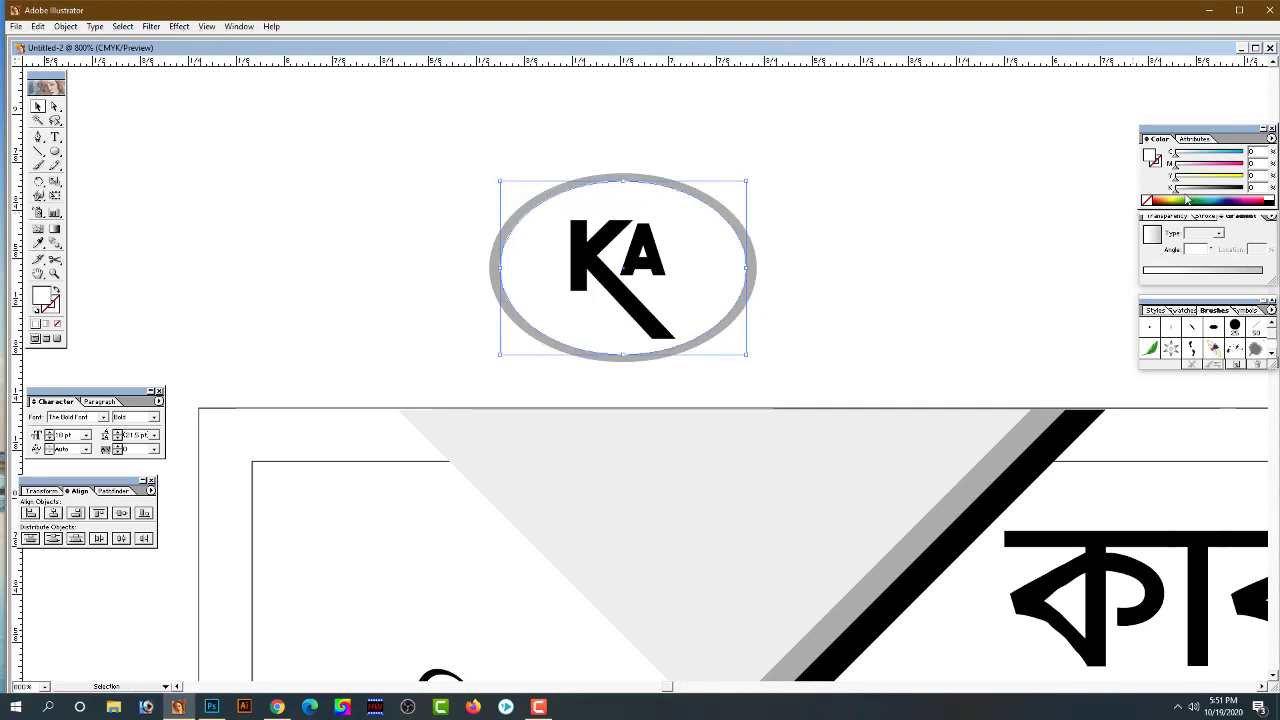
left_click_drag(1209, 193, 1246, 188)
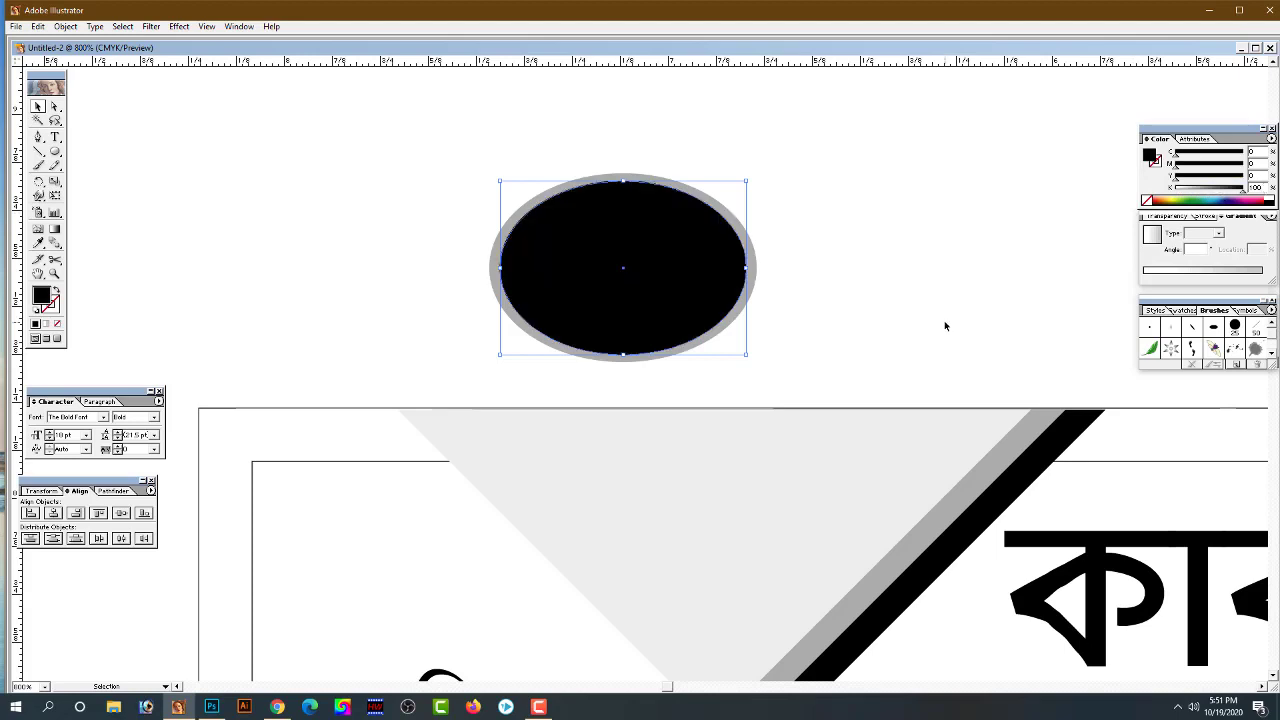
key("ctrl+shift+bracketleft")
left_click(828, 362)
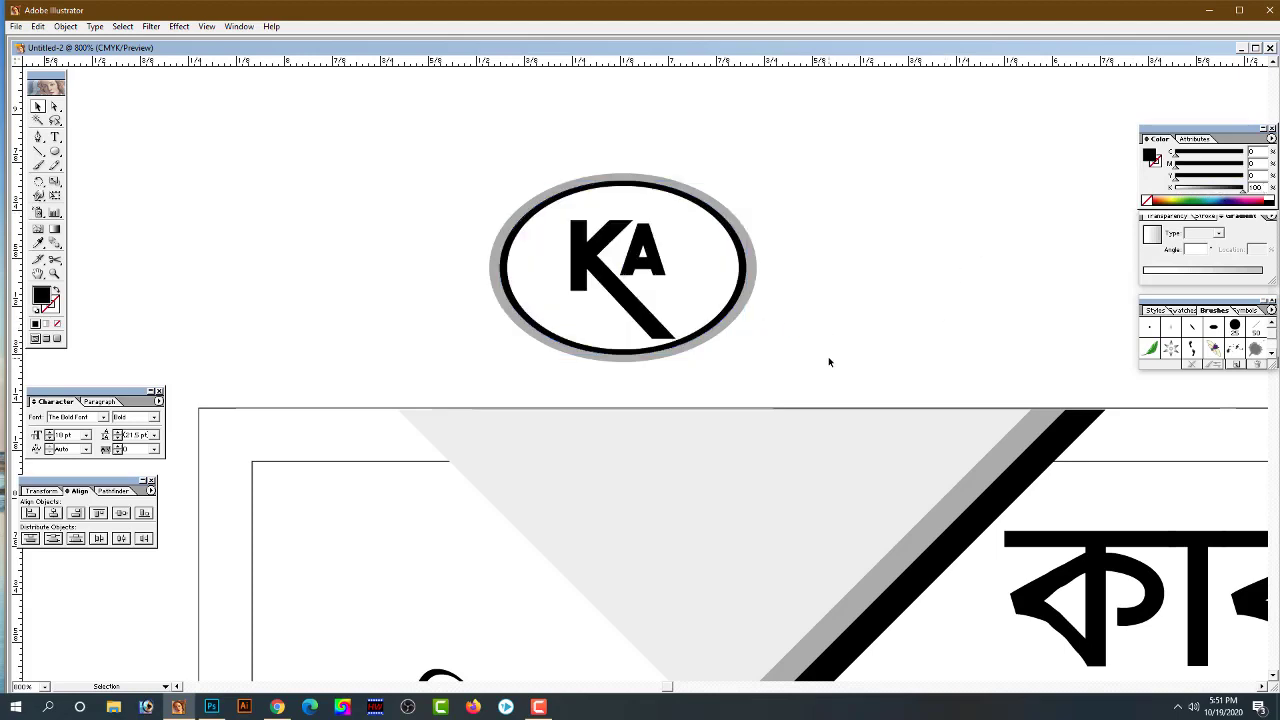
key("ctrl+equal")
Pen-draw a closed, thin leaf-shaped swoosh from left of the K down to its leg
key("ctrl+minus")
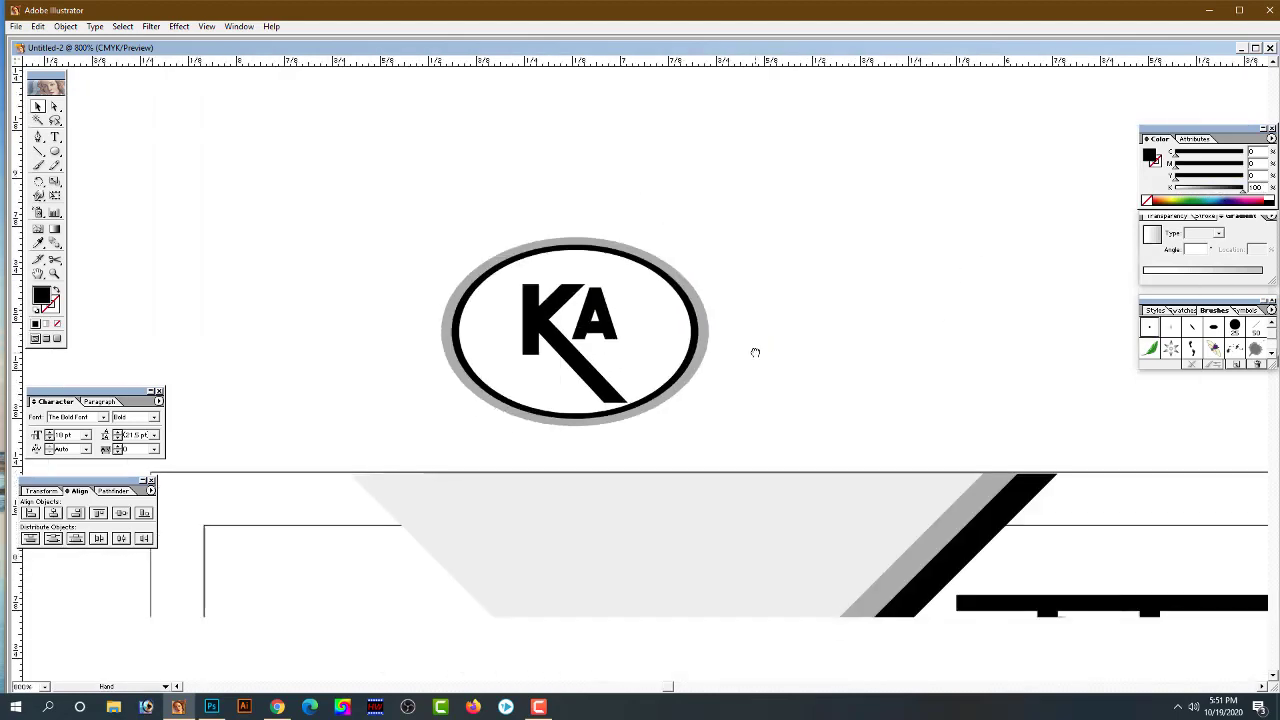
mouse_move(663, 411)
left_mouse_down()
mouse_move(741, 348)
mouse_move(494, 132)
left_mouse_up()
left_click(872, 293)
left_click_drag(1116, 476, 242, 68)
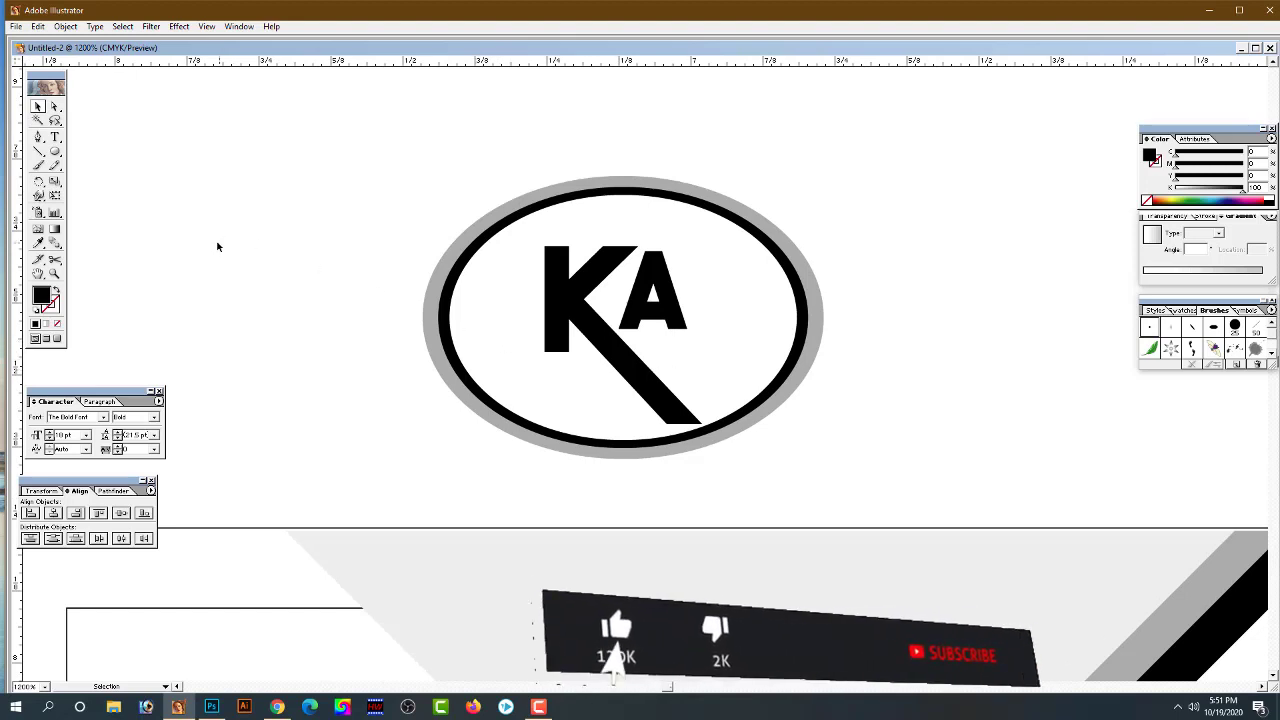
left_click(38, 137)
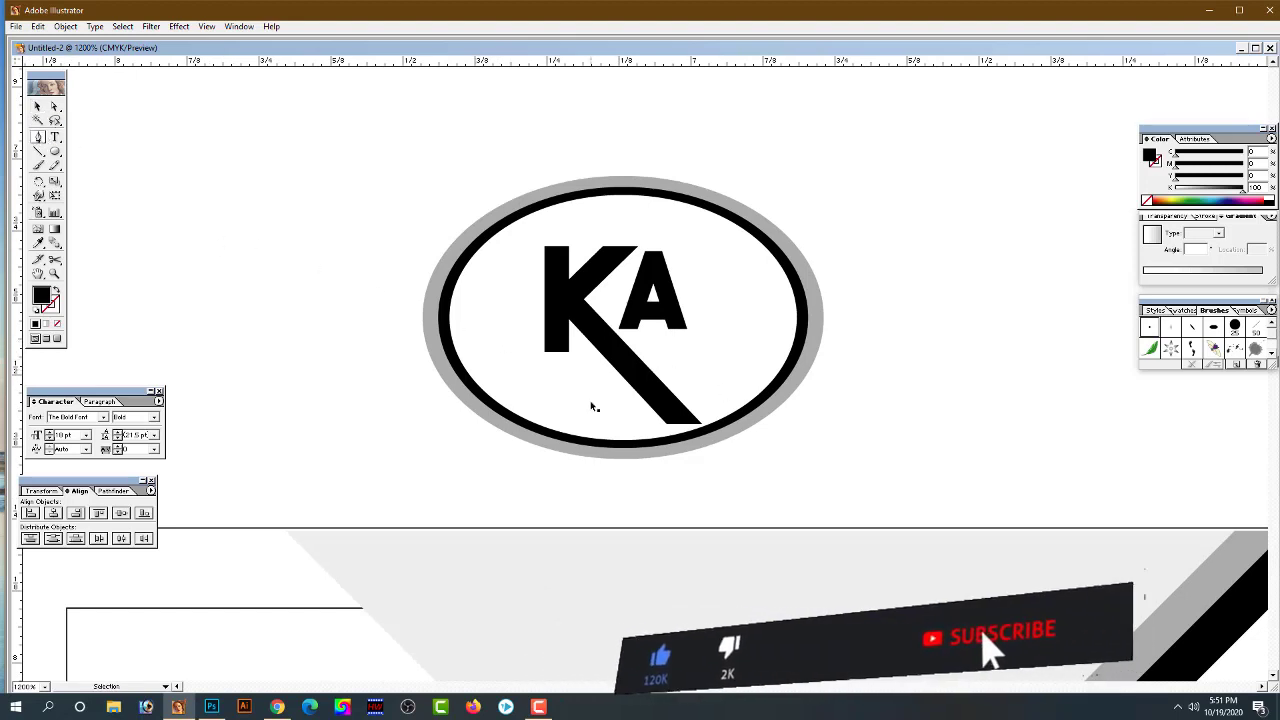
key("ctrl+plus")
key("ctrl+plus")
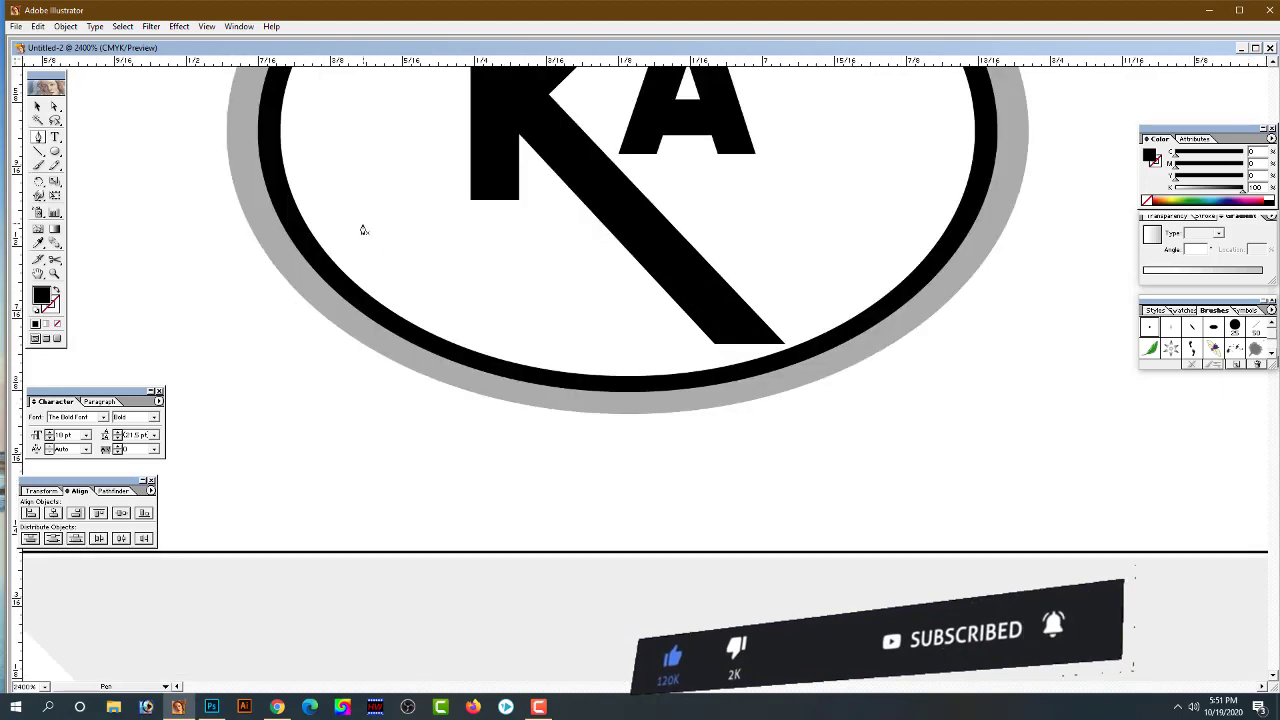
left_click(344, 234)
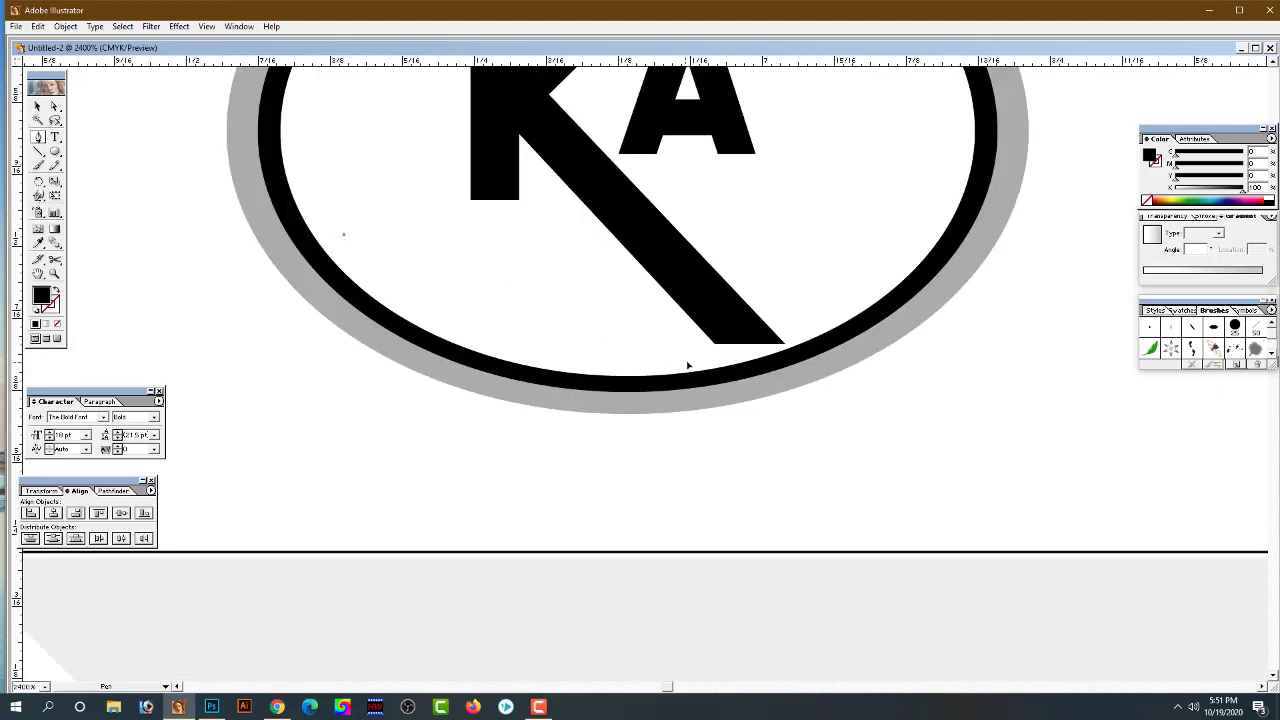
mouse_move(684, 362)
left_mouse_down()
mouse_move(862, 471)
mouse_move(869, 574)
mouse_move(904, 589)
left_mouse_up()
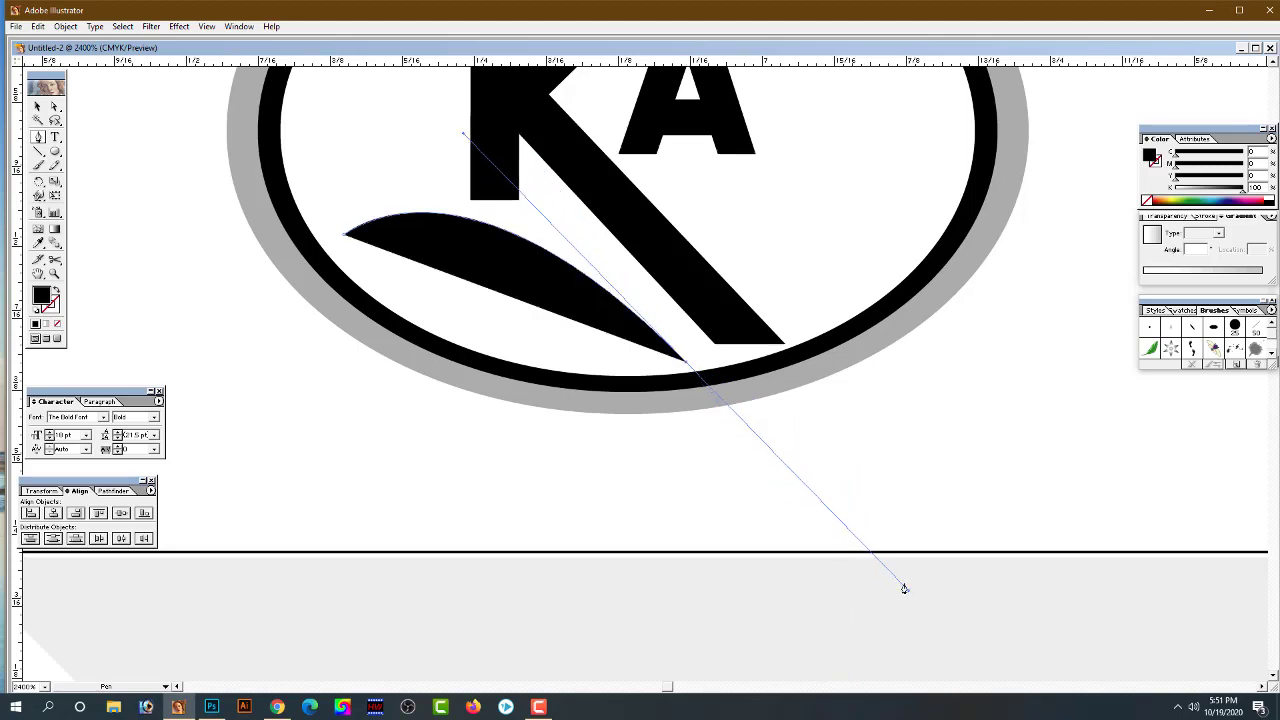
left_click(686, 365)
left_click_drag(349, 263, 214, 320)
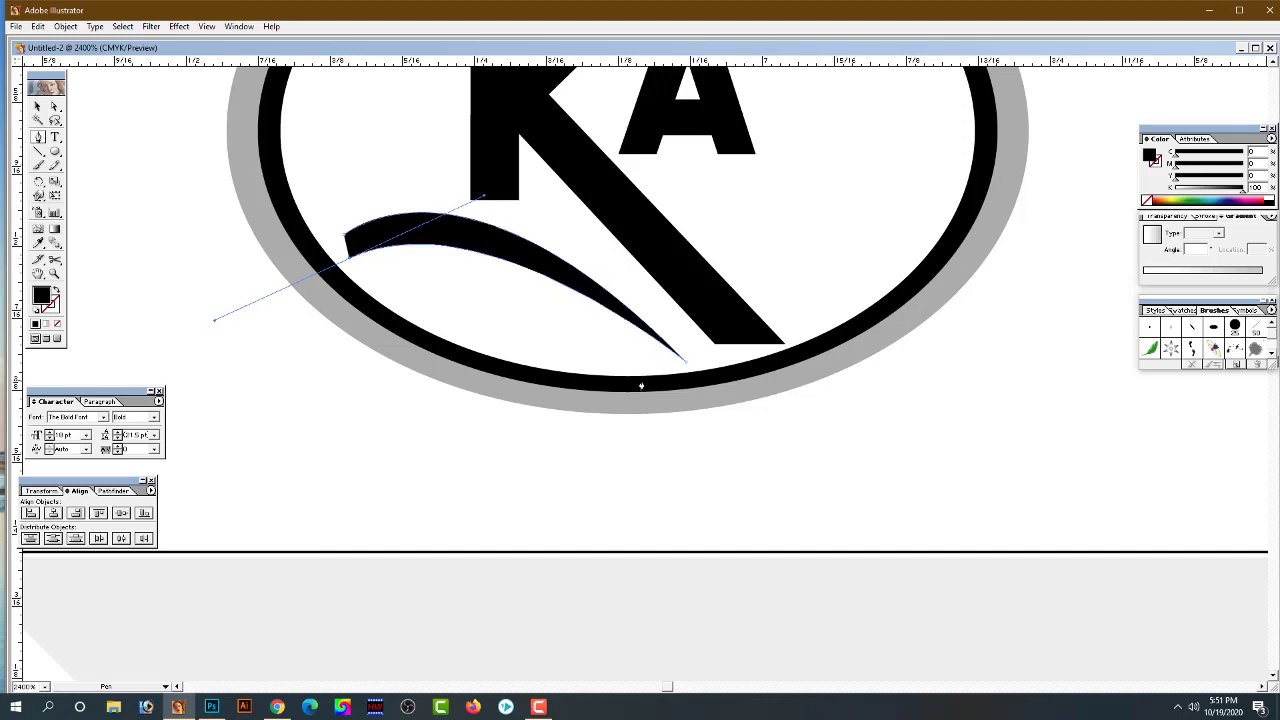
key("ctrl+z")
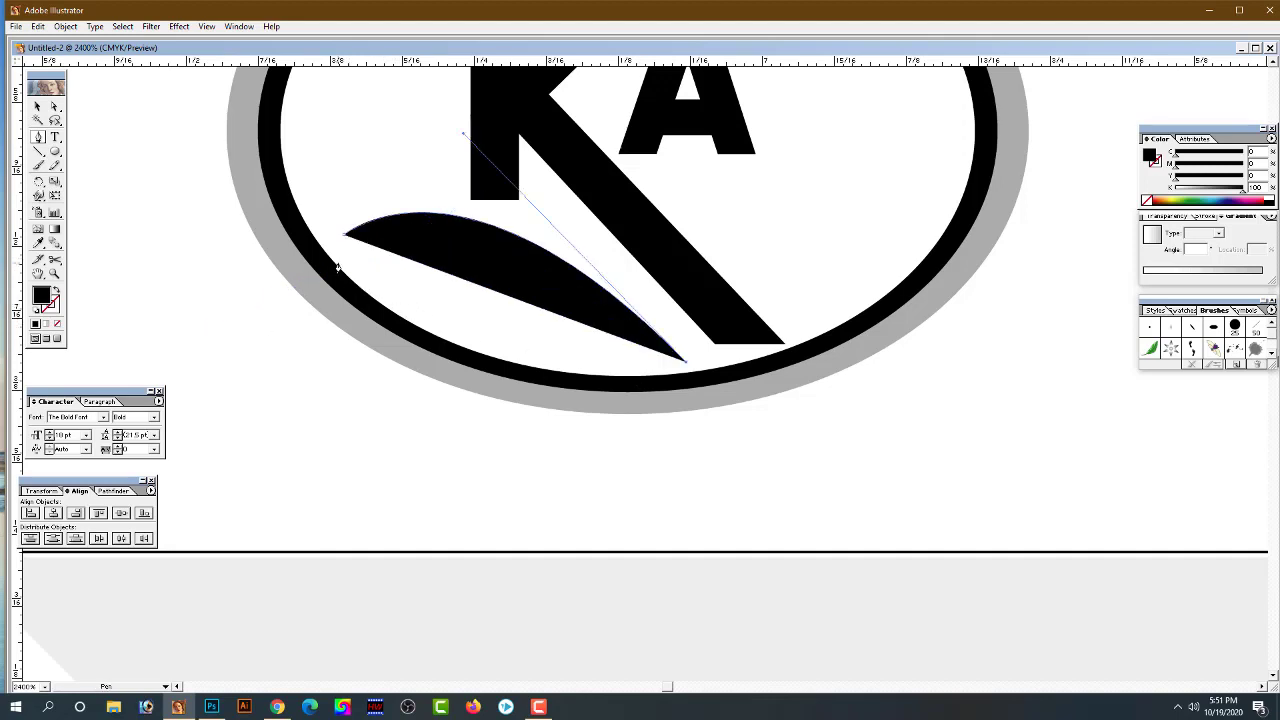
mouse_move(338, 268)
left_mouse_down()
mouse_move(243, 309)
mouse_move(223, 334)
mouse_move(202, 331)
left_mouse_up()
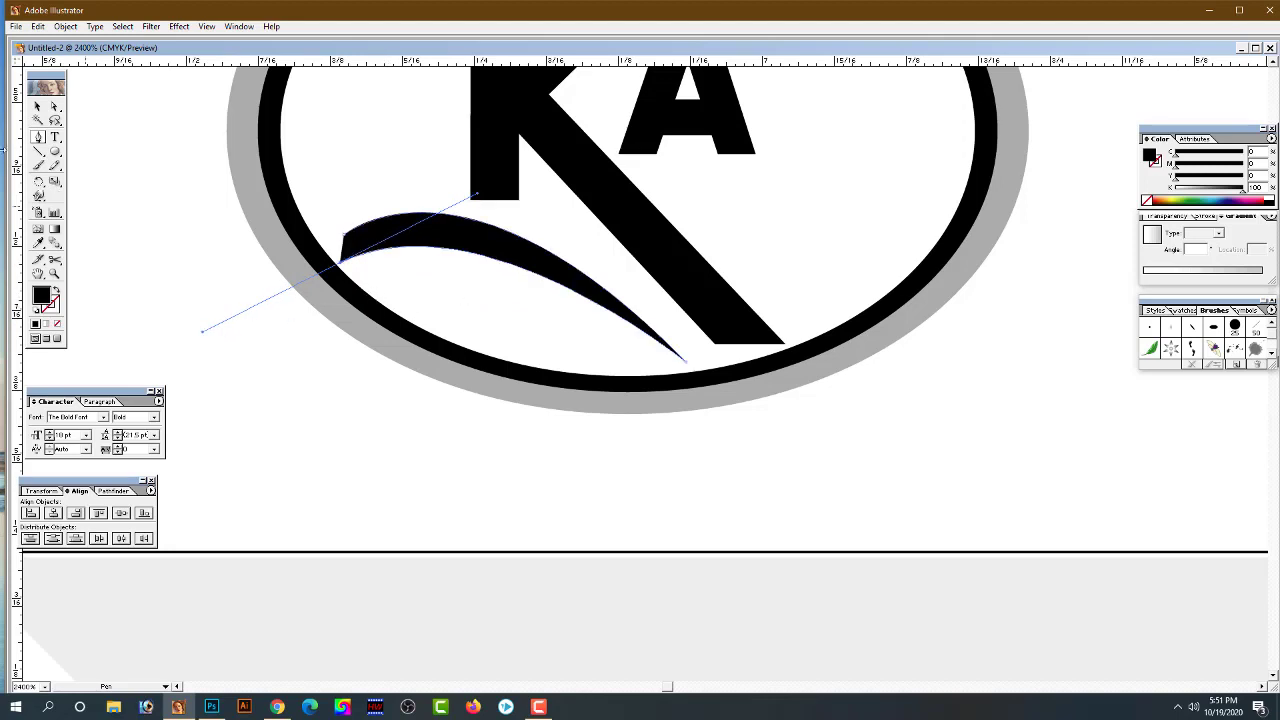
key("v")
left_click(654, 346)
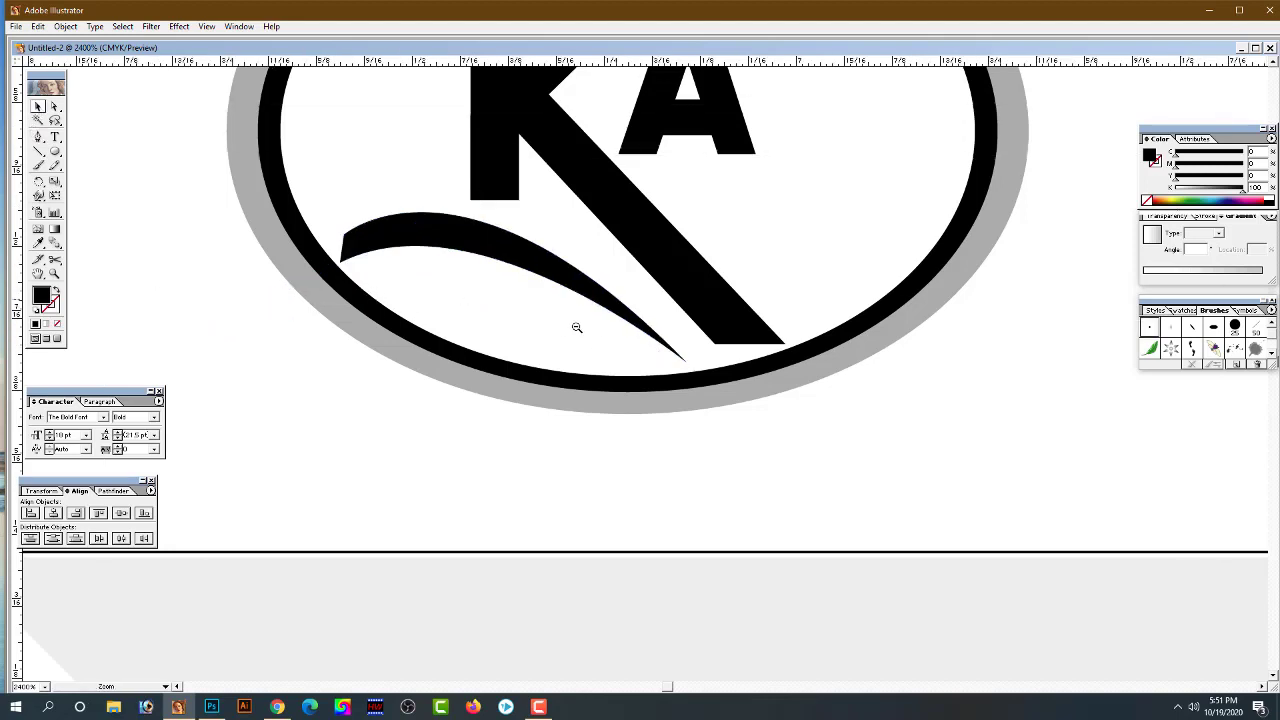
Reposition the black swoosh slightly beneath the KA letters
key("ctrl+minus")
scroll(660, 332, "down", 2)
key("ctrl+plus")
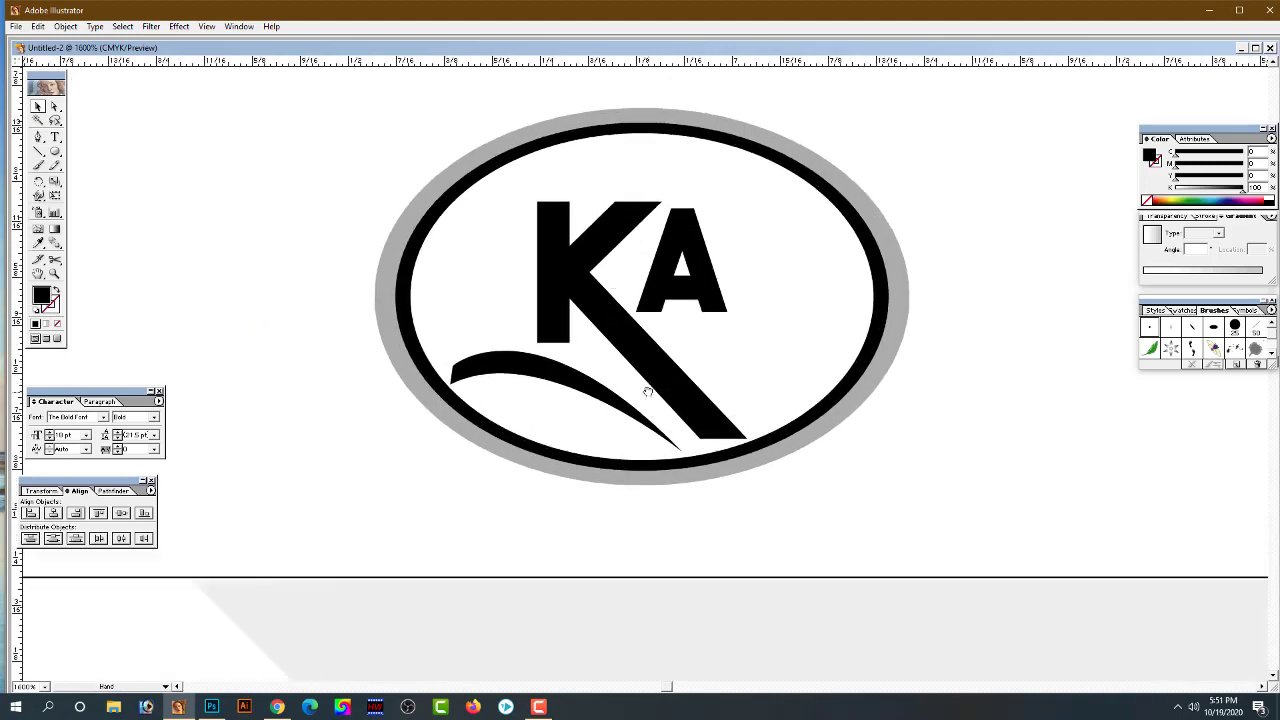
left_click_drag(565, 308, 575, 320)
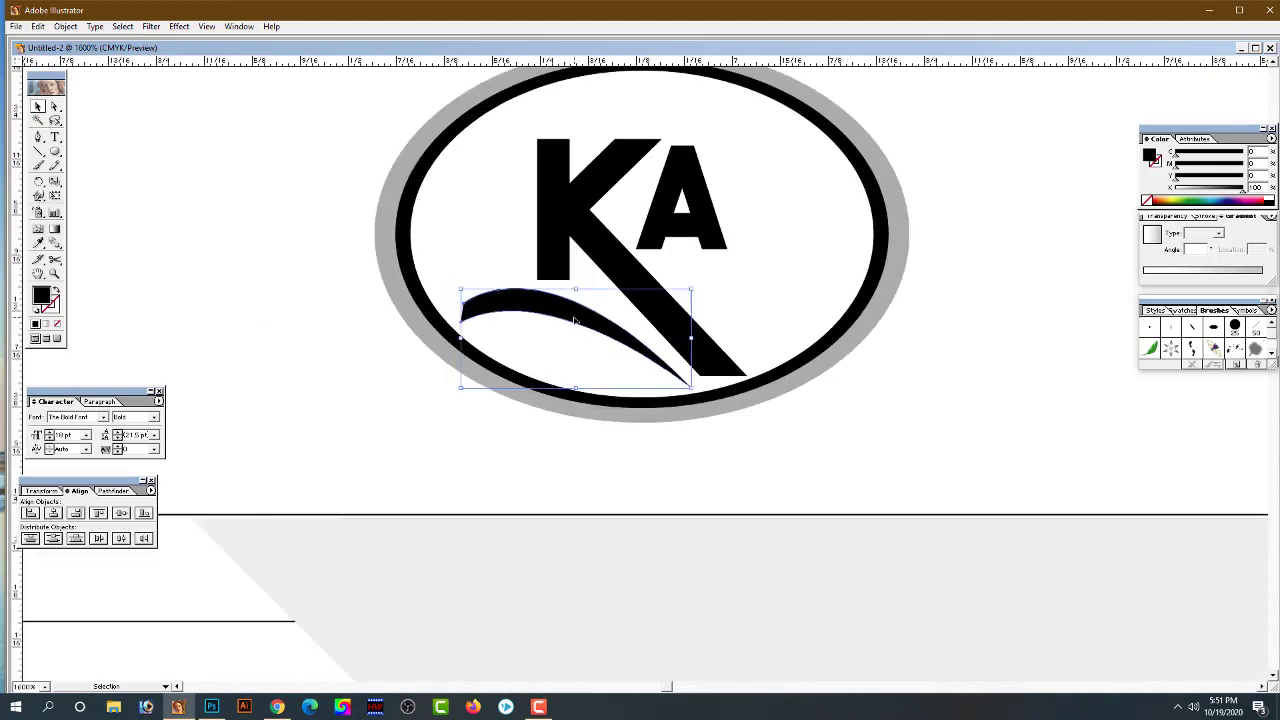
key("Up")
key("Left")
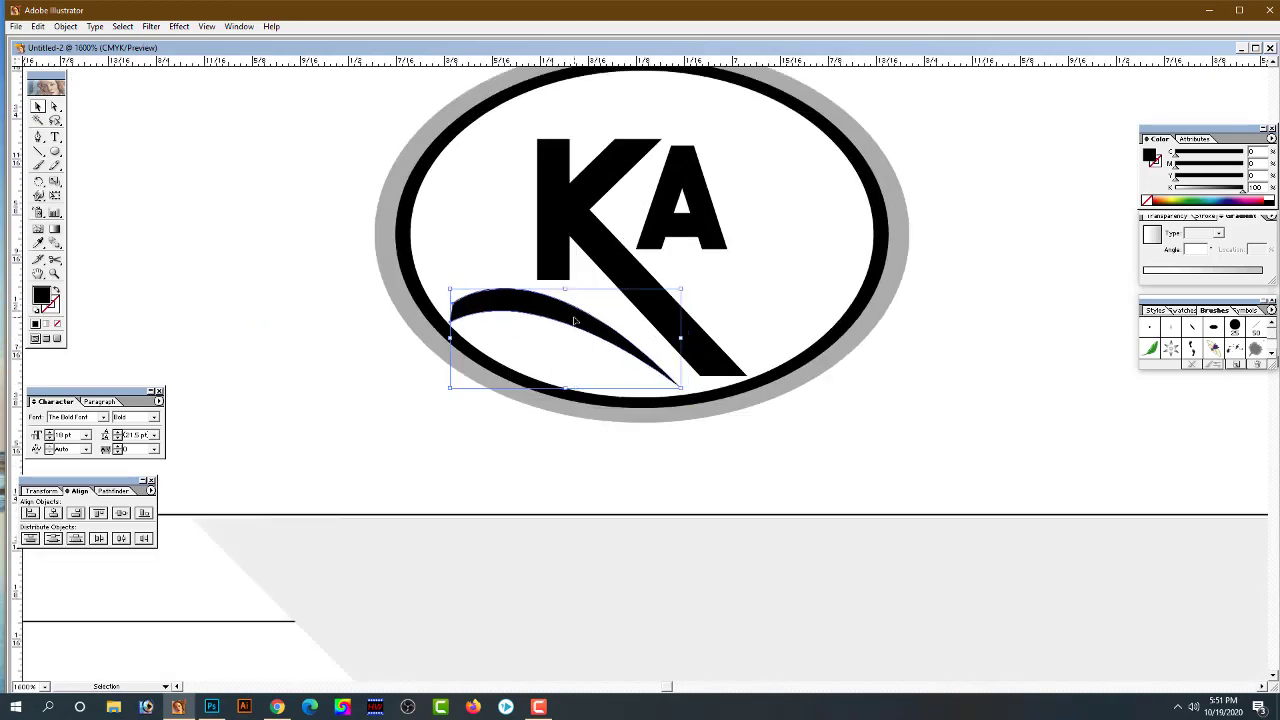
left_click(334, 343)
left_click(588, 328)
left_click(286, 349)
Duplicate the swoosh slightly higher and tint the copy light grey above the black one
left_click_drag(560, 314, 562, 310)
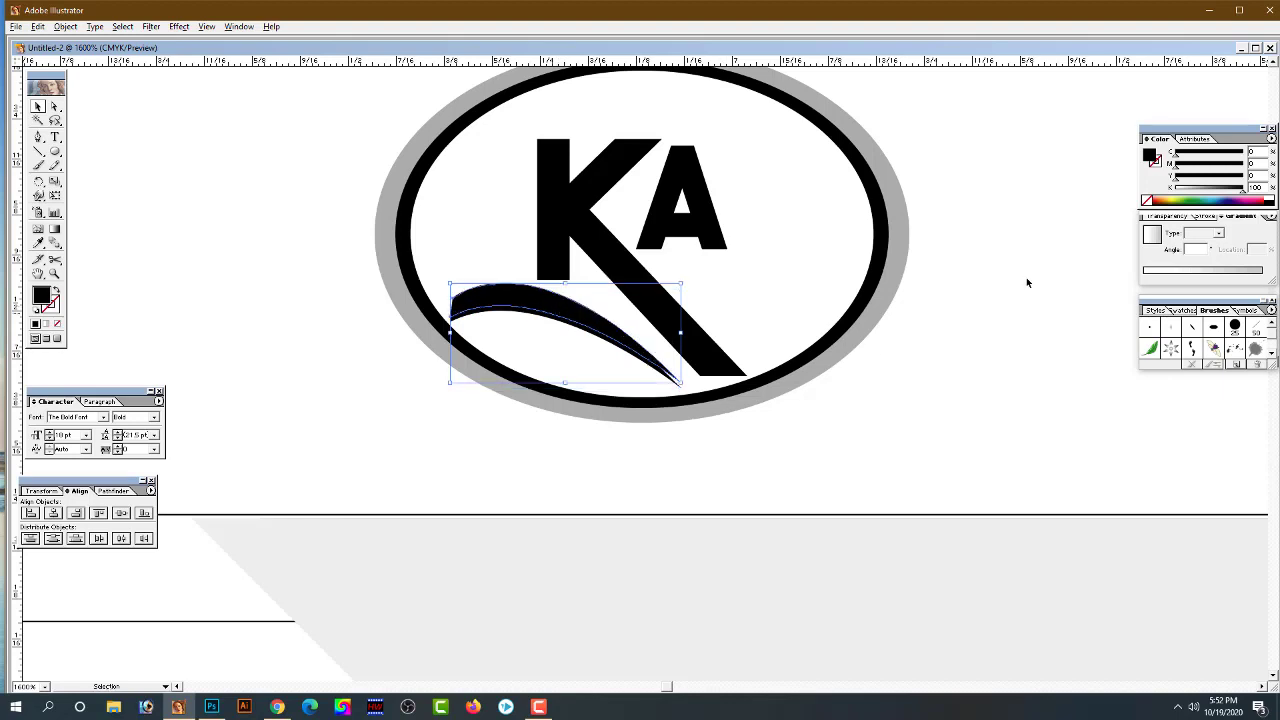
left_click_drag(1206, 190, 679, 333)
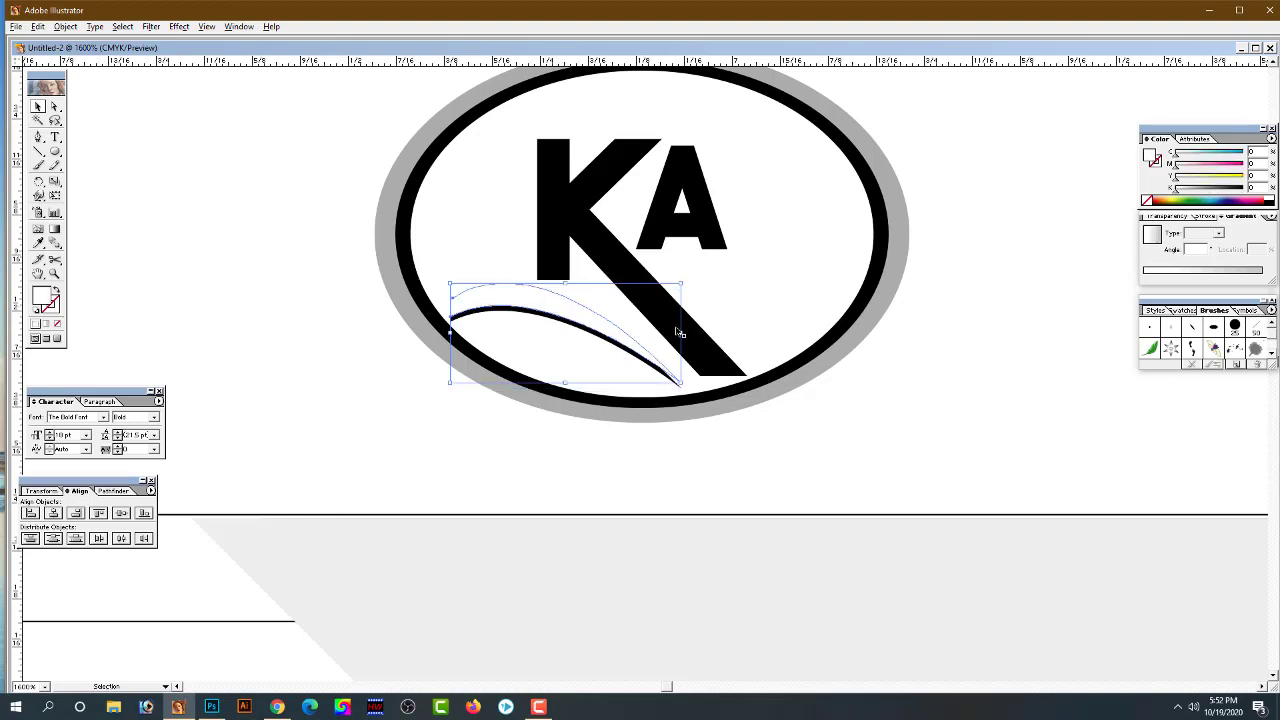
left_click(230, 340)
left_click(544, 310)
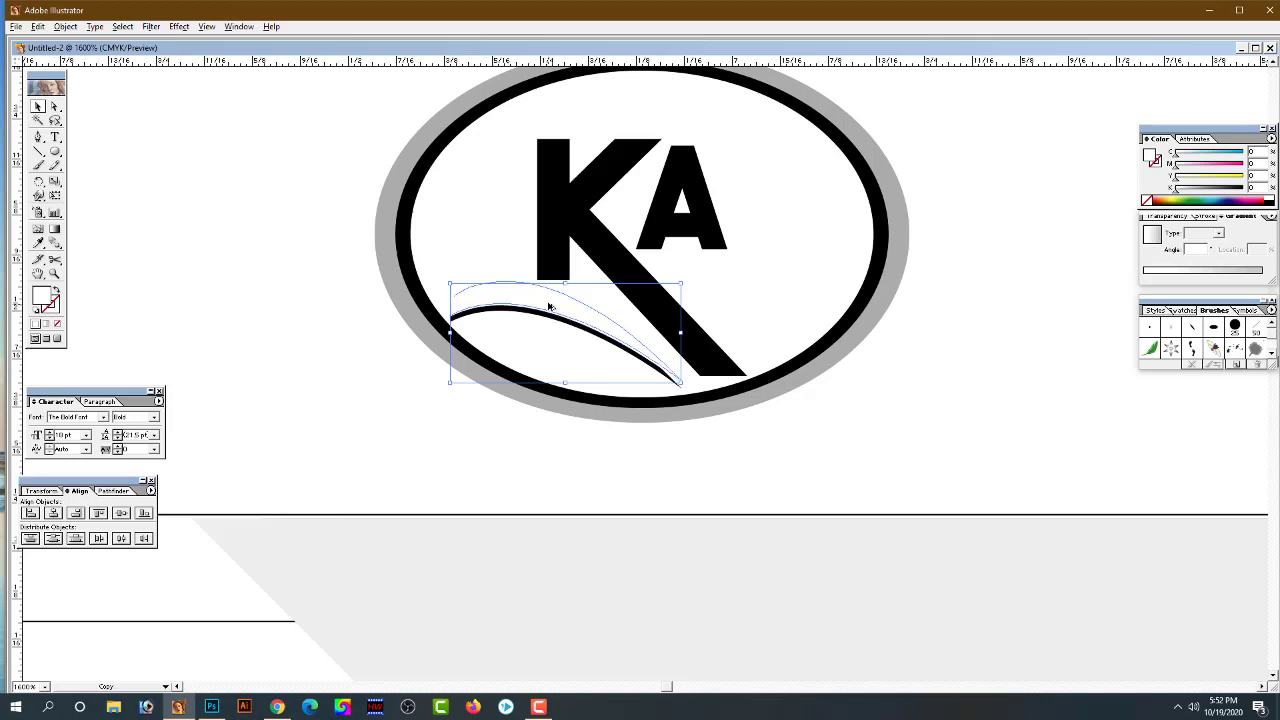
left_click(1192, 188)
left_click(643, 449)
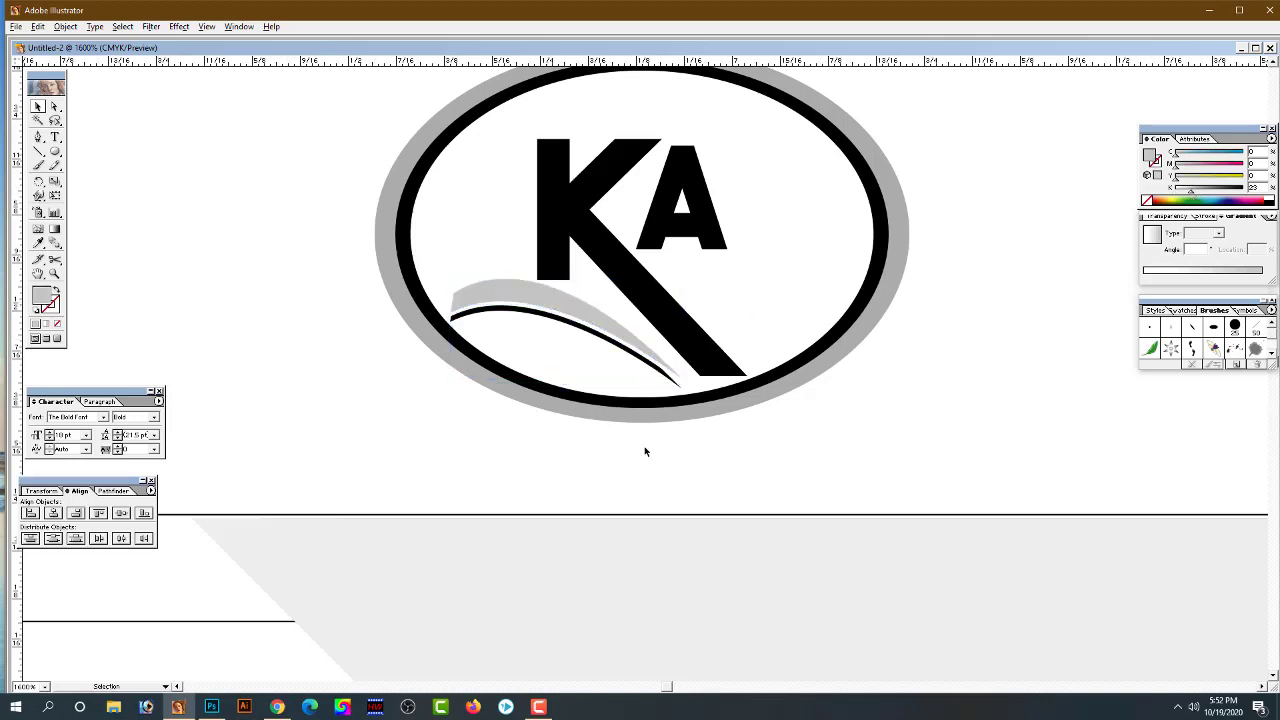
key("z")
left_click(697, 377, "alt")
left_click(483, 327)
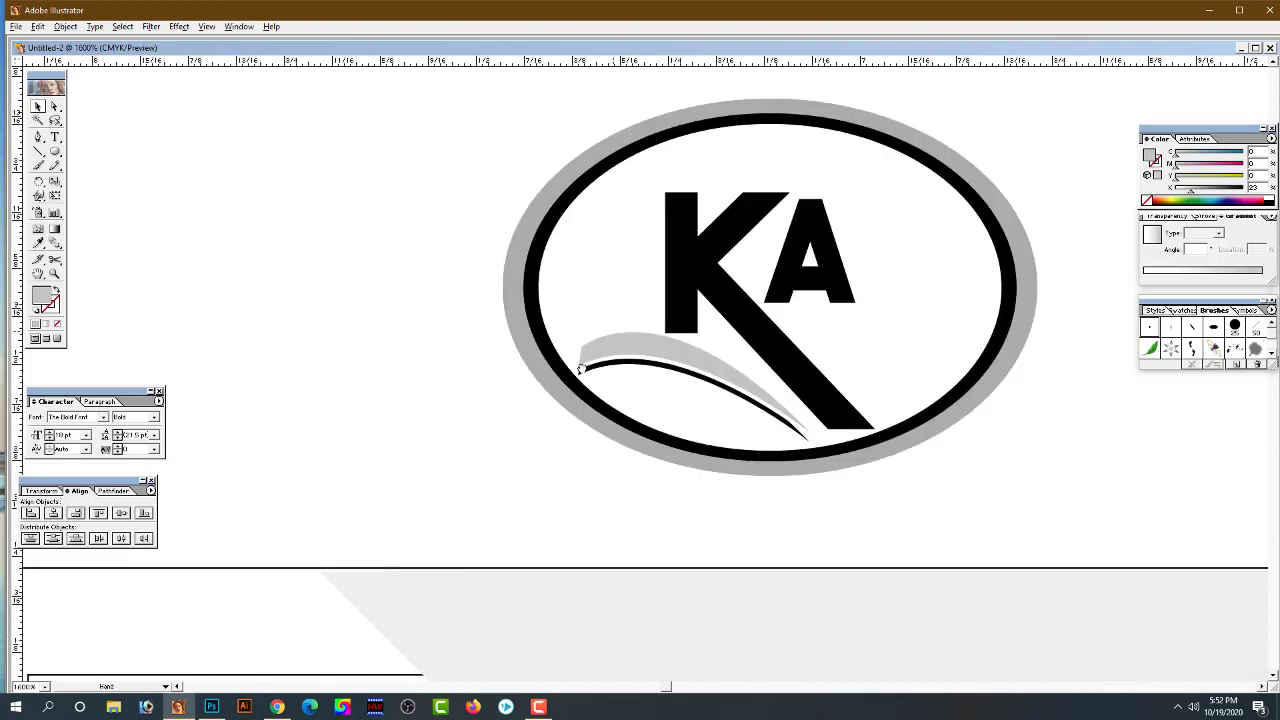
scroll(586, 380, "right", 3)
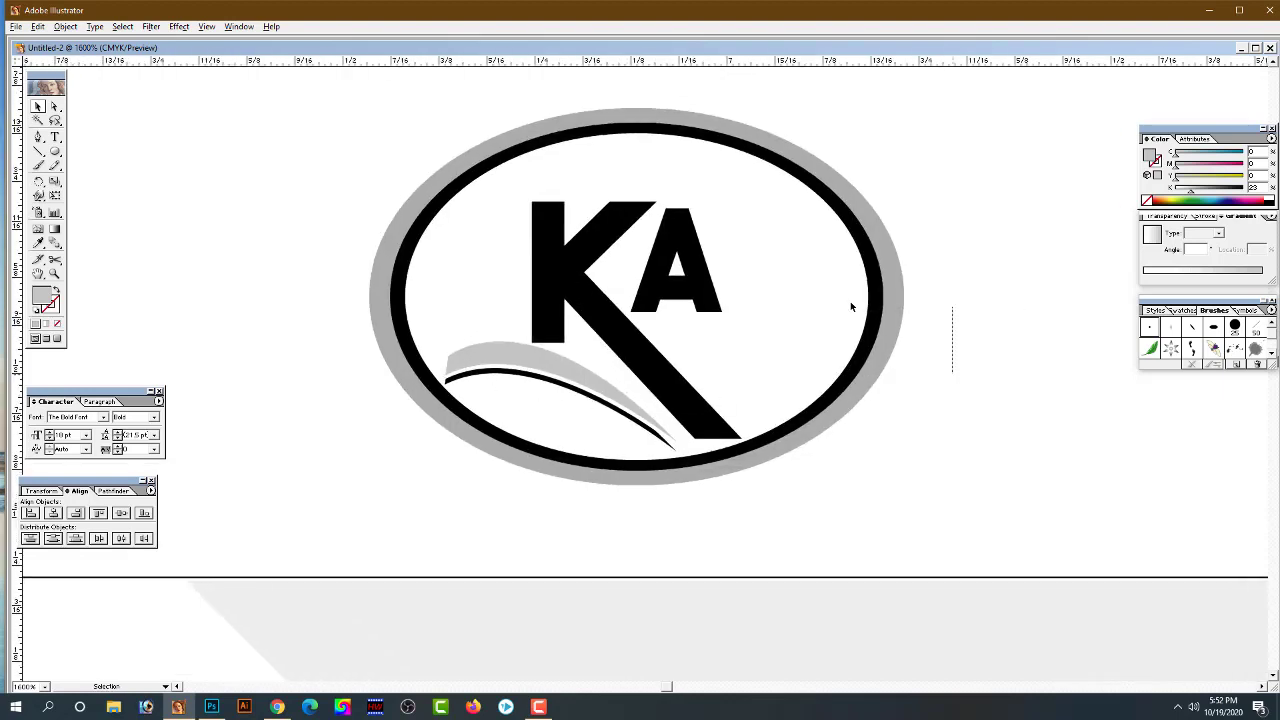
left_click_drag(815, 316, 966, 342)
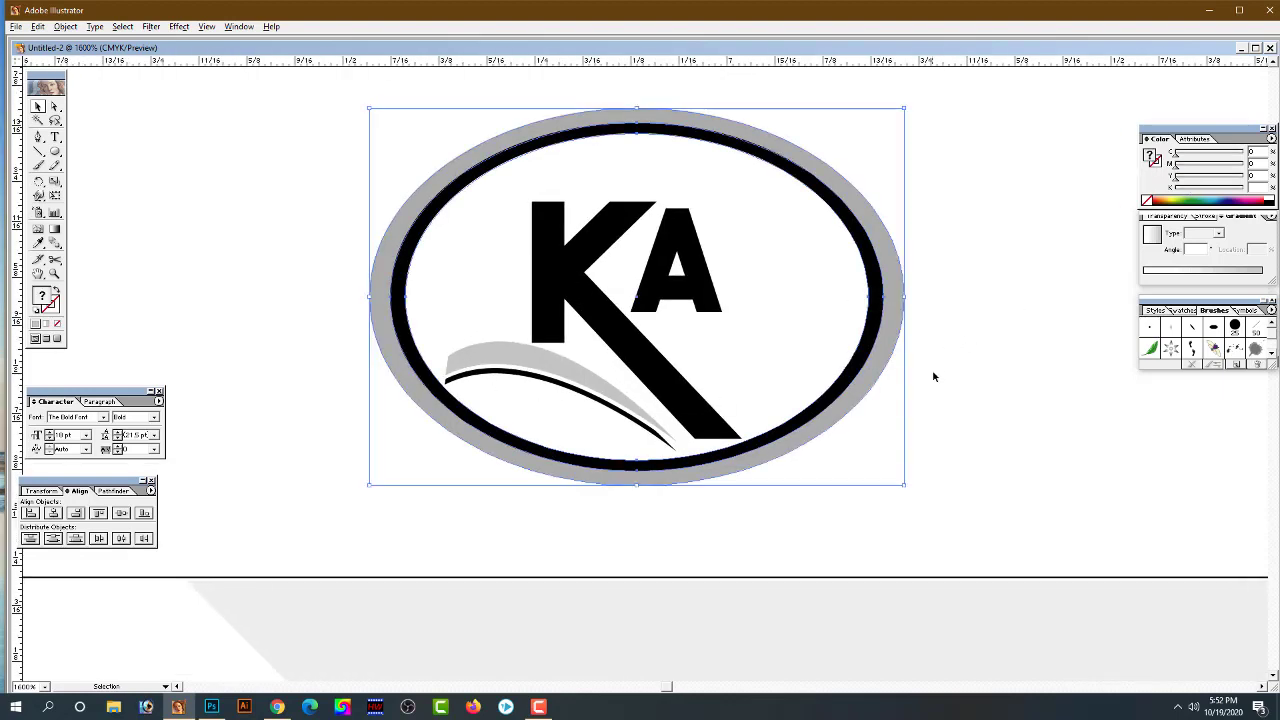
left_click(966, 375)
Zoom in on the KA letters and select the K for anchor editing
left_click_drag(505, 490, 466, 362)
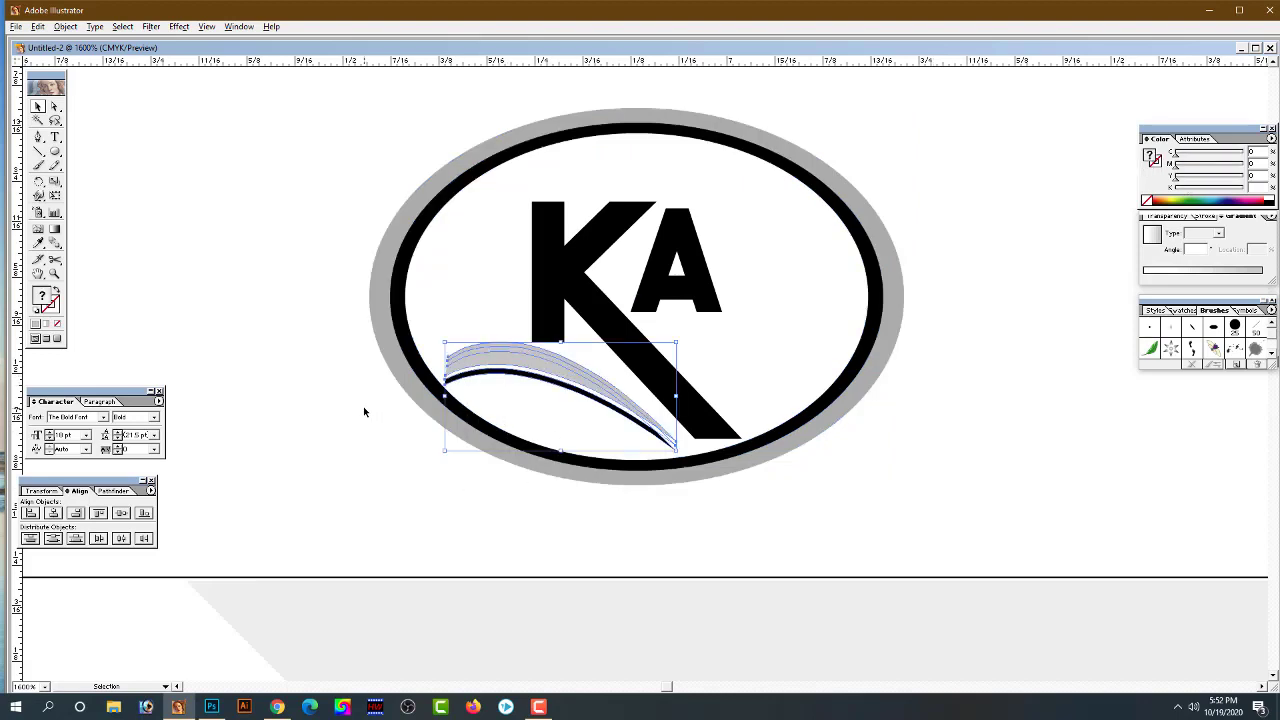
left_click(274, 403)
key("z")
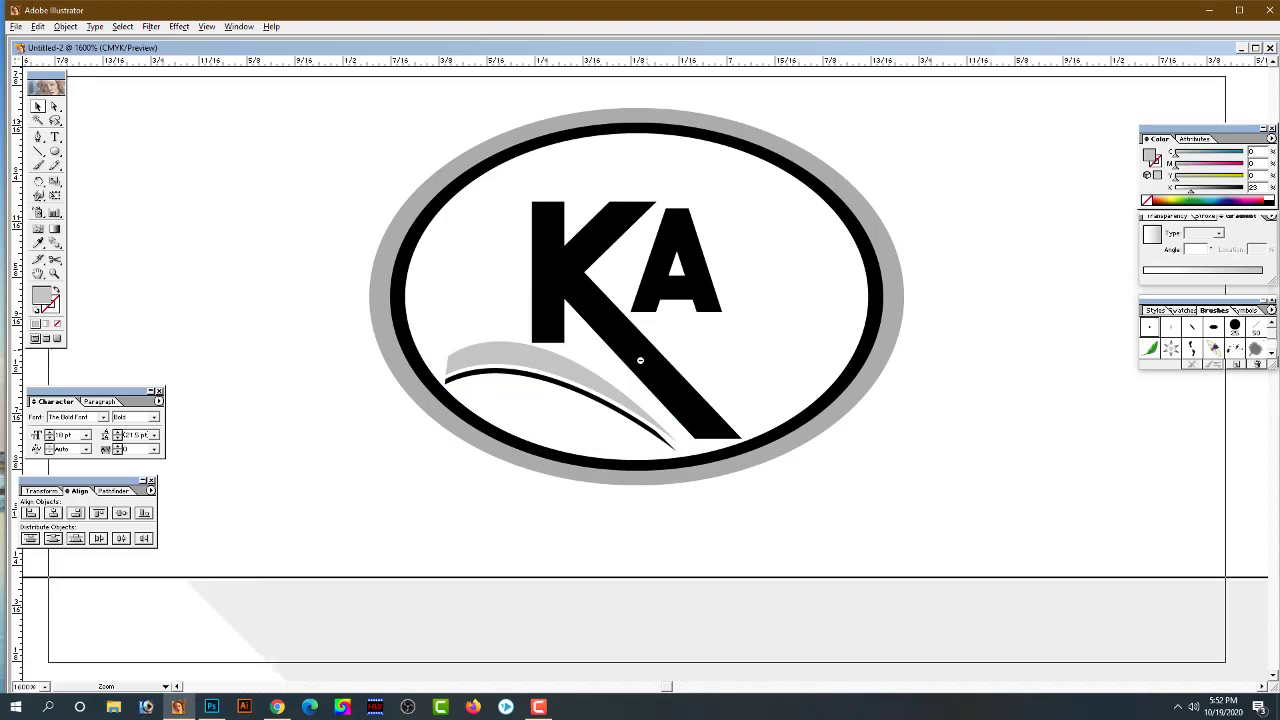
left_click(640, 360, "alt")
left_click(618, 335)
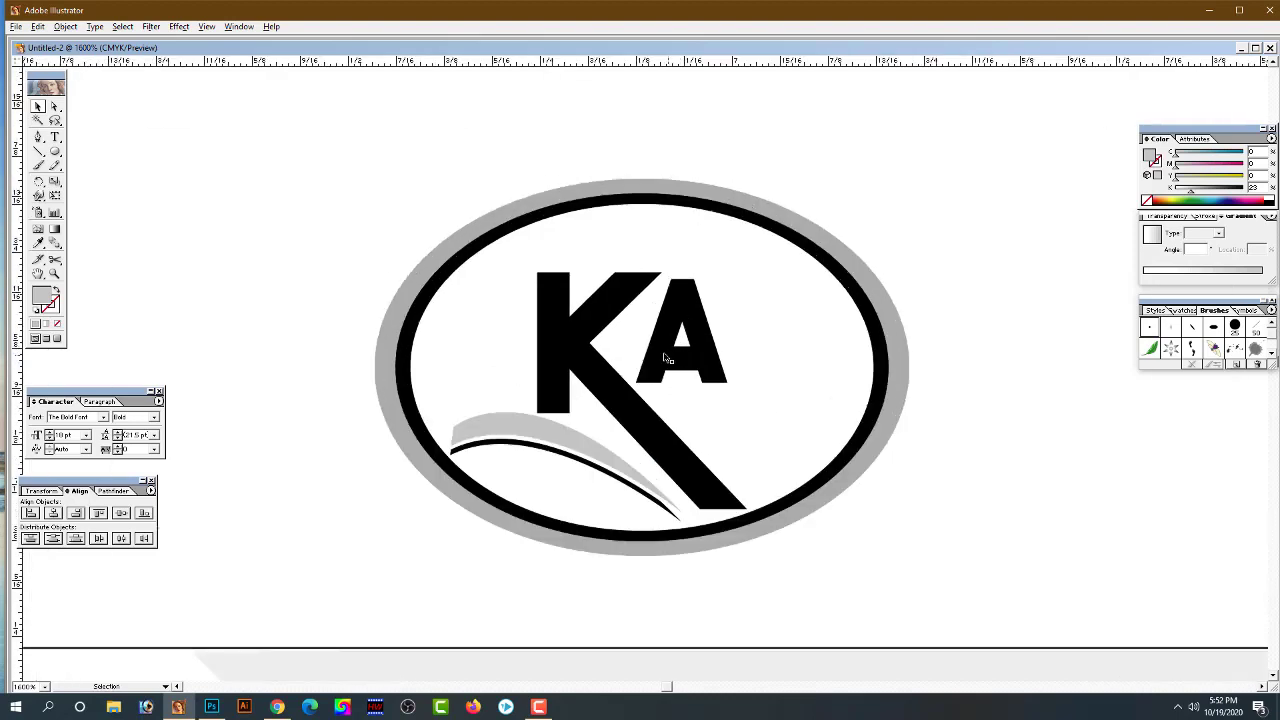
left_click(667, 358)
left_click(607, 374, "shift")
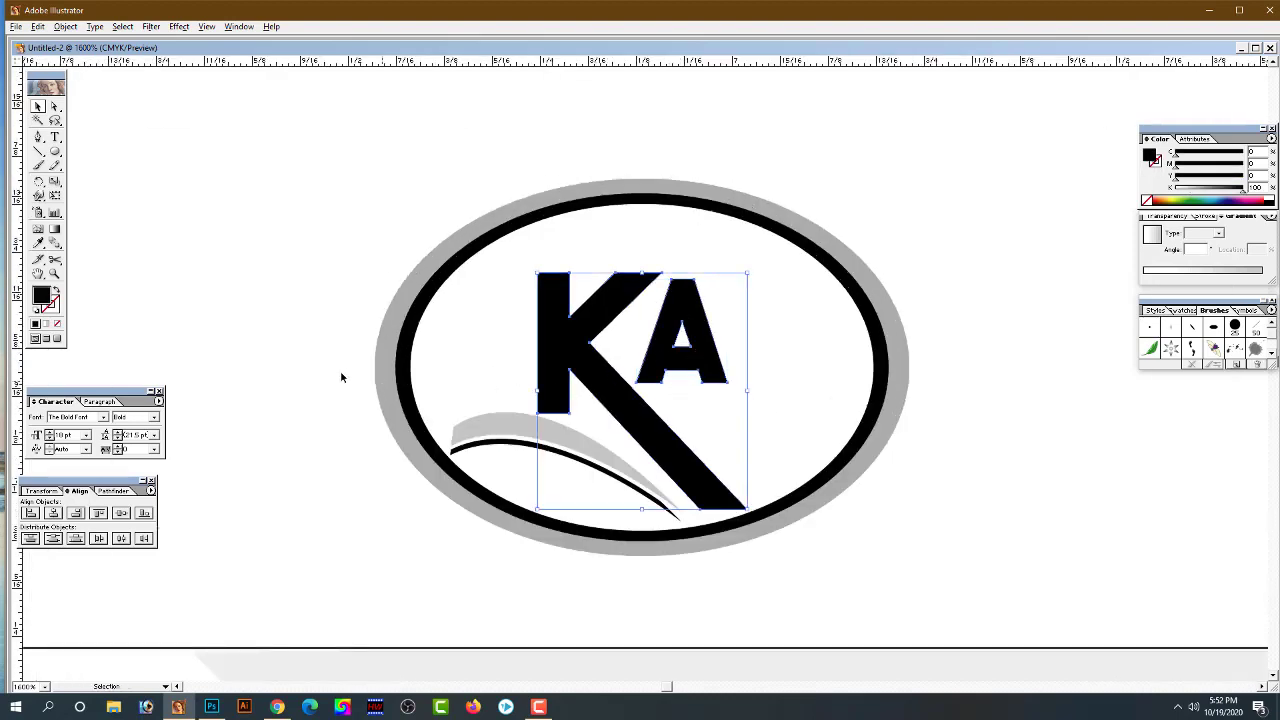
left_click(282, 370)
left_click(671, 370, "ctrl")
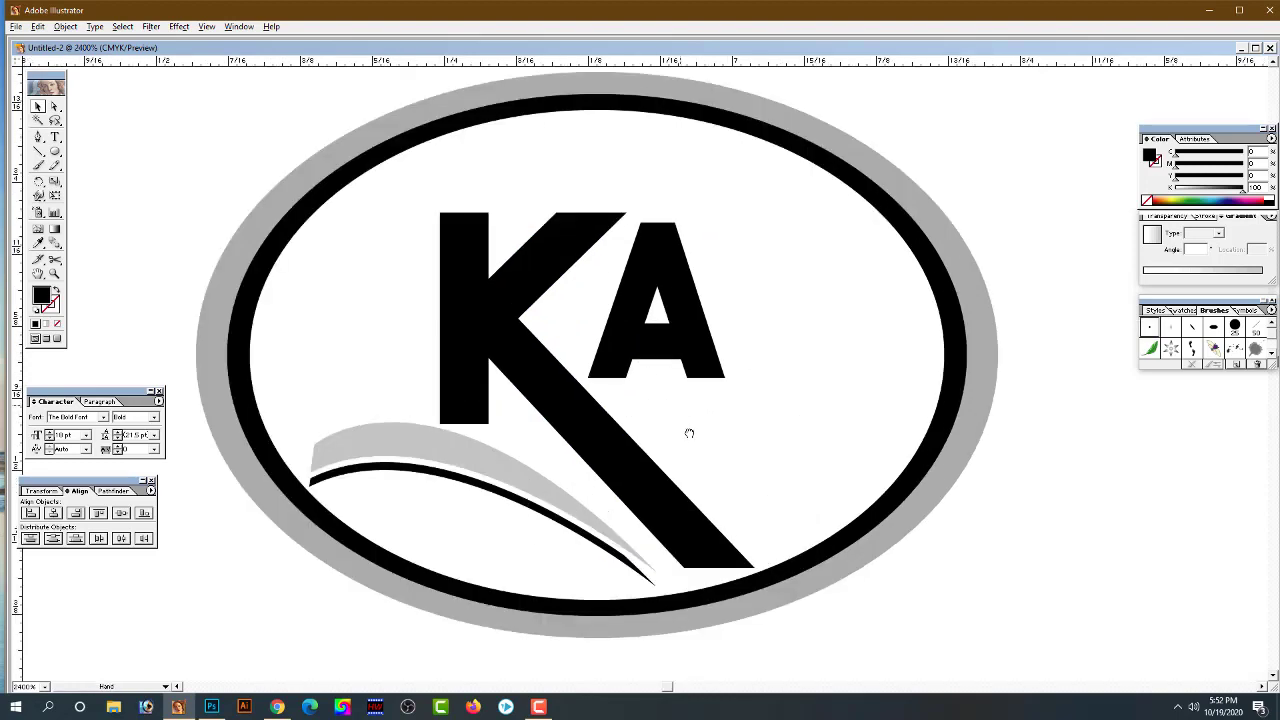
scroll(689, 433, "up", 2)
left_click(559, 327)
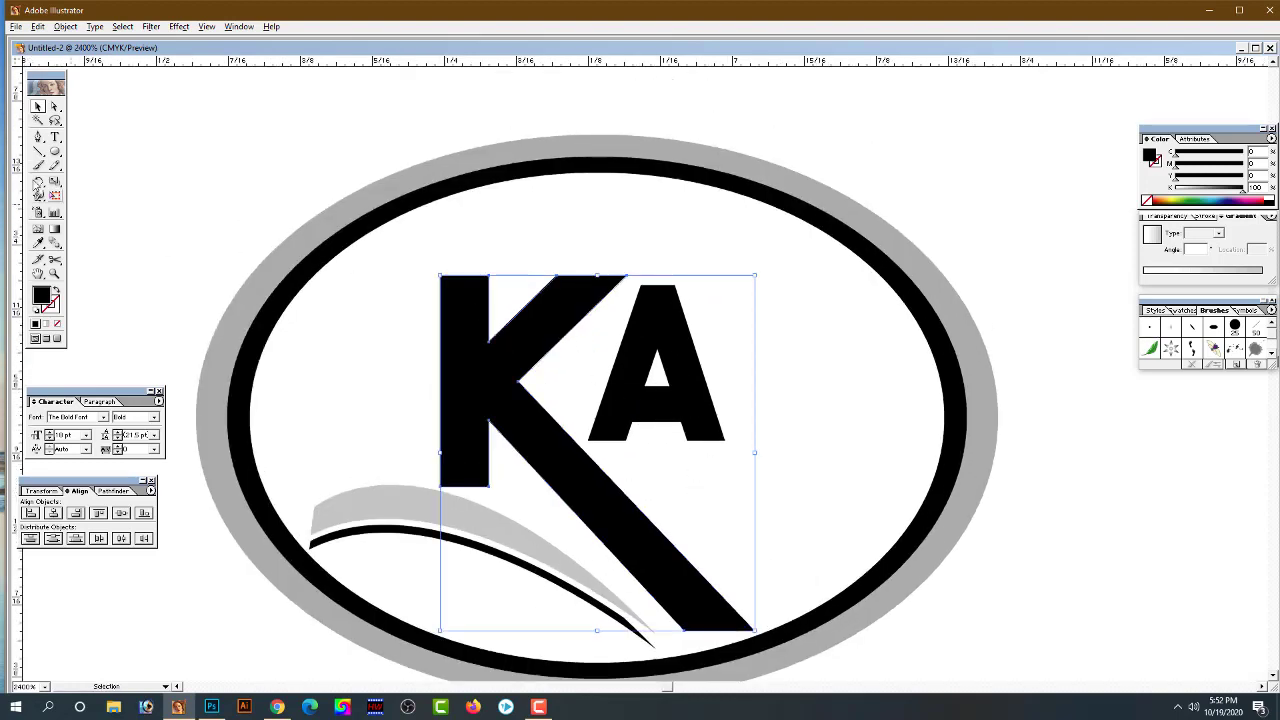
key("ctrl+shift+a")
left_click(55, 106)
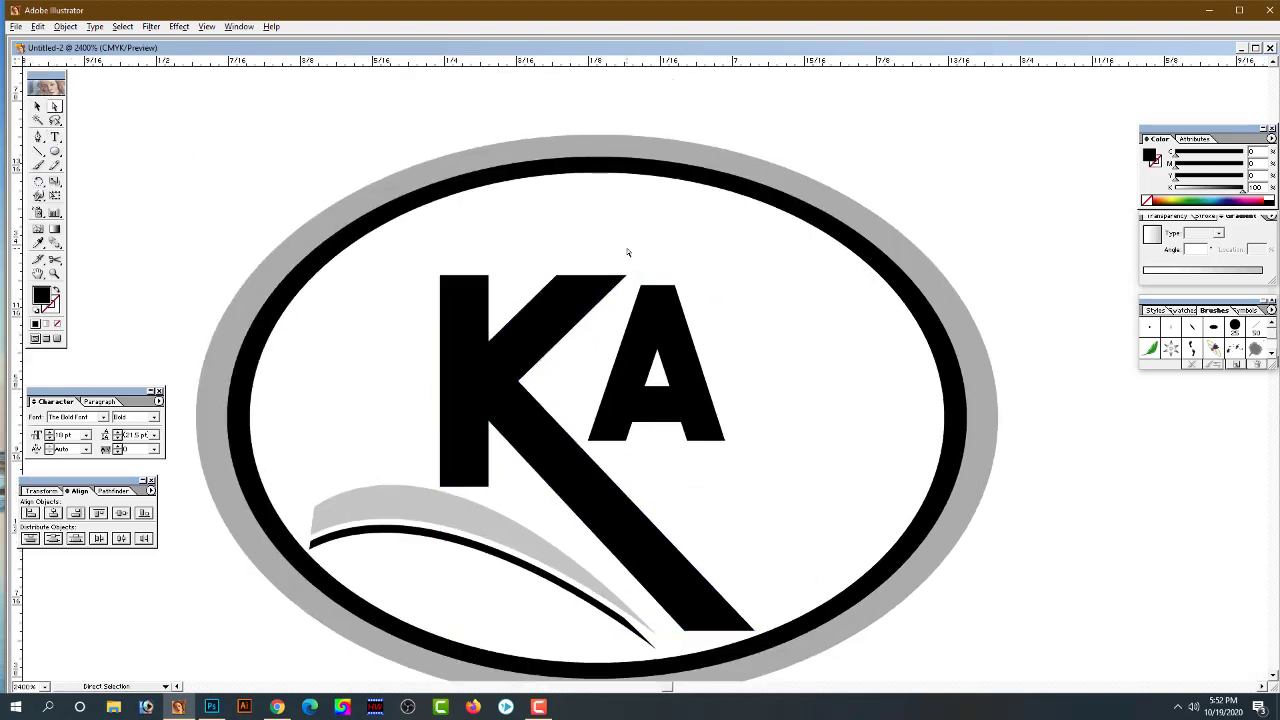
Select the top corners of the K's upper arm and extend it up and right
left_click_drag(578, 291, 552, 289)
key("Up")
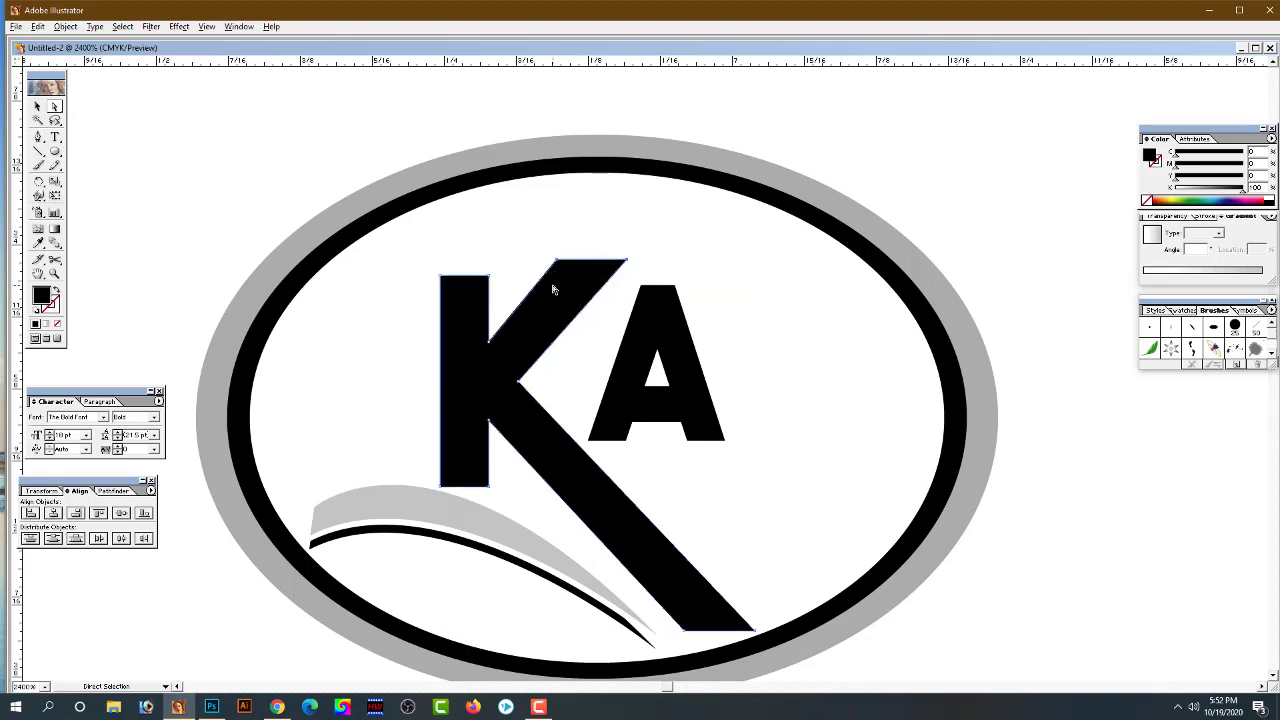
key("Up")
key("Right")
key("Right")
key("Up")
key("Up")
key("Right")
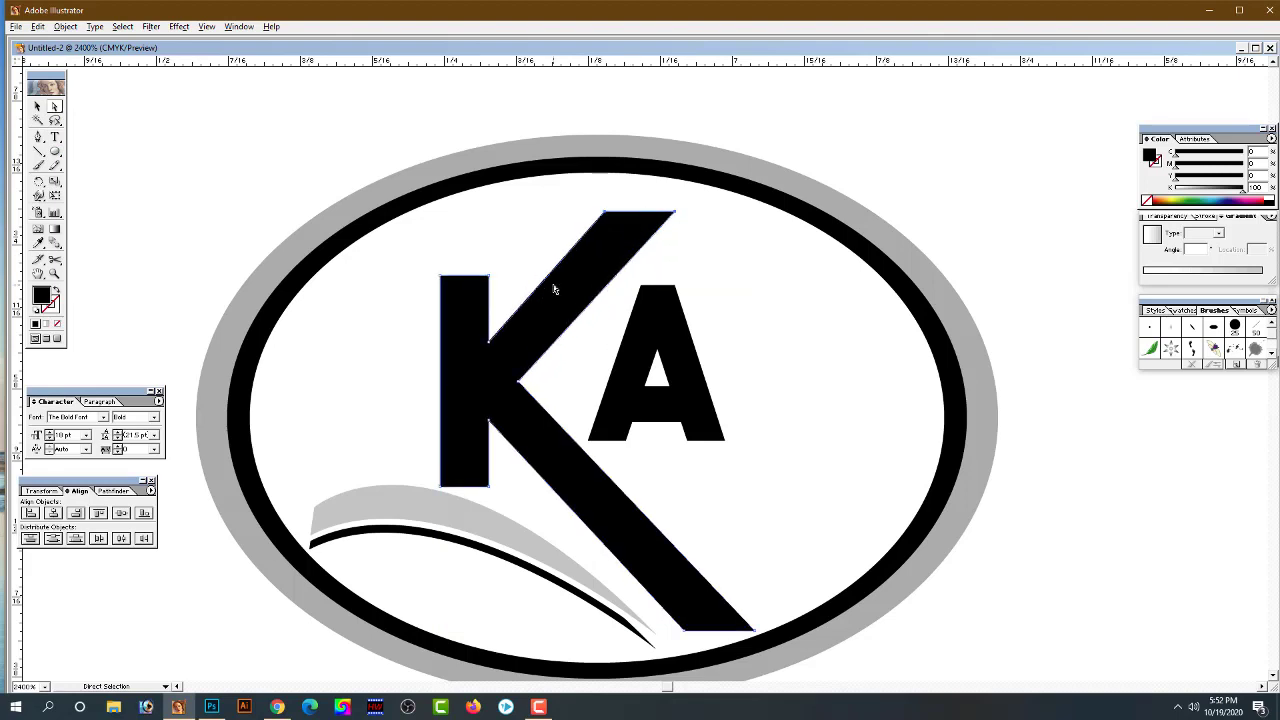
key("Right")
key("Up")
key("Right")
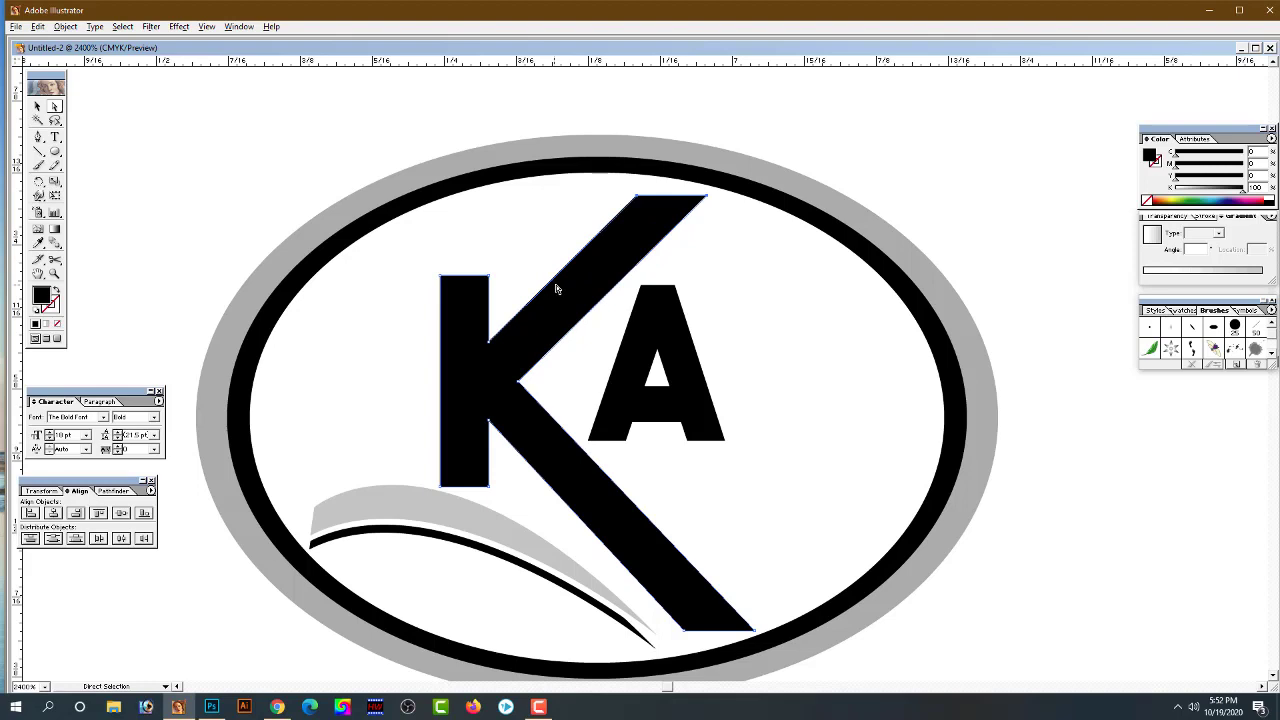
Nudge the K's upper arm back down and left so its top sits lower
key("ctrl+minus")
key("Left")
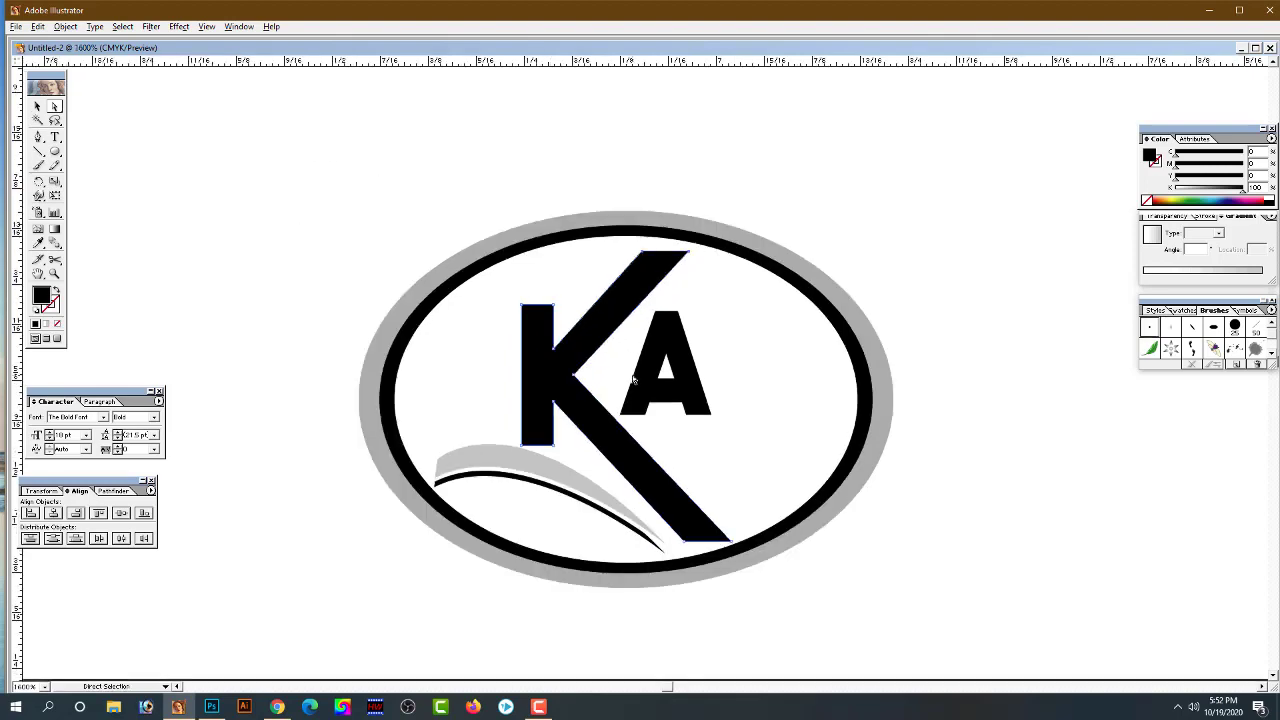
key("Left")
key("Down")
key("Left")
key("Down")
key("Left")
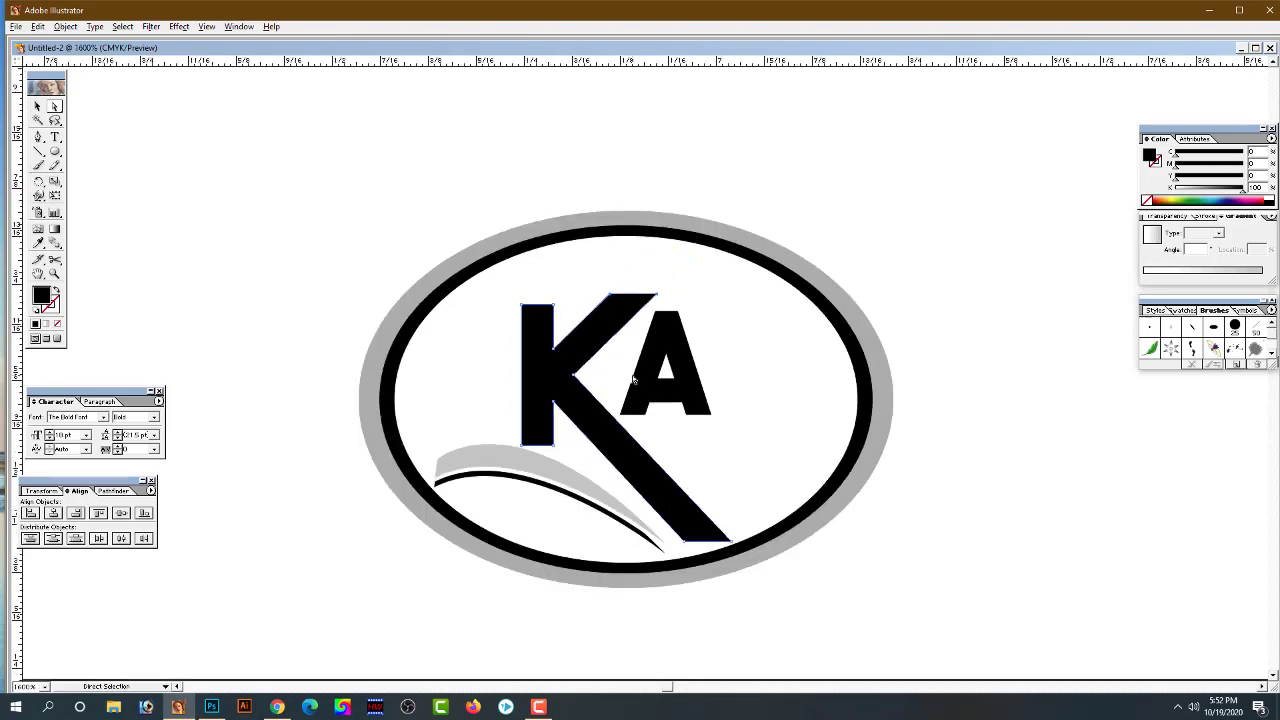
key("Down")
key("Down")
Marquee-select every part of the KA oval logo with the Selection tool
left_click(560, 470, "shift")
left_click(312, 270)
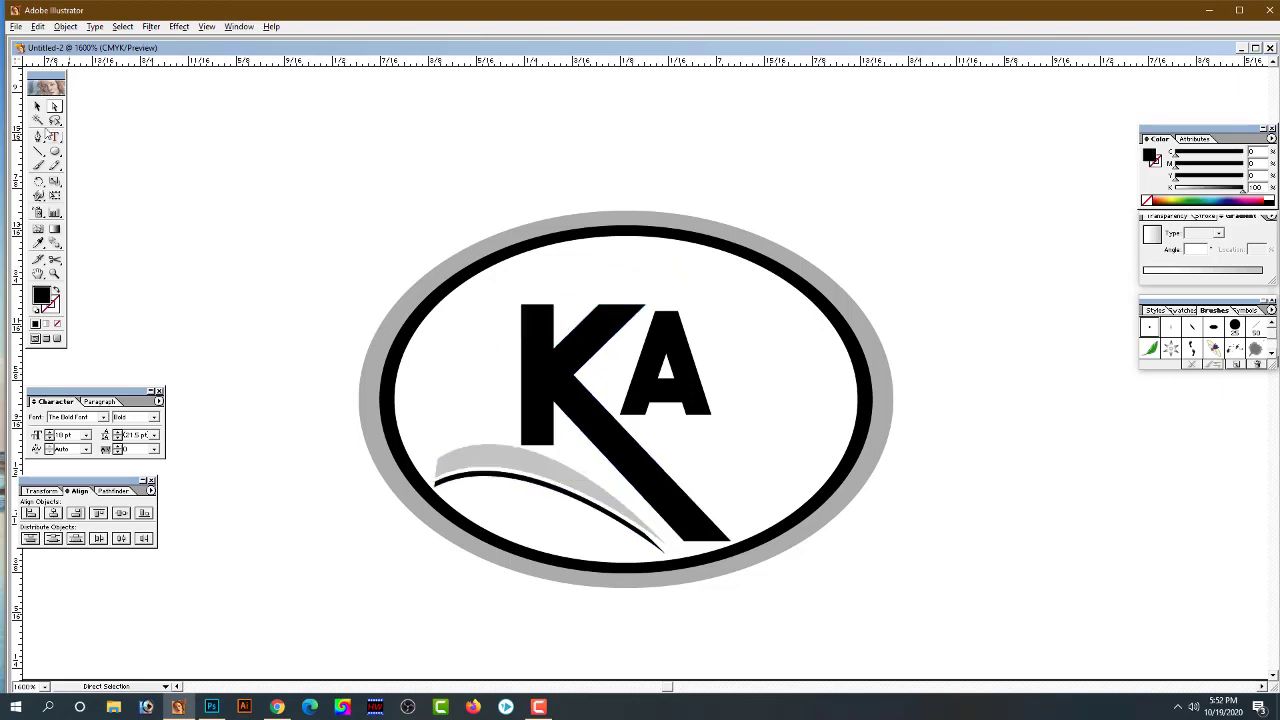
left_click(38, 107)
key("ctrl+minus")
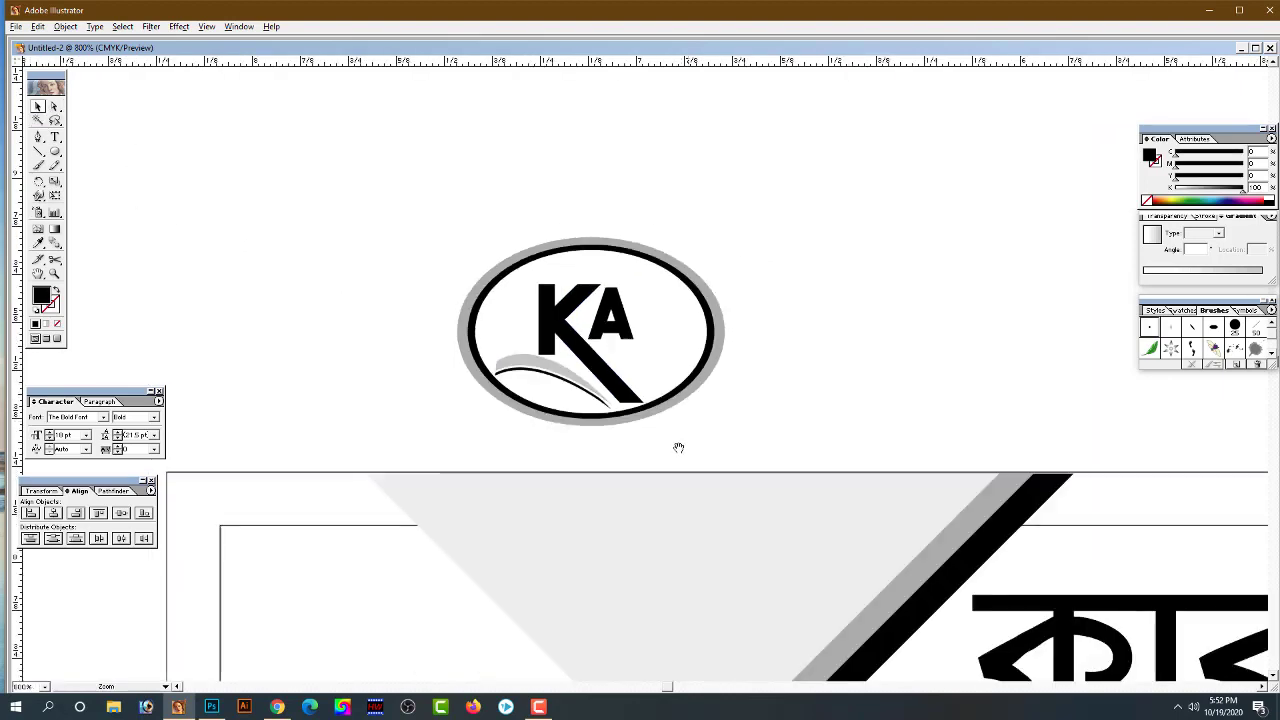
left_click_drag(386, 220, 739, 420)
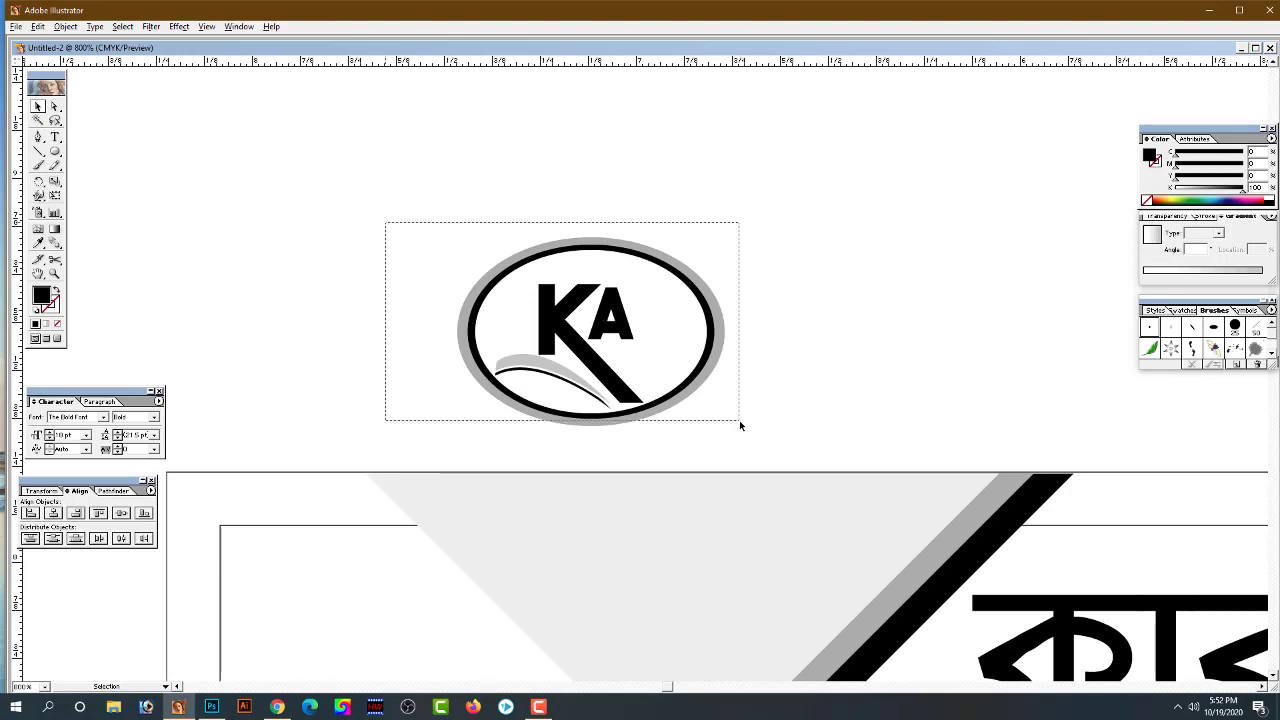
left_click(809, 411)
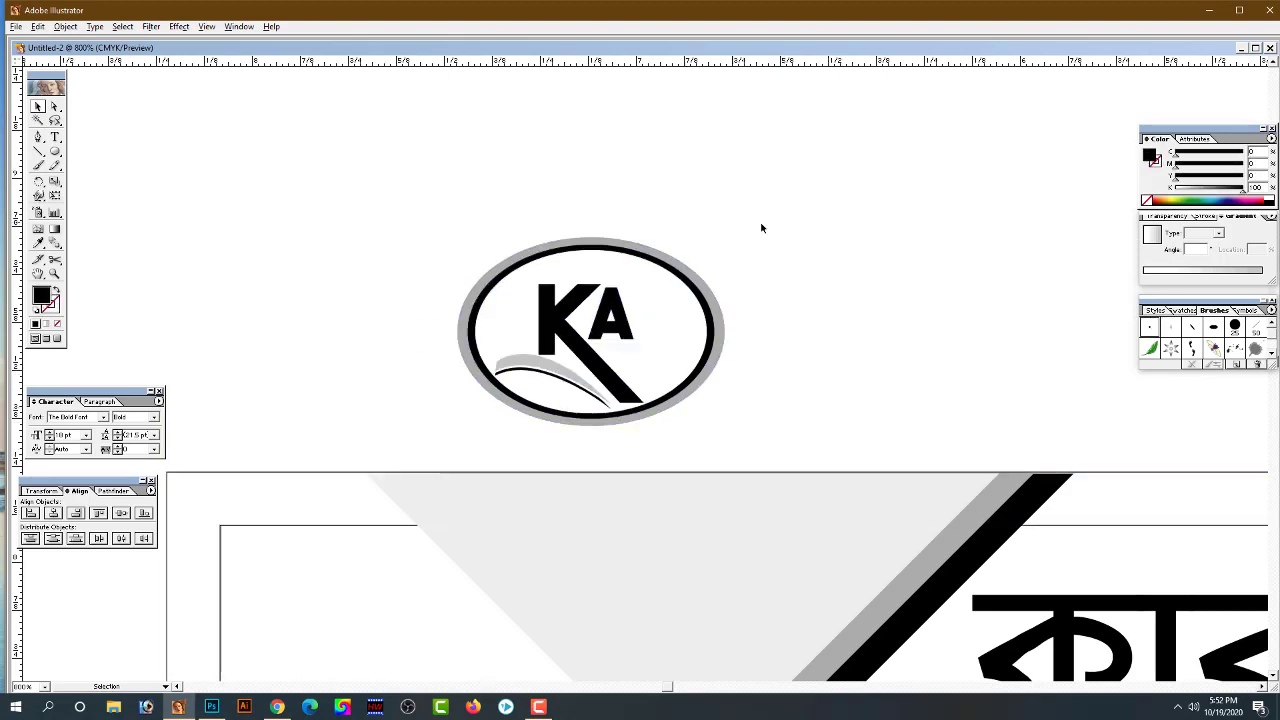
left_click_drag(761, 228, 466, 430)
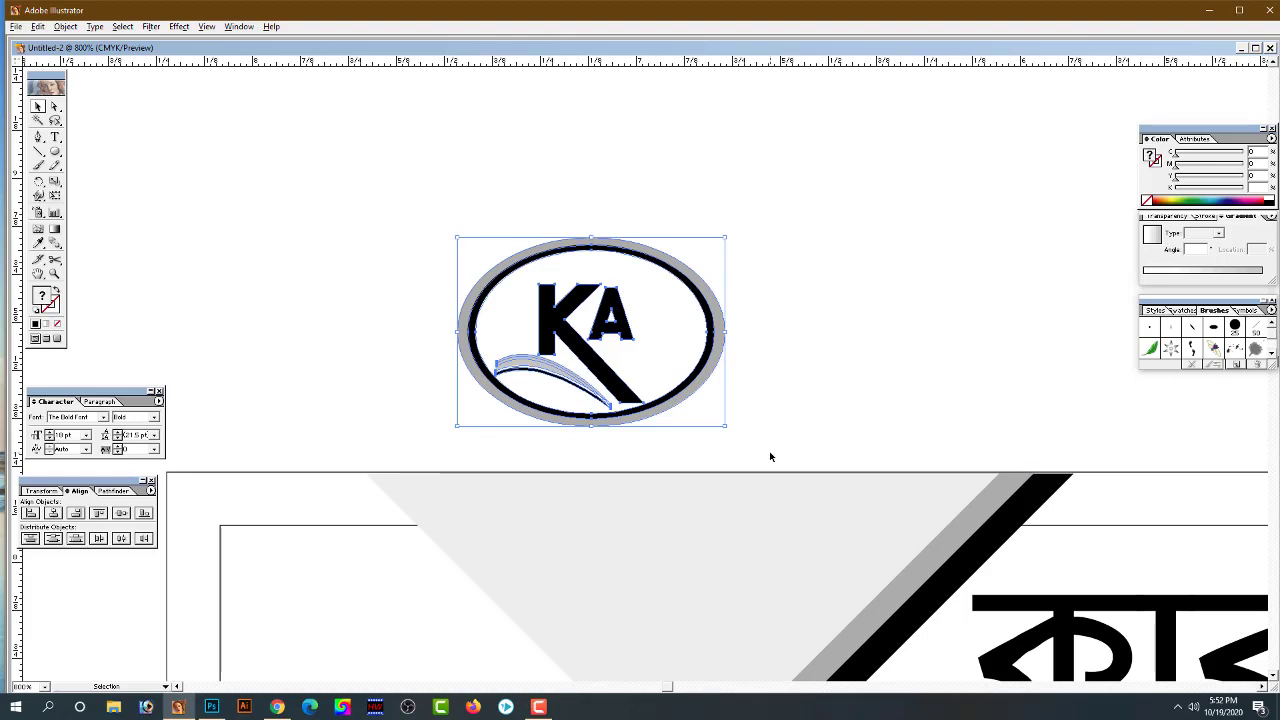
left_click(737, 403)
Zoom out to the Bengali form and move the KA logo onto its top-left corner
key("ctrl+minus")
scroll(682, 454, "down", 2)
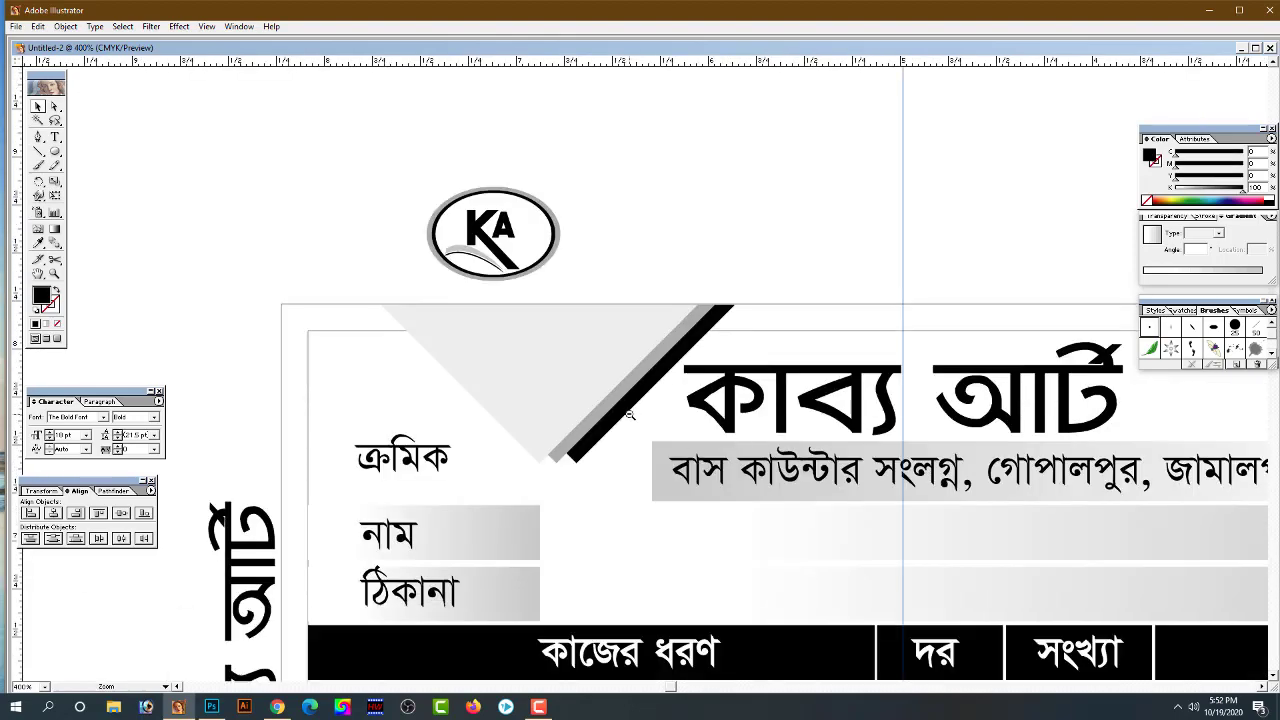
key("ctrl+minus")
key("ctrl+minus")
left_click_drag(717, 454, 717, 440)
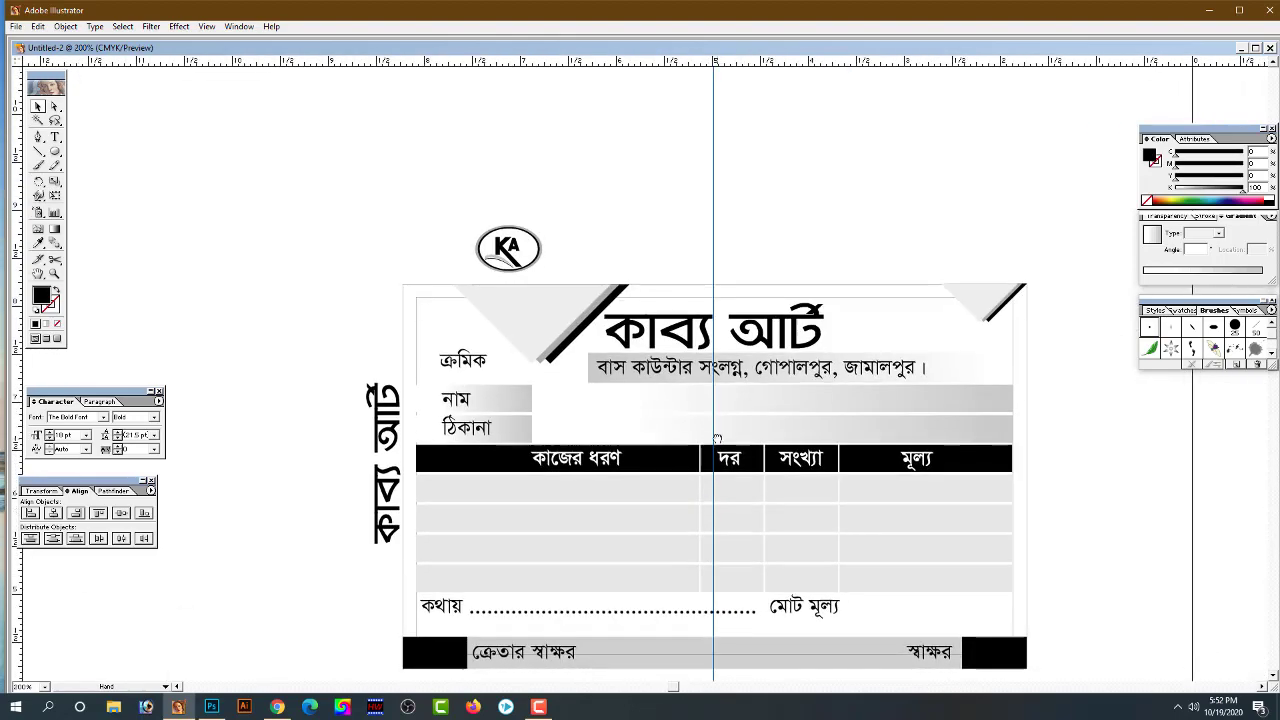
left_click_drag(524, 258, 551, 332)
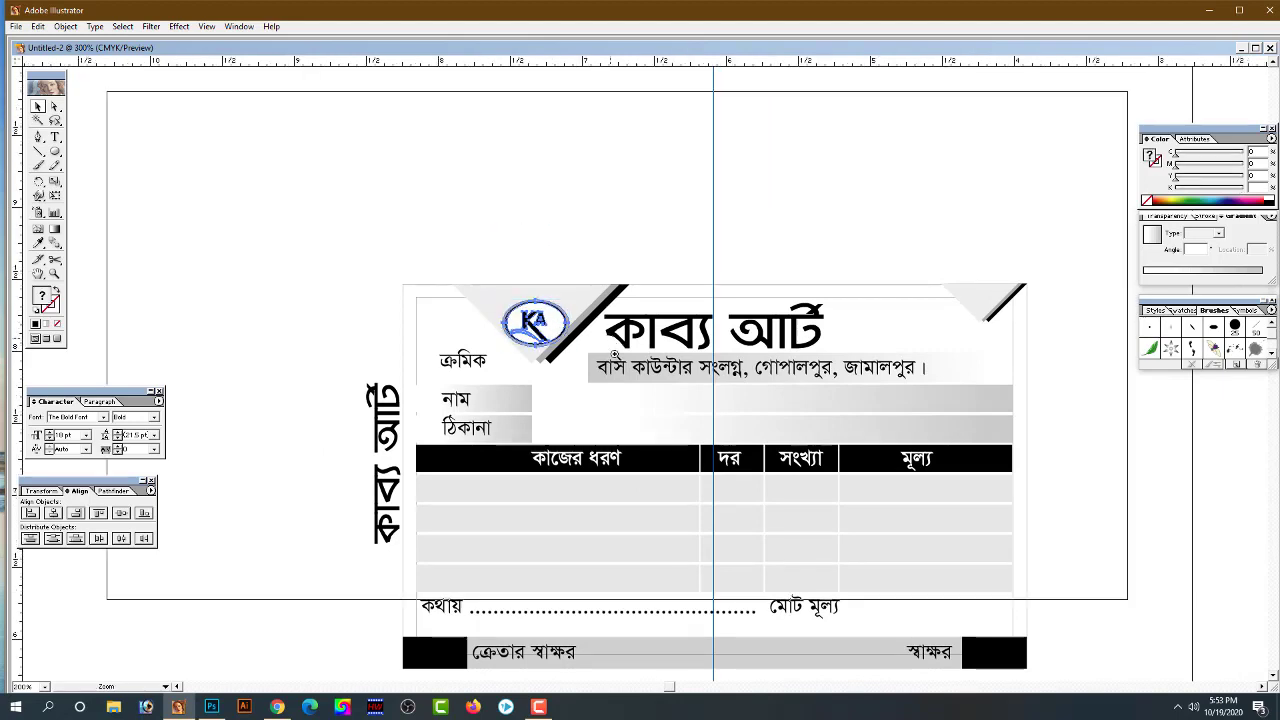
Scale the KA logo down to fit the grey triangle and nudge it slightly left
left_click(556, 333, "ctrl")
key("ctrl+plus")
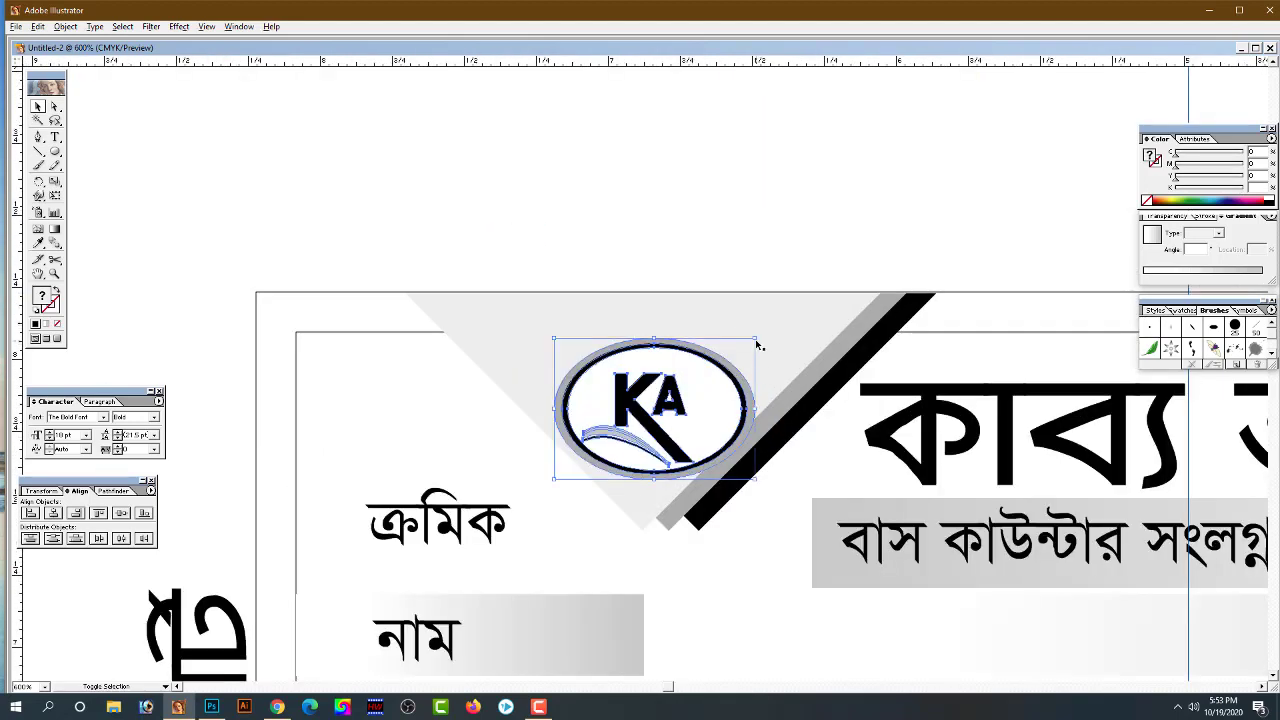
left_click_drag(757, 344, 672, 456)
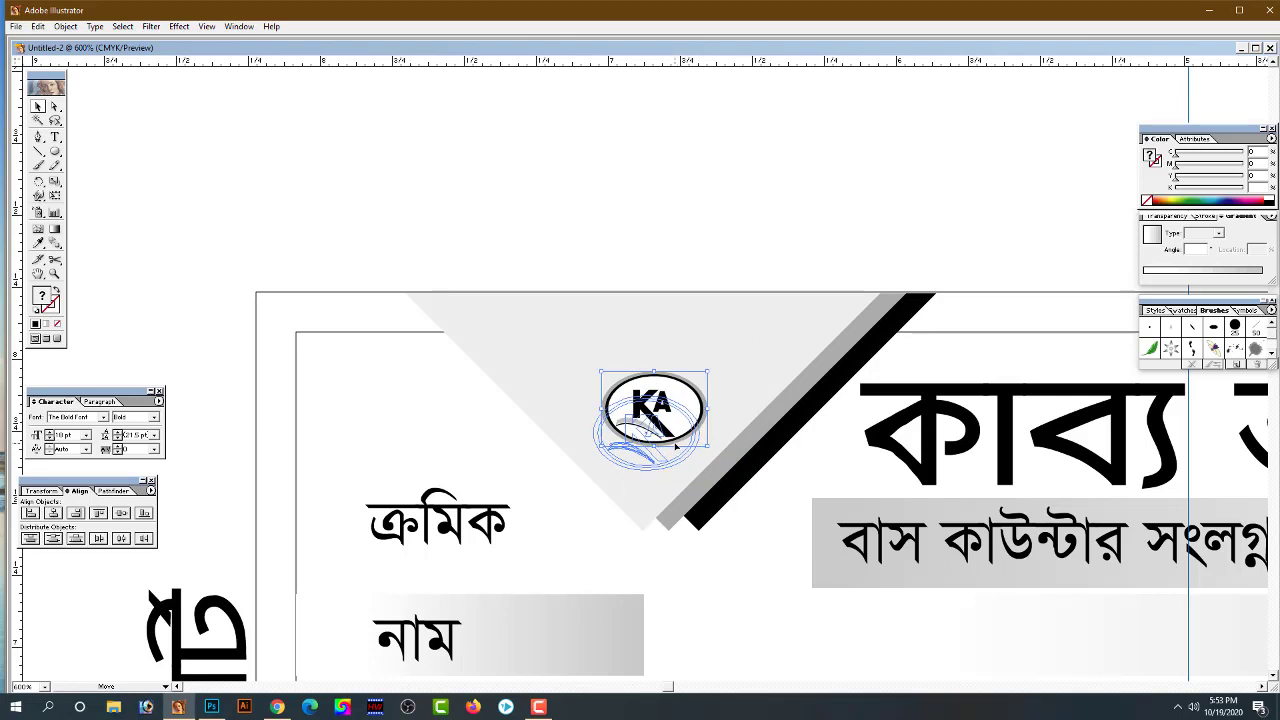
left_click_drag(700, 396, 736, 386)
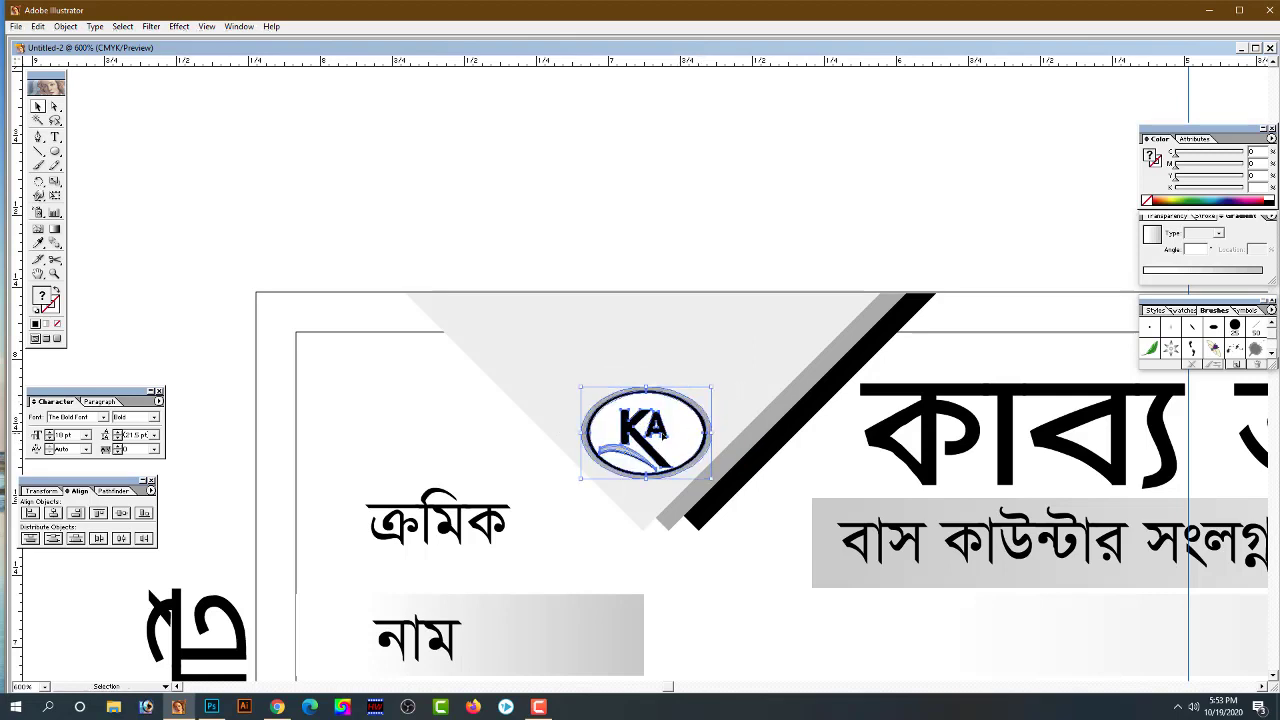
left_click(629, 243)
left_click(676, 437)
key("Left")
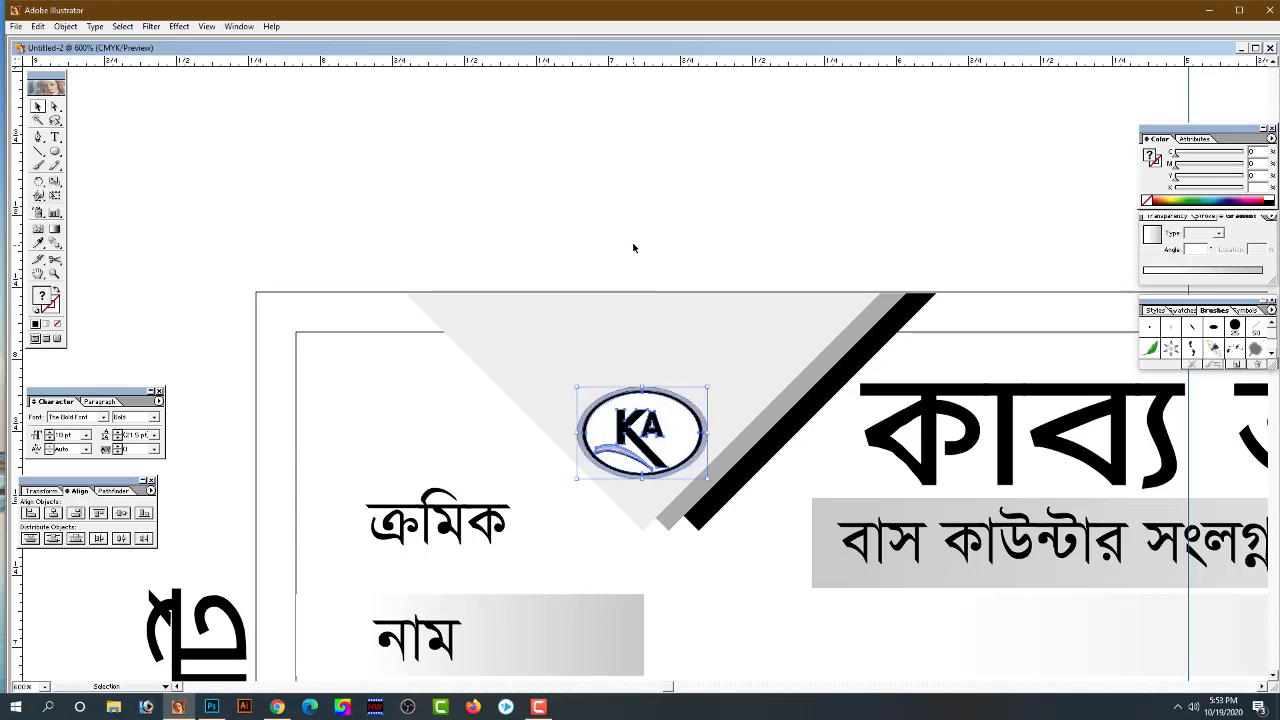
left_click(633, 247)
key("ctrl+minus")
key("ctrl+minus")
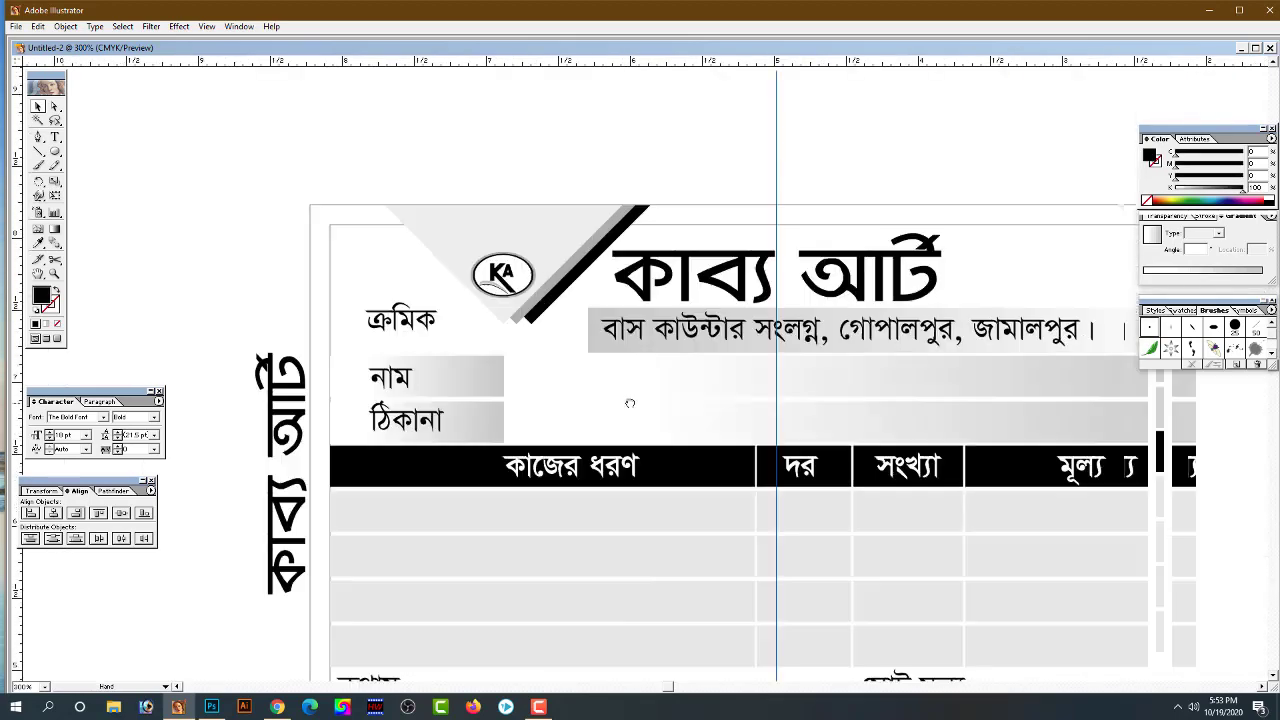
Zoom and pan around the cash memo card to inspect it
left_click(491, 316, "ctrl+alt")
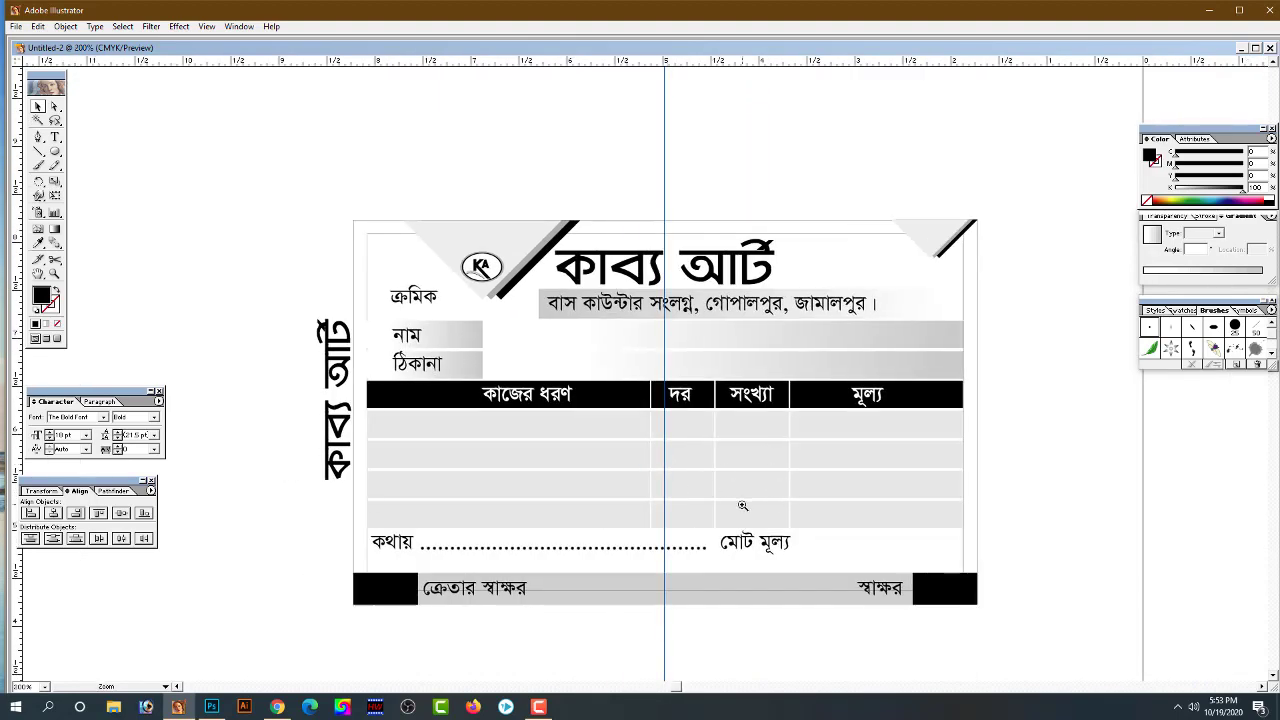
left_click(565, 424, "ctrl")
left_click_drag(592, 451, 534, 480)
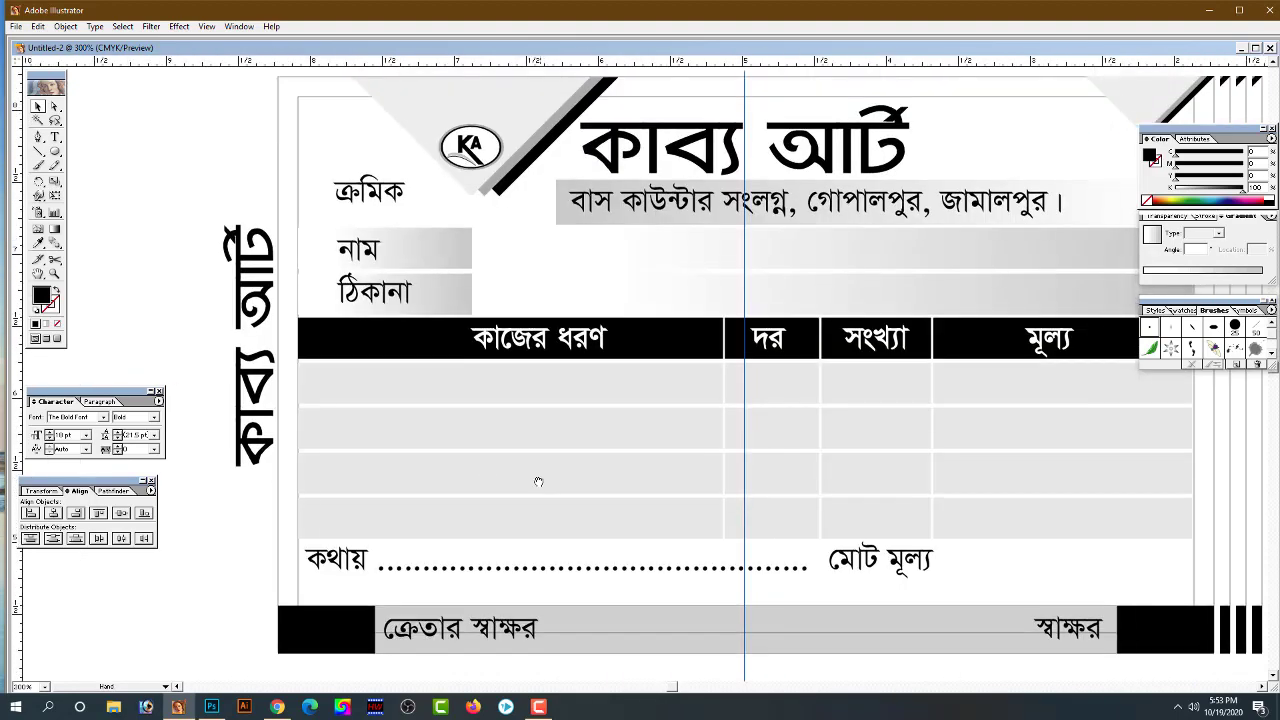
left_click(514, 423, "ctrl+alt")
left_click_drag(594, 420, 595, 480)
left_click_drag(666, 482, 681, 466)
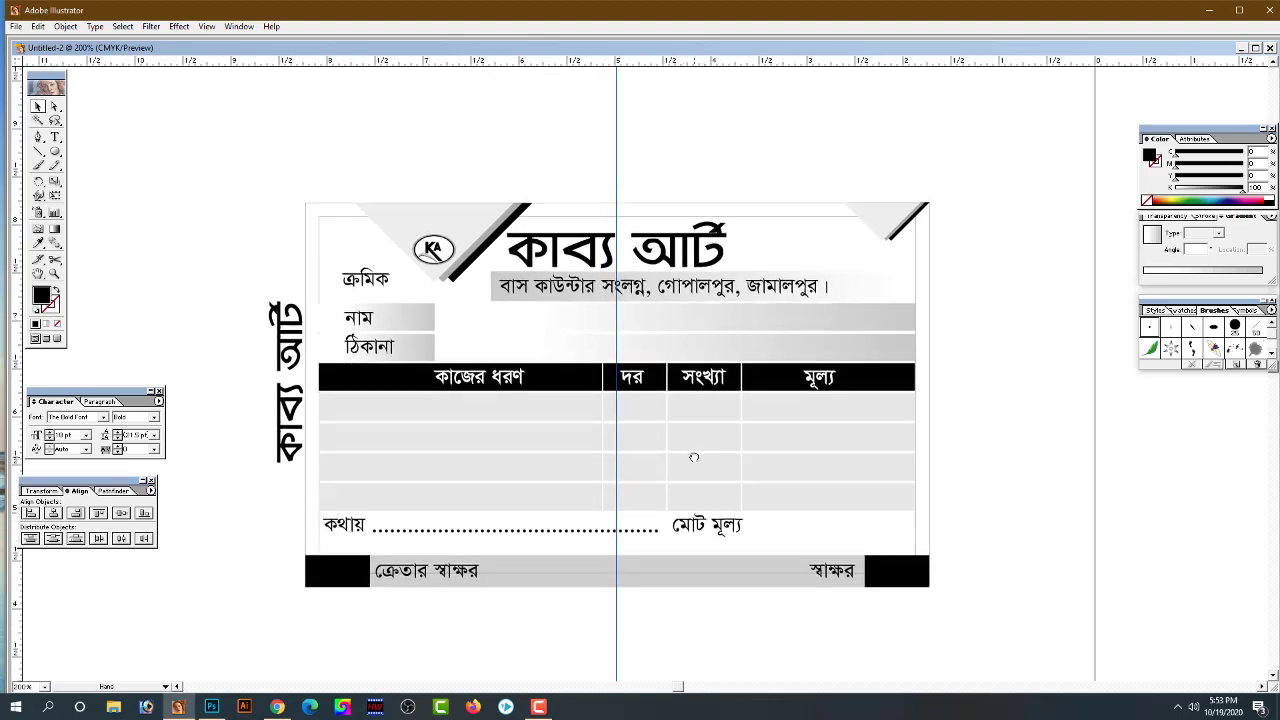
Duplicate and then delete the address subtitle, and check the card's position and size values
key("v")
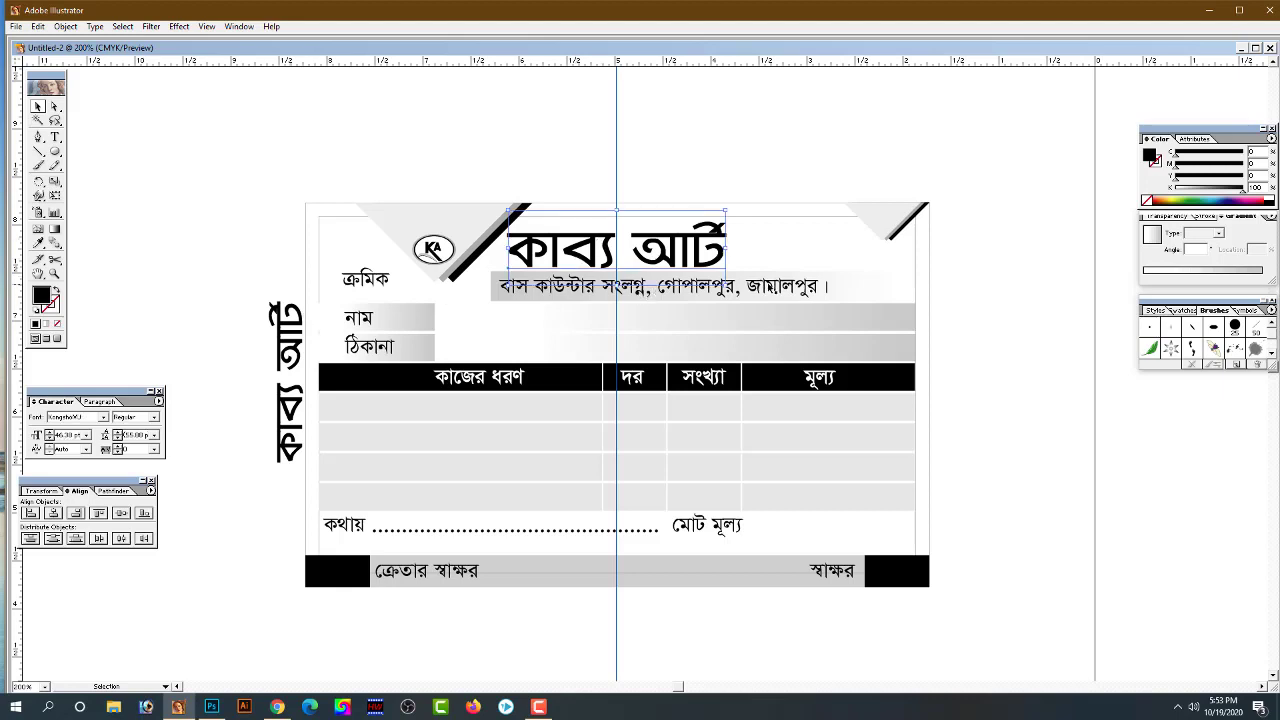
left_click_drag(767, 287, 727, 168)
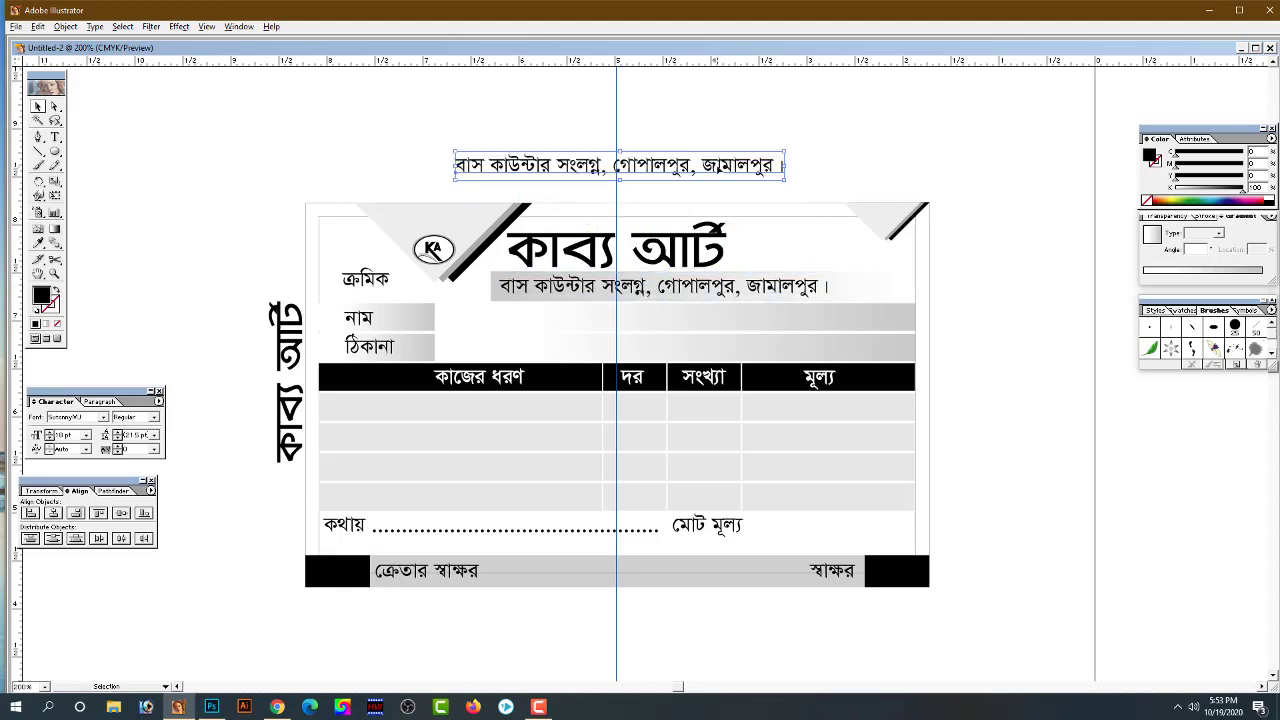
key("Delete")
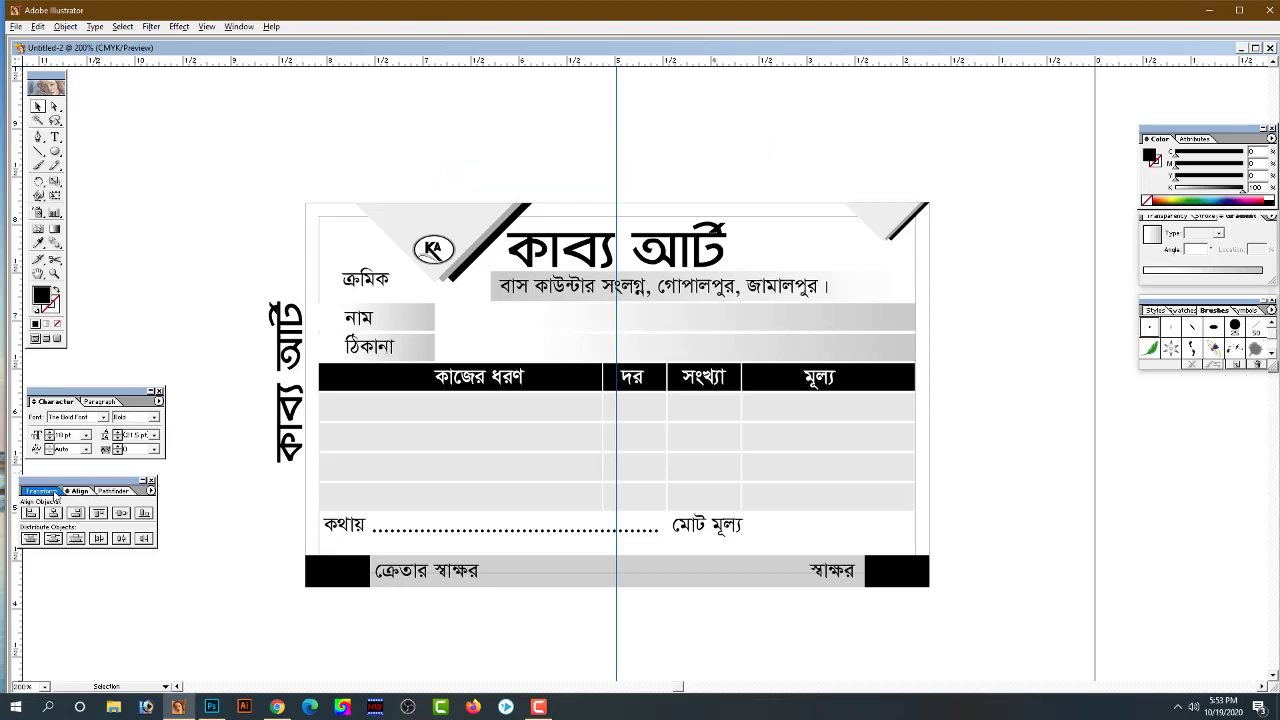
left_click(45, 490)
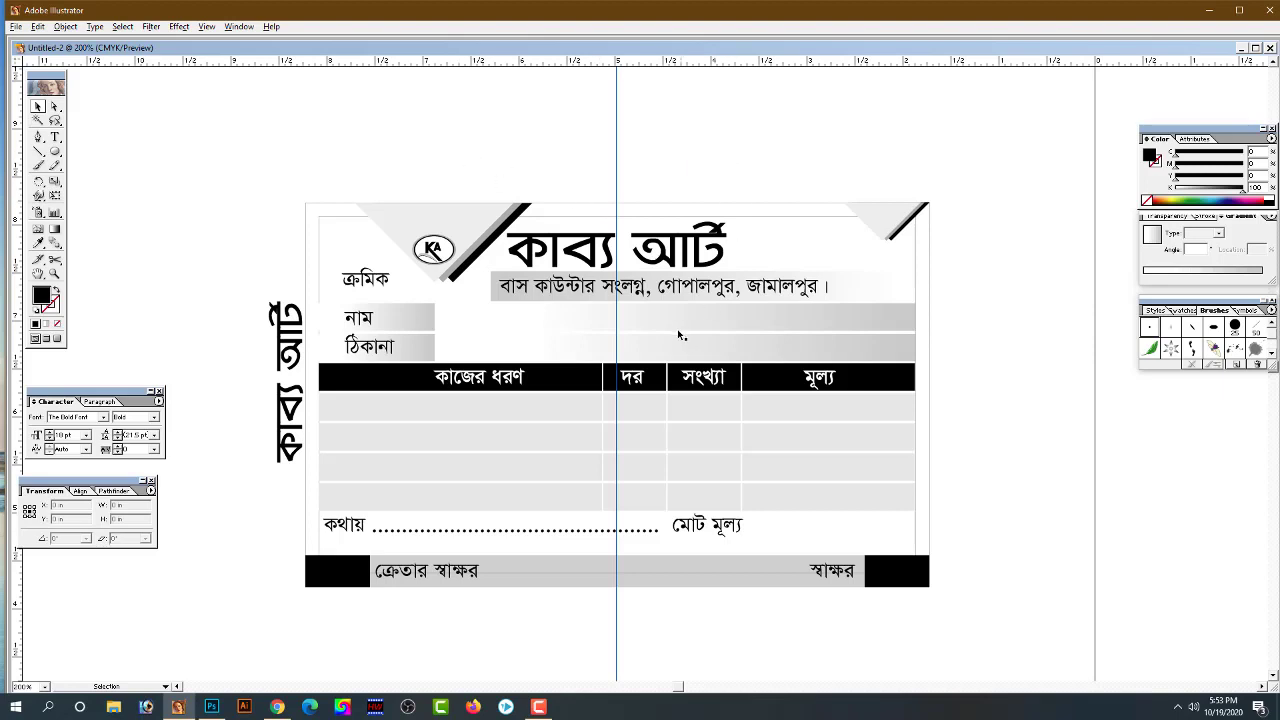
left_click(924, 264)
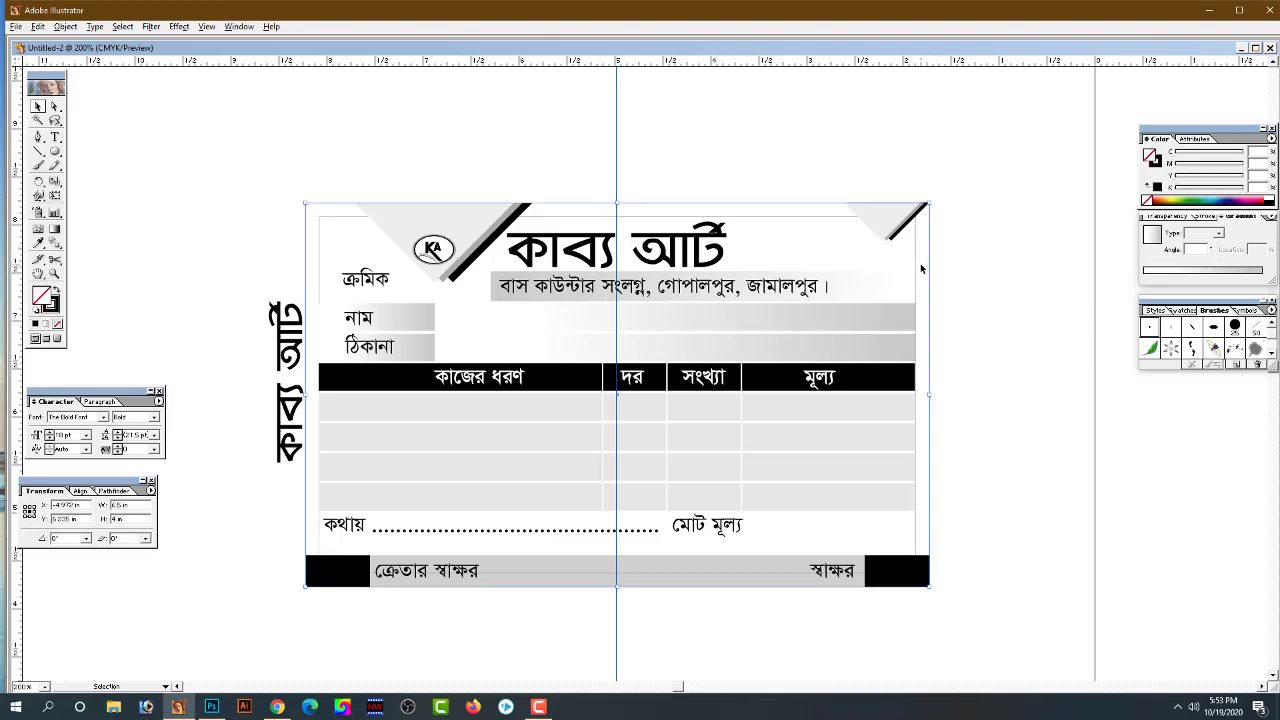
left_click(985, 322)
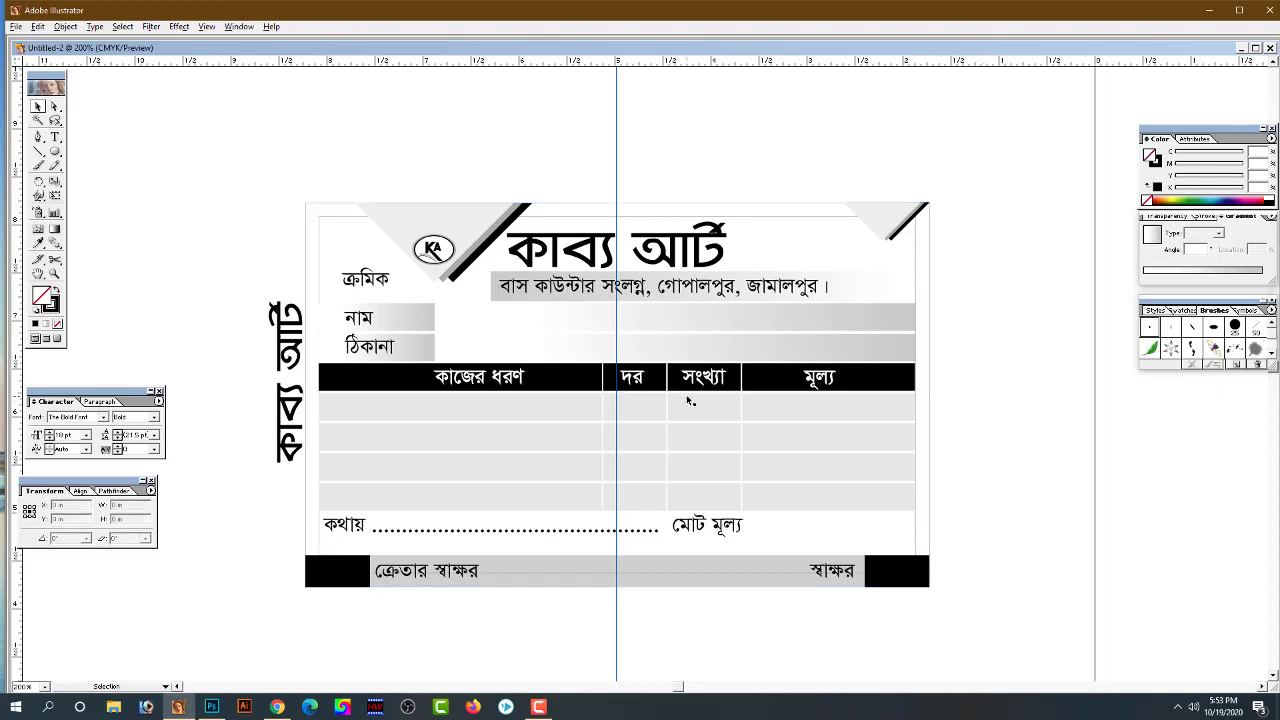
Maximize the document window, hide all panels, and center the memo on screen
key("Tab")
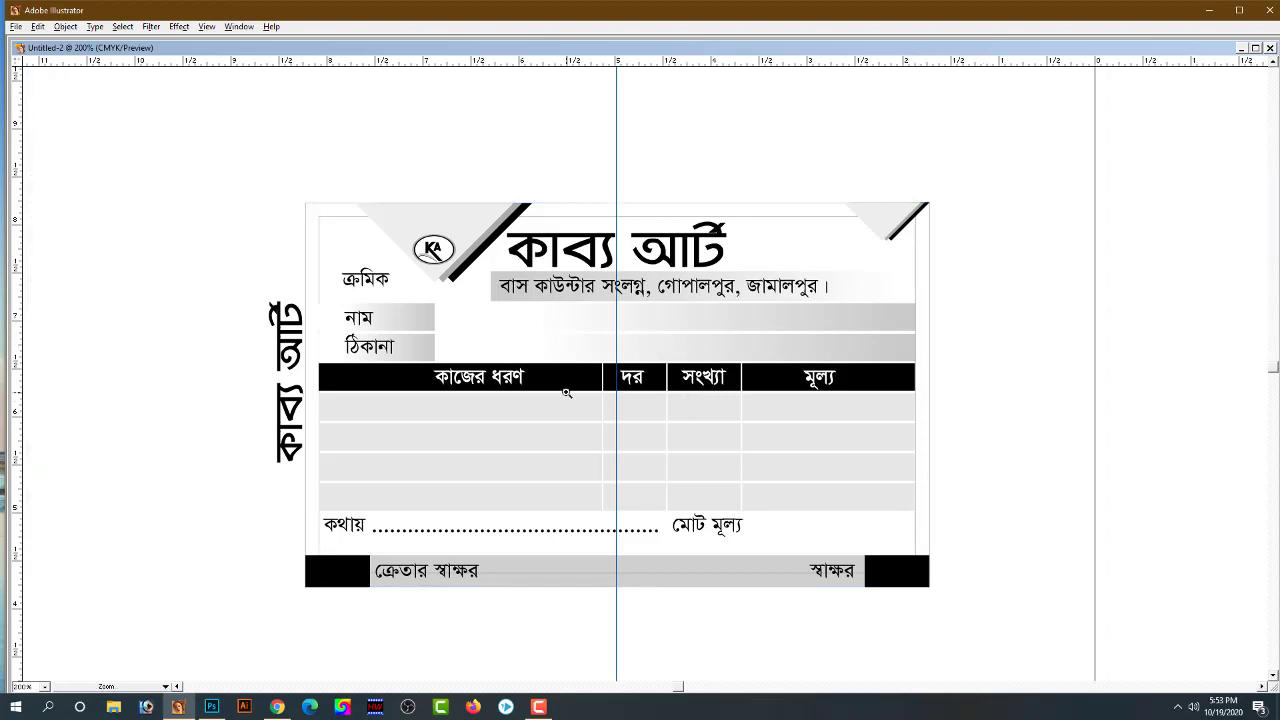
left_click(566, 396, "ctrl")
key("Tab")
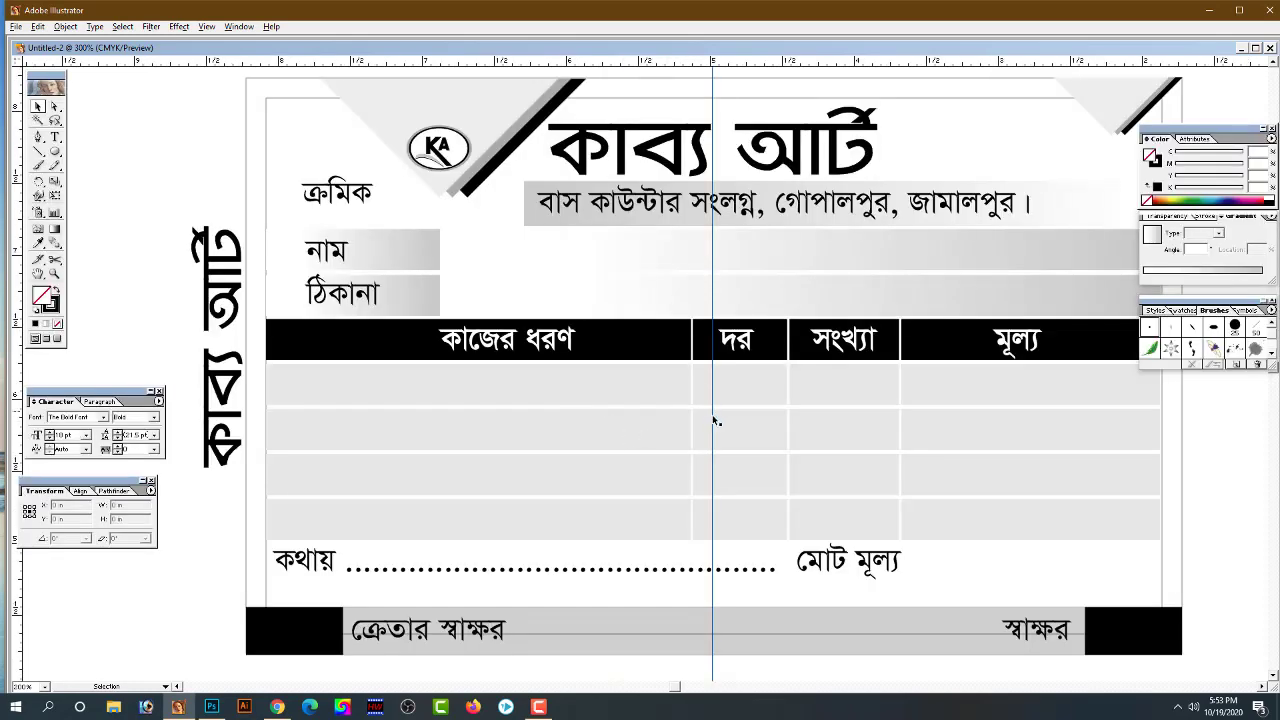
left_click(1255, 48)
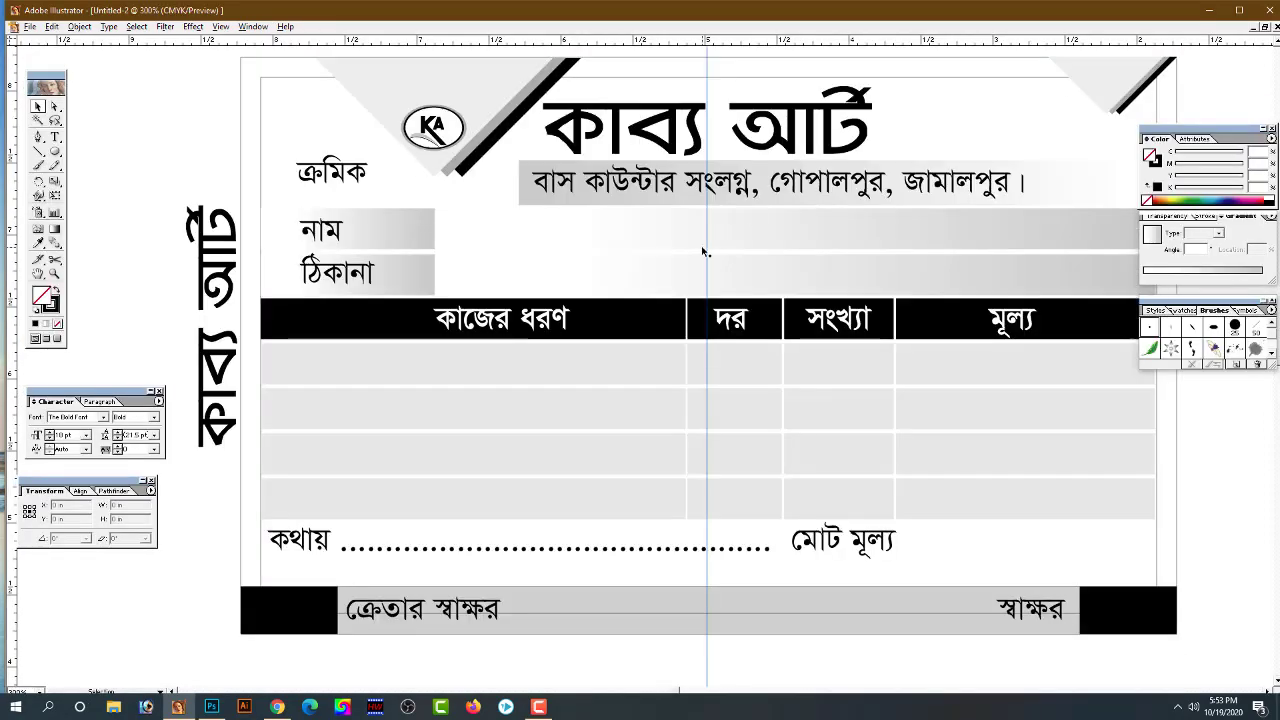
key("Tab")
left_click_drag(800, 328, 780, 303)
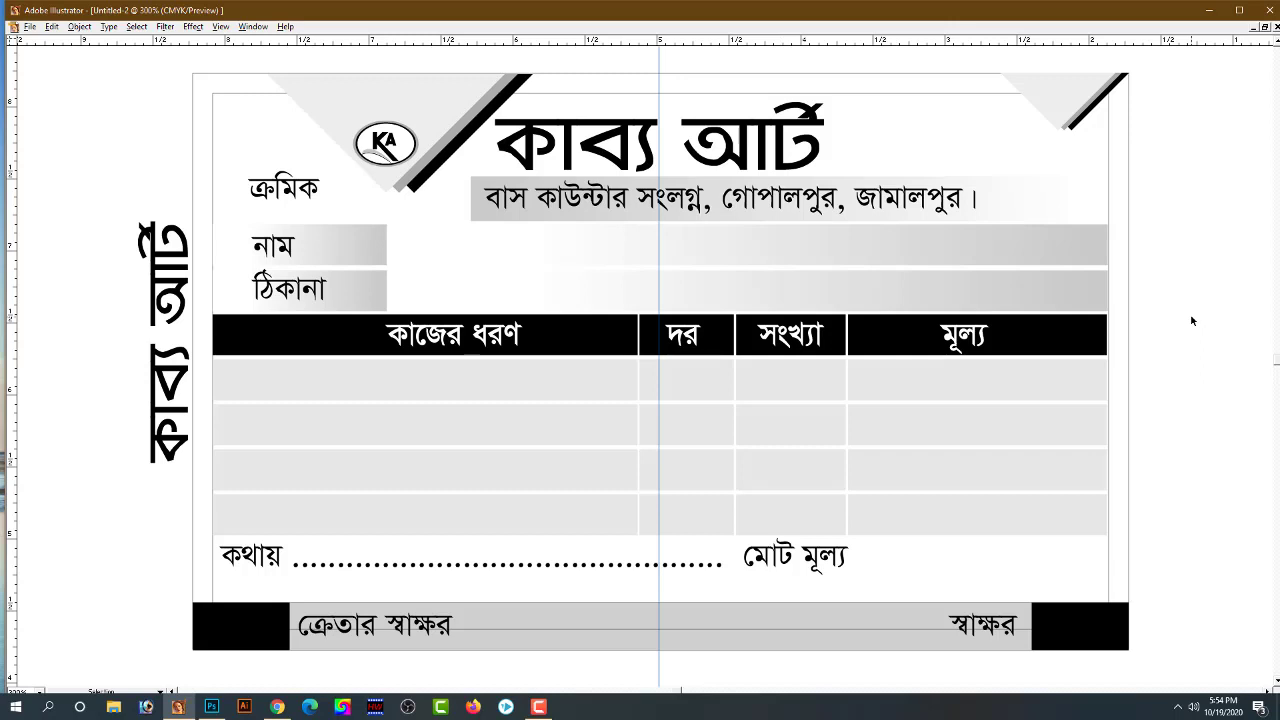
Select the memo's inner and outer frames, bring stroke colour forward, then deselect
left_click(1110, 177)
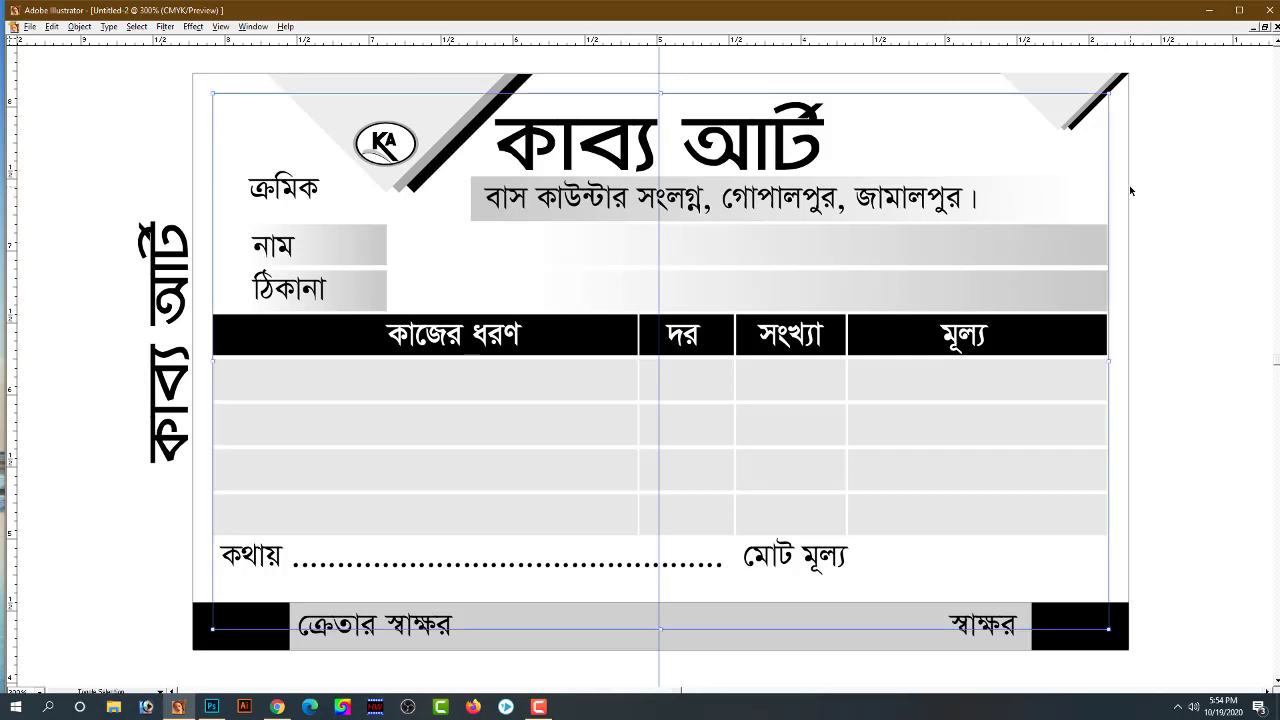
left_click(1129, 190, "shift")
key("Tab")
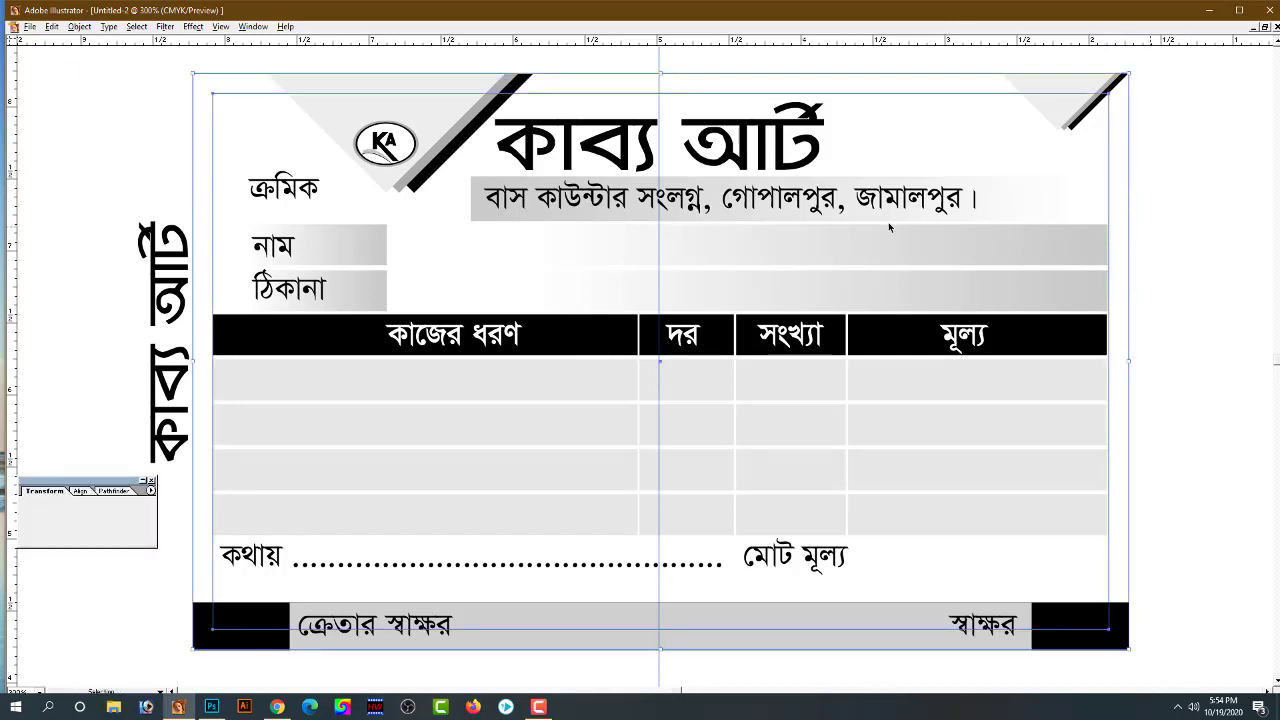
left_click(1159, 163)
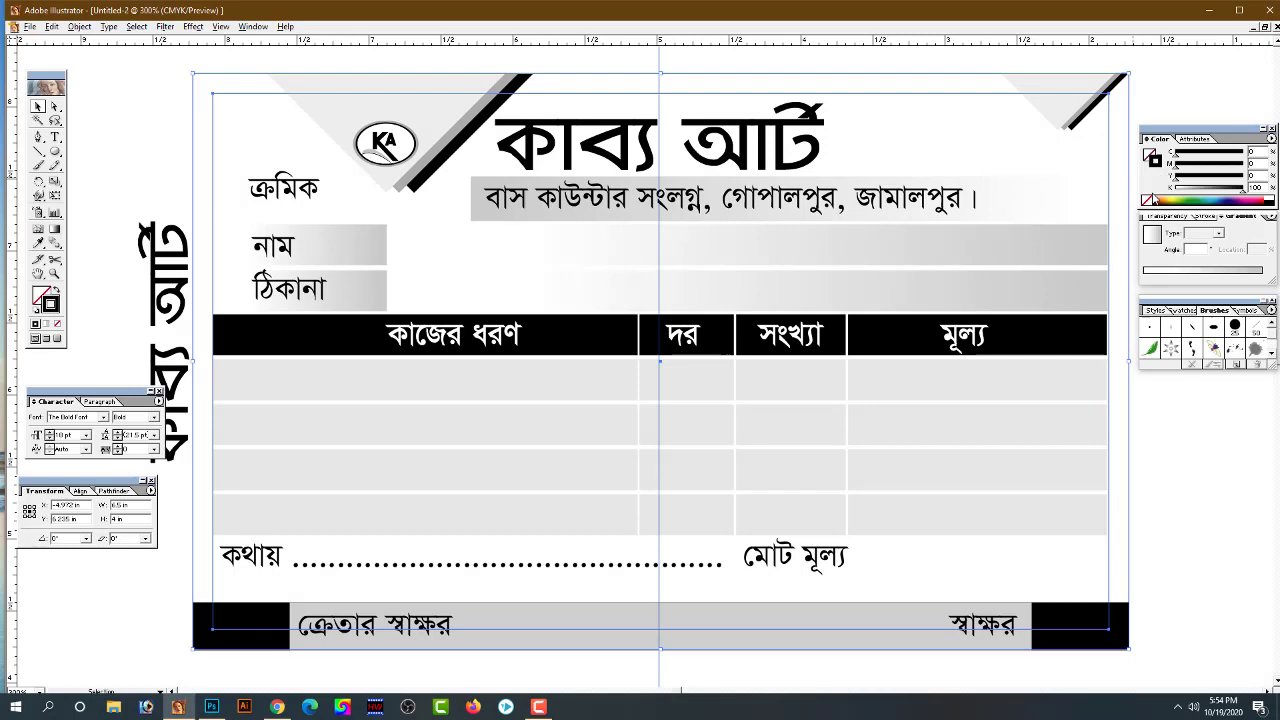
key("Tab")
left_click(1137, 215)
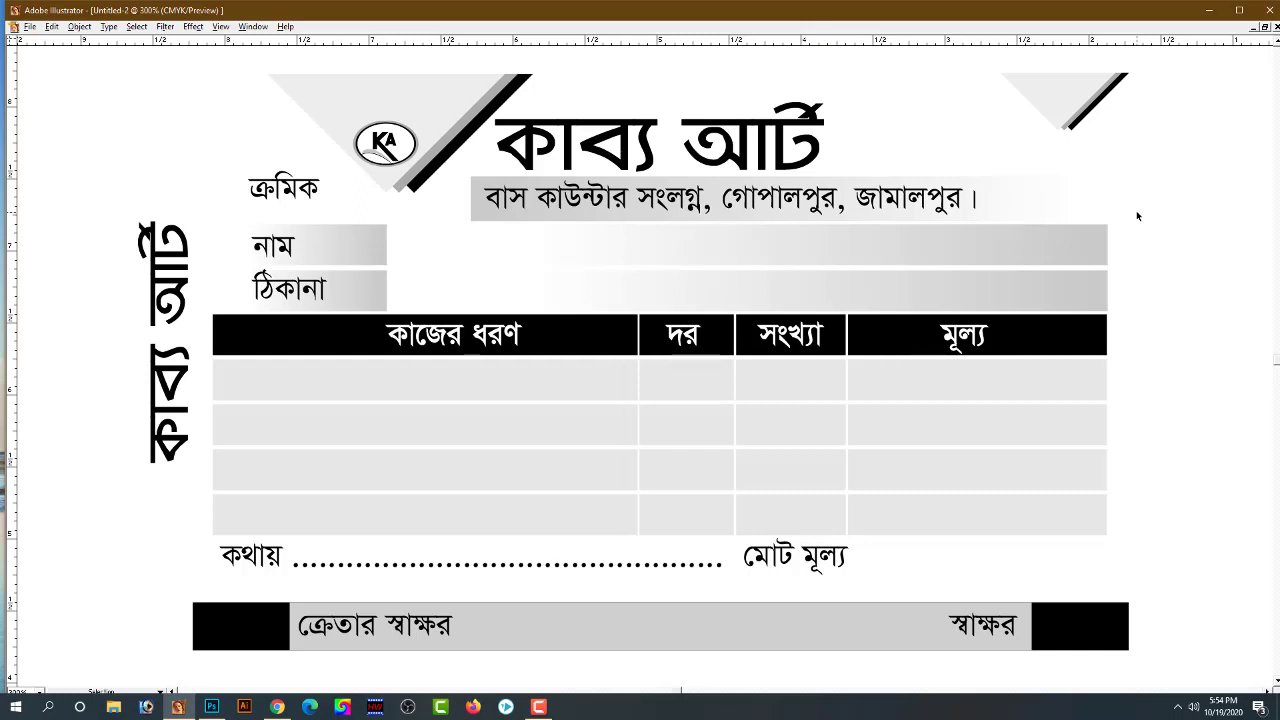
At 150% zoom, Alt-copy the whole memo to the left and the address line above the right memo
key("z")
left_click(471, 301, "alt")
left_click(623, 373, "alt")
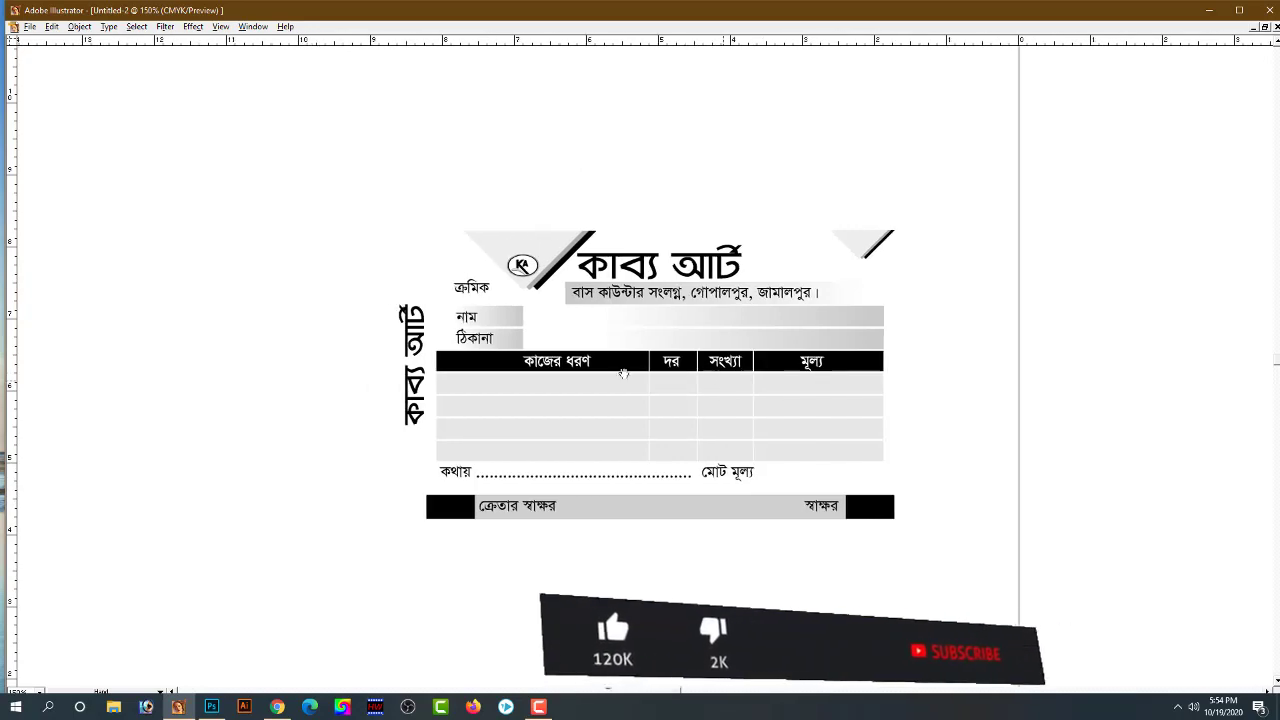
left_click_drag(314, 206, 949, 571)
mouse_move(626, 470)
left_mouse_down()
mouse_move(898, 470)
mouse_move(525, 345)
left_mouse_up()
left_click(740, 170)
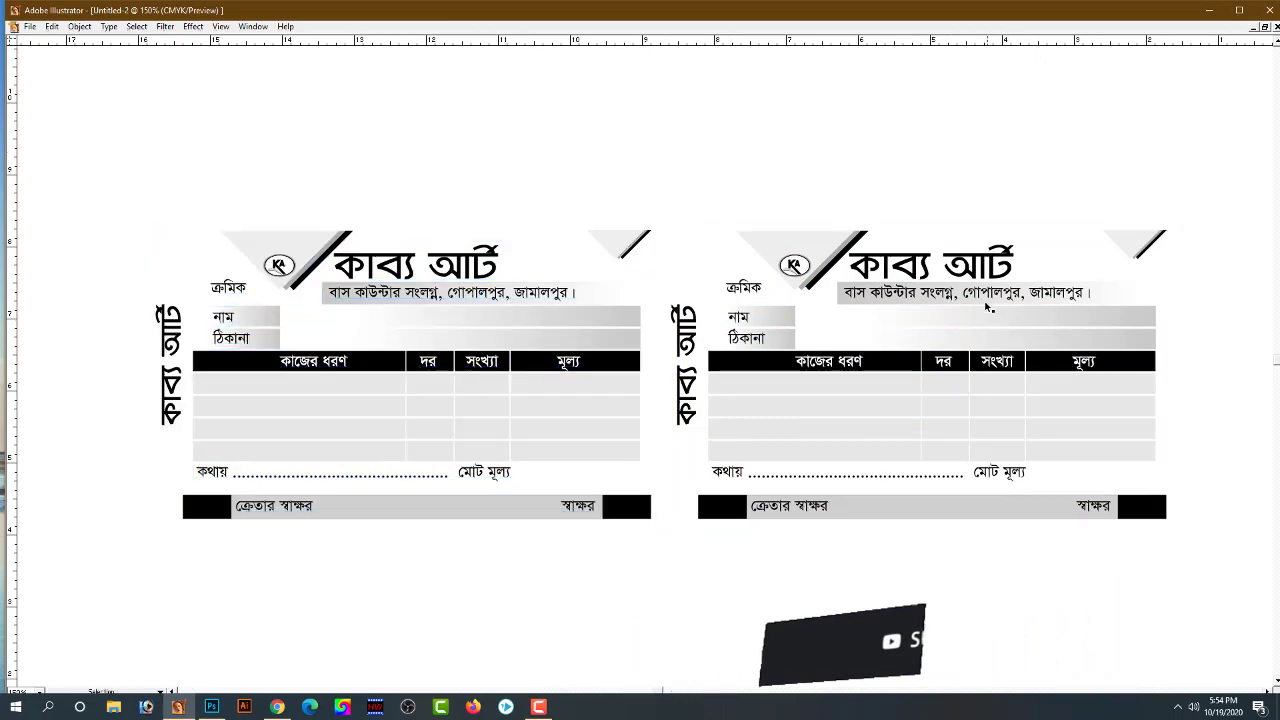
left_click_drag(988, 308, 944, 208)
Retype the copied address line as ১ কালার ক্যাশ মেমো and enlarge it above the right memo
double_click(977, 206)
key("ctrl+a")
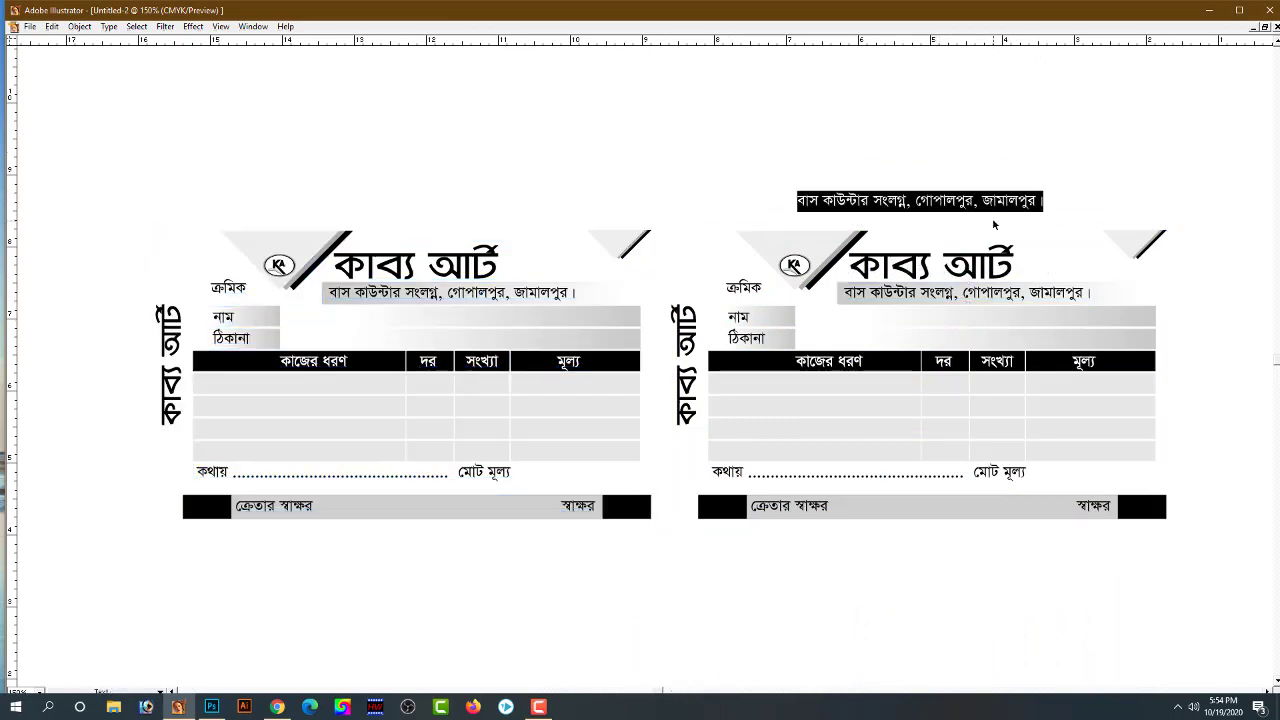
type("1 লভ")
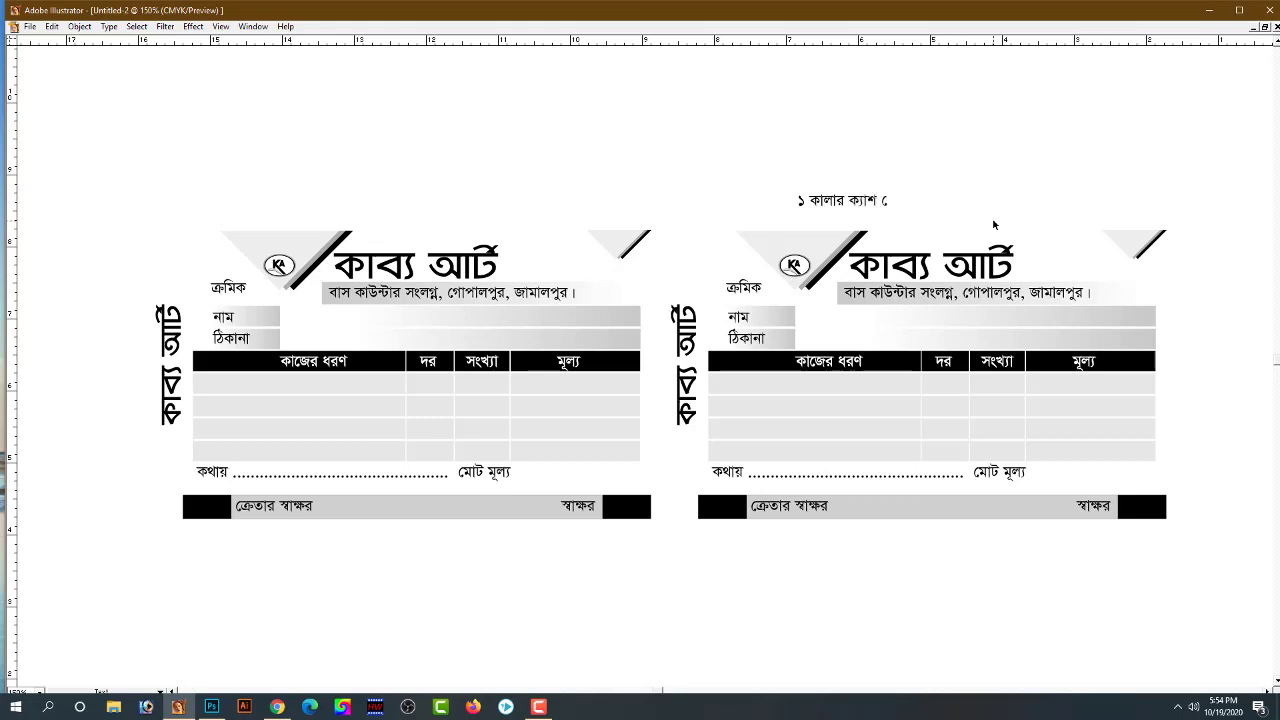
type("মো")
key("Escape")
left_click_drag(910, 196, 1008, 188)
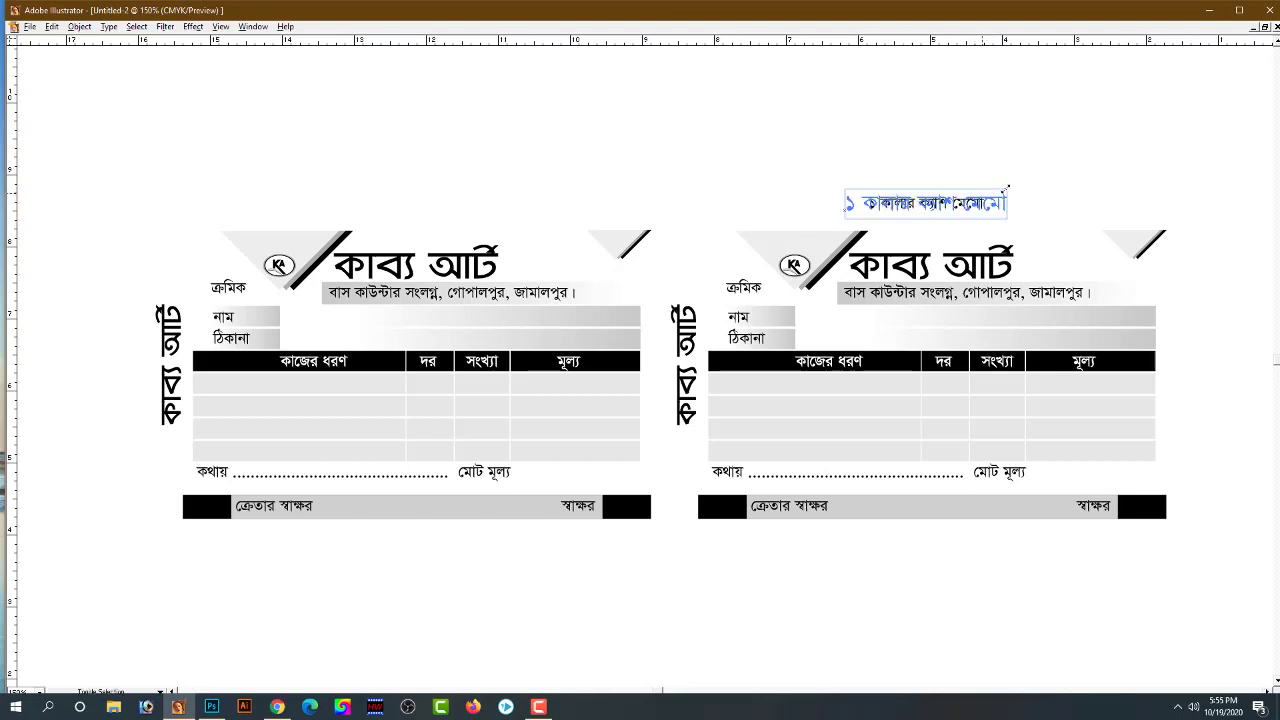
left_click(957, 163)
Copy the title above the left memo, change ১ to ২, and zoom to 200%
left_click_drag(905, 210, 332, 206, "alt")
double_click(349, 204)
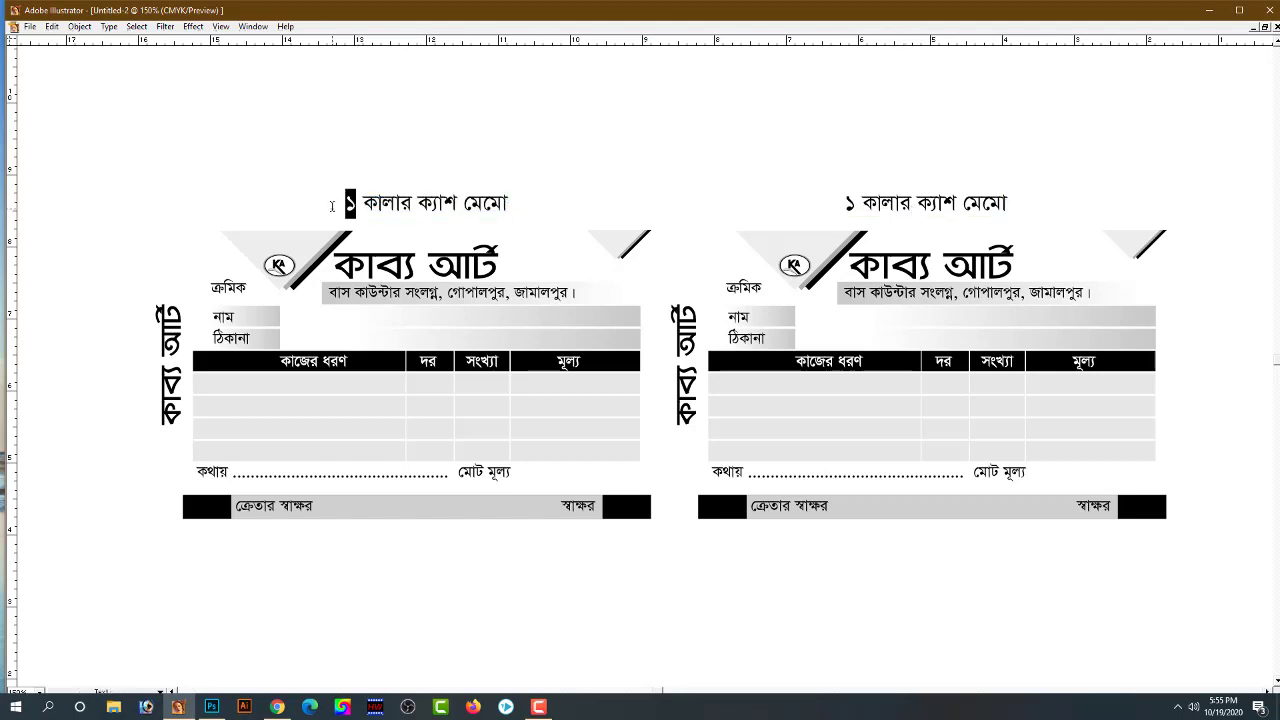
type("২")
key("Escape")
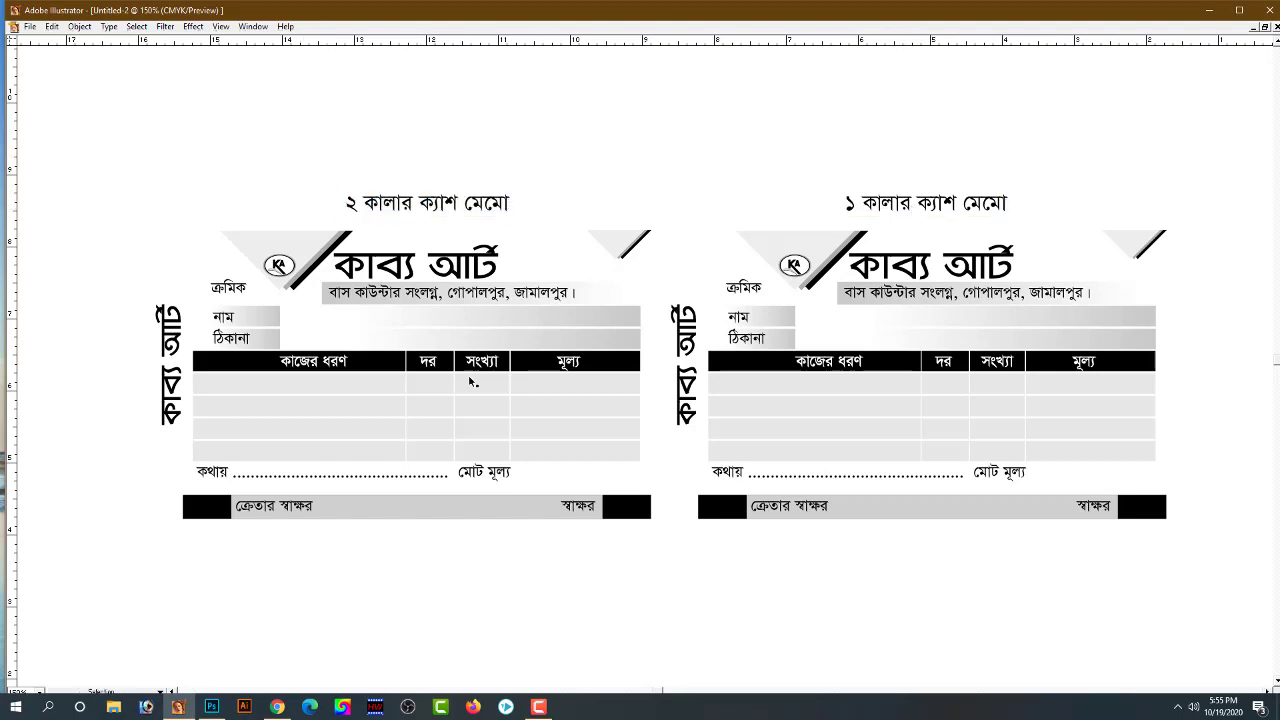
key("ctrl+plus")
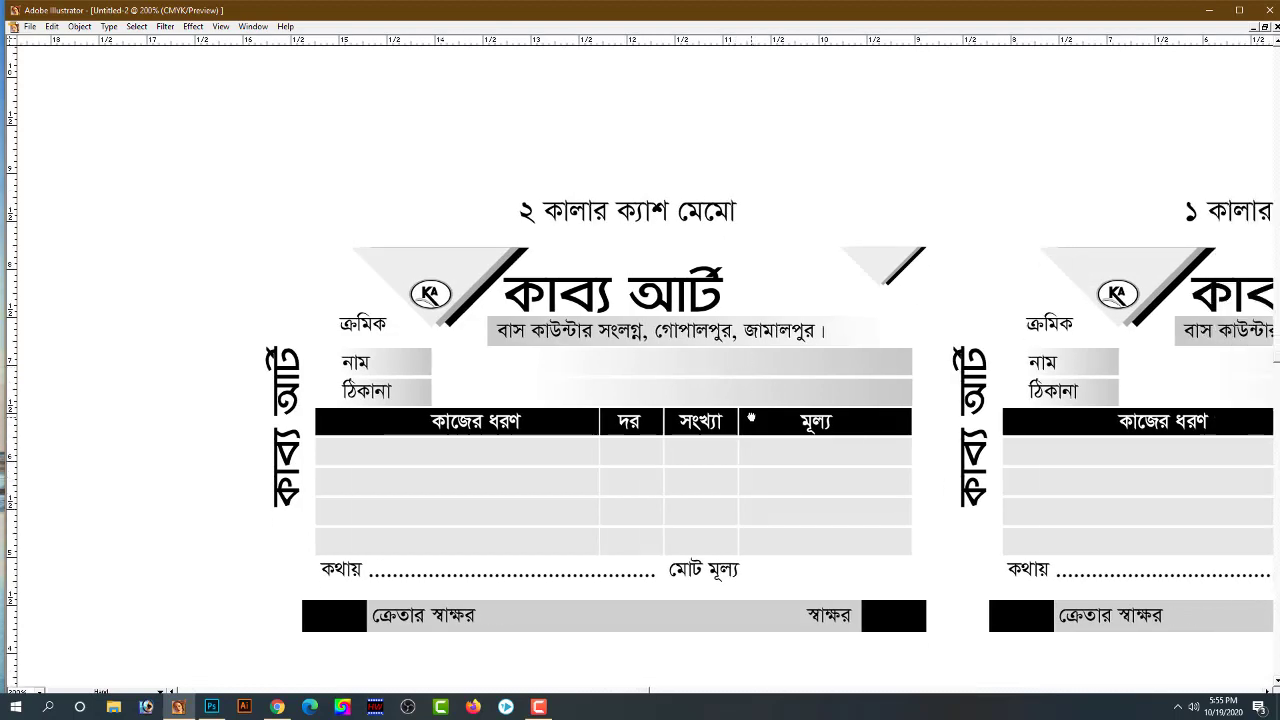
Fill the left memo's কাব্য আর্ট heading with CMYK magenta M100
left_click(713, 288)
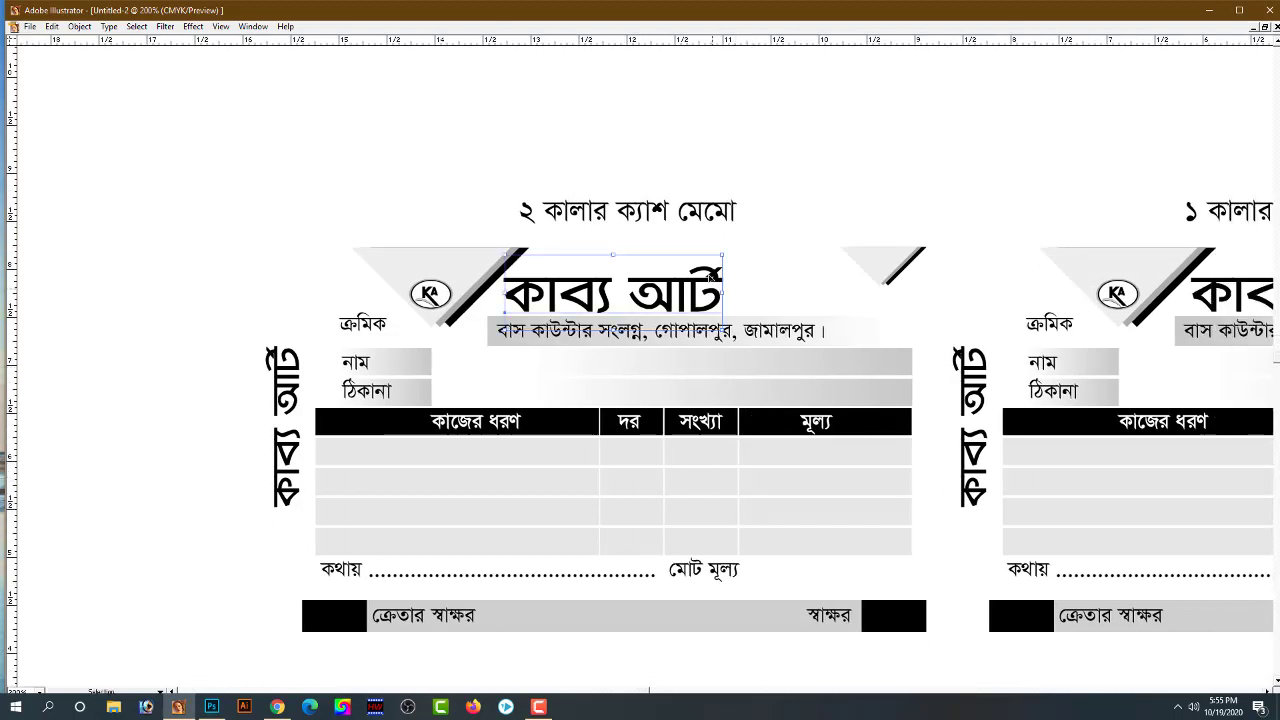
key("Tab")
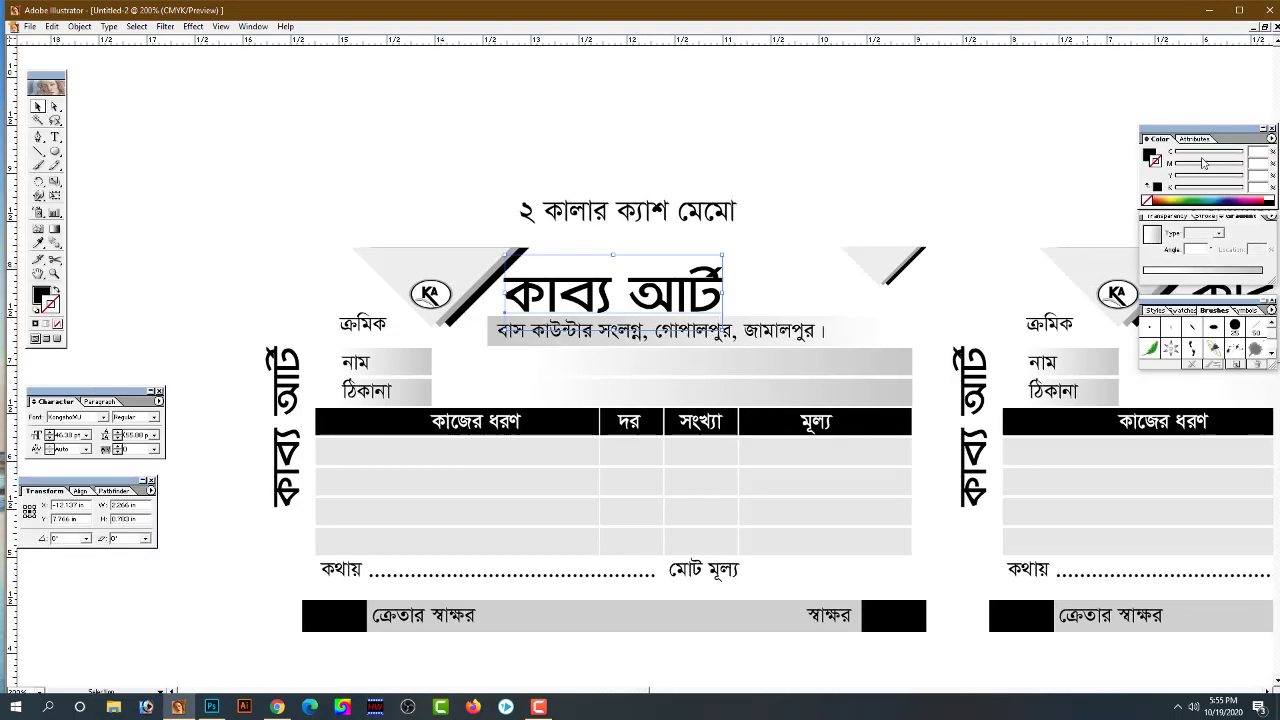
left_click(1150, 162)
left_click(1200, 197)
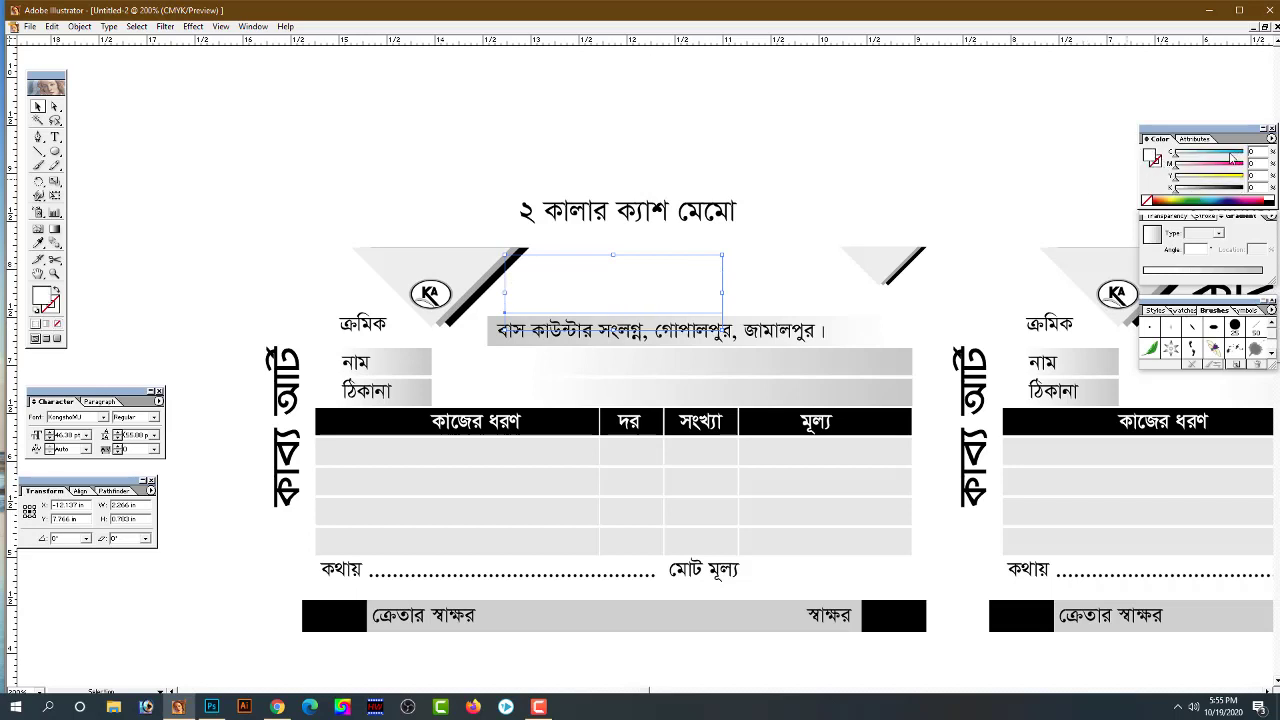
mouse_move(1231, 157)
left_mouse_down()
mouse_move(1248, 157)
mouse_move(1176, 152)
mouse_move(1243, 163)
left_mouse_up()
left_click(710, 343)
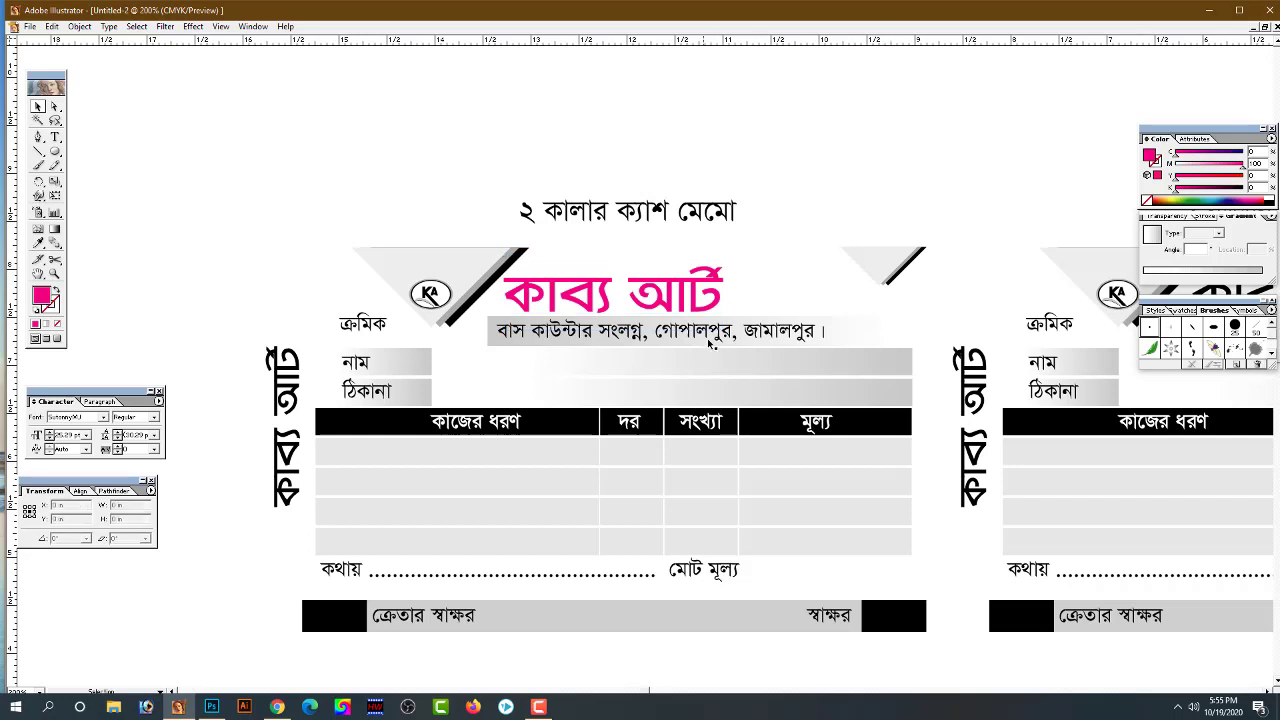
Set the address bar gradient's left stop to light cyan (CMYK C21)
left_click(491, 345)
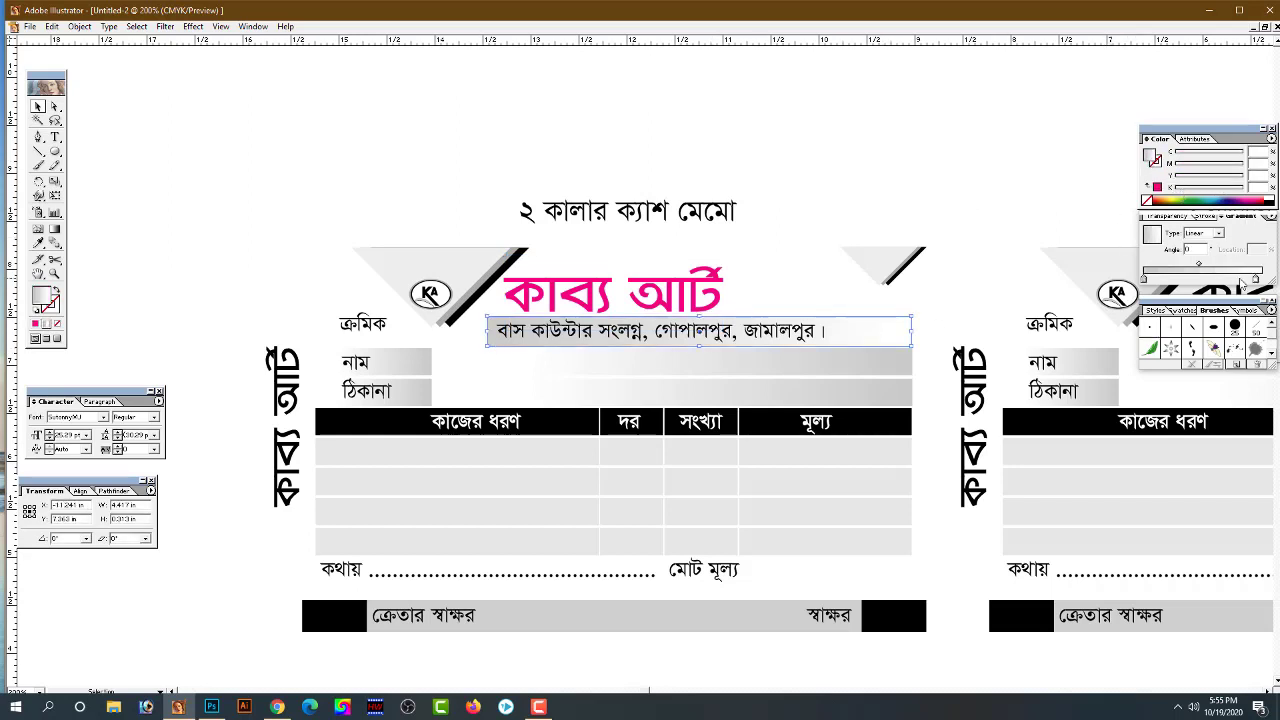
left_click(1144, 280)
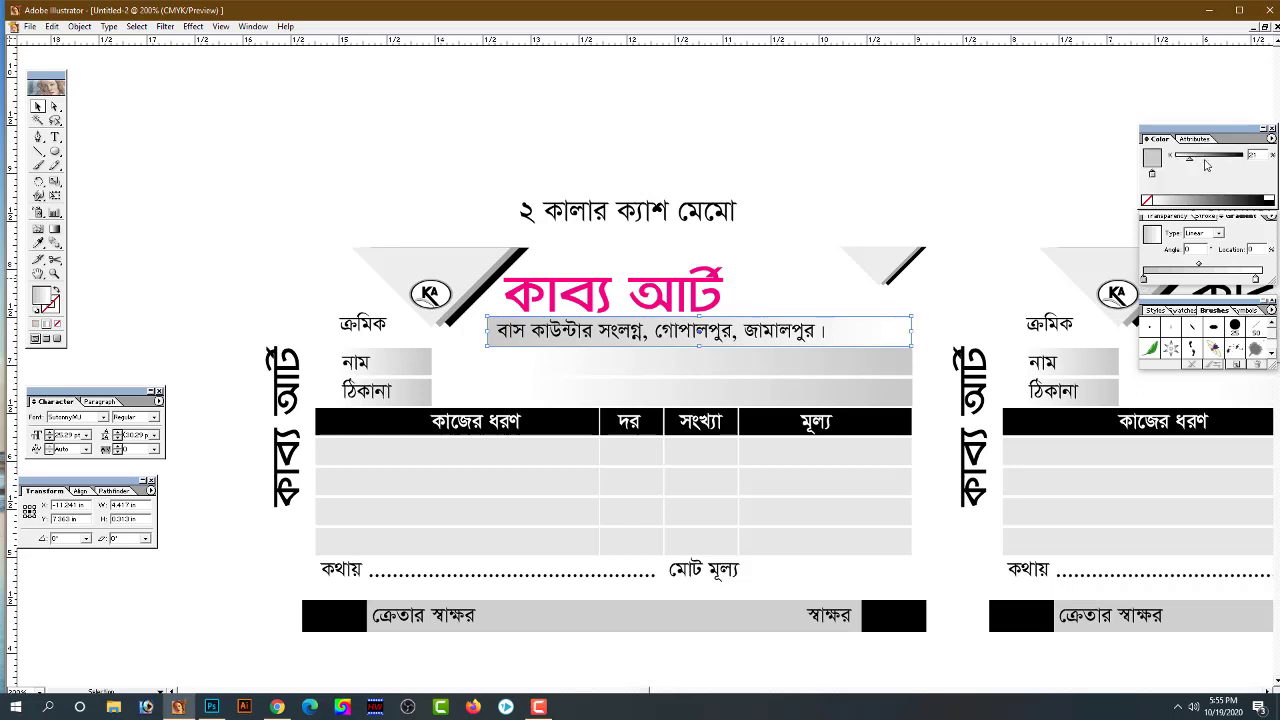
left_click(1271, 139)
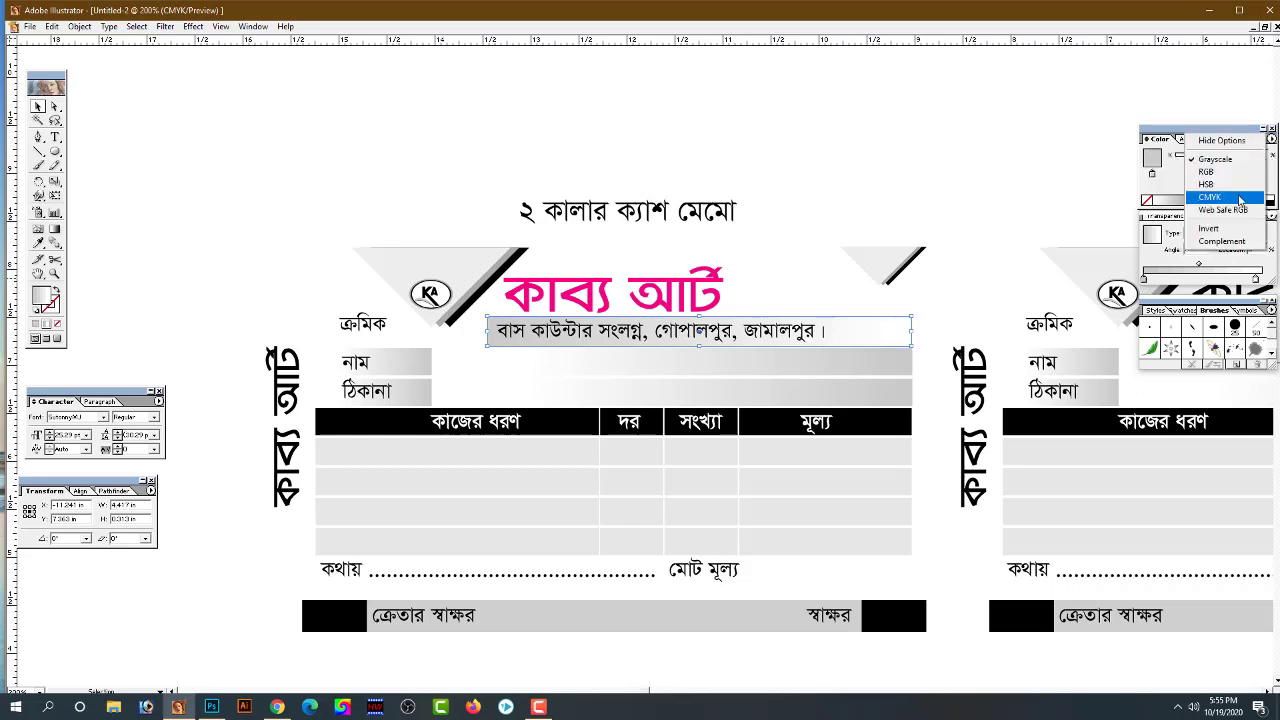
left_click(1190, 190)
mouse_move(1190, 188)
left_mouse_down()
mouse_move(1175, 188)
mouse_move(1197, 157)
left_mouse_up()
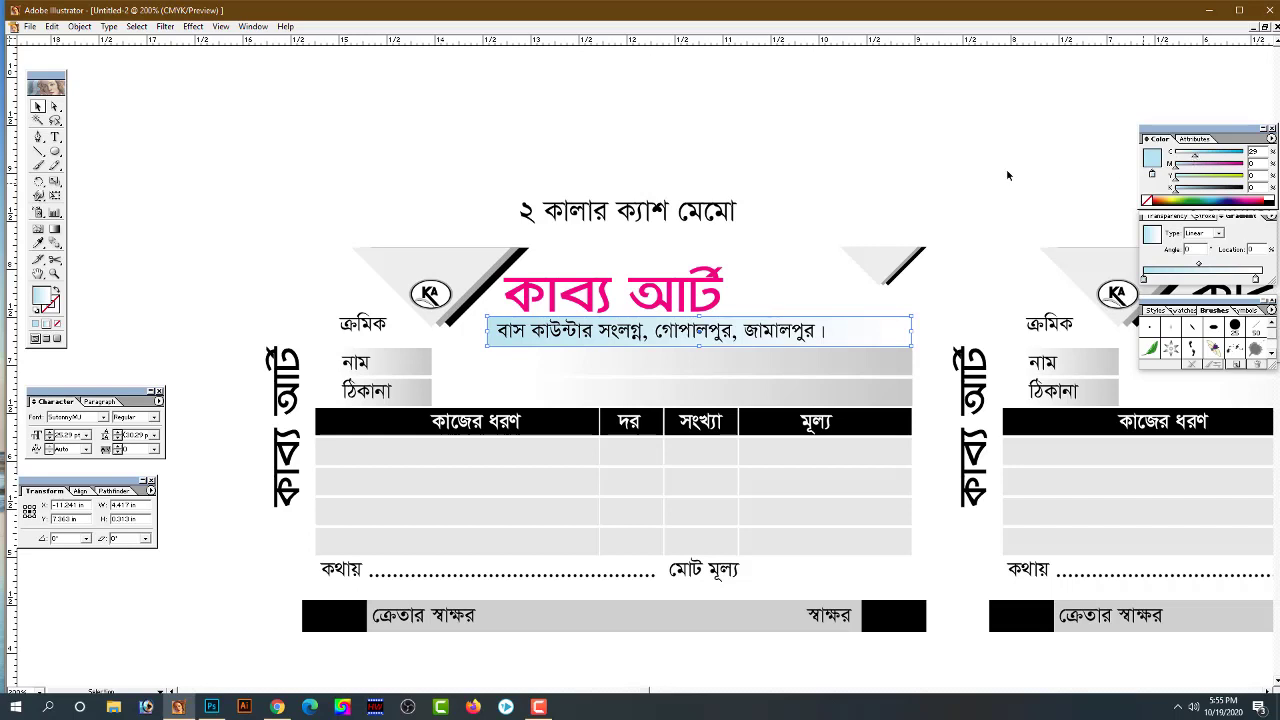
Make the address text magenta M100 with Bold font style
left_click(790, 331)
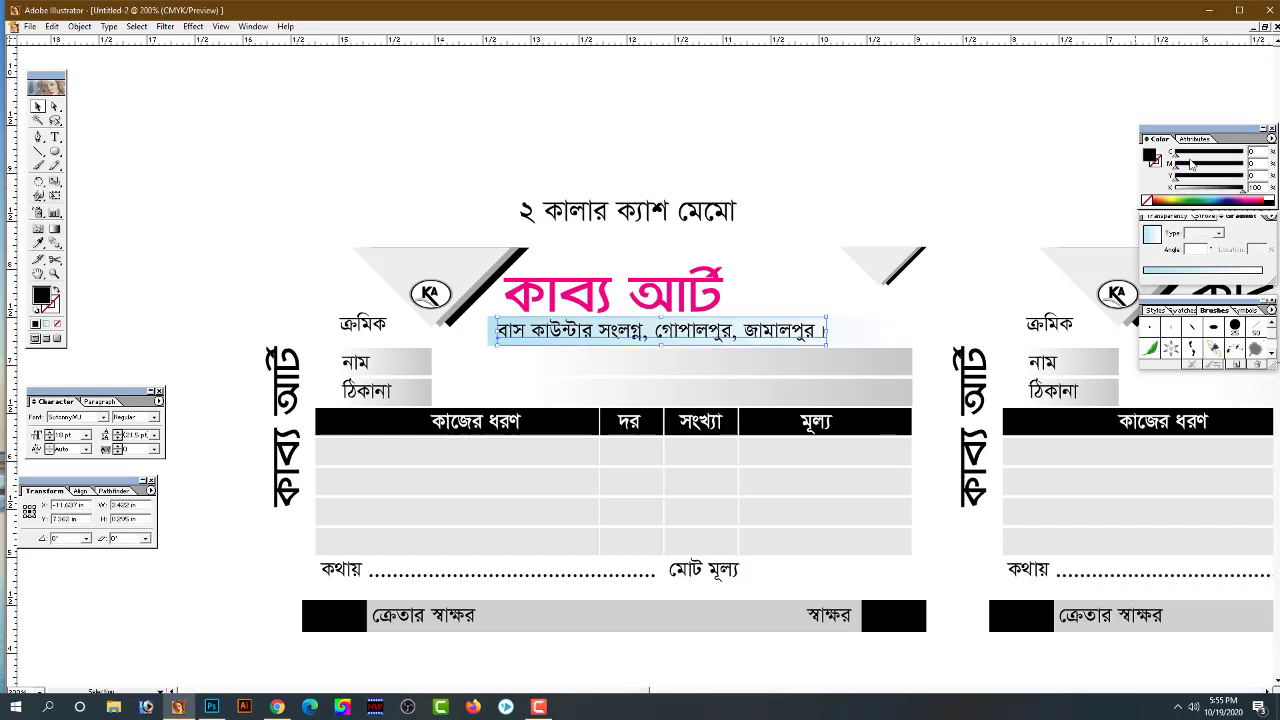
left_click(1152, 199)
mouse_move(1213, 157)
left_mouse_down()
mouse_move(1245, 157)
mouse_move(1094, 159)
left_mouse_up()
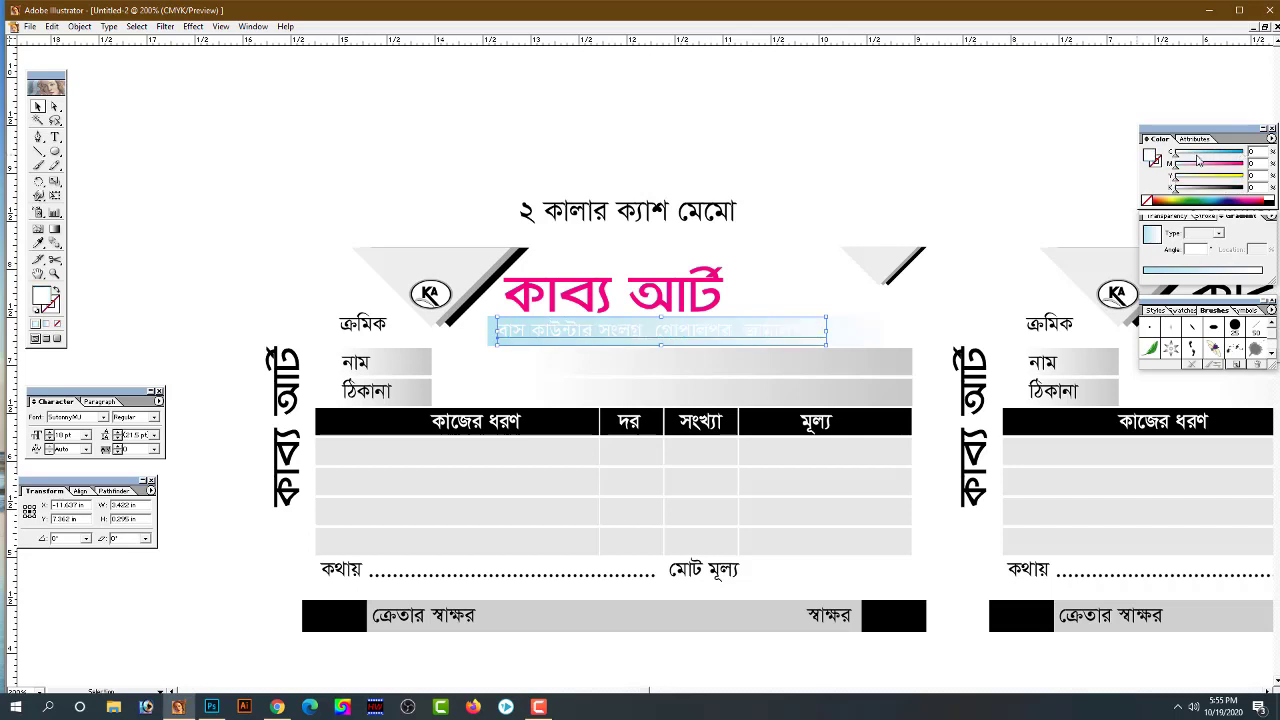
left_click_drag(1227, 166, 1245, 164)
left_click(759, 134)
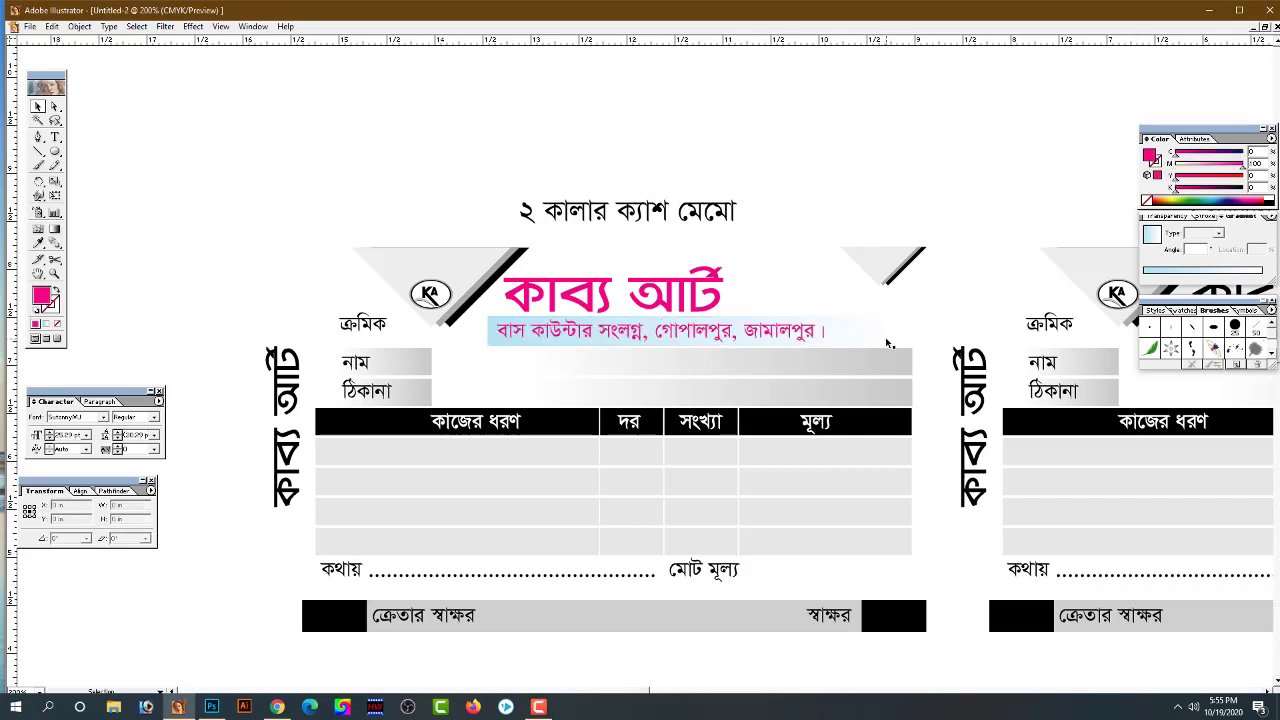
left_click(808, 341)
left_click(153, 417)
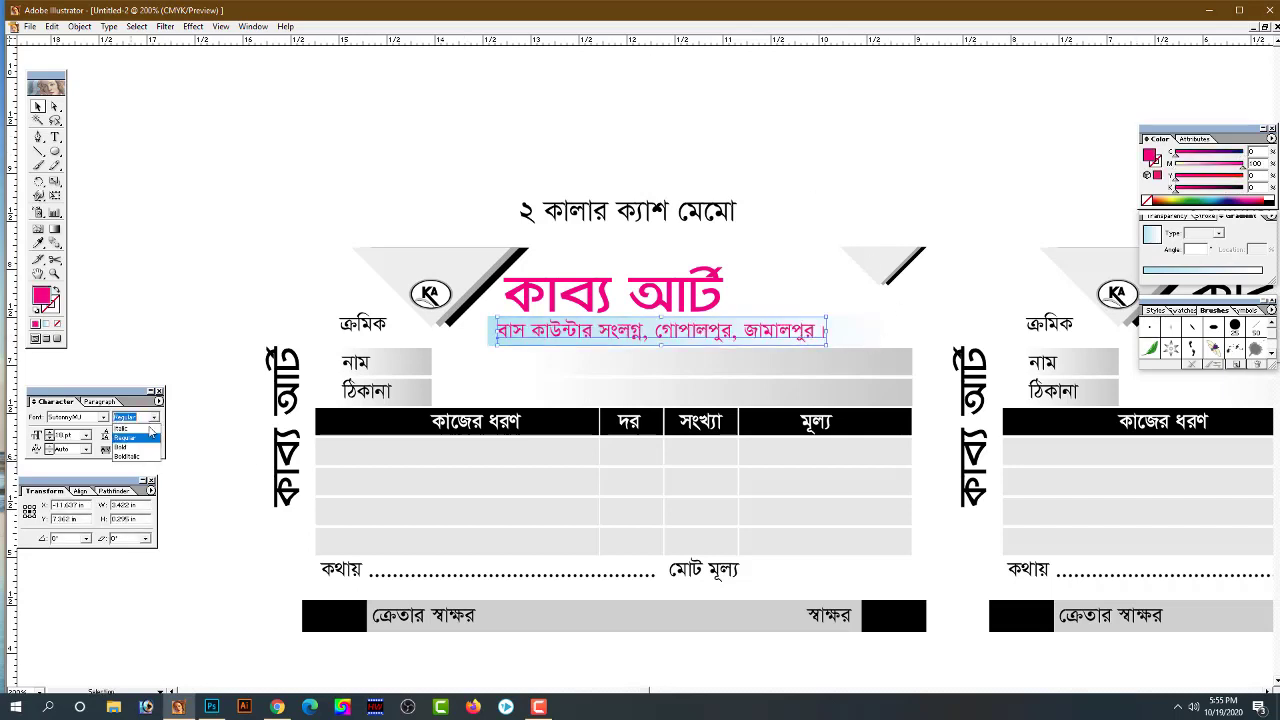
left_click(141, 452)
left_click(189, 286)
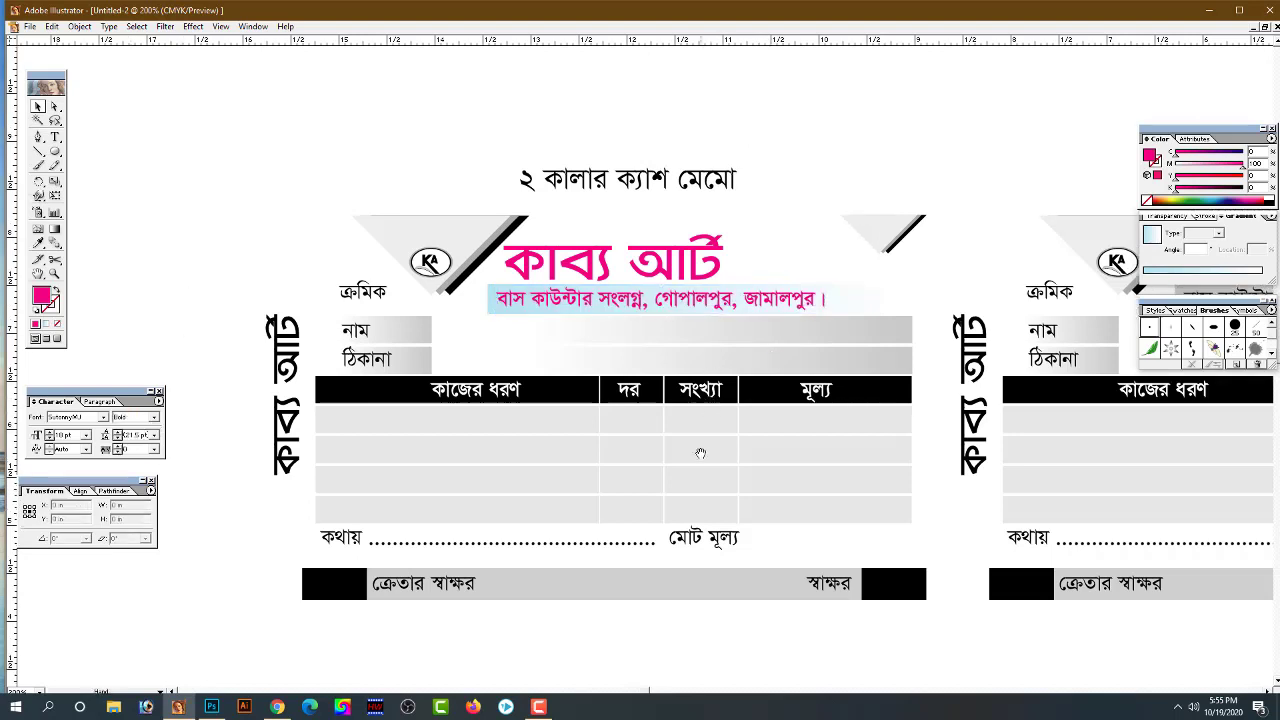
scroll(710, 420, "down", 1)
Make the ক্রমিক, নাম and ঠিকানা labels magenta and bold
left_click(362, 292)
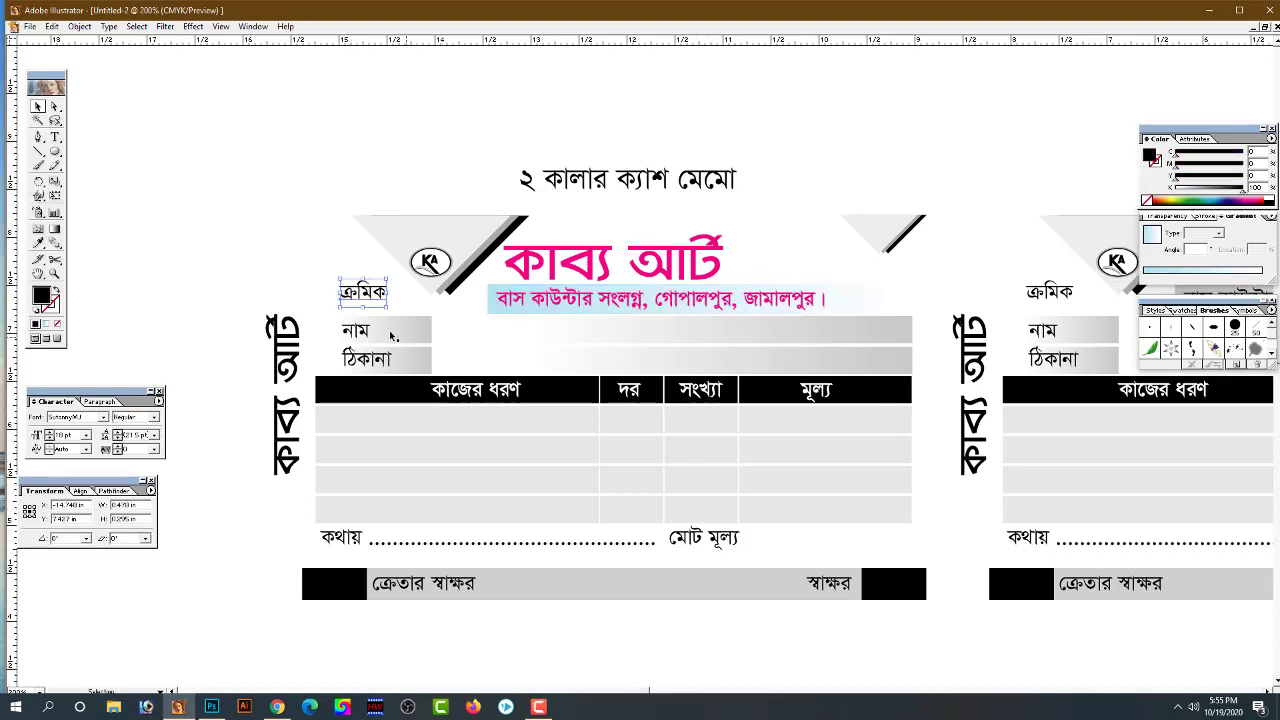
left_click(360, 333, "shift")
left_click(370, 362, "shift")
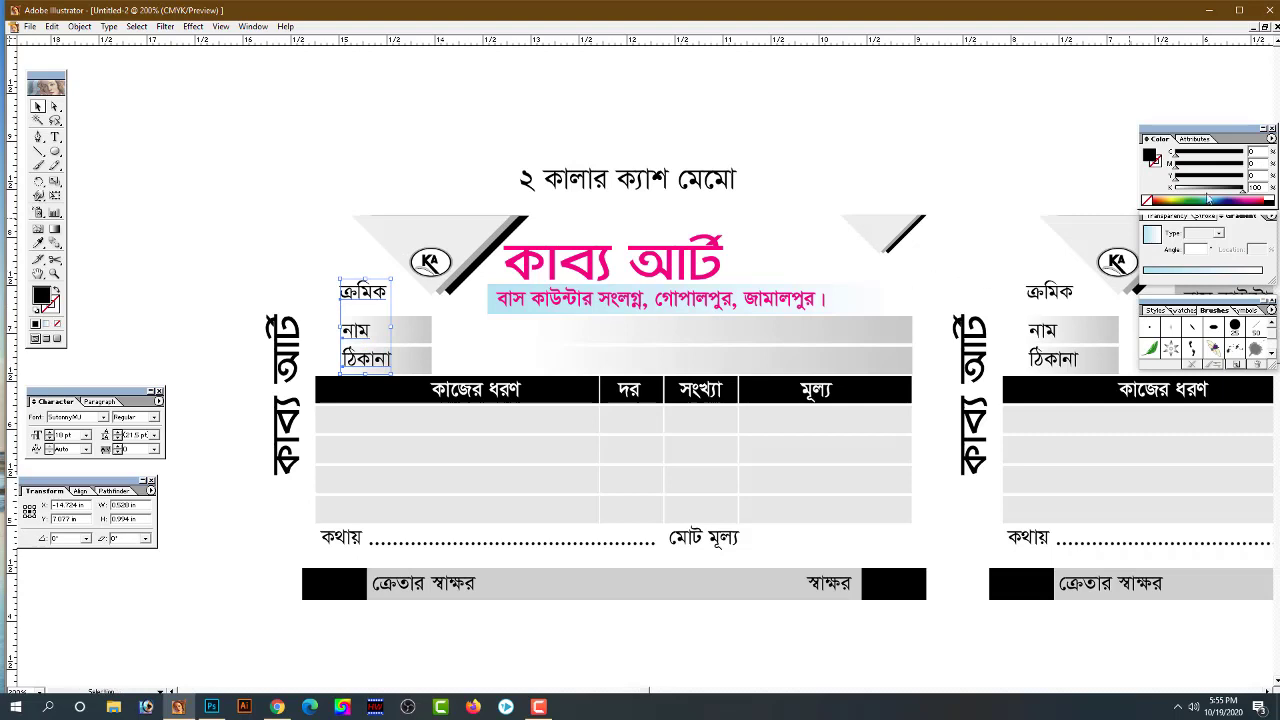
left_click(1169, 203)
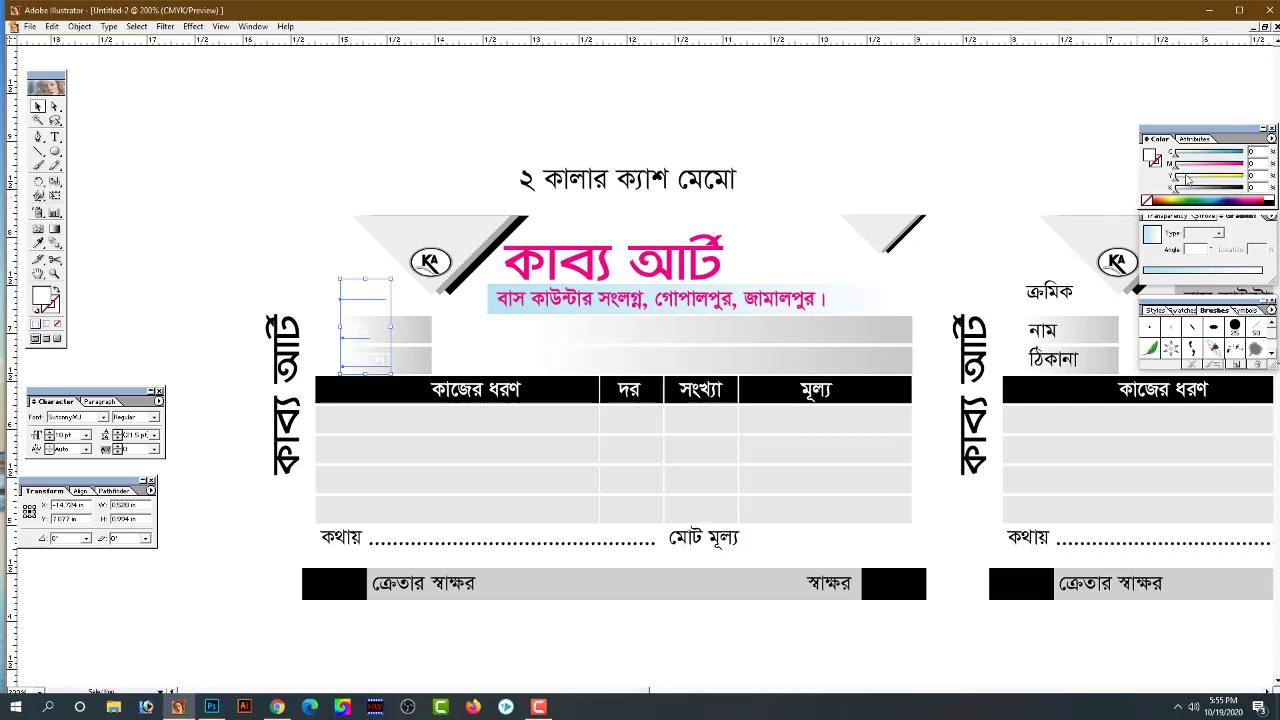
left_click(1240, 170)
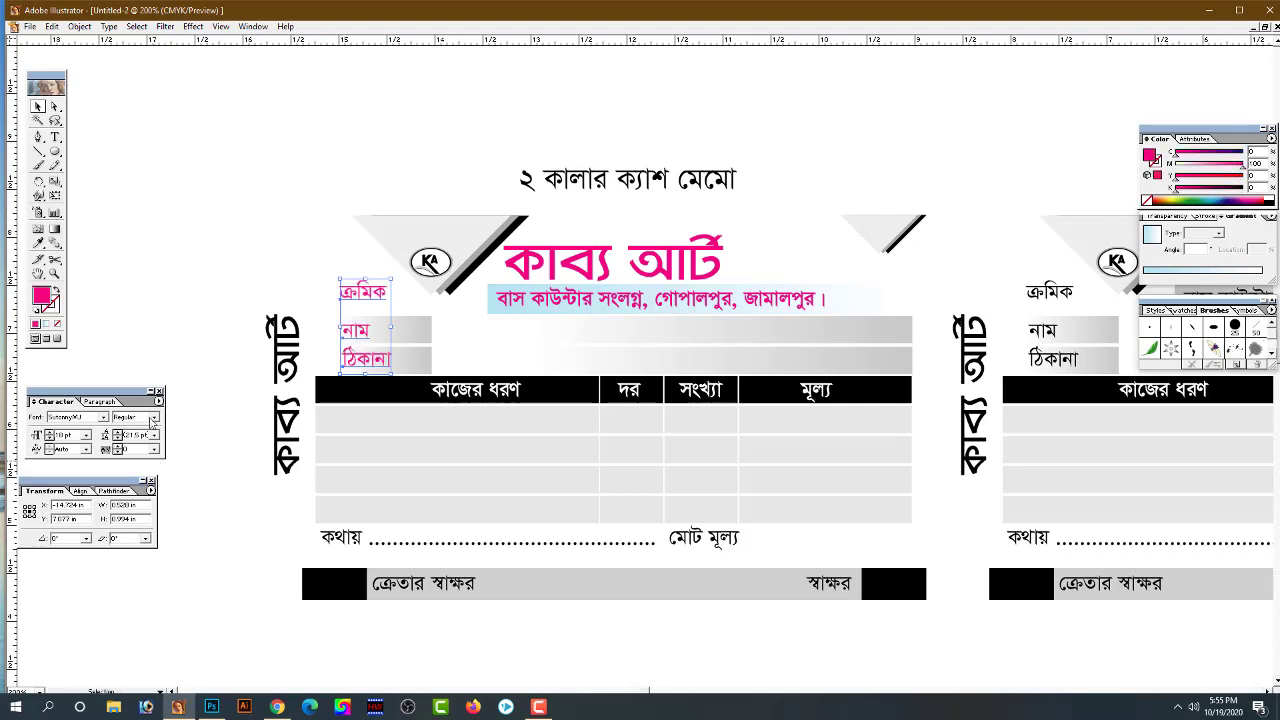
left_click(156, 418)
left_click(130, 440)
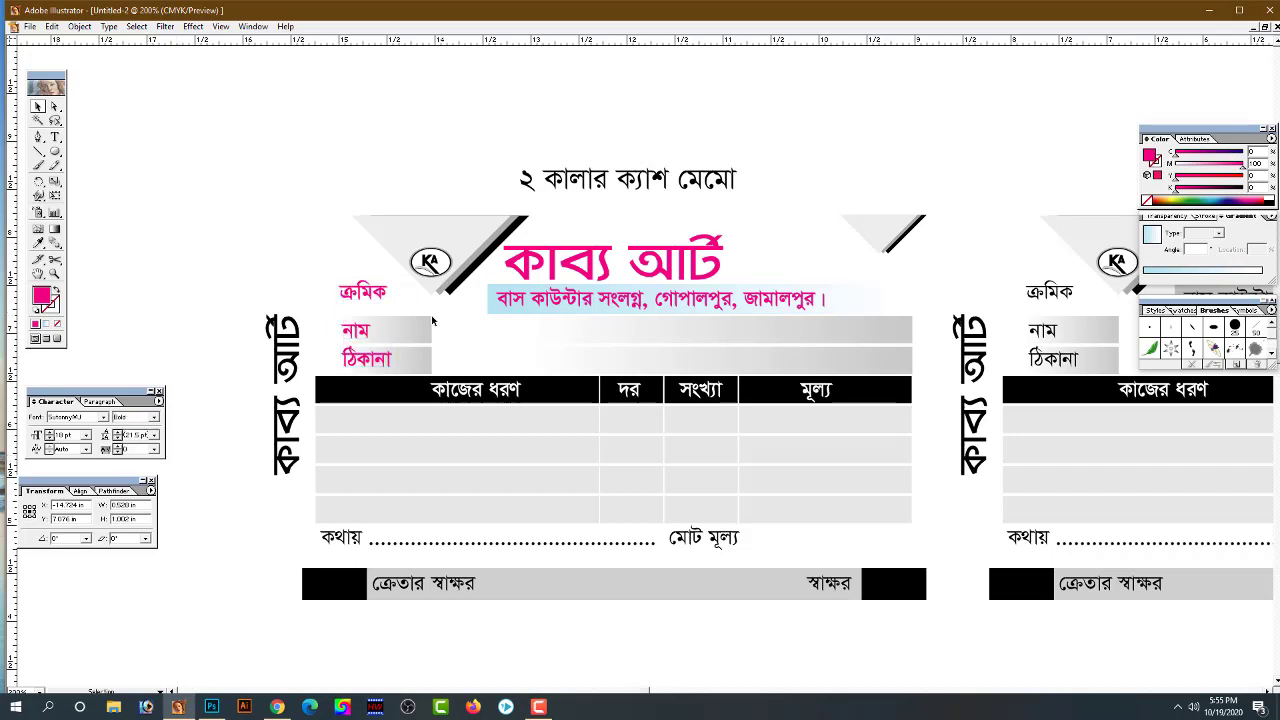
left_click(432, 344)
Set a gradient stop on the নাম and ঠিকানা label boxes to light cyan in CMYK
left_click(430, 366, "shift")
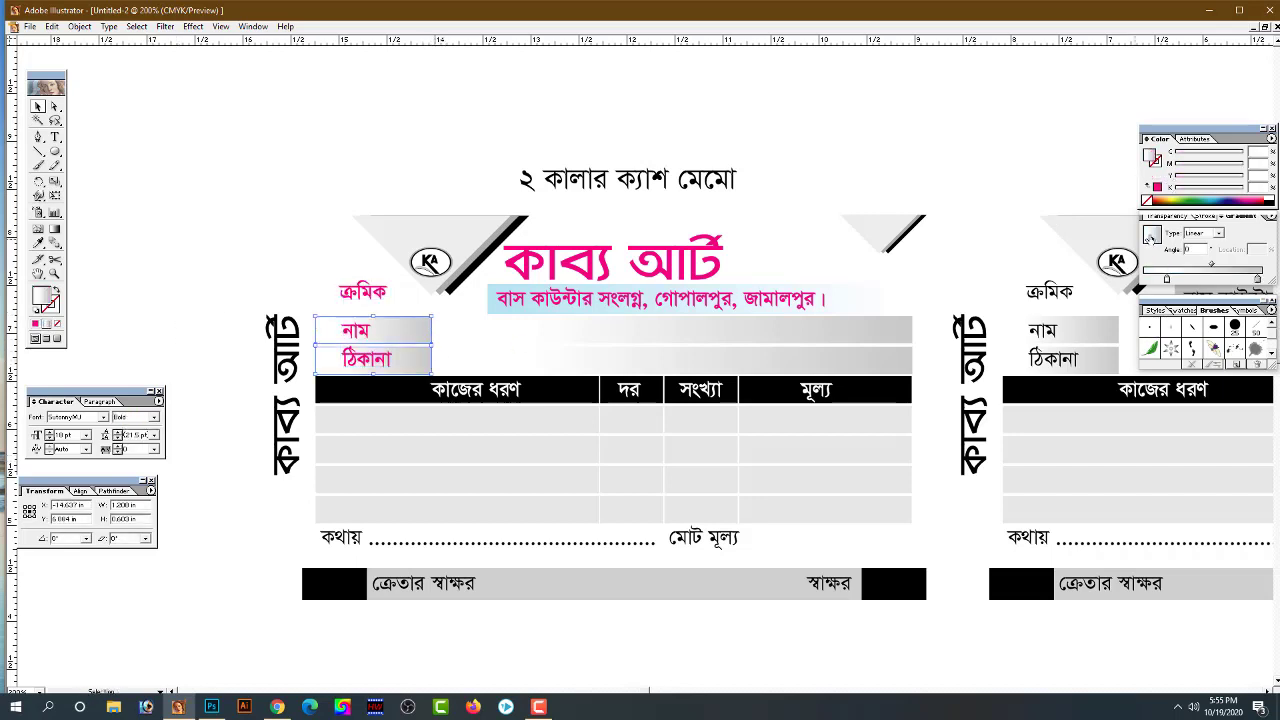
left_click(1258, 280)
left_click(1271, 139)
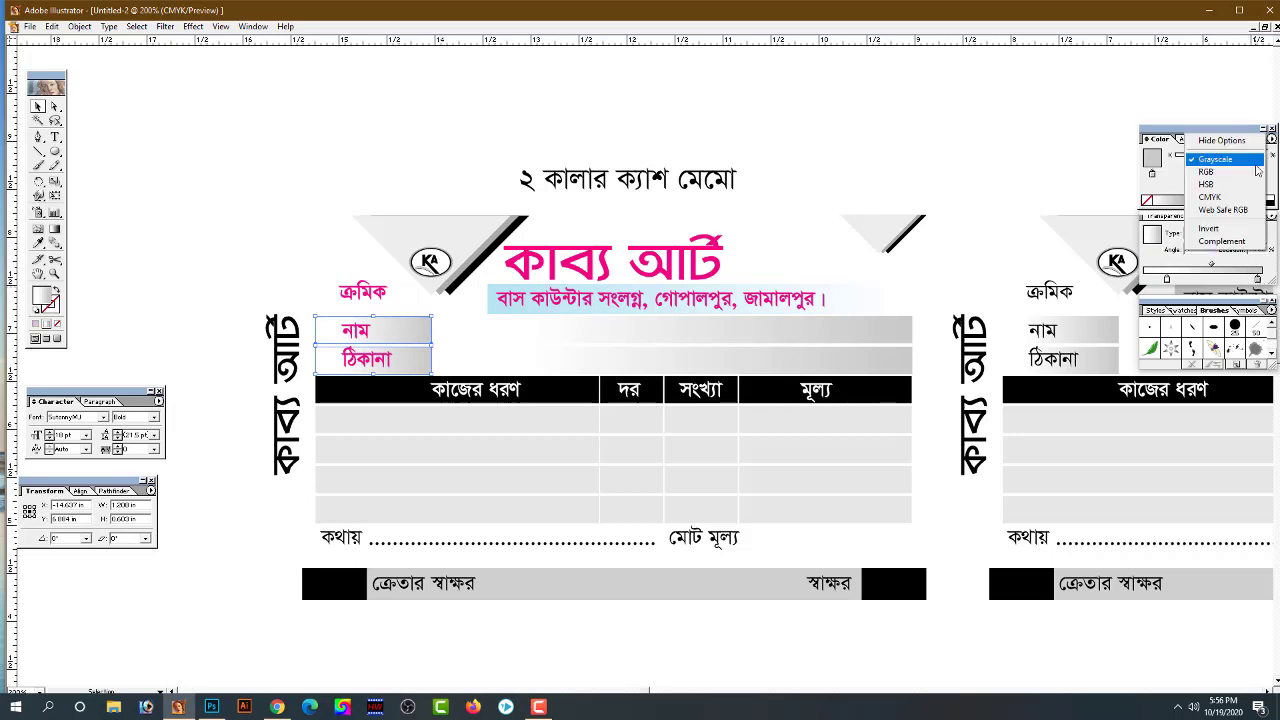
left_click(1210, 197)
mouse_move(1200, 188)
left_mouse_down()
mouse_move(1176, 188)
mouse_move(1204, 157)
left_mouse_up()
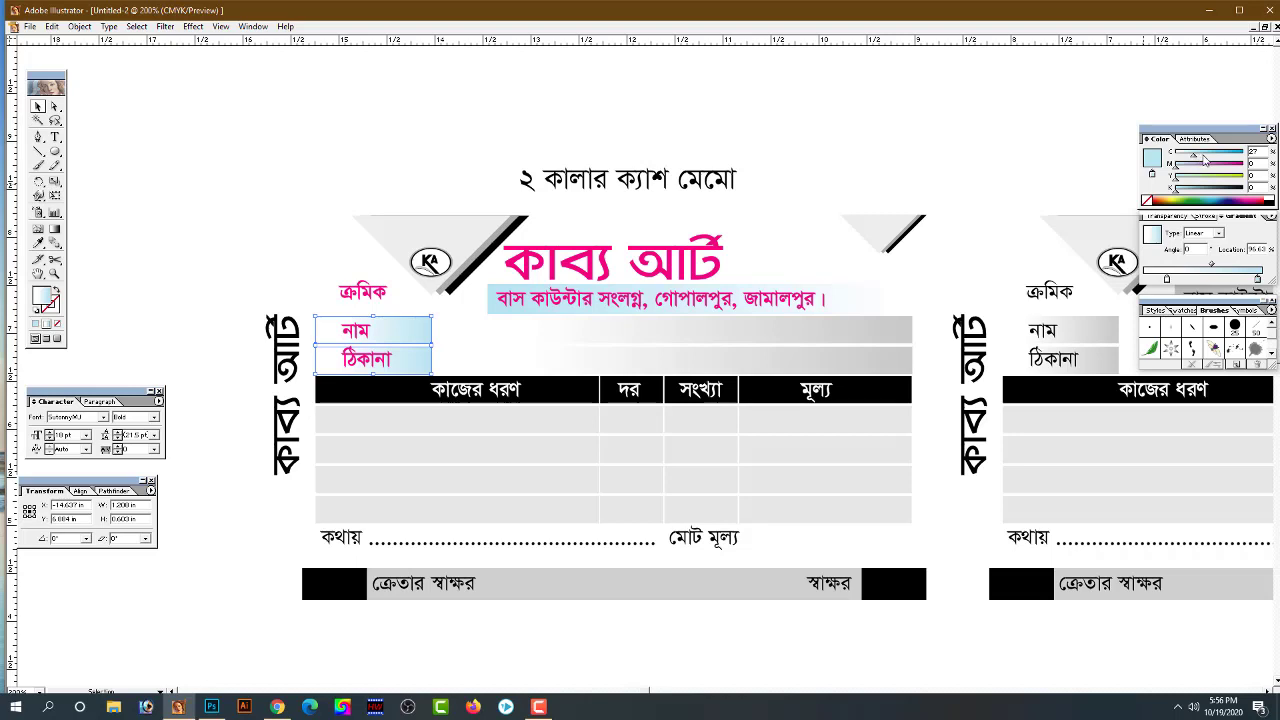
Give the long name and address bars a white-to-pink gradient via CMYK sliders
left_click(546, 141)
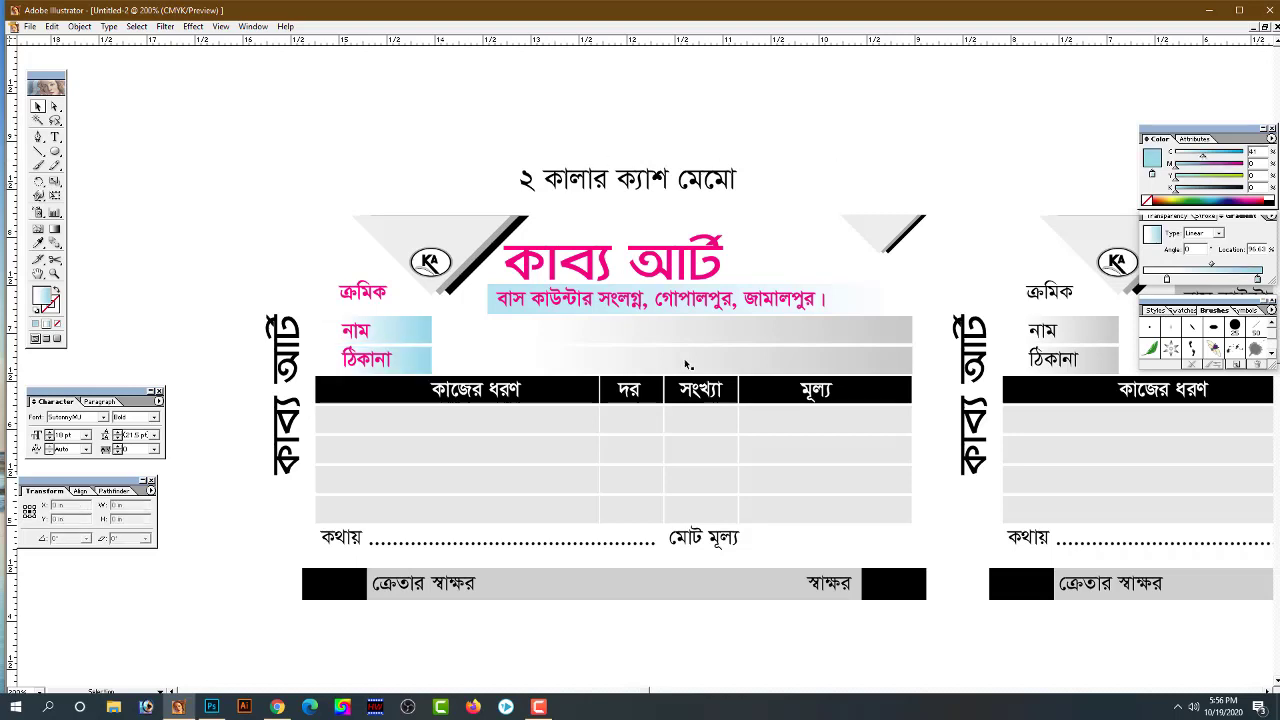
left_click(692, 366)
left_click(834, 330, "shift")
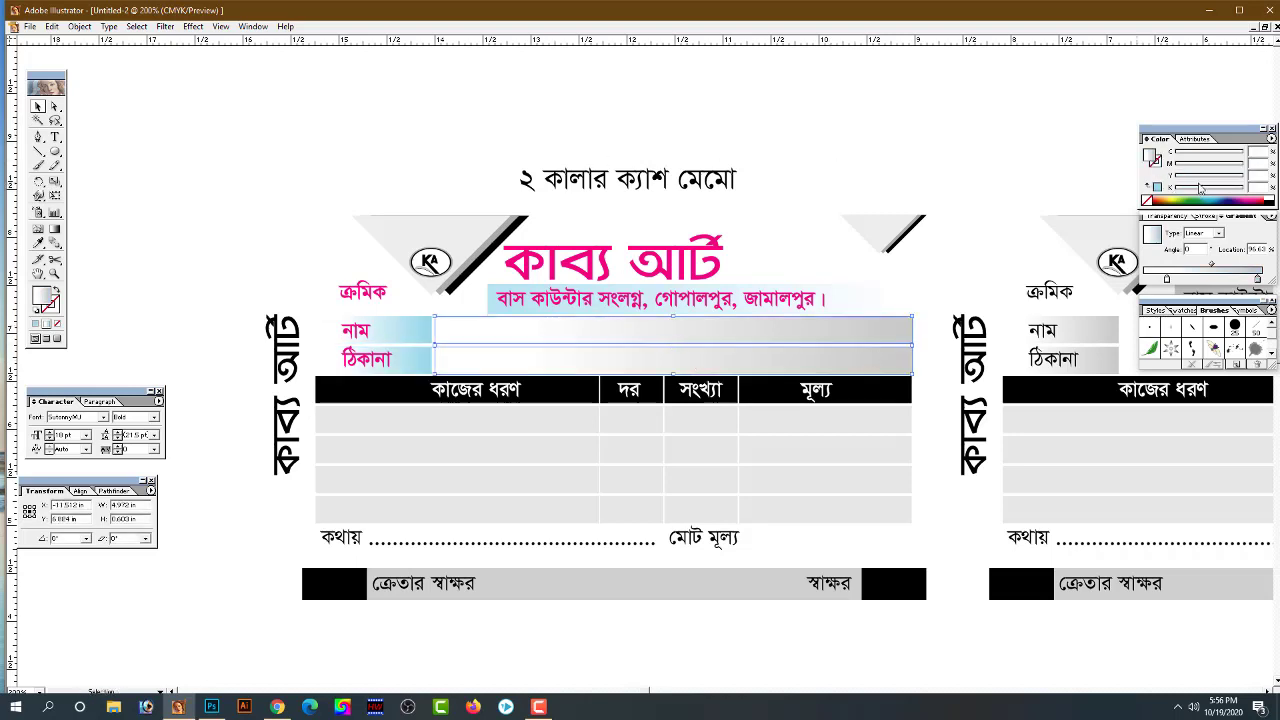
left_click(1257, 279)
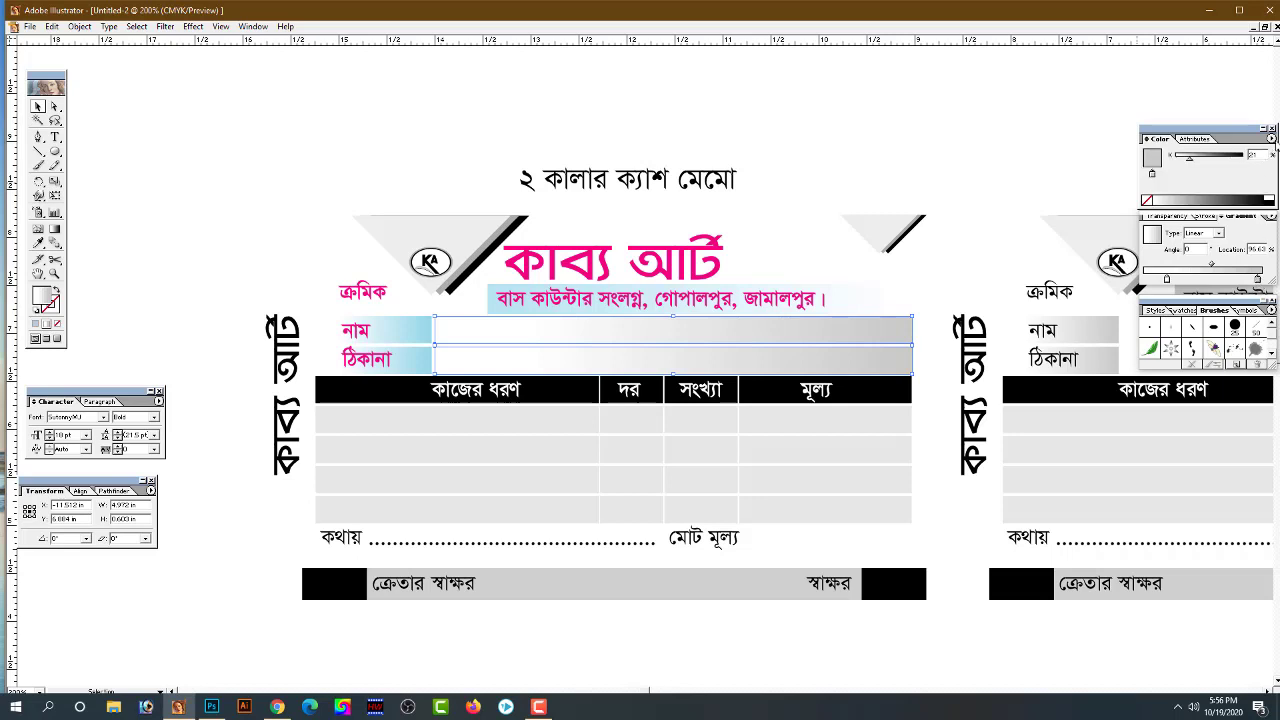
left_click(1271, 139)
left_click(1205, 186)
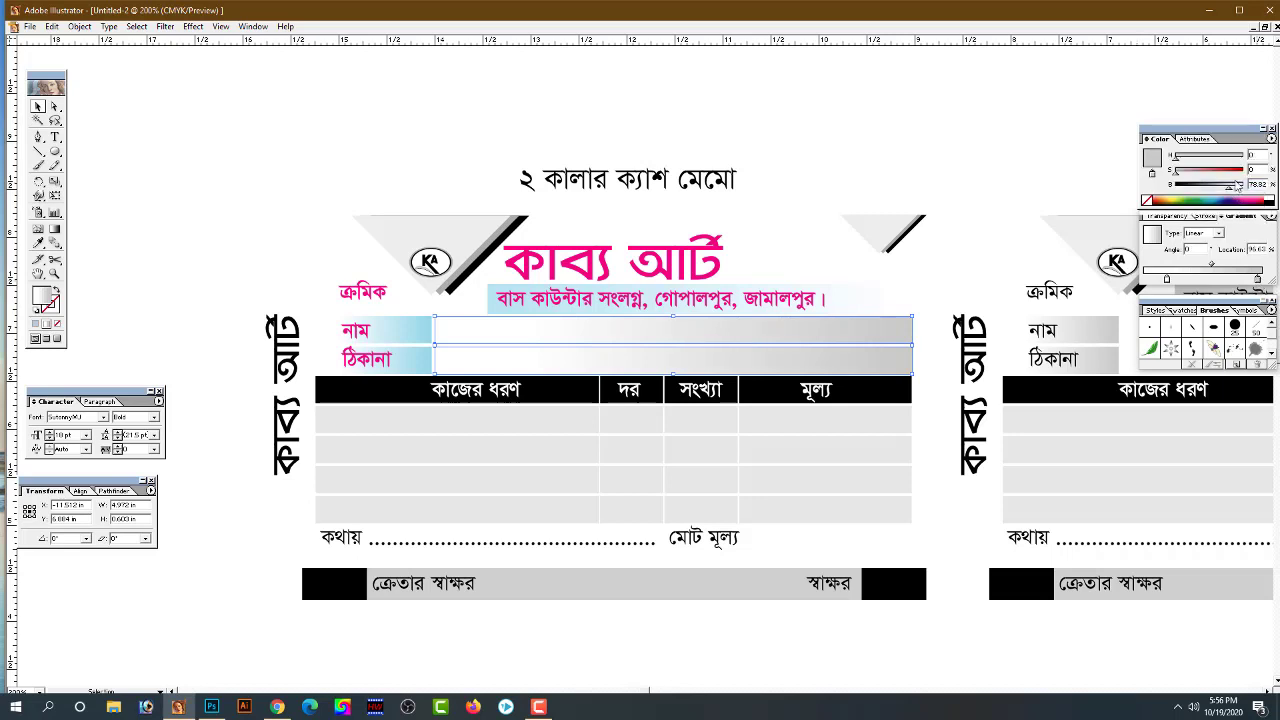
left_click(1271, 139)
left_click(1190, 192)
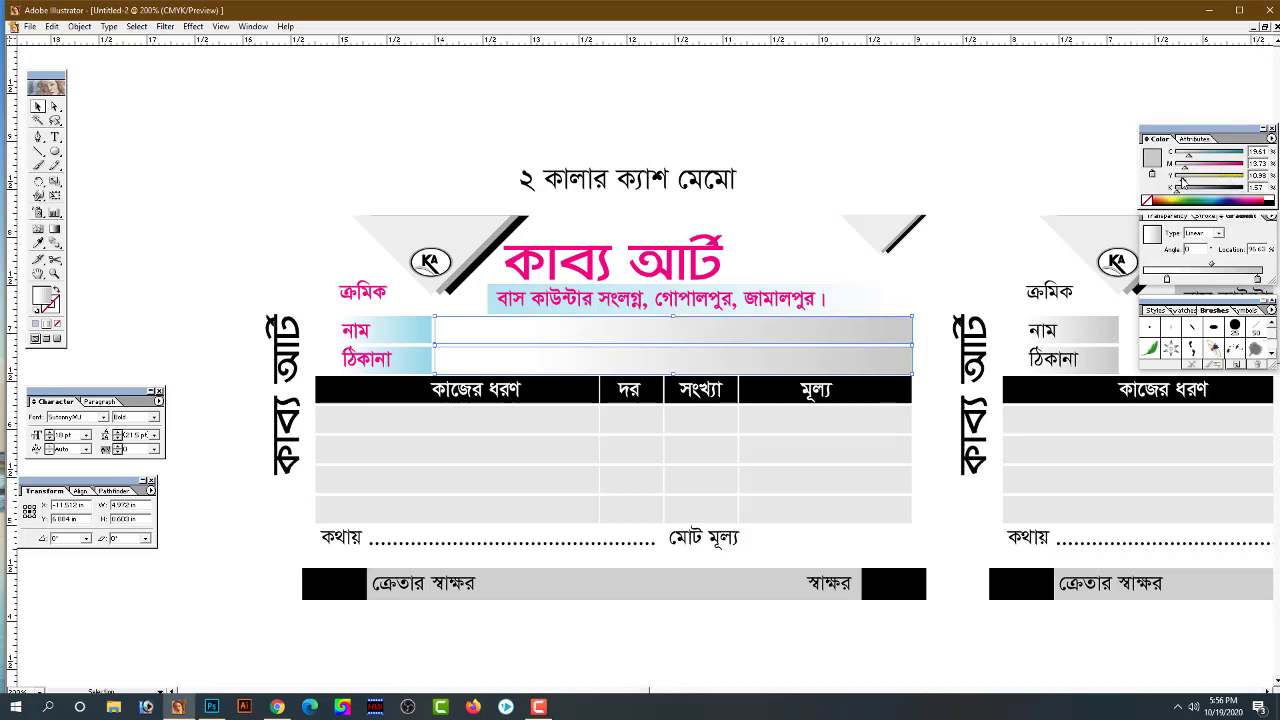
mouse_move(1182, 182)
left_mouse_down()
mouse_move(1172, 155)
mouse_move(1197, 172)
left_mouse_up()
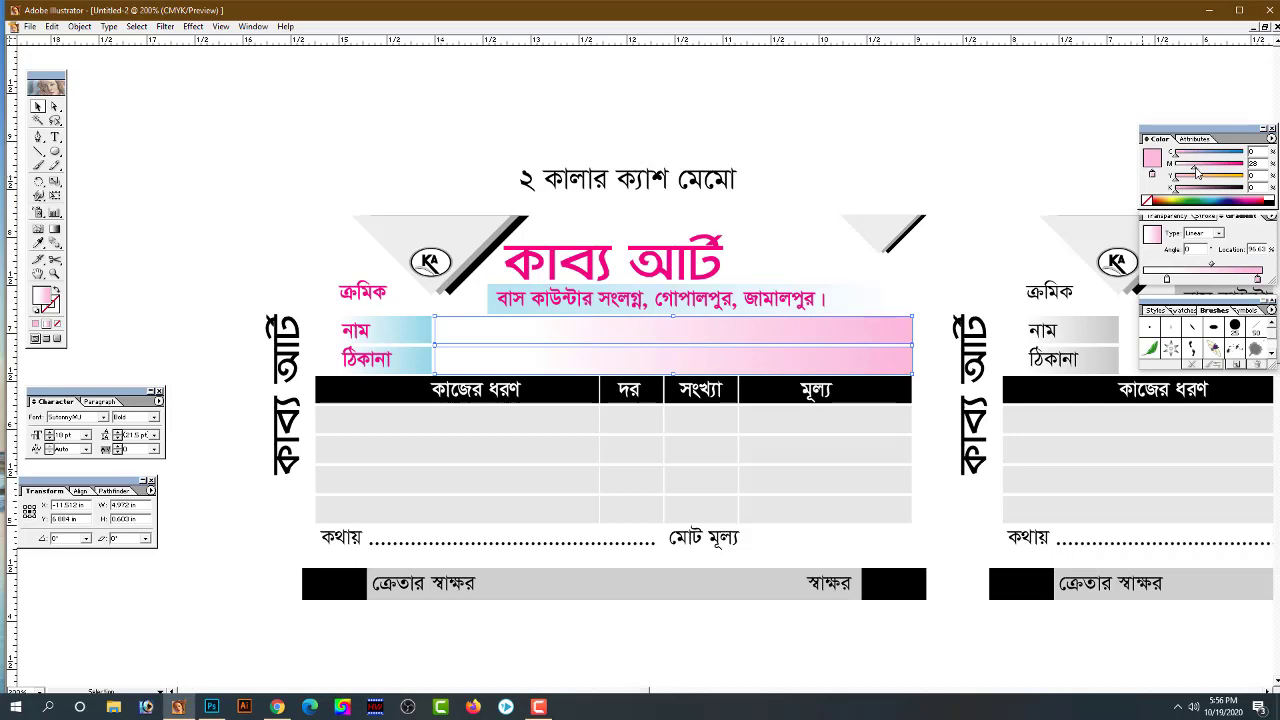
Fill the four table header cells (কাজের ধরণ, দর, সংখ্যা, মূল্য) with cyan
scroll(685, 415, "down", 1)
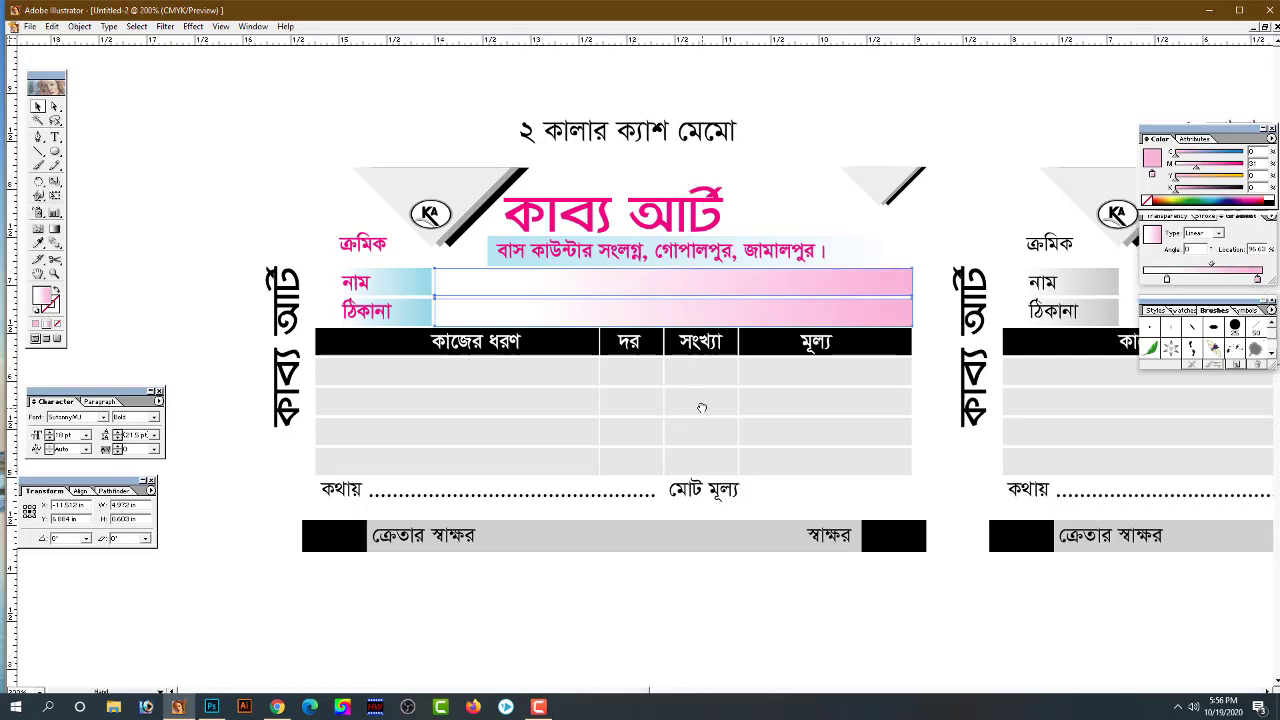
left_click(380, 350)
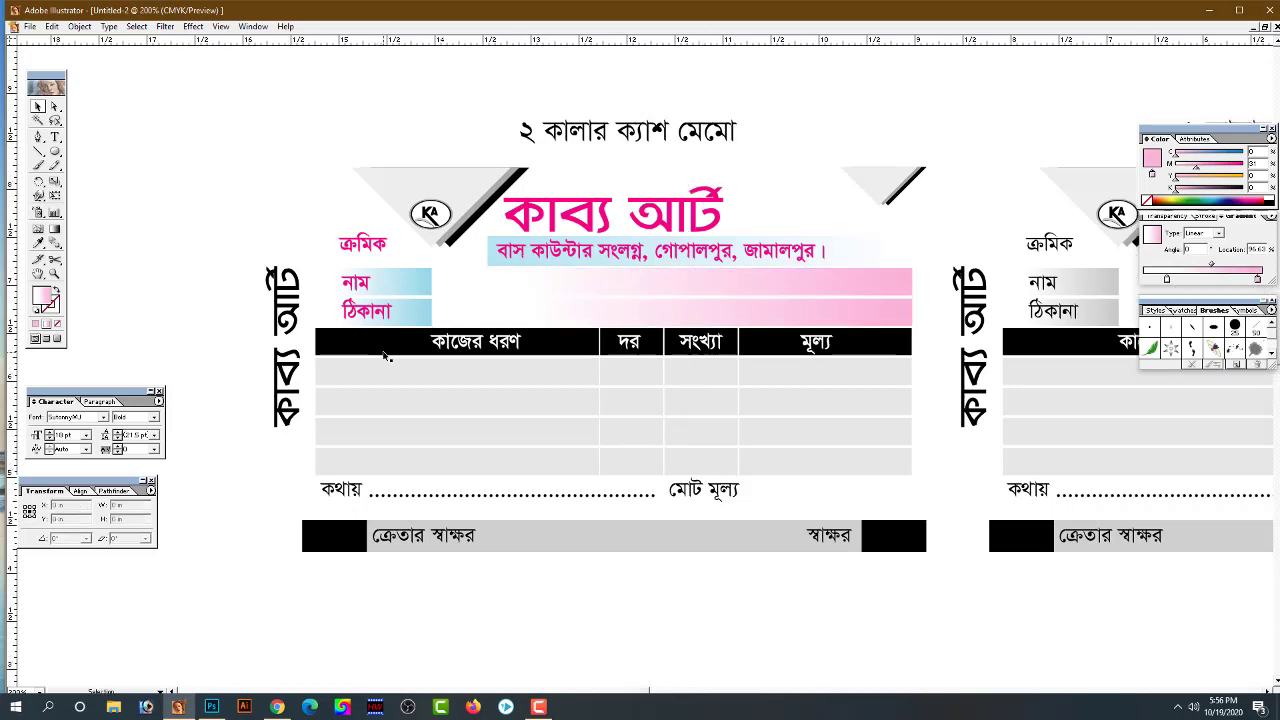
left_click(645, 345, "shift")
left_click(737, 352, "shift")
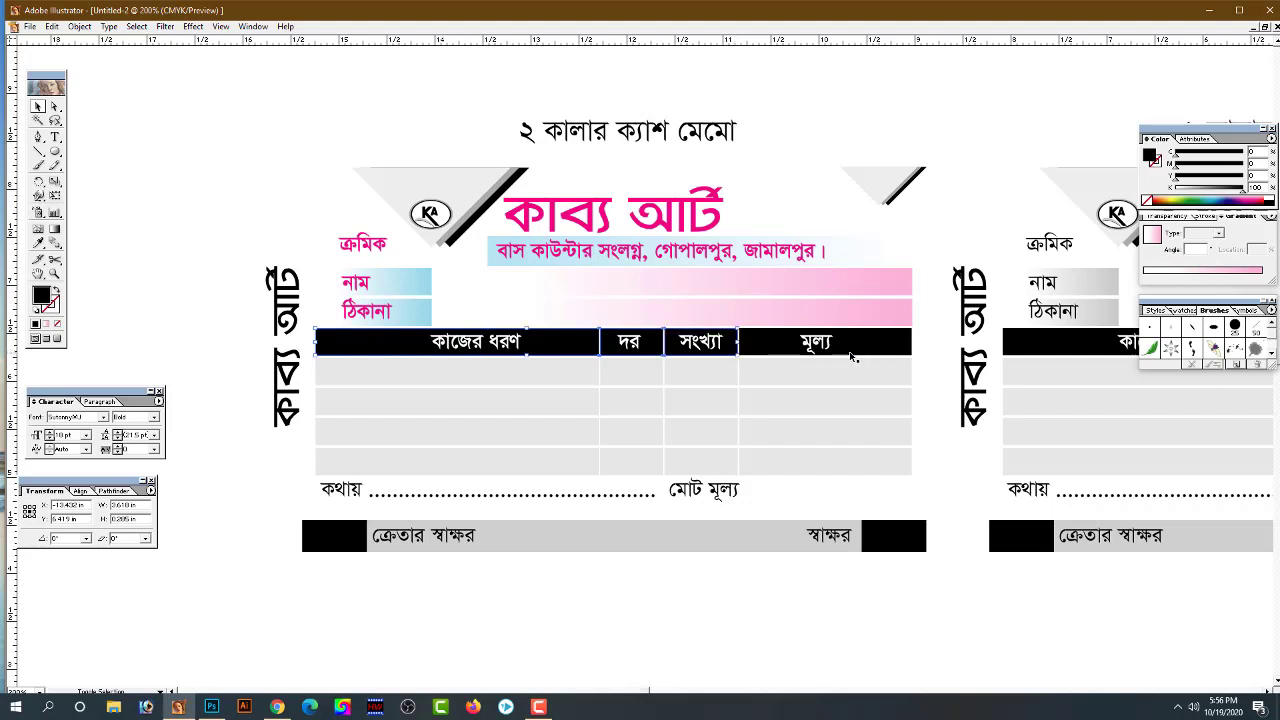
left_click(904, 350, "shift")
left_click_drag(1193, 196, 1205, 201)
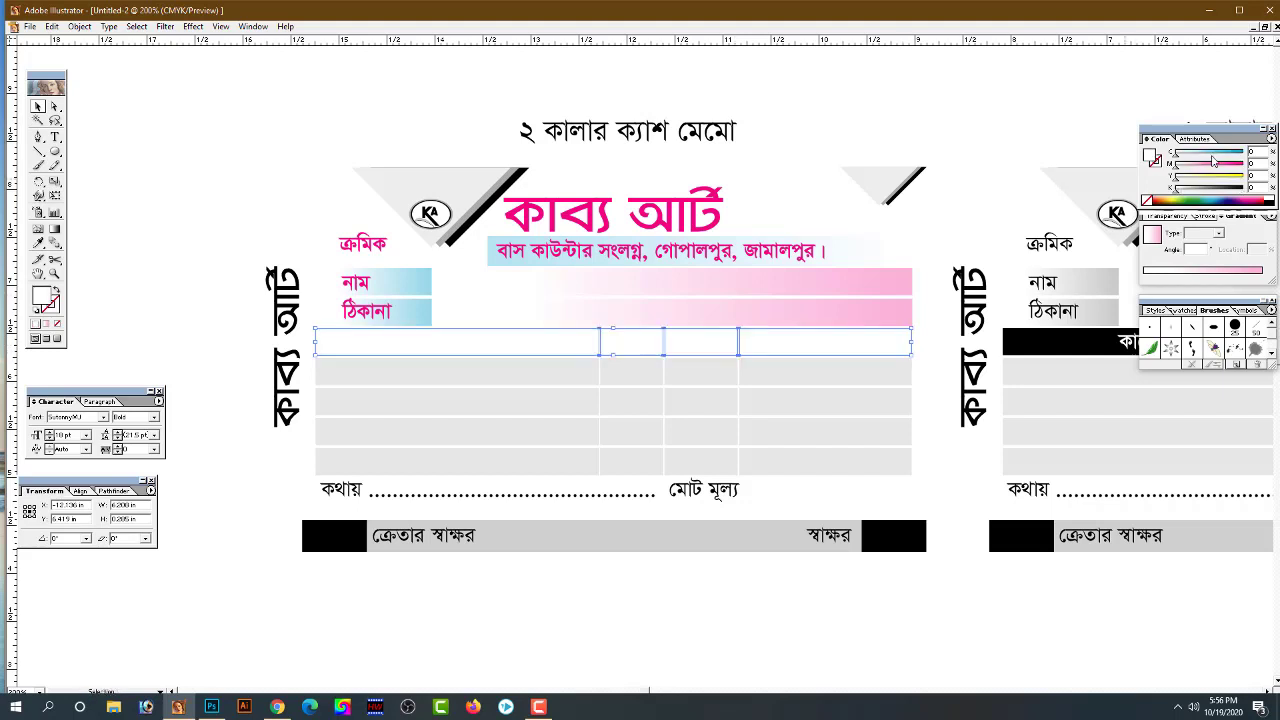
left_click(880, 585)
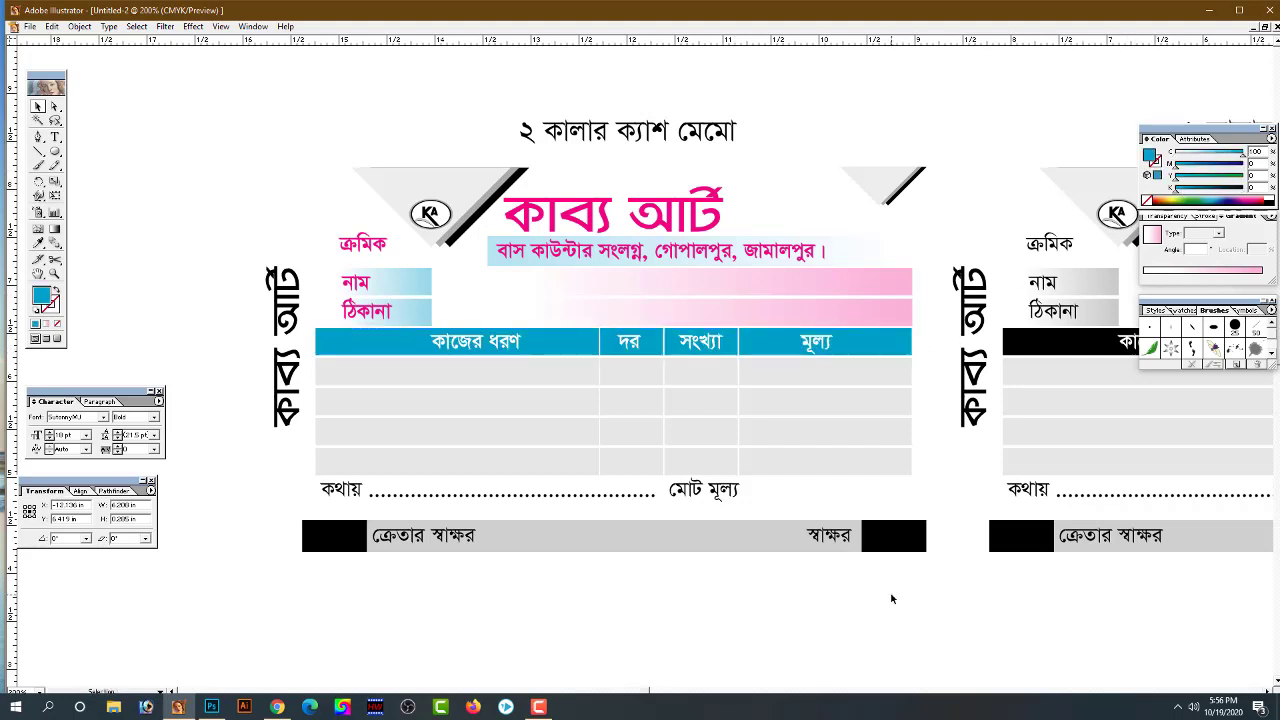
Color the signature bar's end blocks magenta and its middle strip light cyan
left_click_drag(857, 586, 872, 522)
left_click(925, 480)
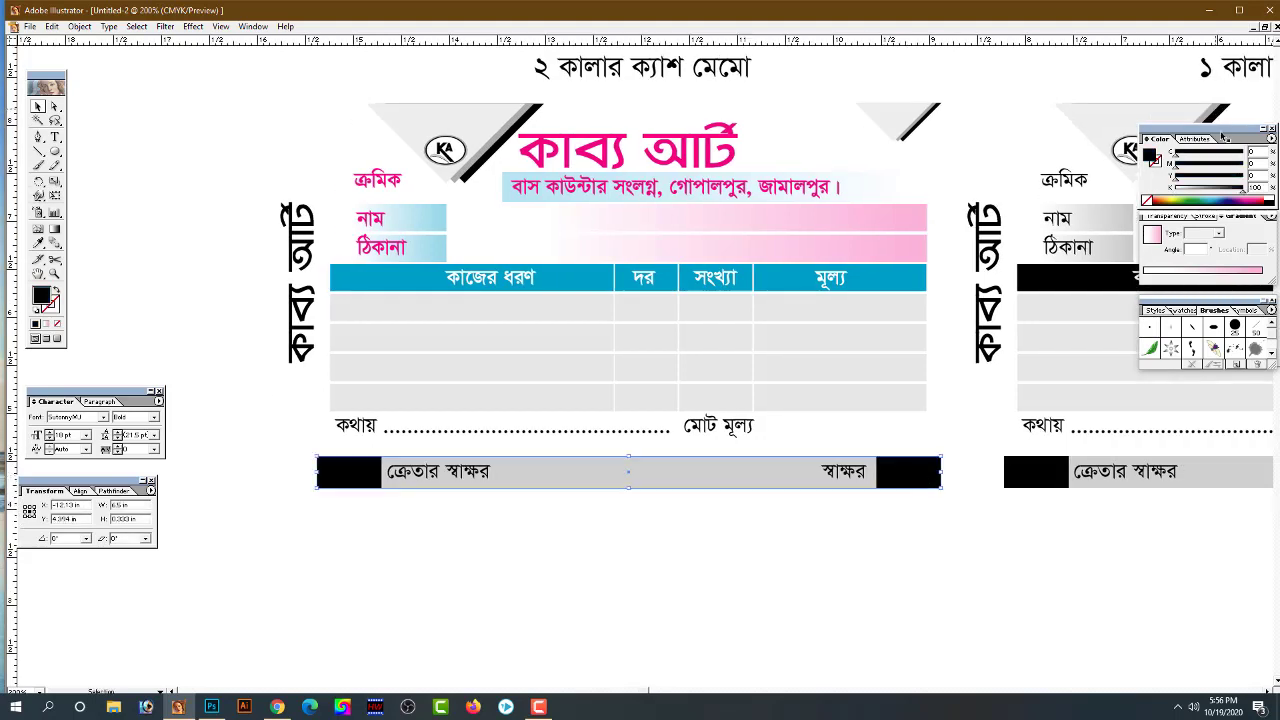
left_click_drag(1197, 190, 1250, 200)
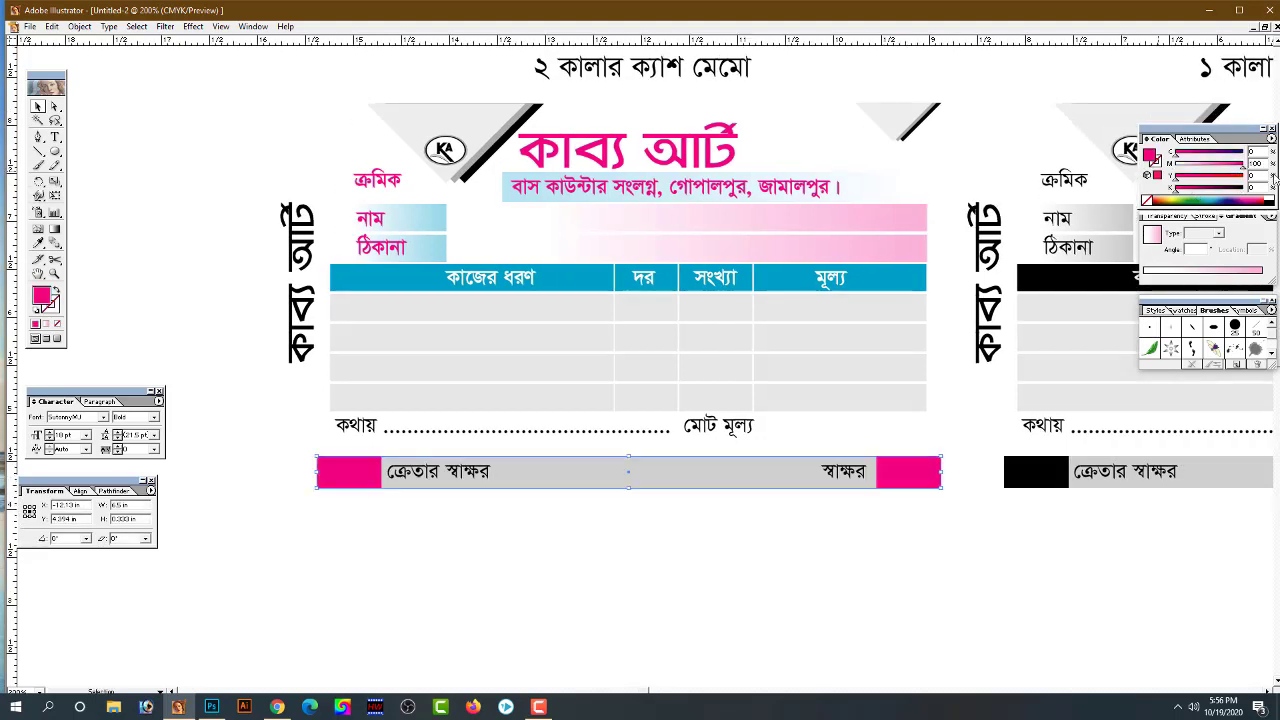
left_click(871, 484)
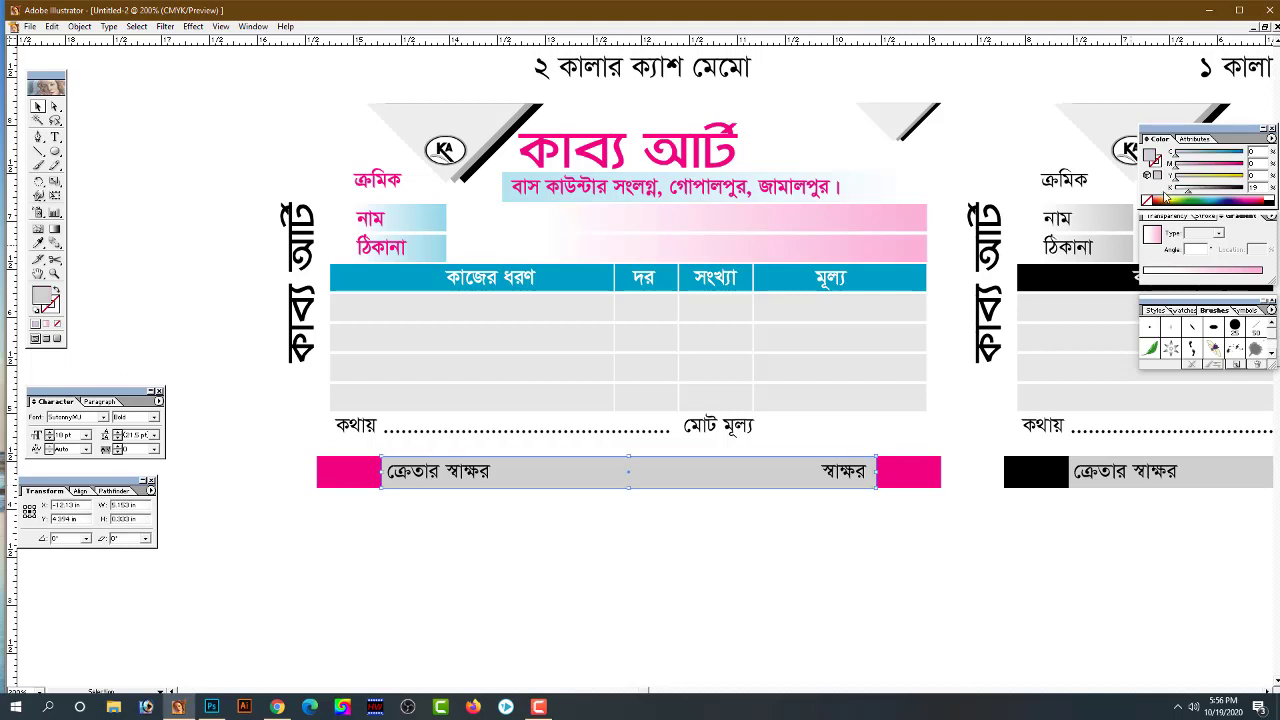
left_click(1190, 157)
left_click_drag(1190, 157, 1194, 157)
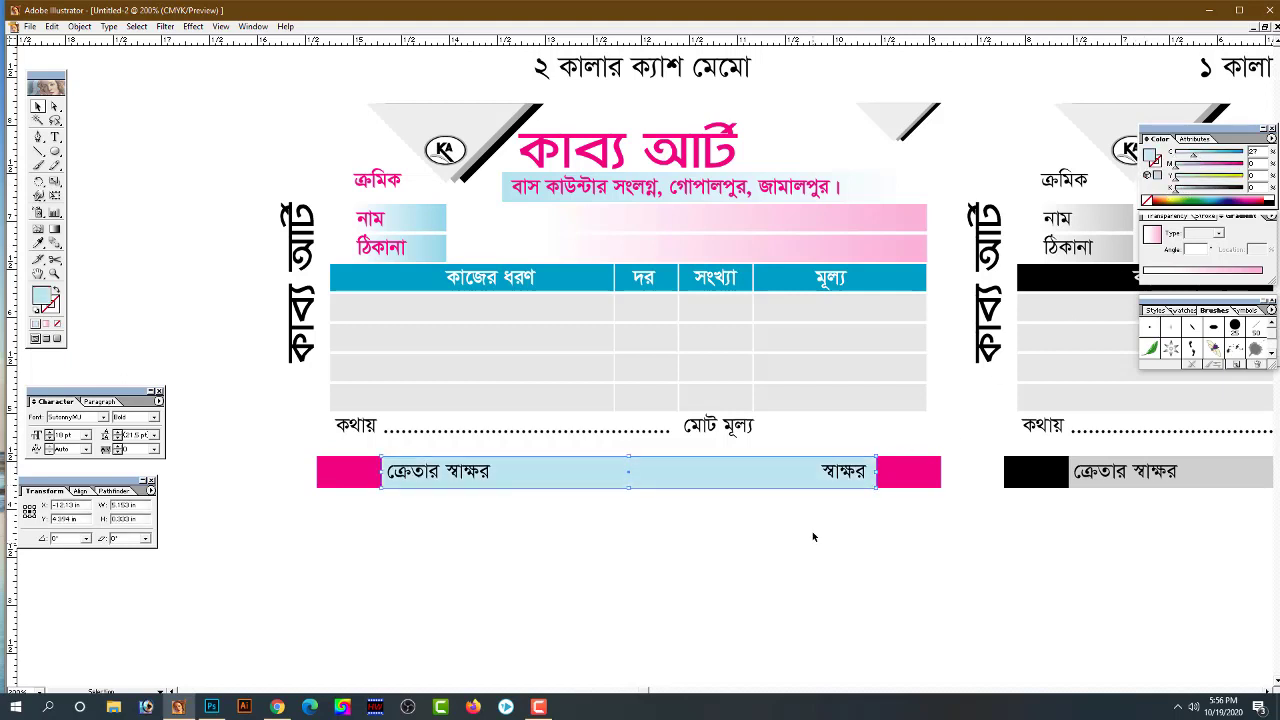
Make the signature bar text magenta and the কথায় / মোট মূল্য line cyan
left_click(843, 472)
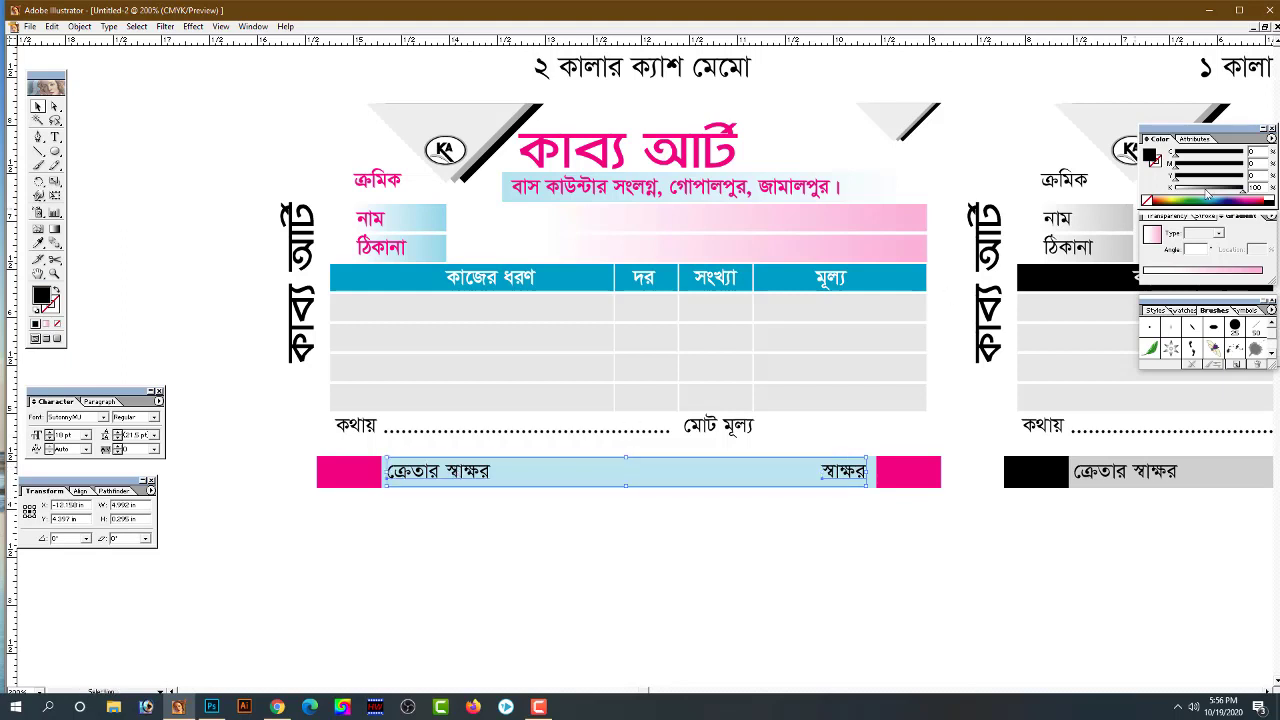
left_click_drag(1194, 190, 1173, 190)
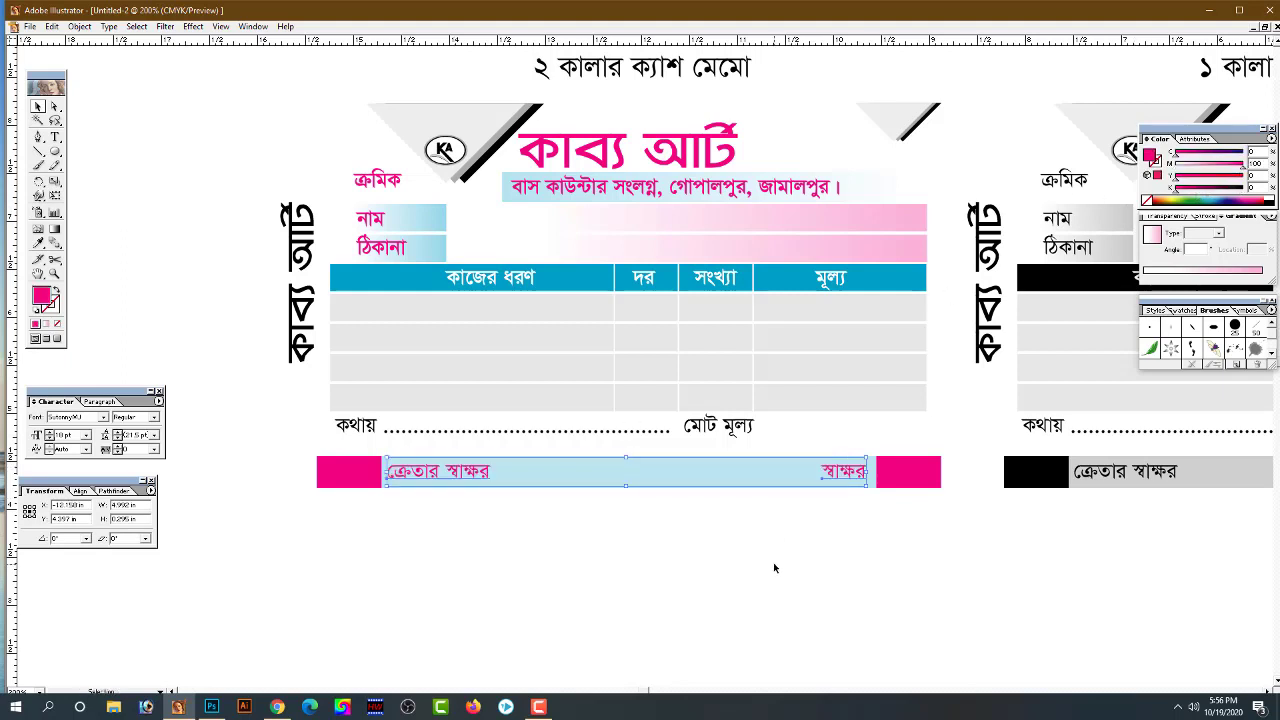
left_click(773, 562)
left_click(705, 428)
mouse_move(1205, 188)
left_mouse_down()
mouse_move(1176, 188)
mouse_move(1244, 152)
left_mouse_up()
left_click(739, 566)
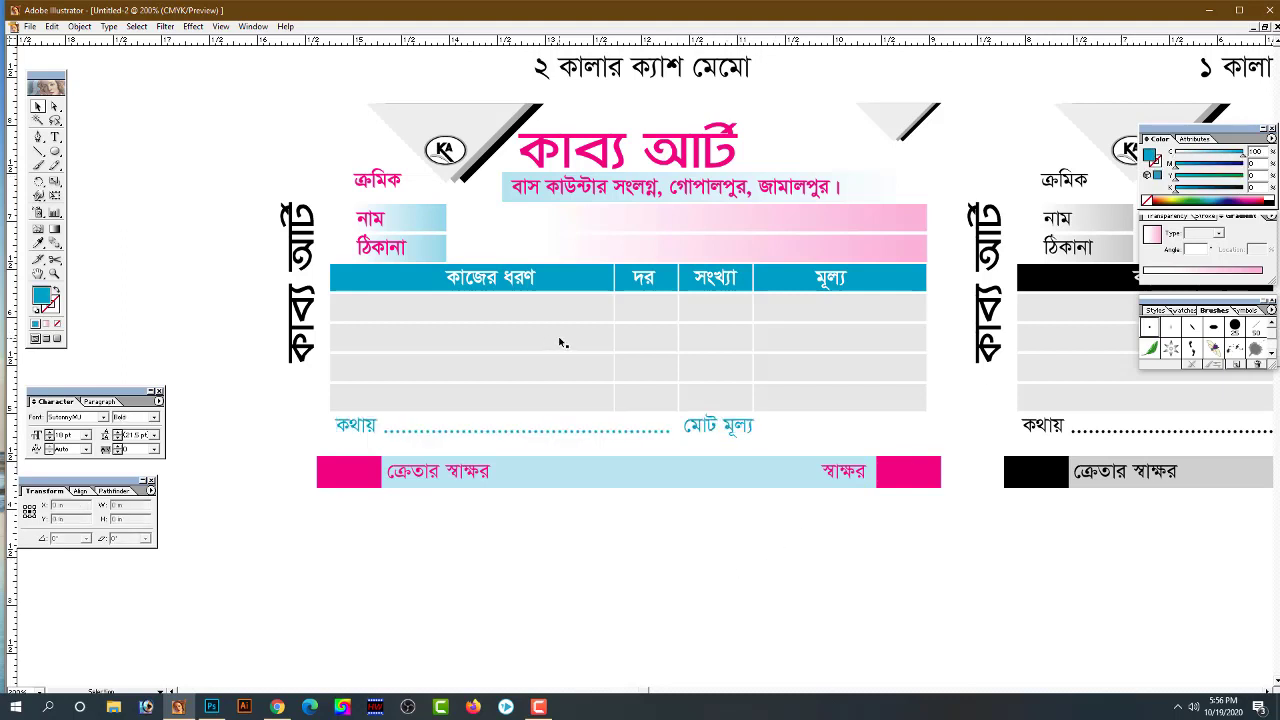
Give all sixteen table body cells, four per column, a light cyan fill instead of grey
left_click(565, 313)
left_click(580, 343, "shift")
left_click(580, 372, "shift")
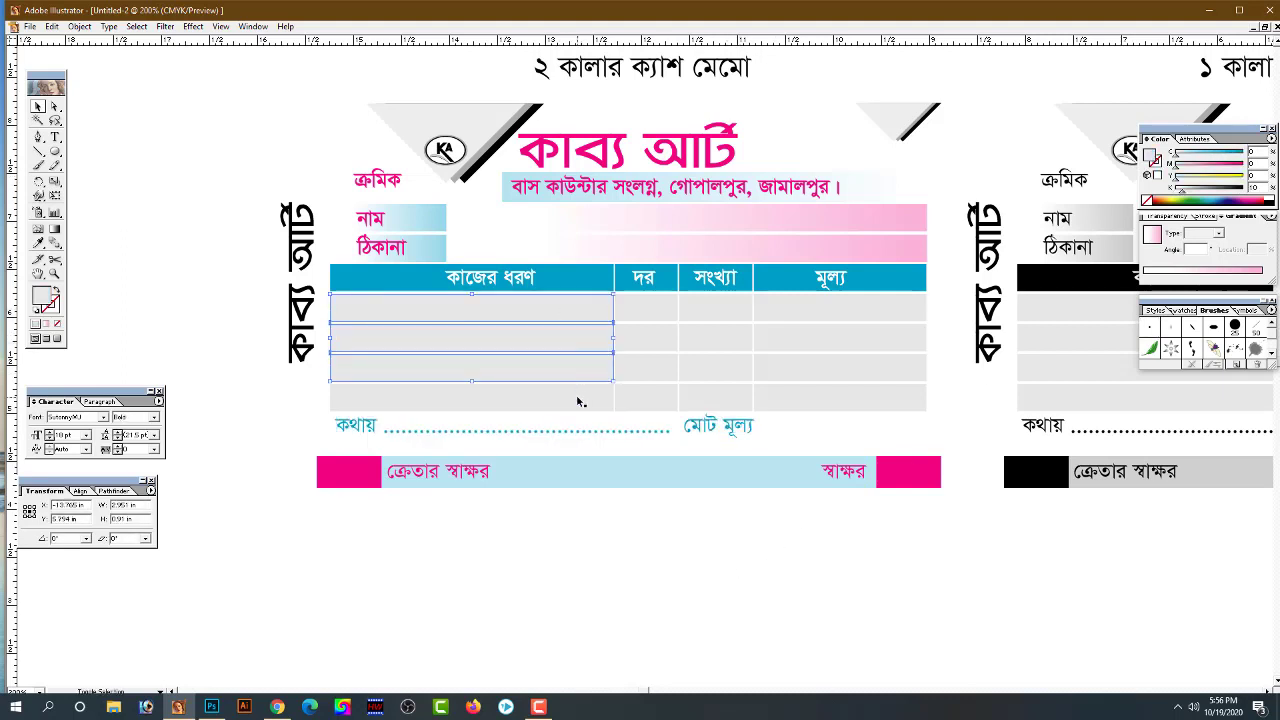
left_click(578, 401, "shift")
left_click(663, 395, "shift")
left_click(654, 366, "shift")
left_click(658, 338, "shift")
left_click(663, 308, "shift")
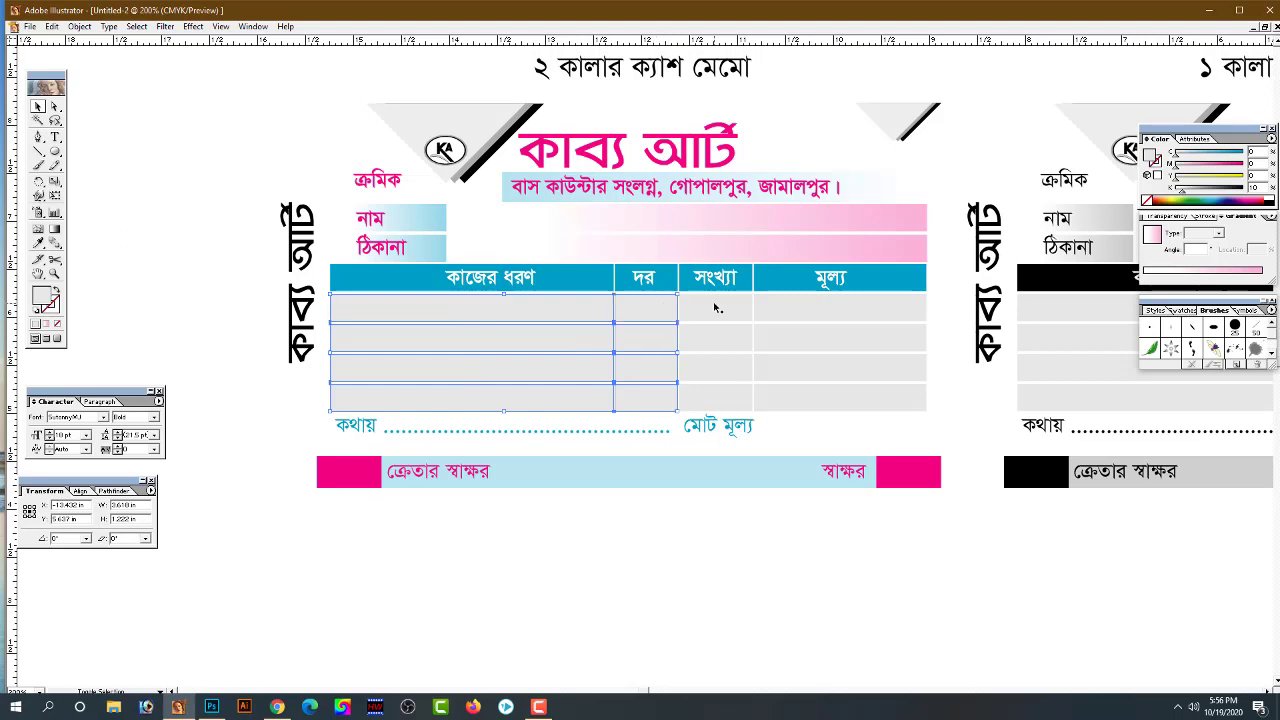
left_click(716, 308, "shift")
left_click(715, 345, "shift")
left_click(717, 369, "shift")
left_click(723, 404, "shift")
left_click(802, 388, "shift")
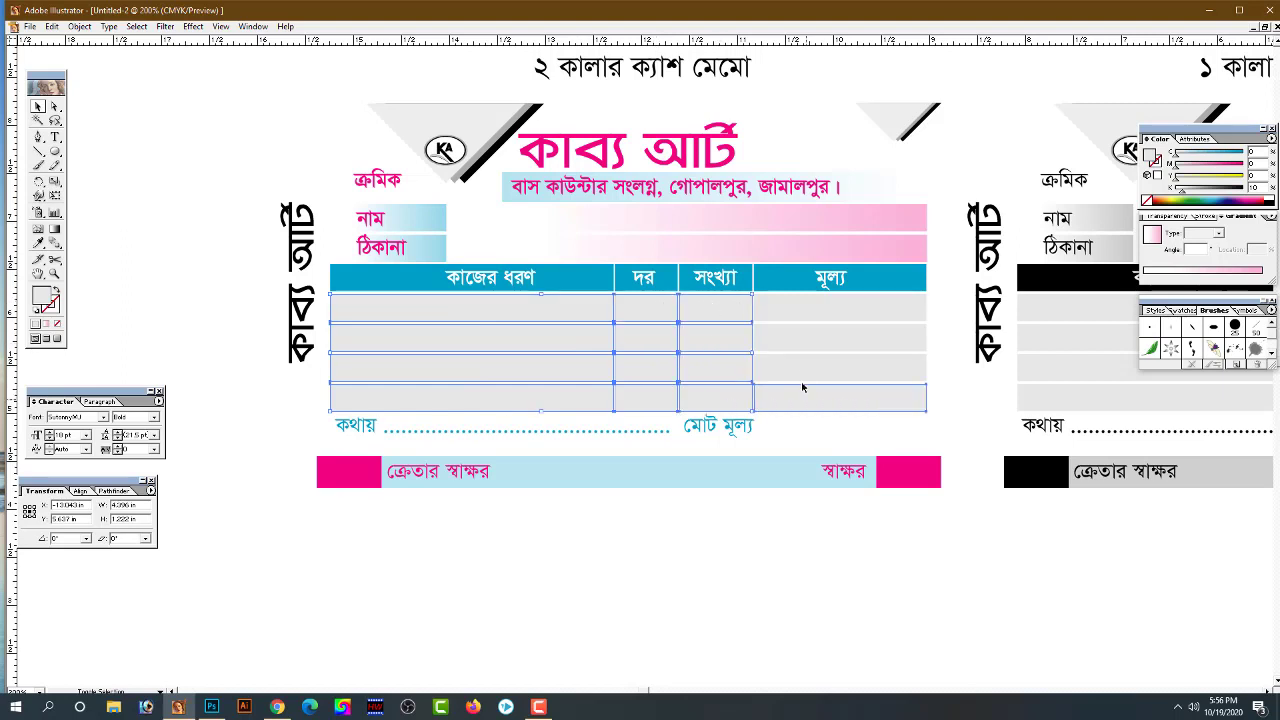
left_click(808, 366, "shift")
left_click(817, 335, "shift")
left_click(826, 308, "shift")
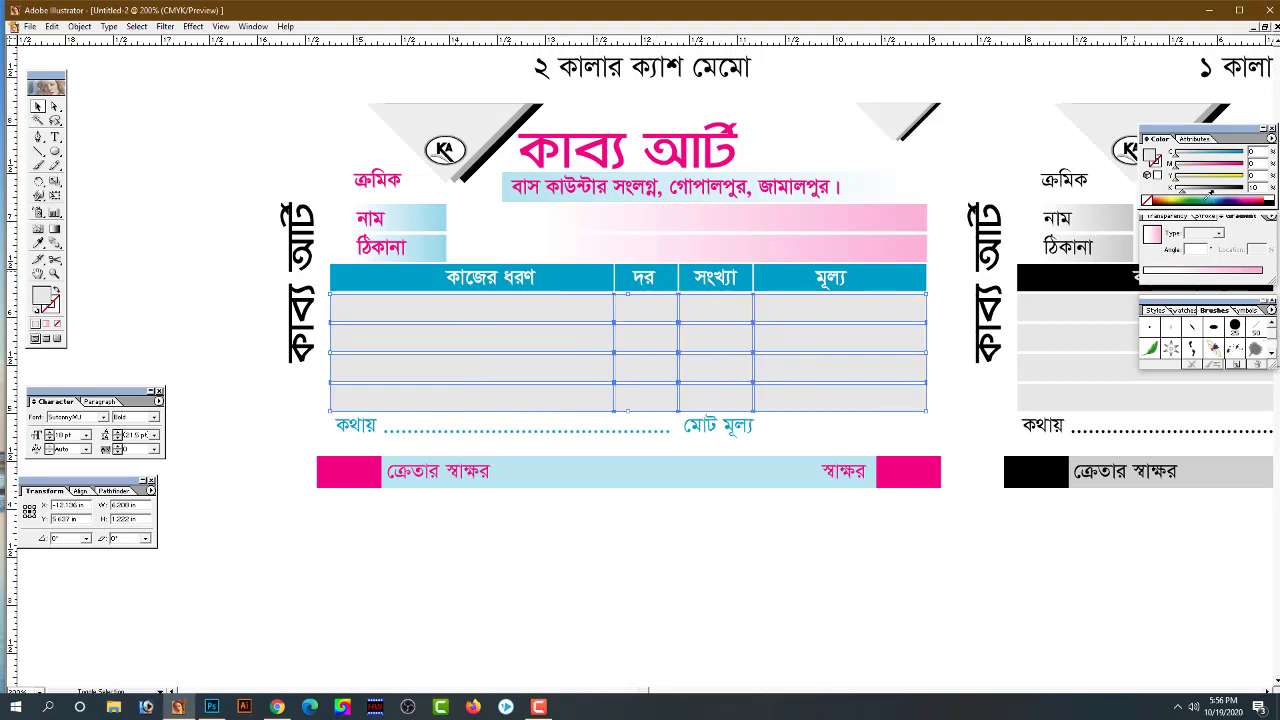
mouse_move(1182, 193)
left_mouse_down()
mouse_move(1158, 200)
mouse_move(1190, 157)
left_mouse_up()
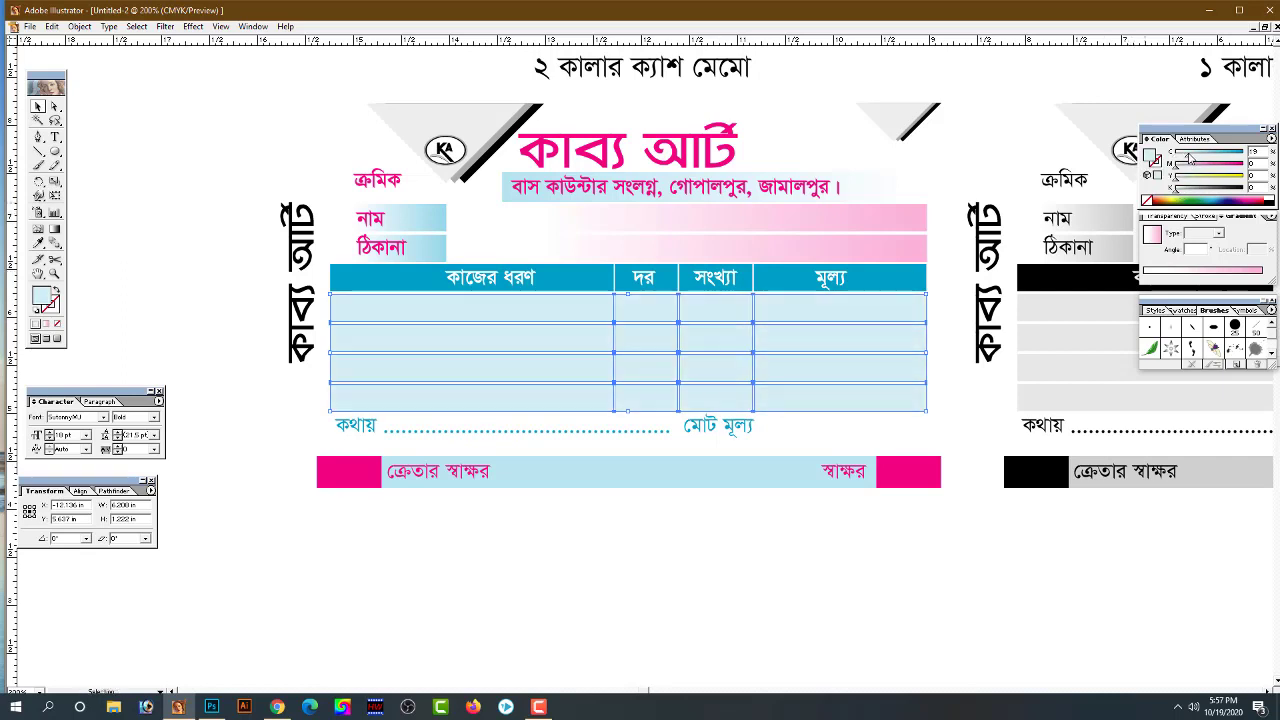
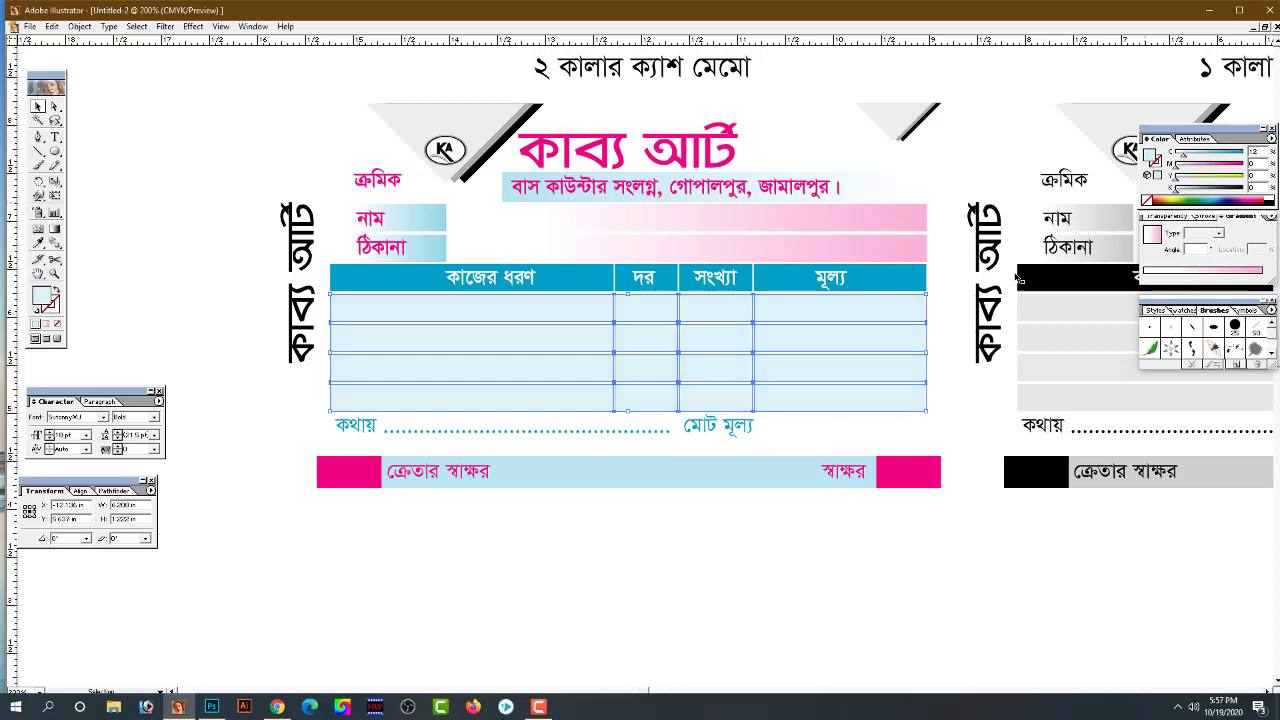
Tint the দর column and মূল্য column cells pink by removing their cyan
left_click(686, 557)
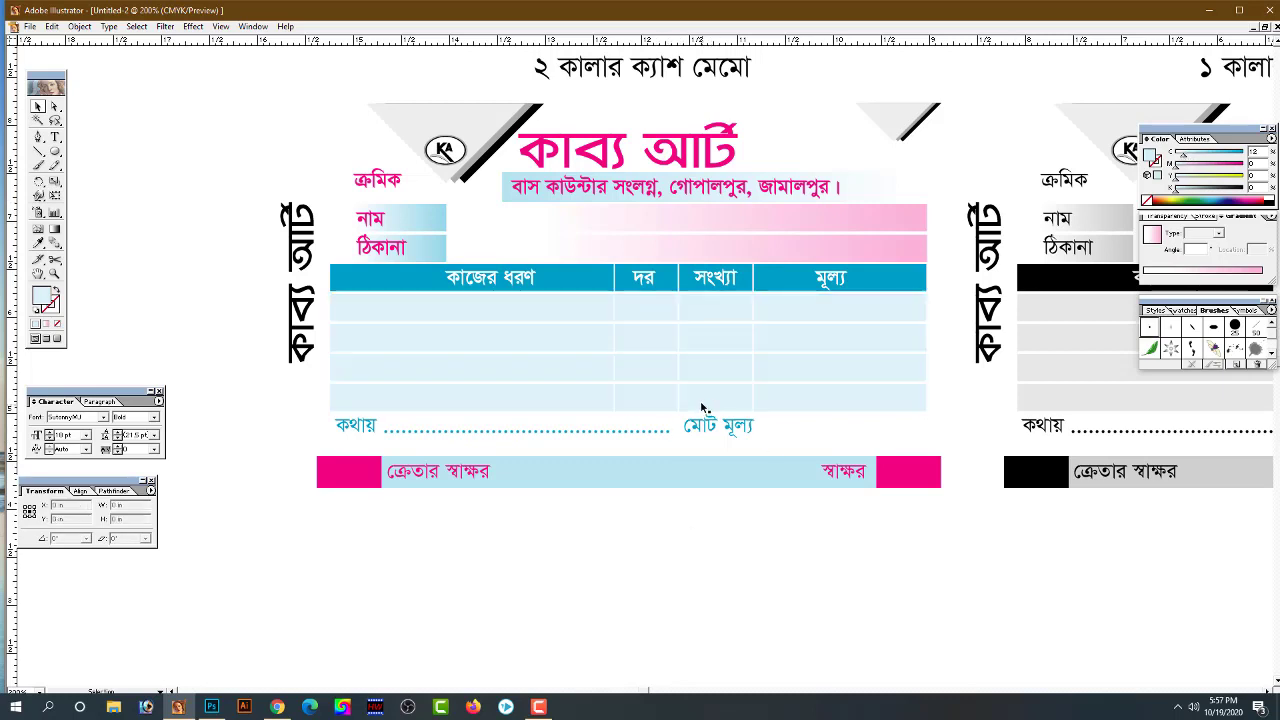
left_click_drag(663, 404, 665, 309)
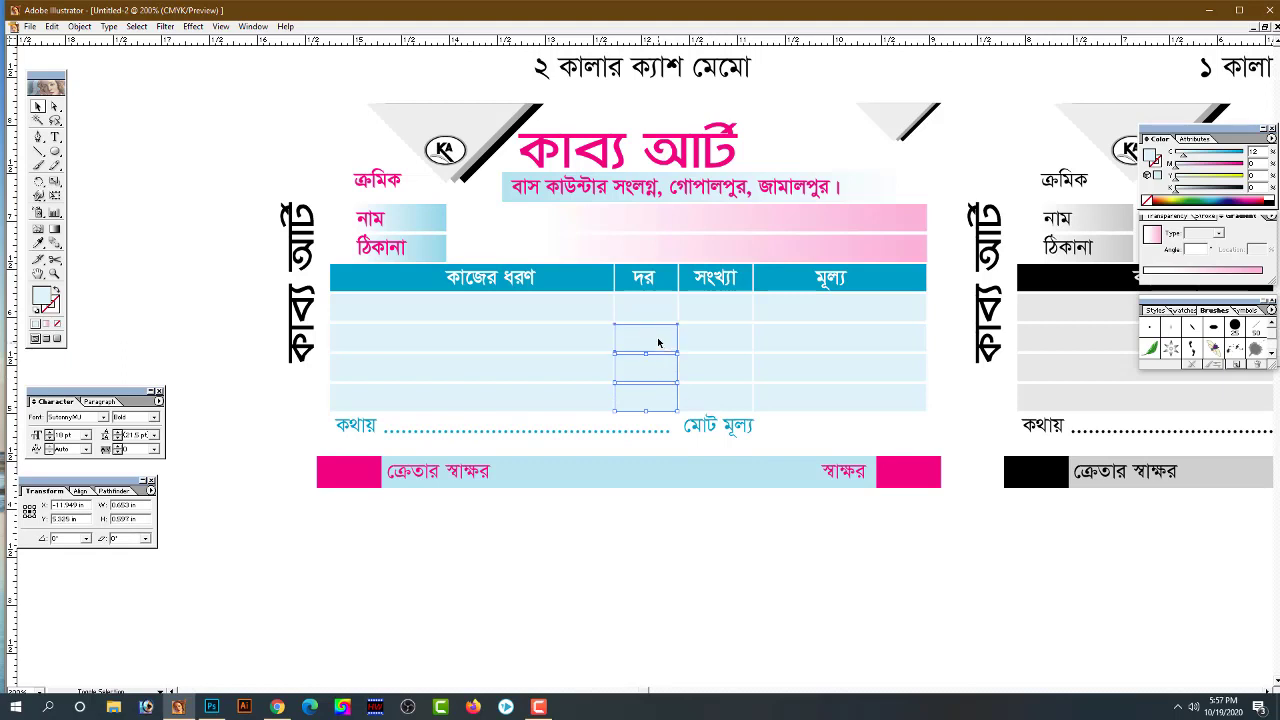
left_click(855, 314, "shift")
left_click(856, 350, "shift")
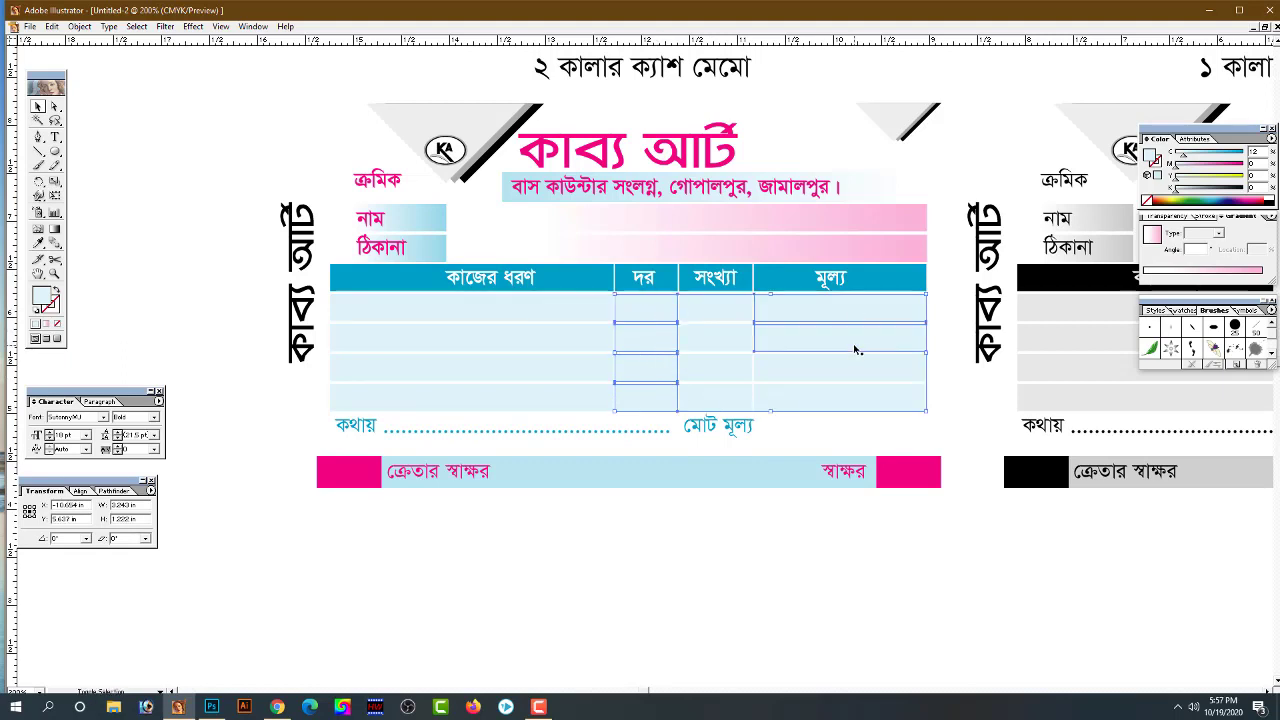
left_click(850, 378, "shift")
left_click(855, 405, "shift")
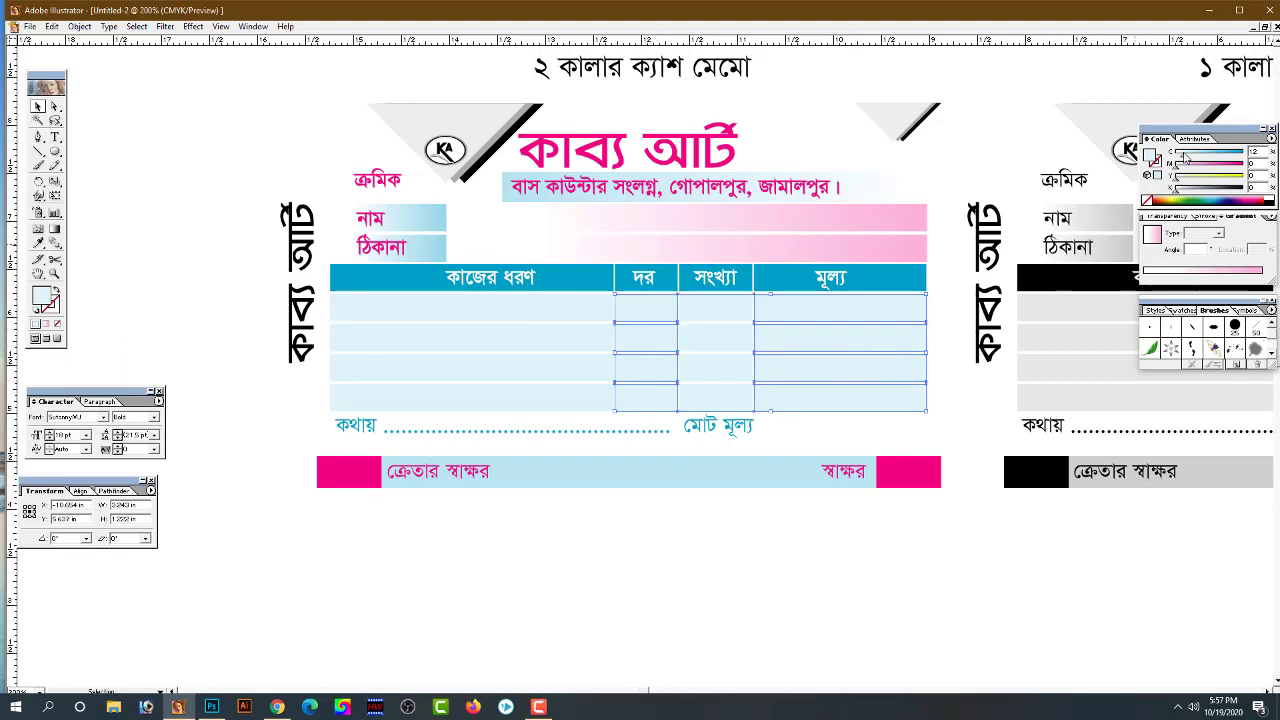
mouse_move(1185, 158)
left_mouse_down()
mouse_move(1153, 162)
mouse_move(1186, 165)
left_mouse_up()
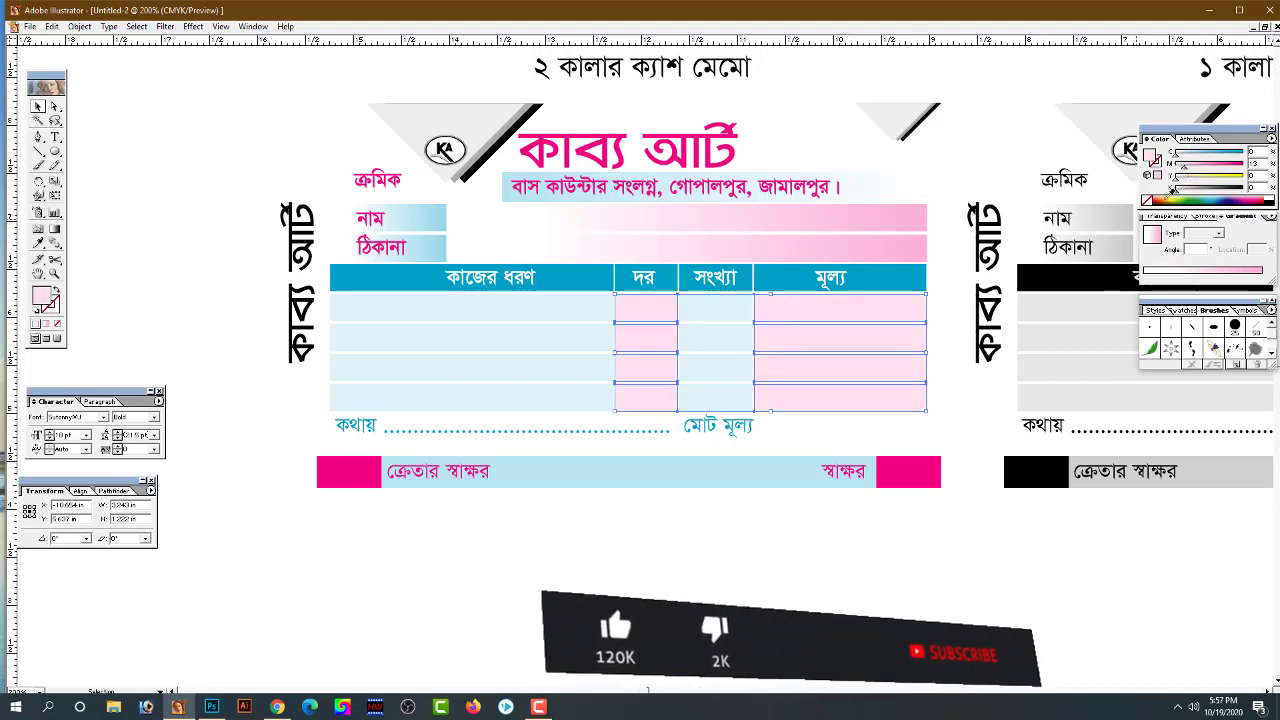
left_click(750, 567)
Make the vertical কাব্য আর্ট side text magenta
scroll(686, 414, "up", 3)
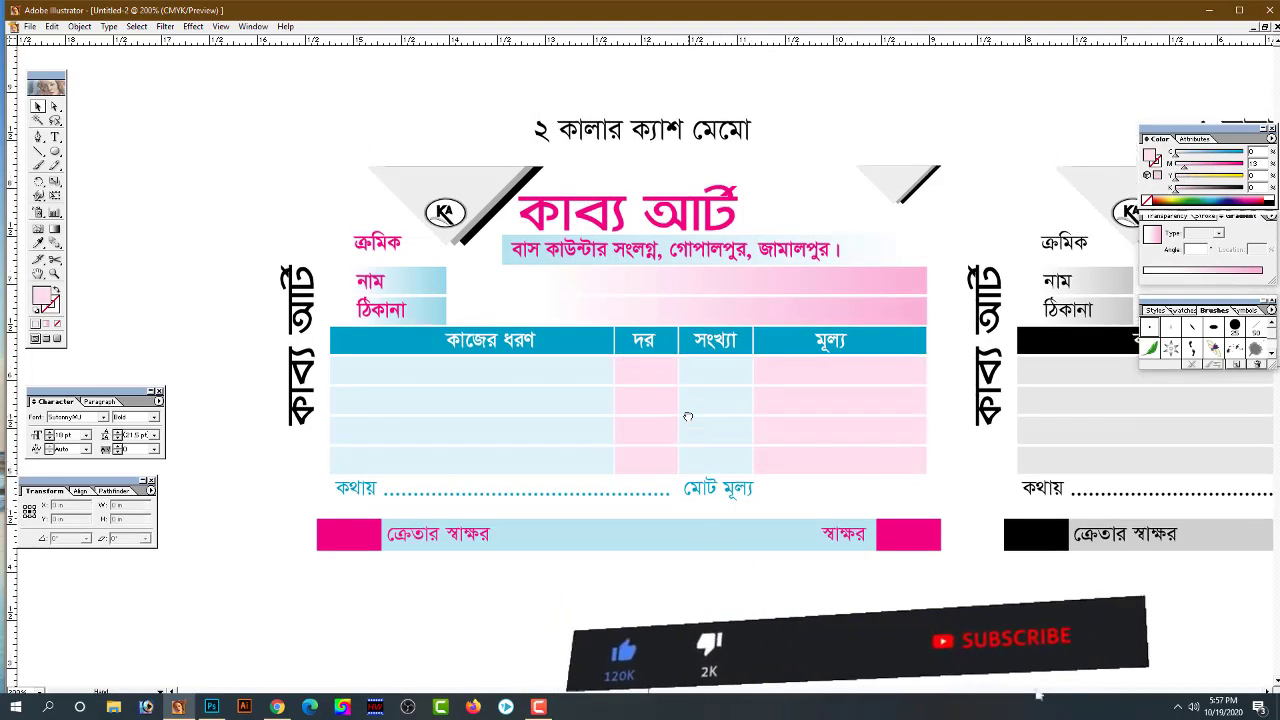
scroll(694, 437, "up", 2)
left_click(310, 366)
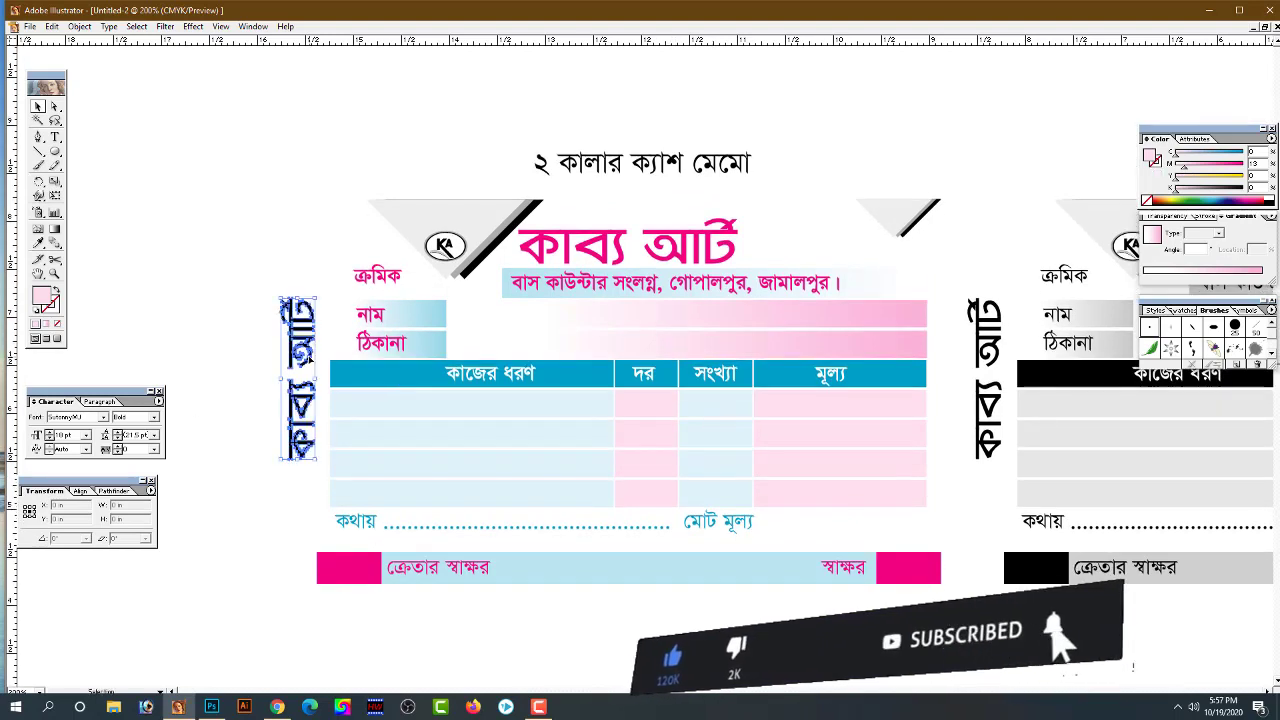
mouse_move(1196, 190)
left_mouse_down()
mouse_move(1176, 190)
mouse_move(1233, 166)
left_mouse_up()
key("ctrl+shift+a")
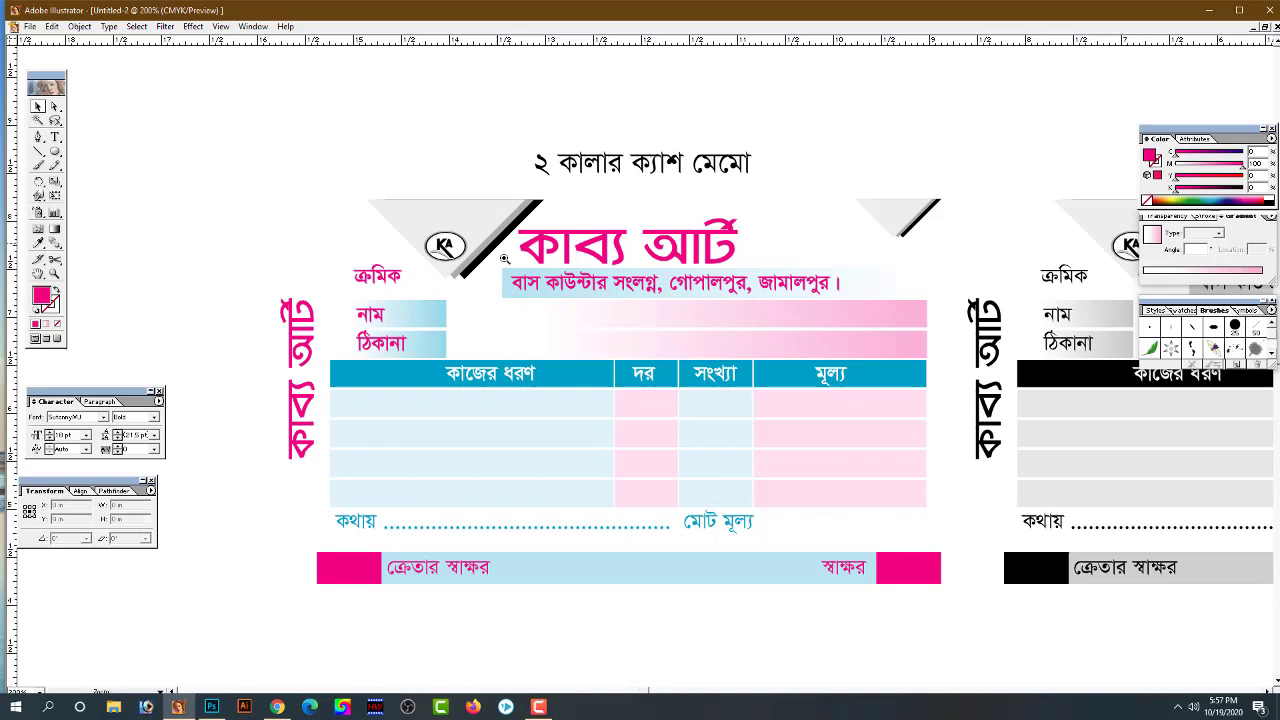
key("ctrl+equal")
key("ctrl+equal")
Duplicate the KA logo above the triangle and give the copy a light cyan outer fill
left_click(393, 318)
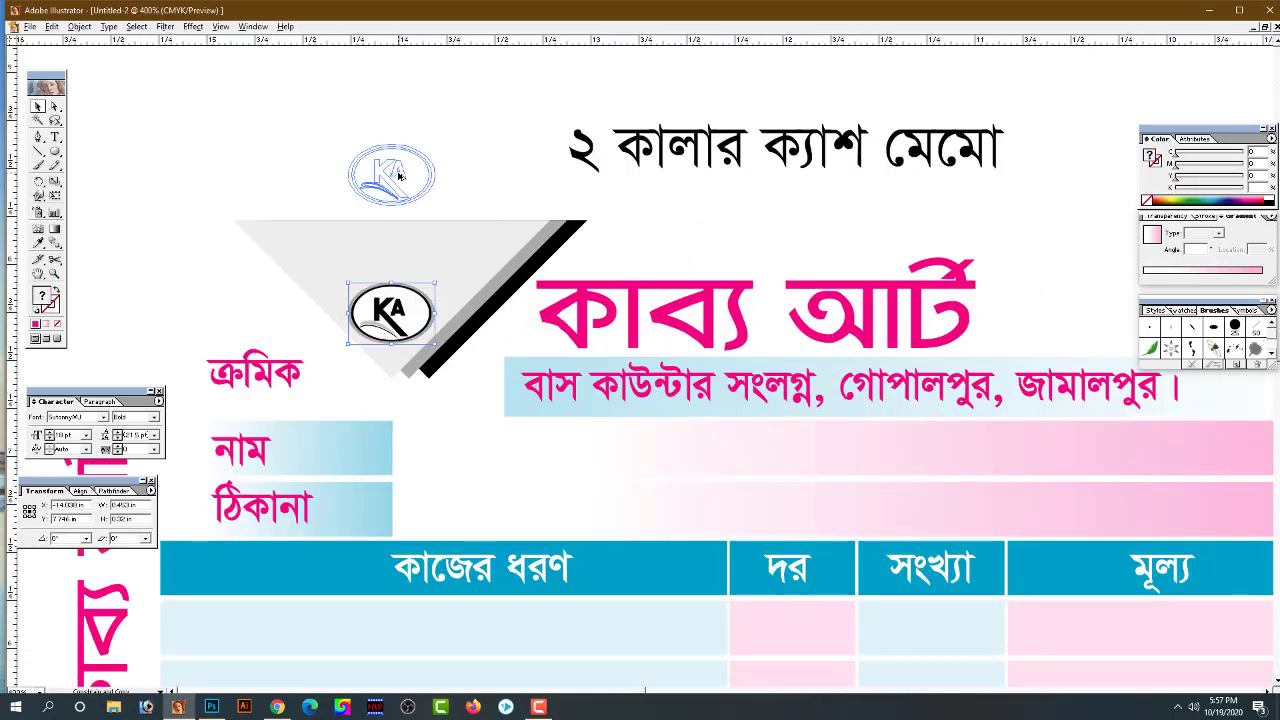
left_click_drag(403, 313, 403, 174)
right_click(408, 193)
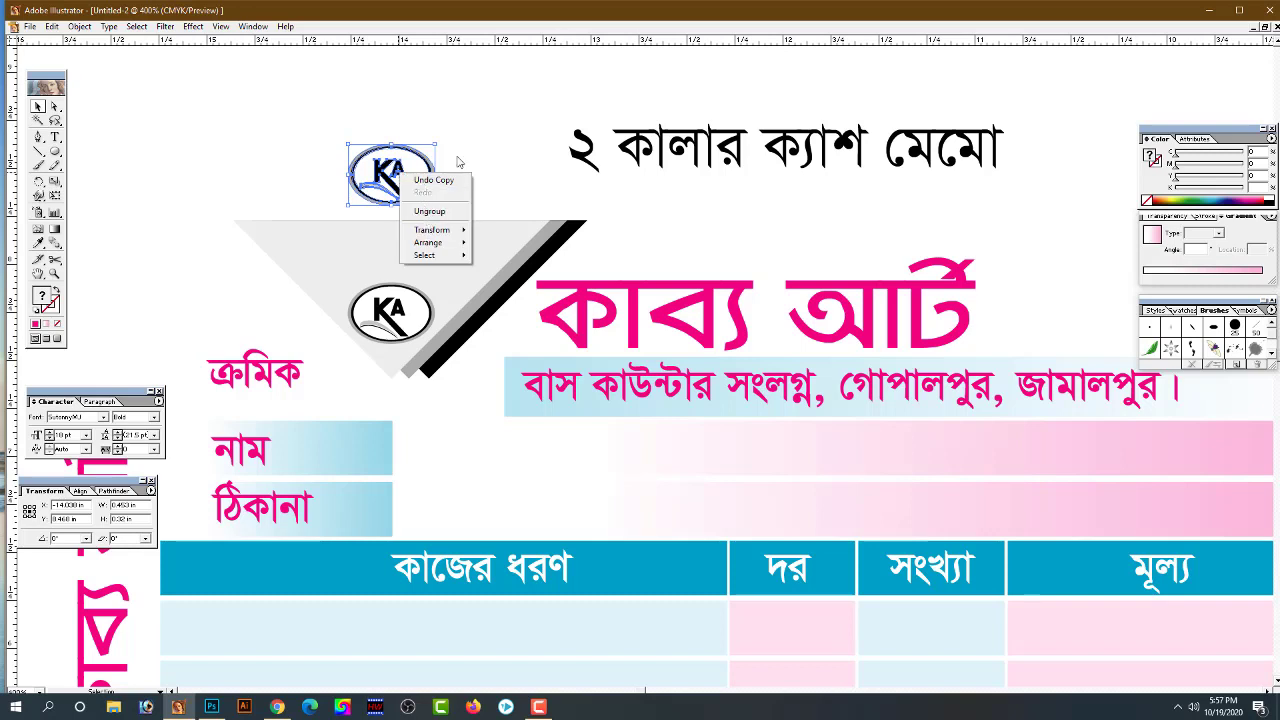
left_click(430, 211)
left_click(442, 167)
left_click(390, 168)
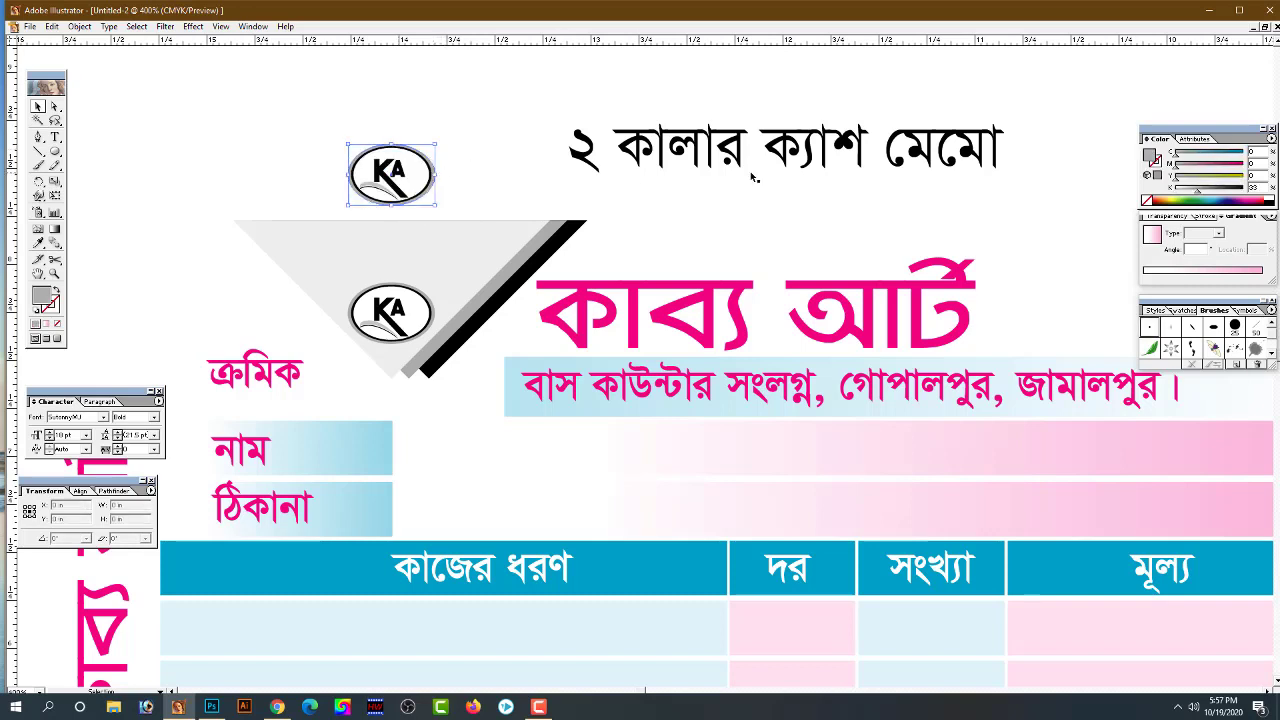
left_click(1197, 197)
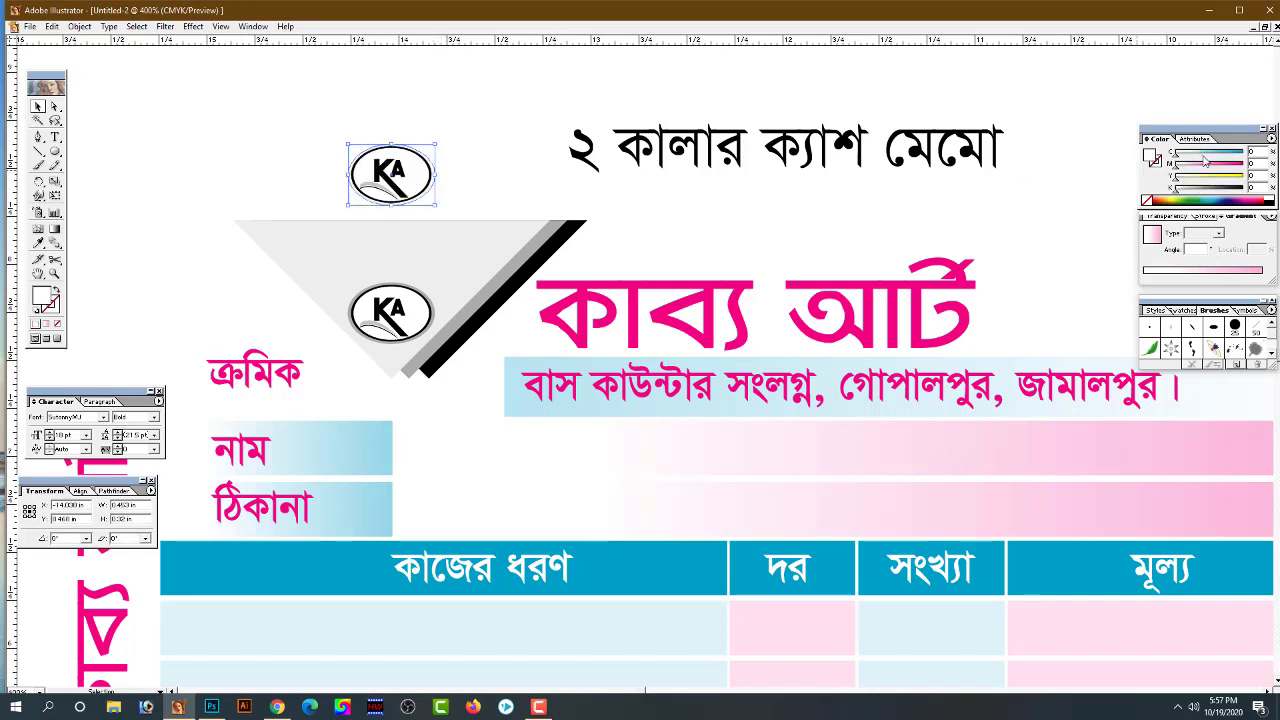
Turn the copied logo's black ellipse ring magenta
left_click(436, 178)
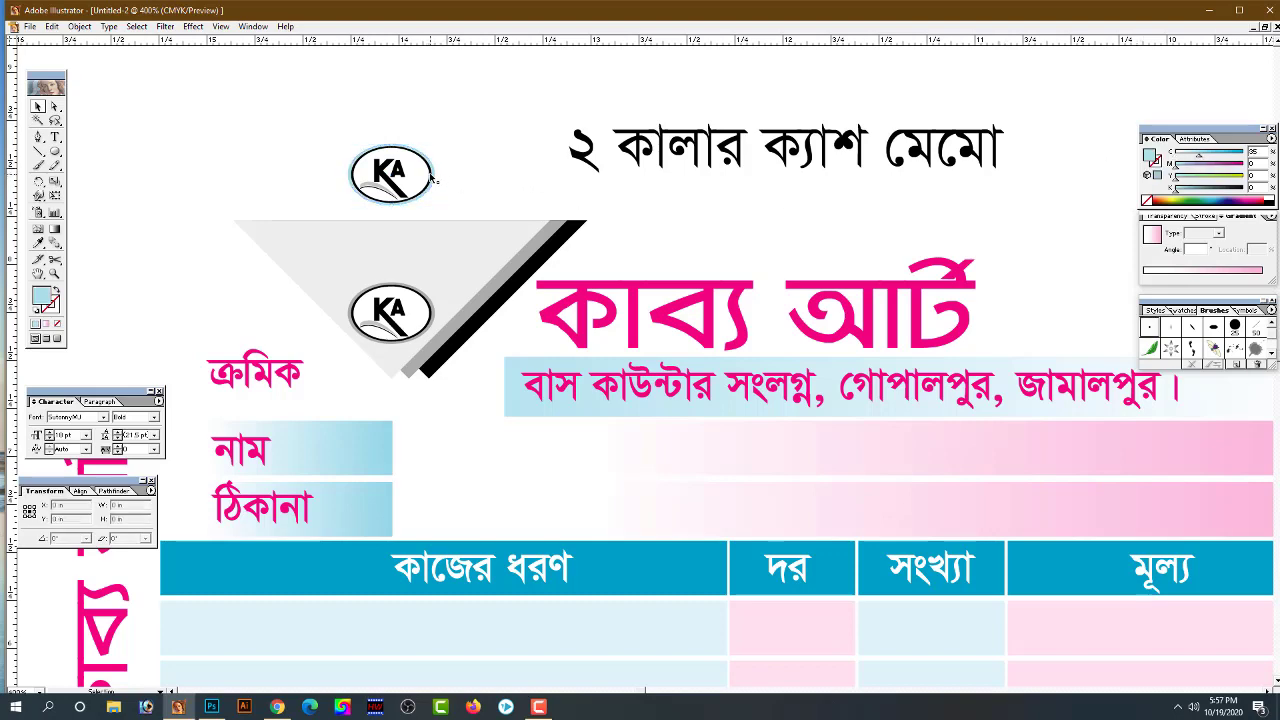
left_click(430, 175)
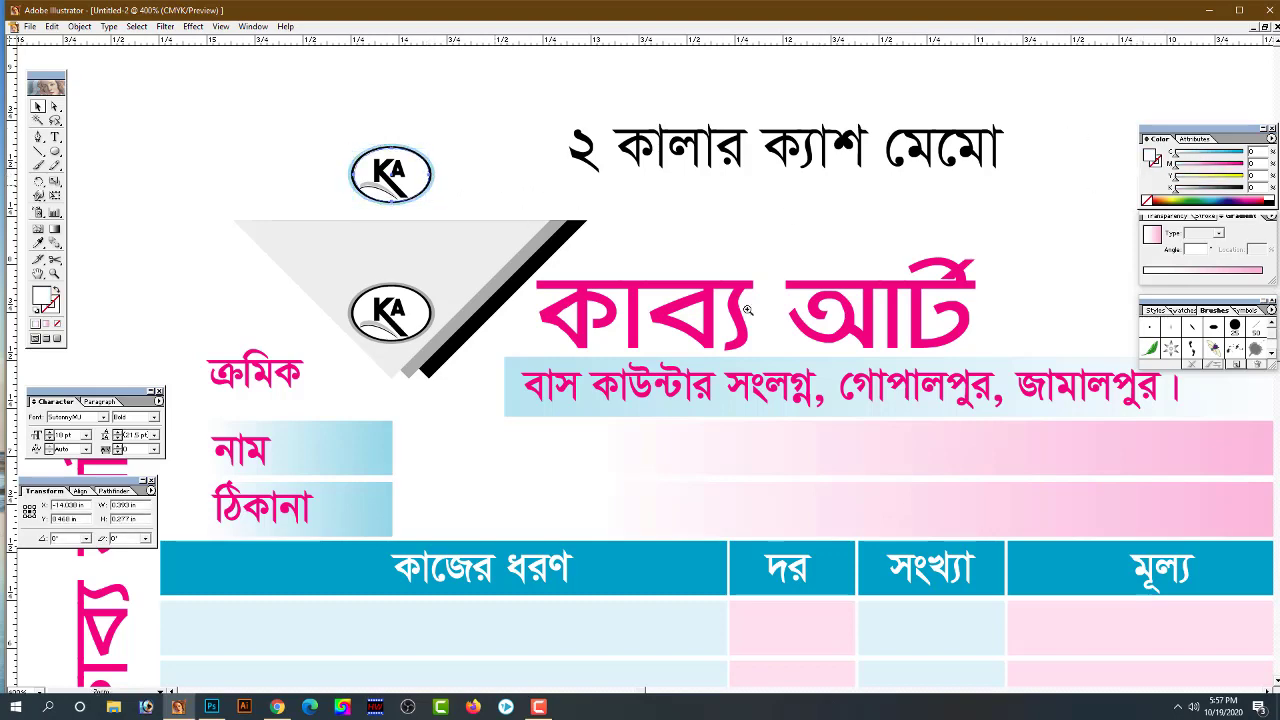
key("ctrl+plus")
key("ctrl+plus")
left_click_drag(565, 265, 613, 249)
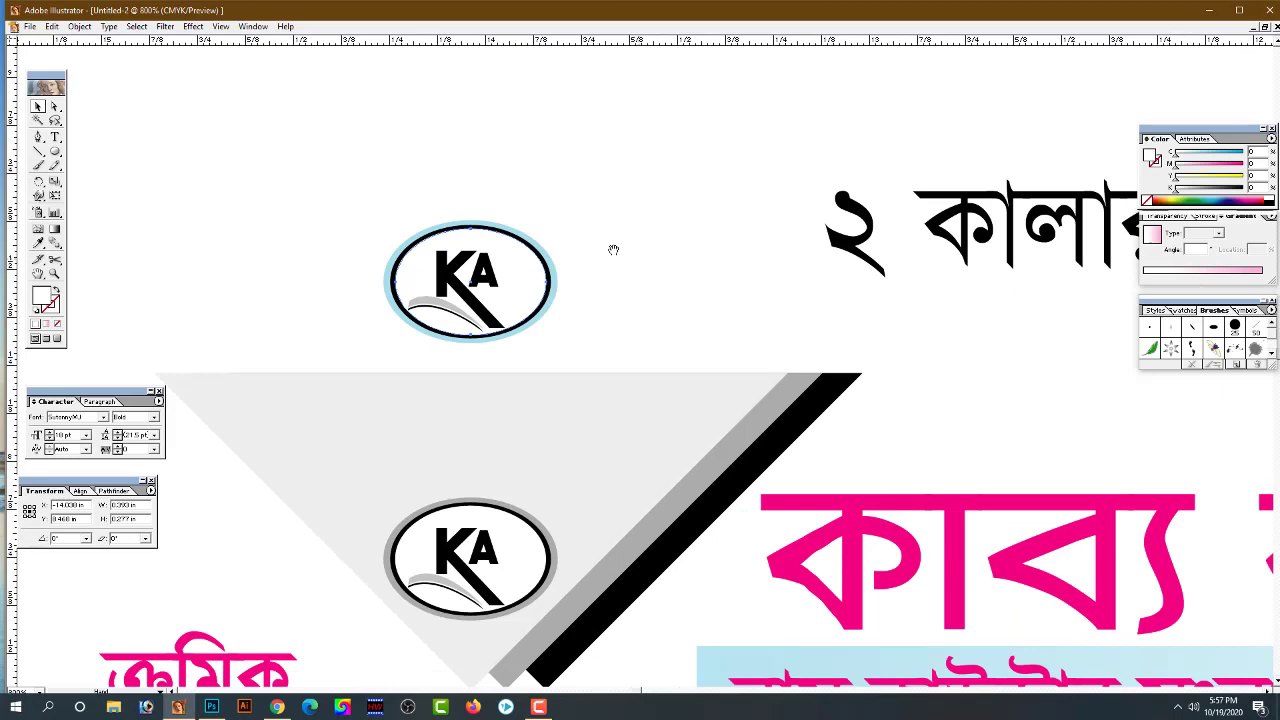
left_click(551, 283)
mouse_move(1197, 188)
left_mouse_down()
mouse_move(1176, 188)
mouse_move(1260, 166)
left_mouse_up()
left_click(638, 211)
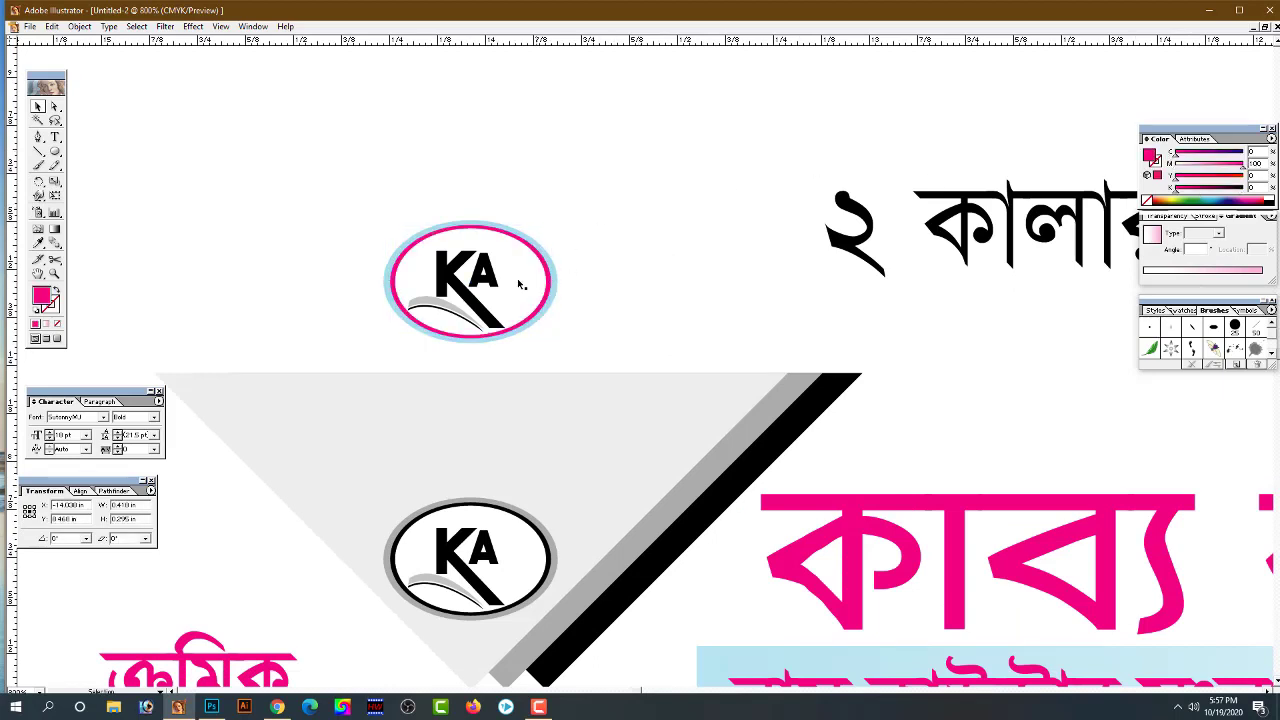
Make the logo's K letter magenta and its A letter cyan
left_click(466, 301)
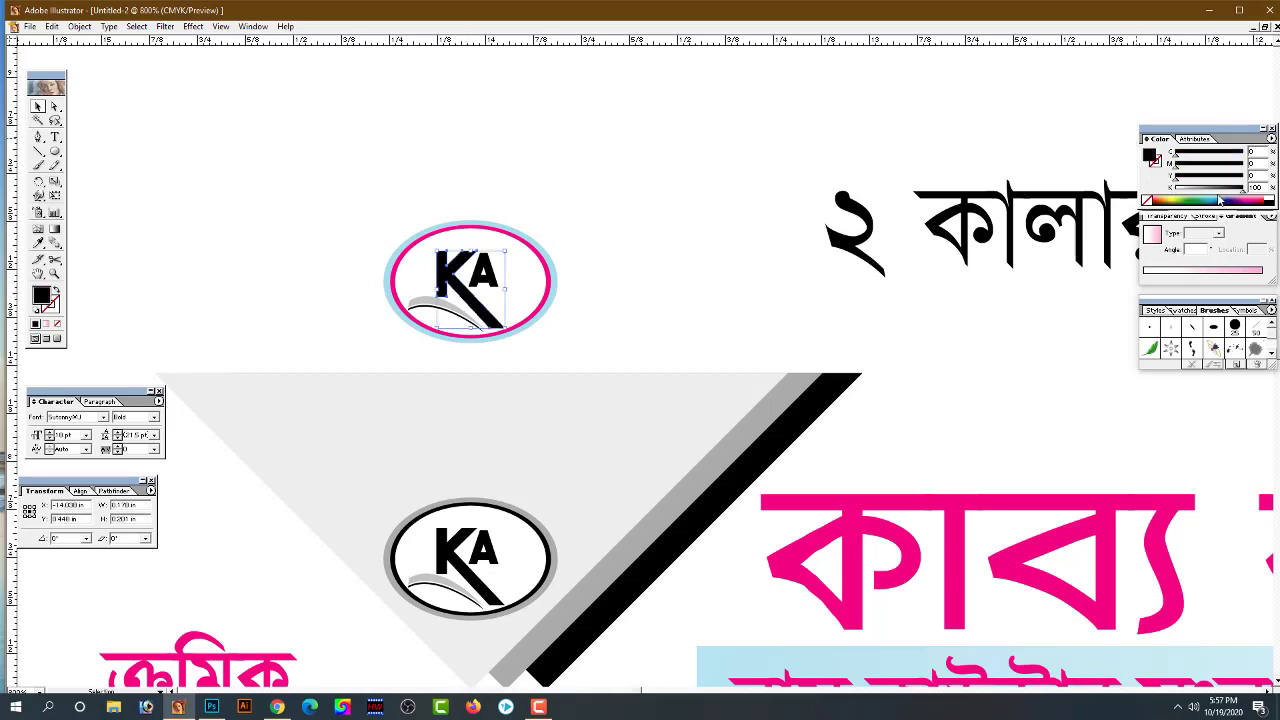
left_click_drag(1204, 188, 1176, 188)
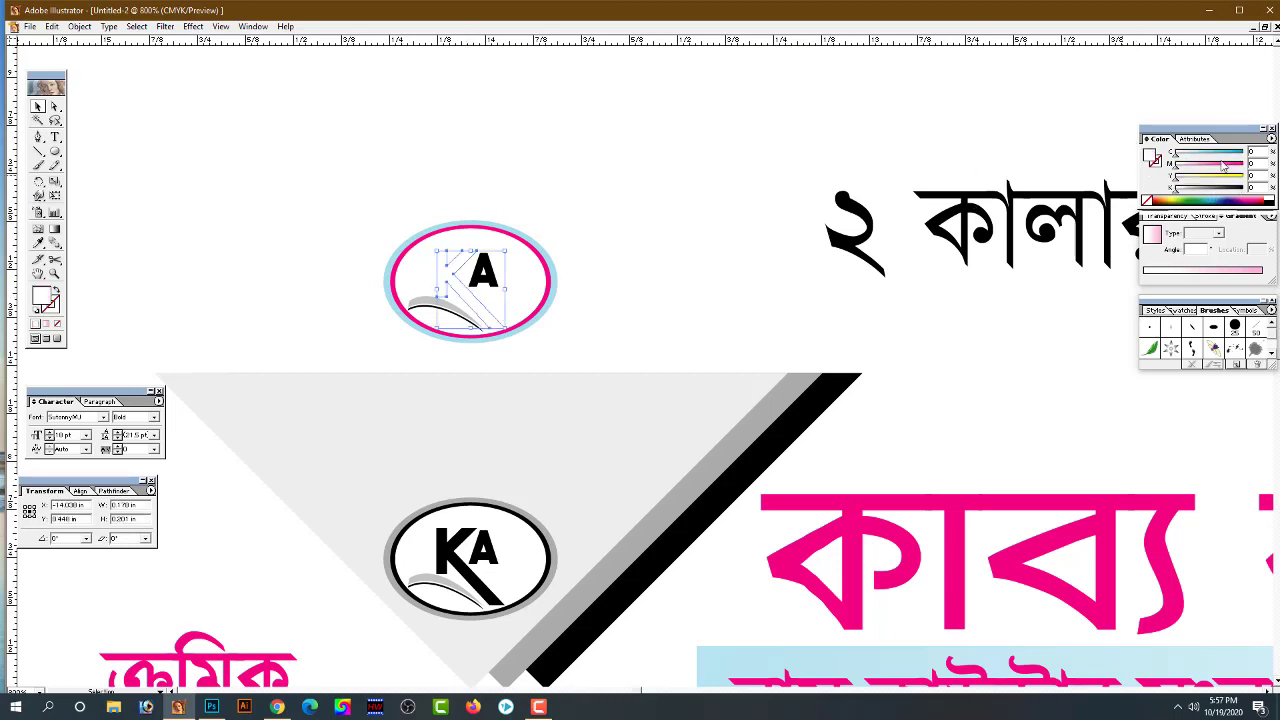
left_click(600, 149)
left_click(491, 271)
mouse_move(1211, 187)
left_mouse_down()
mouse_move(1176, 187)
mouse_move(1244, 152)
left_mouse_up()
left_click(719, 195)
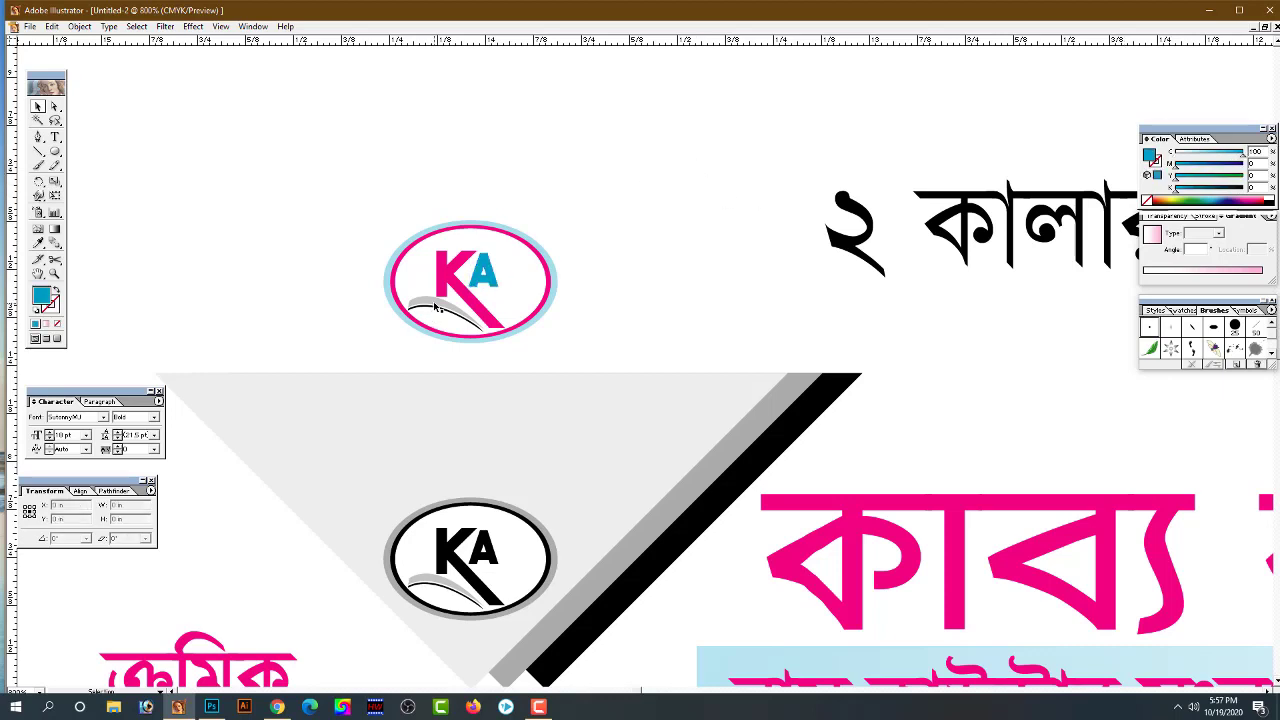
Recolour the logo's grey and black swoosh curves cyan
left_click(432, 314)
left_click(479, 298)
left_click(726, 330)
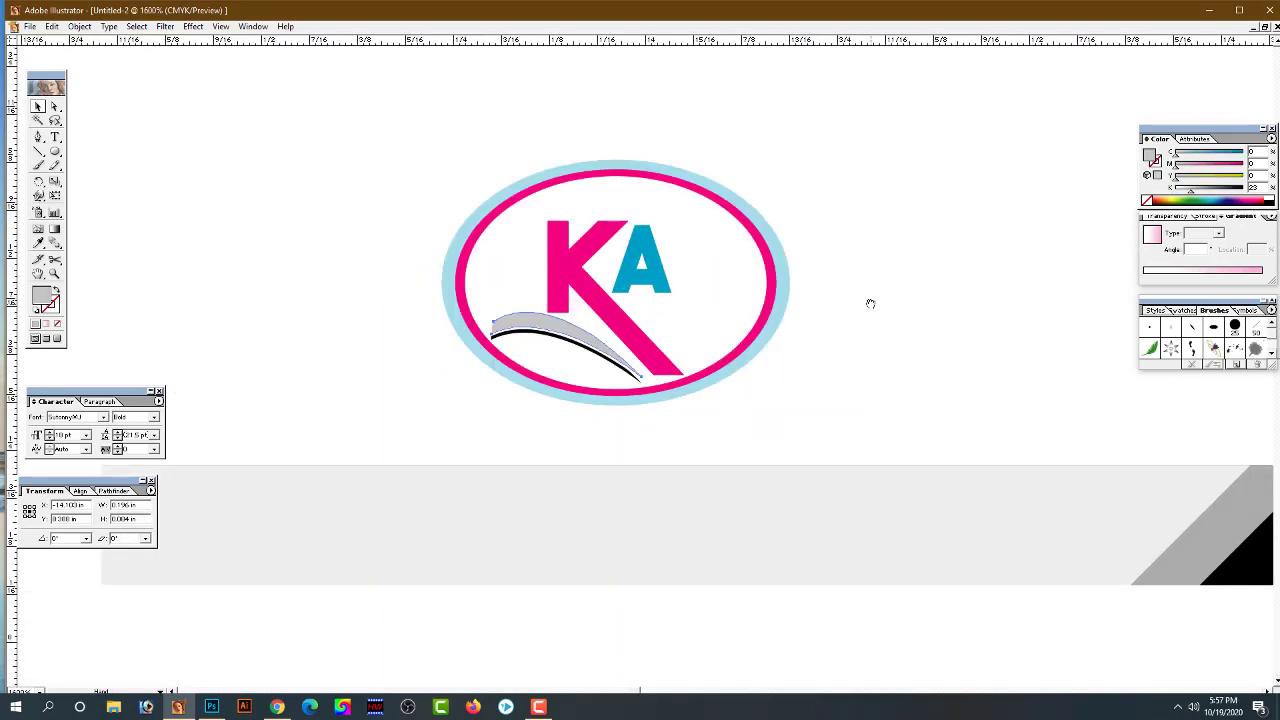
mouse_move(1190, 188)
left_mouse_down()
mouse_move(1176, 188)
mouse_move(1245, 157)
left_mouse_up()
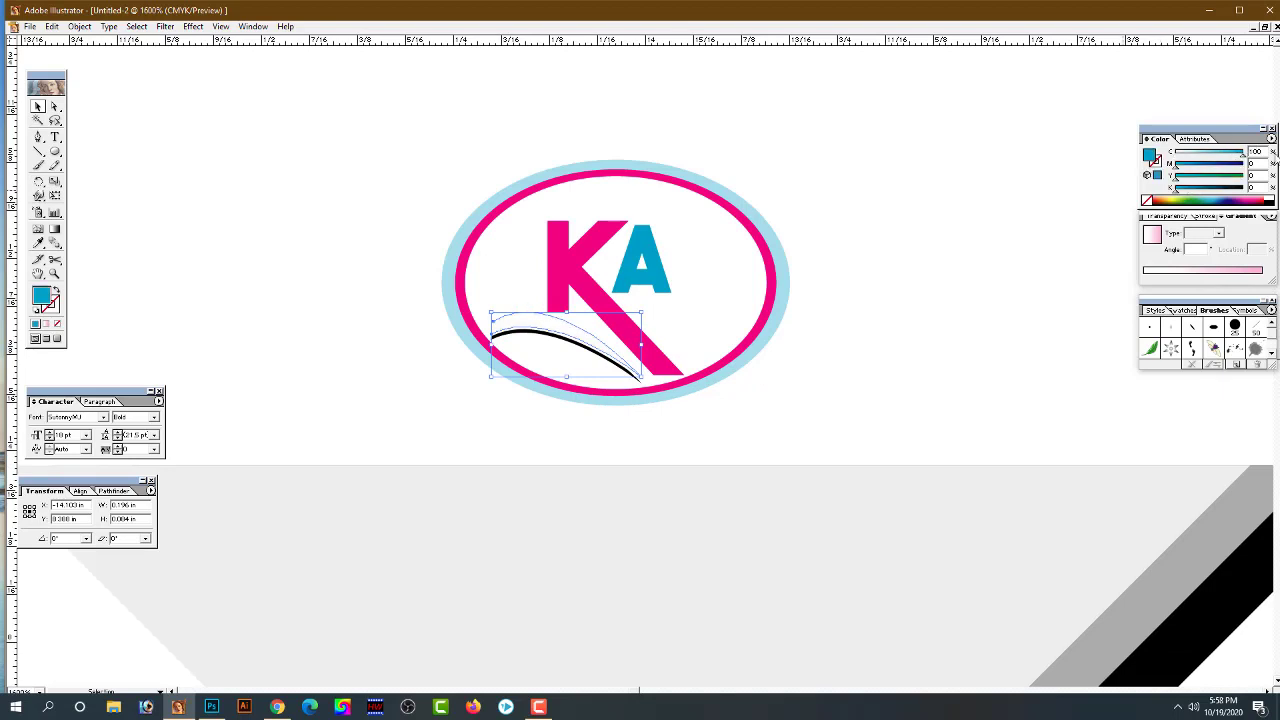
left_click(375, 226)
left_click(513, 338)
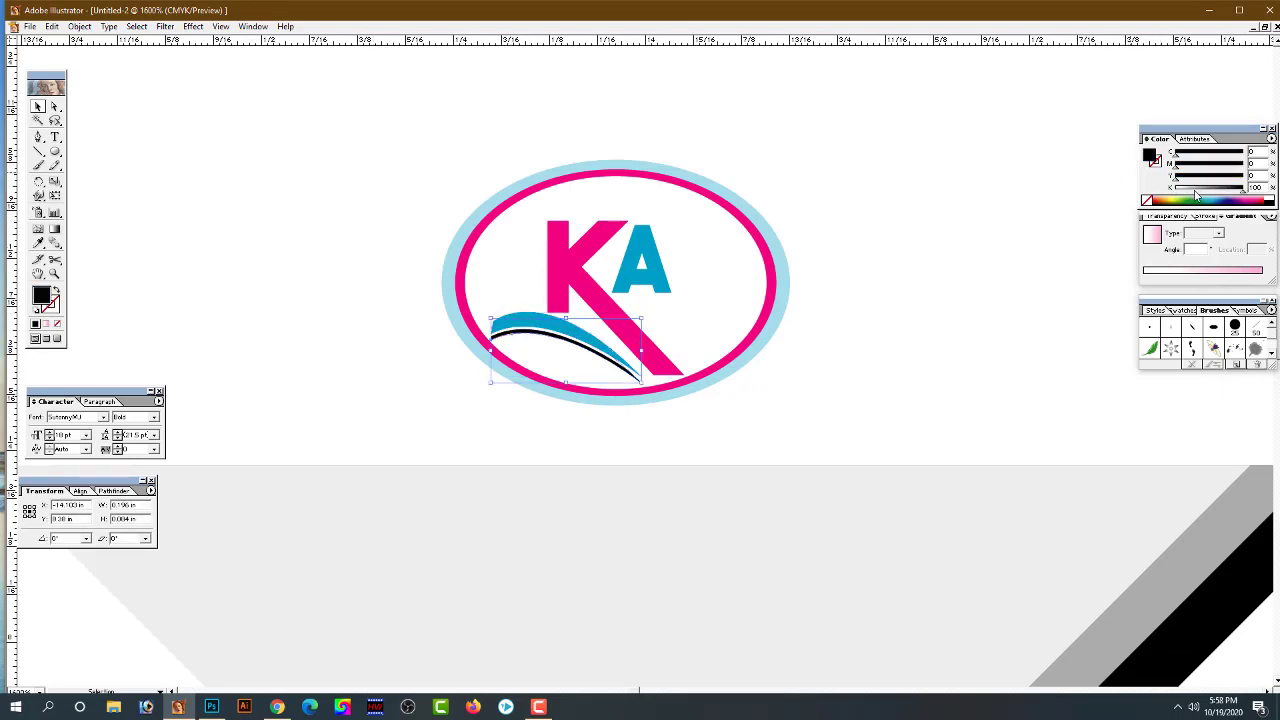
mouse_move(1196, 188)
left_mouse_down()
mouse_move(1176, 188)
mouse_move(1245, 157)
left_mouse_up()
left_click(370, 228)
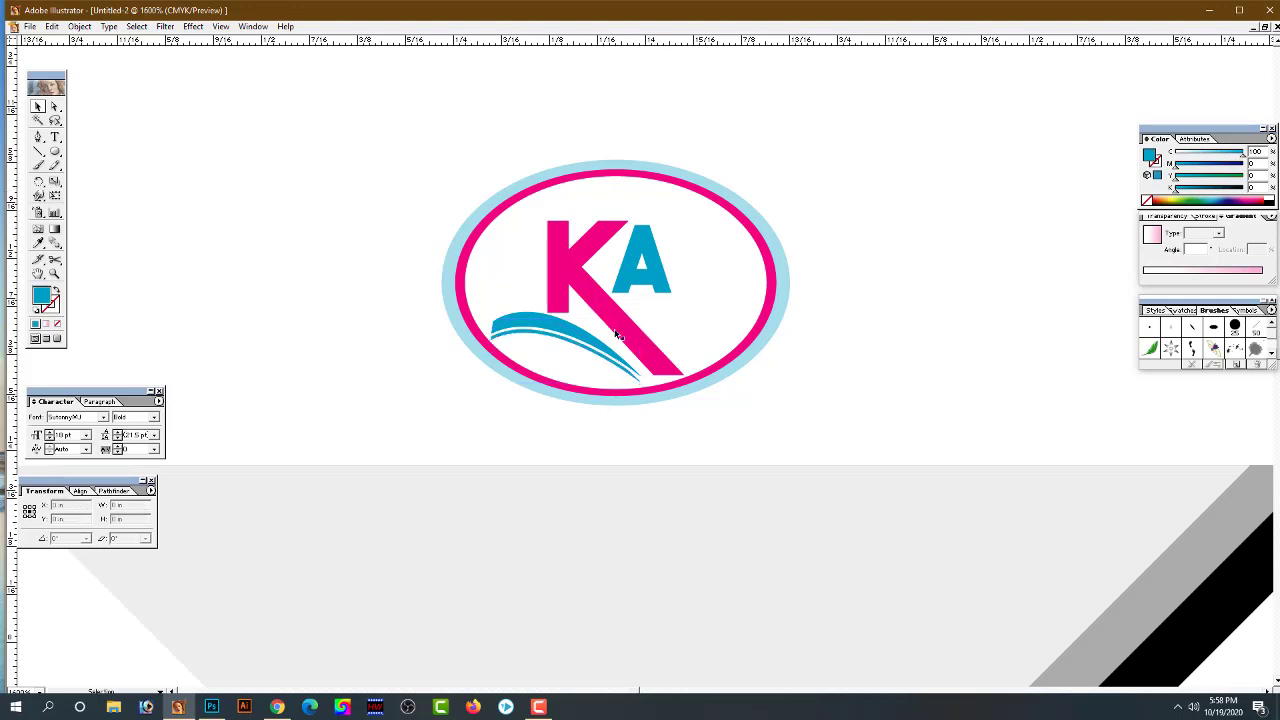
Change the lower swoosh from cyan to magenta
left_click(563, 338)
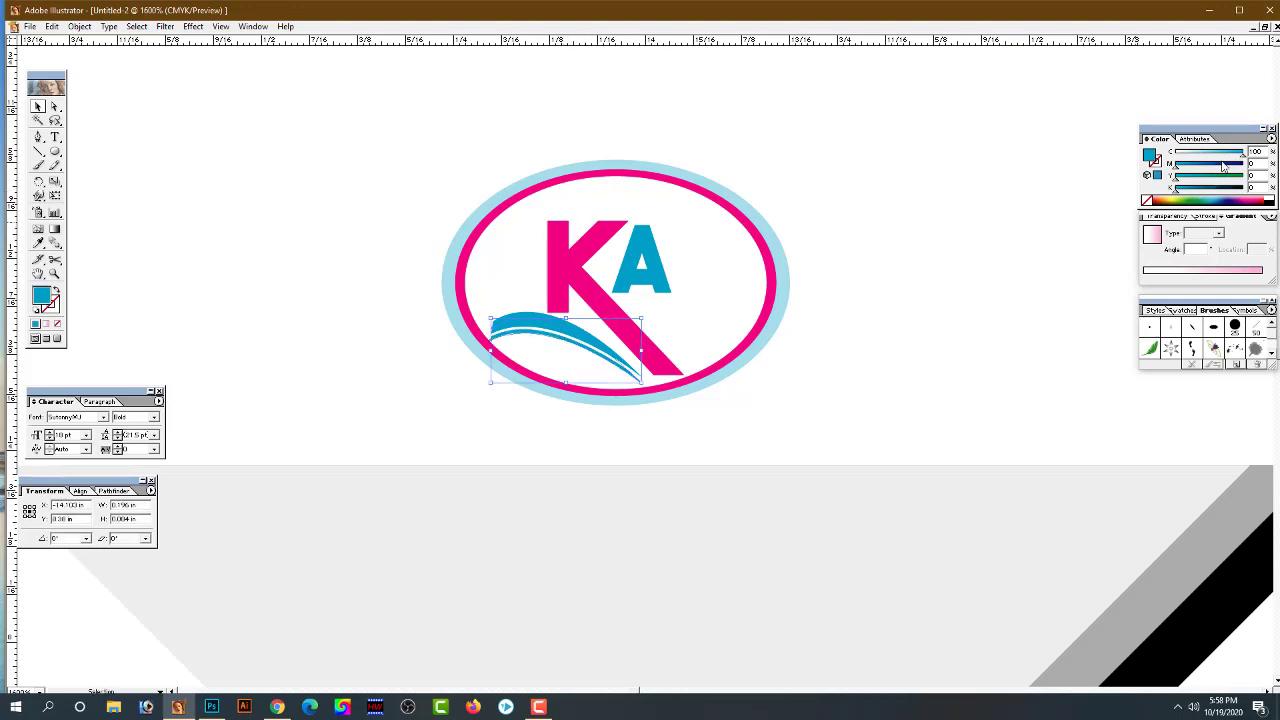
mouse_move(1242, 153)
left_mouse_down()
mouse_move(1176, 153)
mouse_move(1244, 168)
left_mouse_up()
left_click(280, 237)
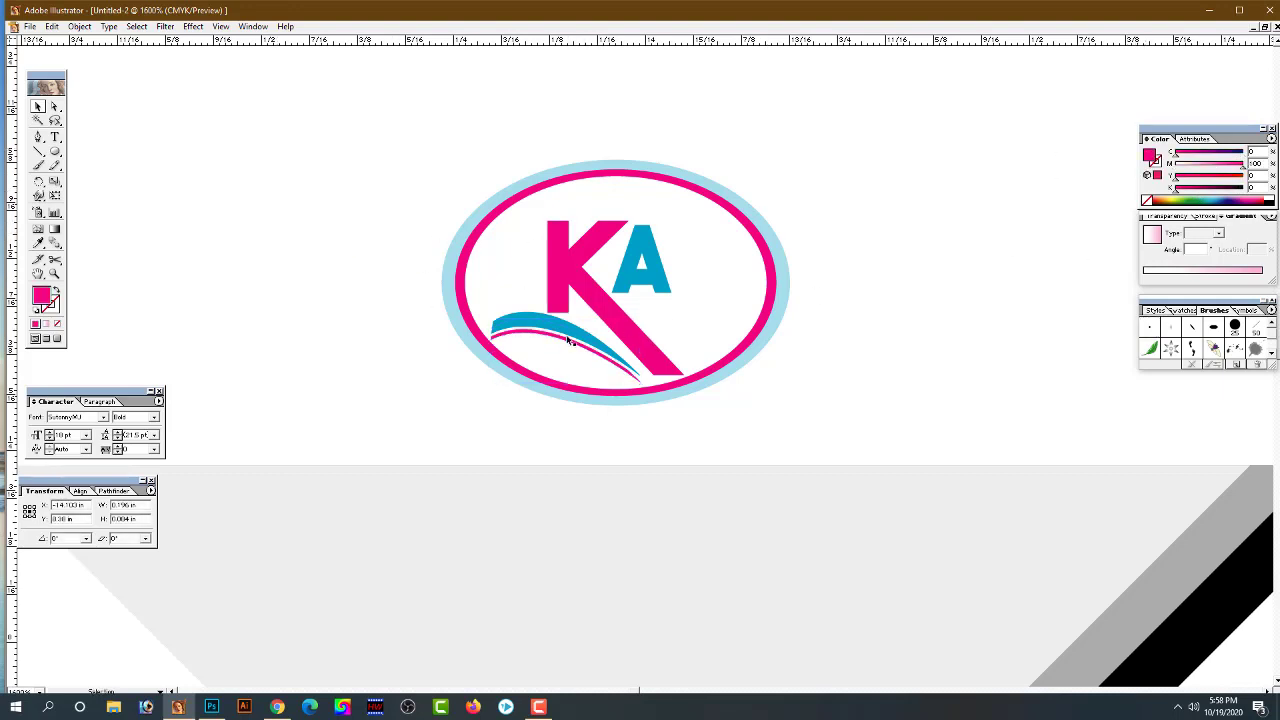
key("ctrl+minus")
Delete the black-and-white KA logo and drag the coloured logo toward the grey triangle
left_click_drag(383, 214, 770, 374)
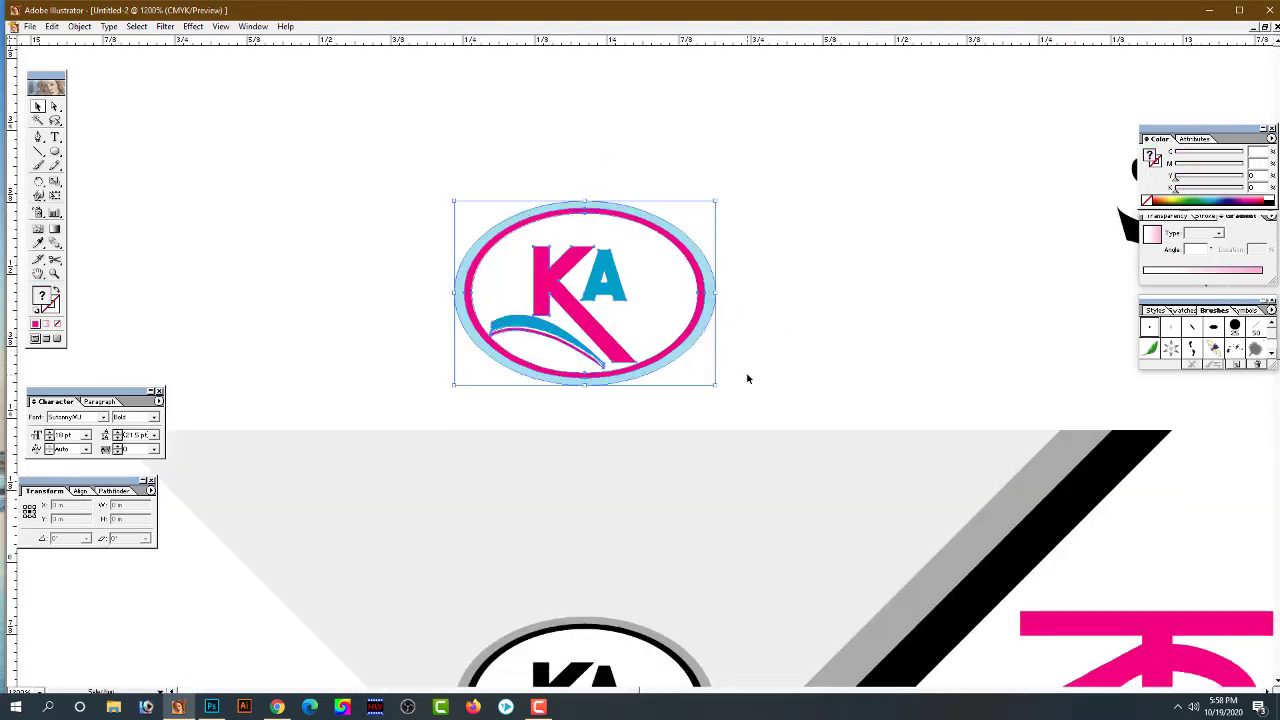
left_click(812, 317)
key("ctrl+minus")
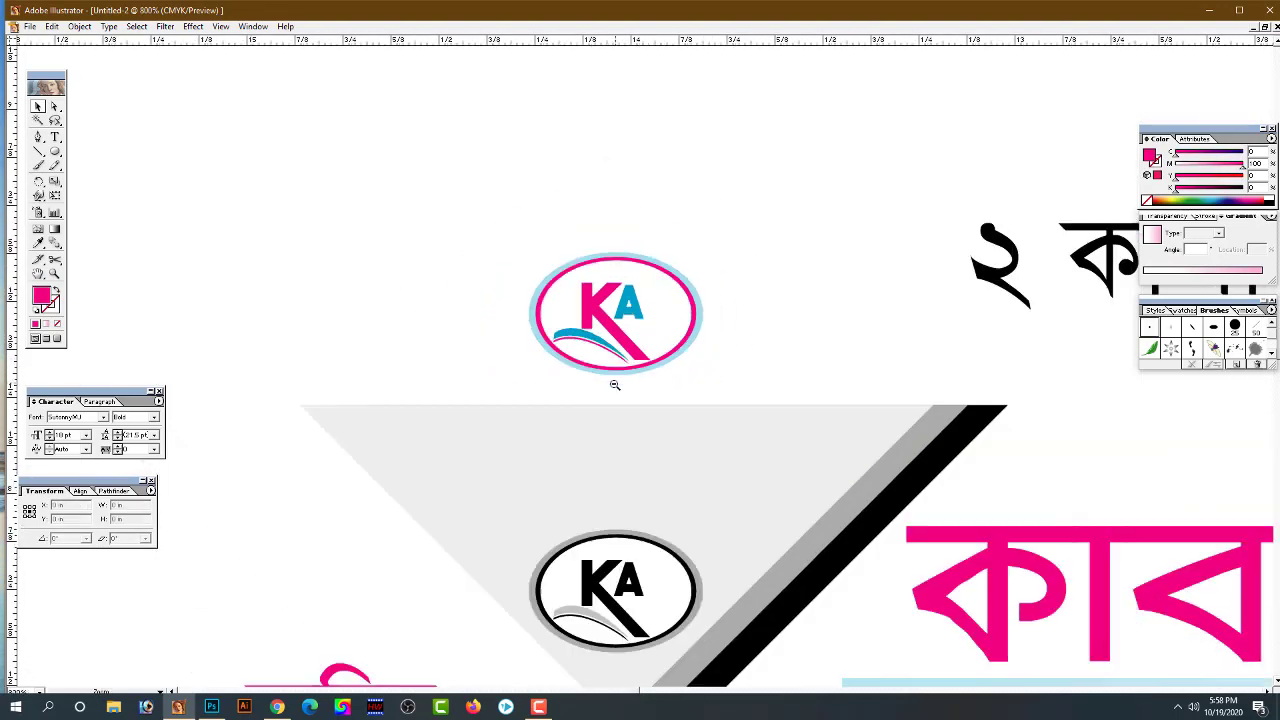
key("ctrl+minus")
scroll(545, 412, "down", 1)
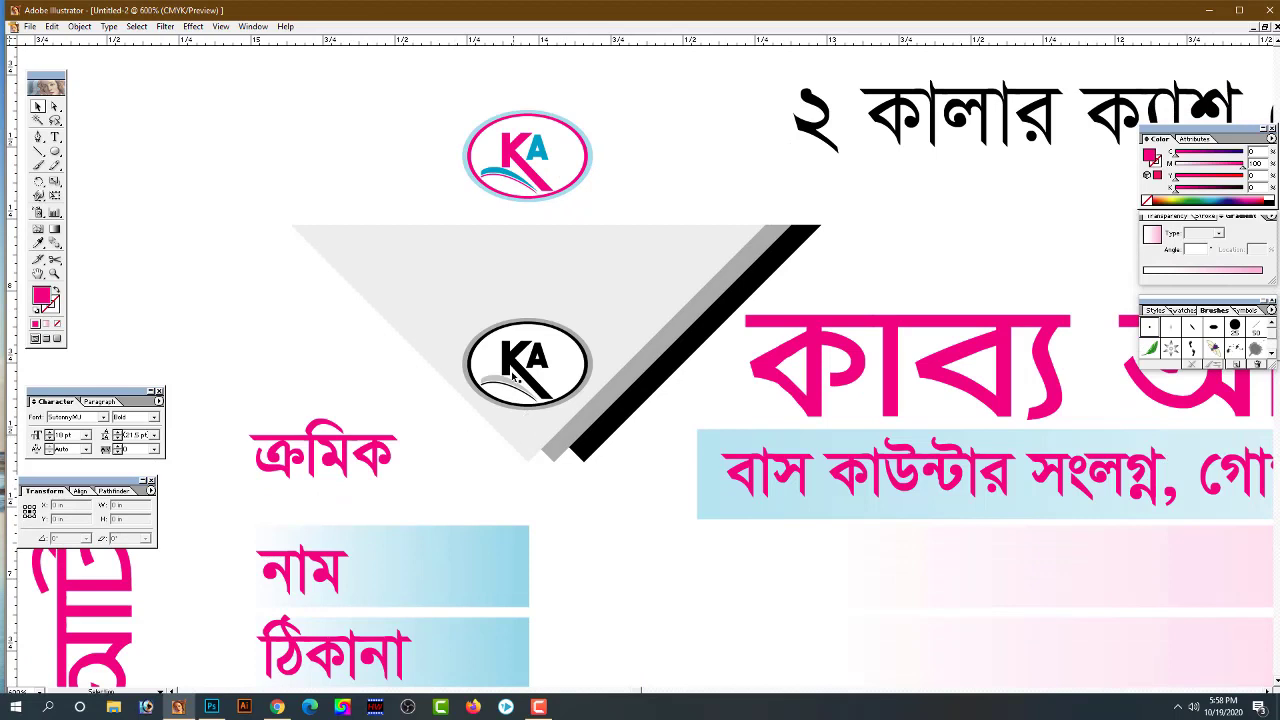
left_click(512, 376)
key("Delete")
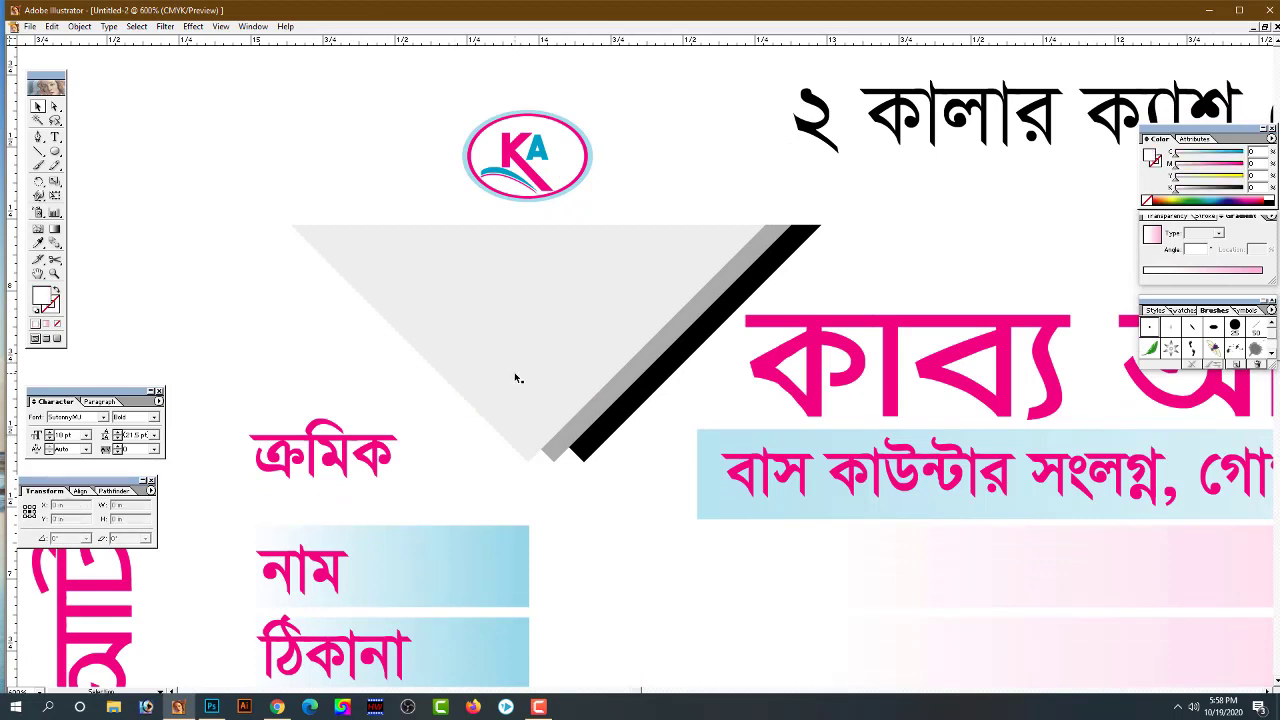
left_click_drag(543, 147, 543, 362)
Place the coloured logo in the triangle and tint the diamond behind it light blue
mouse_move(741, 394)
left_mouse_down()
mouse_move(611, 362)
mouse_move(627, 362)
left_mouse_up()
left_click(571, 259)
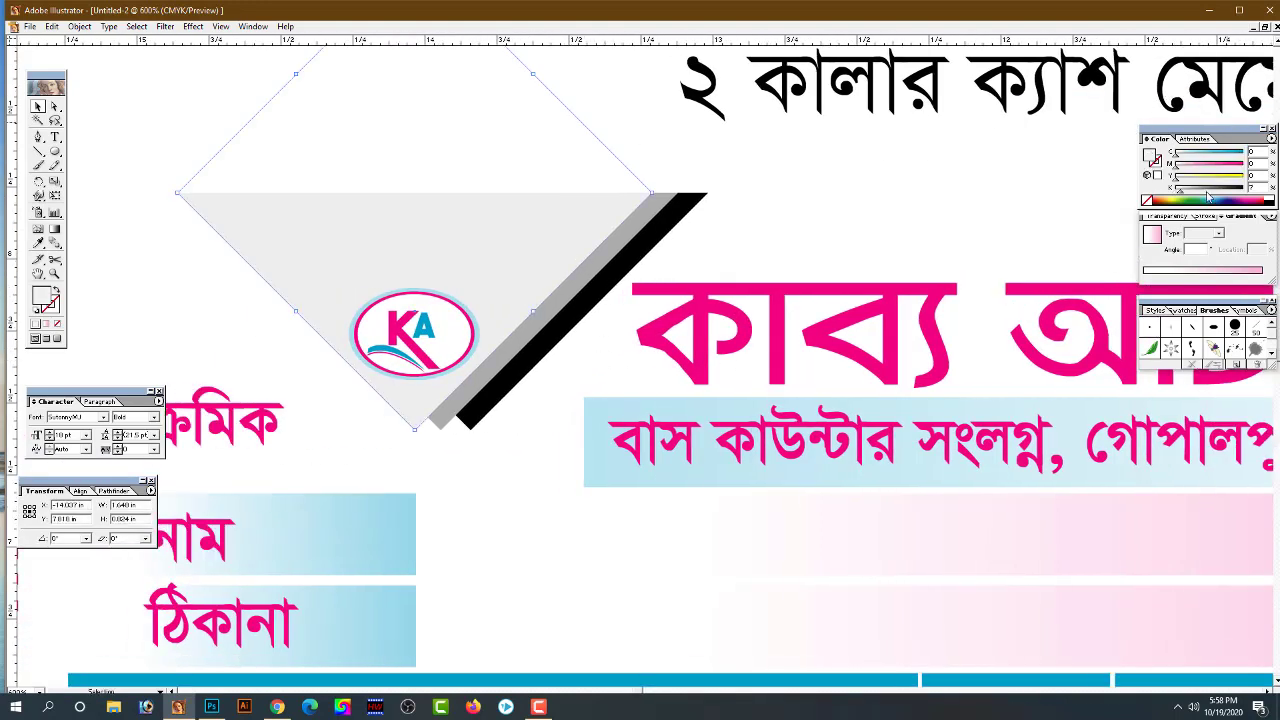
left_click_drag(1180, 193, 1174, 190)
left_click(1181, 153)
key("Right")
key("Right")
key("Right")
key("Right")
key("Right")
key("Right")
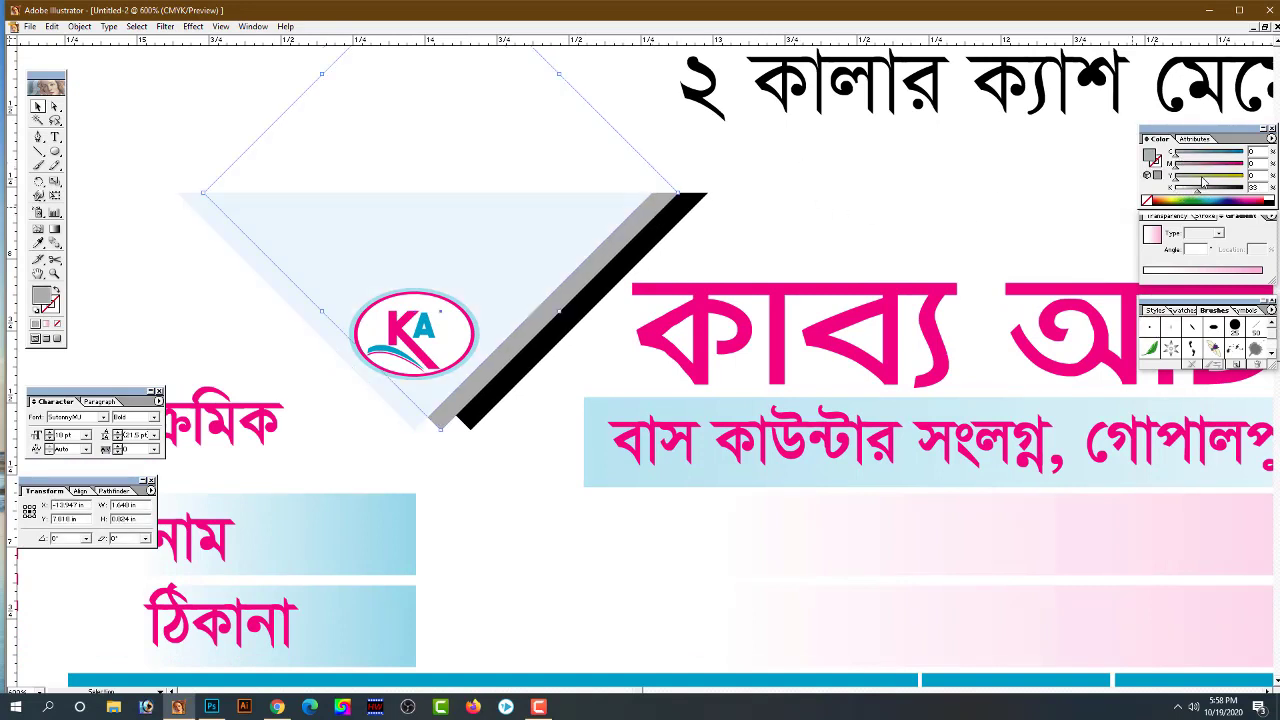
Recolour the black diagonal stripe magenta and the side strip light pink
left_click(688, 207)
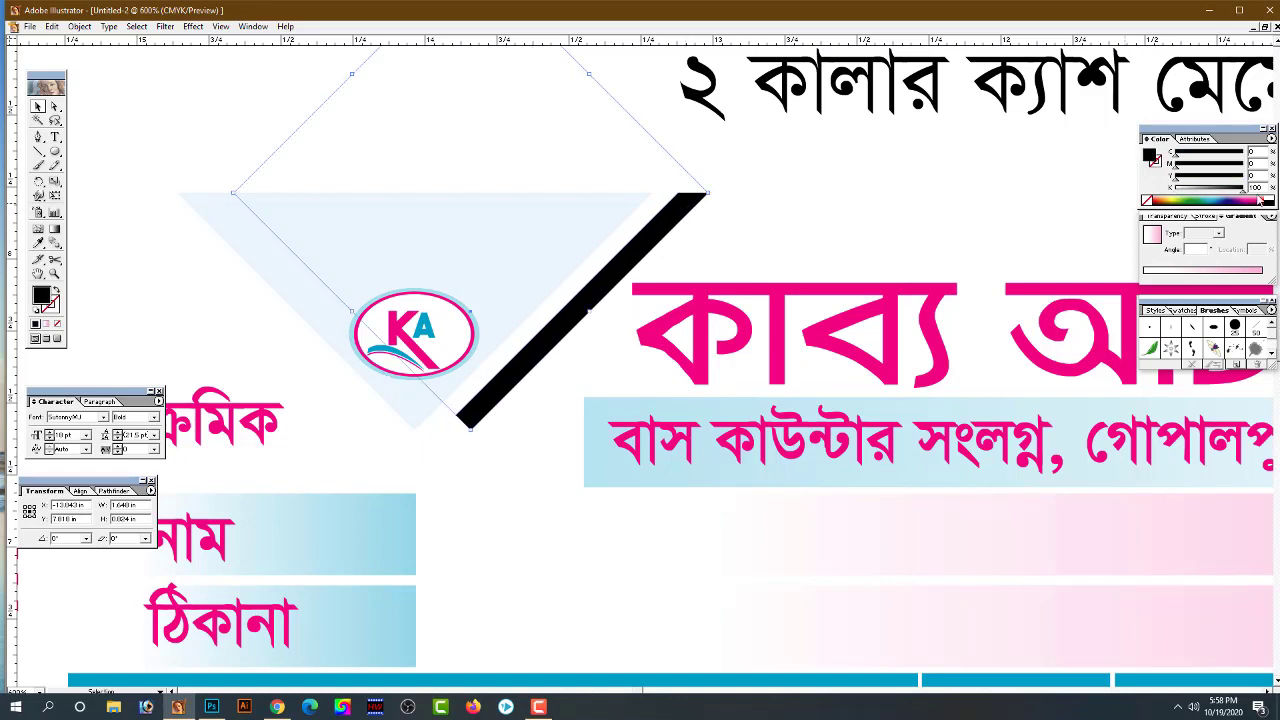
left_click(1205, 199)
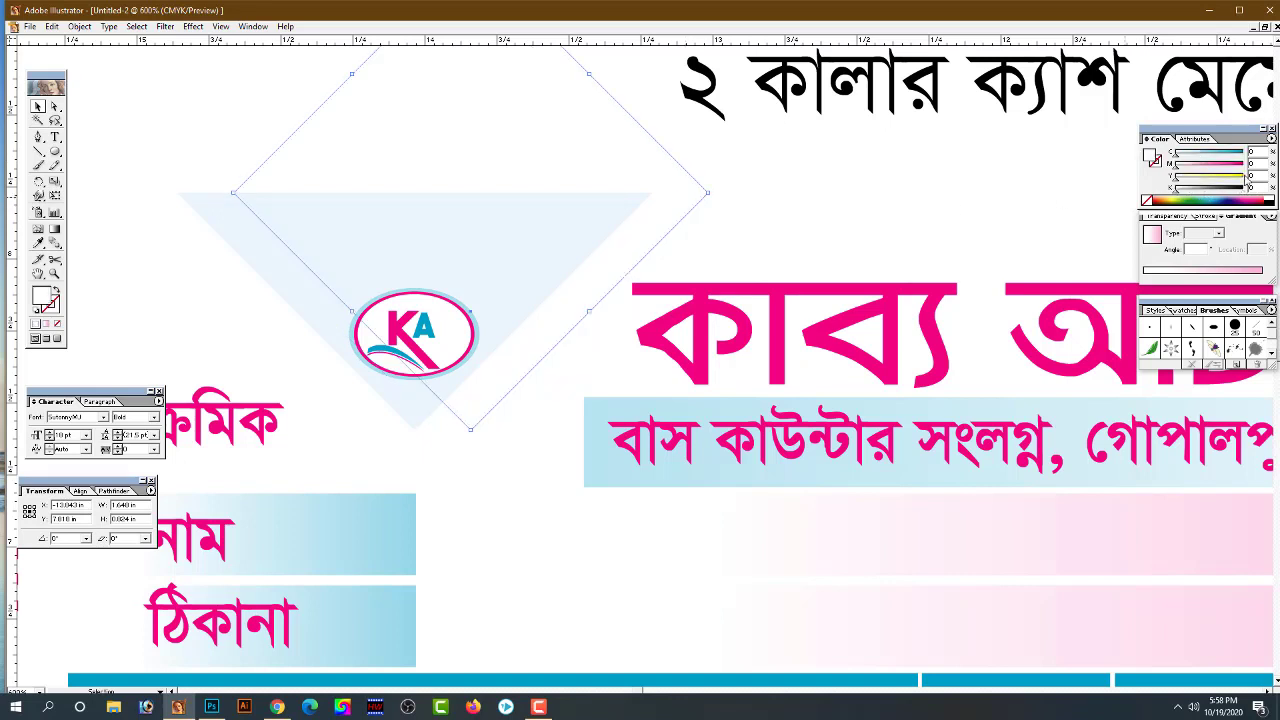
left_click(1240, 166)
left_click(602, 362)
key("ctrl+z")
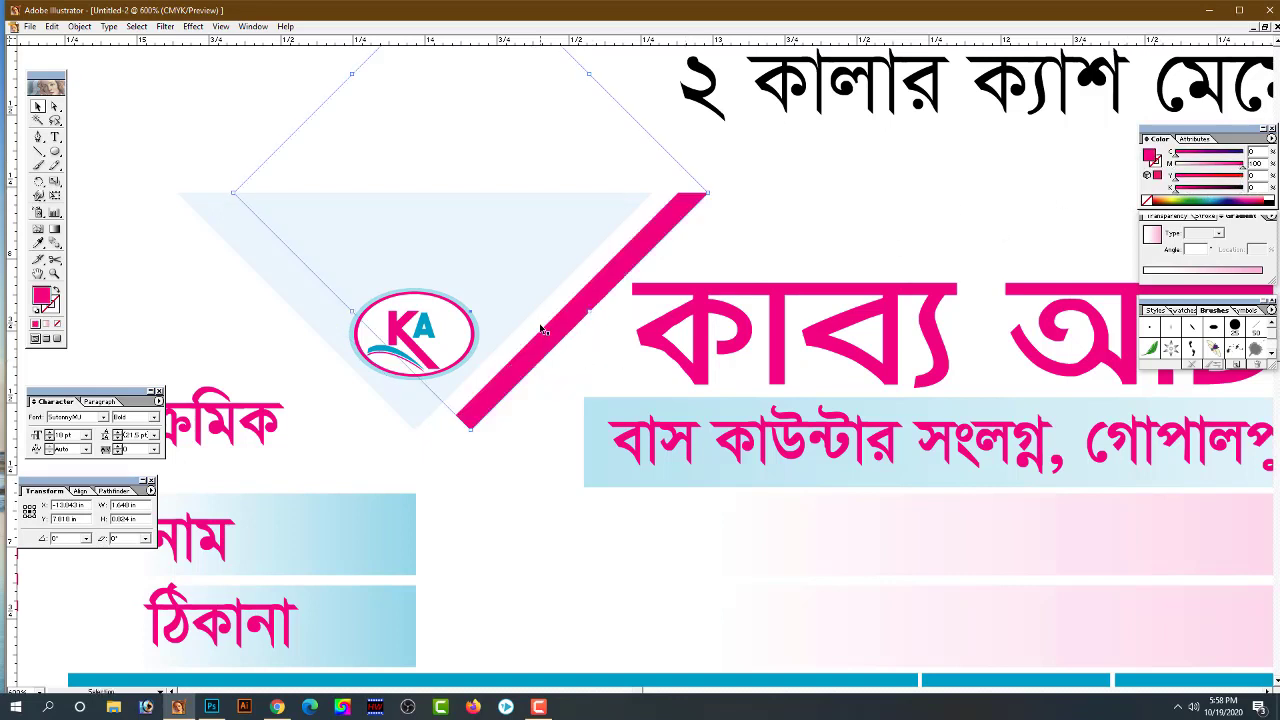
key("ctrl+z")
left_click(1188, 165)
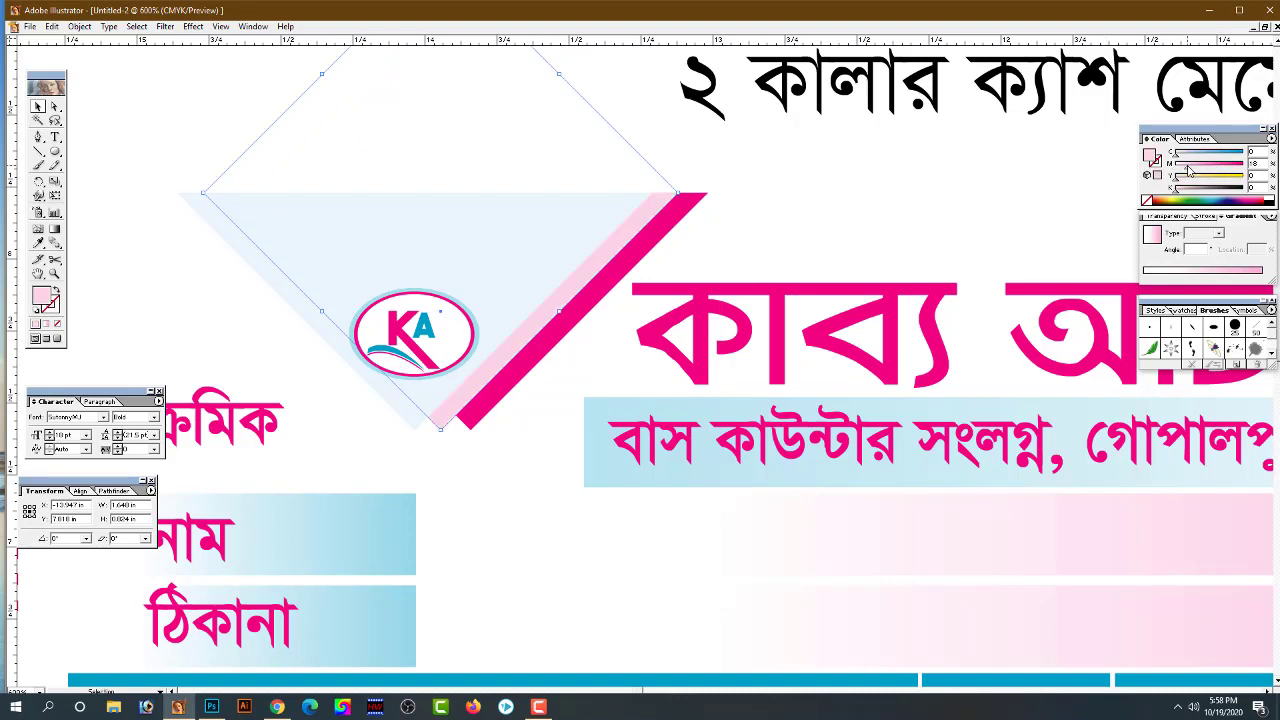
left_click(791, 156)
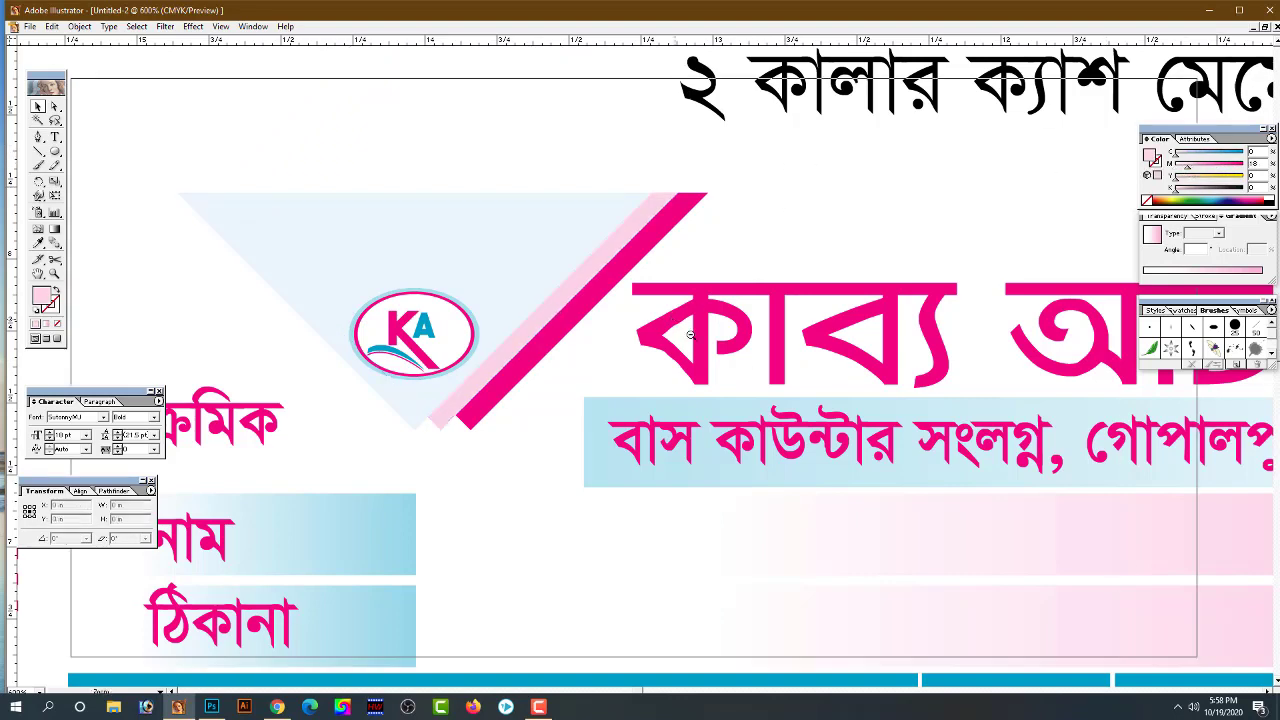
key("ctrl+minus")
Tint the right corner triangle's grey diamond light blue
left_click_drag(1180, 380, 780, 369)
key("ctrl+plus")
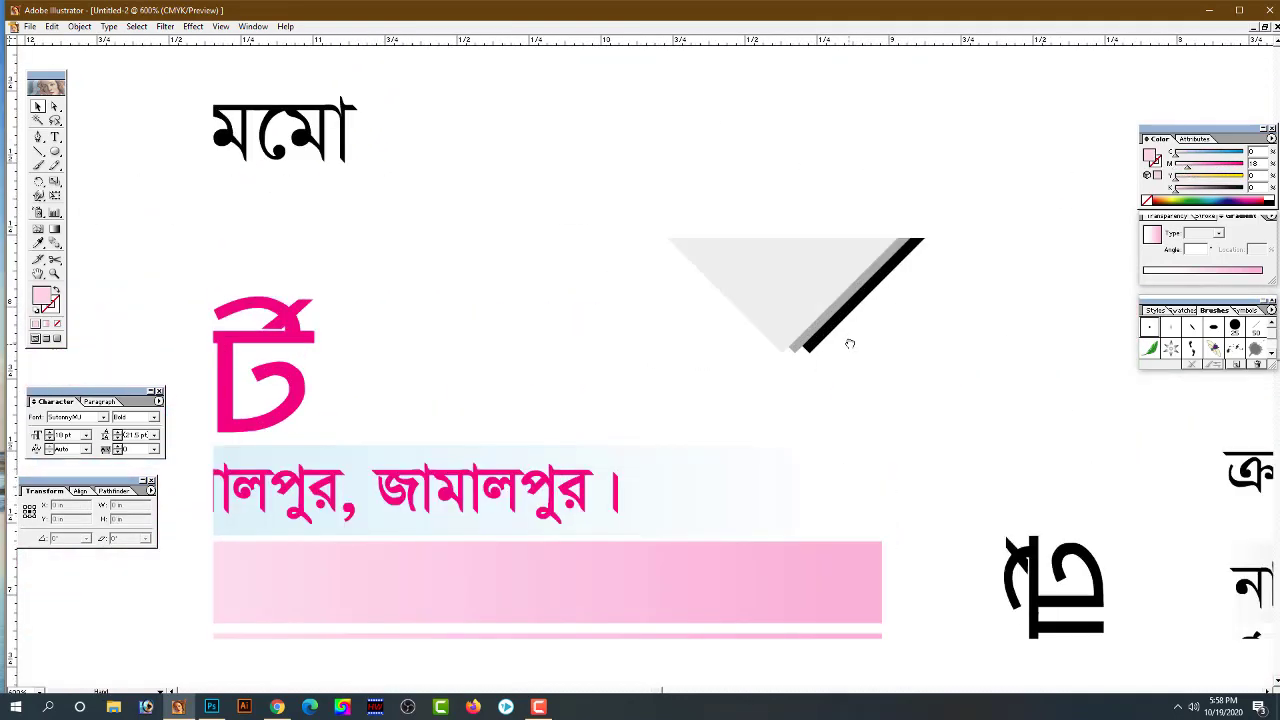
left_click(808, 294)
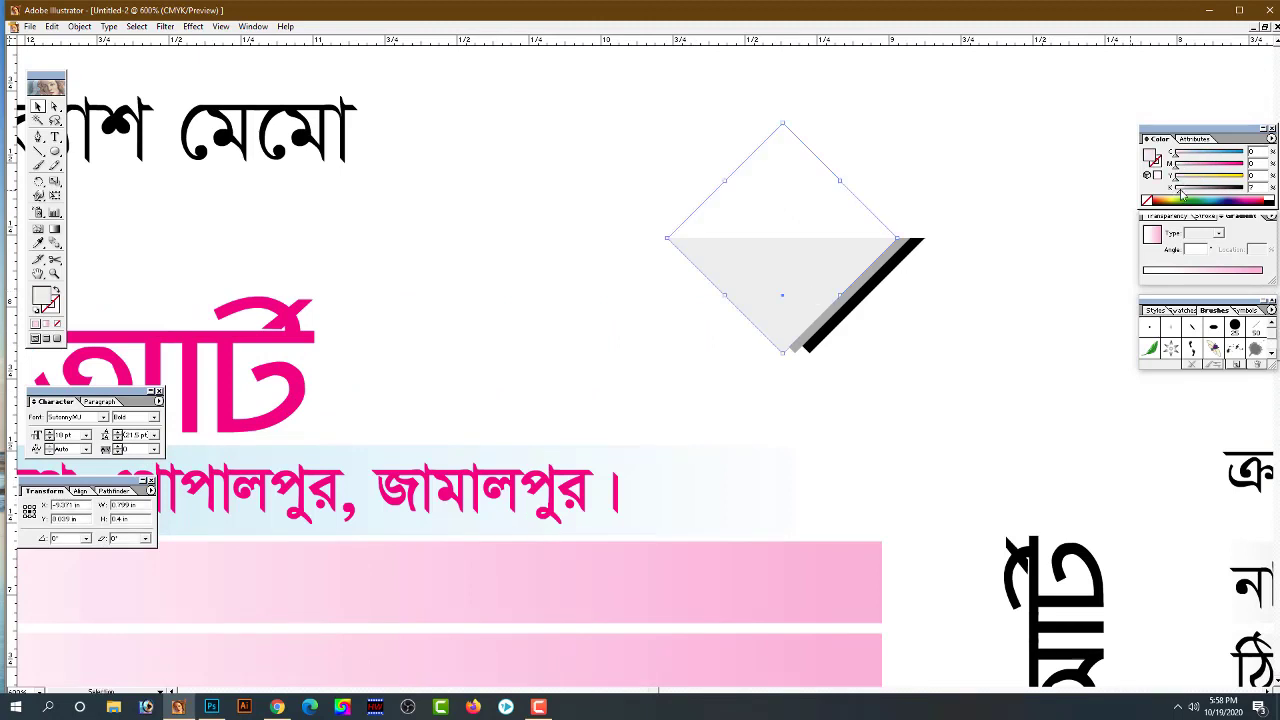
left_click_drag(1181, 190, 1185, 157)
left_click_drag(782, 270, 795, 270)
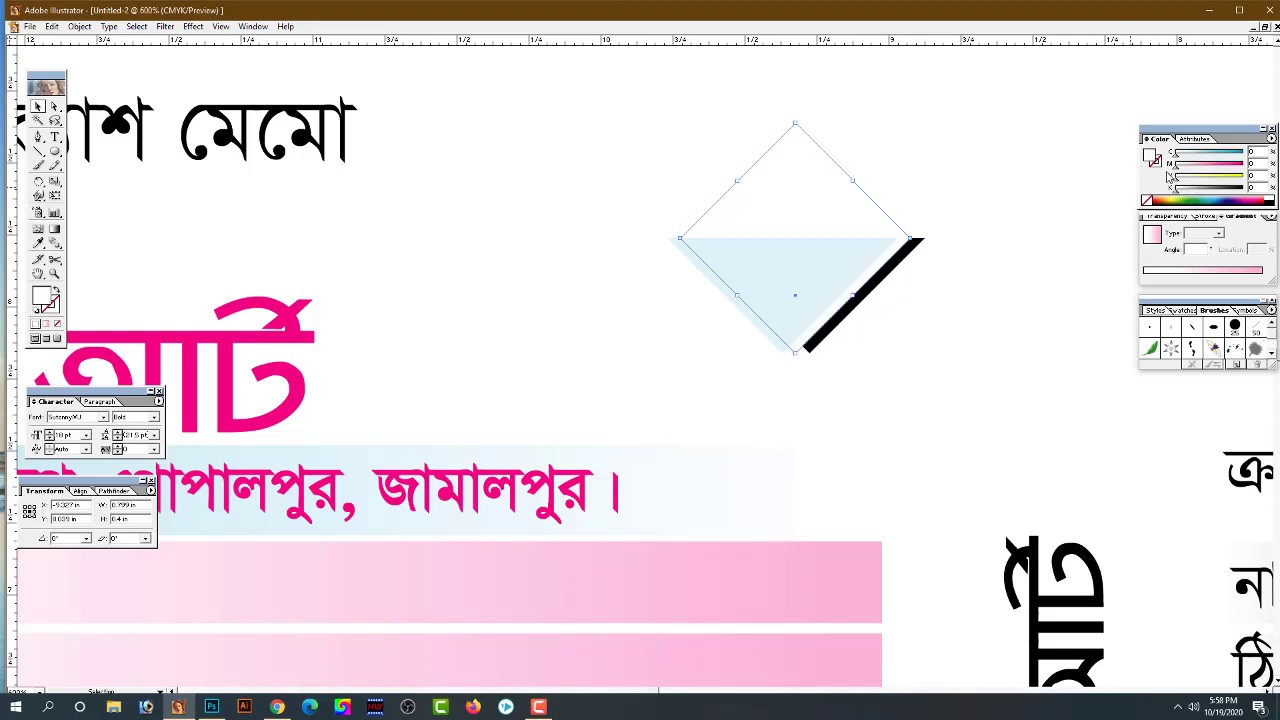
Make the right triangle's black stripe magenta
left_click(951, 230)
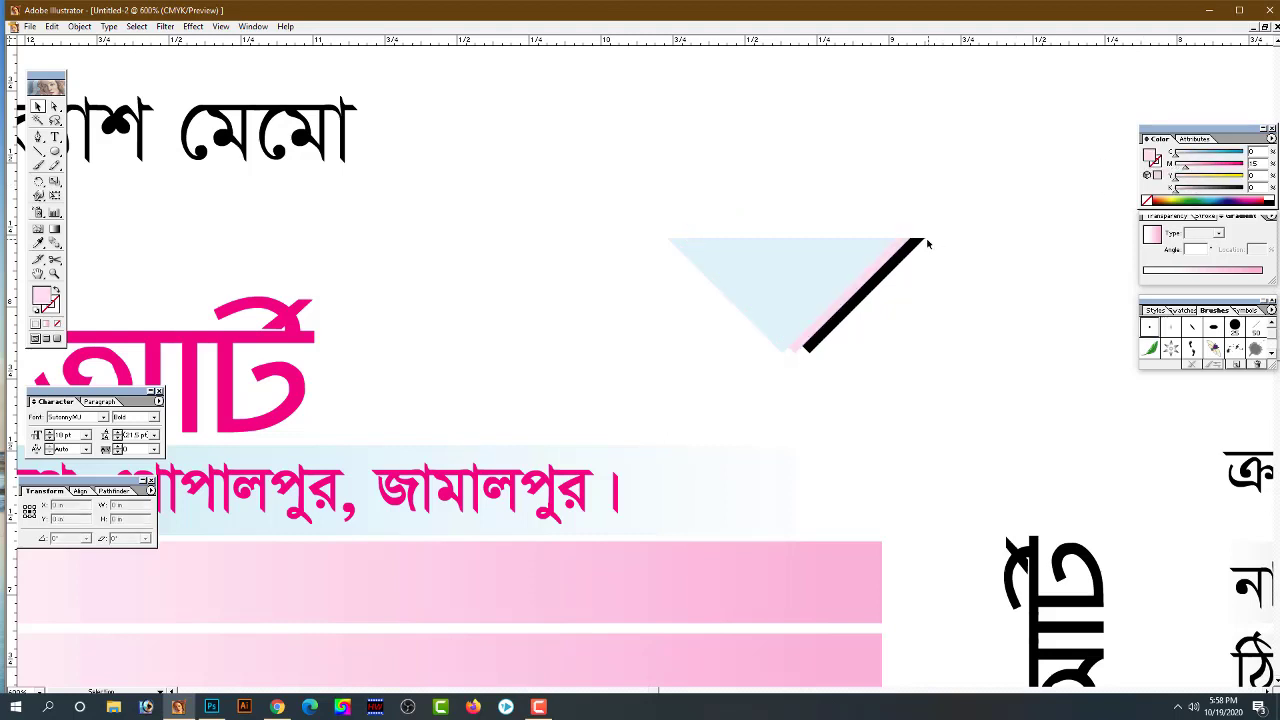
left_click(924, 246)
left_click(1187, 200)
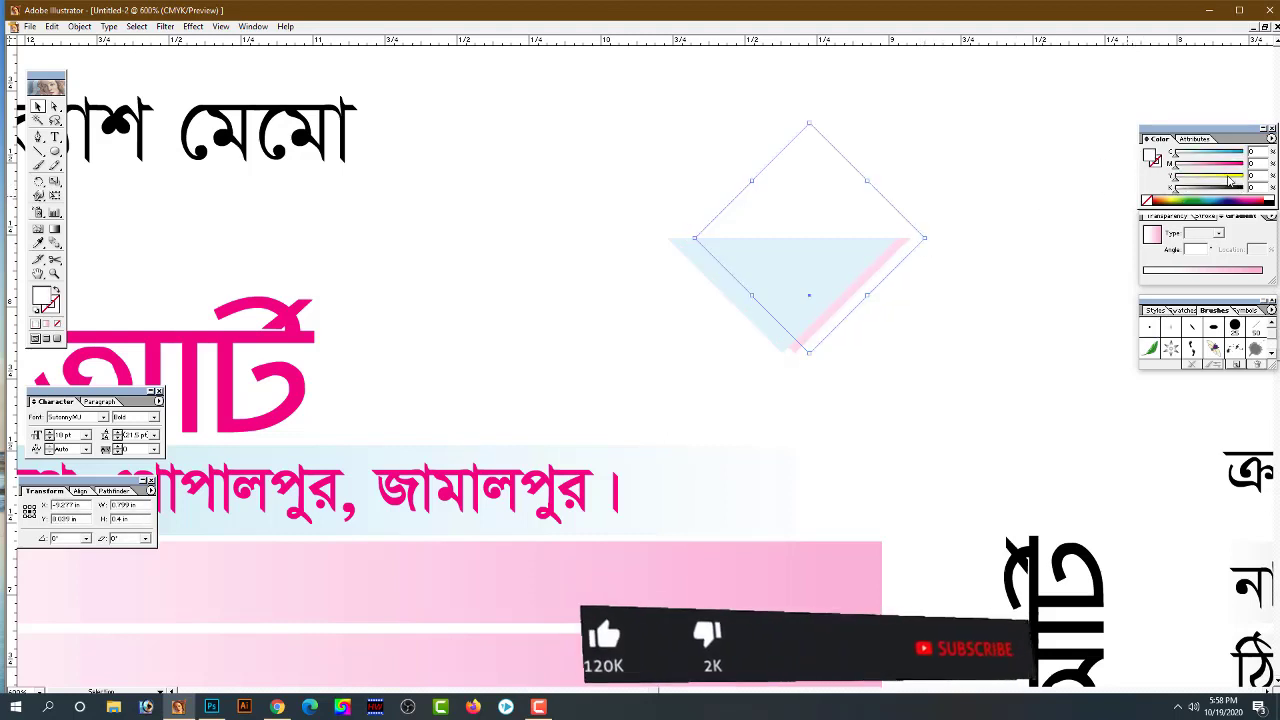
left_click(1022, 191)
left_click(740, 390, "alt")
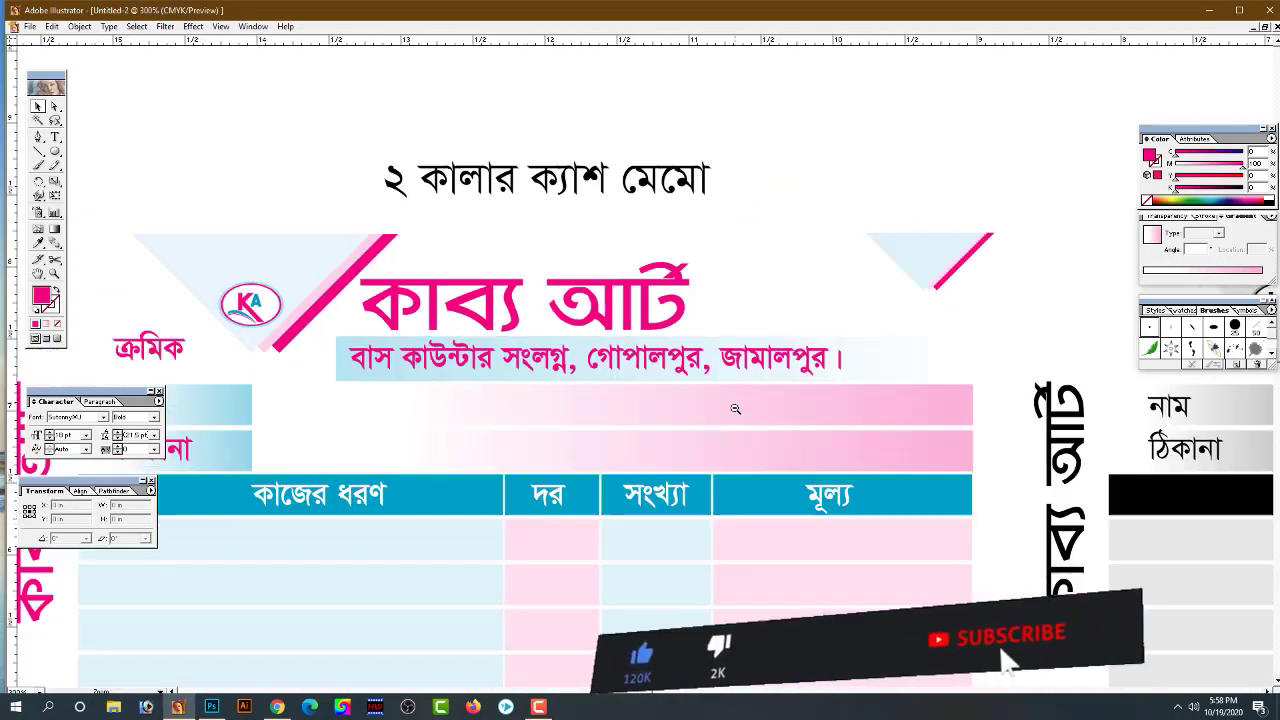
left_click(735, 408, "alt")
Hide the panels and centre the two-colour and black memos side by side
mouse_move(687, 471)
left_mouse_down()
mouse_move(797, 440)
mouse_move(638, 440)
left_mouse_up()
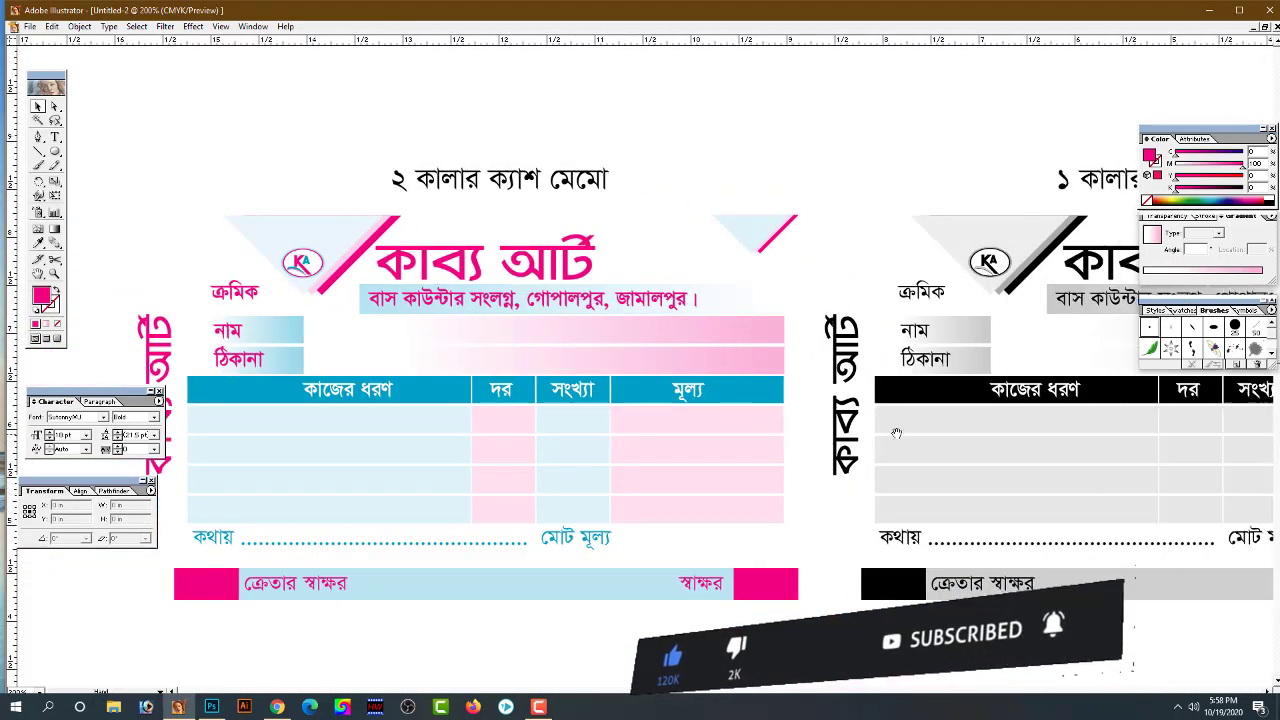
key("Tab")
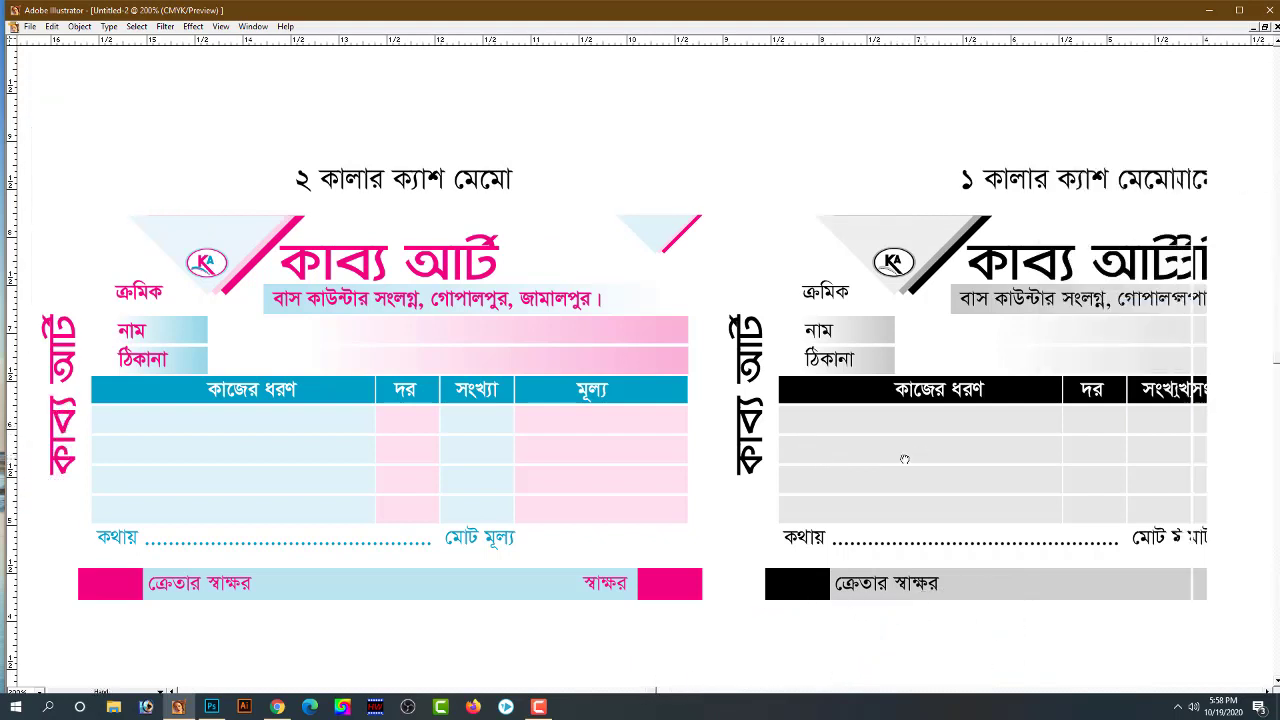
mouse_move(898, 468)
left_mouse_down()
mouse_move(836, 483)
mouse_move(864, 483)
left_mouse_up()
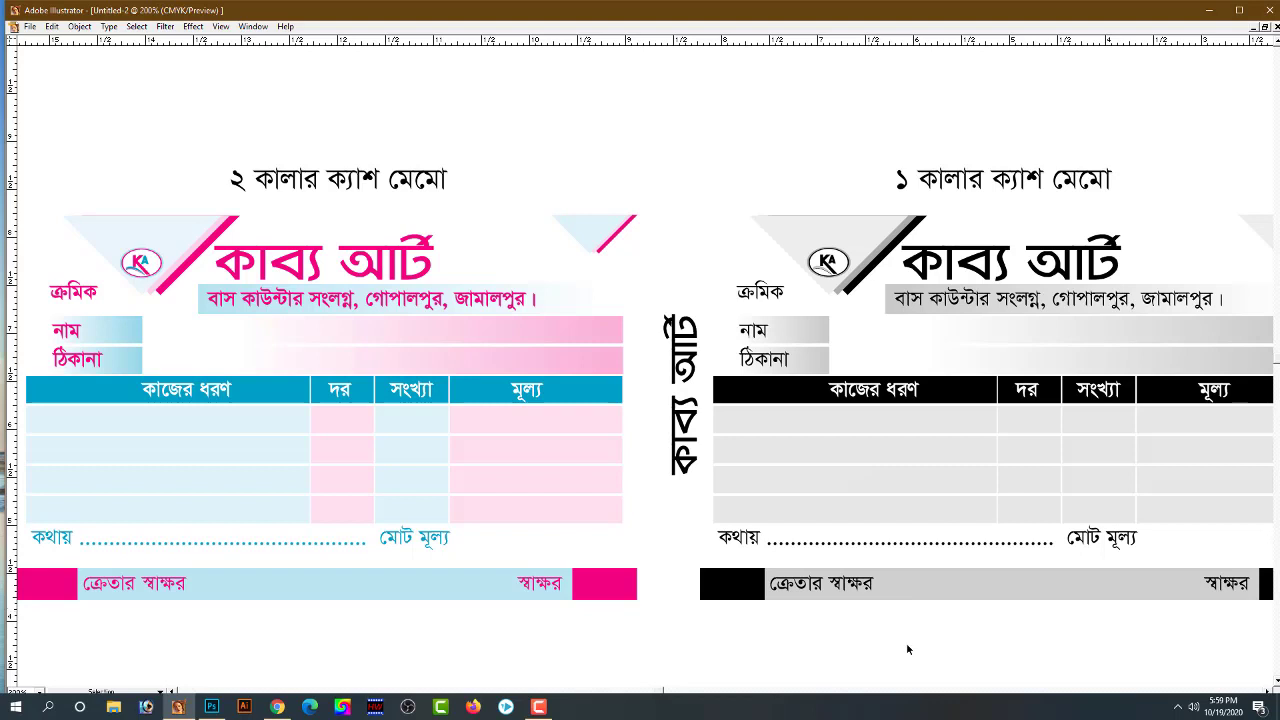
Save the document as 'Cash Memo 0' in the print gallery folder with default Illustrator options
left_click(30, 27)
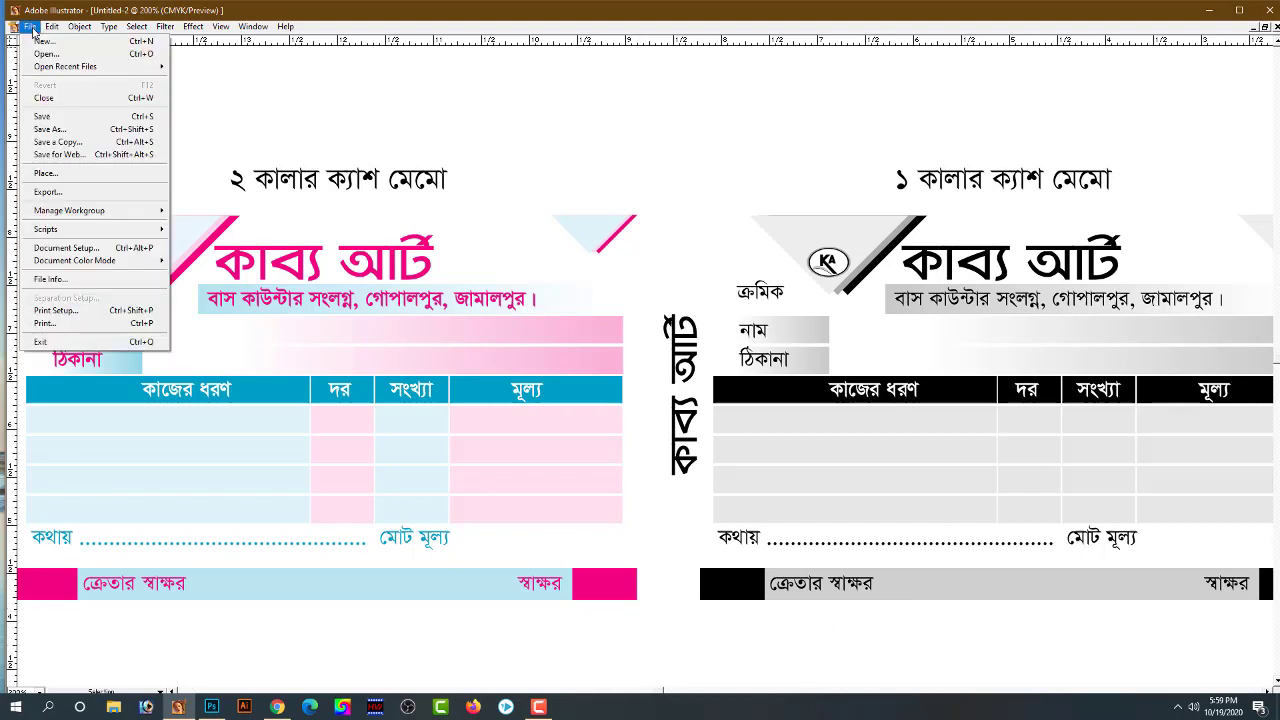
left_click(50, 131)
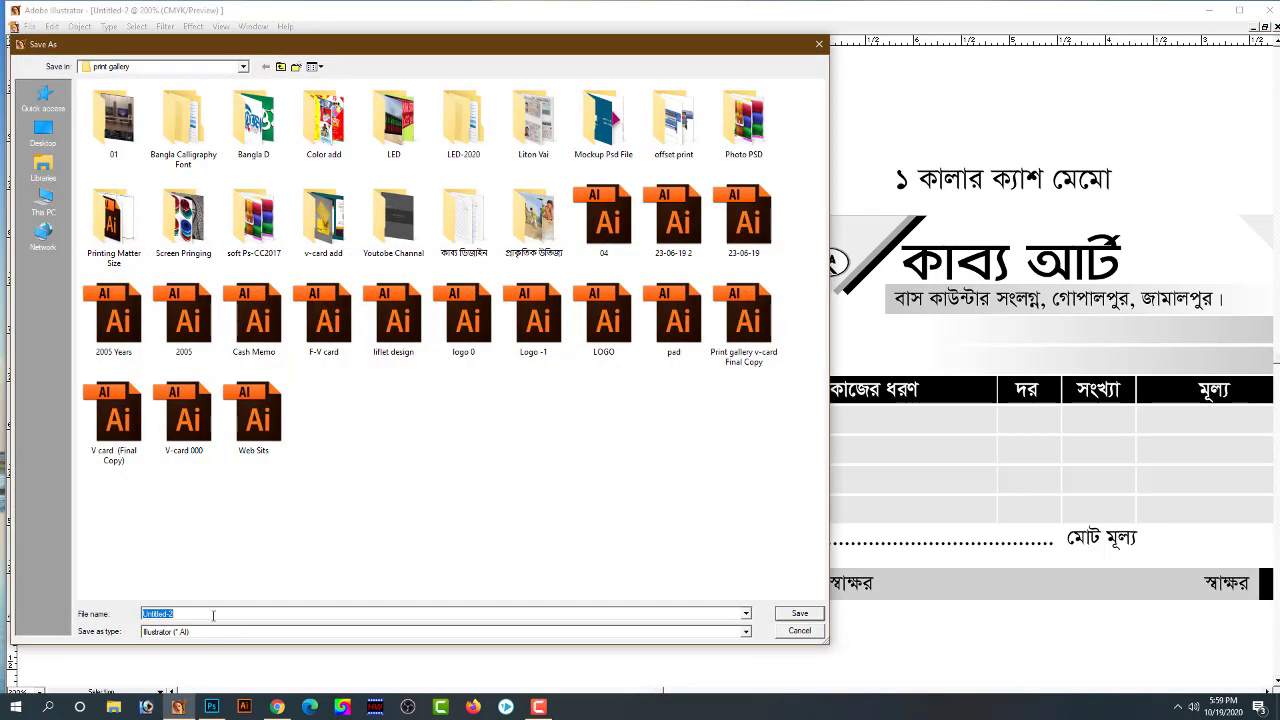
type("00")
key("BackSpace")
key("BackSpace")
key("BackSpace")
type("Cash ")
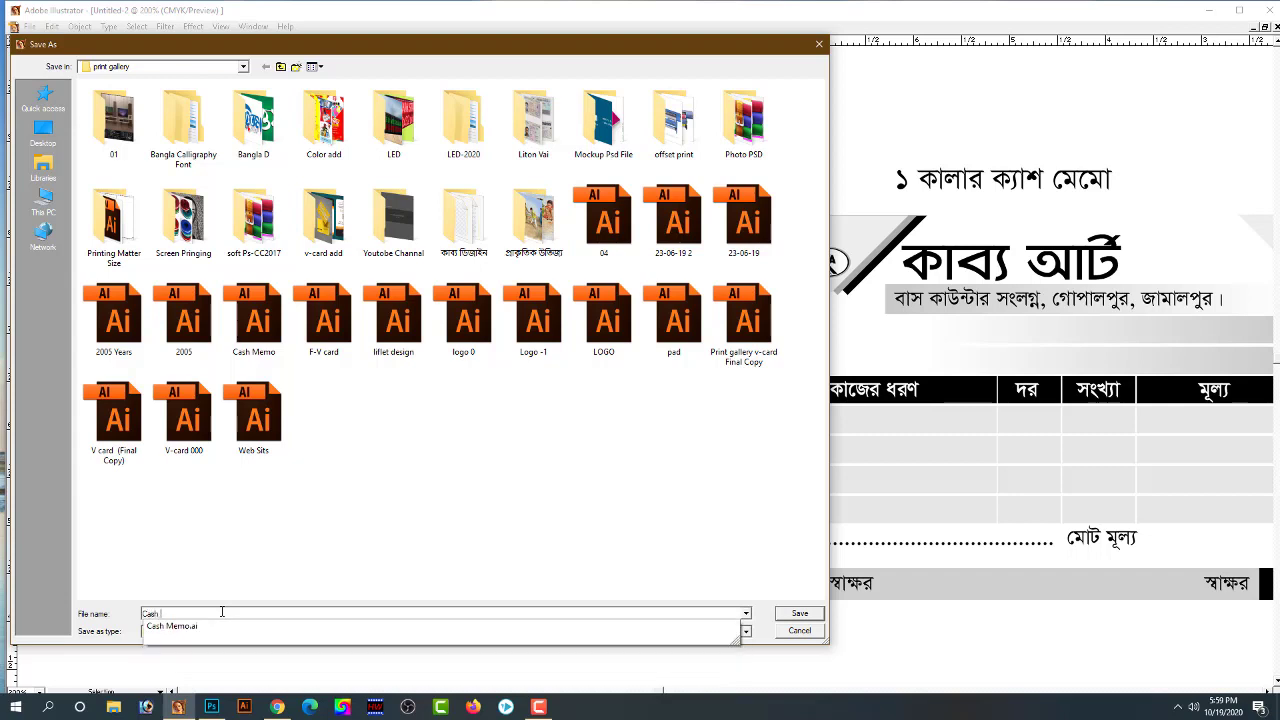
type("Memo 0")
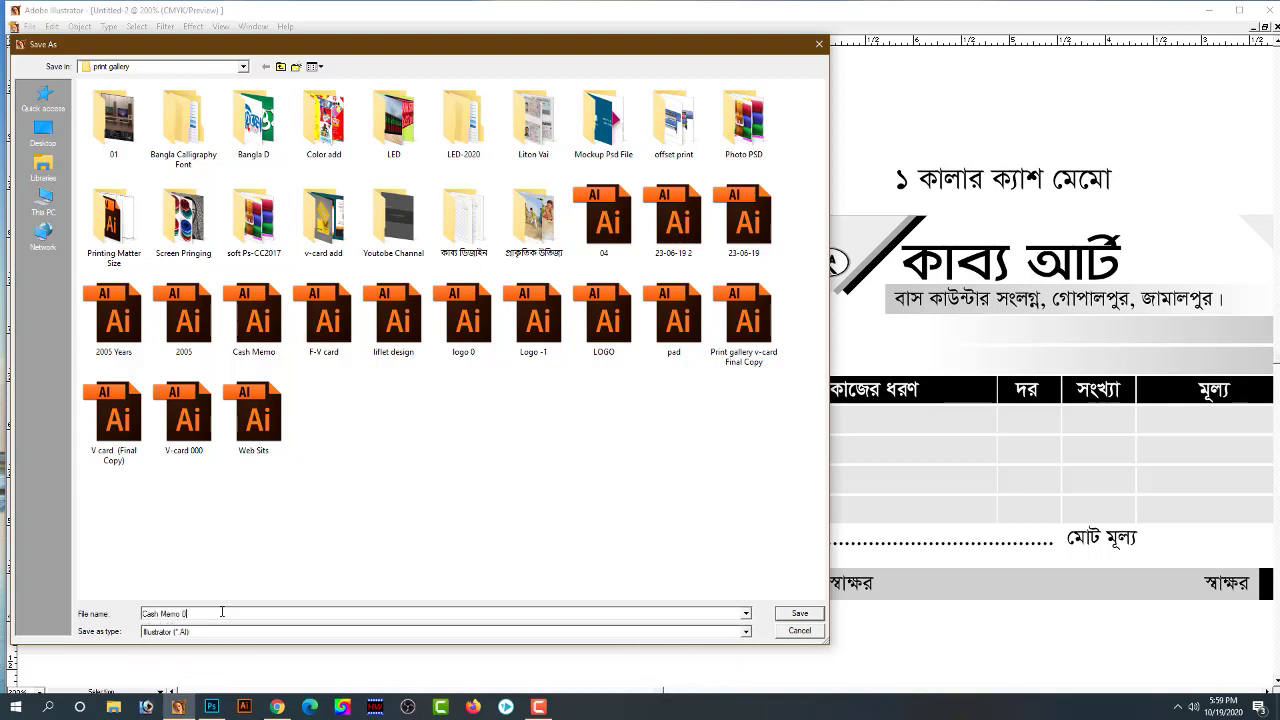
key("Return")
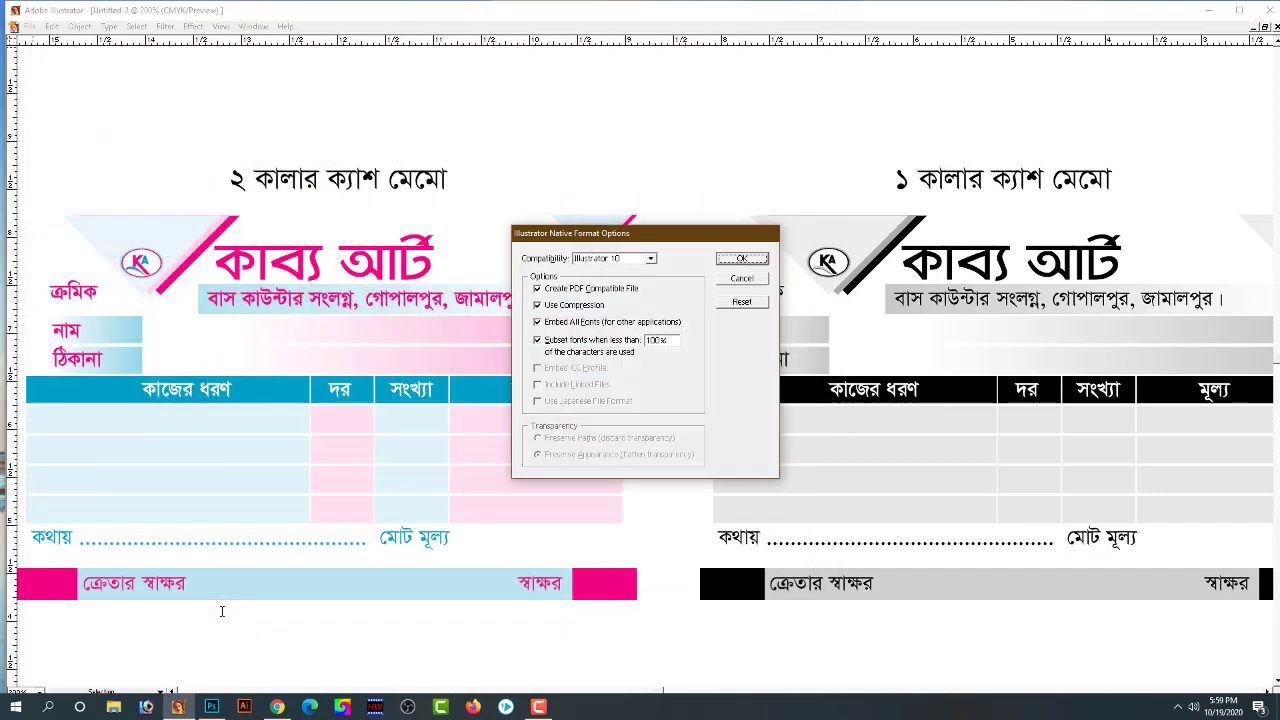
key("Return")
key("Return")
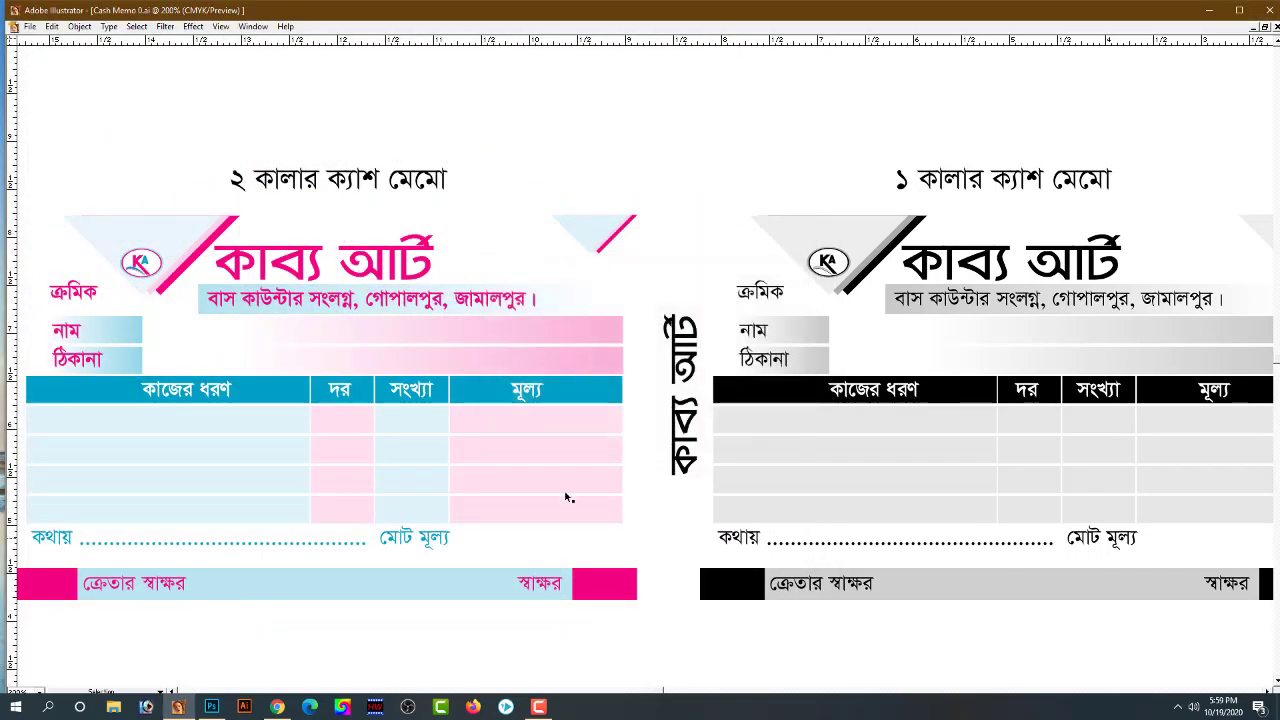